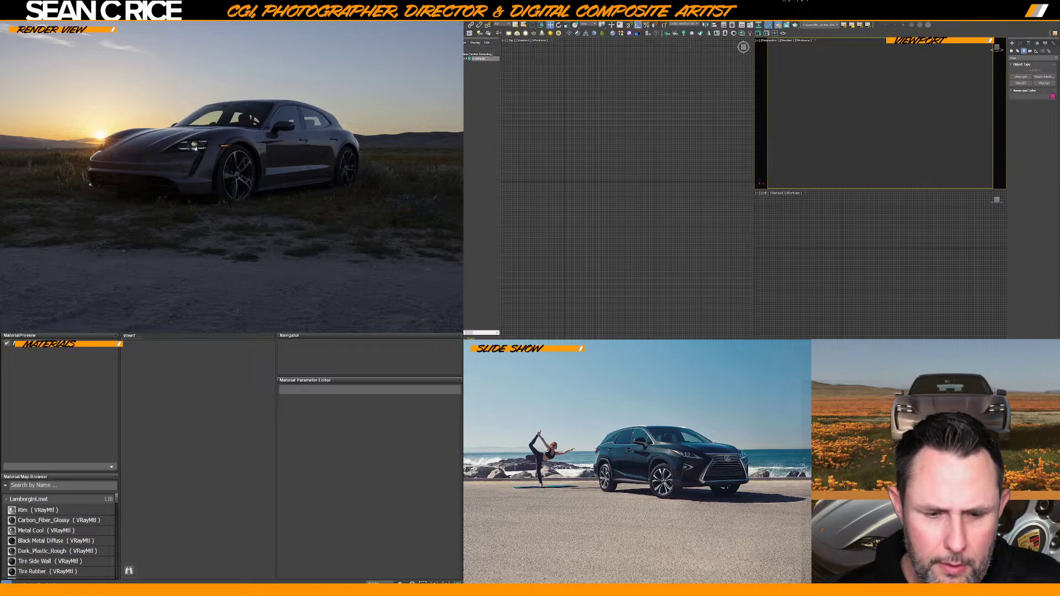
Switch to Adobe Bridge and open the Porsche Taycan Poppie Tutorial folder
key("alt+Tab")
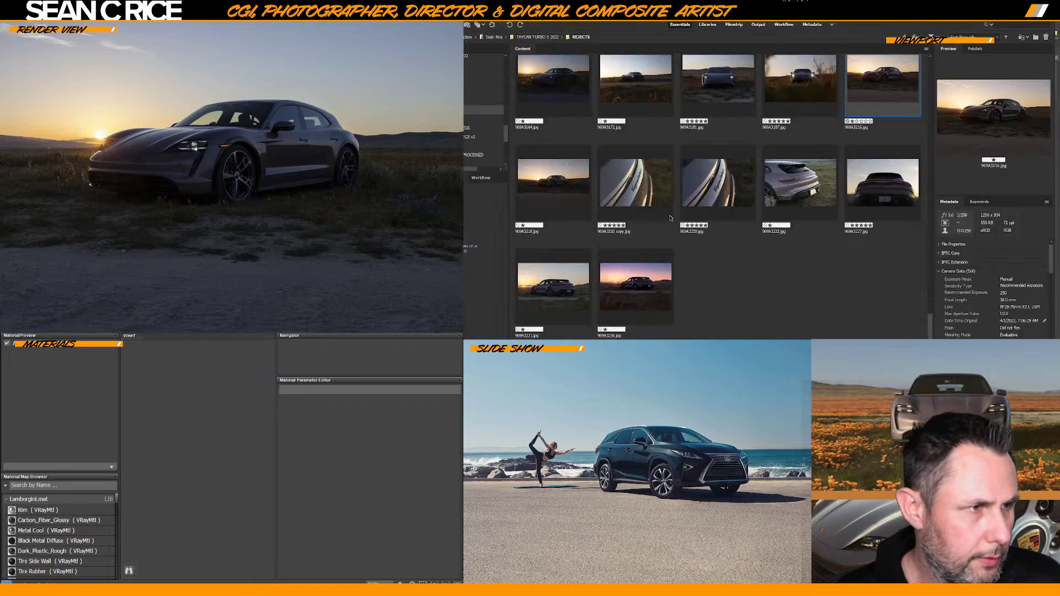
left_click_drag(505, 134, 505, 76)
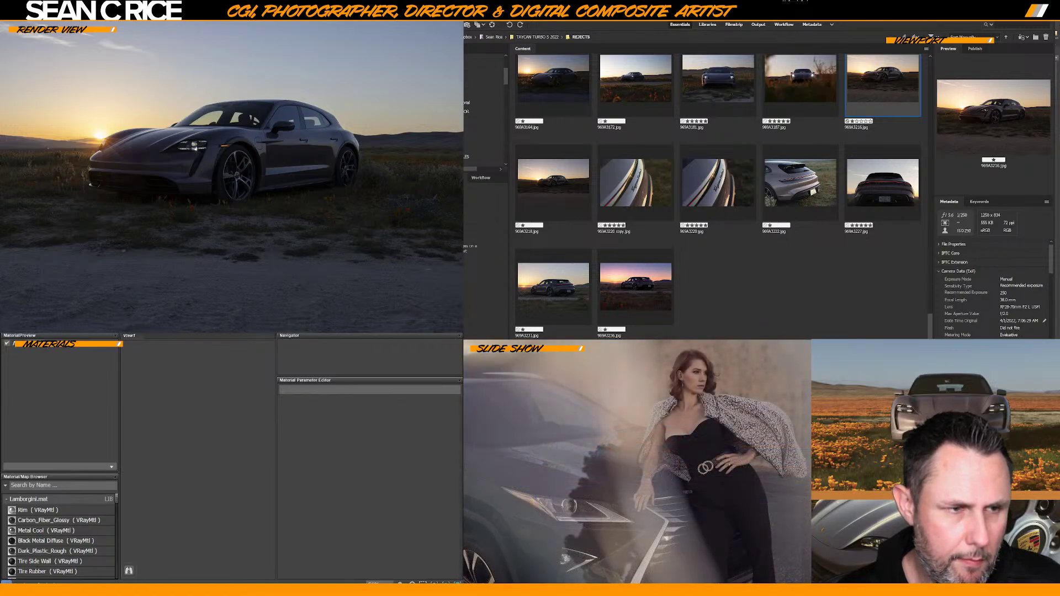
left_click(464, 121)
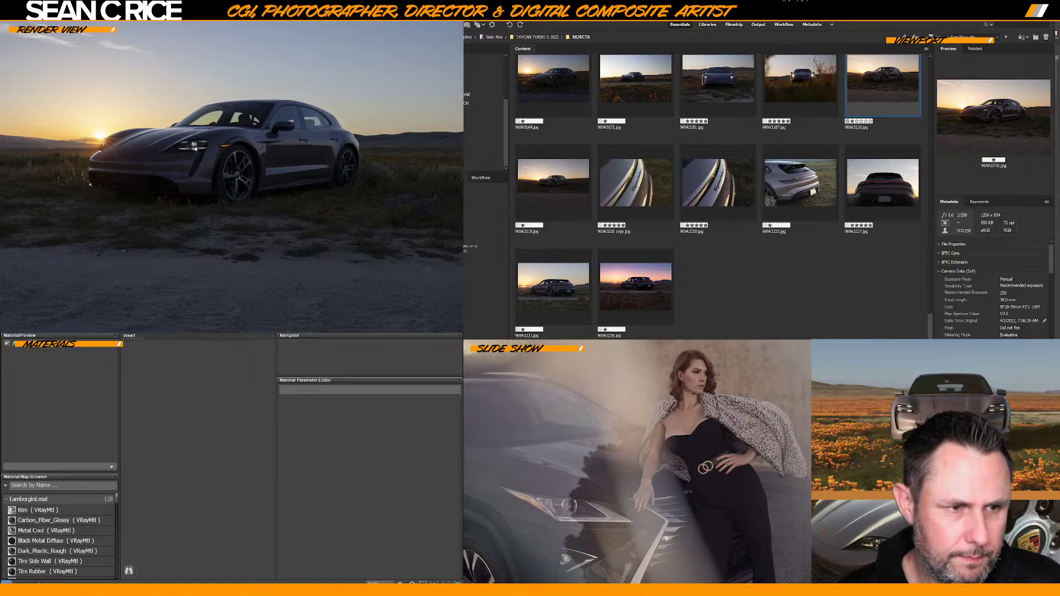
mouse_move(506, 135)
left_mouse_down()
mouse_move(506, 101)
mouse_move(505, 143)
left_mouse_up()
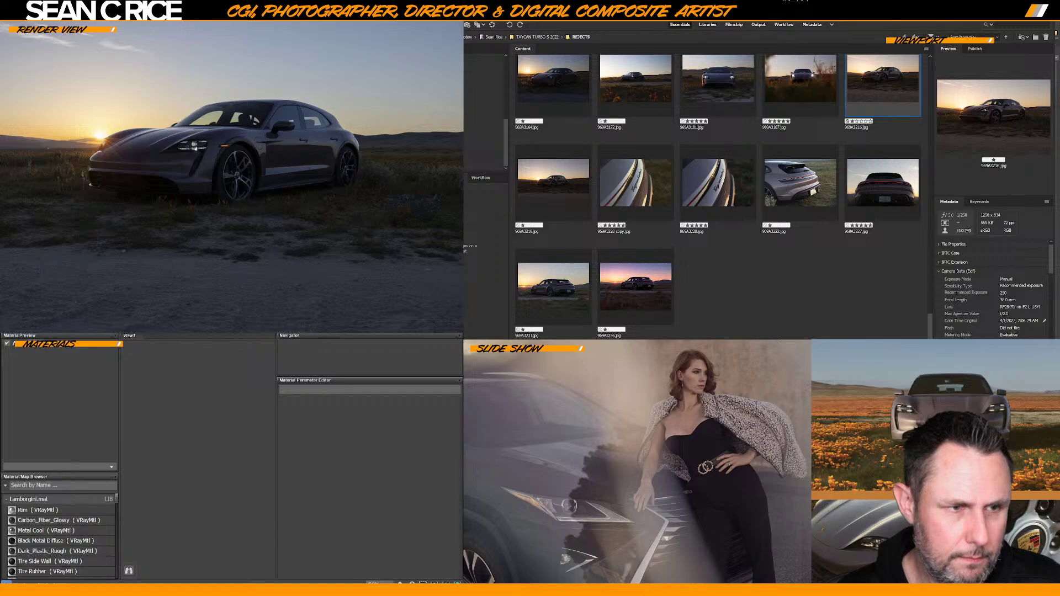
left_click(464, 117)
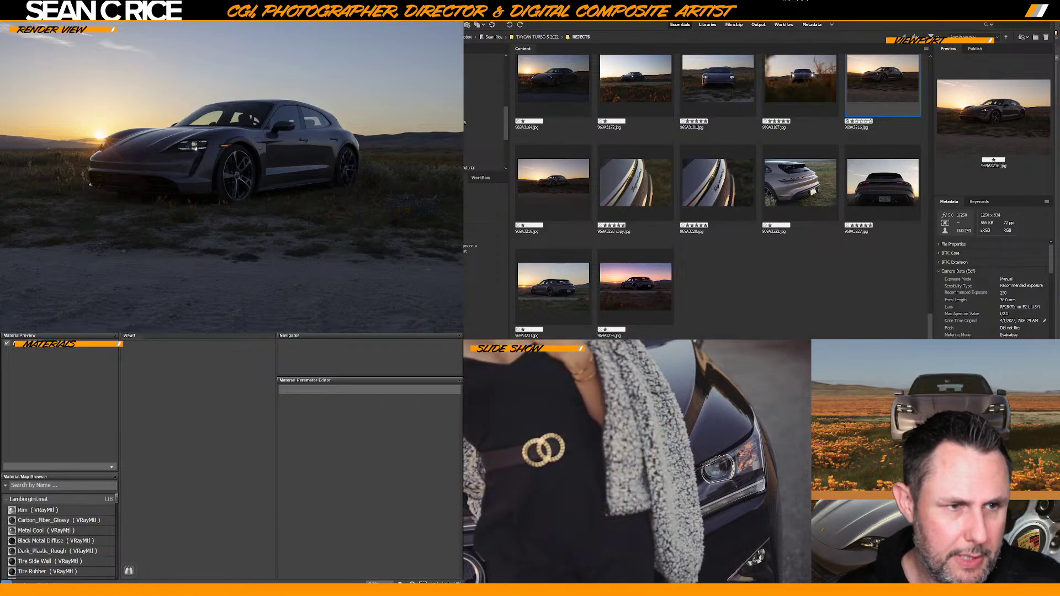
scroll(484, 149, "down", 2)
left_click(472, 134)
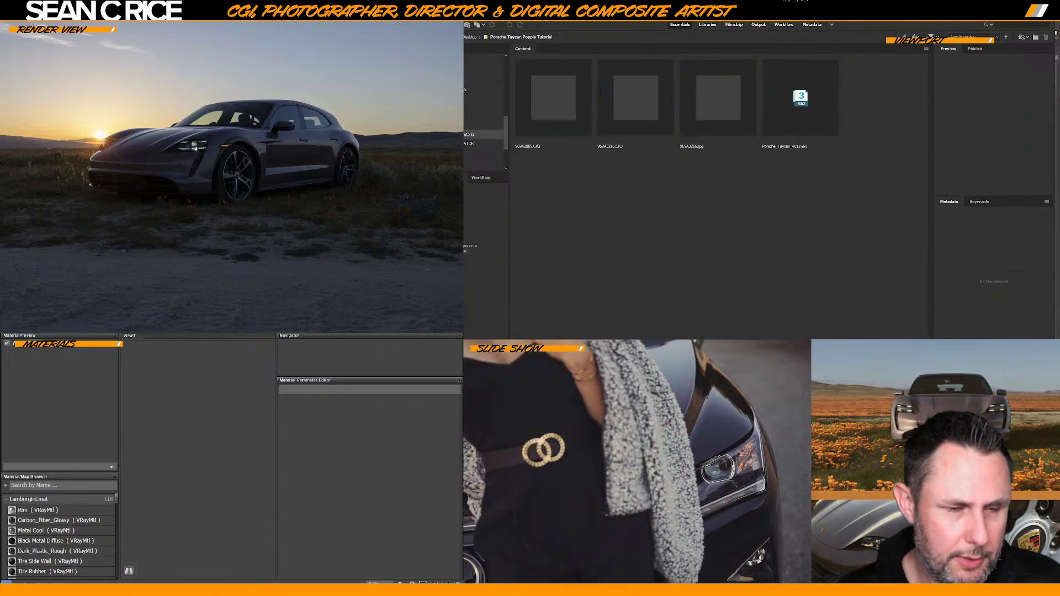
Preview the raw photo 969A3216.CR3 and widen the preview area for a larger view of the image
left_click(633, 104)
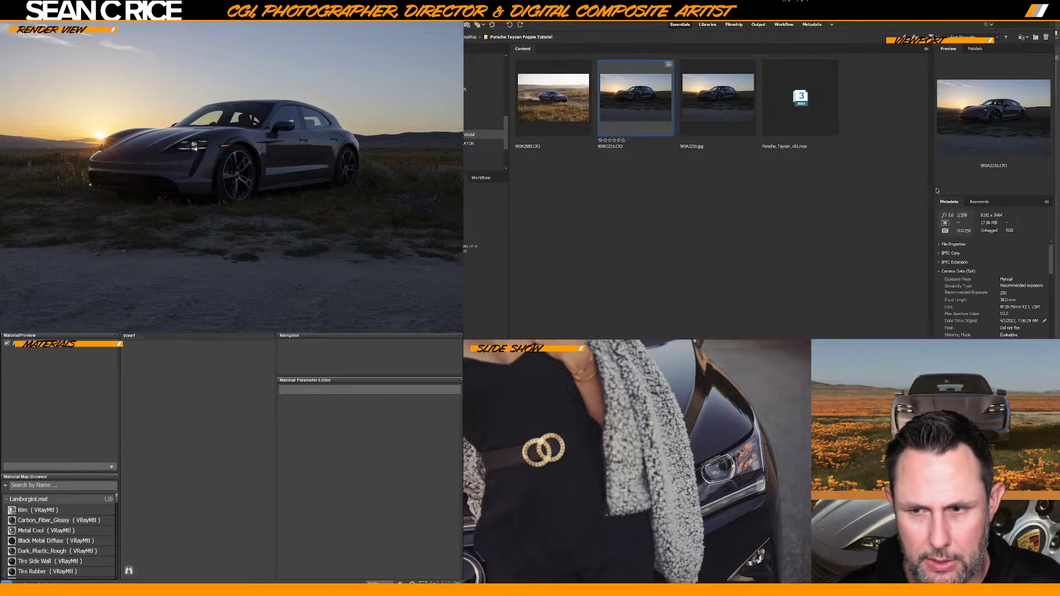
left_click_drag(934, 190, 890, 191)
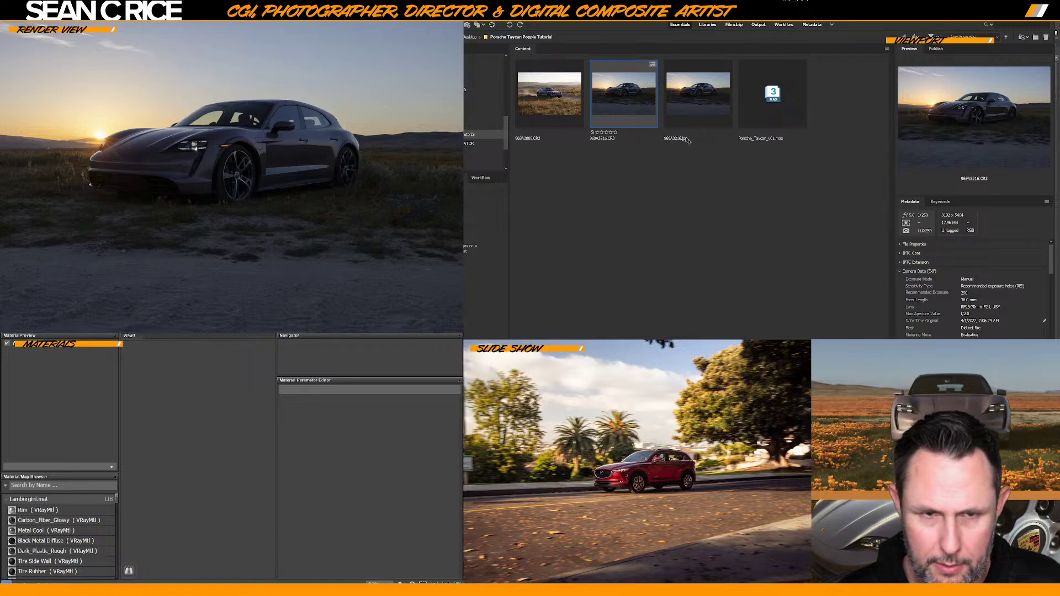
double_click(634, 103)
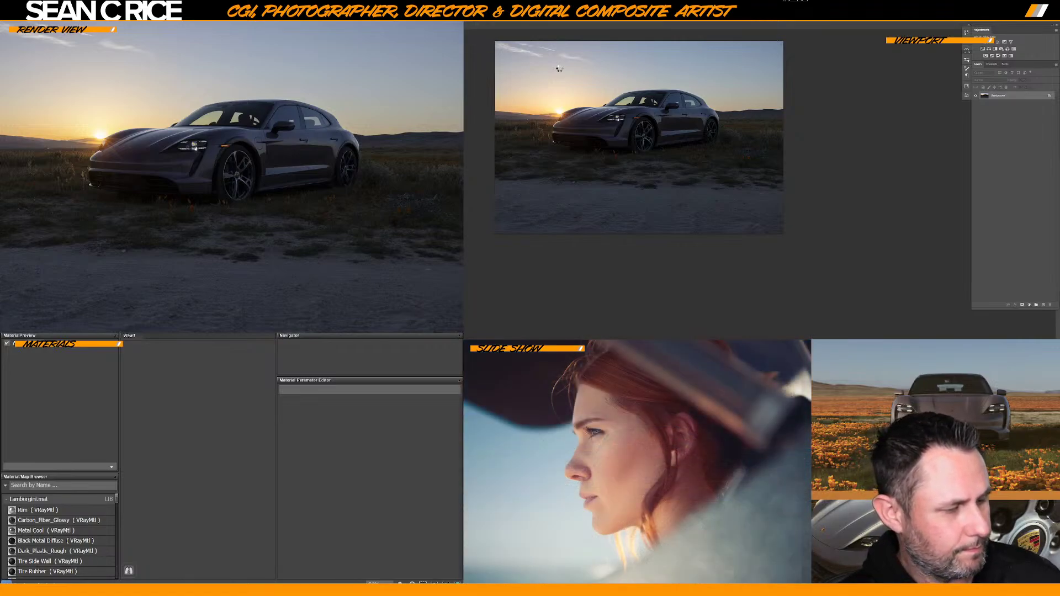
key("ctrl+shift+a")
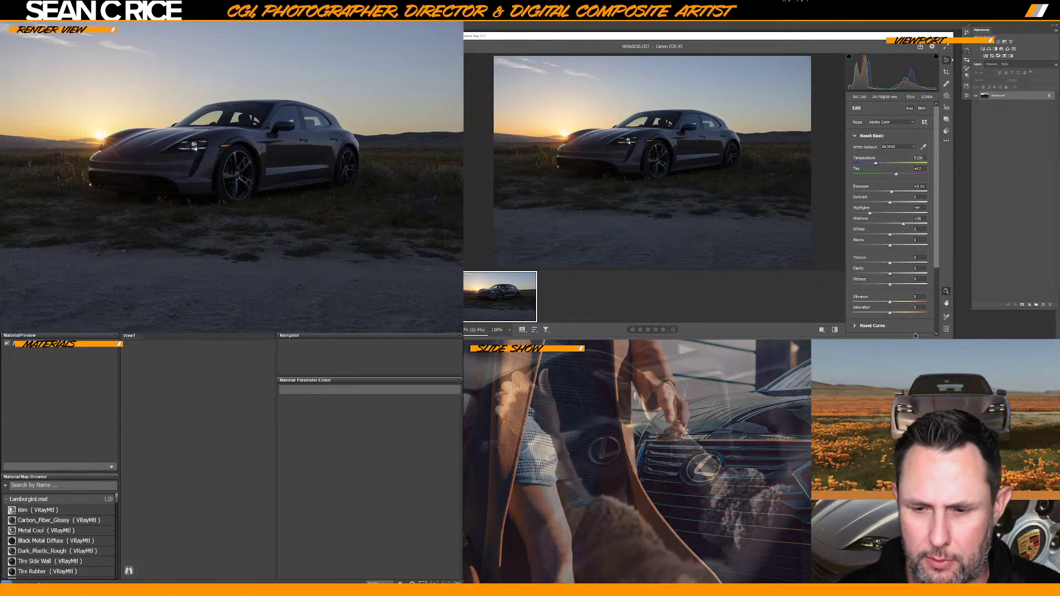
key("alt")
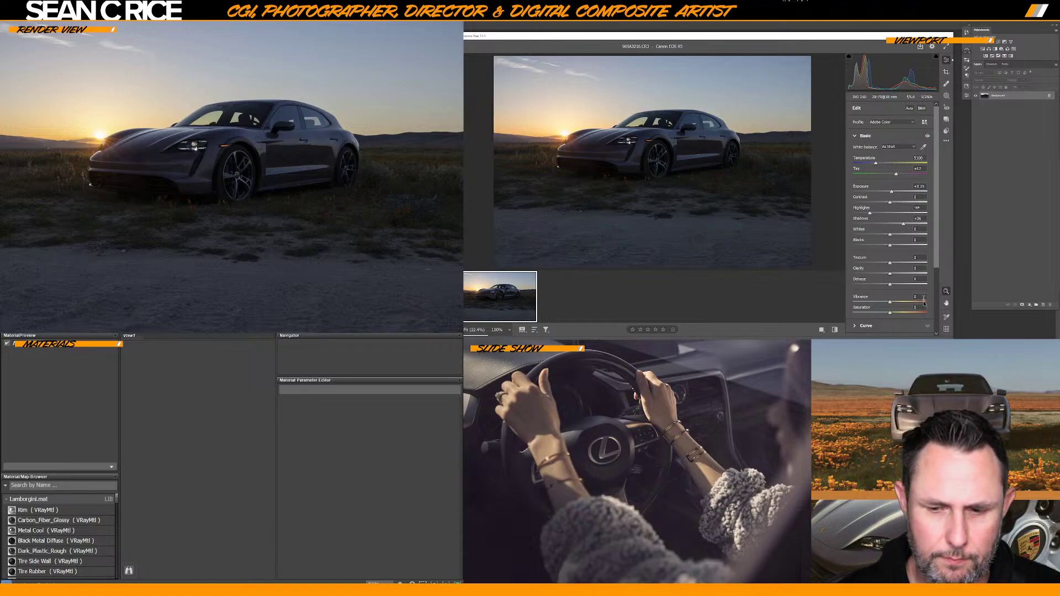
key("alt")
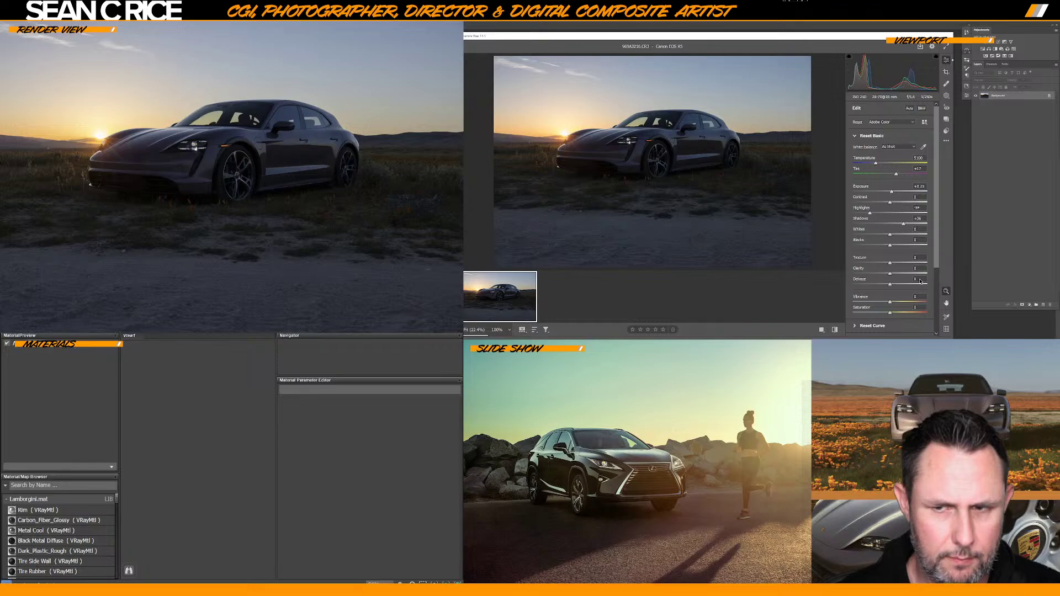
key("alt")
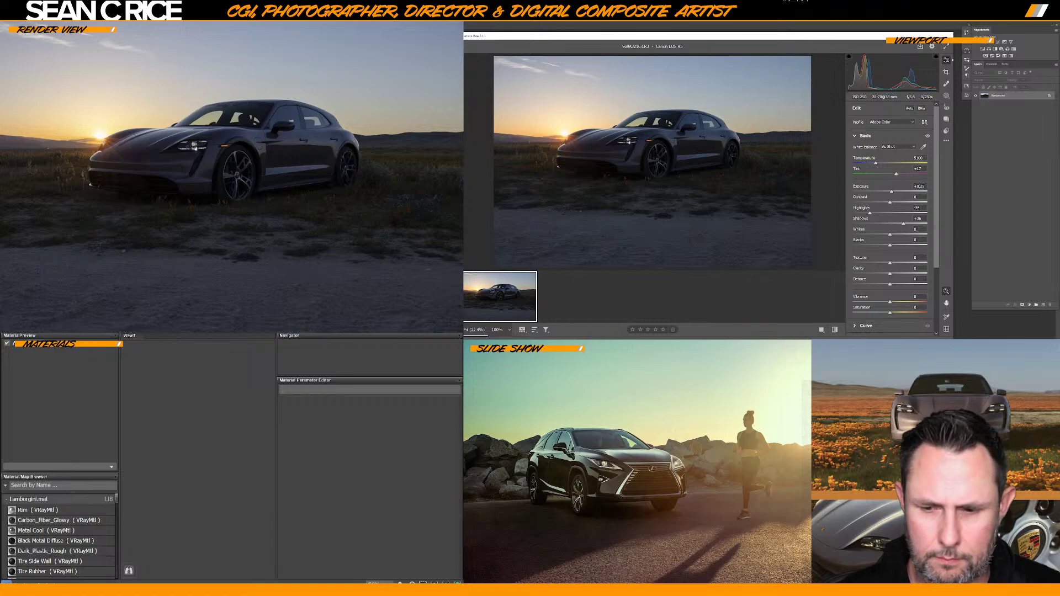
key("Return")
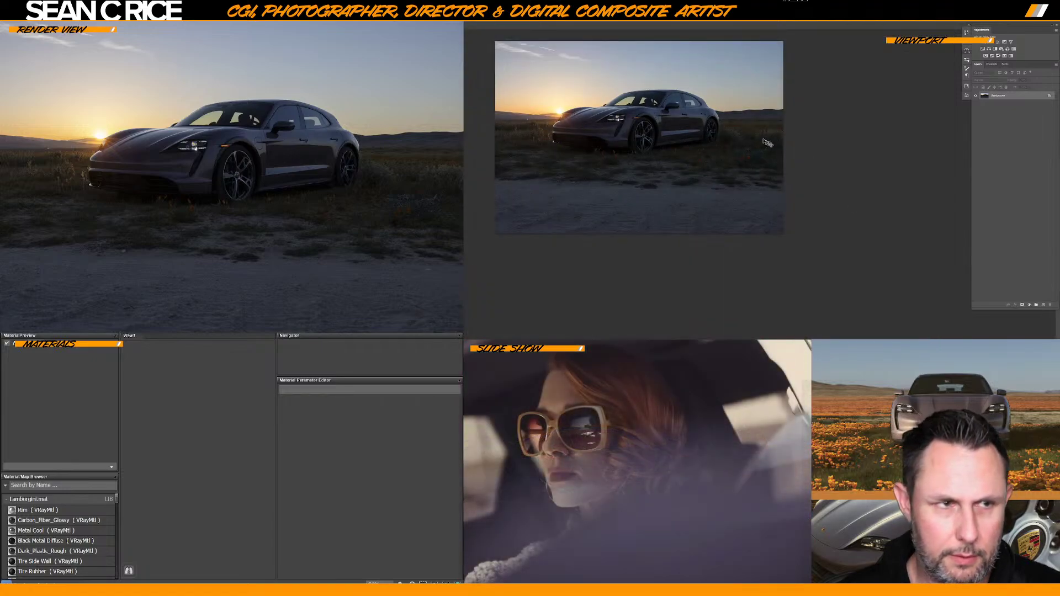
key("ctrl+w")
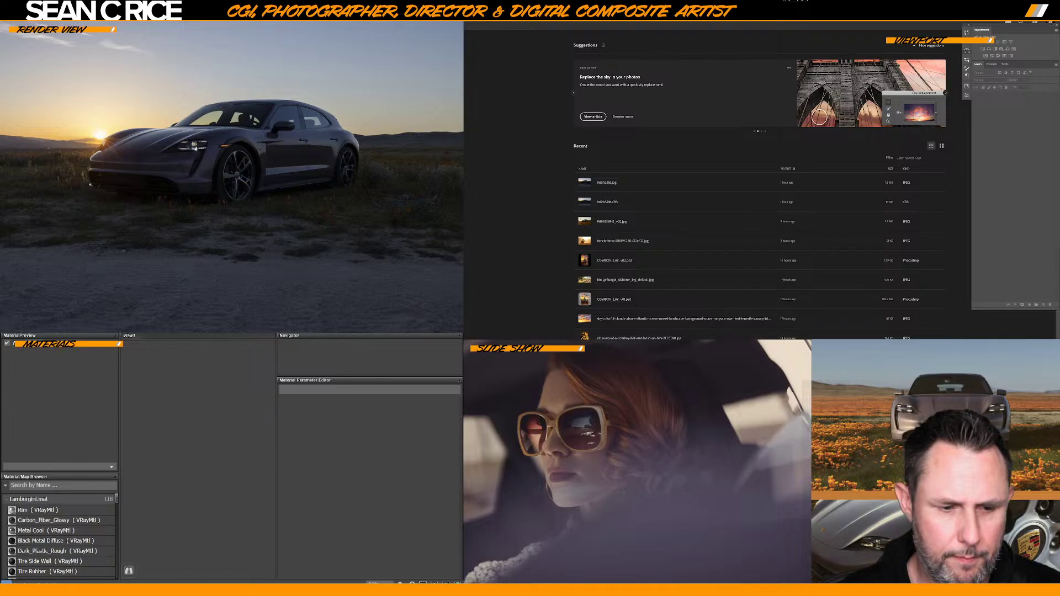
key("alt+Tab")
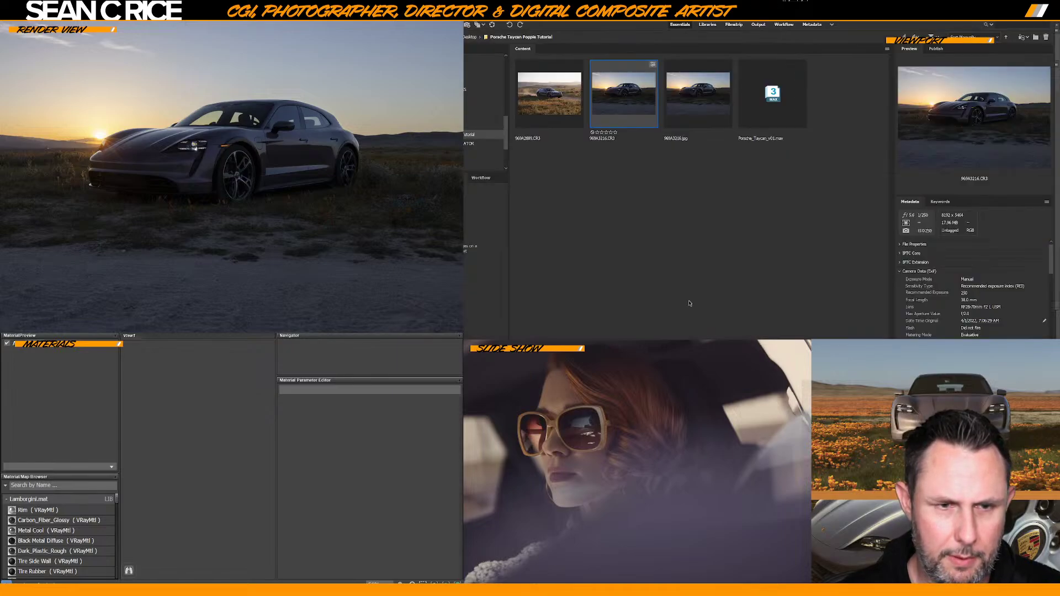
Open the raw photo 969A3216.CR3 in Camera Raw and check the workflow preferences without changing them
left_click(626, 100)
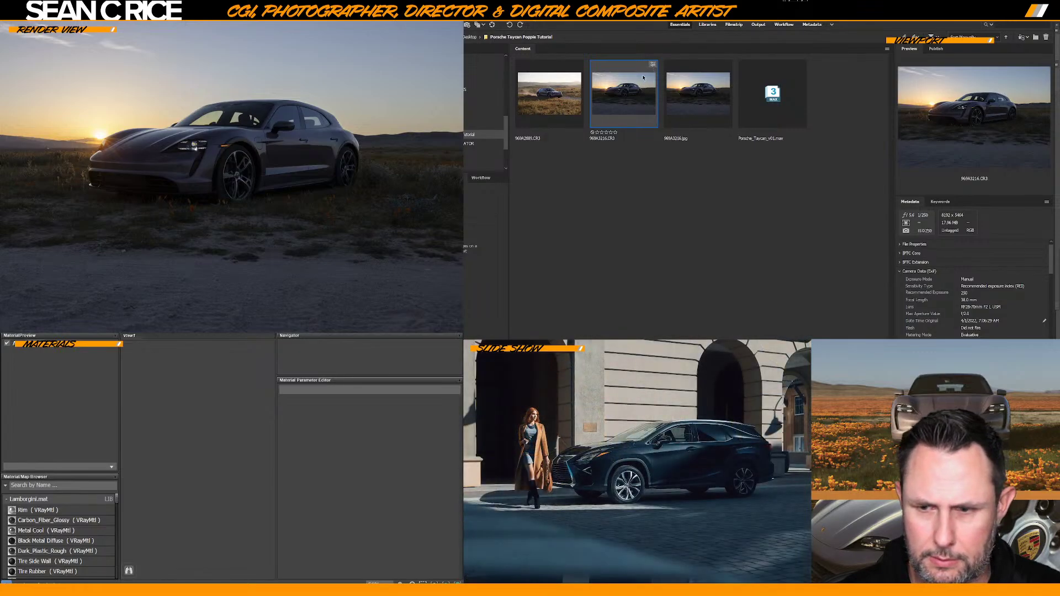
double_click(643, 78)
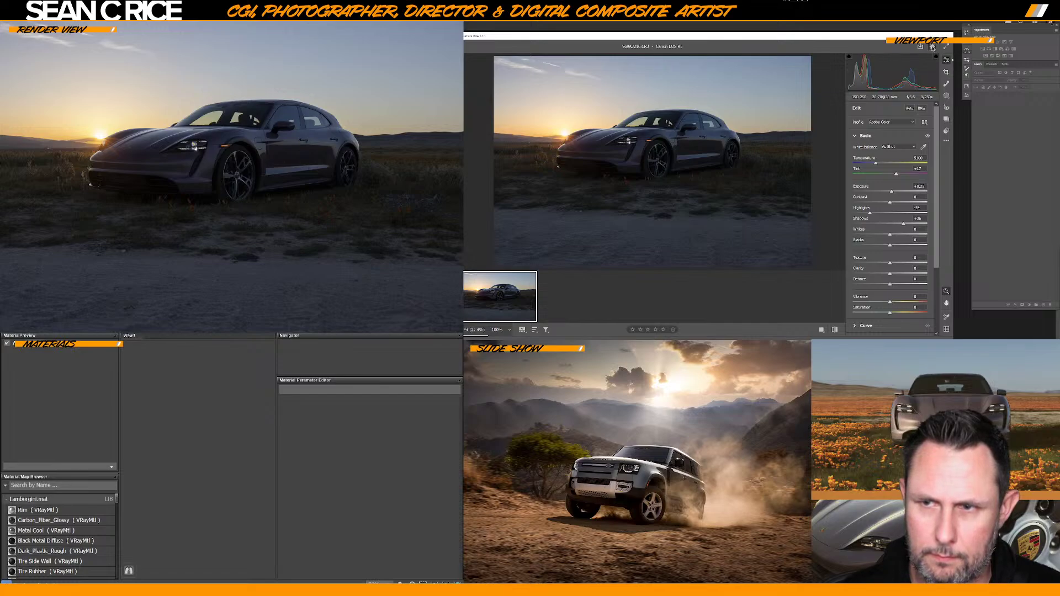
left_click(912, 28)
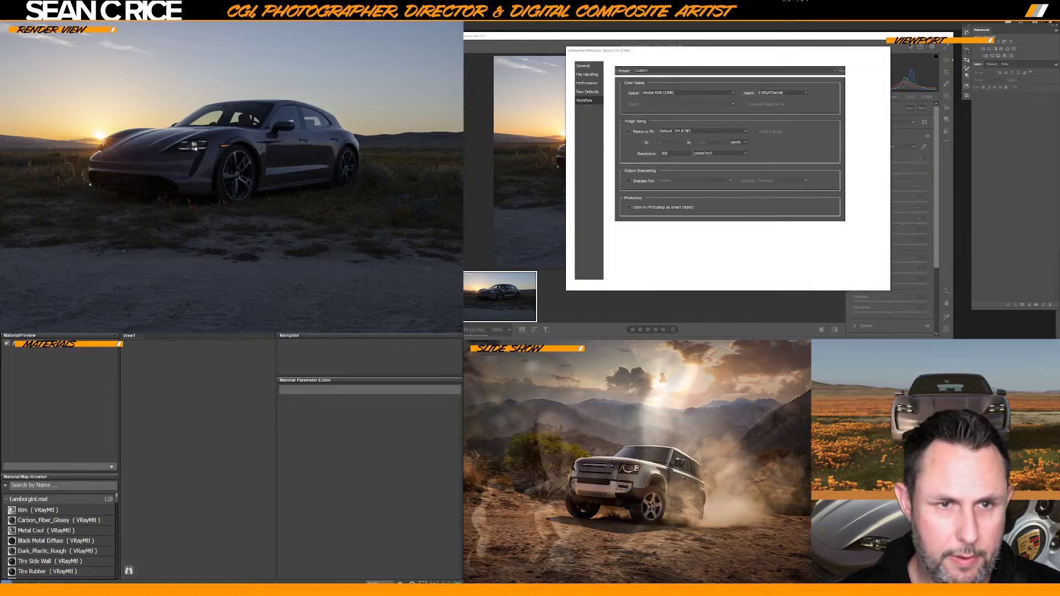
left_click(871, 78)
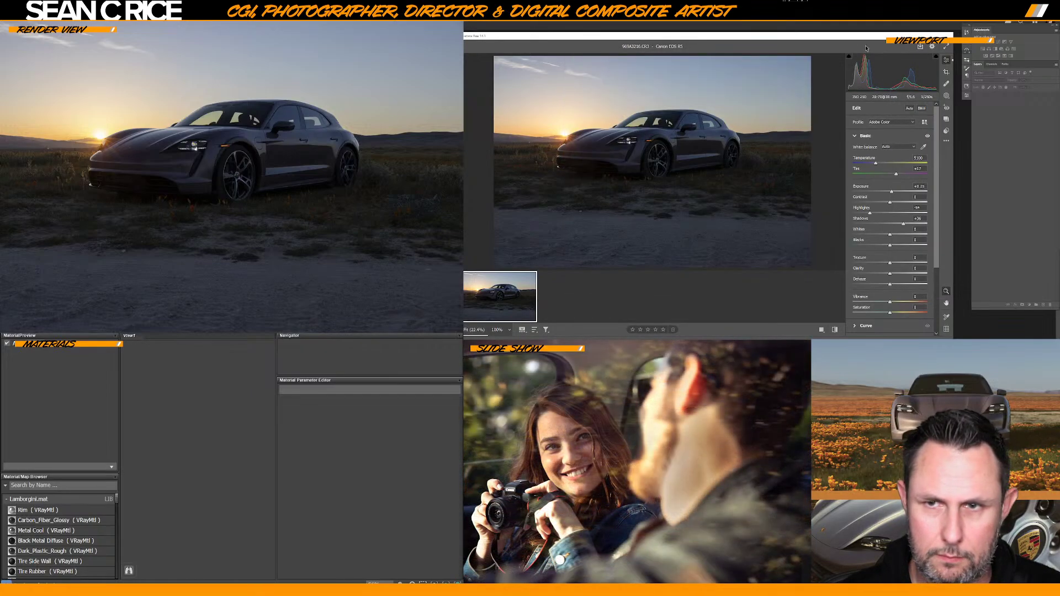
left_click_drag(860, 35, 858, 30)
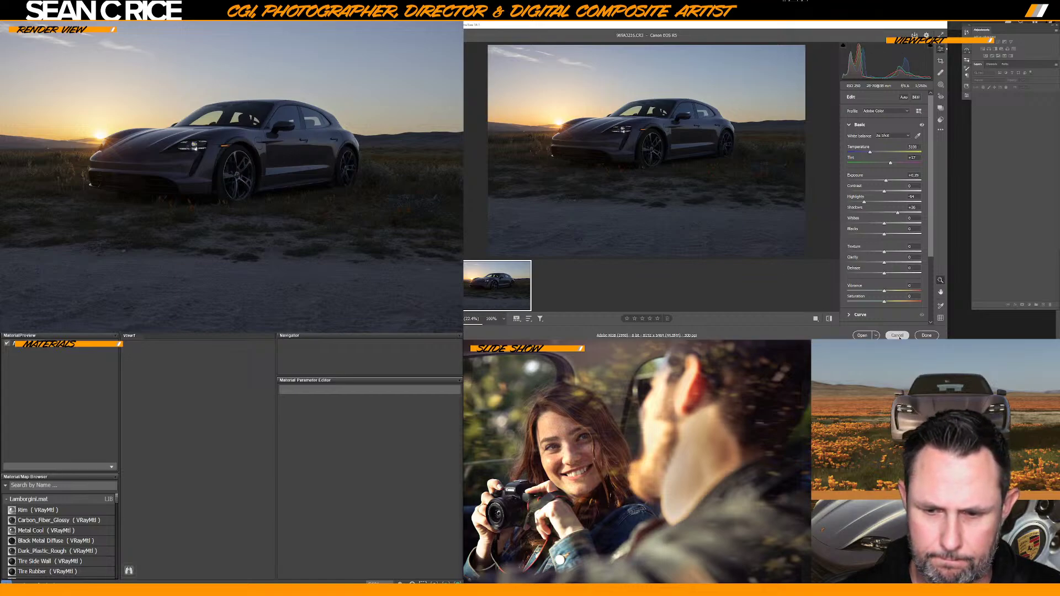
Reset the photo's raw adjustments to default and move the Camera Raw window so its controls are accessible
key("alt")
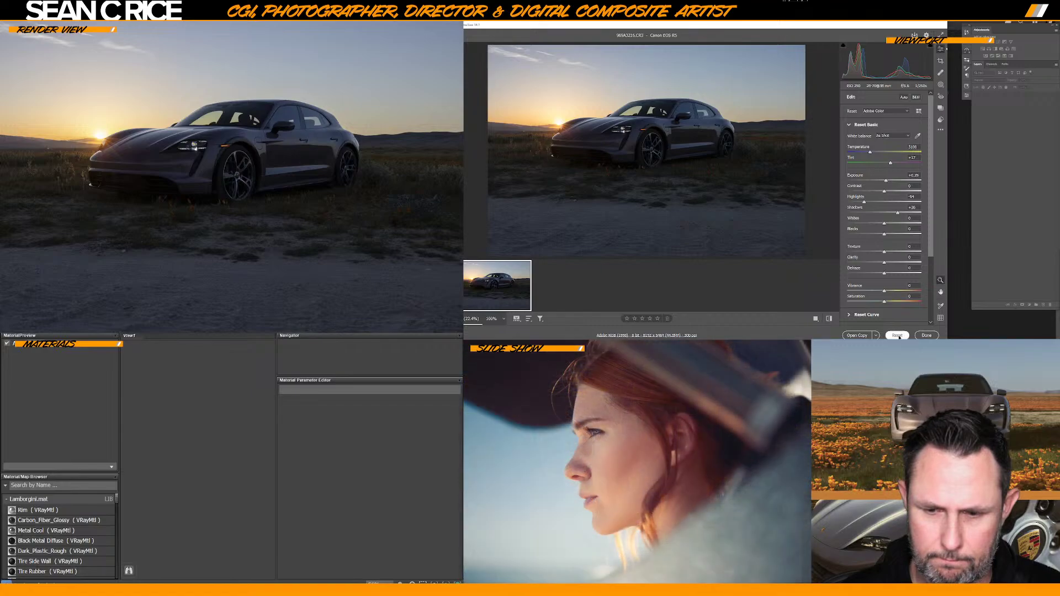
key("alt")
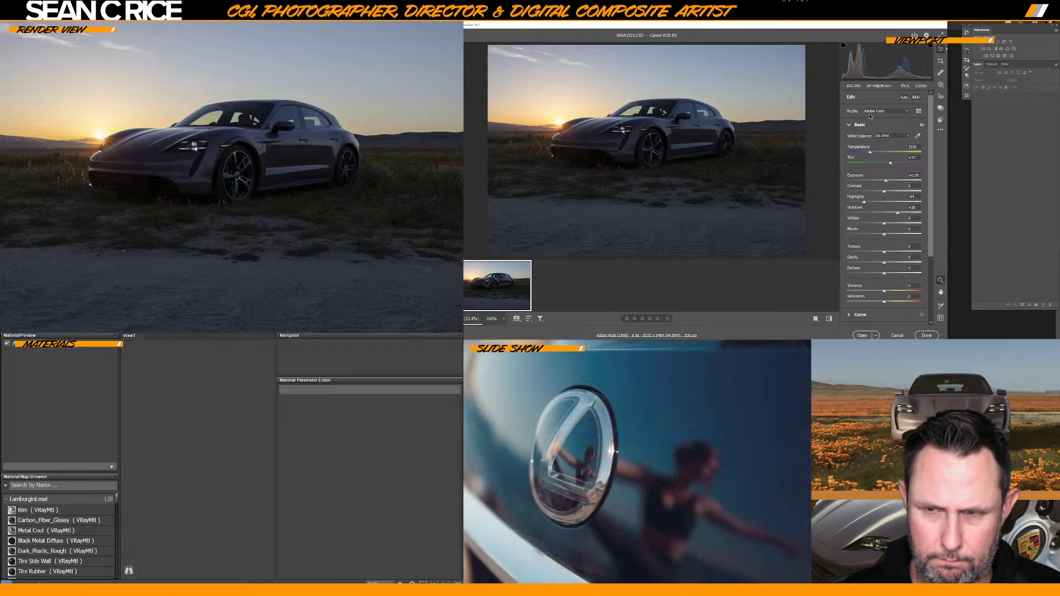
left_click(941, 130)
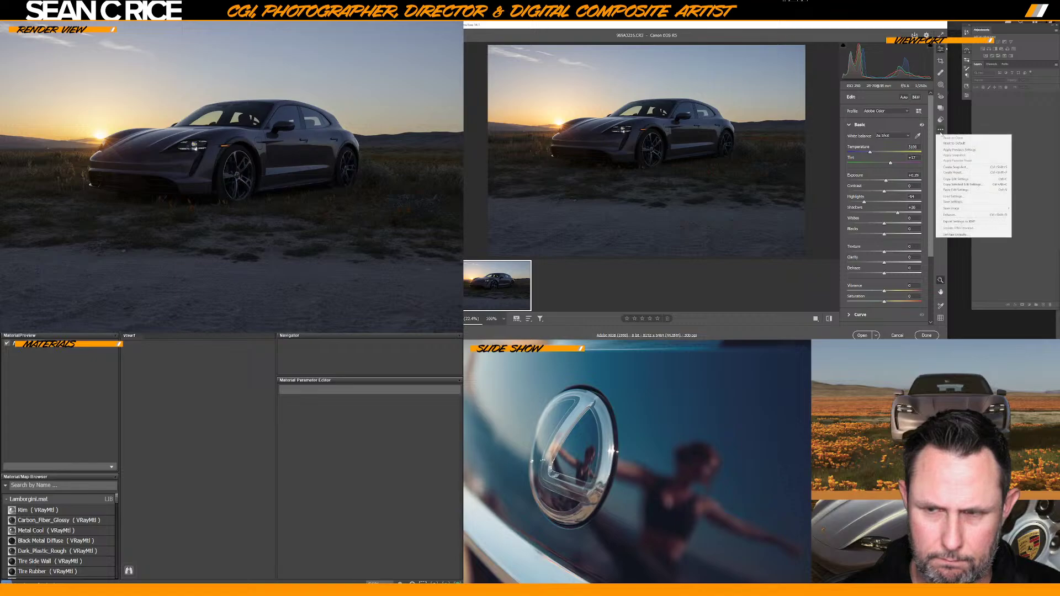
left_click(944, 144)
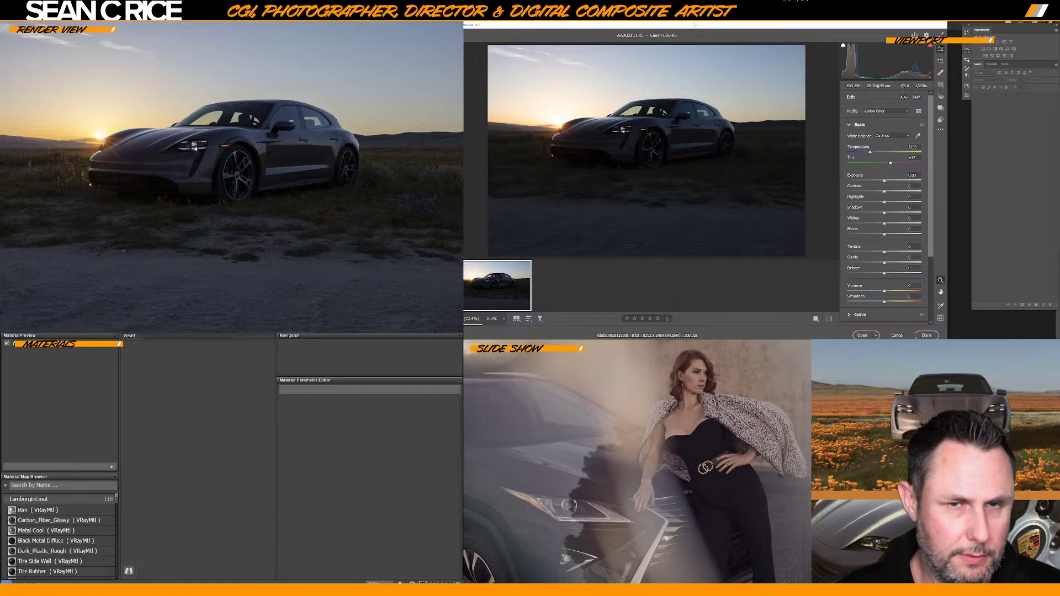
left_click_drag(695, 24, 731, 18)
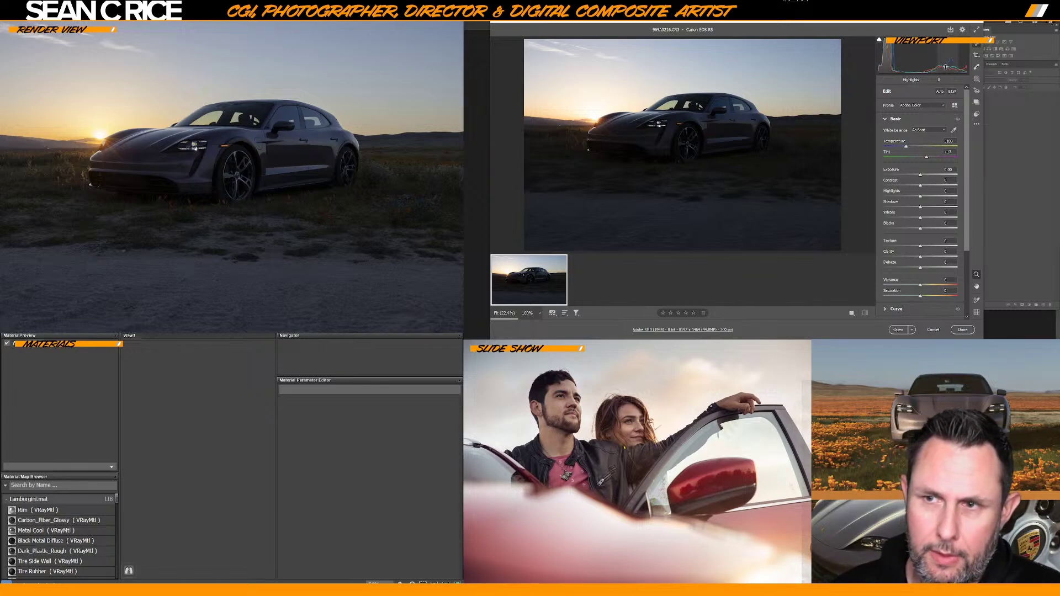
left_click_drag(949, 62, 900, 65)
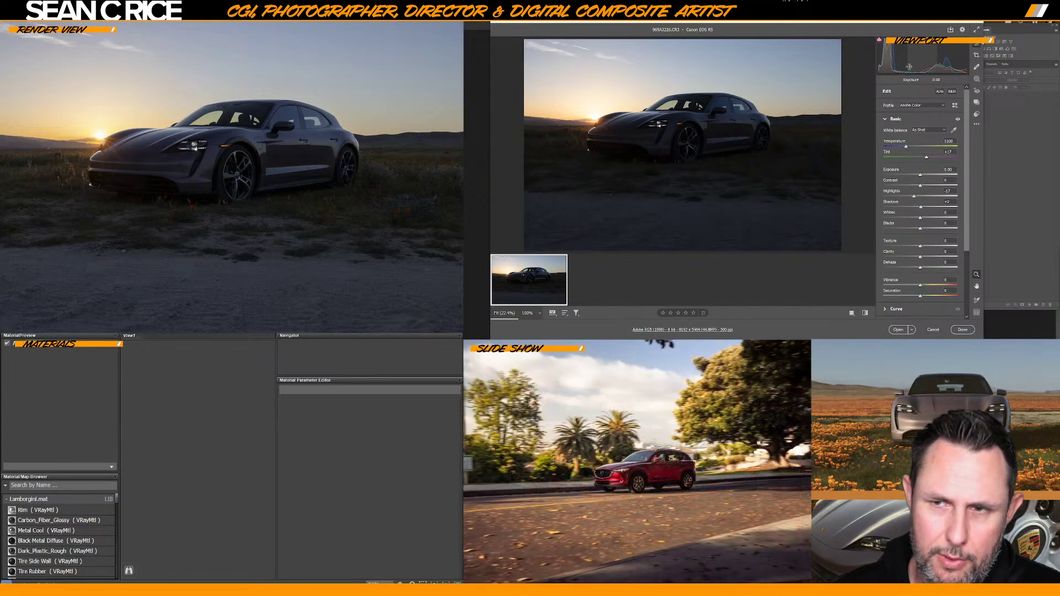
left_click(977, 124)
left_click(983, 138)
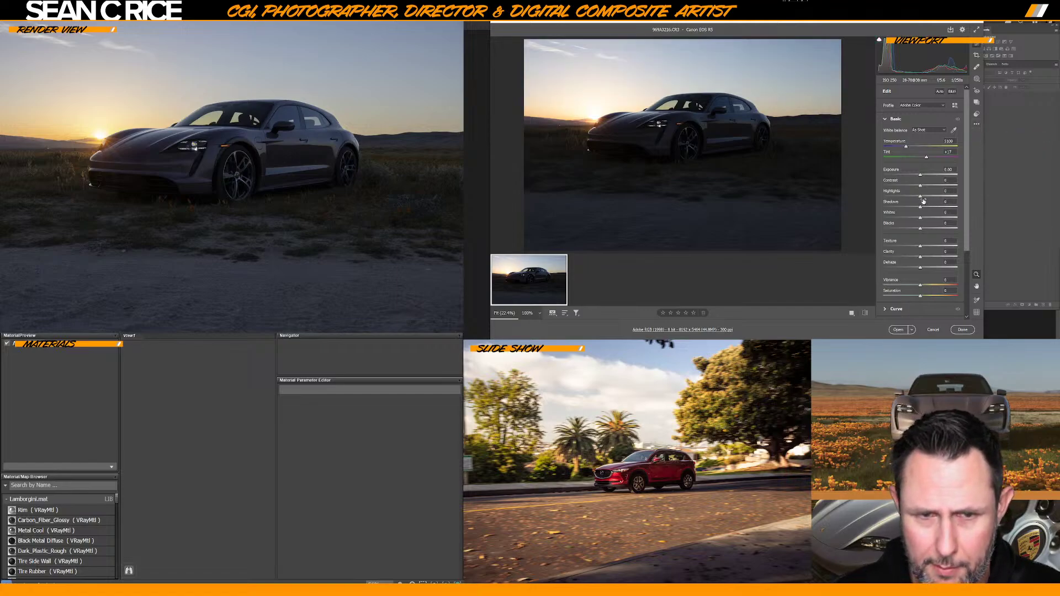
Set the photo's exposure to about +0.90, highlights to about -40 and shadows to about +24, and raise the saturation slightly
left_click_drag(922, 207, 915, 197)
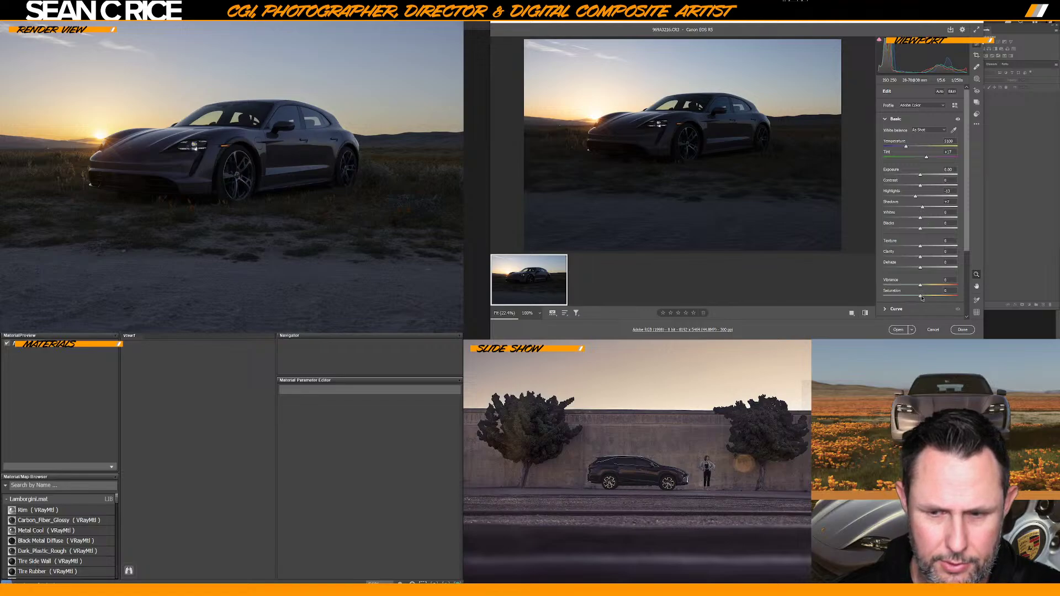
left_click_drag(919, 299, 921, 298)
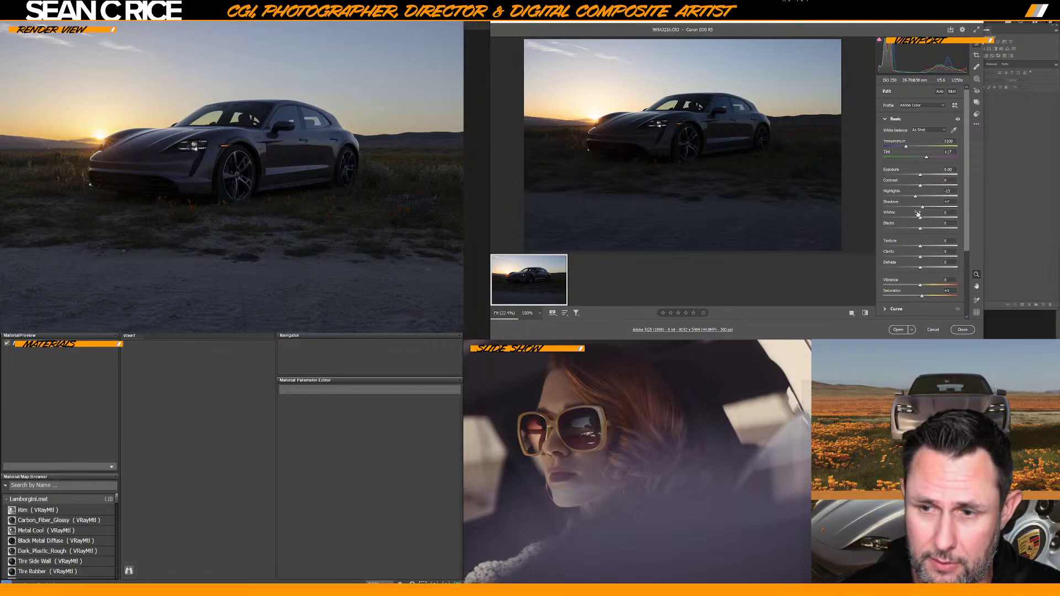
left_click_drag(922, 208, 927, 178)
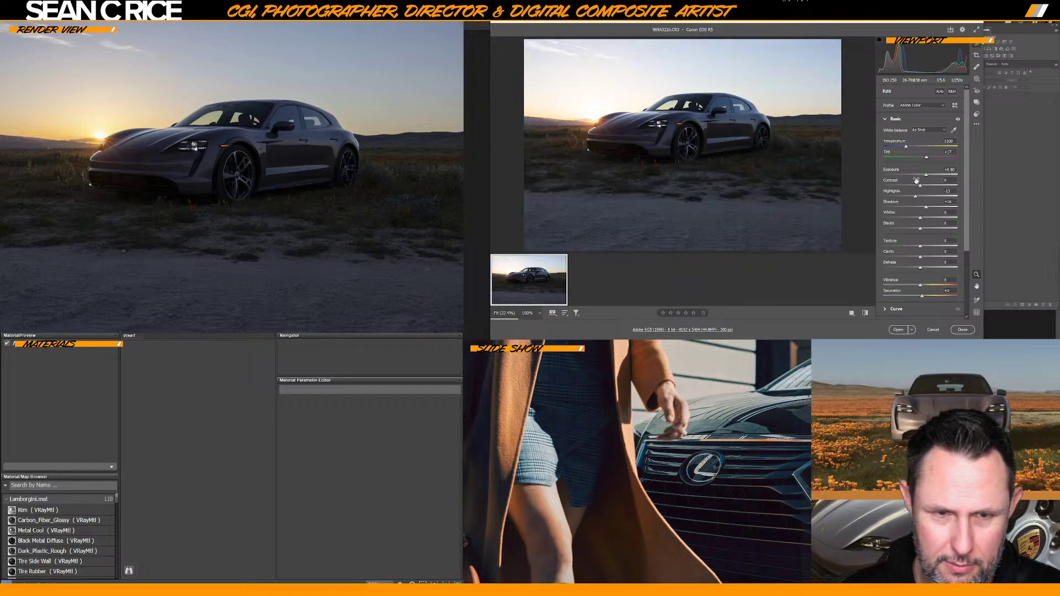
left_click_drag(917, 197, 927, 177)
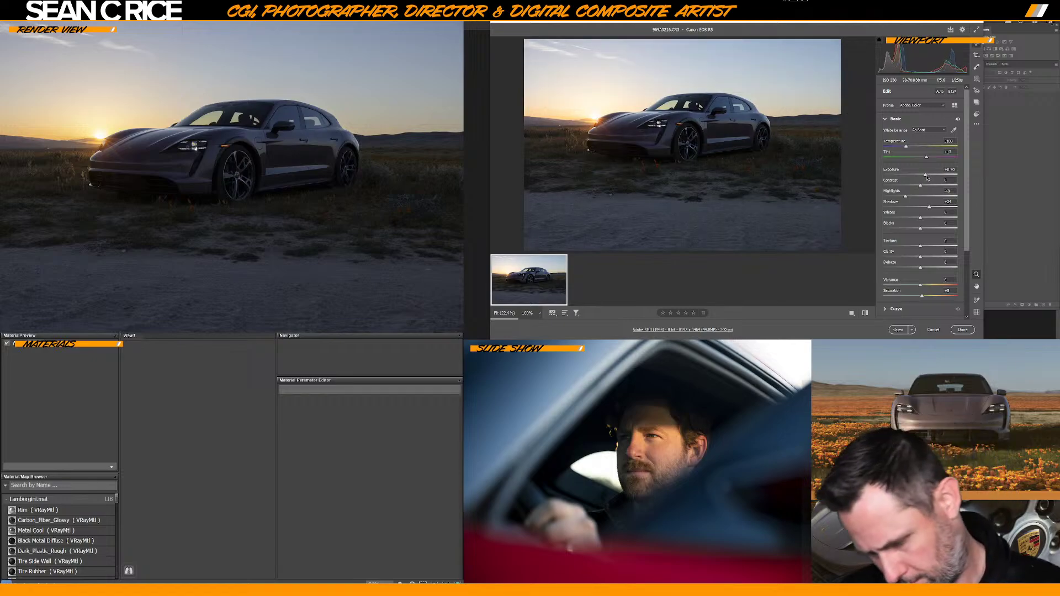
left_click_drag(927, 177, 926, 177)
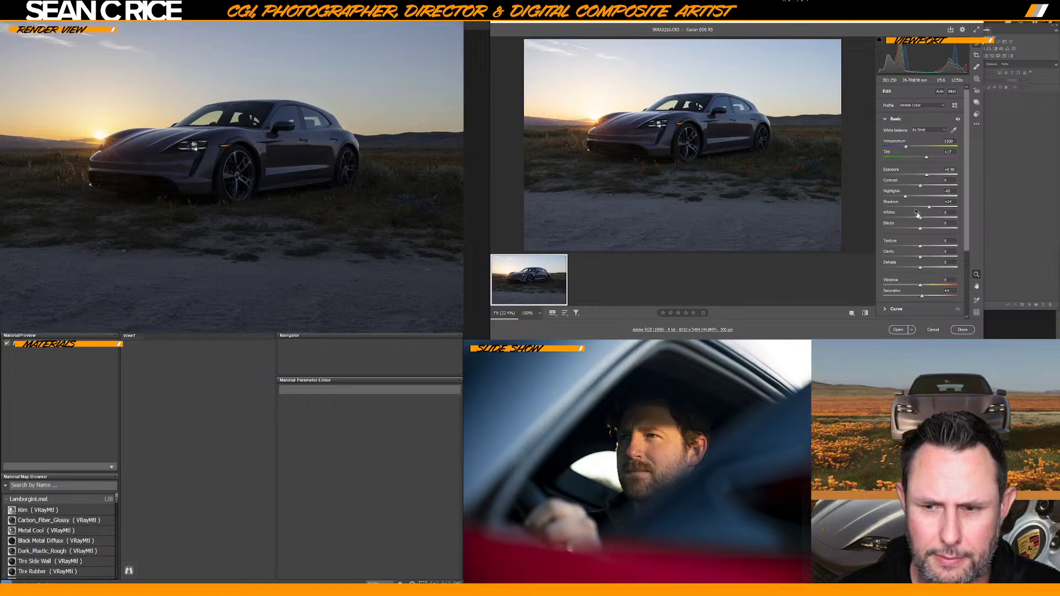
scroll(969, 278, "down", 2)
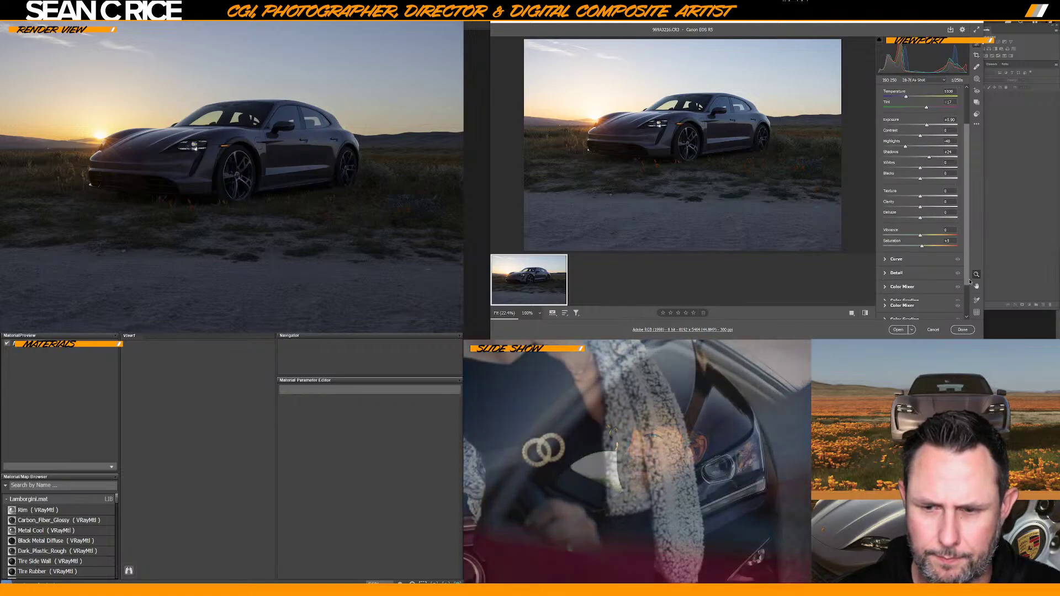
scroll(970, 277, "up", 2)
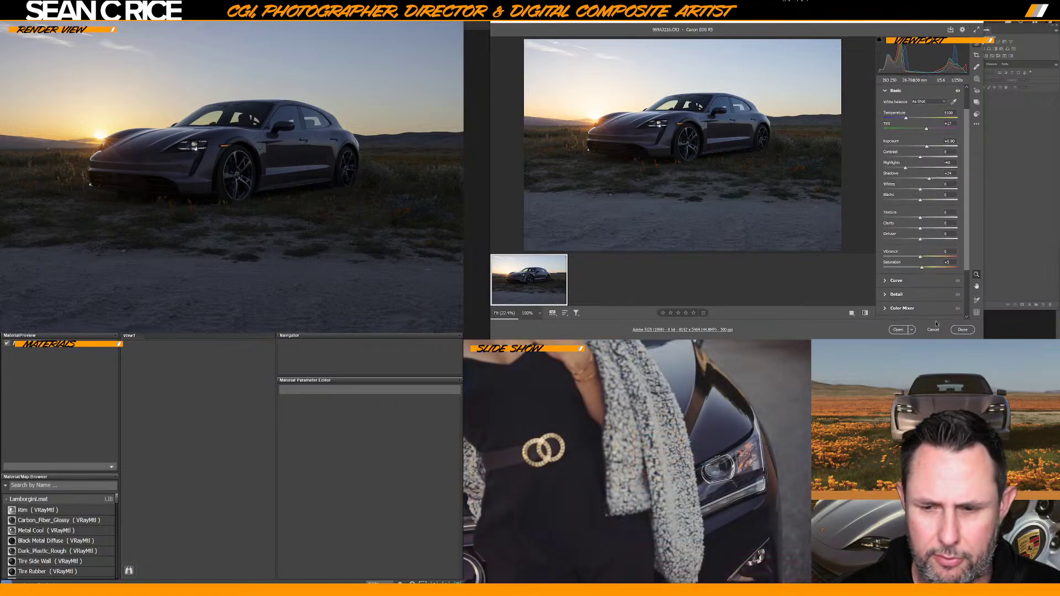
Open the adjusted raw photo in Photoshop, resize it to 5000 pixels wide and reposition its window in the workspace
left_click(962, 329)
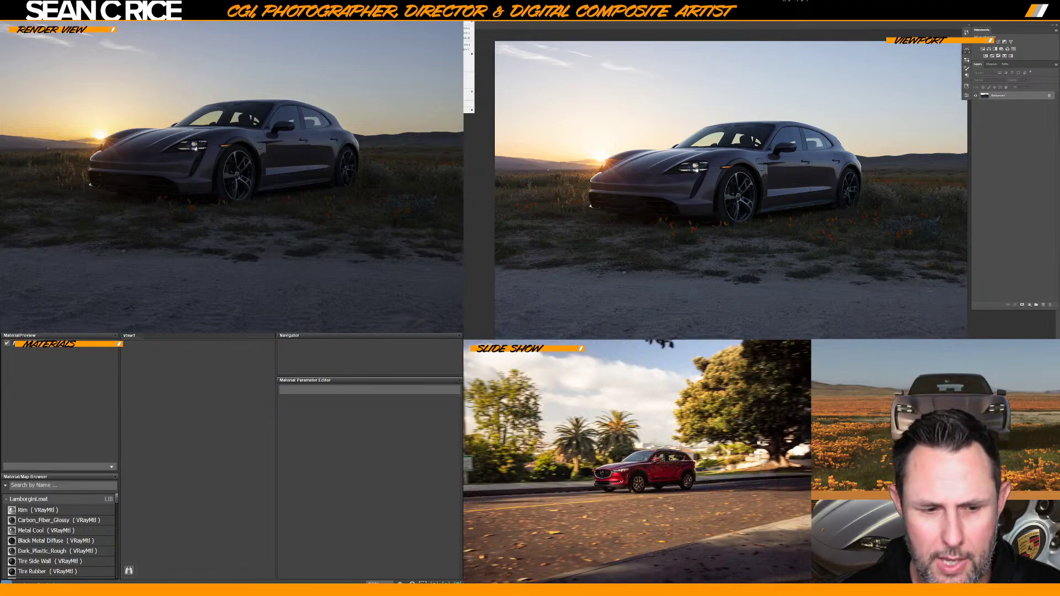
key("ctrl+alt+i")
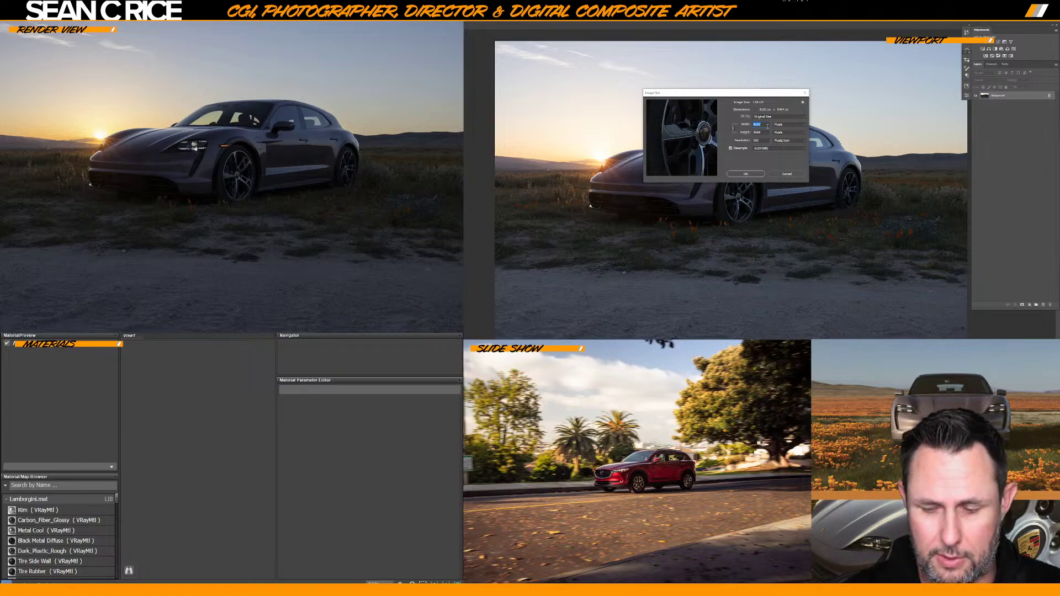
type("5000")
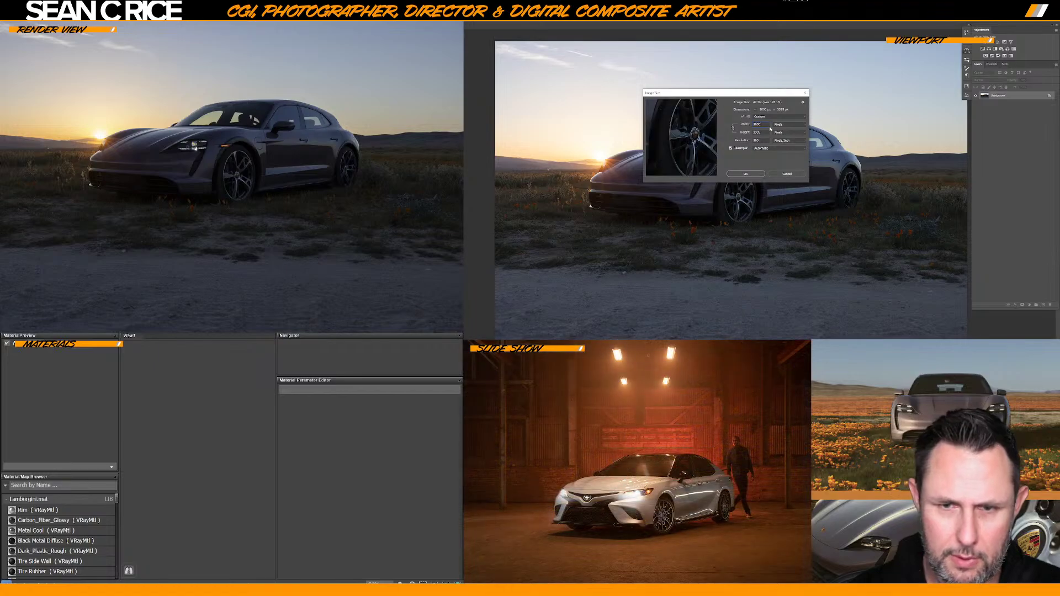
left_click(746, 174)
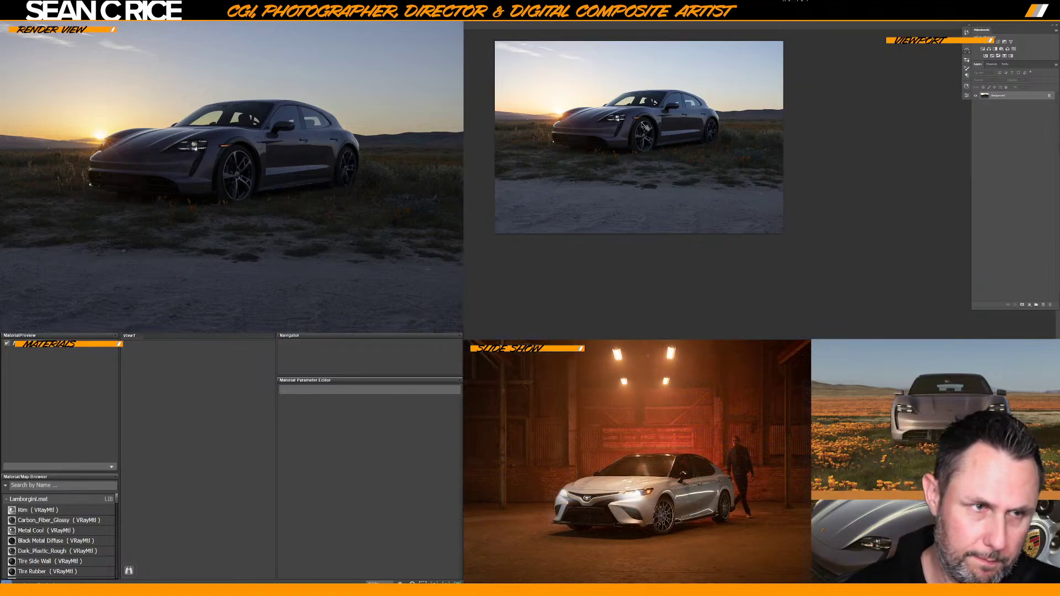
left_click_drag(465, 25, 654, 61)
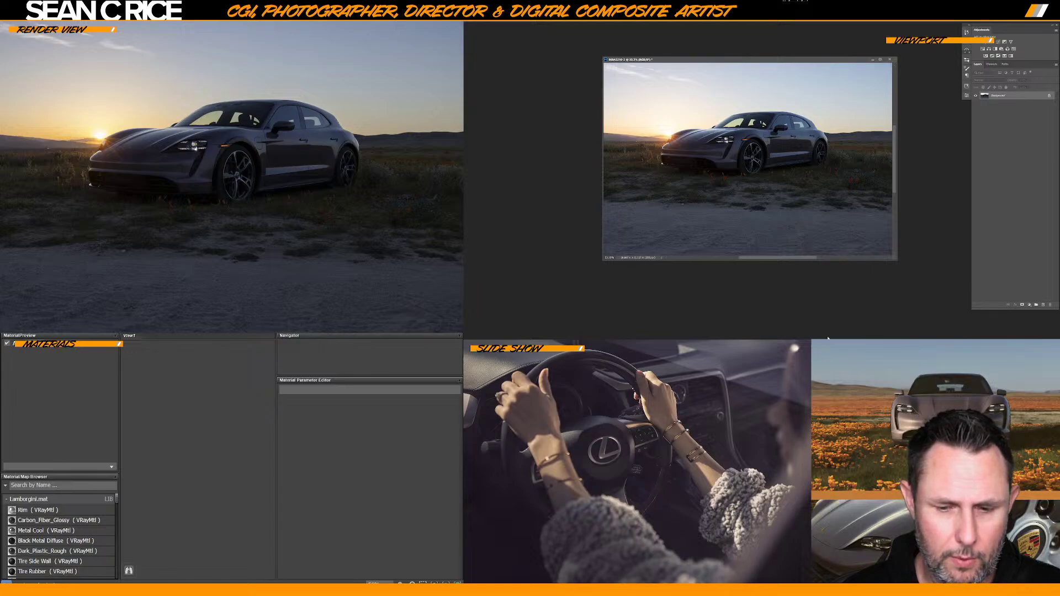
Switch to 3ds Max and set the Taycan sunset JPG 969A3216.jpg as the Perspective view's background image
key("alt+Tab")
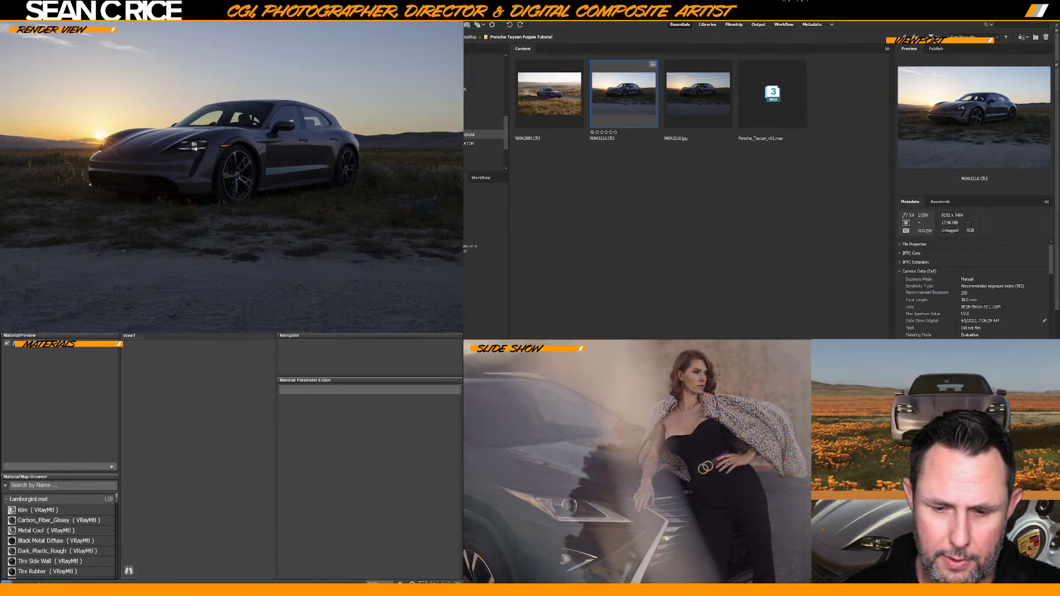
key("alt+Tab")
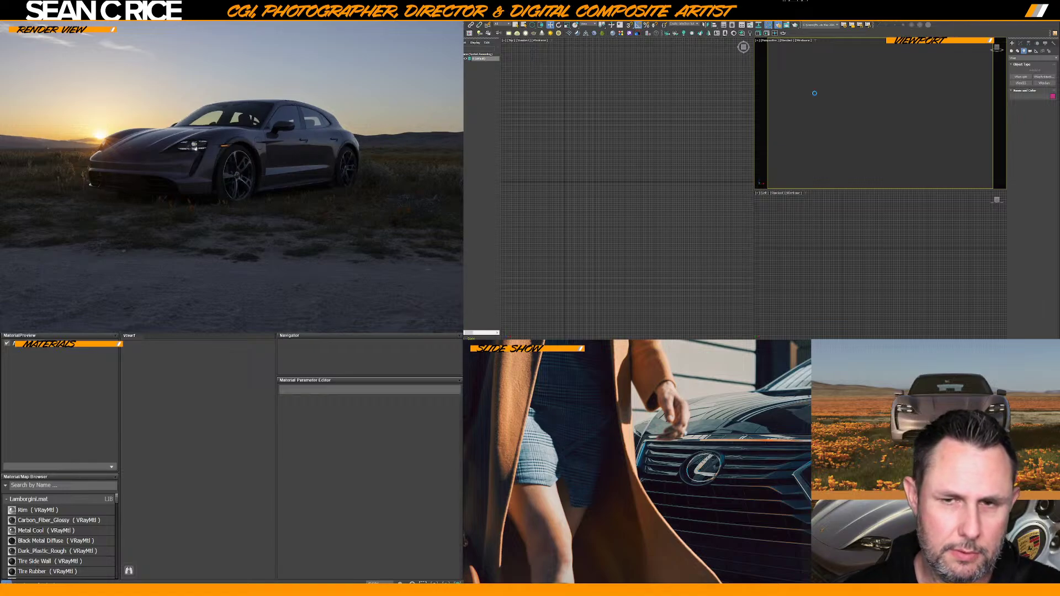
key("alt+b")
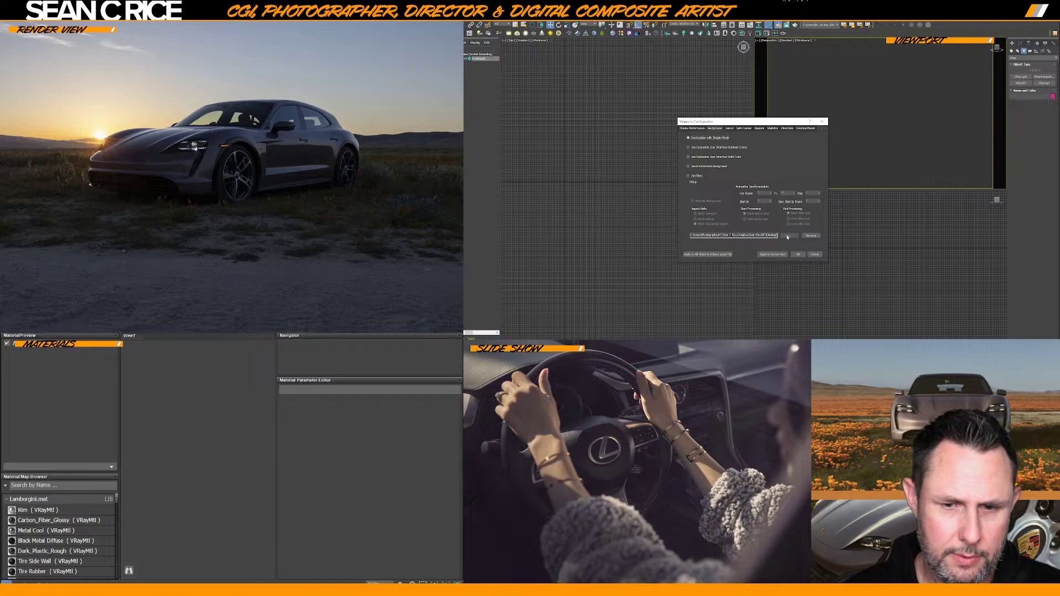
left_click(688, 176)
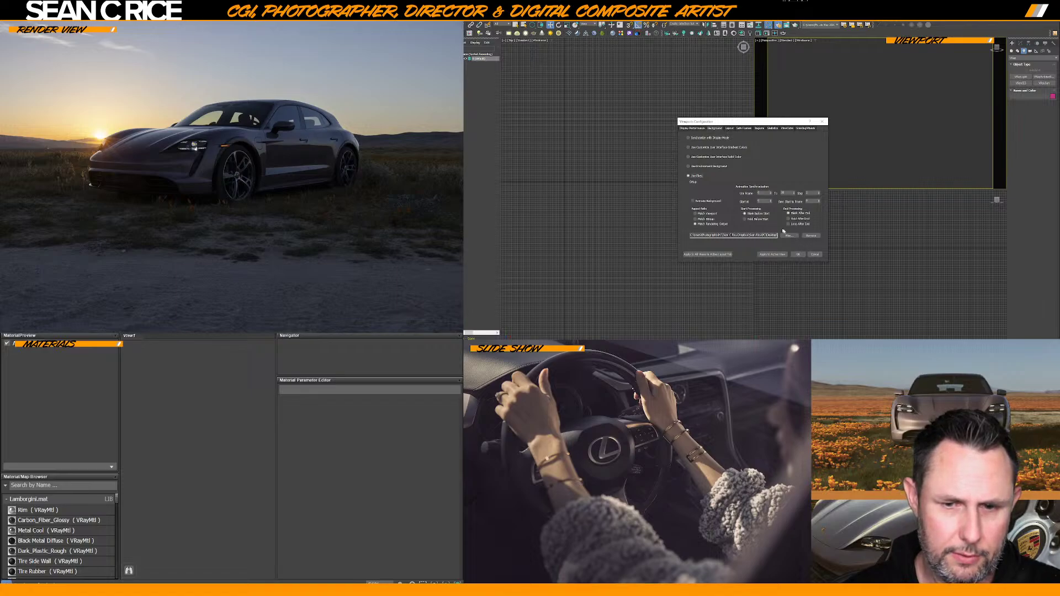
left_click(788, 235)
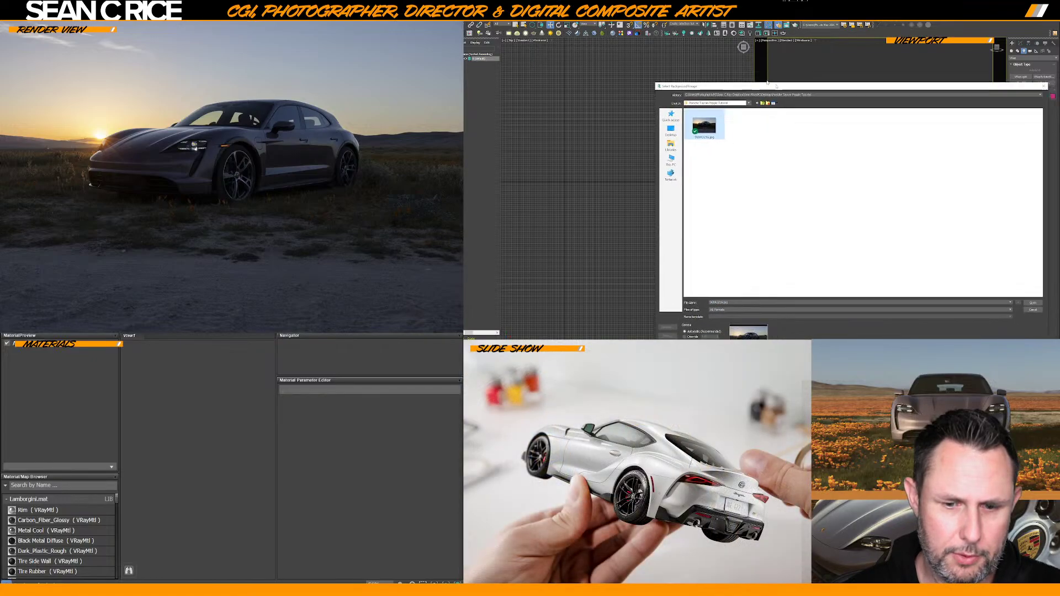
left_click(939, 269)
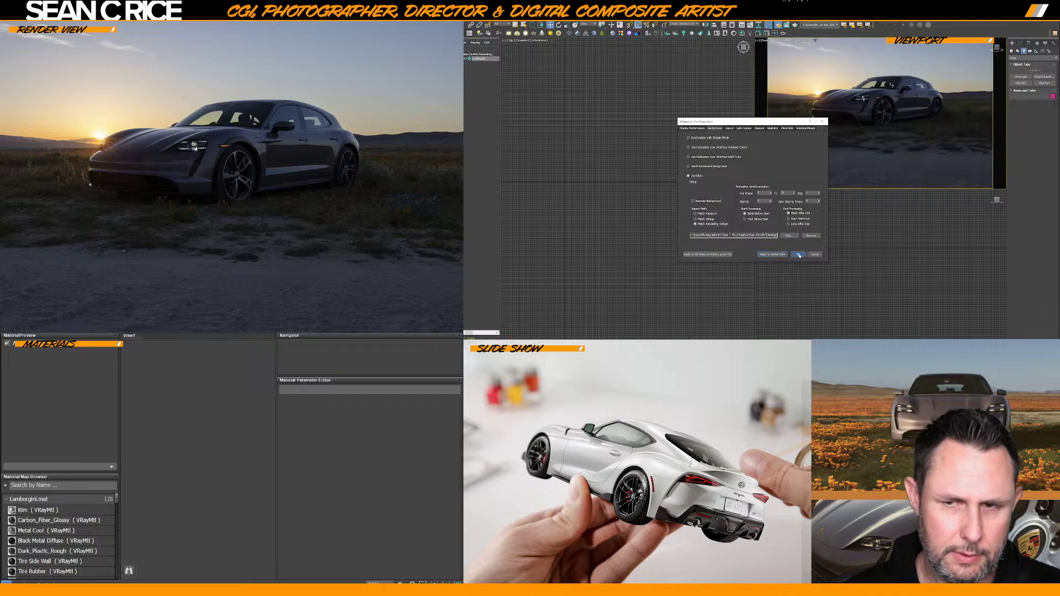
key("Return")
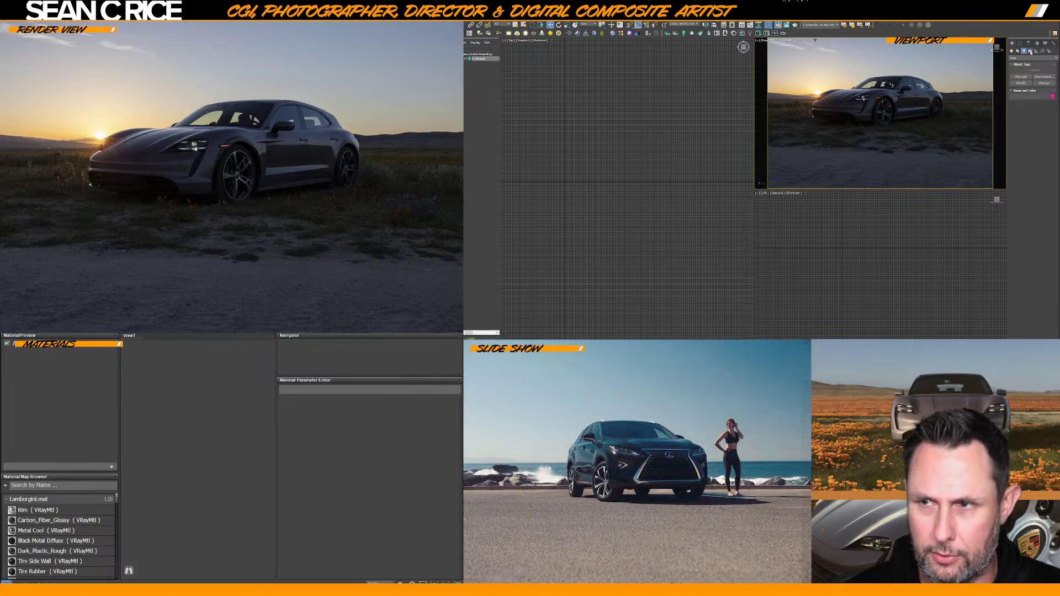
Create a V-Ray physical camera with its target straight ahead in the Top view and look through it in the Perspective view
left_click(1029, 51)
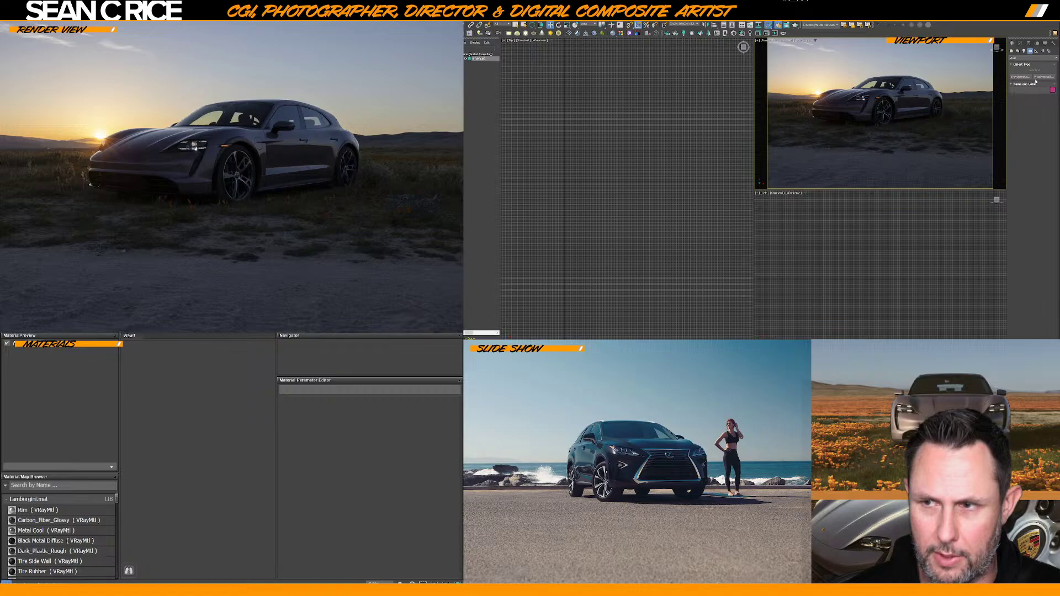
left_click(1042, 77)
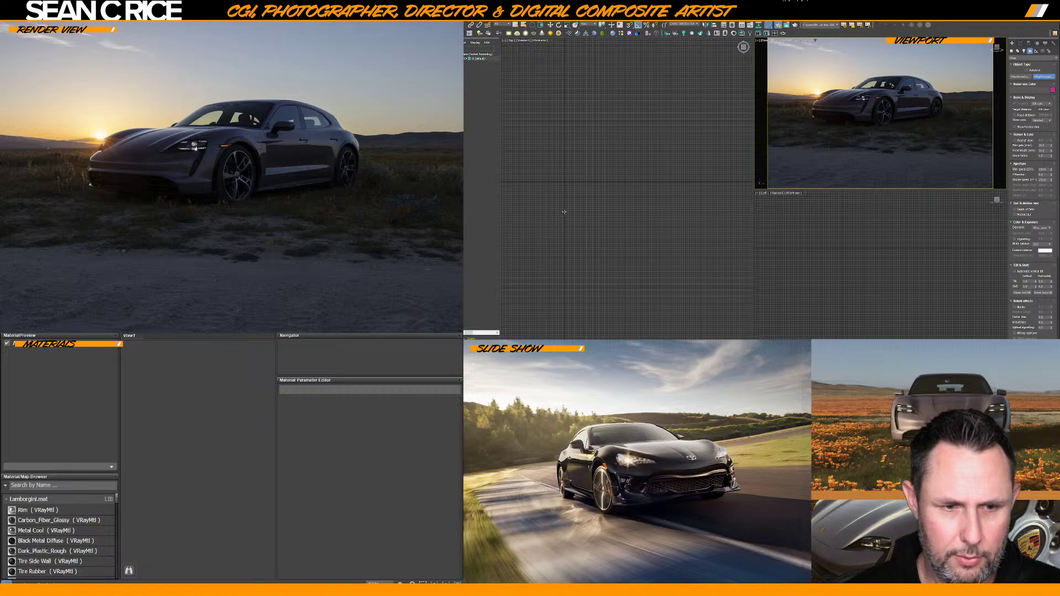
left_click_drag(563, 212, 577, 167)
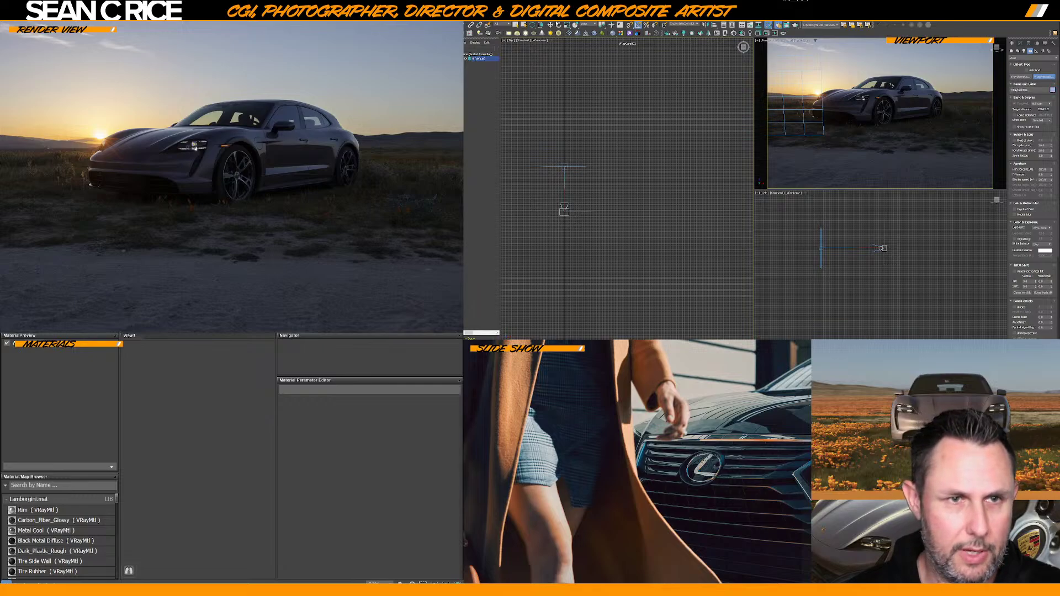
key("w")
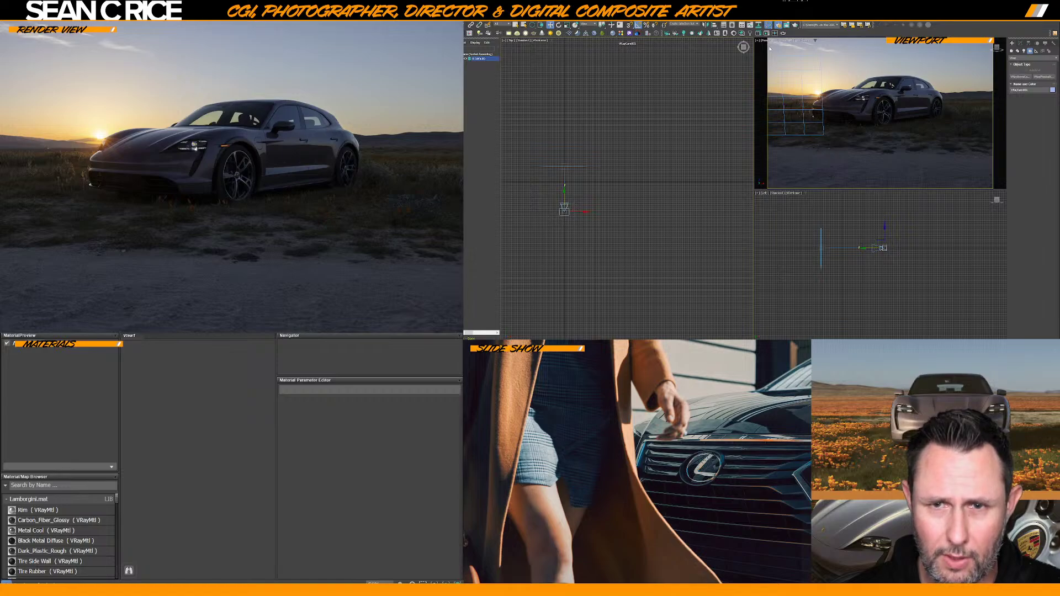
left_click(766, 41)
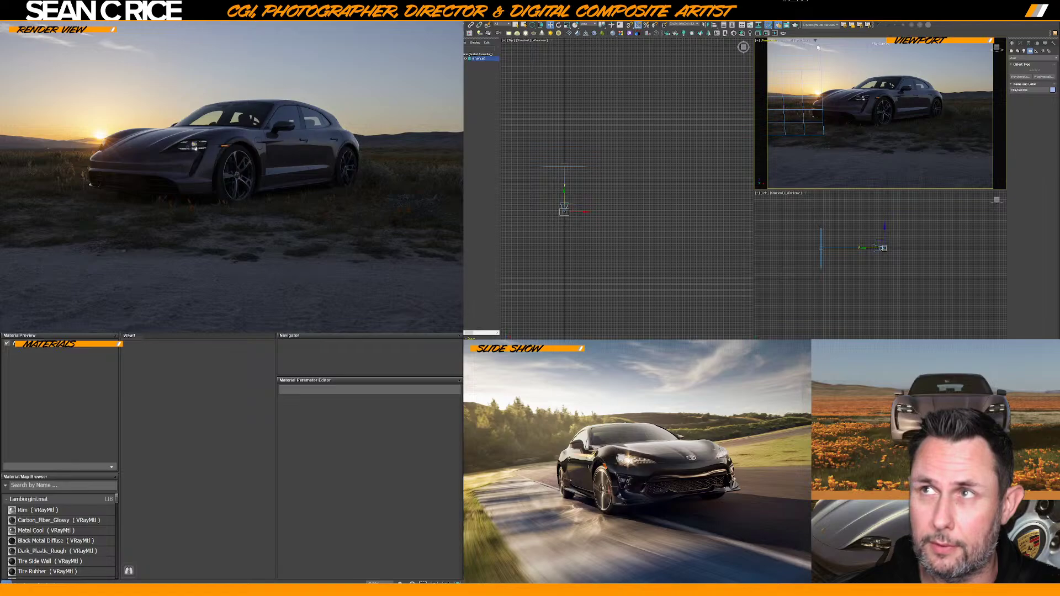
key("c")
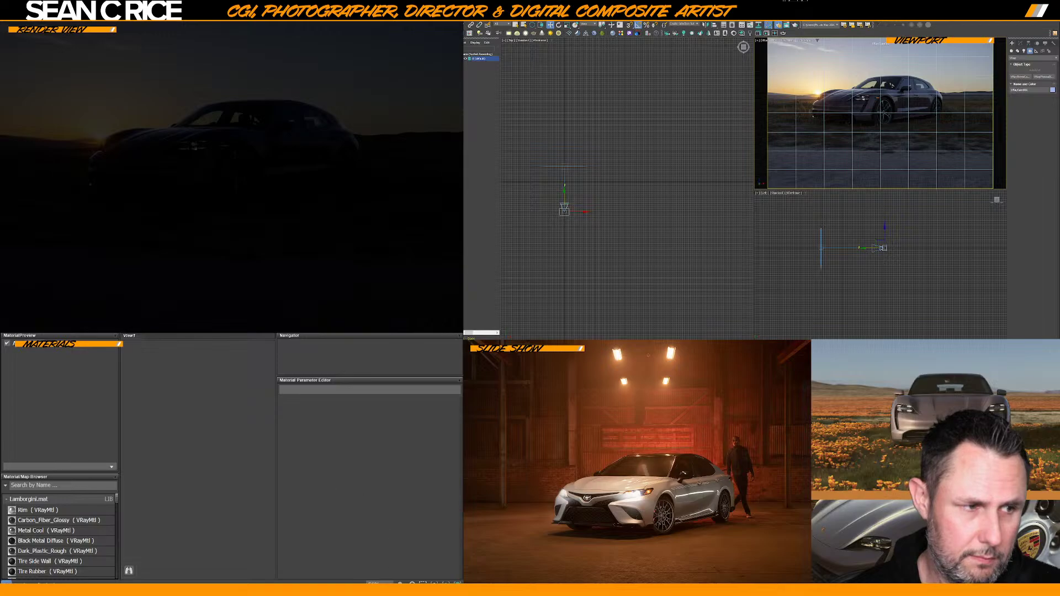
Connect a Camera Map Per Pixel to the diffuse map of a VRayMtl material and arrange both nodes
left_click(290, 476)
left_click_drag(207, 419, 225, 407)
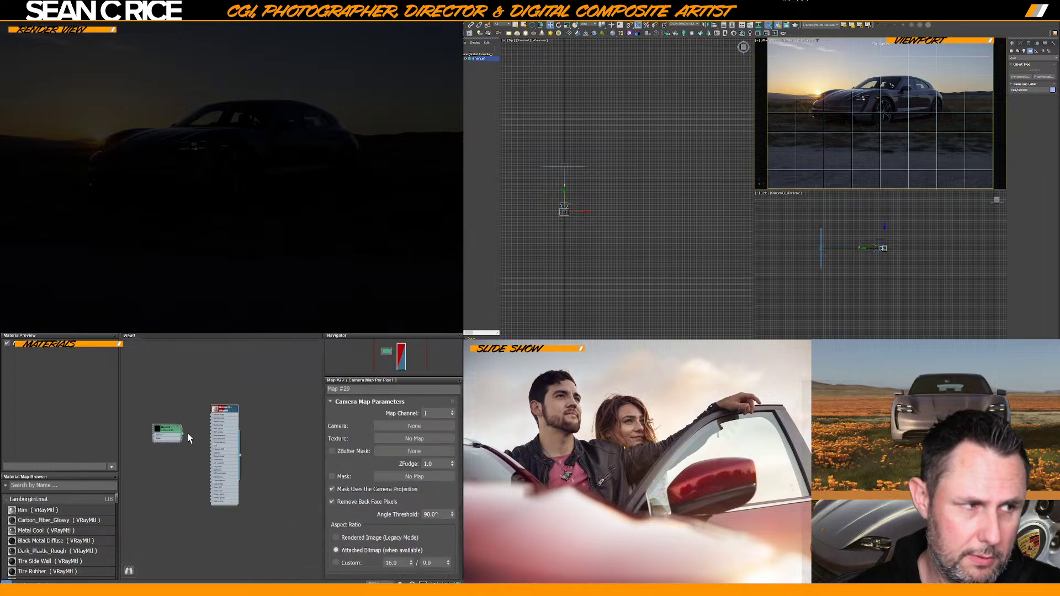
left_click_drag(182, 433, 216, 419)
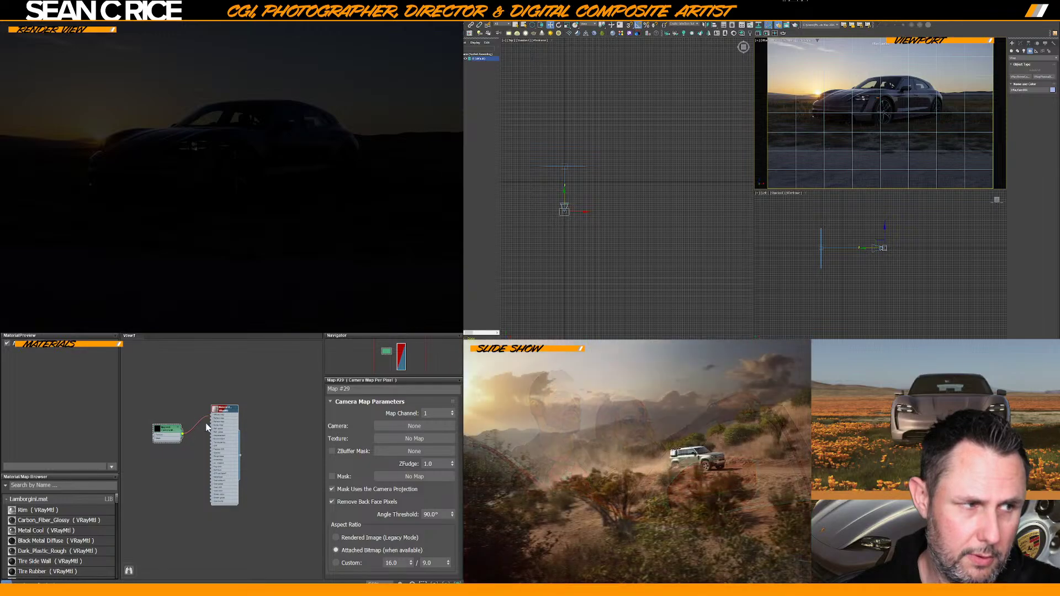
scroll(193, 431, "up", 2)
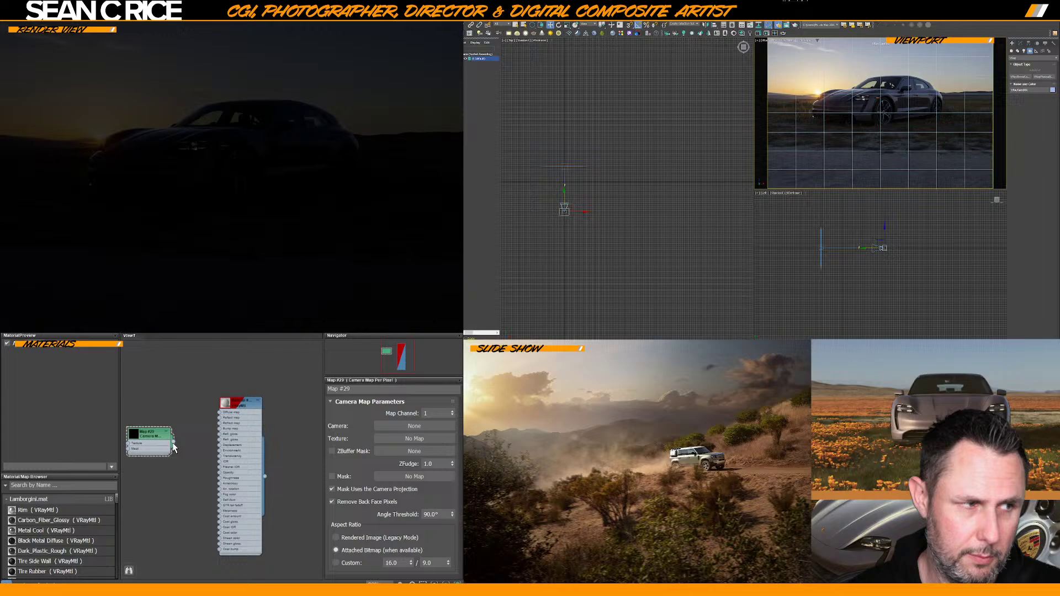
left_click_drag(173, 444, 220, 413)
left_click_drag(160, 443, 179, 437)
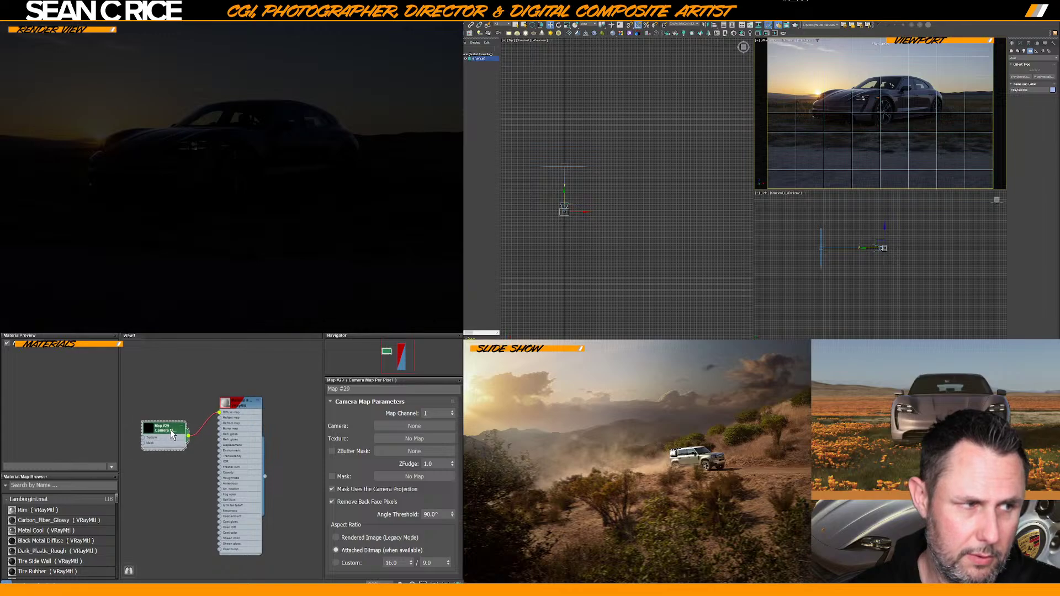
left_click_drag(229, 408, 240, 407)
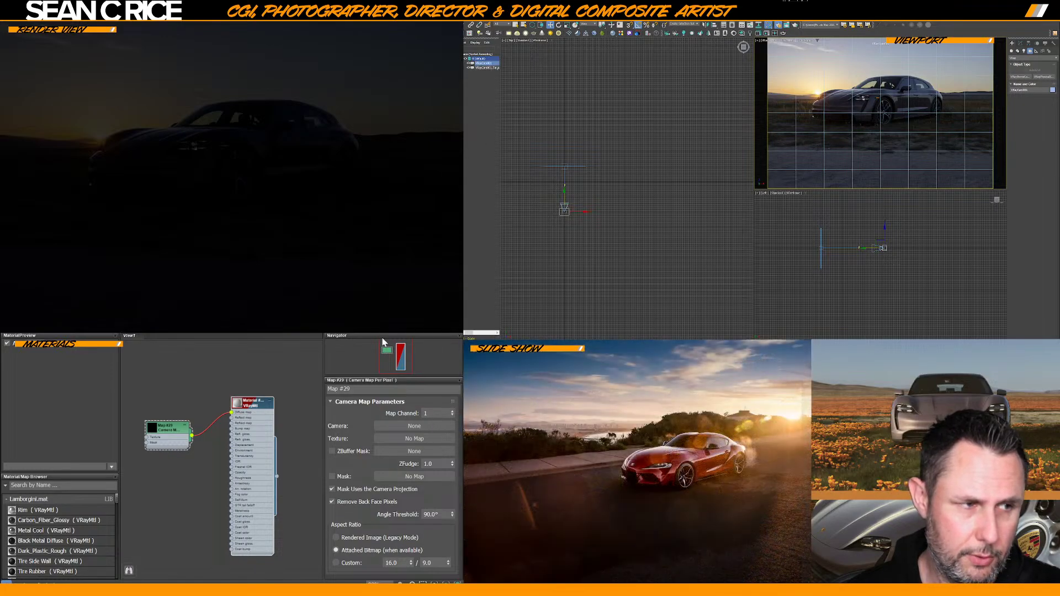
Assign VRayCam001 as the Camera Map Per Pixel's projection camera and shift the map's node slightly
left_click(402, 428)
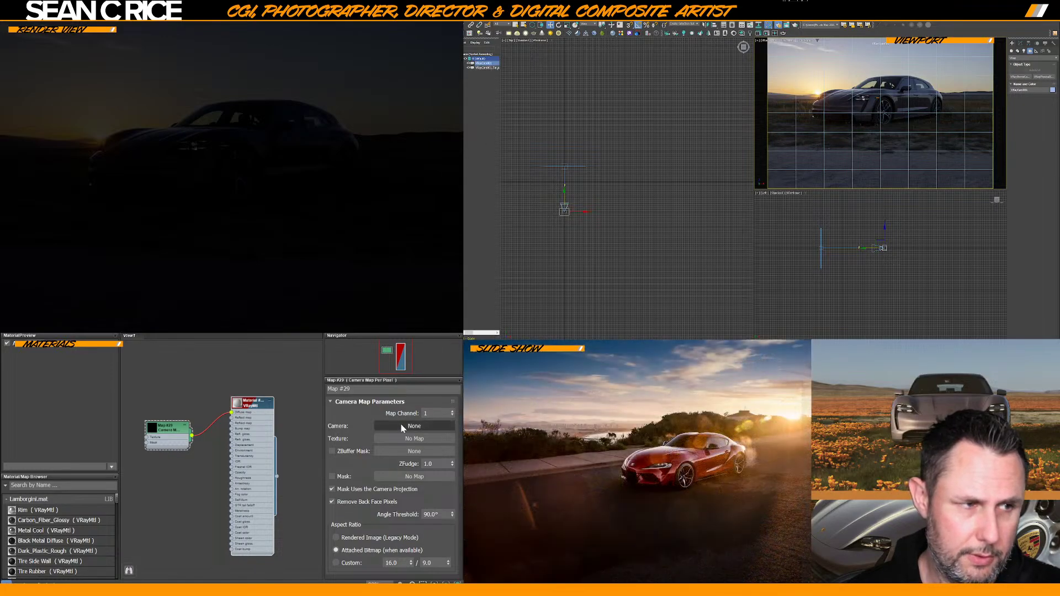
left_click(474, 63)
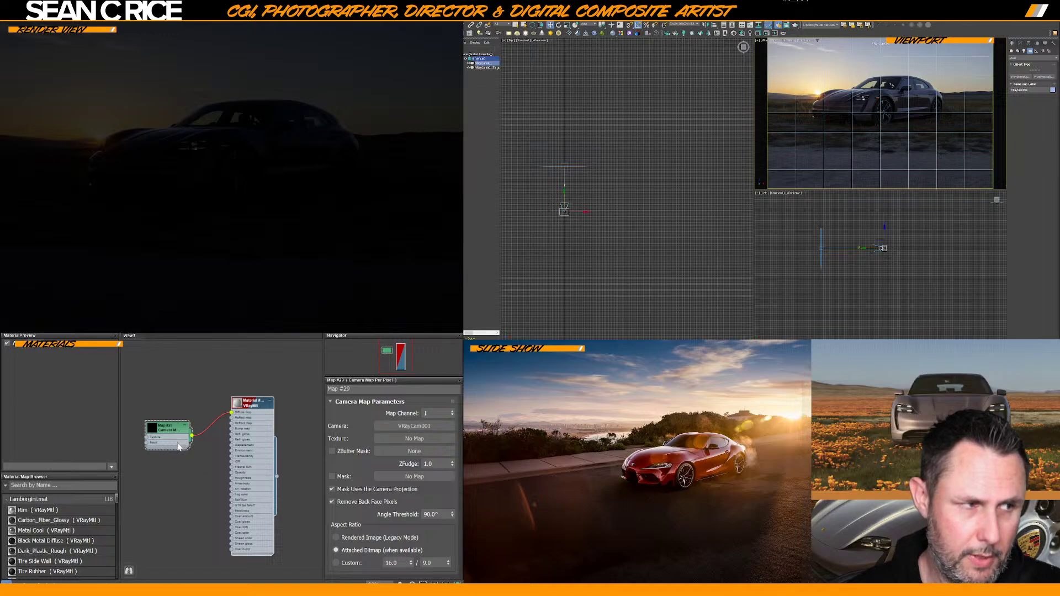
left_click_drag(164, 431, 175, 437)
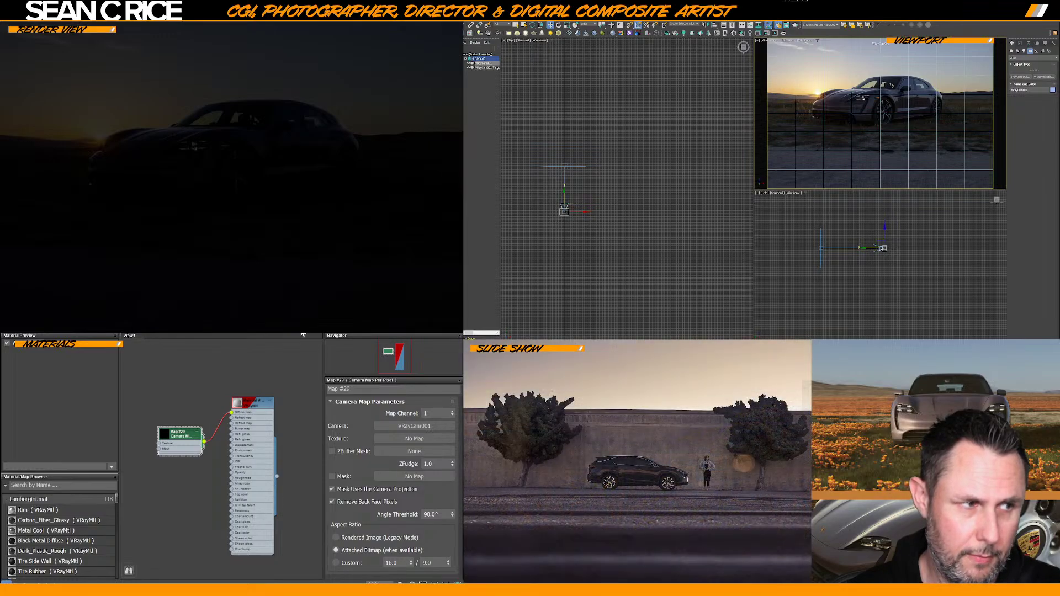
Load the Taycan JPG 969A3216.jpg as a VRayBitmap and connect it to the Camera Map Per Pixel's Texture input
left_click(223, 442)
left_click(494, 57)
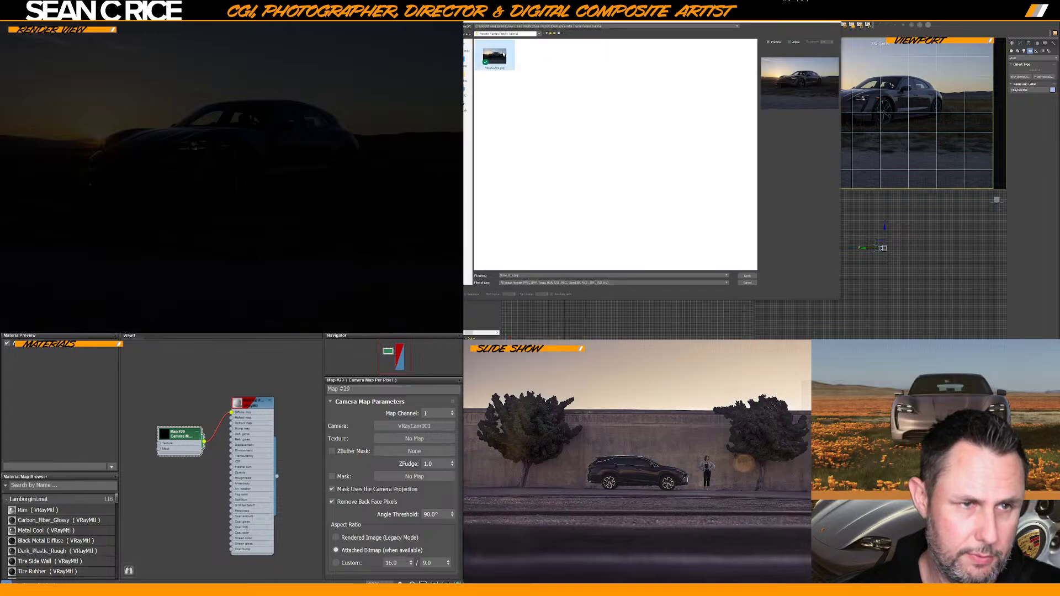
left_click(747, 275)
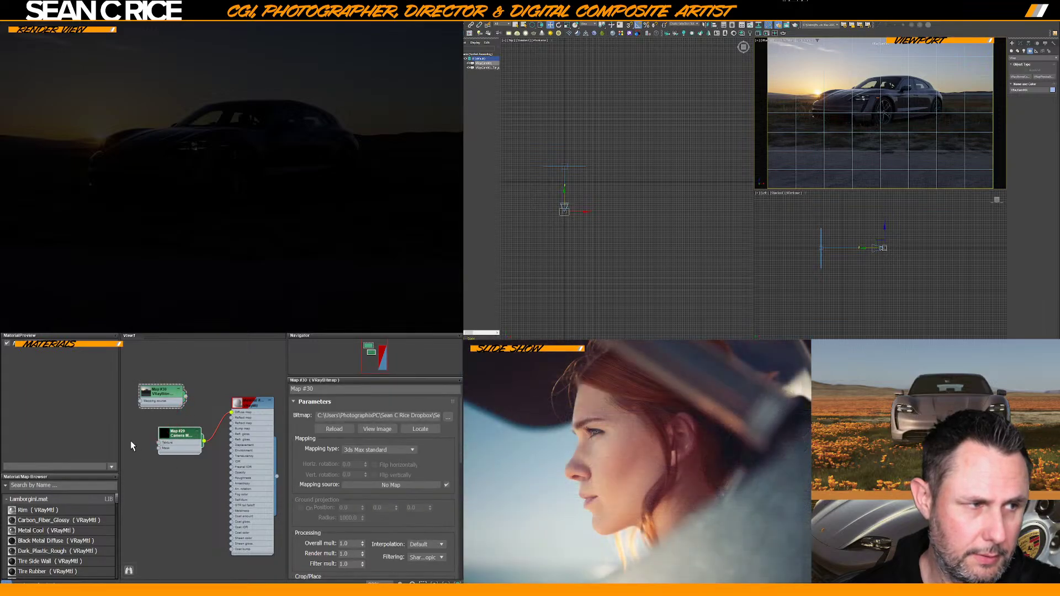
mouse_move(160, 390)
left_mouse_down()
mouse_move(145, 391)
mouse_move(172, 390)
left_mouse_up()
scroll(180, 424, "up", 1)
scroll(182, 419, "up", 2)
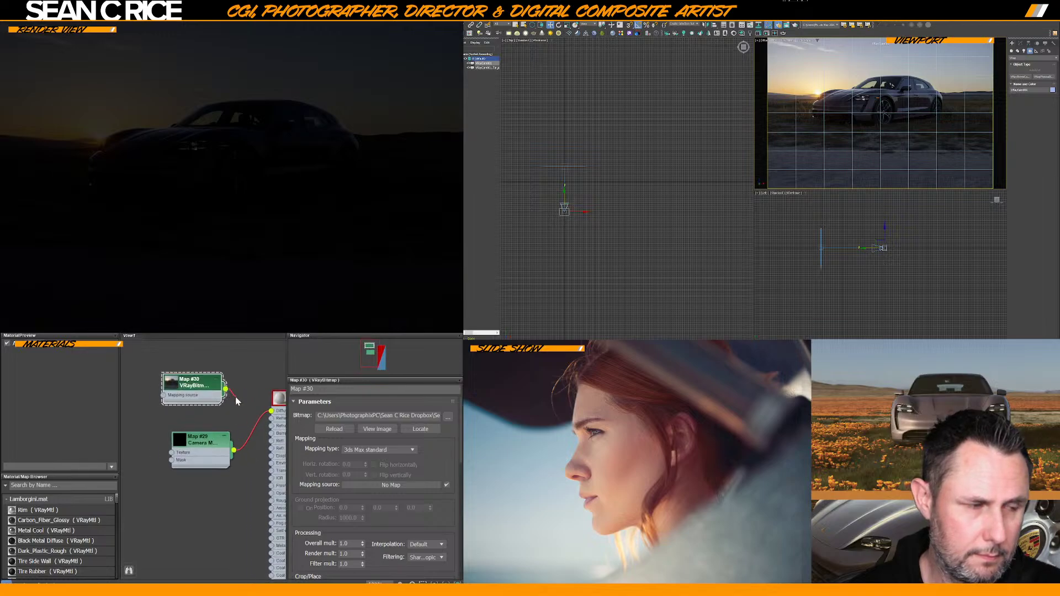
left_click_drag(226, 389, 172, 454)
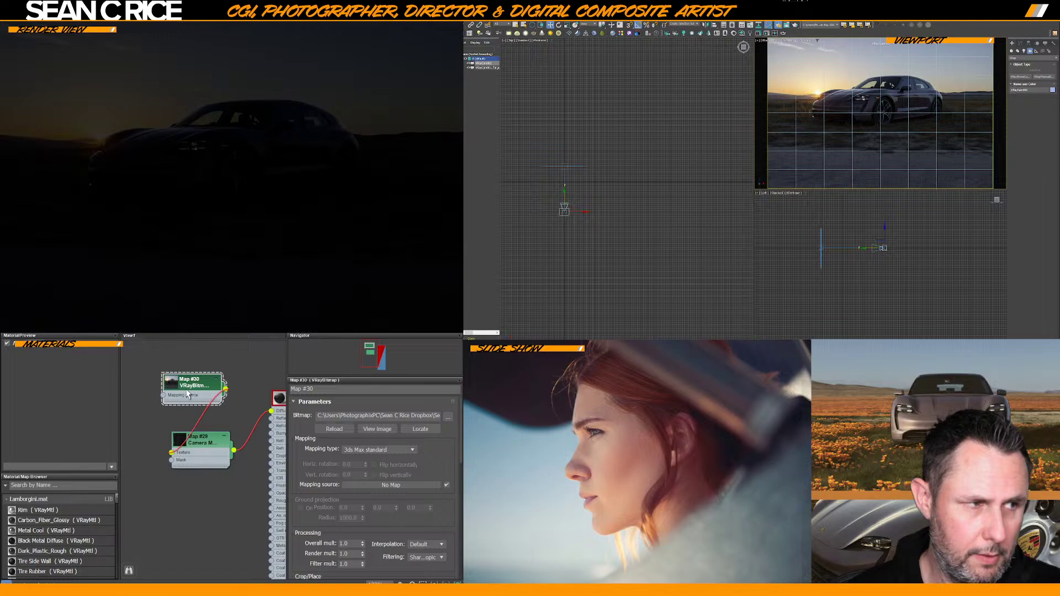
left_click_drag(192, 395, 167, 402)
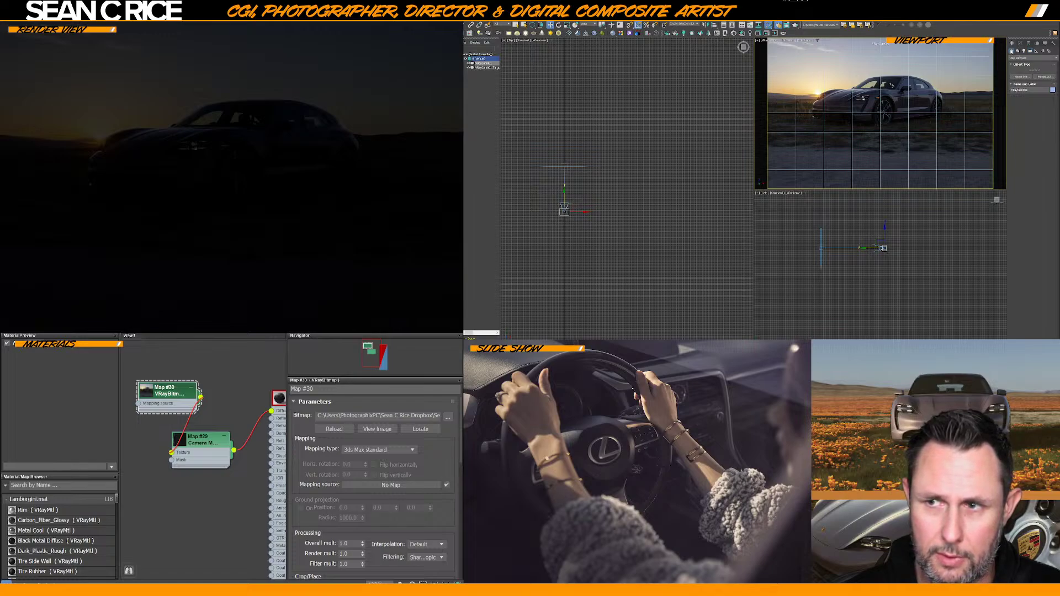
Draw a standard primitive Plane as ground in the Top view, starting ahead of the camera and reaching back to it
left_click(1012, 50)
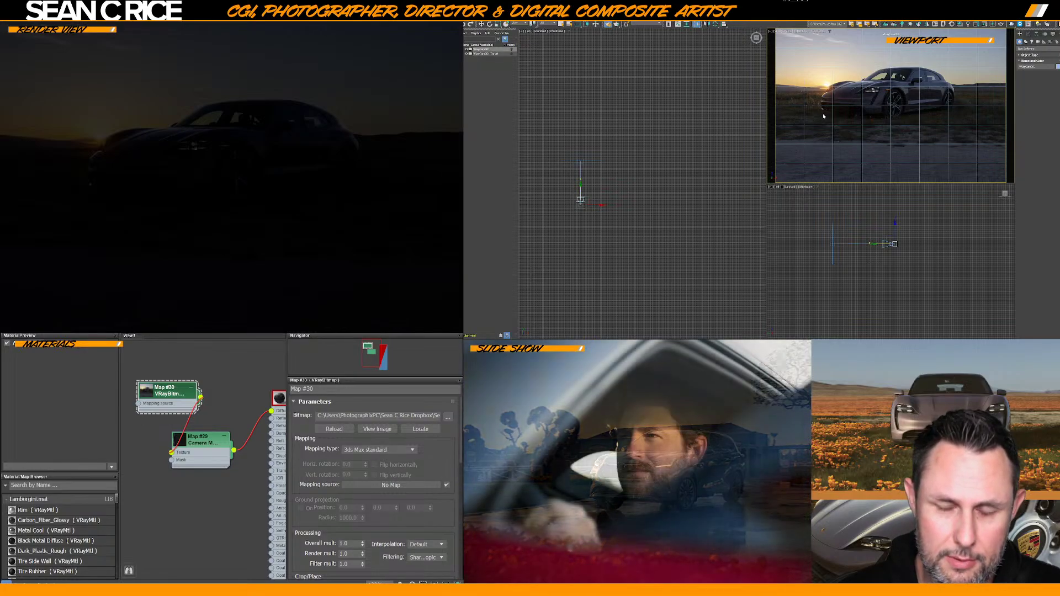
scroll(621, 151, "up", 3)
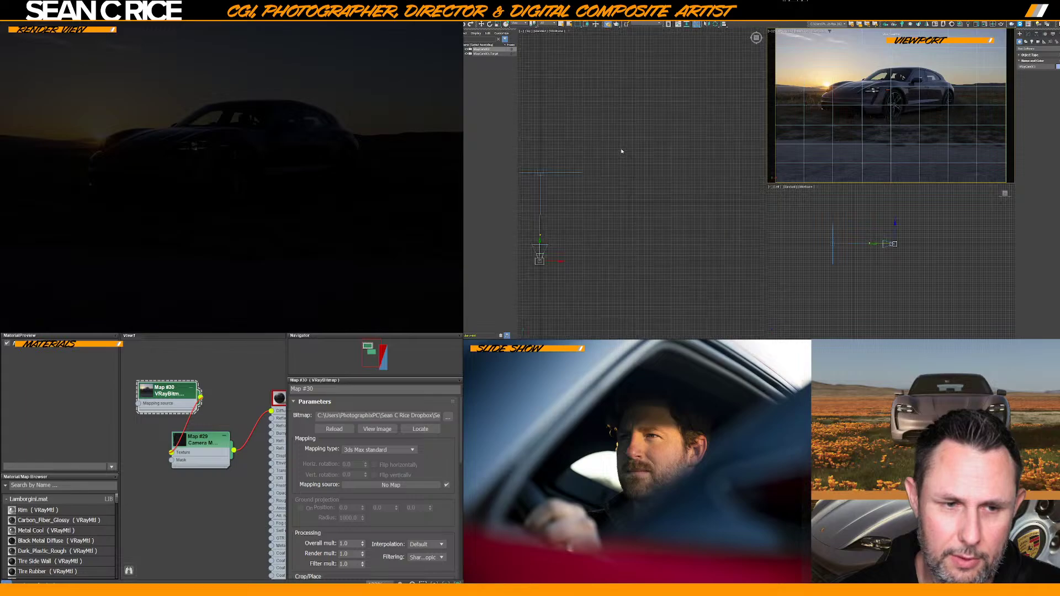
middle_click_drag(638, 143, 709, 144)
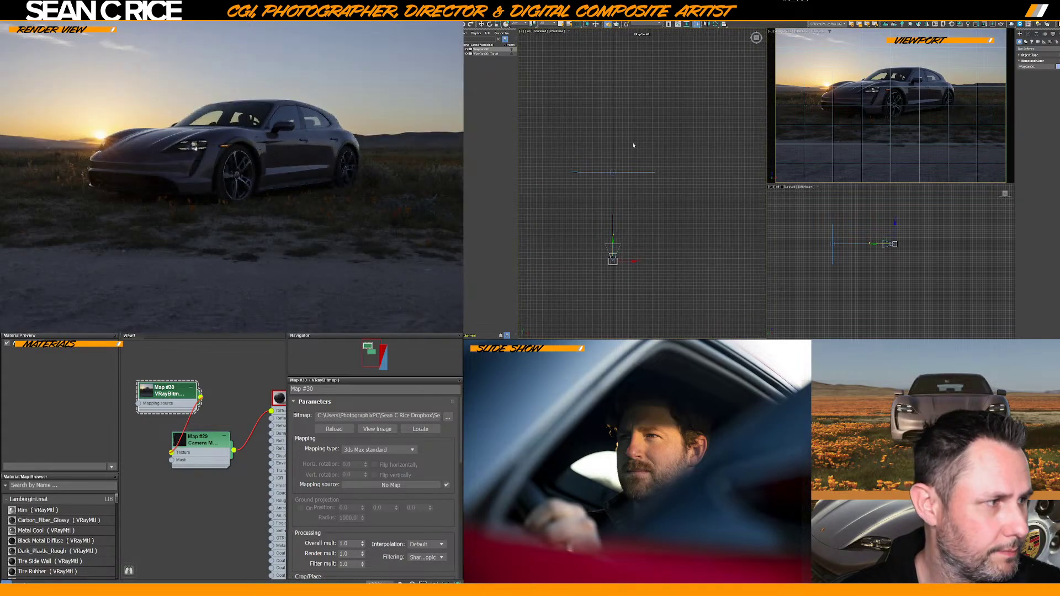
middle_click_drag(633, 144, 672, 143)
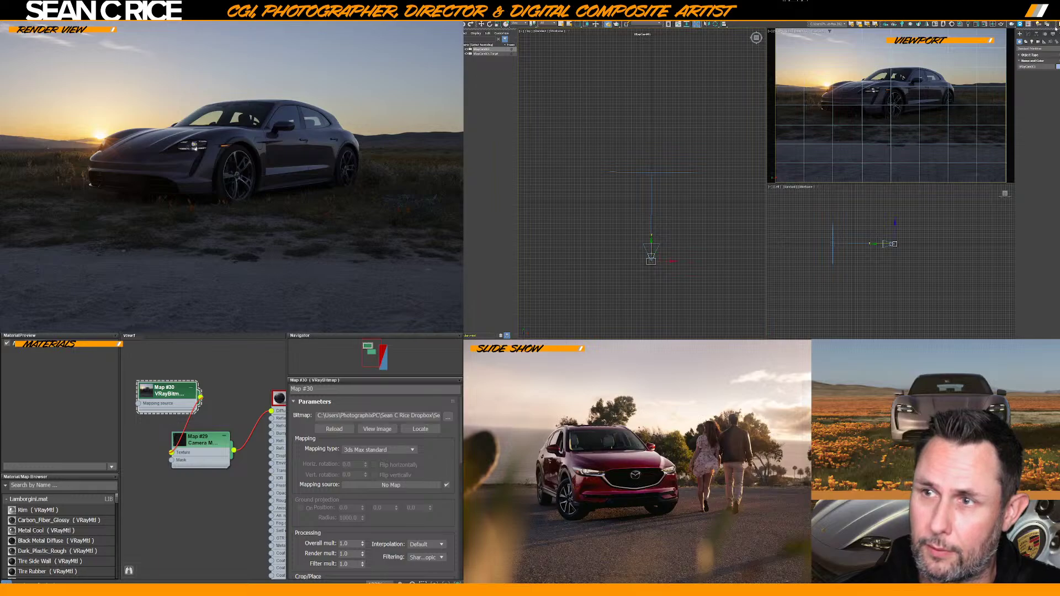
left_click(1054, 28)
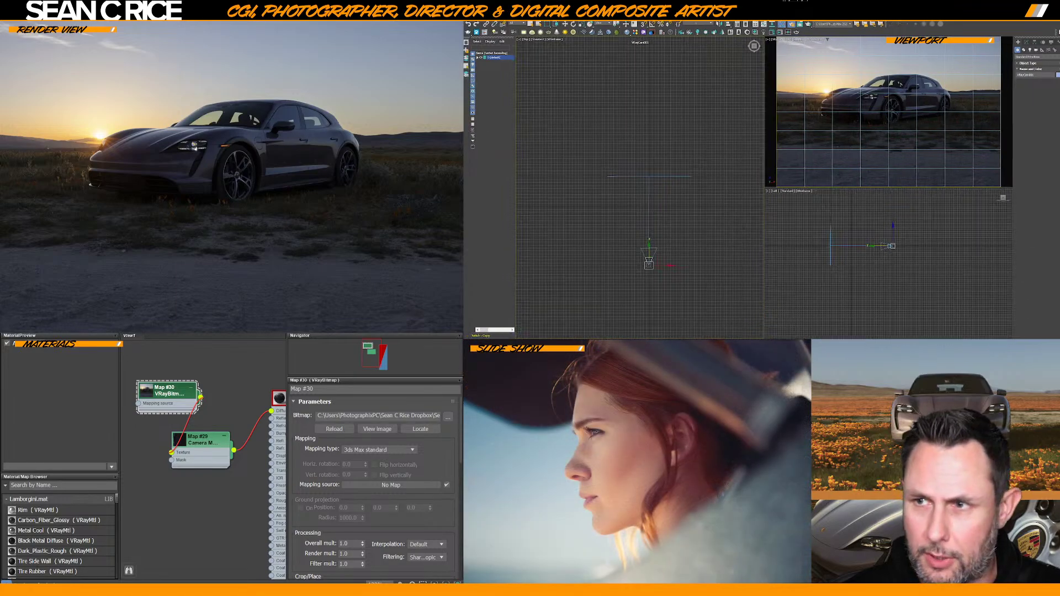
left_click(1017, 63)
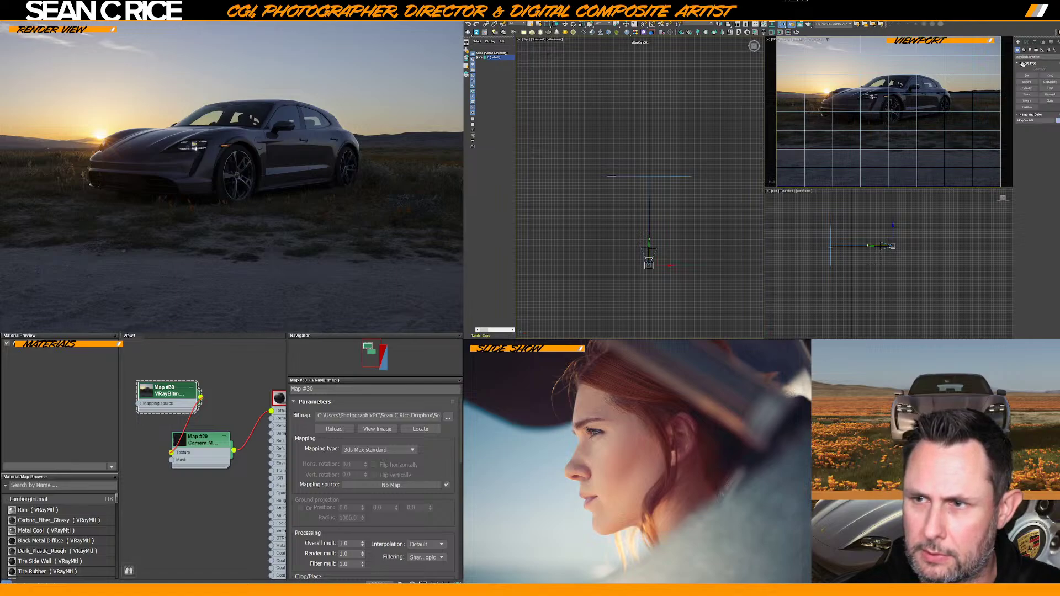
left_click(1049, 101)
scroll(623, 138, "down", 4)
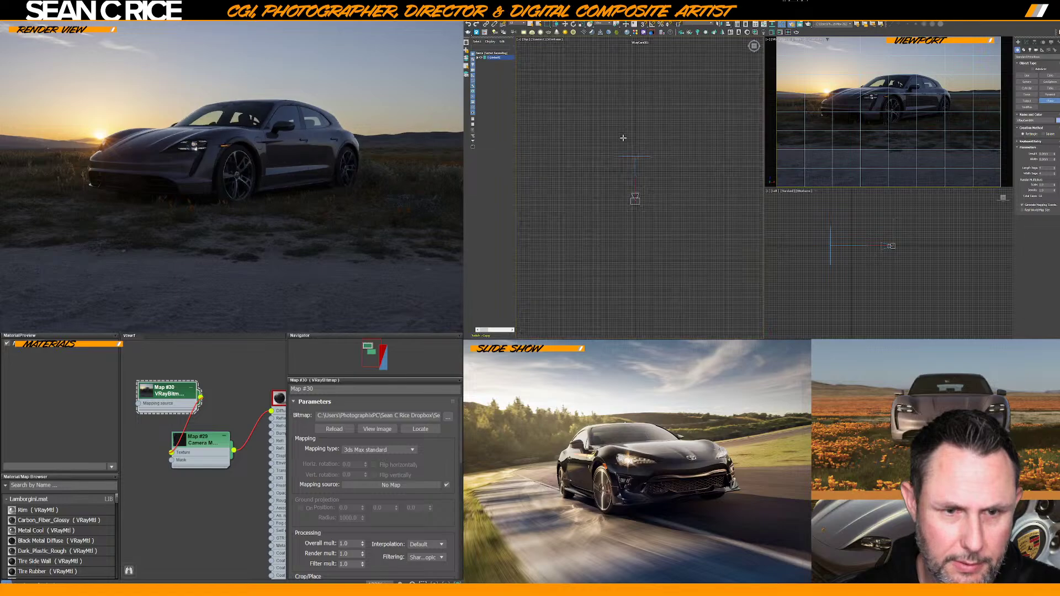
scroll(635, 137, "down", 2)
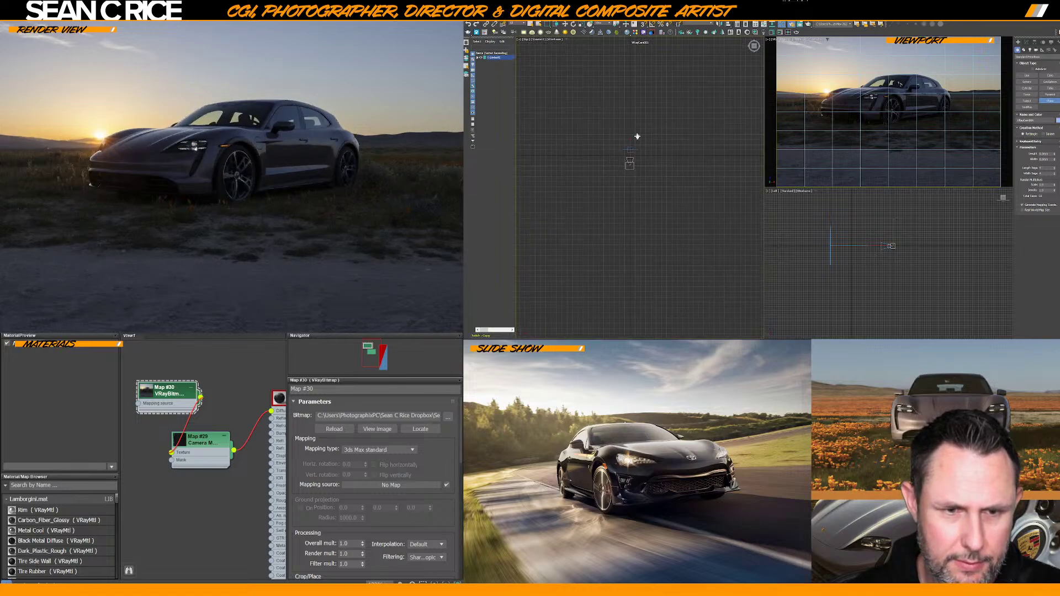
mouse_move(637, 137)
middle_mouse_down()
mouse_move(660, 171)
mouse_move(642, 174)
mouse_move(647, 130)
middle_mouse_up()
scroll(657, 168, "down", 5)
scroll(637, 163, "up", 3)
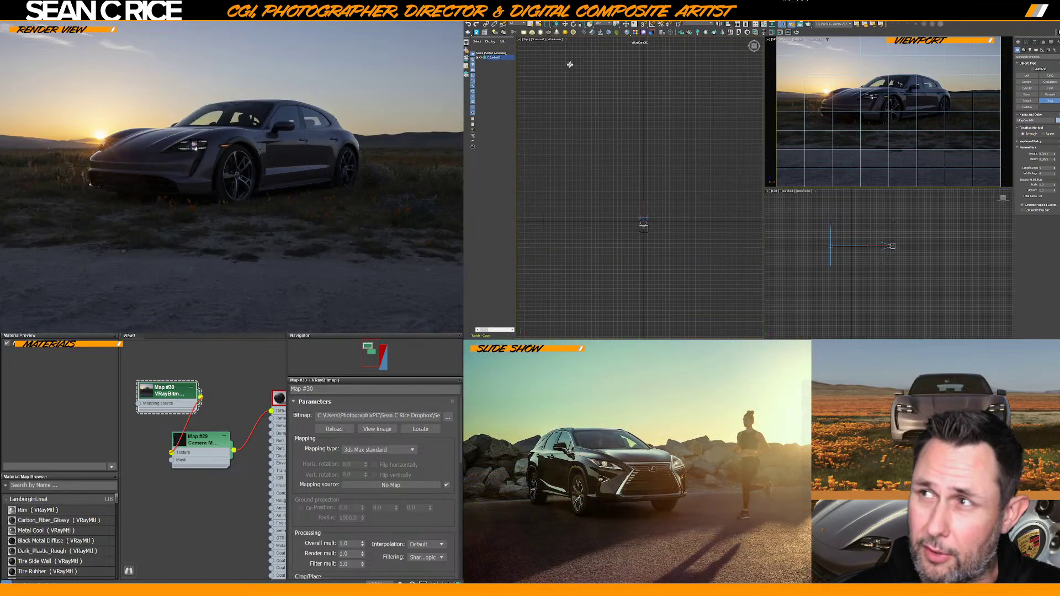
left_click_drag(570, 64, 717, 228)
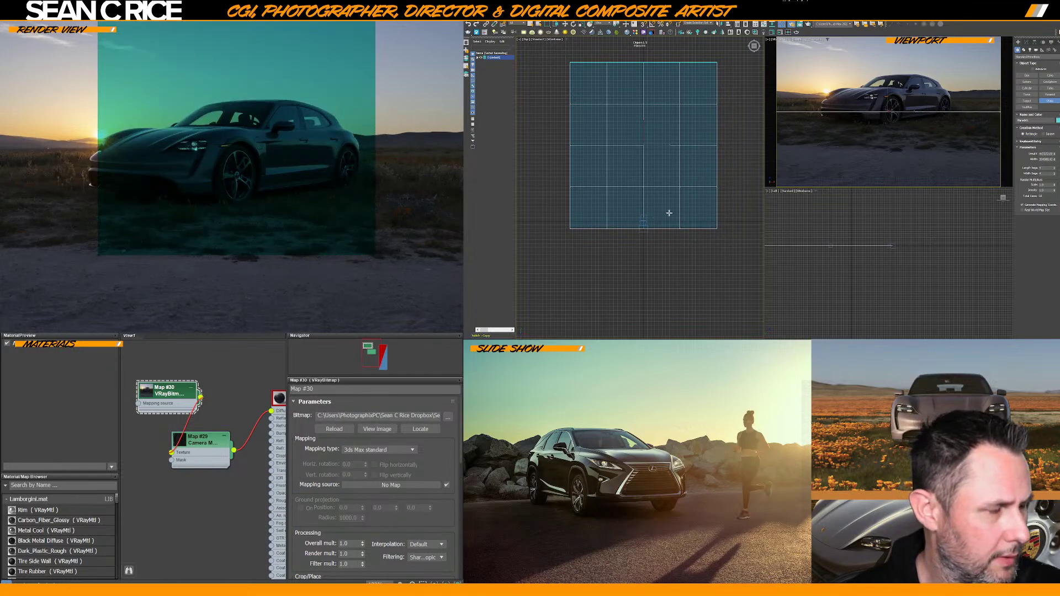
Open the ground plane's parameters and its Length value for editing
left_click(1026, 42)
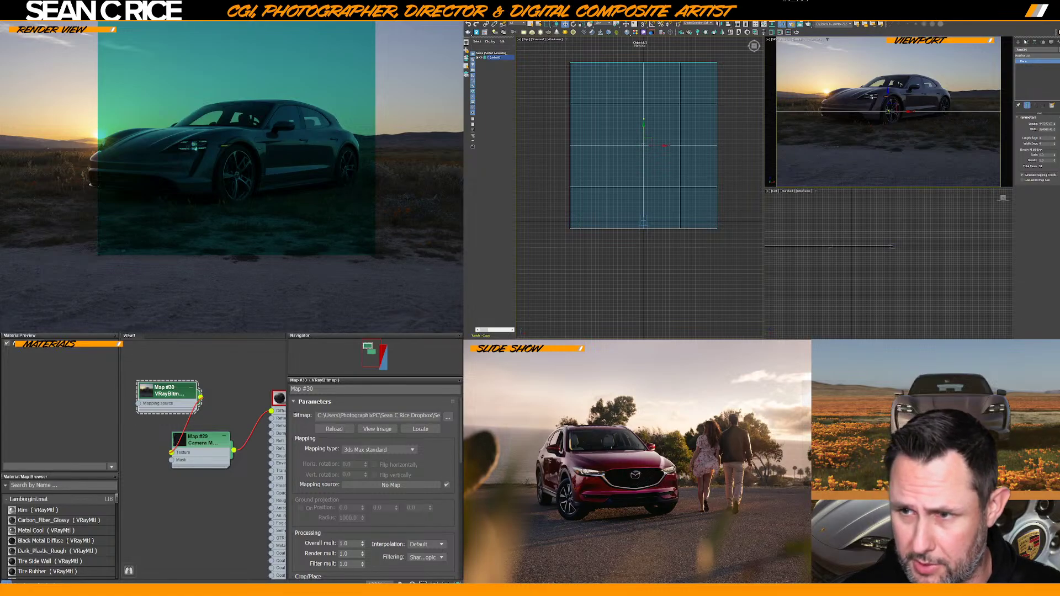
double_click(1045, 123)
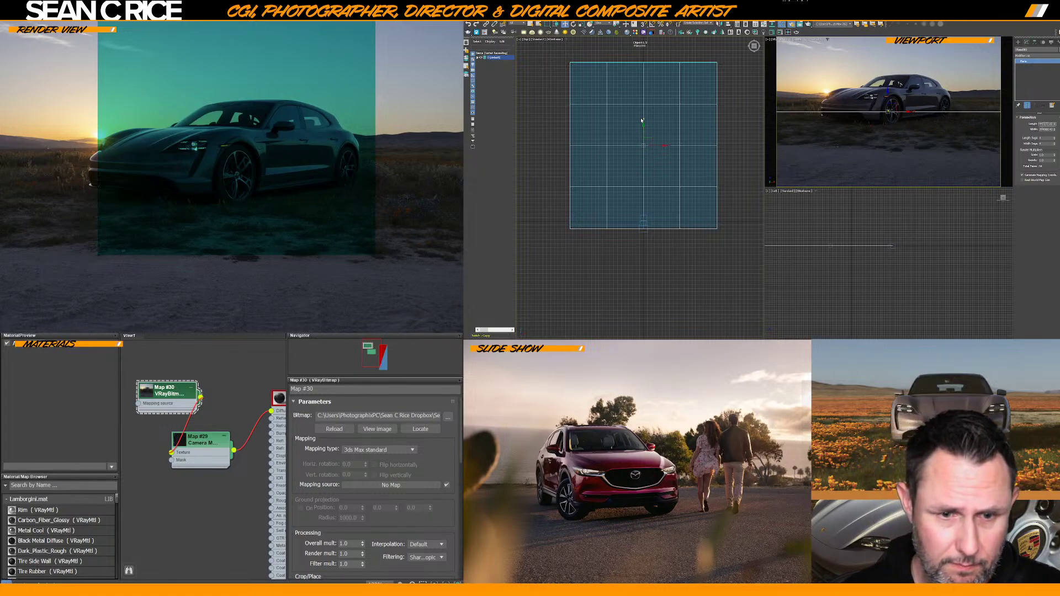
scroll(645, 126, "down", 2)
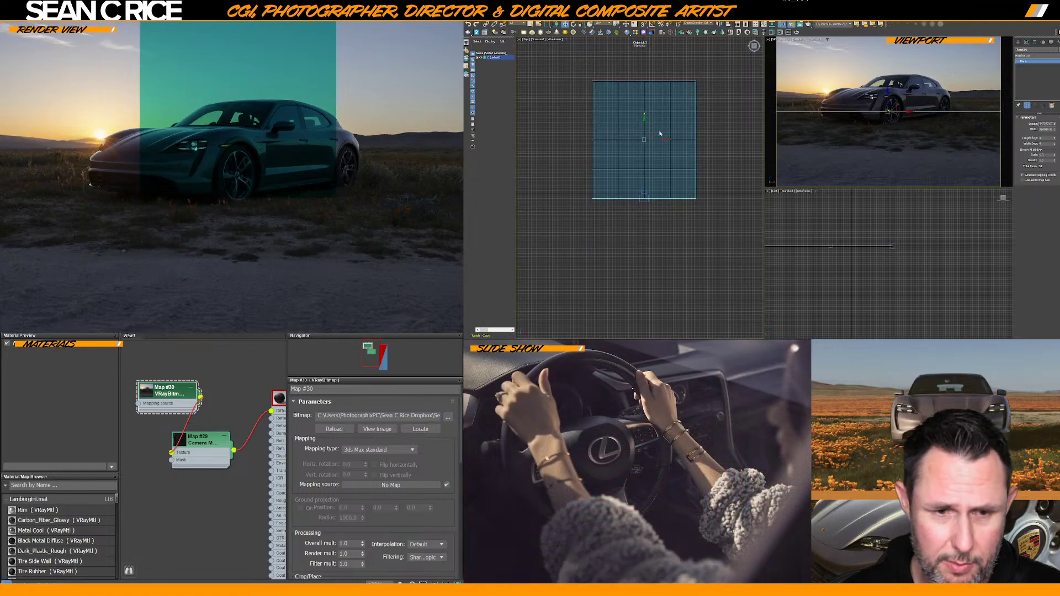
Select VRayCam001 in the scene list and raise it slightly above the ground plane in the Left view
left_click(478, 57)
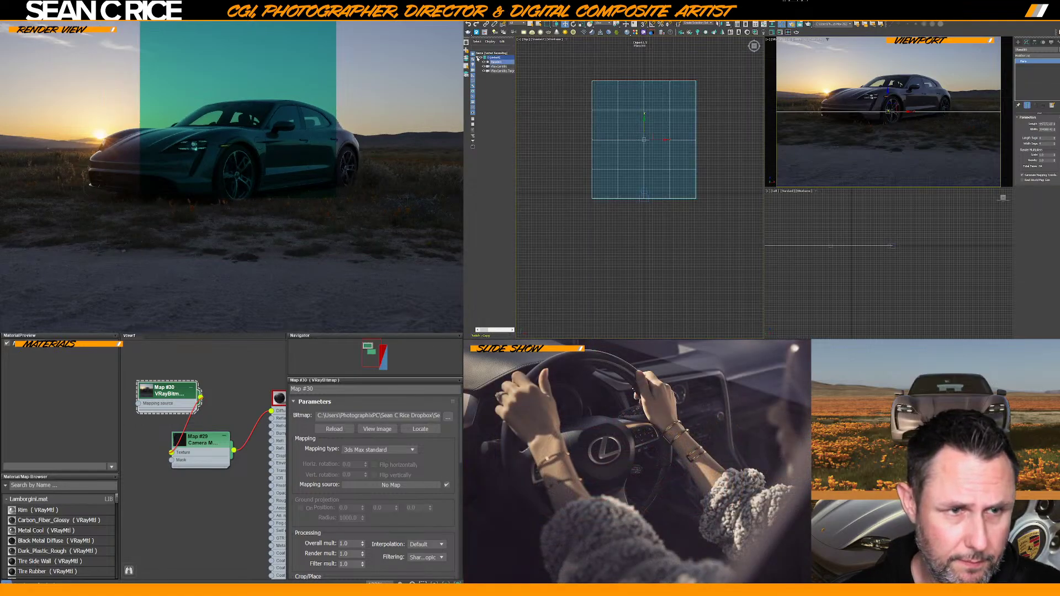
left_click(496, 66)
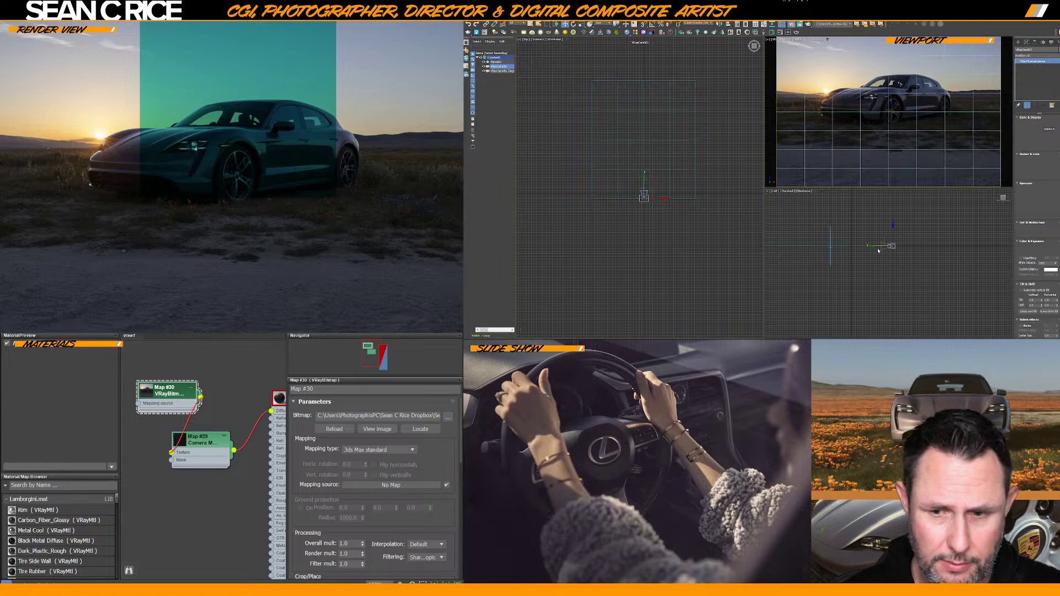
middle_click_drag(887, 243, 897, 239, "alt")
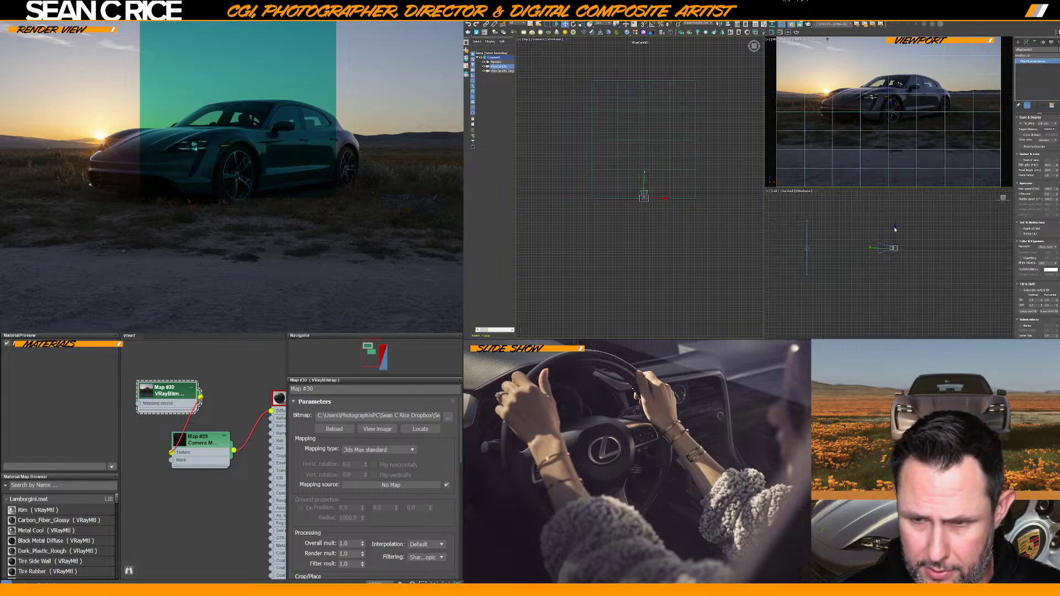
left_click_drag(896, 230, 894, 223)
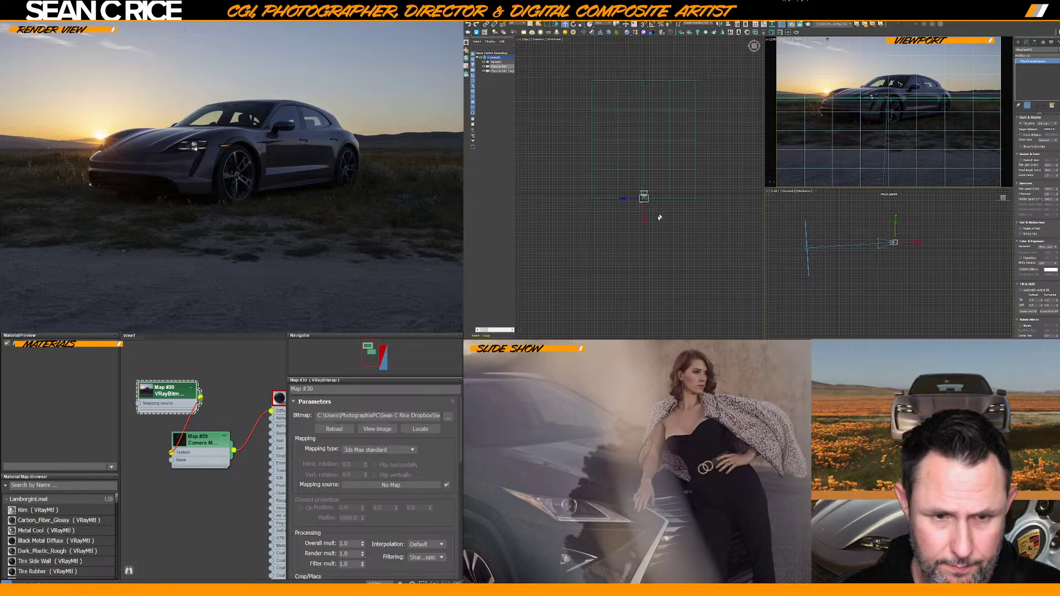
Select the ground plane in the Top view and examine how the camera sits against its centre line
left_click(647, 119)
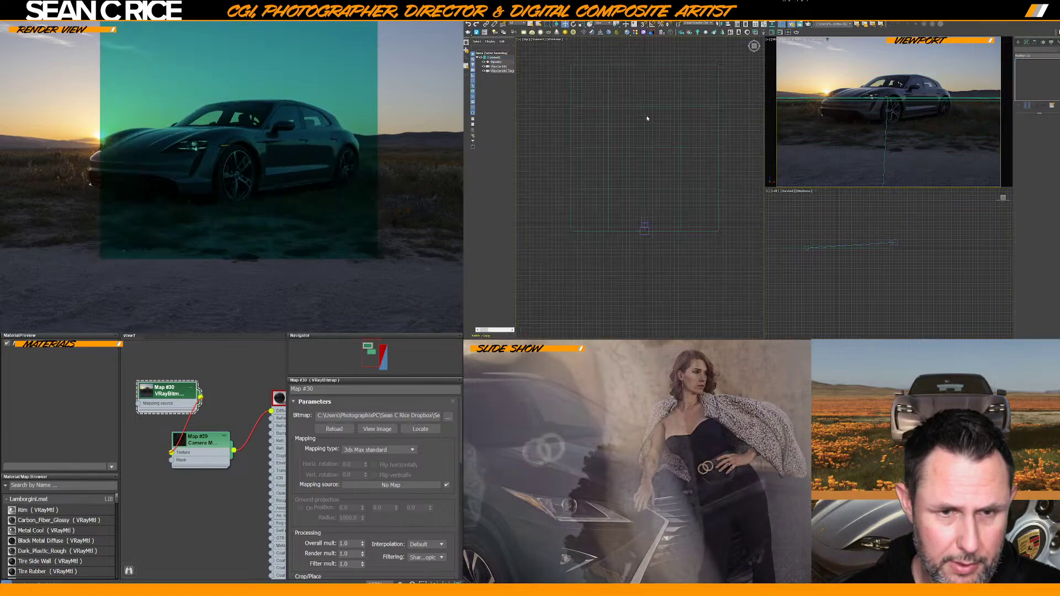
scroll(644, 120, "up", 2)
left_click(646, 115)
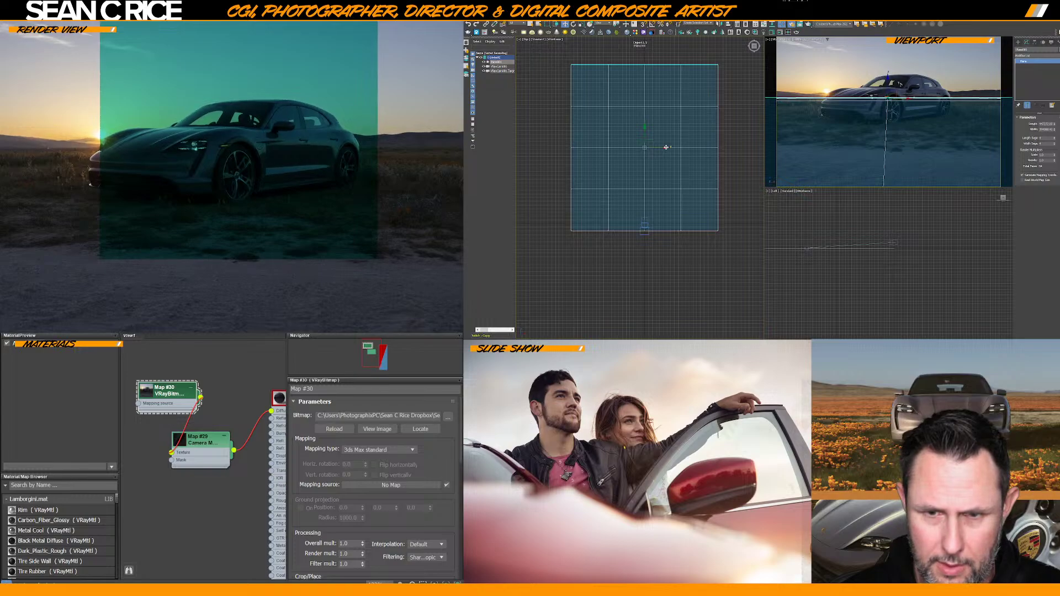
scroll(656, 217, "up", 3)
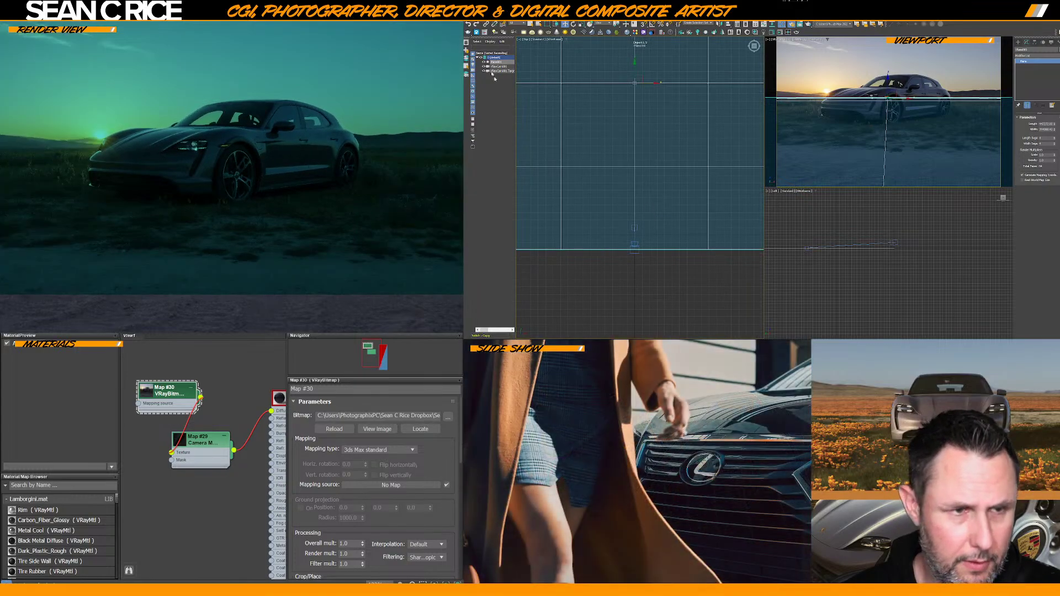
Select VRayCam001 together with its target and shift both slightly along X towards the ground plane's centre line
left_click(491, 66)
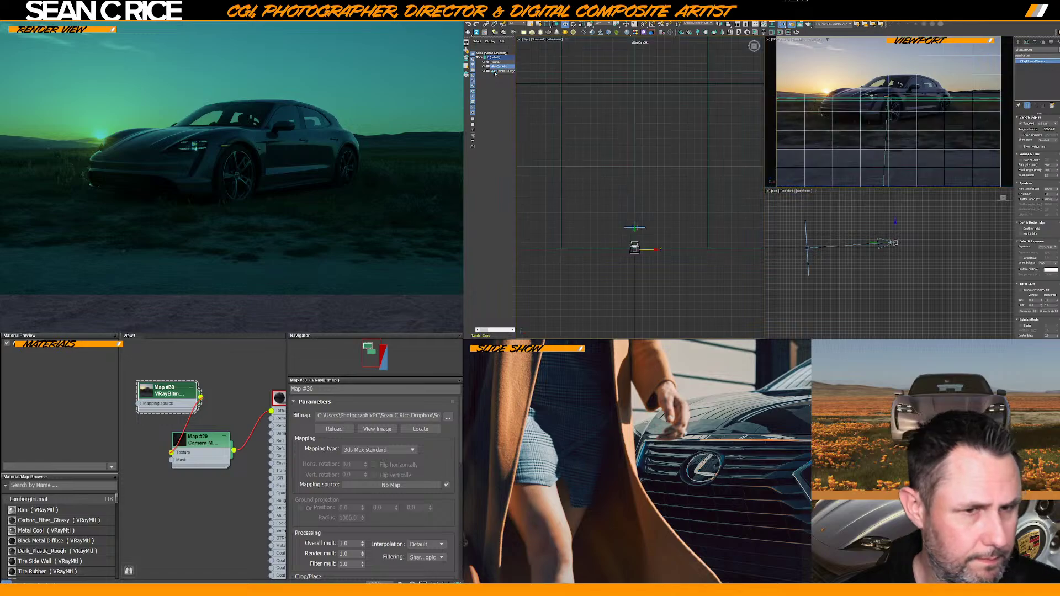
left_click(494, 71, "ctrl")
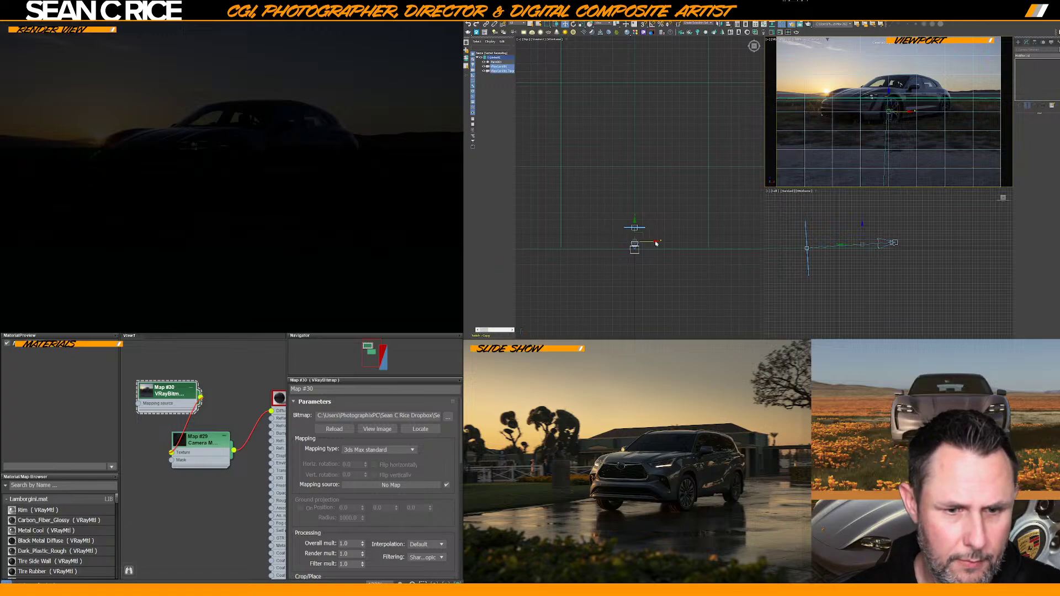
scroll(651, 240, "up", 5)
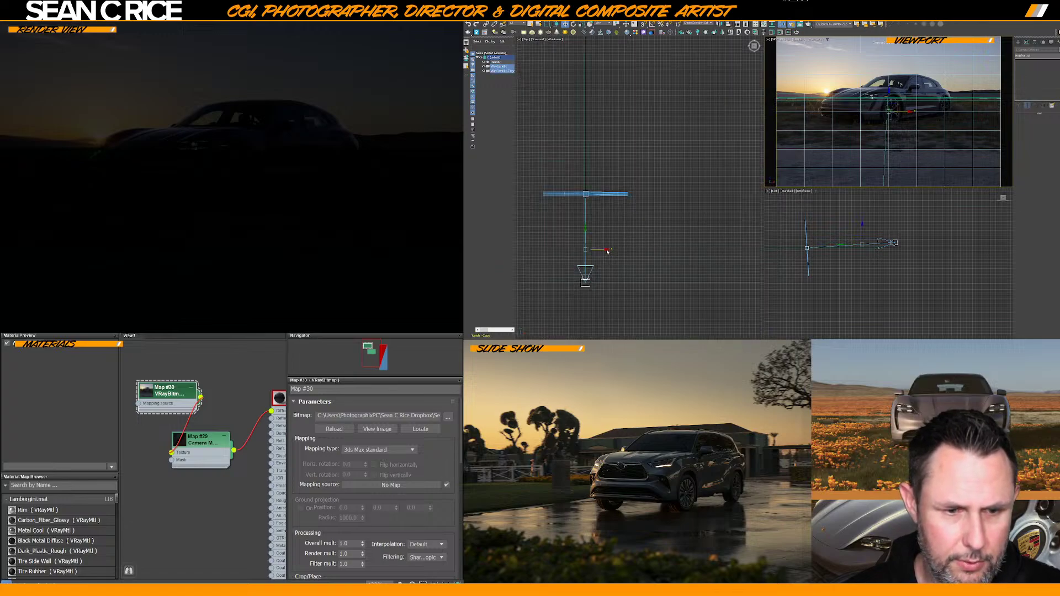
scroll(623, 232, "up", 4)
scroll(623, 228, "down", 5)
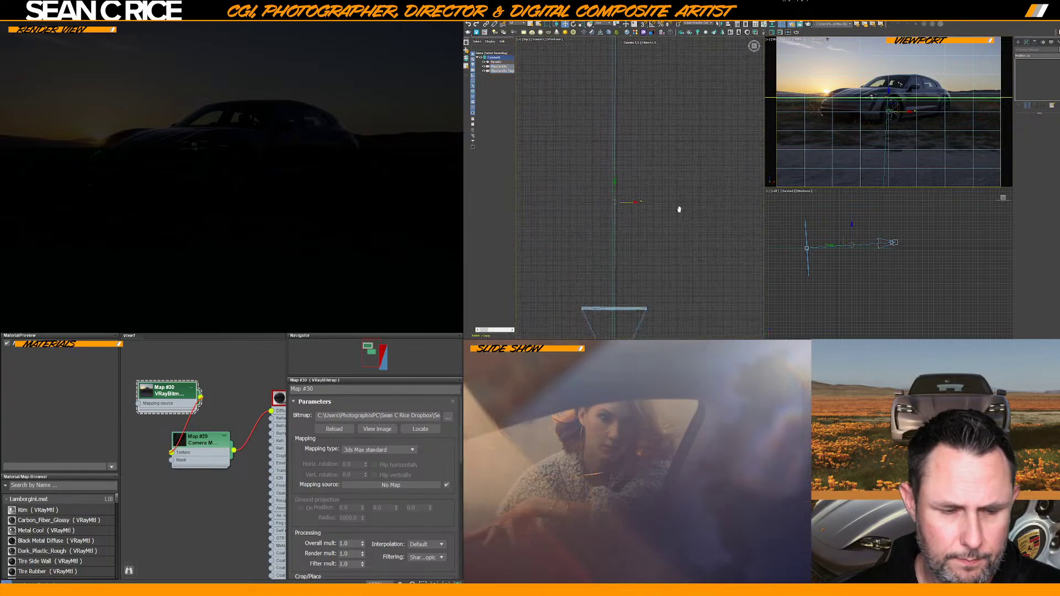
left_click_drag(634, 194, 631, 195)
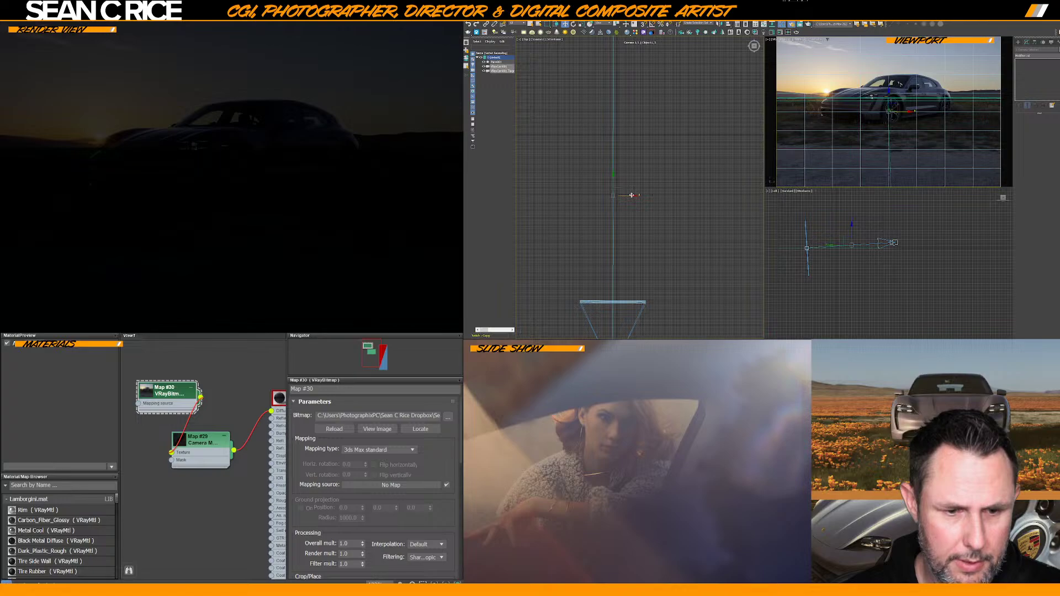
Select only VRayCam001 in the Top view and nudge it slightly along X onto the plane's centre line
scroll(646, 192, "down", 3)
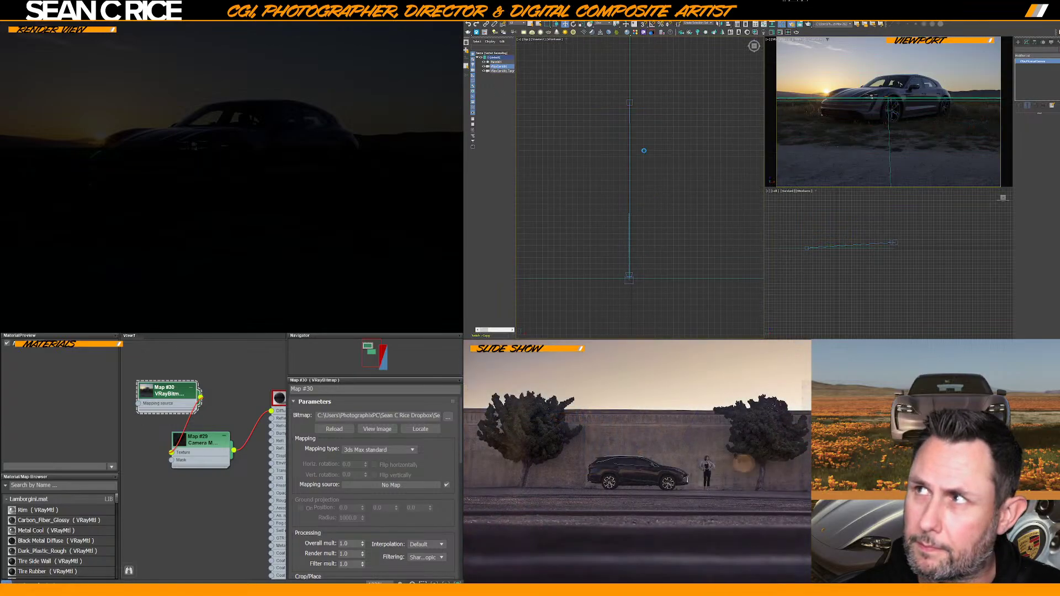
left_click(639, 259)
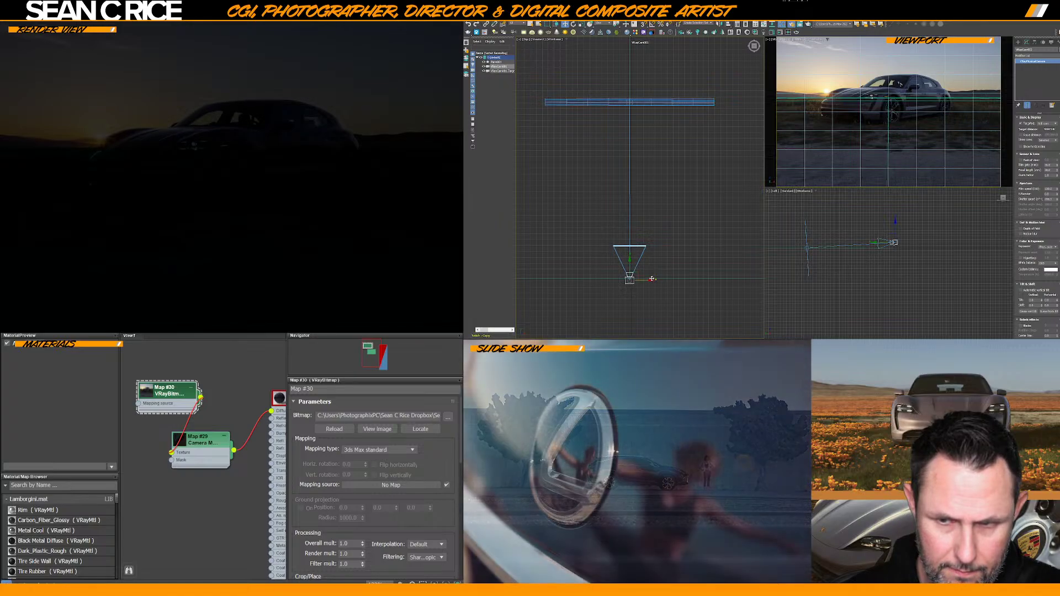
scroll(653, 274, "up", 6)
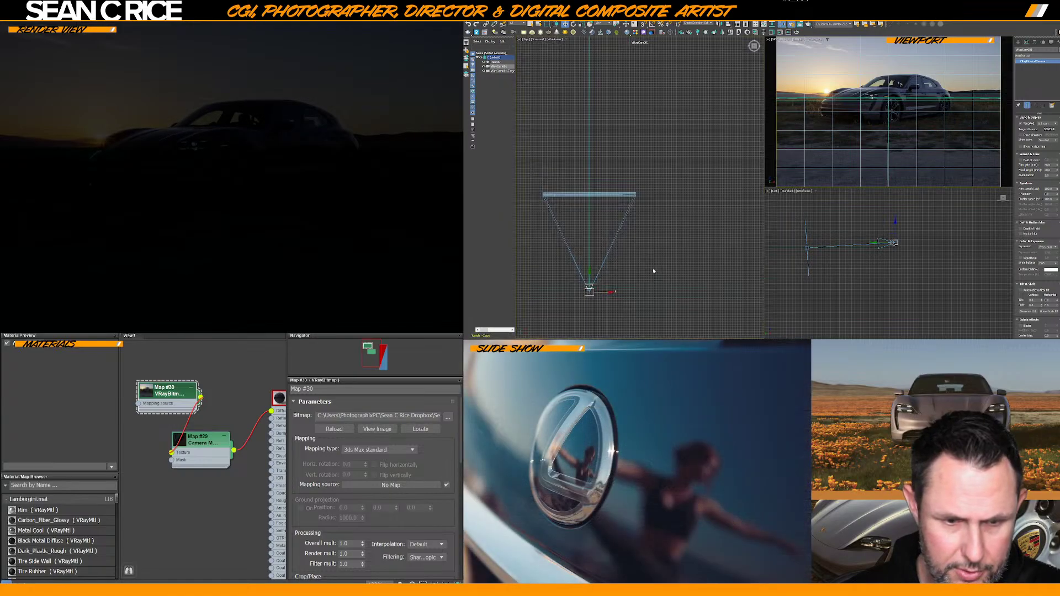
middle_click_drag(618, 245, 691, 177)
scroll(643, 221, "up", 5)
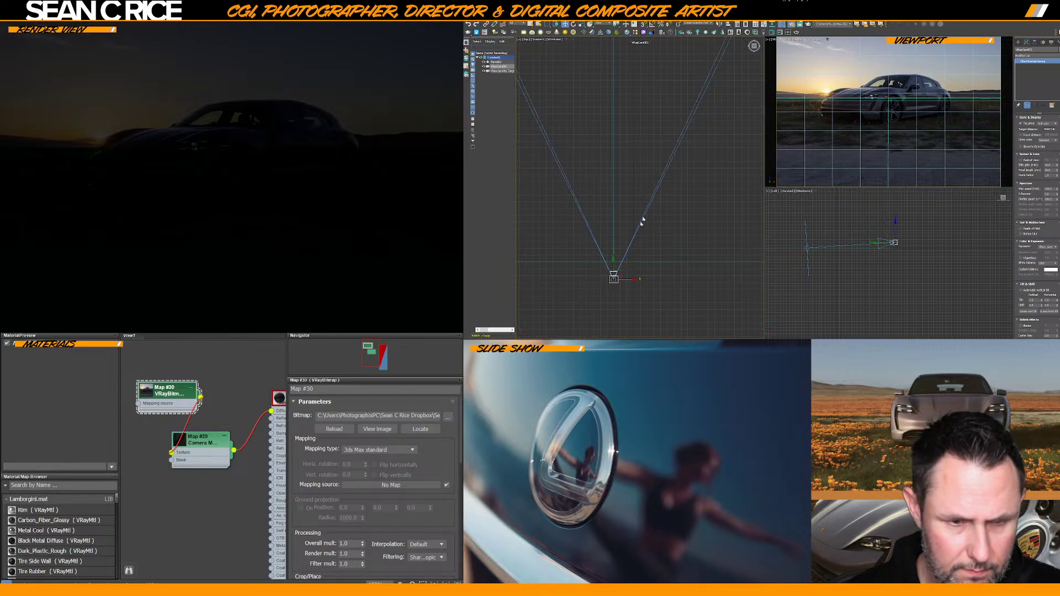
middle_click_drag(633, 248, 691, 199)
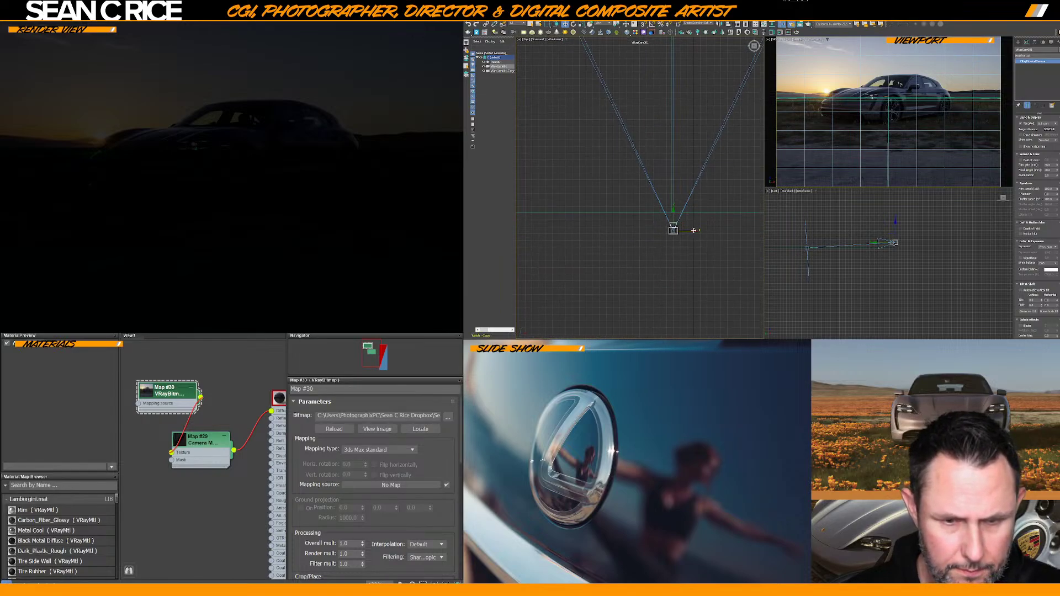
left_click_drag(693, 231, 691, 230)
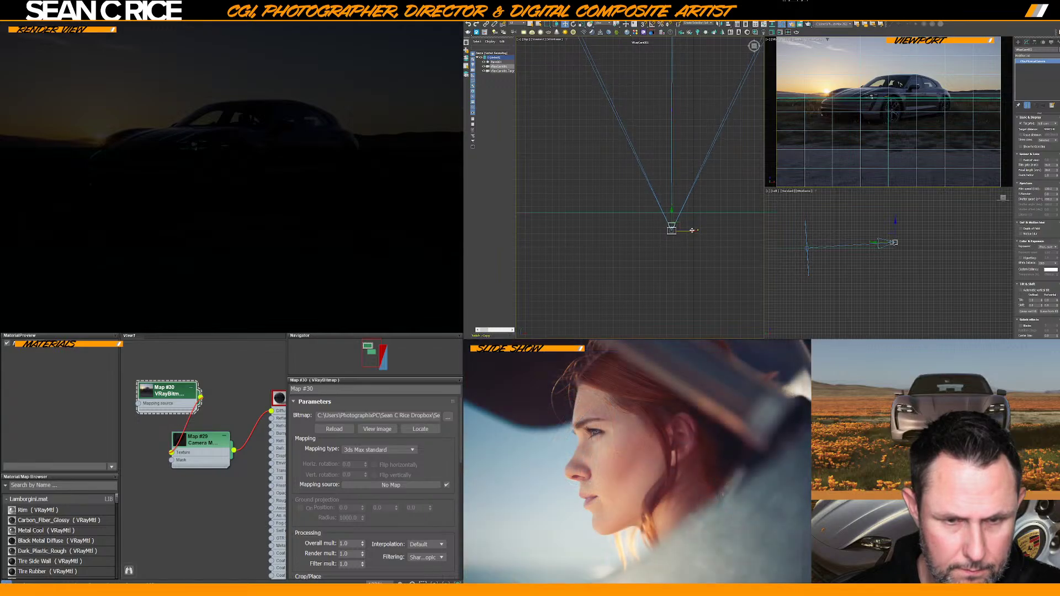
Select the VRayCam001 target and nudge it slightly along X onto the centre line in the Top view
scroll(686, 170, "down", 8)
middle_click_drag(682, 132, 650, 256)
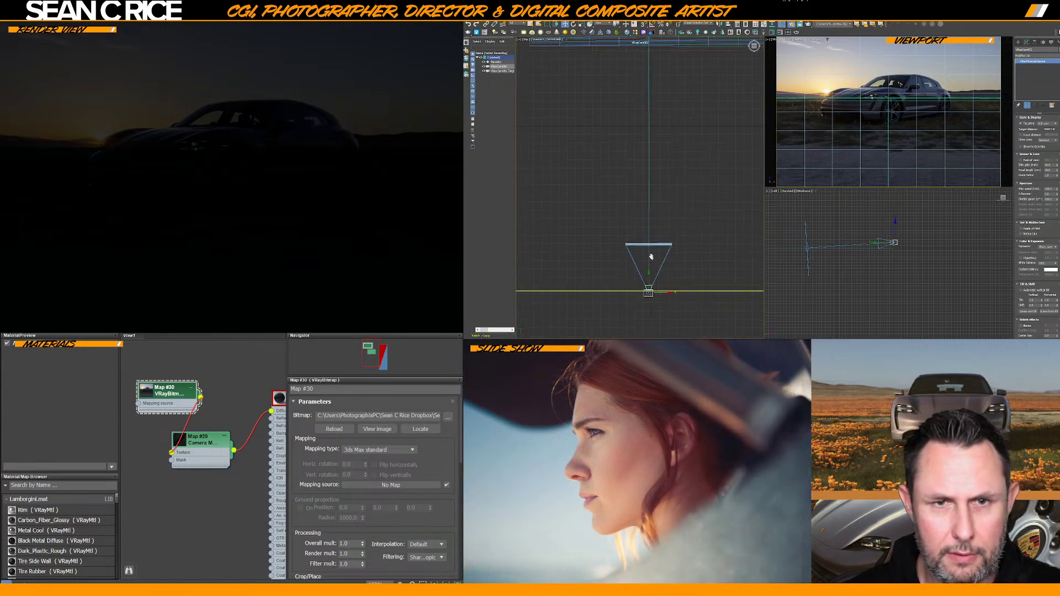
scroll(682, 145, "down", 5)
middle_click_drag(689, 143, 675, 214)
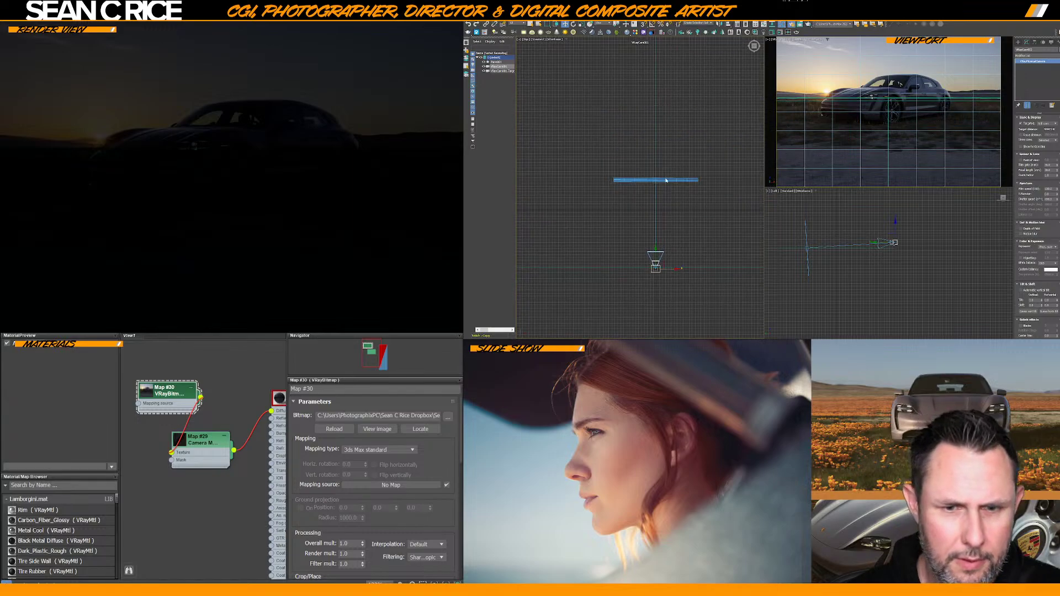
left_click(499, 71)
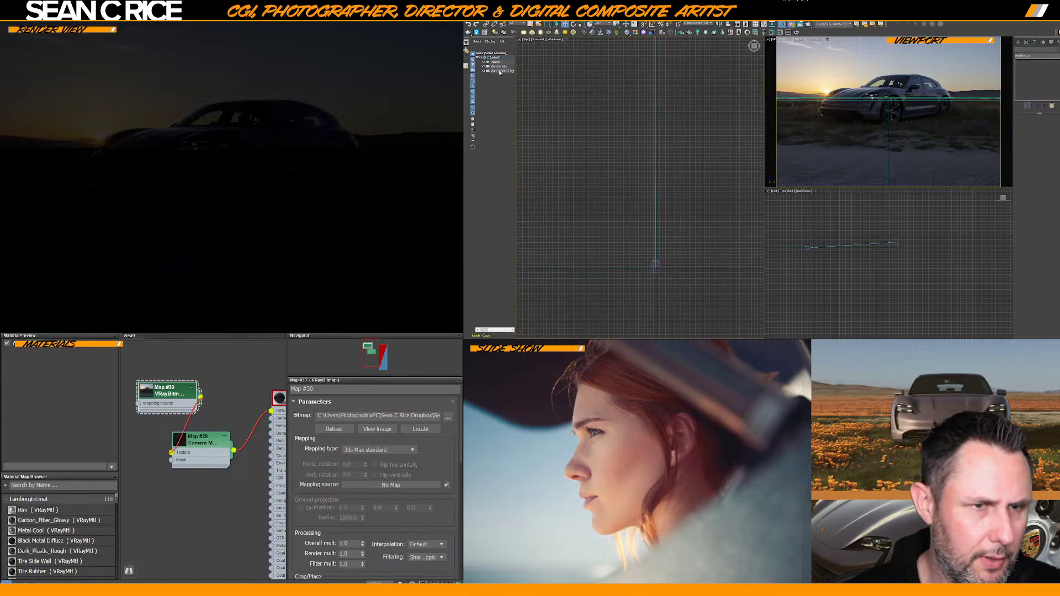
scroll(659, 179, "up", 8)
scroll(644, 191, "up", 3)
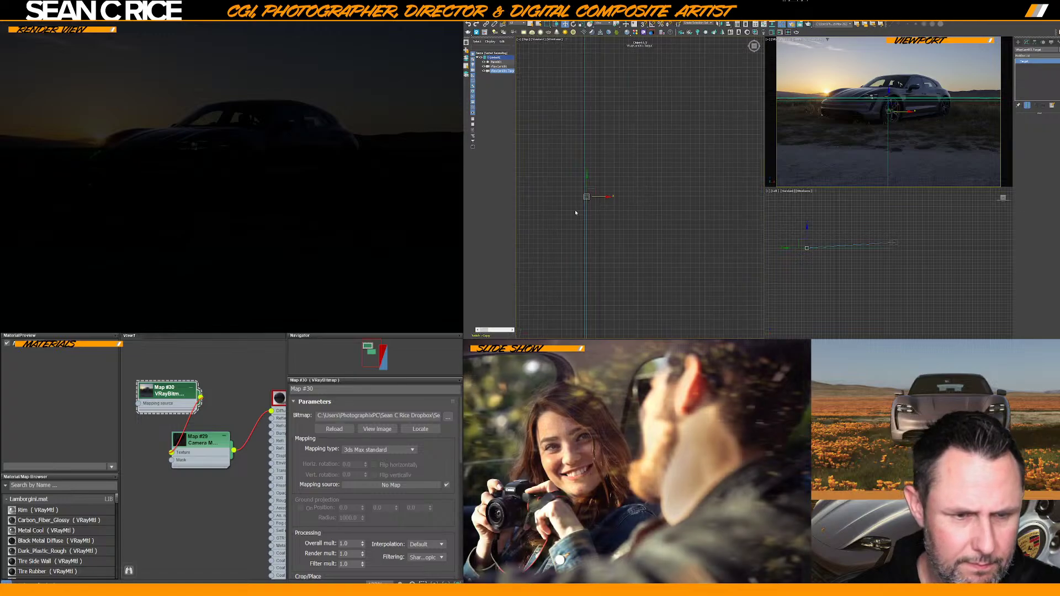
middle_click_drag(574, 213, 655, 158)
scroll(683, 145, "up", 4)
left_click_drag(671, 129, 665, 129)
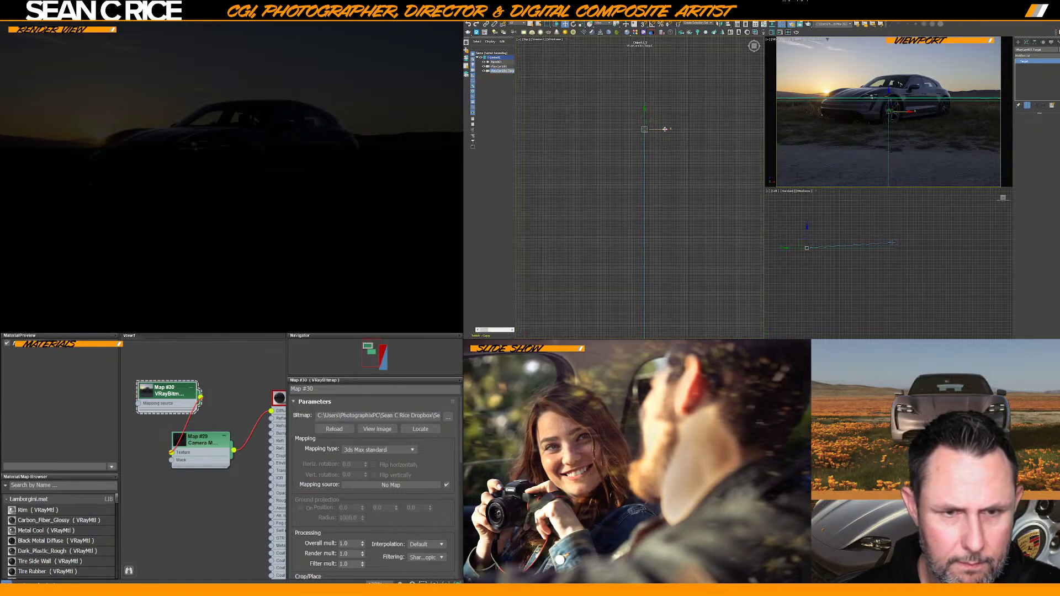
scroll(665, 133, "down", 3)
middle_click_drag(670, 180, 665, 181)
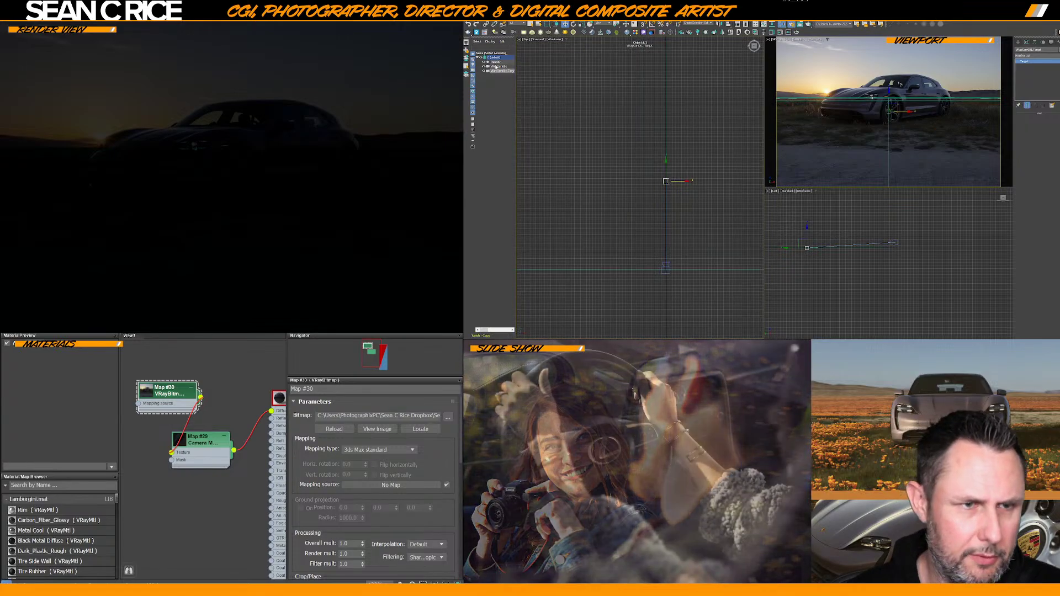
Select VRayCam001, fine-tune its height slightly in the Left view, and clear the selection
left_click(499, 66)
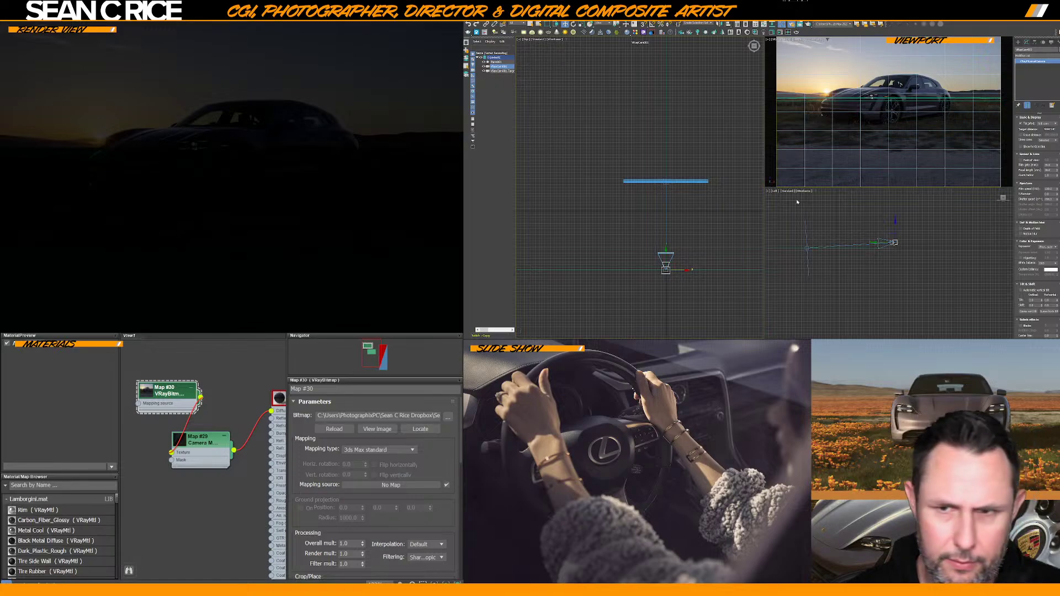
right_click(895, 226)
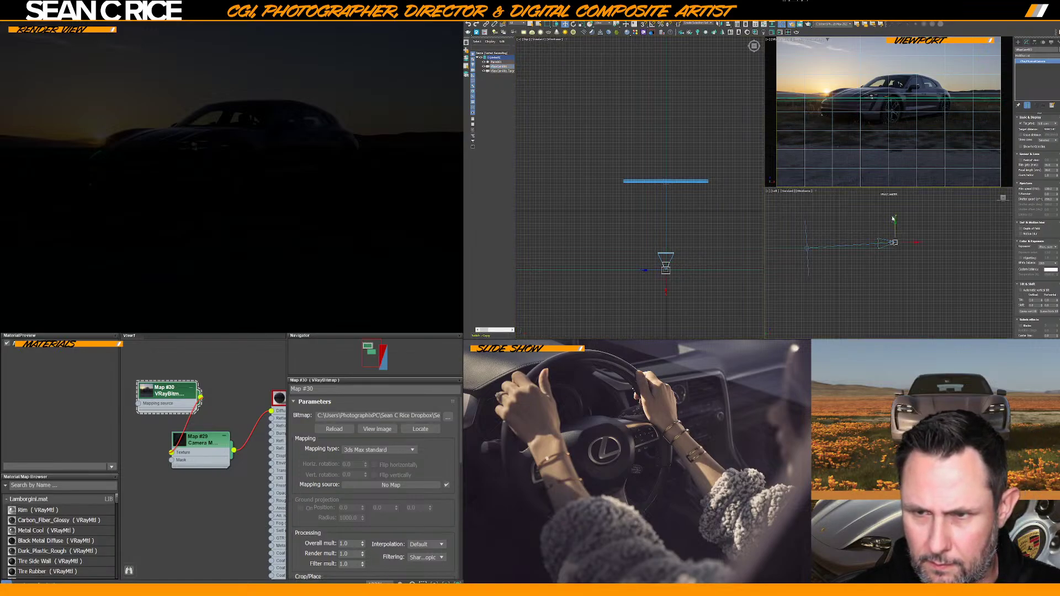
left_click(894, 220)
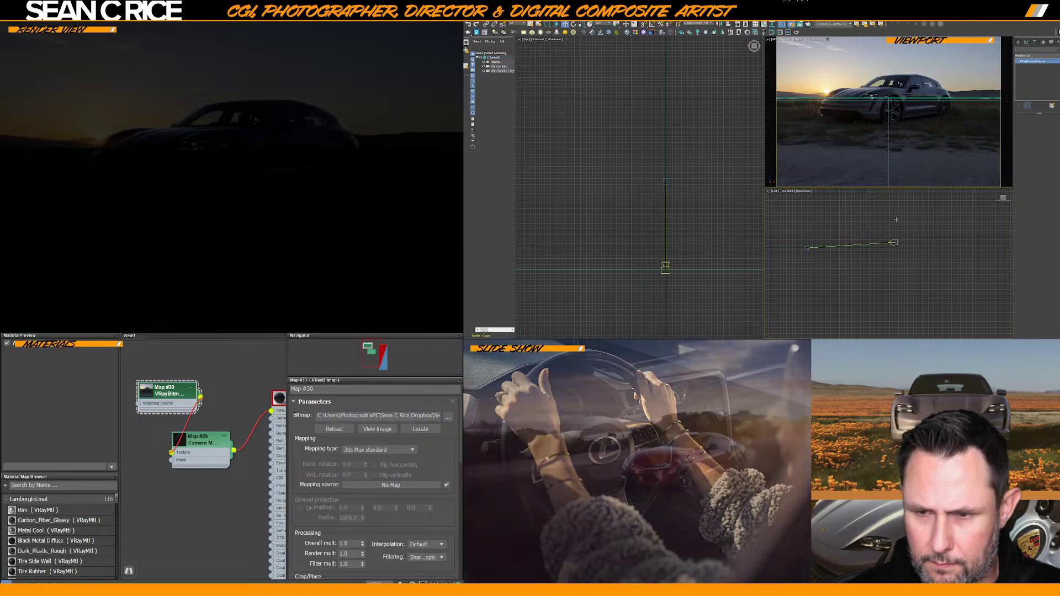
key("ctrl+z")
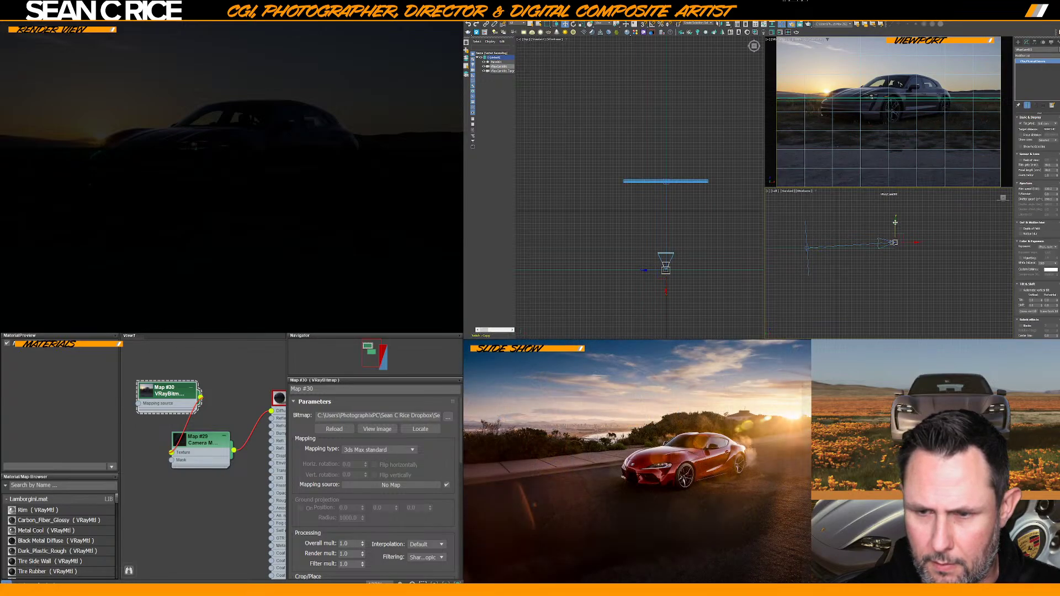
left_click_drag(895, 222, 895, 223)
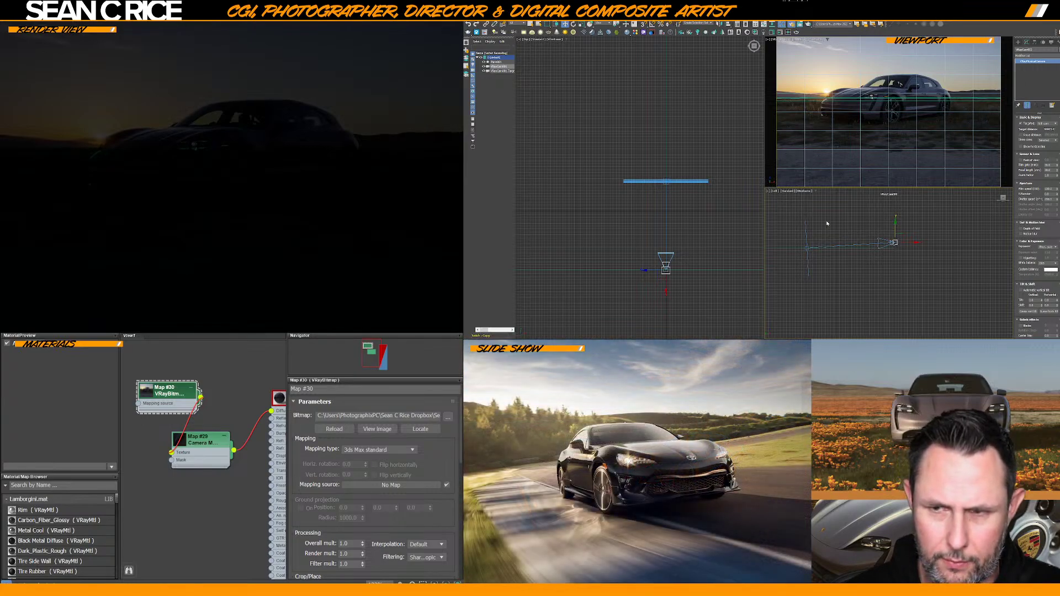
left_click(490, 86)
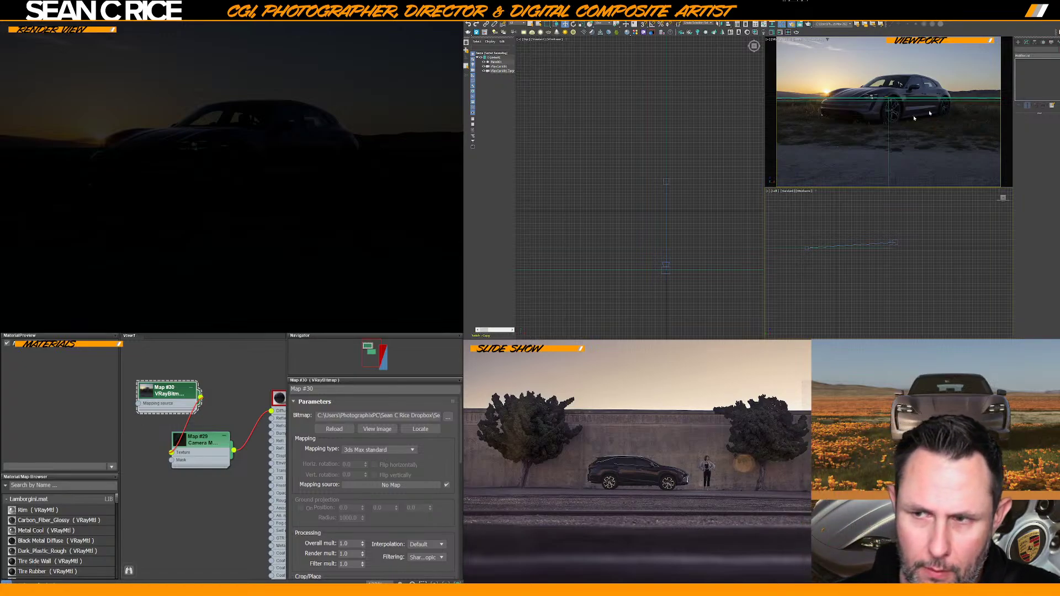
Create a VRaySun in the Left view with its target near the camera target, declining the automatic VRaySky environment map
left_click(1018, 43)
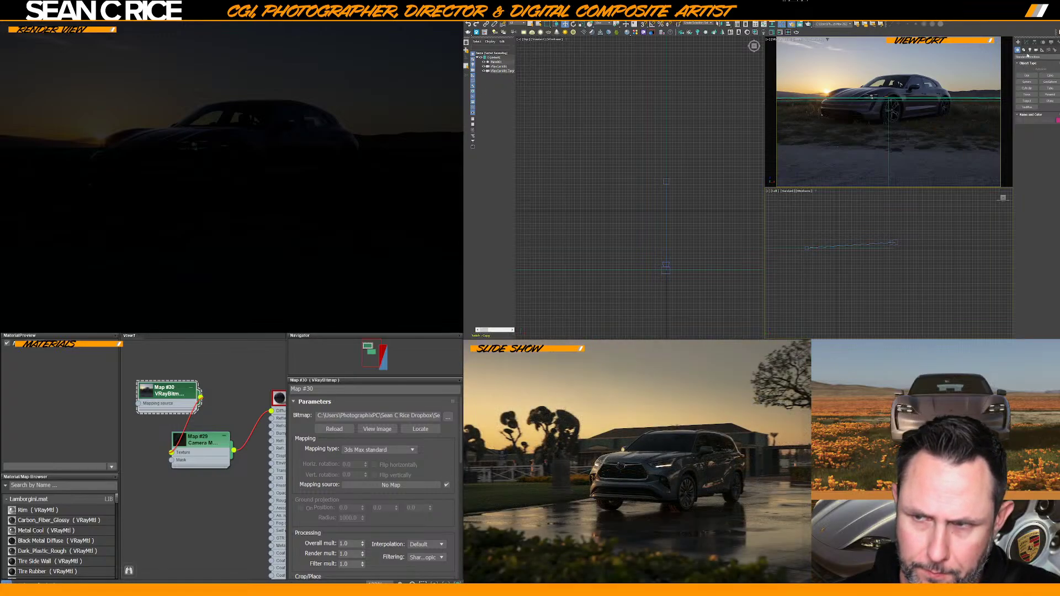
left_click(1029, 50)
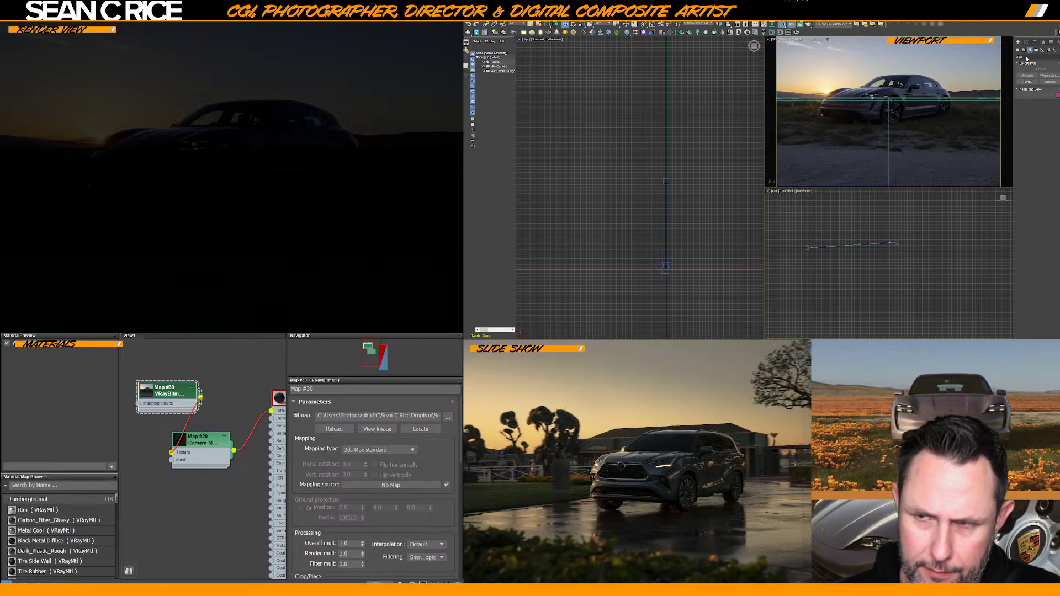
left_click(1054, 84)
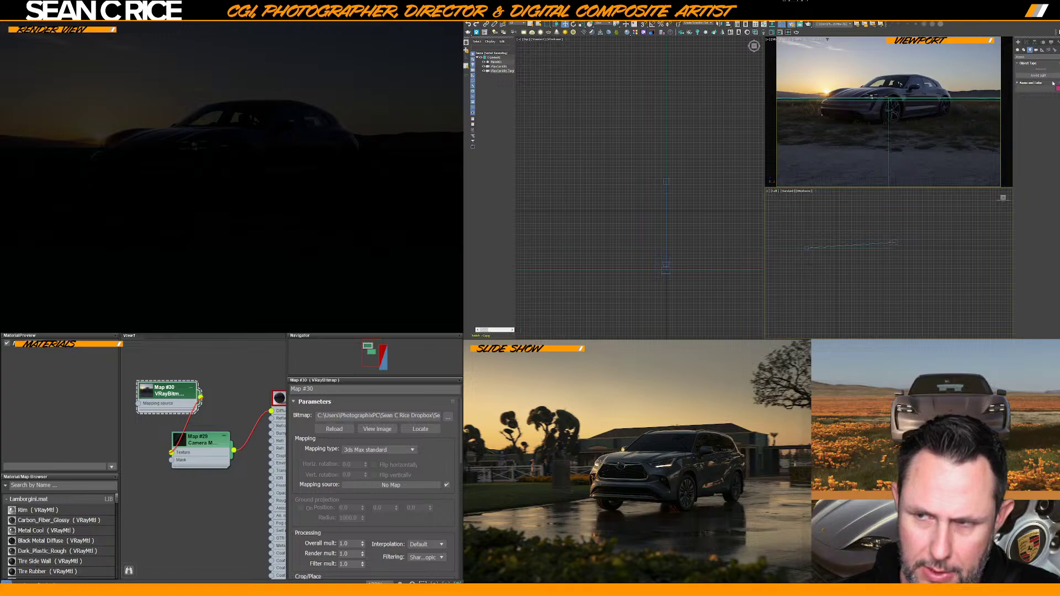
scroll(836, 226, "down", 5)
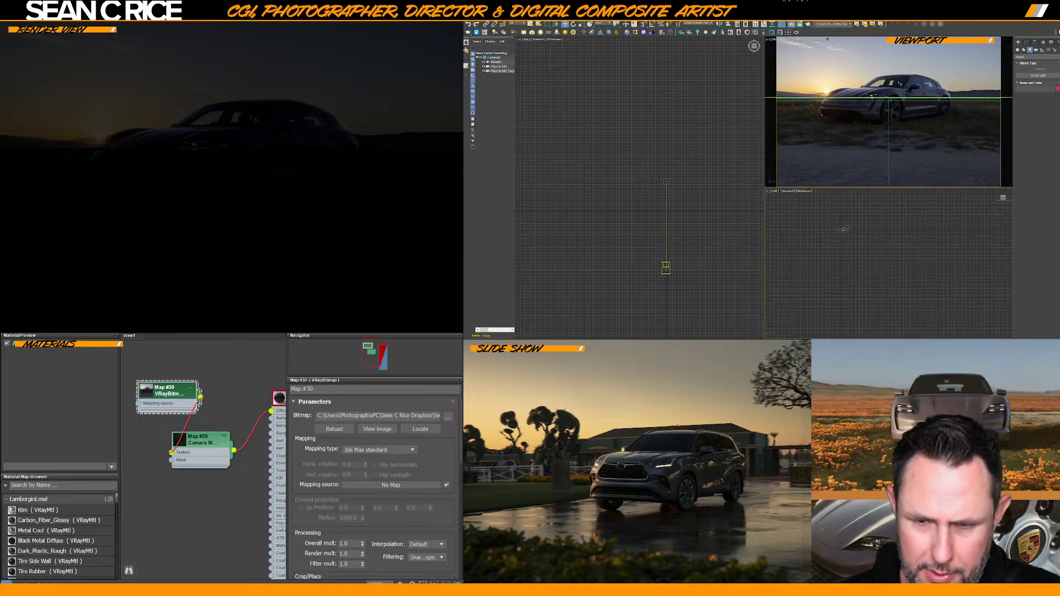
scroll(843, 232, "down", 4)
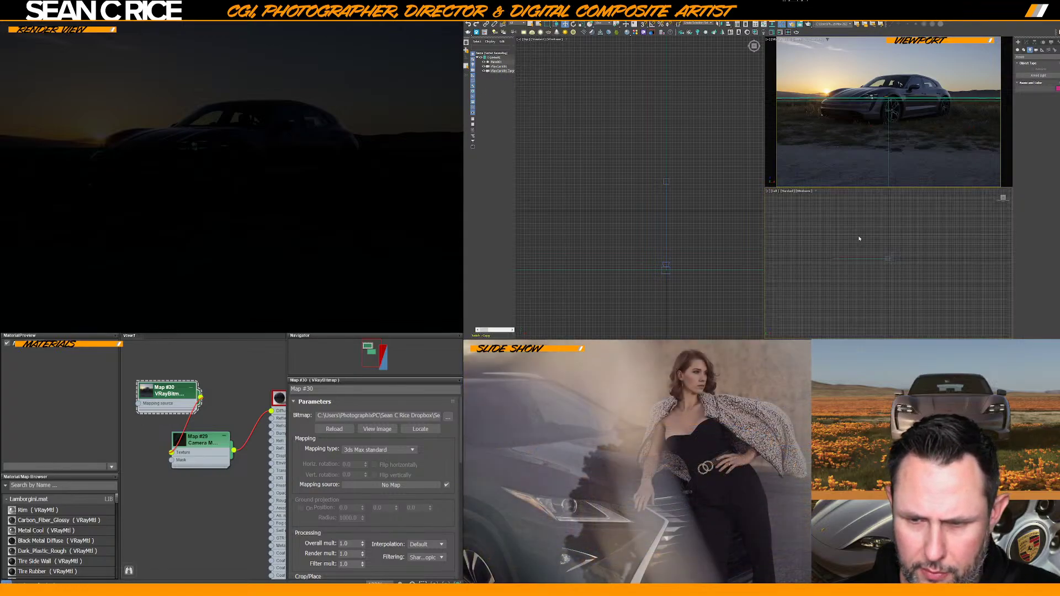
scroll(859, 238, "up", 2)
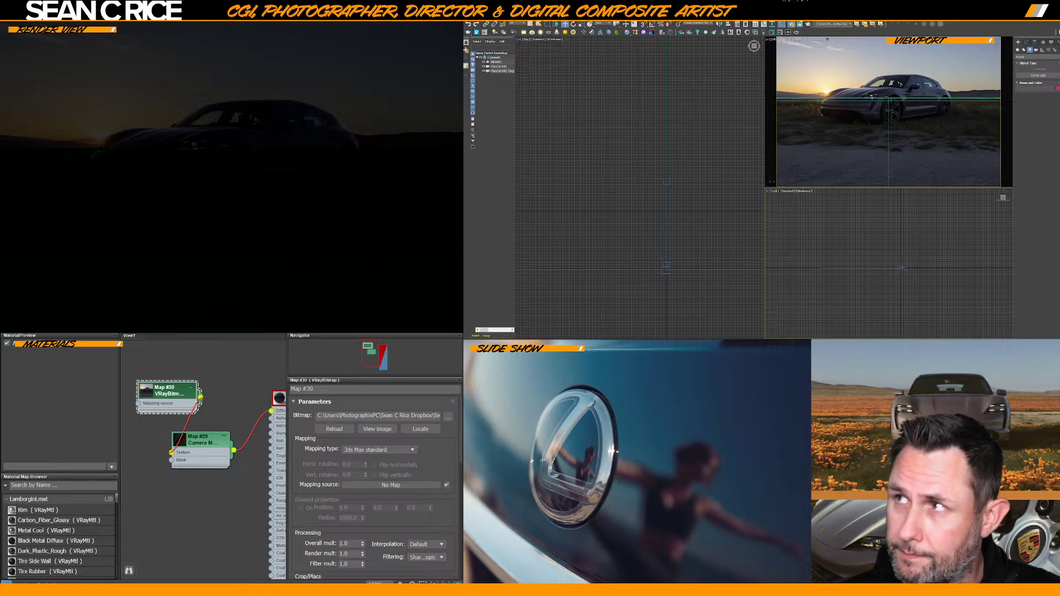
scroll(1035, 56, "down", 1)
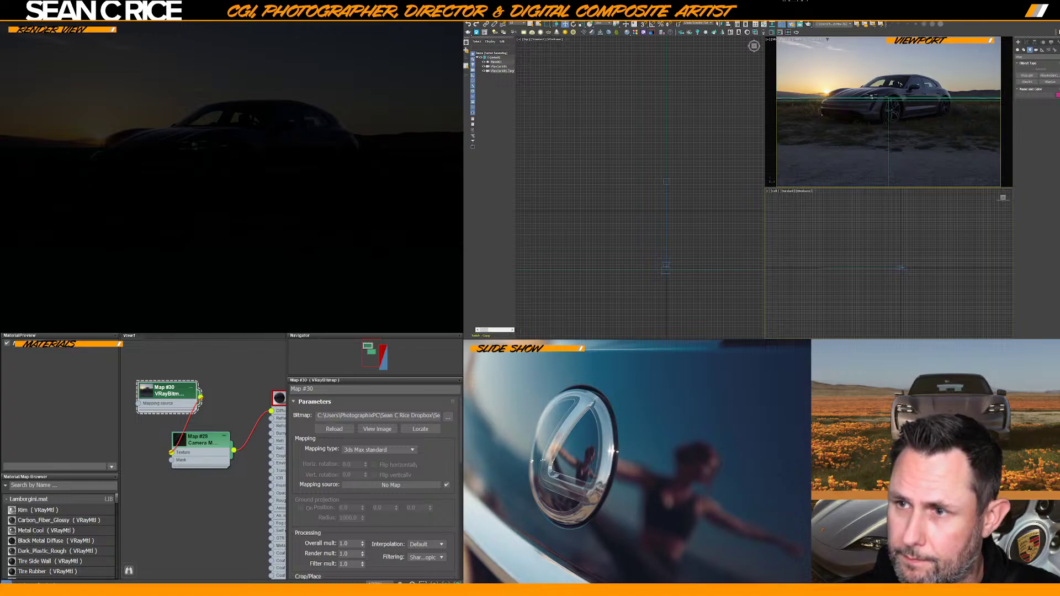
left_click(1050, 82)
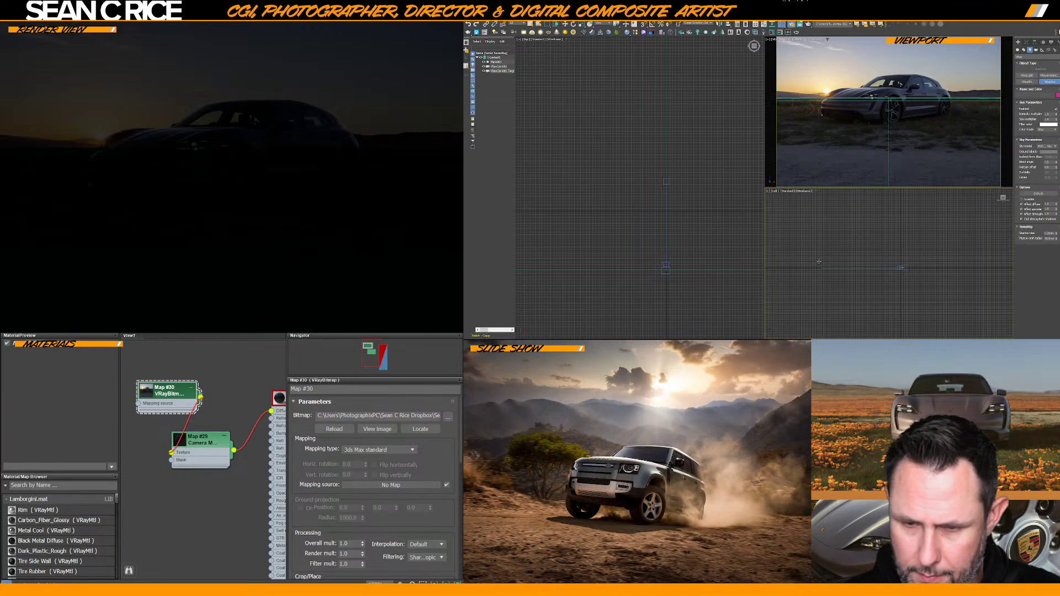
left_click_drag(821, 260, 899, 265)
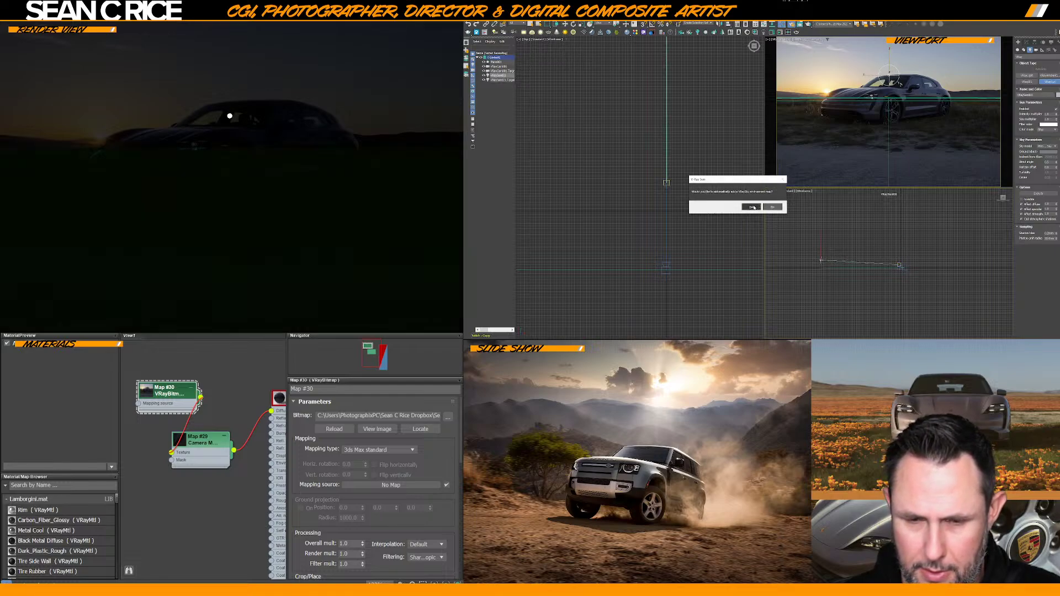
left_click_drag(738, 181, 721, 179)
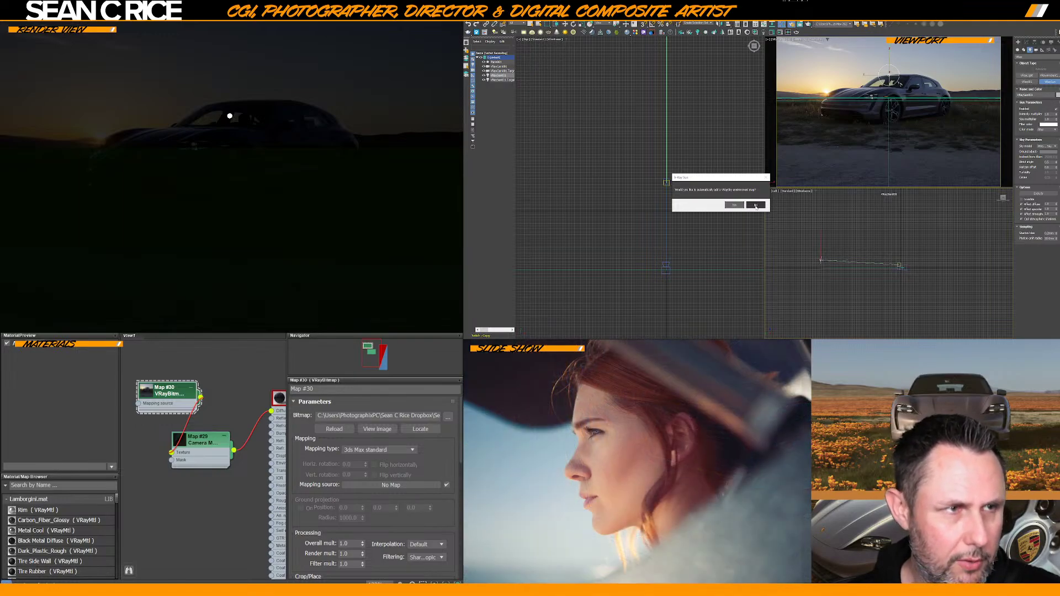
left_click(755, 205)
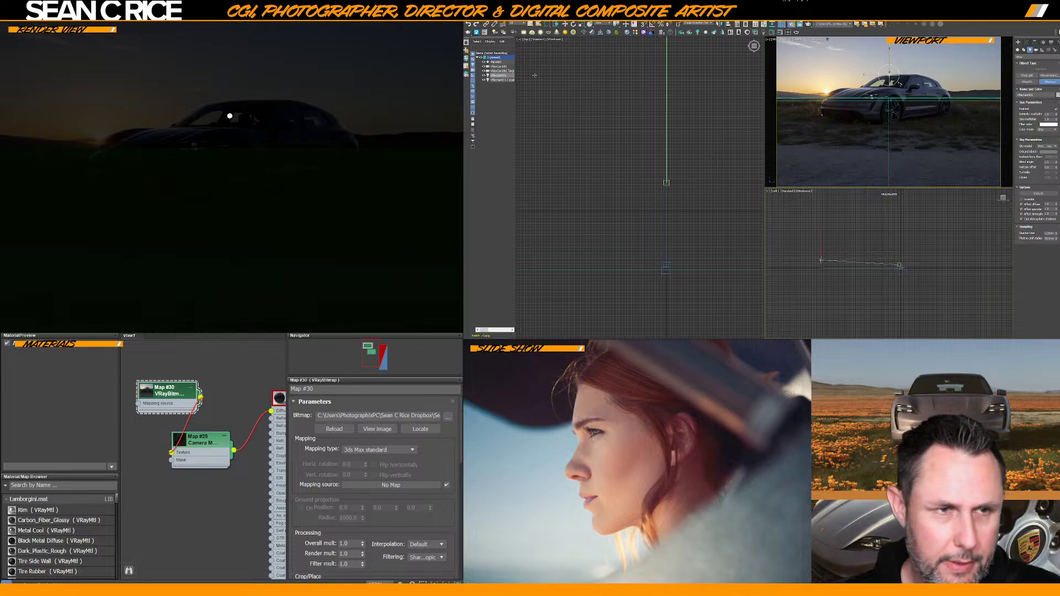
Move the VRaySun in the camera view onto the setting sun at the horizon of the backplate
left_click(565, 24)
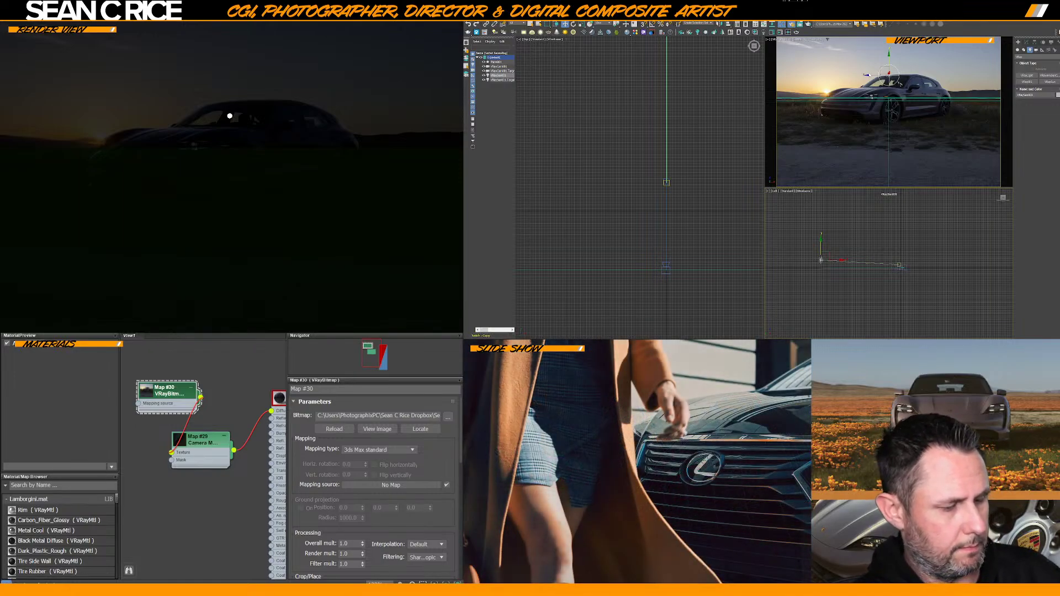
left_click(868, 77)
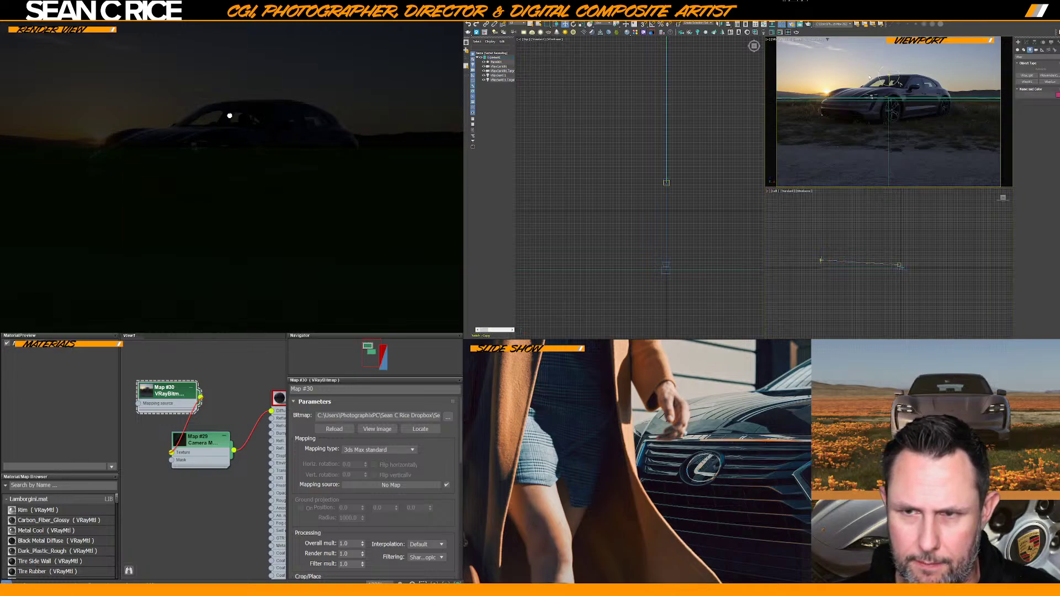
left_click(888, 77)
left_click_drag(911, 75, 826, 70)
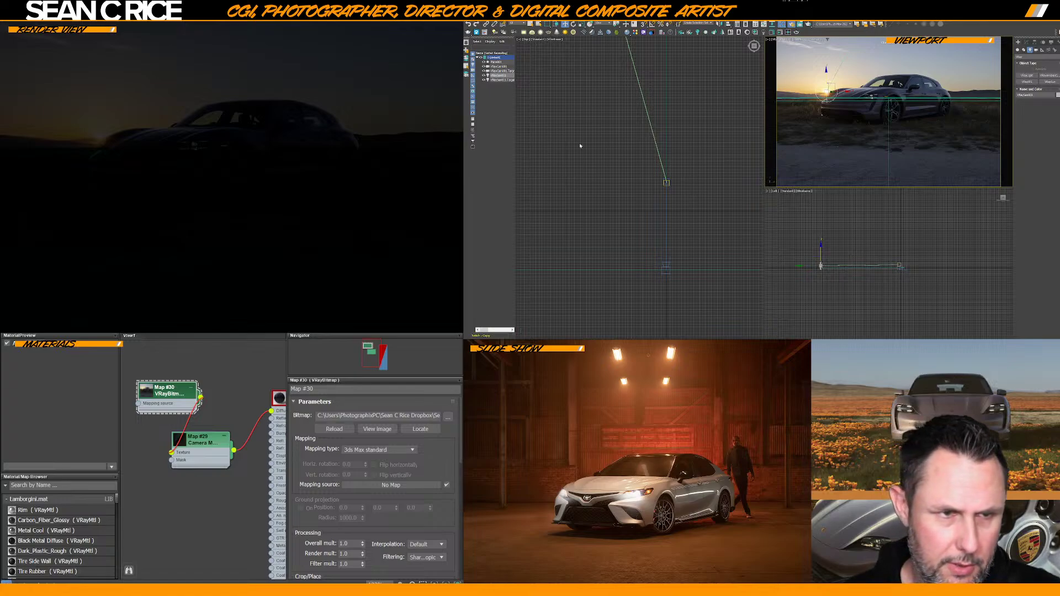
Select the VRaySun target, lower it to about camera level, and shift it just behind the camera in the Left view
left_click(502, 80)
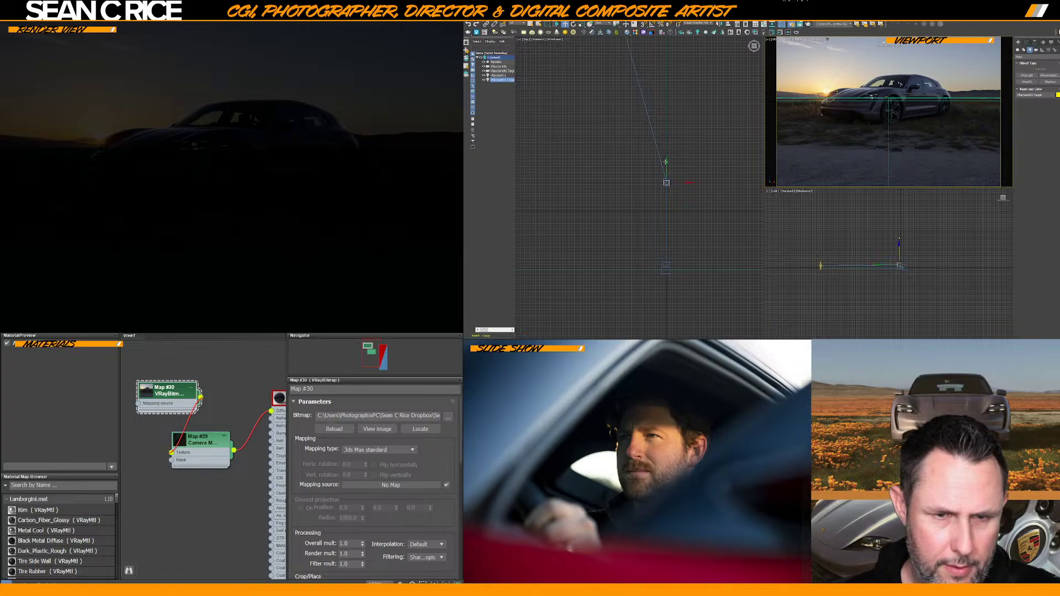
left_click(898, 267)
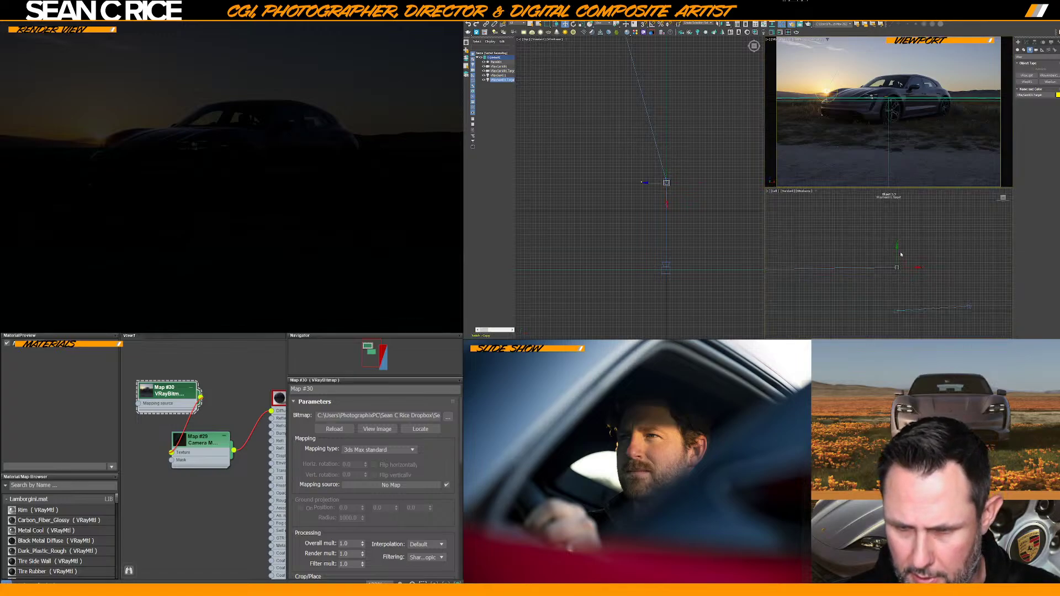
left_click_drag(899, 255, 898, 285)
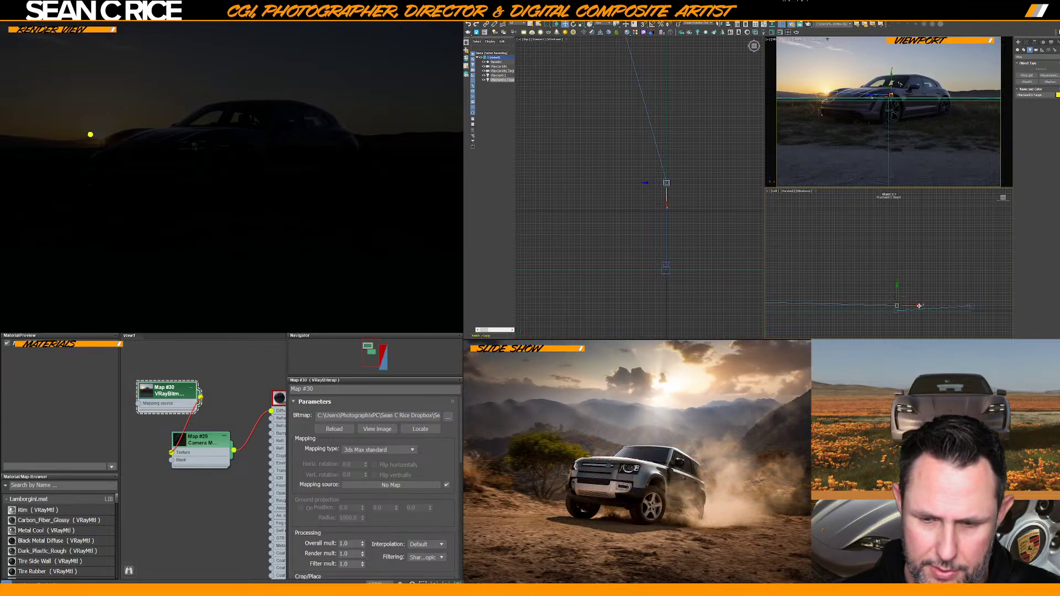
left_click_drag(919, 308, 988, 300)
left_click_drag(994, 299, 999, 299)
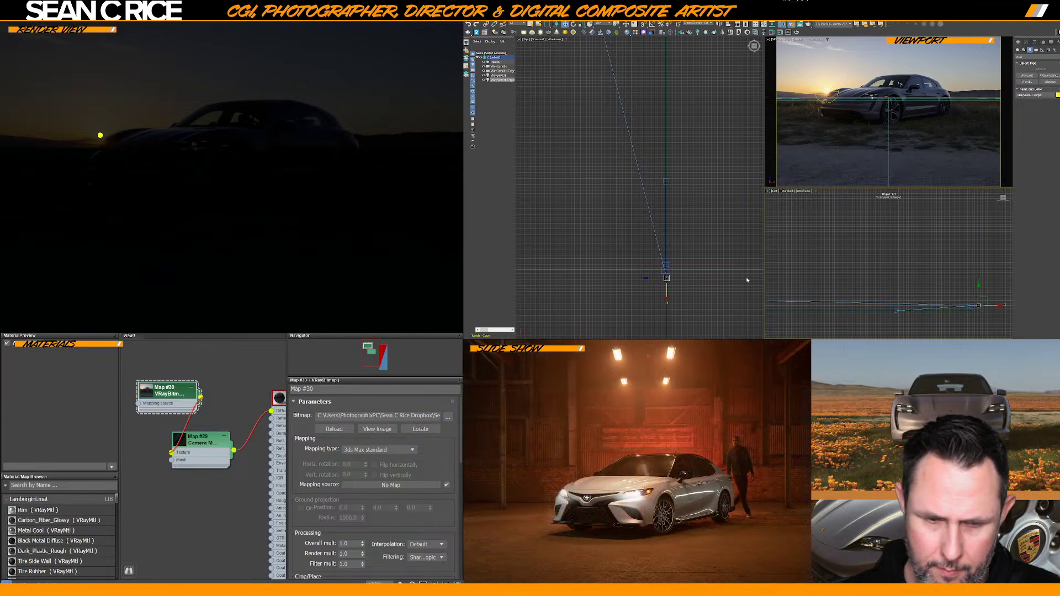
Reselect the VRaySun target in the Top view and nudge it slightly along X beside the camera's centre line
left_click(647, 280)
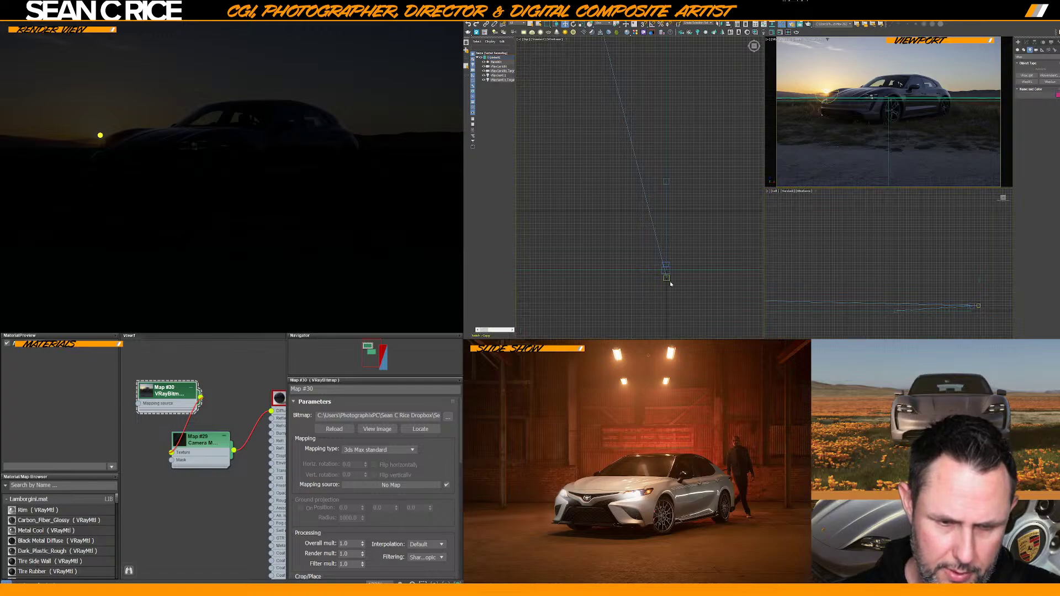
left_click(667, 279)
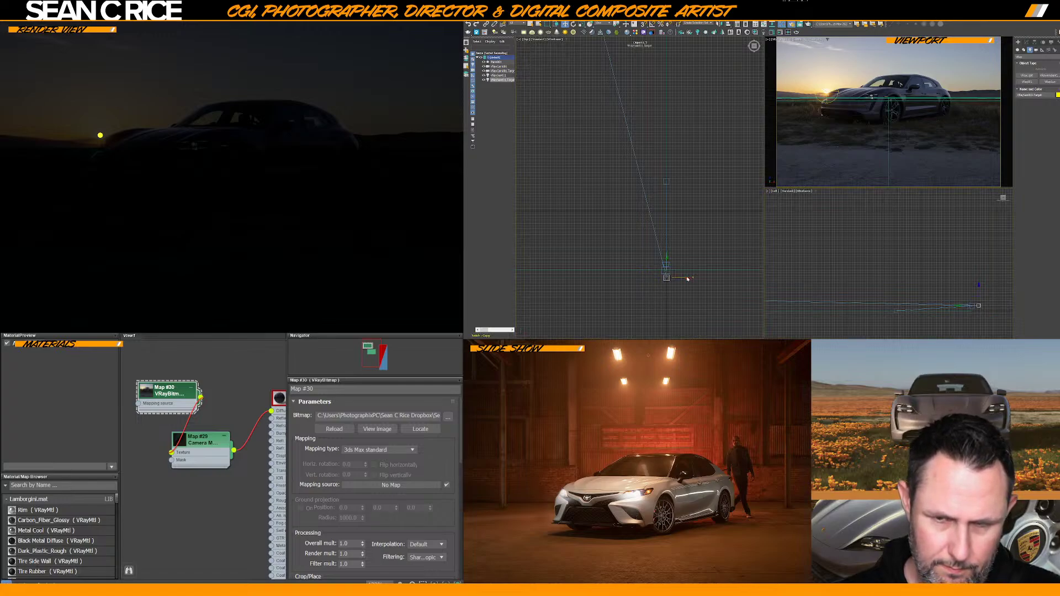
left_click(688, 281)
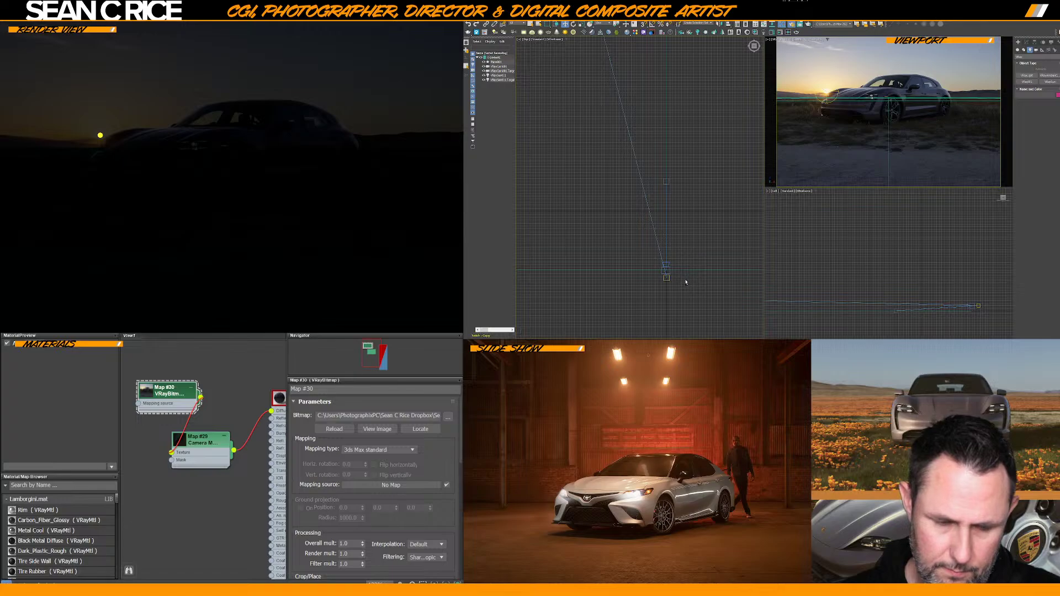
left_click(667, 278)
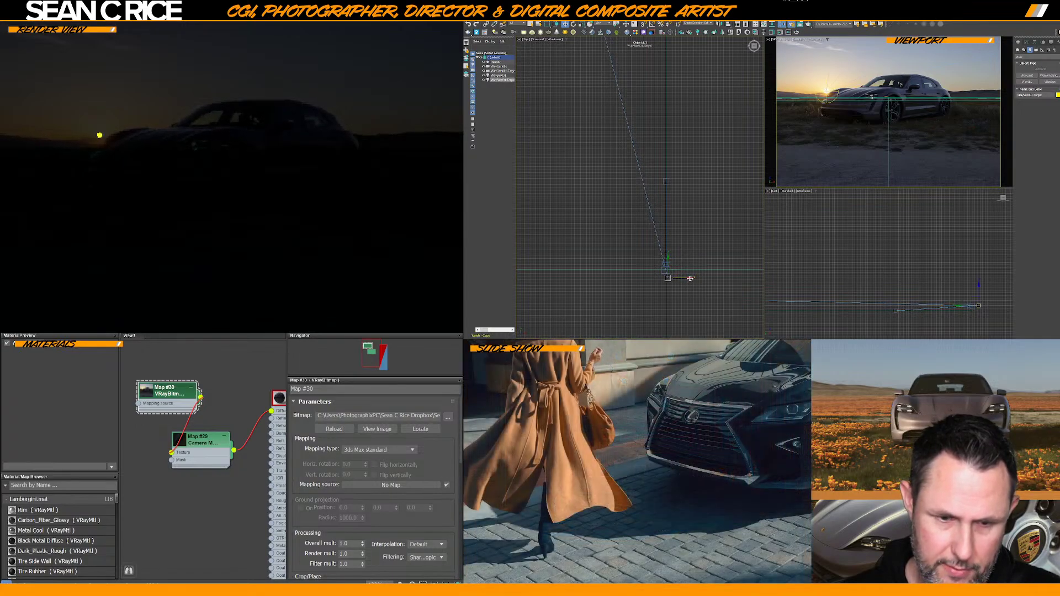
middle_click_drag(979, 291, 953, 265)
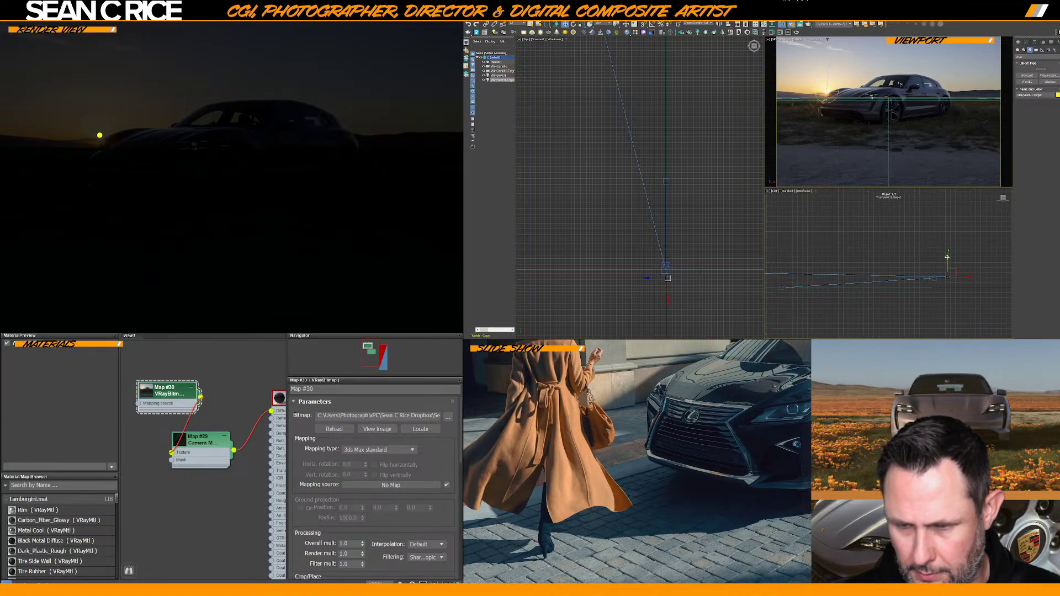
Nudge the VRaySun target's height slightly in the Left view, and open the VRaySun's parameters
left_click_drag(947, 257, 948, 258)
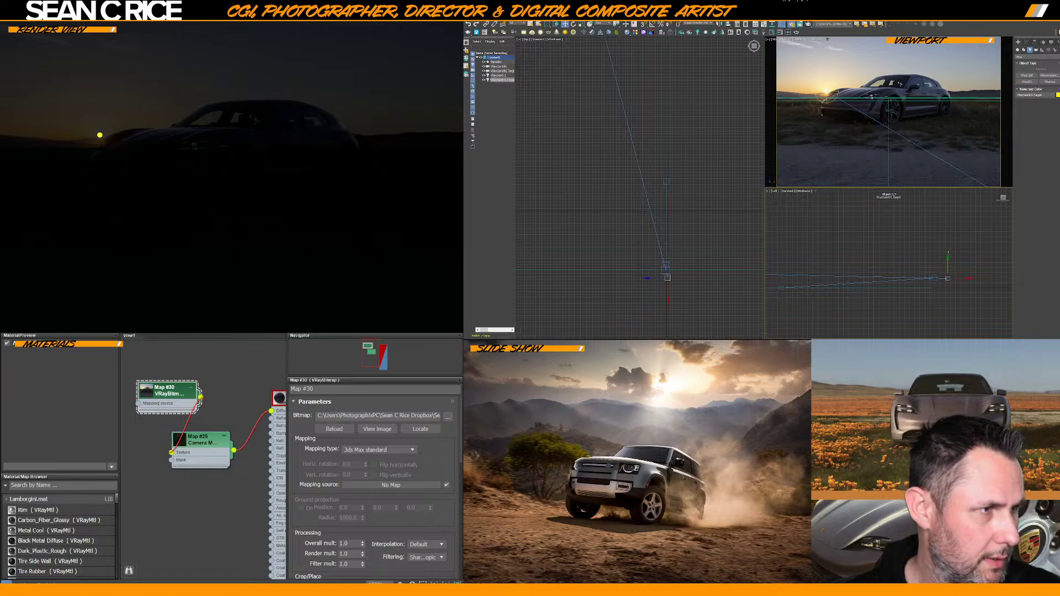
left_click(499, 75)
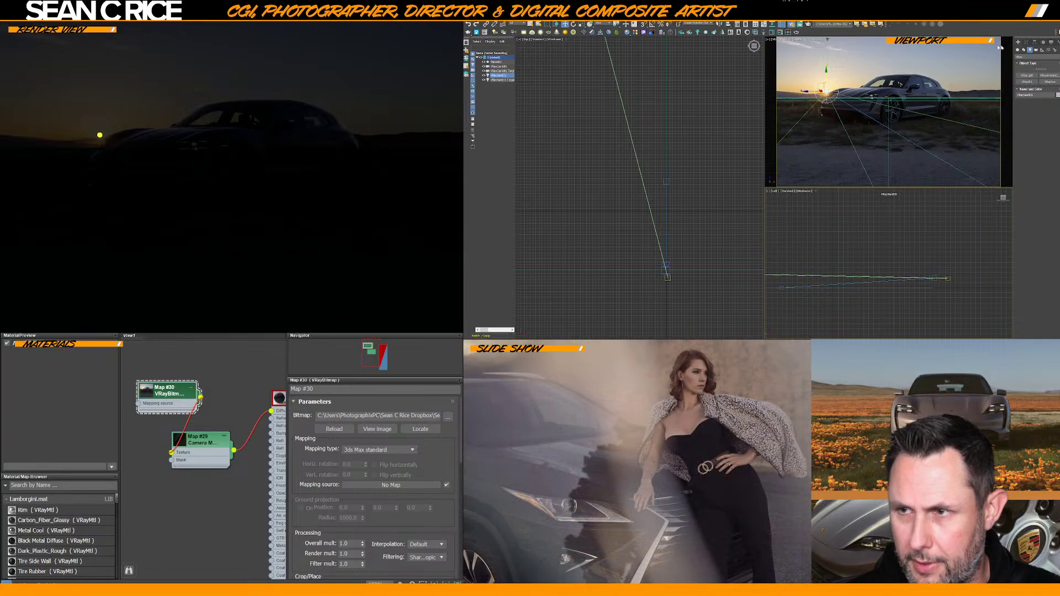
left_click(1025, 43)
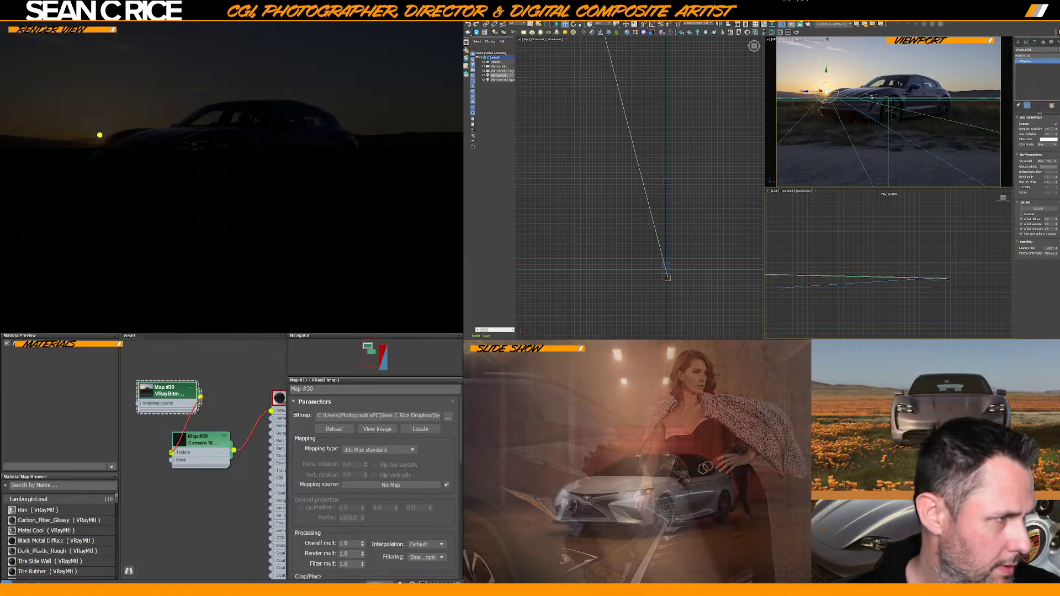
Adjust the V-Ray camera's f-number to brighten the exposure of the backplate in the render
left_click(497, 66)
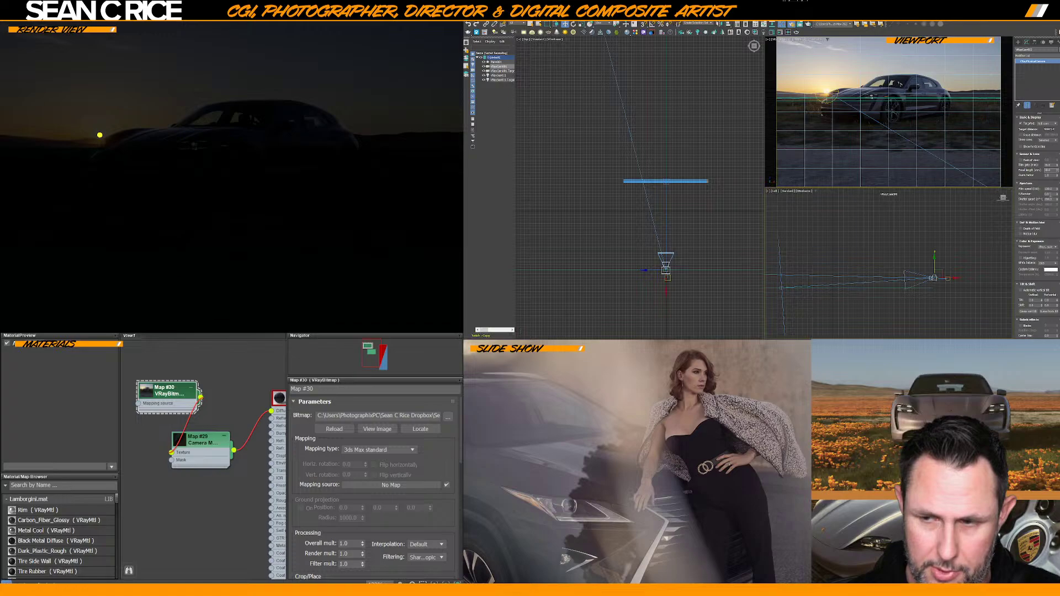
left_click(1047, 193)
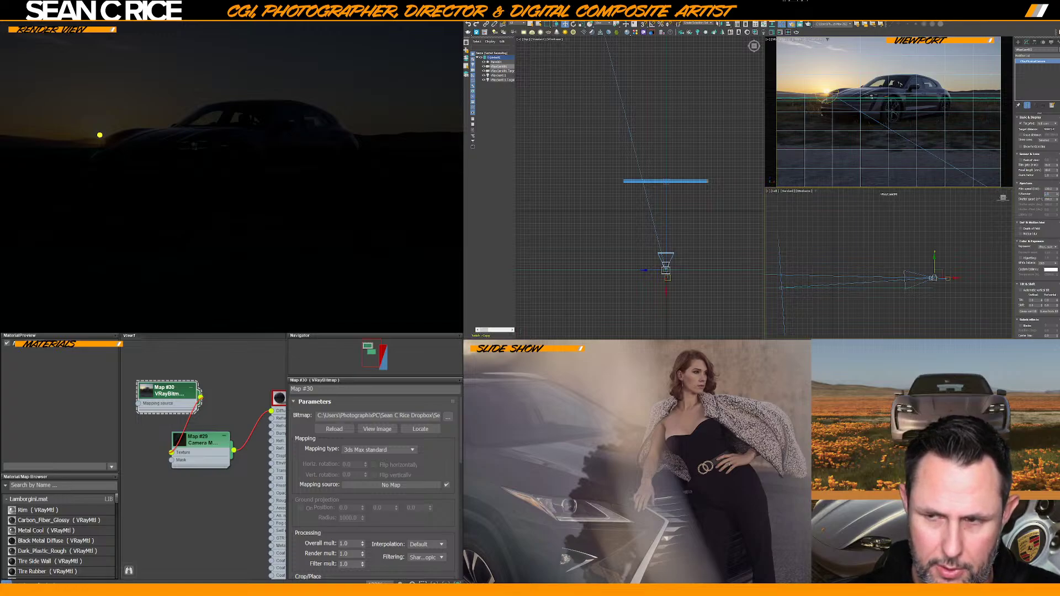
key("Return")
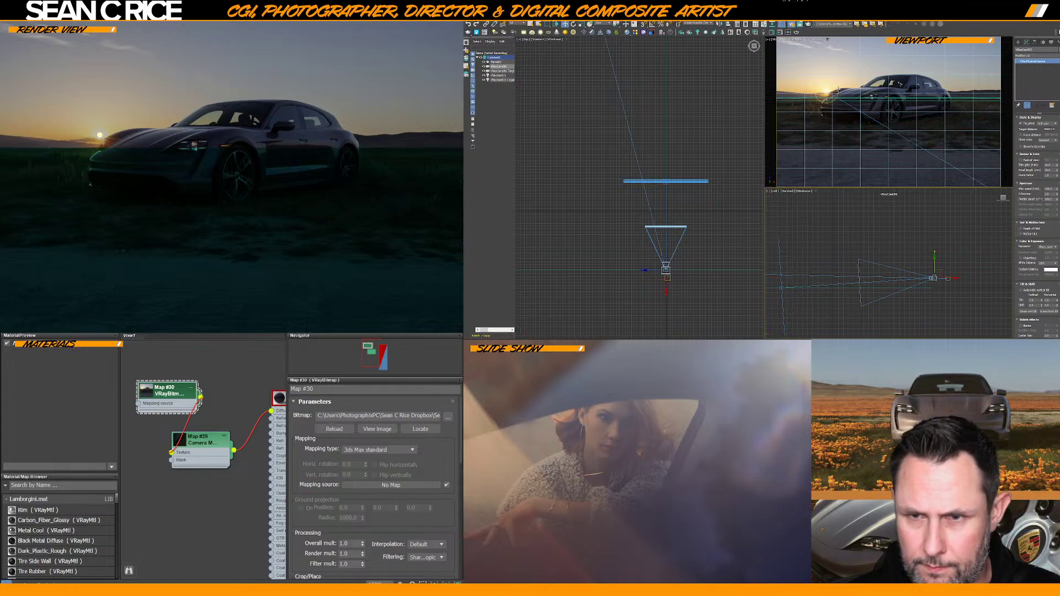
Inspect the VRaySun and the ground plane in the Top view, then clear the selection
left_click(826, 91)
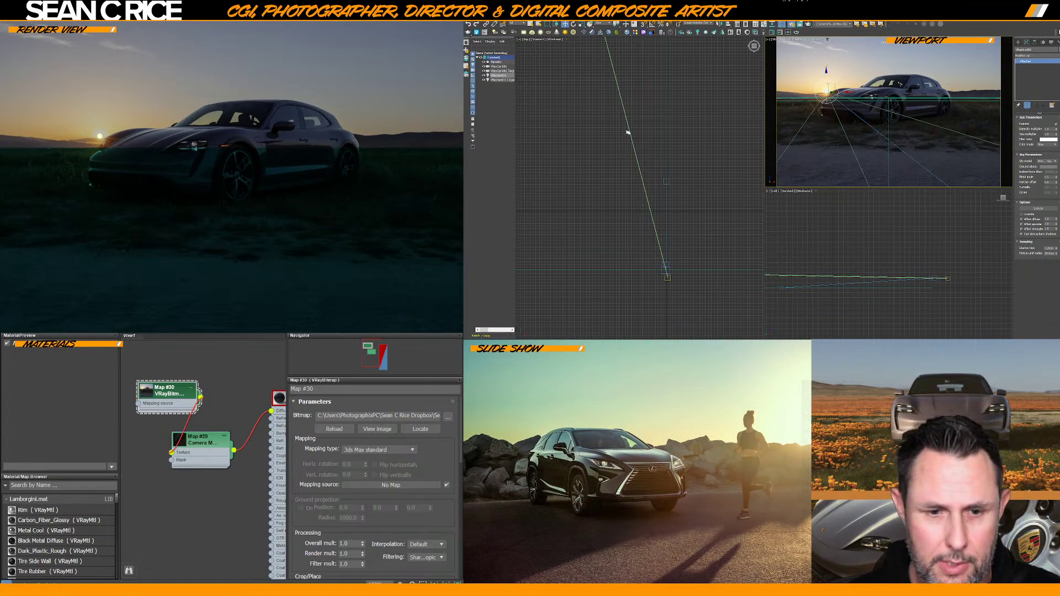
left_click_drag(628, 133, 633, 144)
middle_click_drag(643, 118, 648, 165)
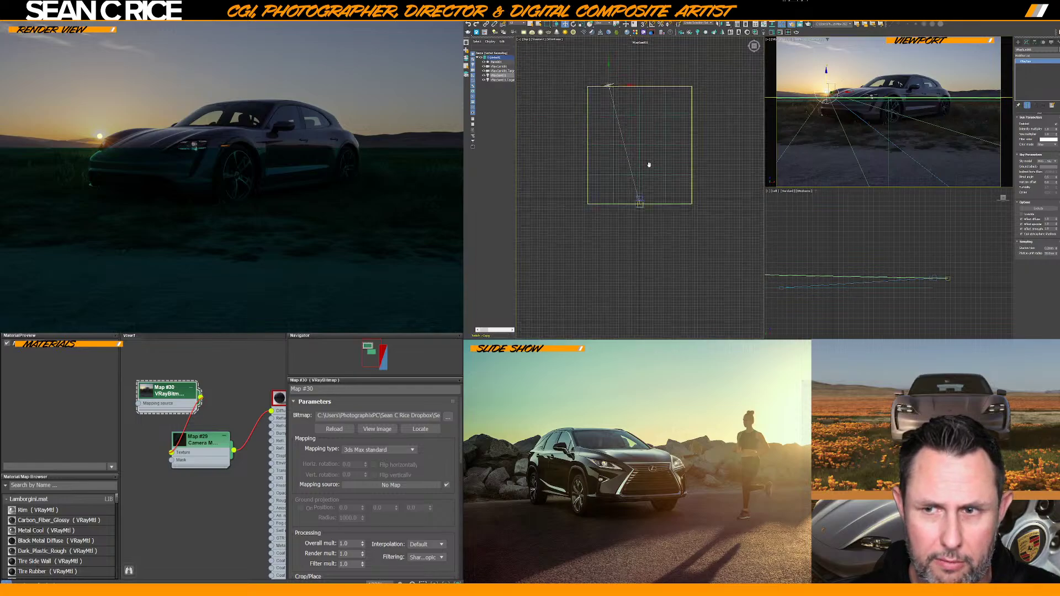
left_click(640, 143)
left_click(641, 142)
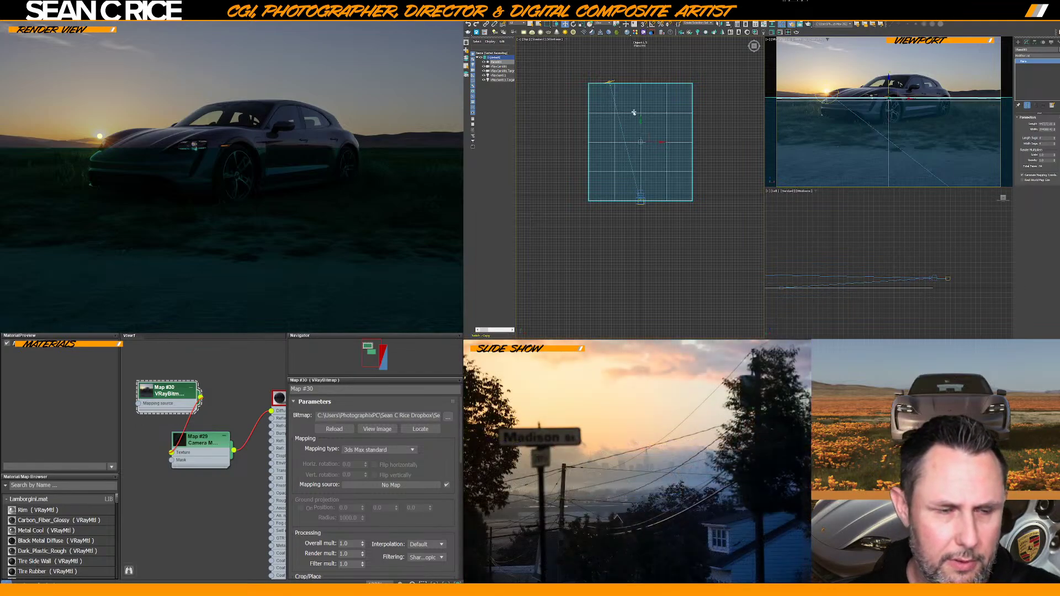
left_click(586, 74)
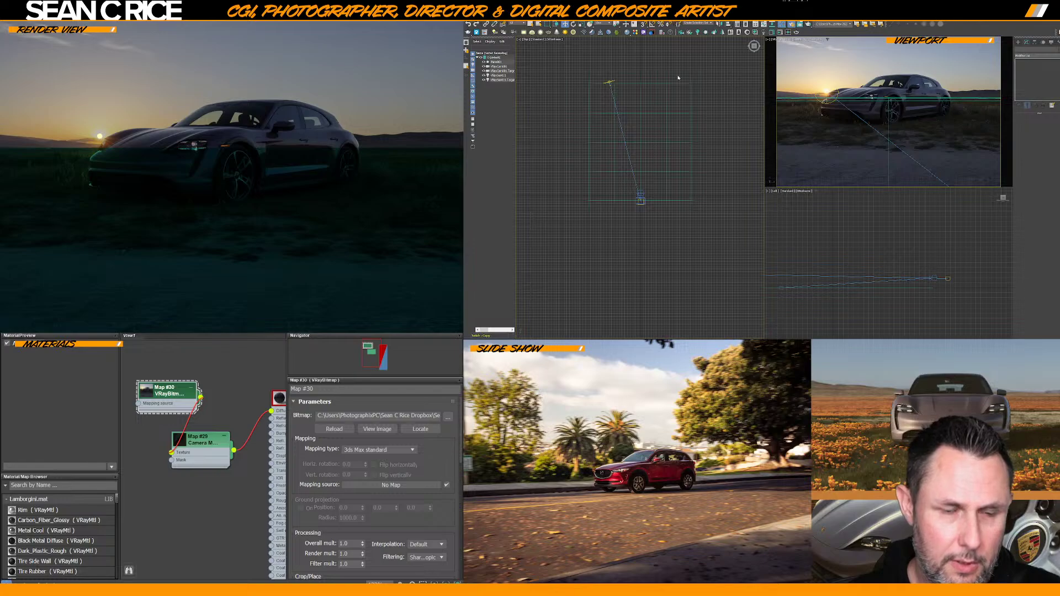
Start a Forest Pro object and load the California Poppy (Large) preset from its library
left_click(1018, 43)
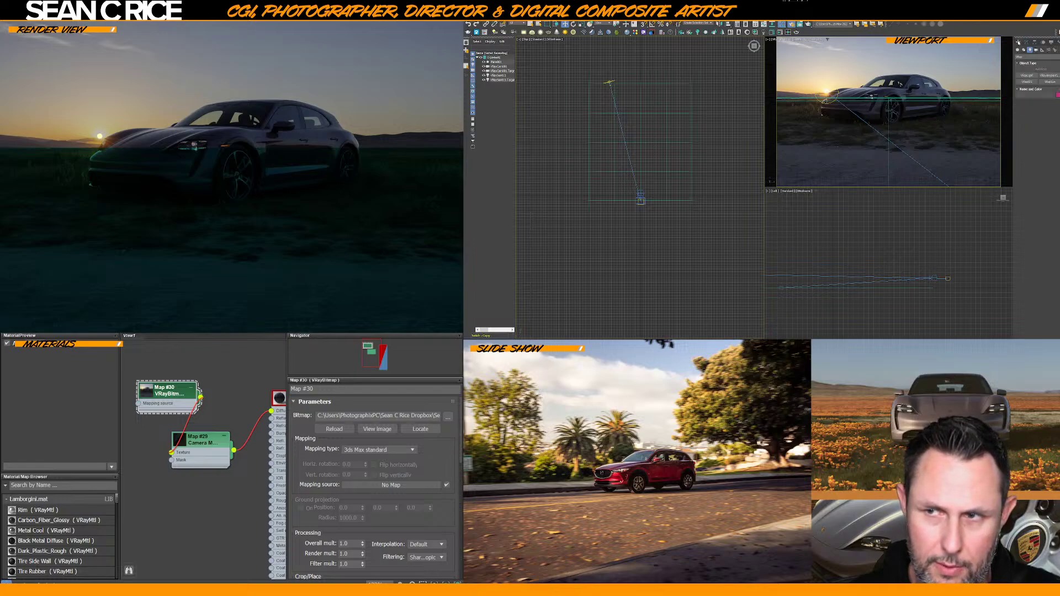
left_click(1019, 50)
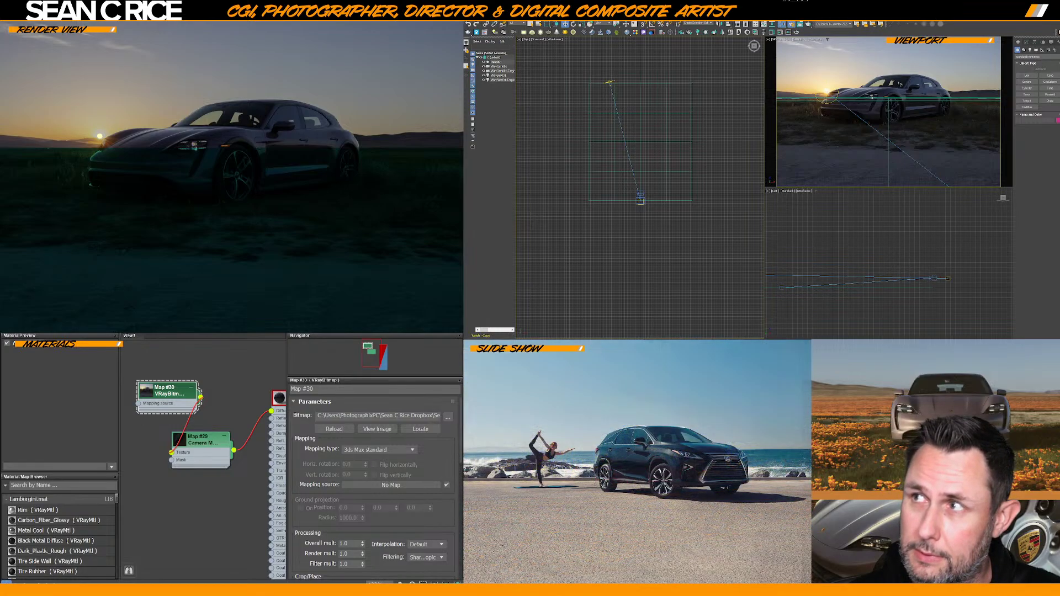
left_click(1031, 120)
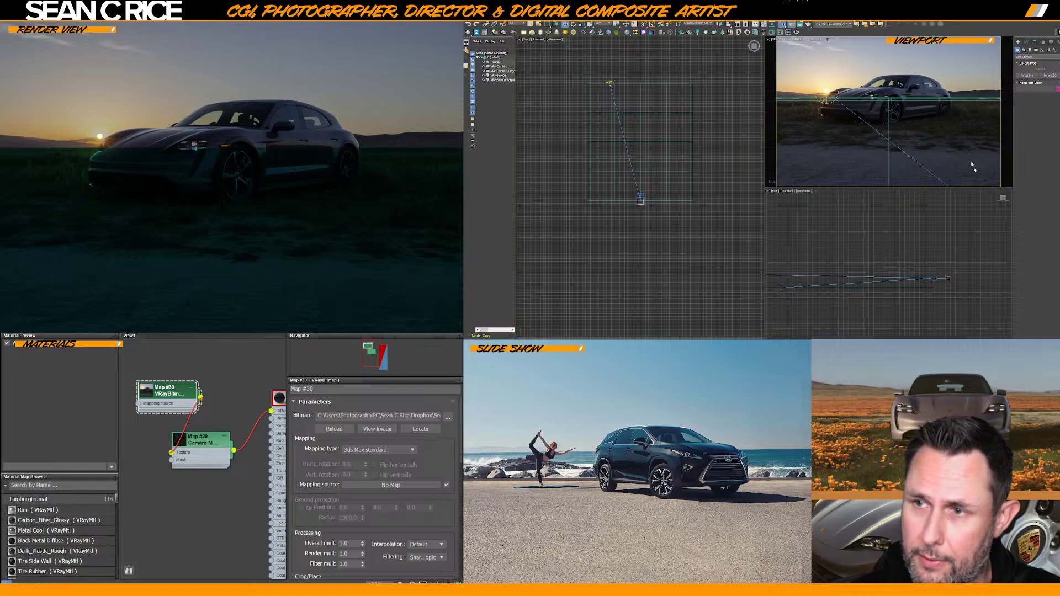
left_click(1025, 76)
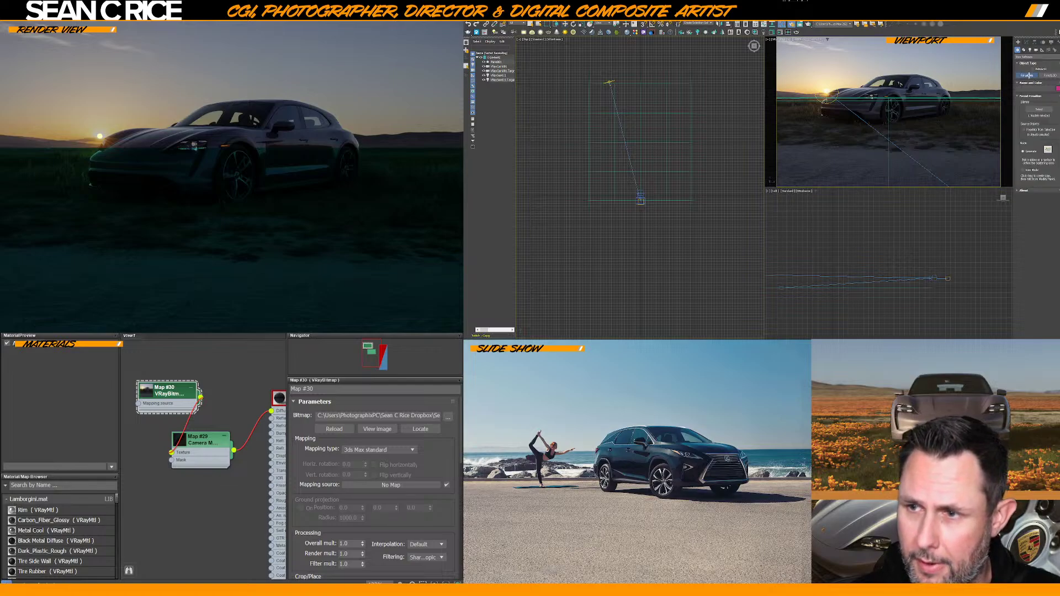
left_click(1038, 109)
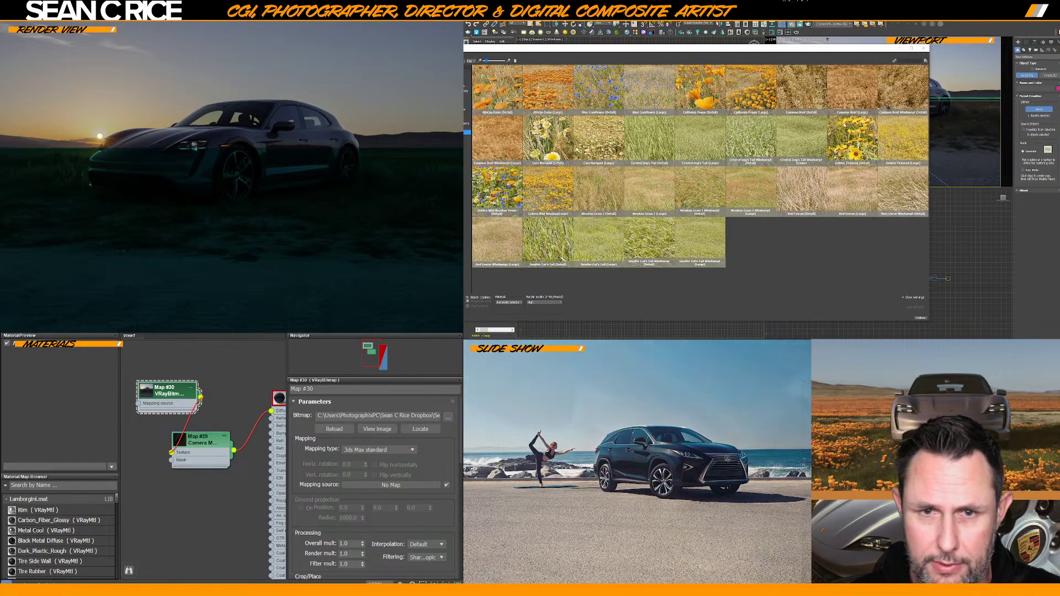
left_click(743, 101)
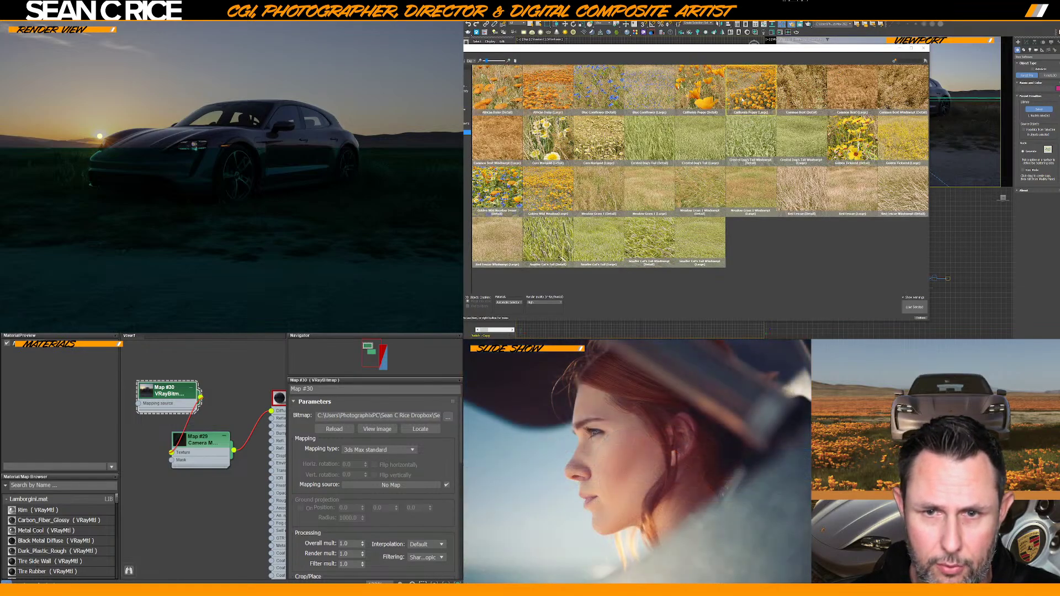
left_click(912, 308)
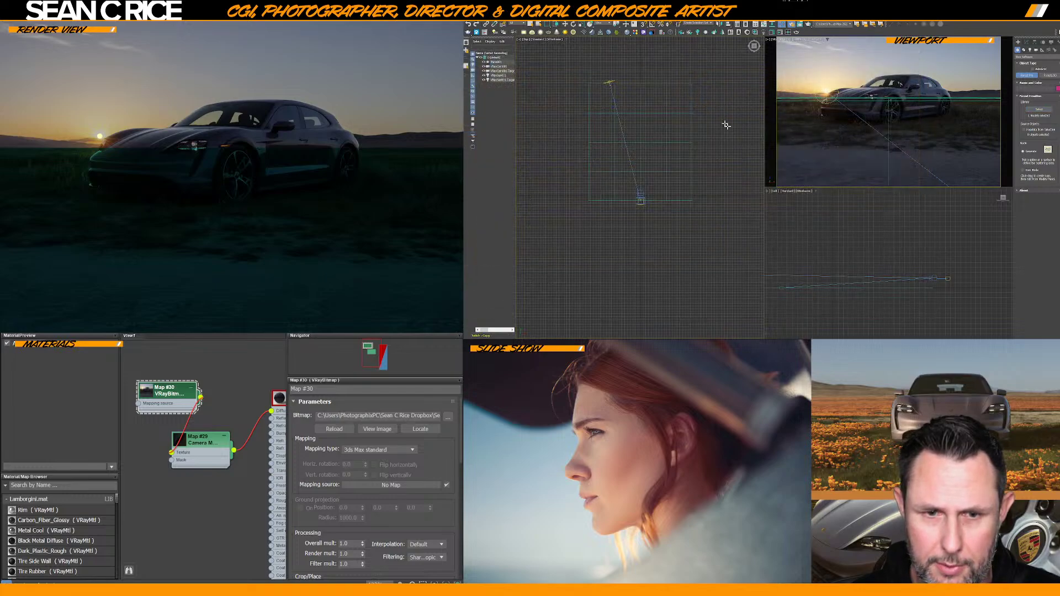
Scatter the poppy forest over the ground plane, accepting the rescale to system units and answering the forest's option prompt
left_click(692, 120)
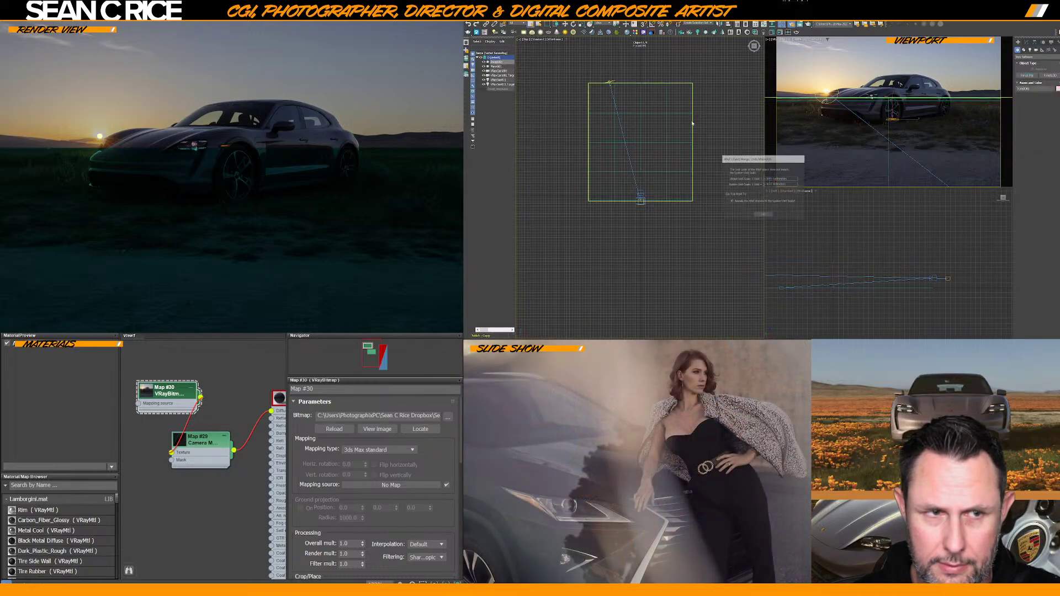
left_click(763, 214)
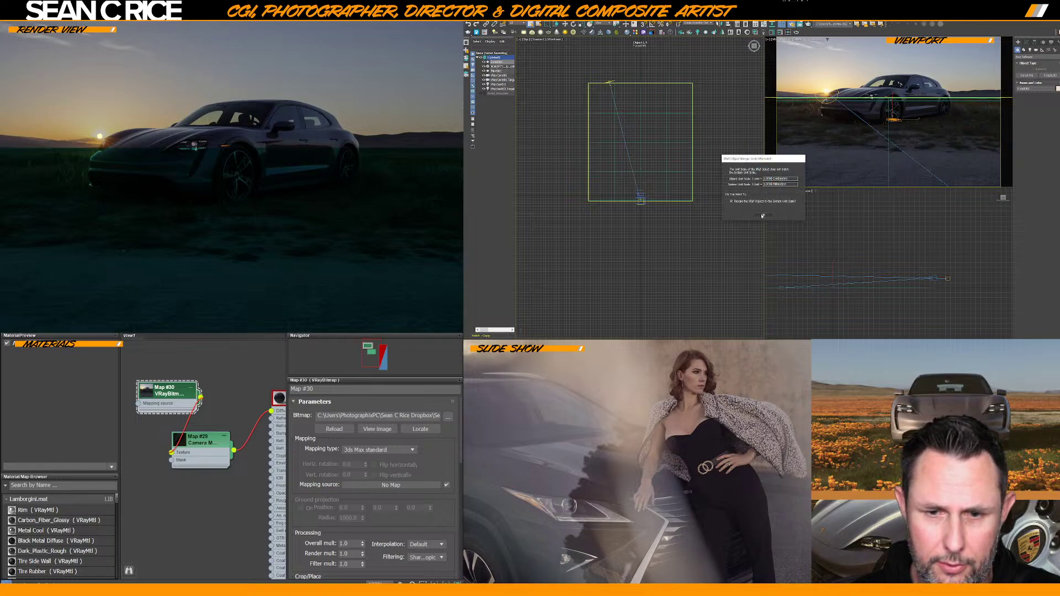
left_click(763, 215)
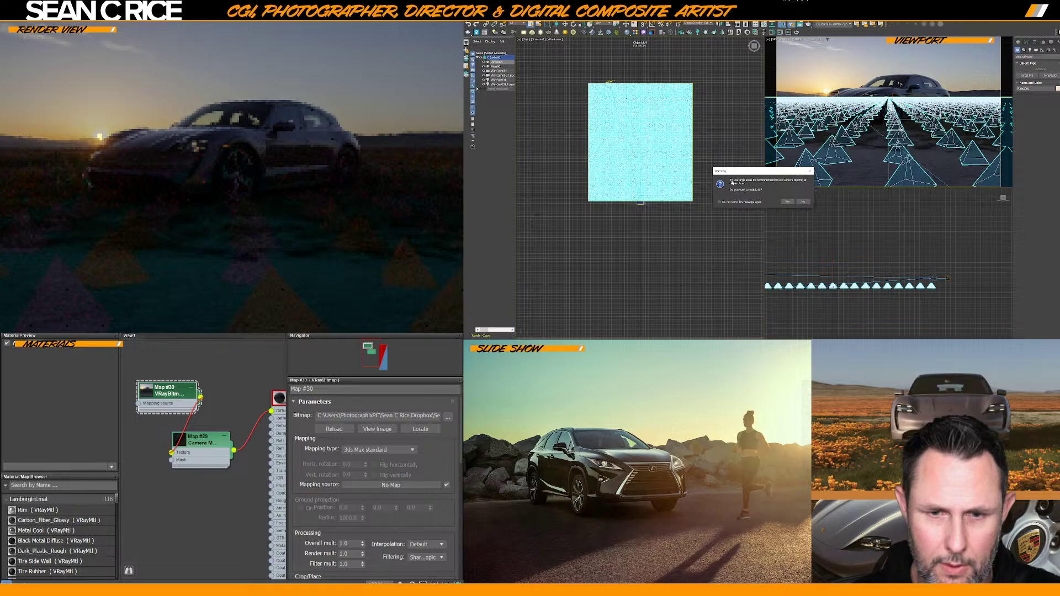
key("Return")
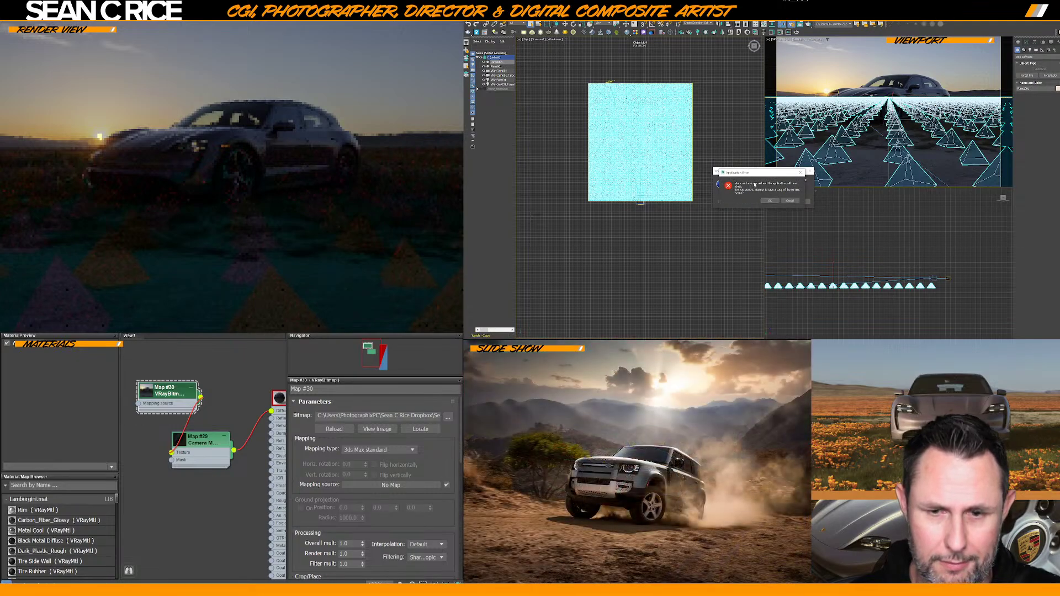
Save a recovery copy of the crashed scene and close the error report without submitting it
left_click(770, 201)
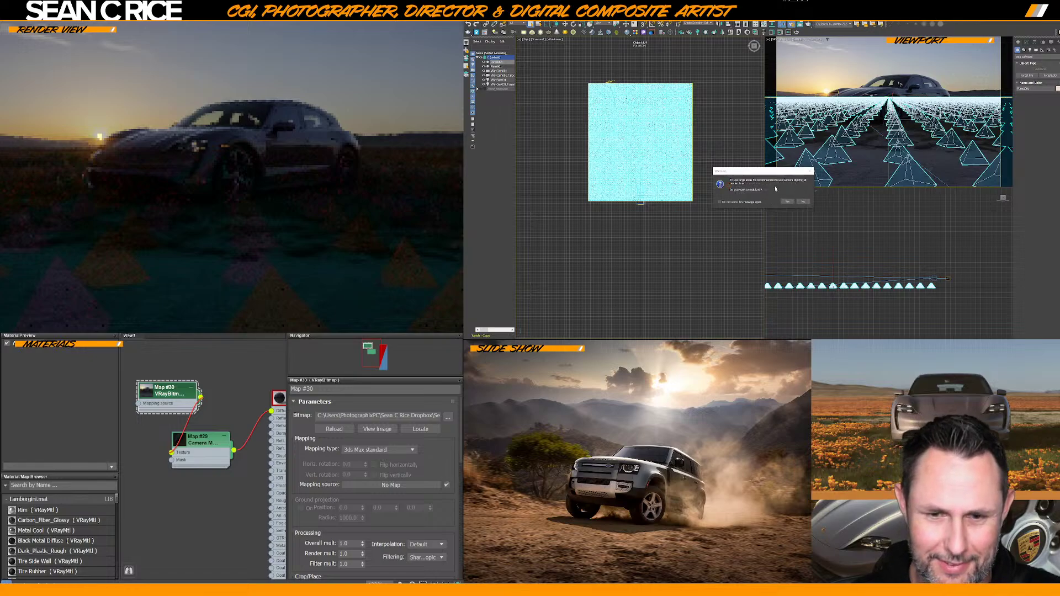
key("Return")
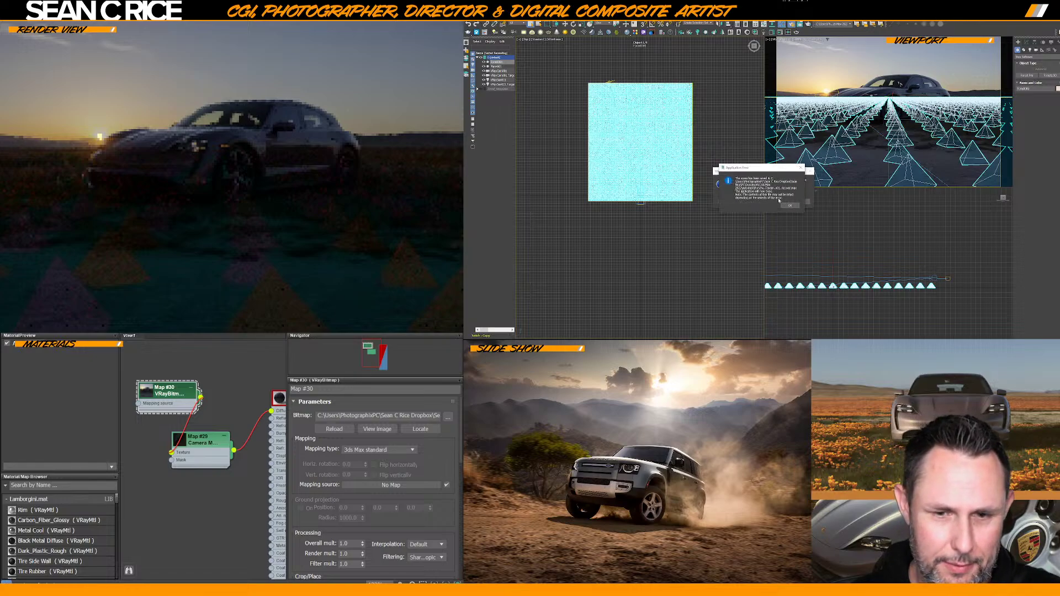
left_click(788, 204)
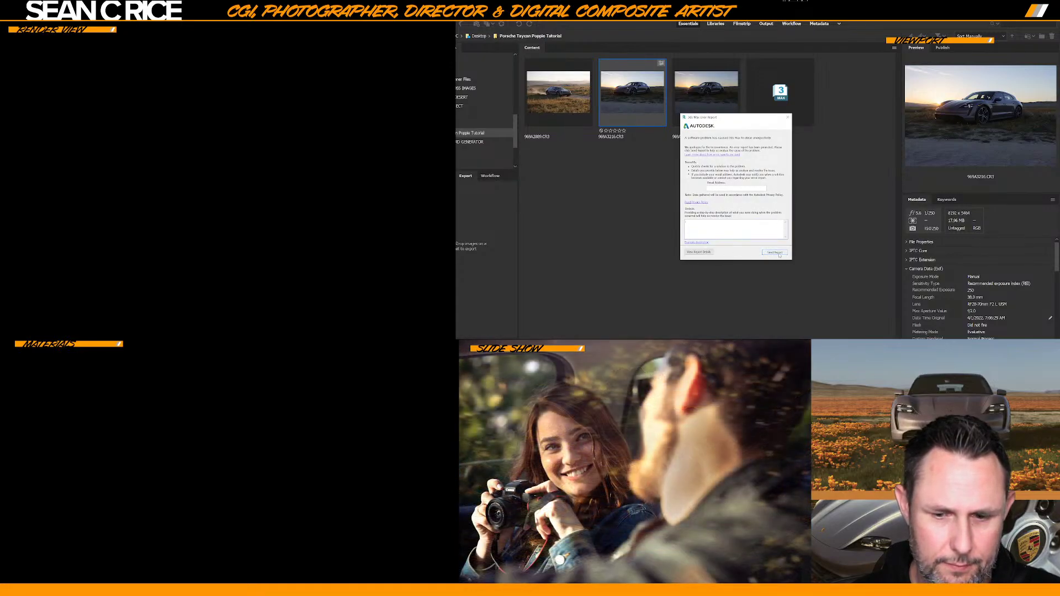
left_click(787, 117)
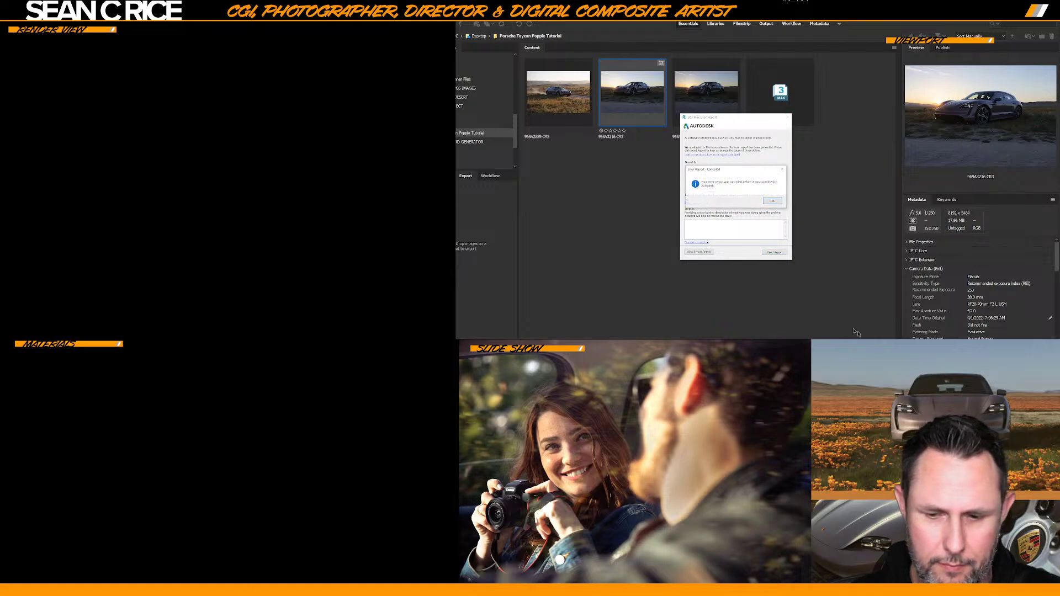
left_click(771, 203)
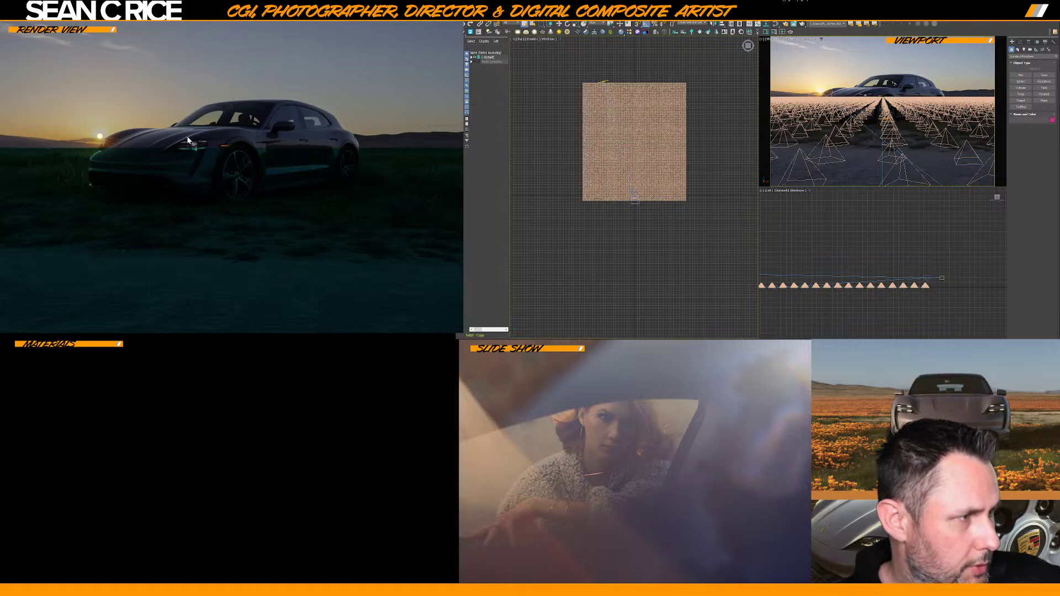
scroll(196, 139, "down", 3)
scroll(202, 137, "up", 3)
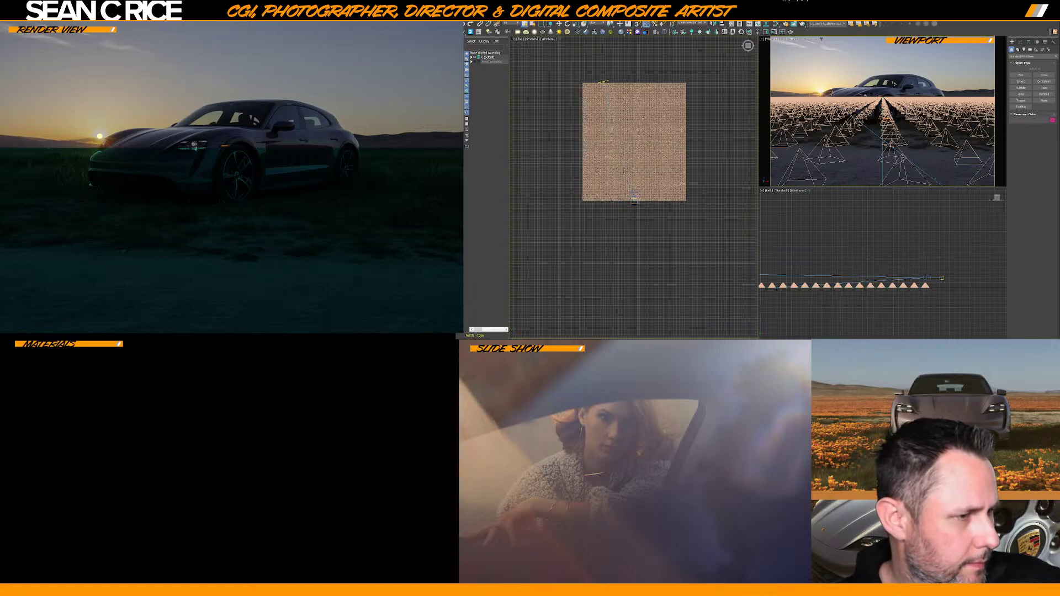
scroll(326, 187, "down", 3)
scroll(325, 190, "up", 3)
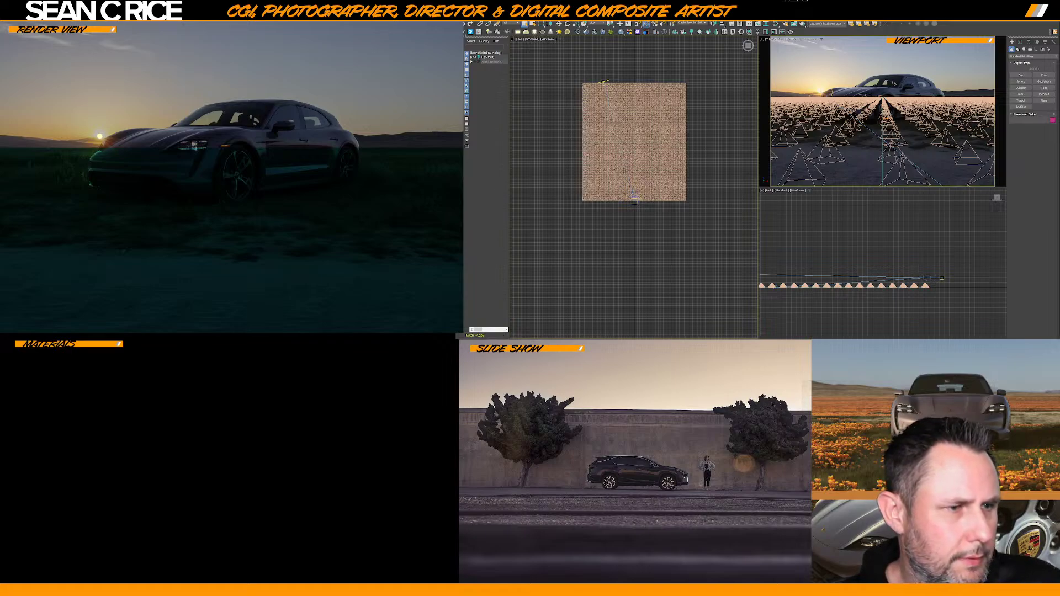
Open the Slate Material Editor and place it below the render view
left_click(920, 19)
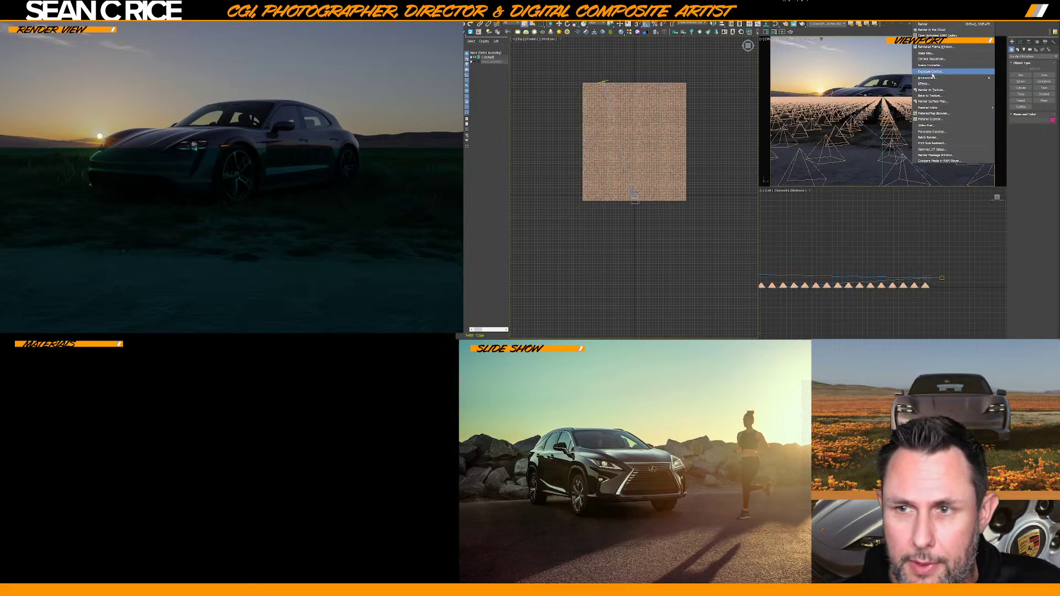
mouse_move(938, 107)
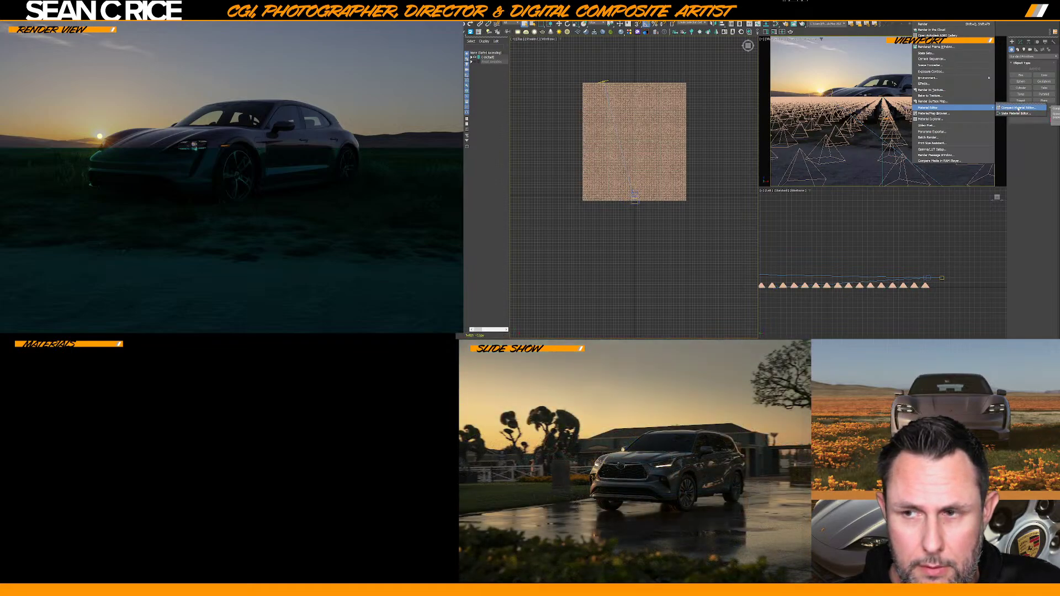
left_click(1016, 113)
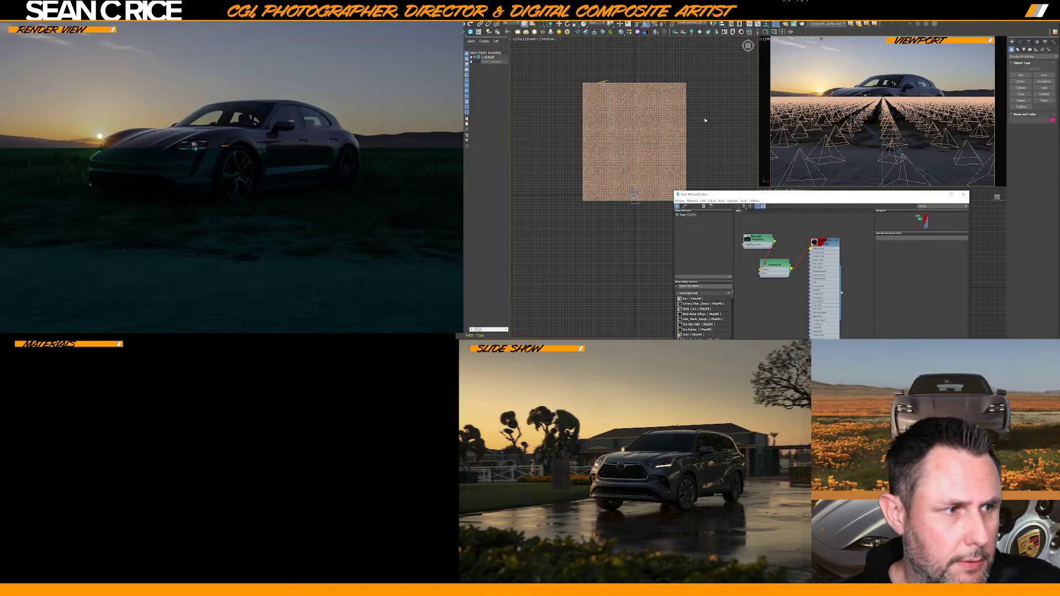
left_click_drag(772, 196, 464, 160)
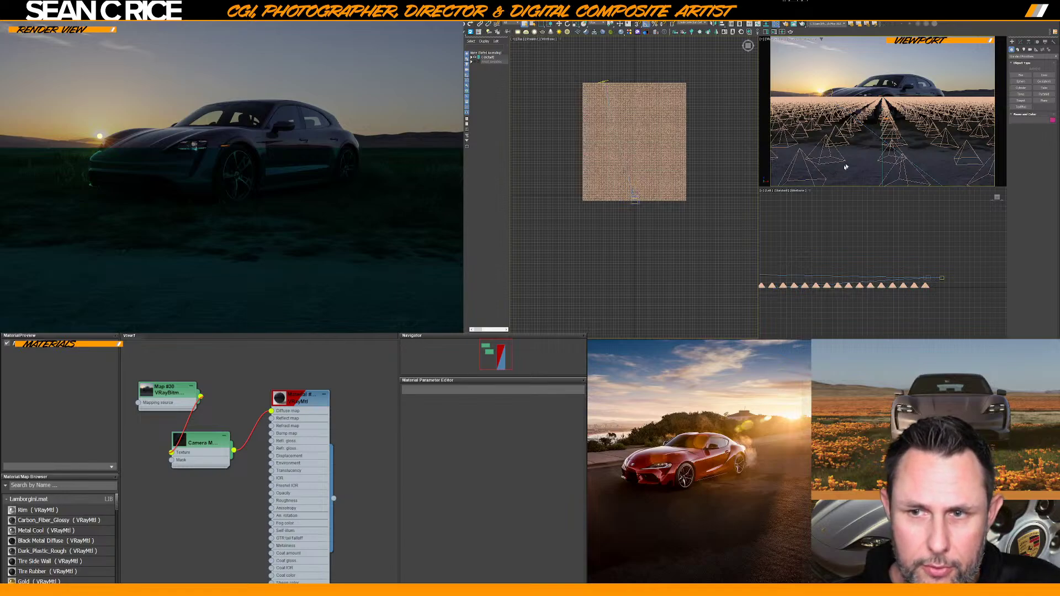
Expand the scene's layer contents and save the recovered Taycan scene to its project folder on the desktop
left_click(472, 58)
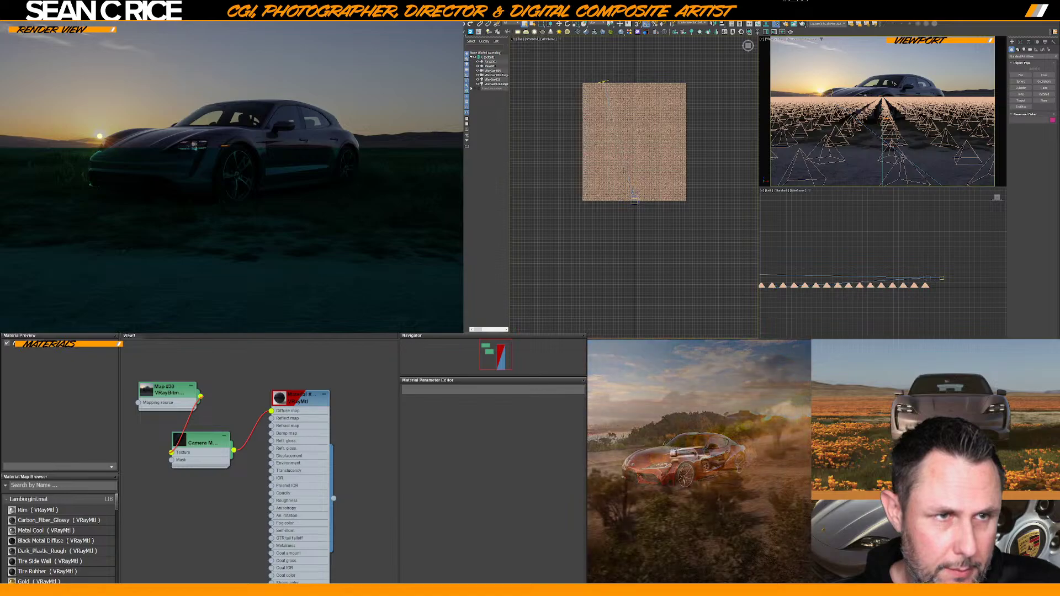
left_click(465, 18)
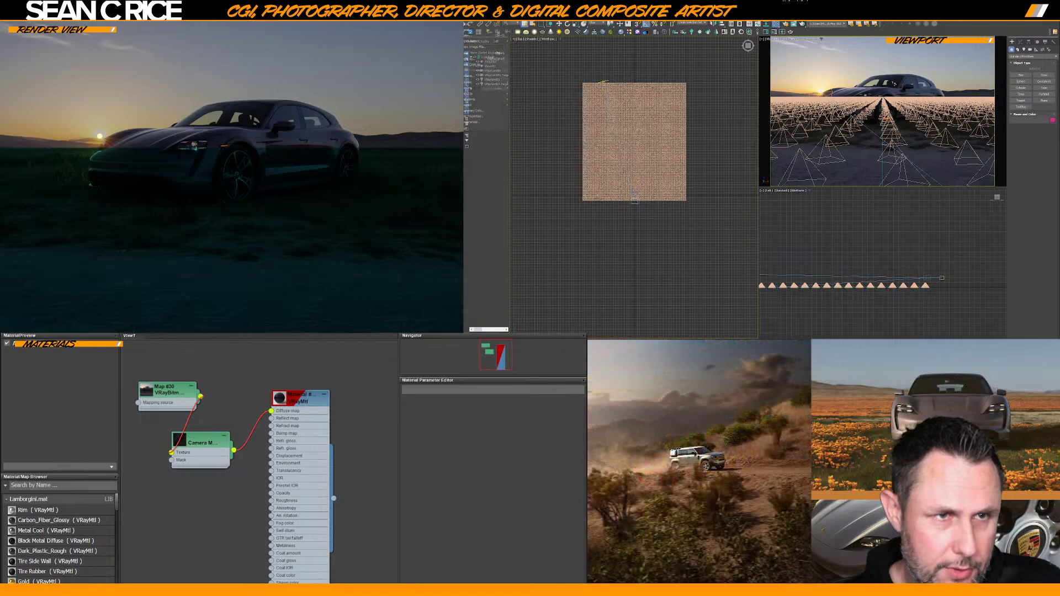
left_click(469, 58)
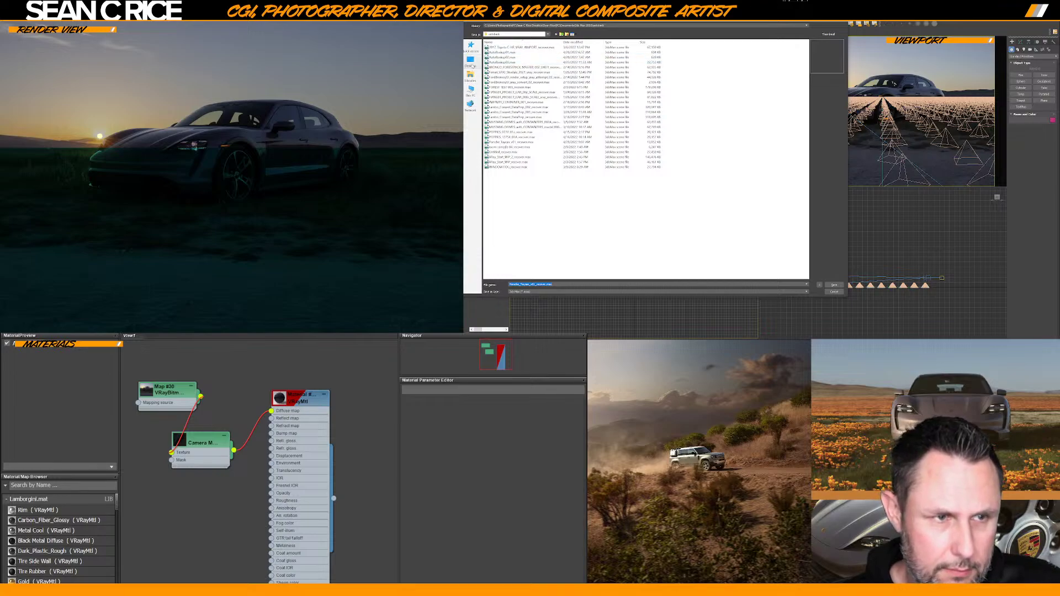
left_click(470, 62)
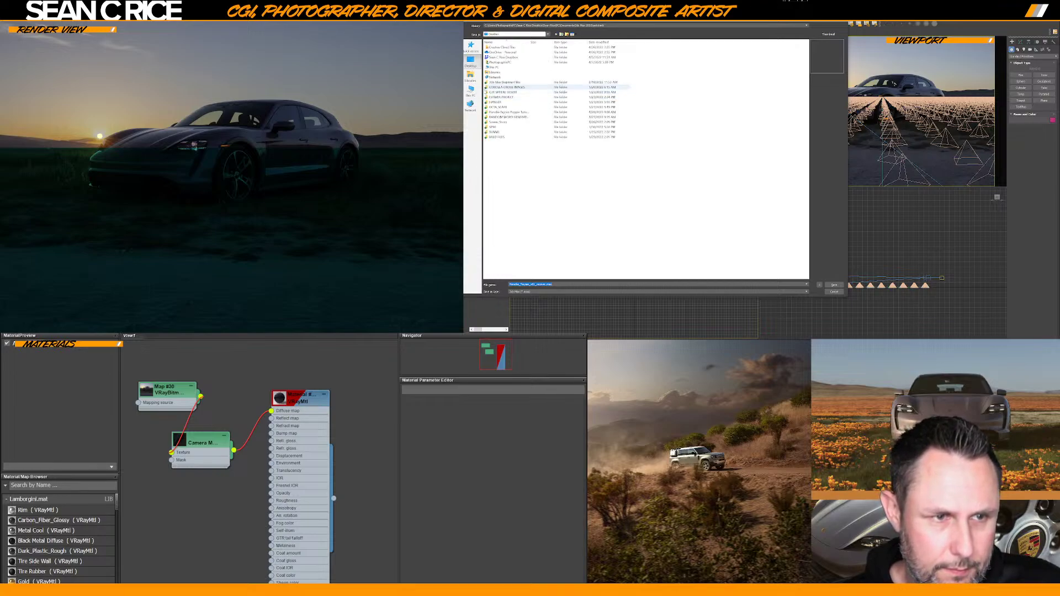
double_click(491, 113)
left_click(503, 54)
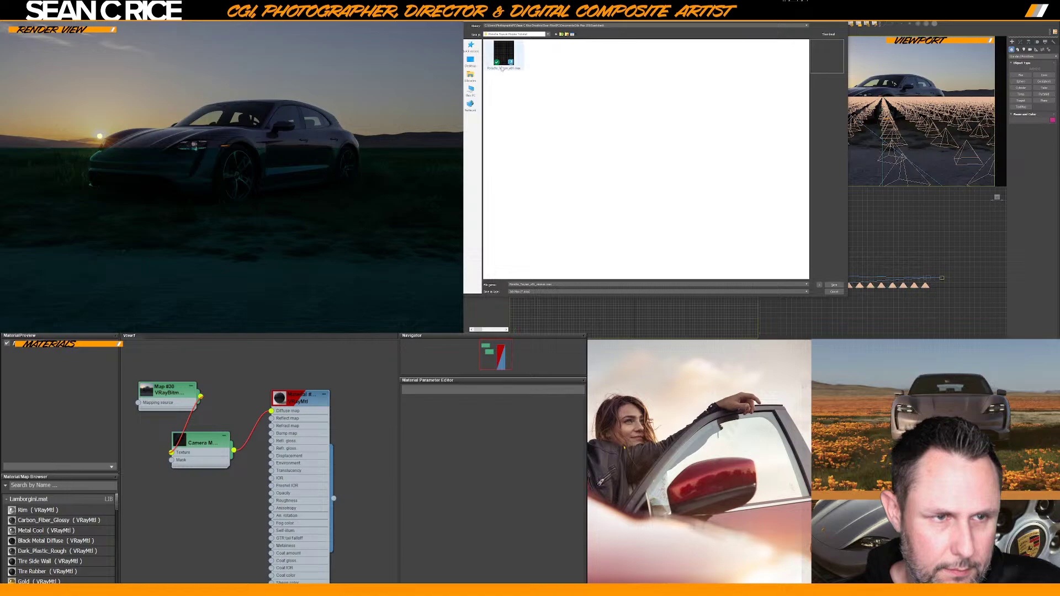
left_click(533, 283)
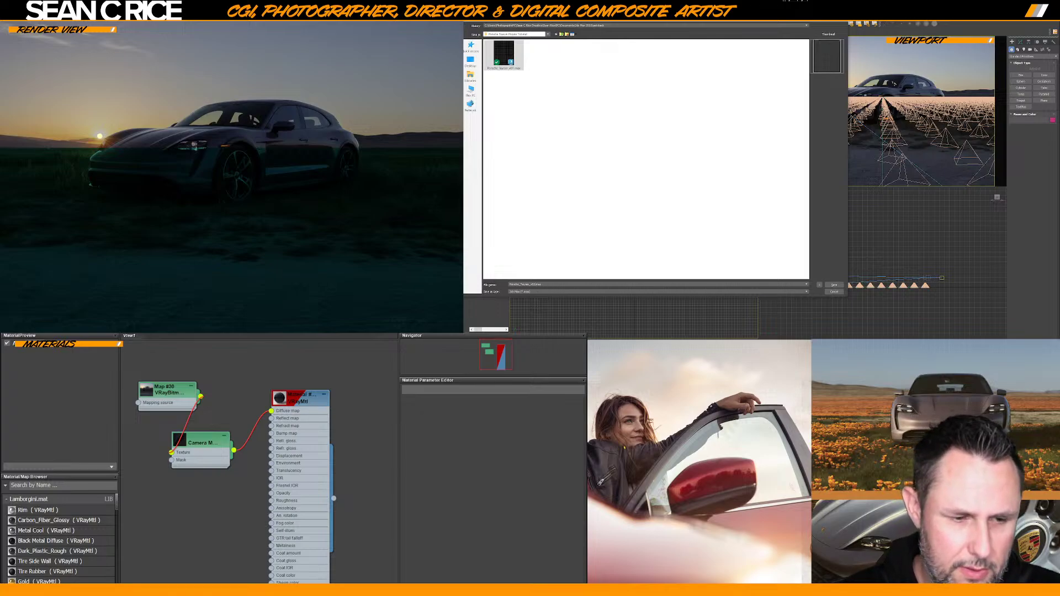
left_click(834, 284)
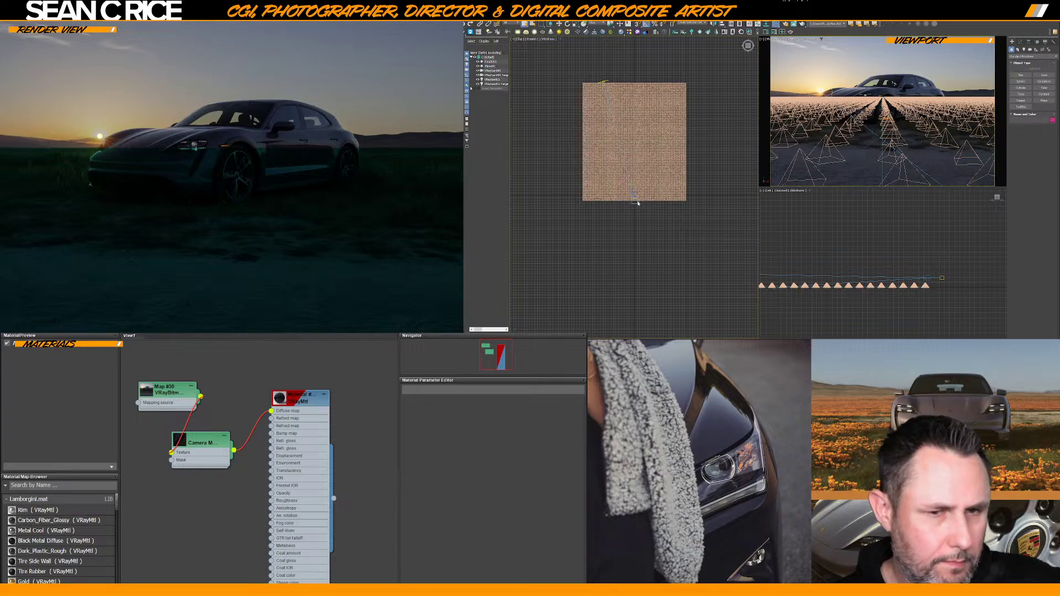
Make the ground plane see-through in its object properties
left_click(609, 132)
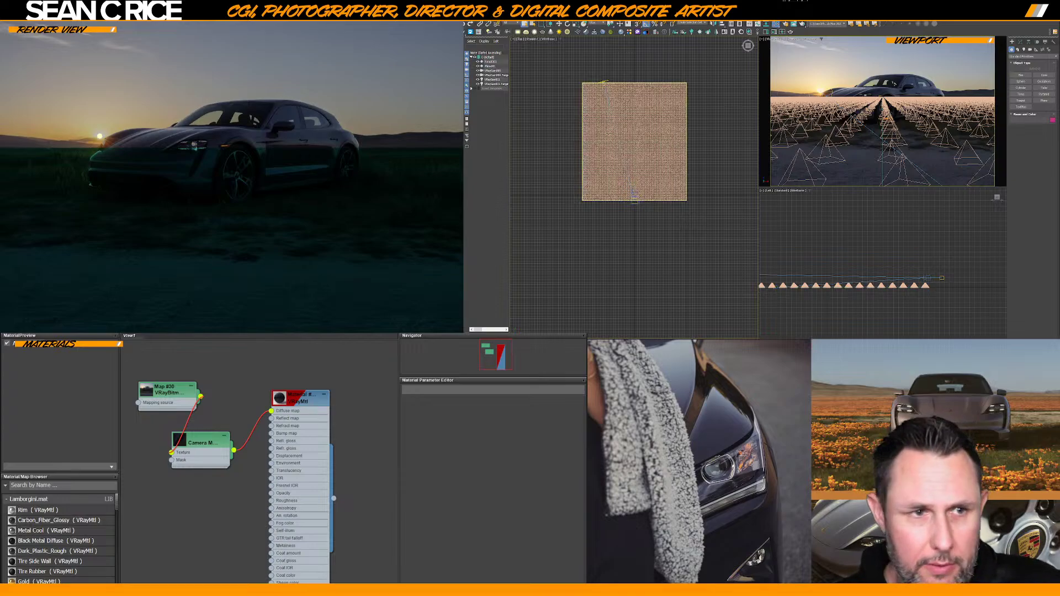
left_click(490, 62)
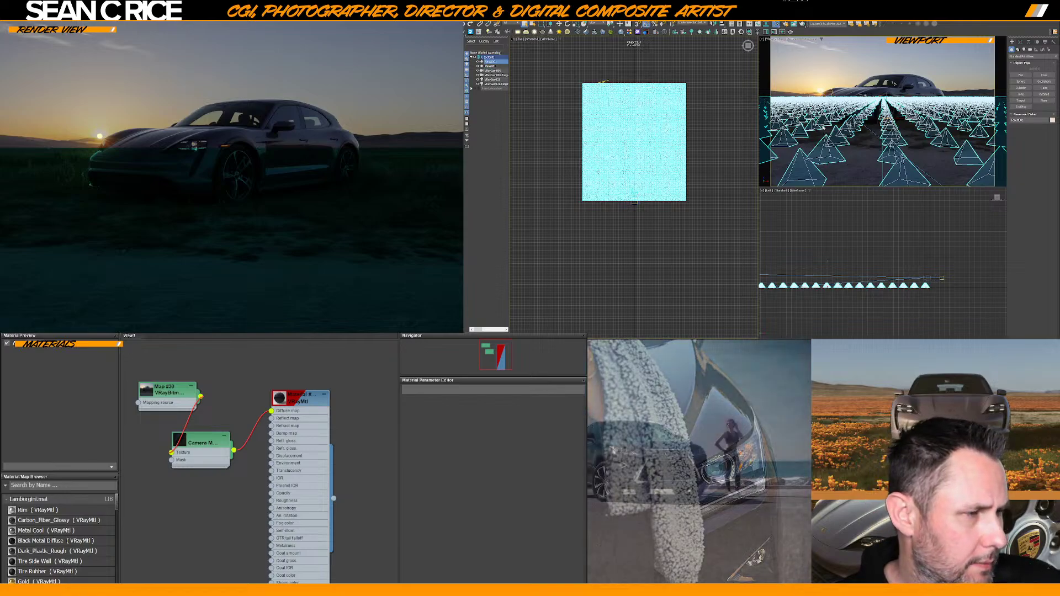
left_click(495, 66)
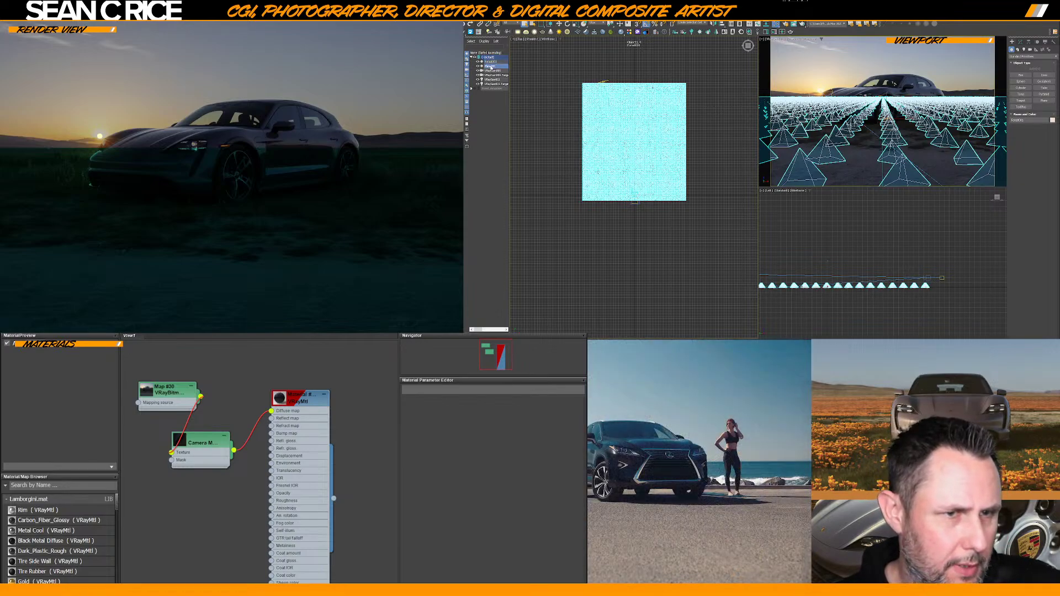
right_click(602, 109)
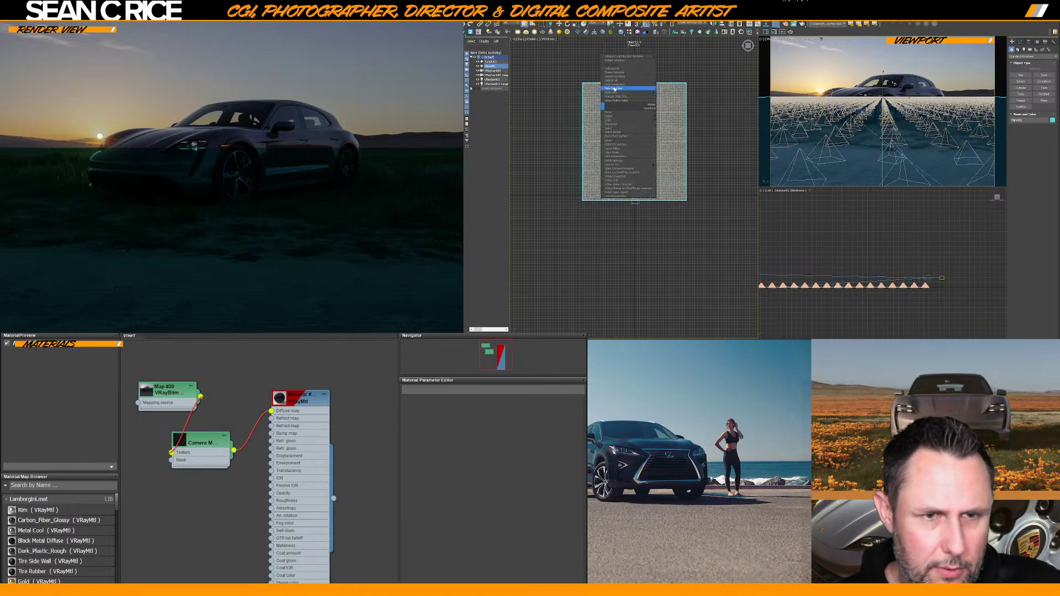
left_click(625, 139)
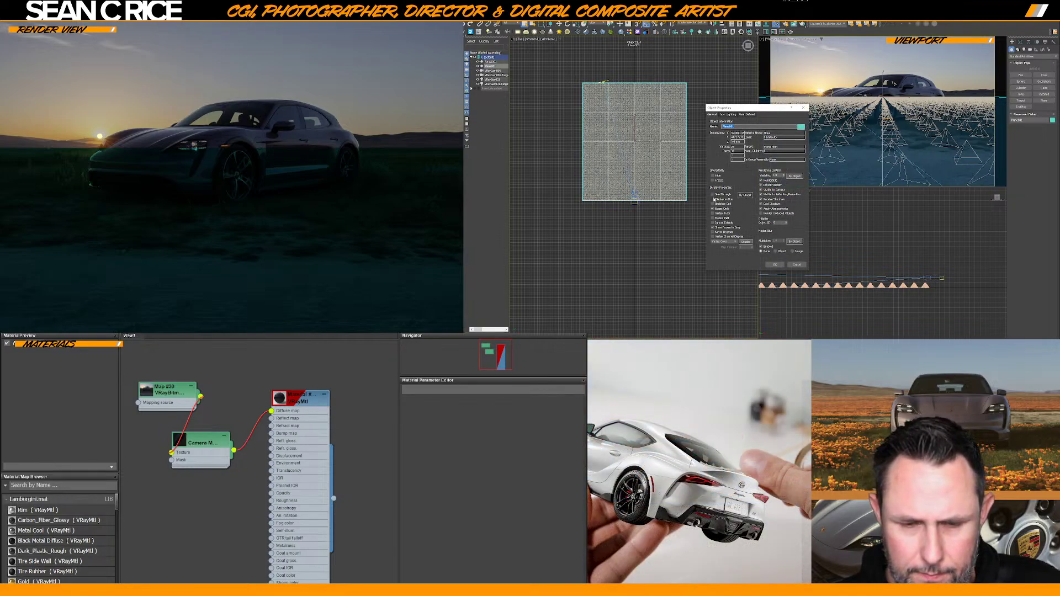
left_click(713, 195)
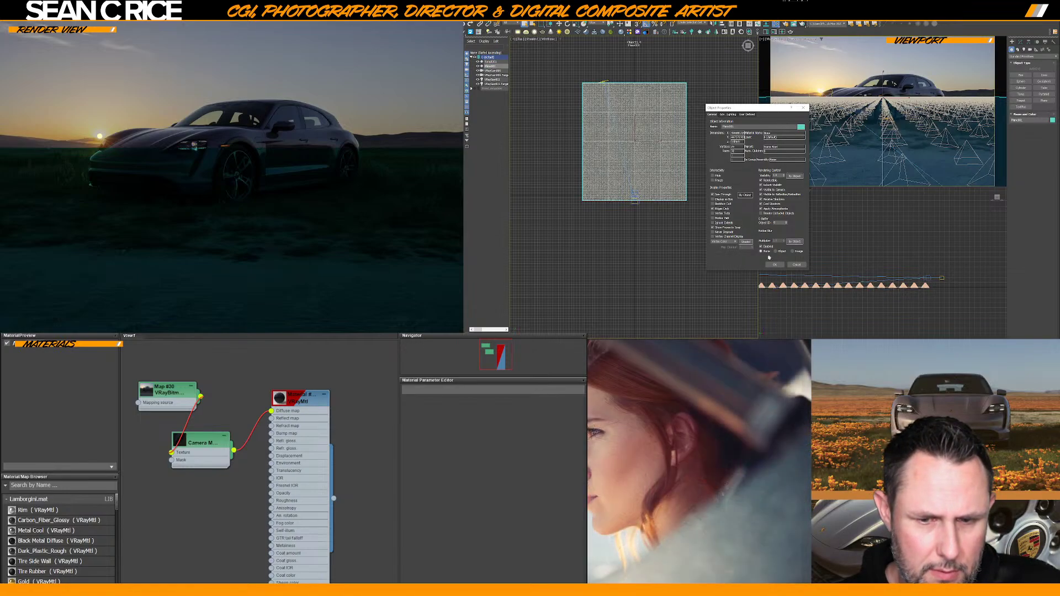
left_click(775, 264)
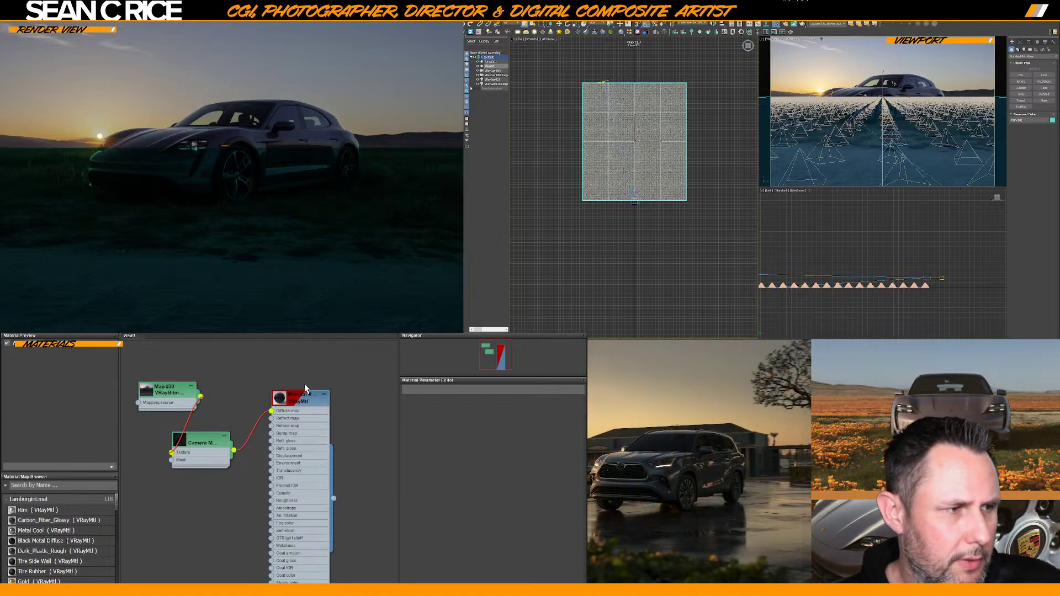
Add a second VRayMtl node to the material graph and arrange it beside the camera-mapped material
left_click_drag(305, 388, 256, 430)
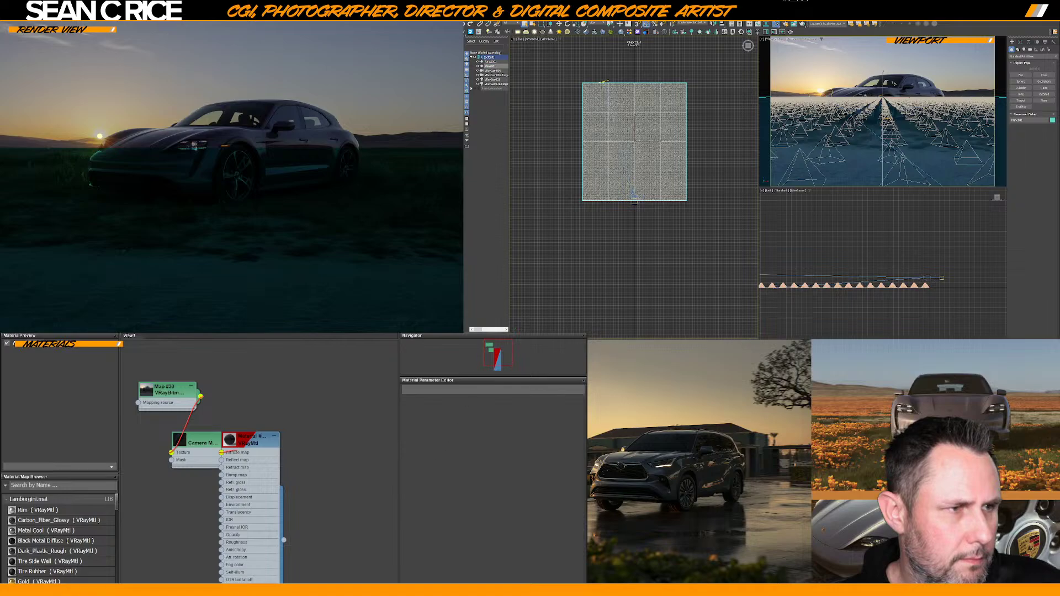
left_click(301, 390)
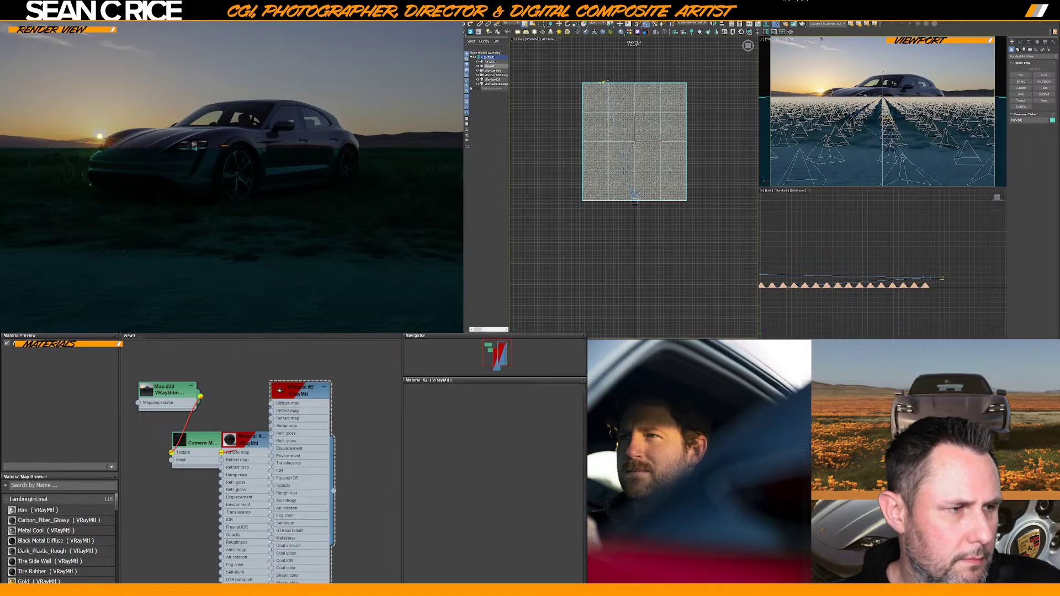
left_click_drag(300, 393, 333, 387)
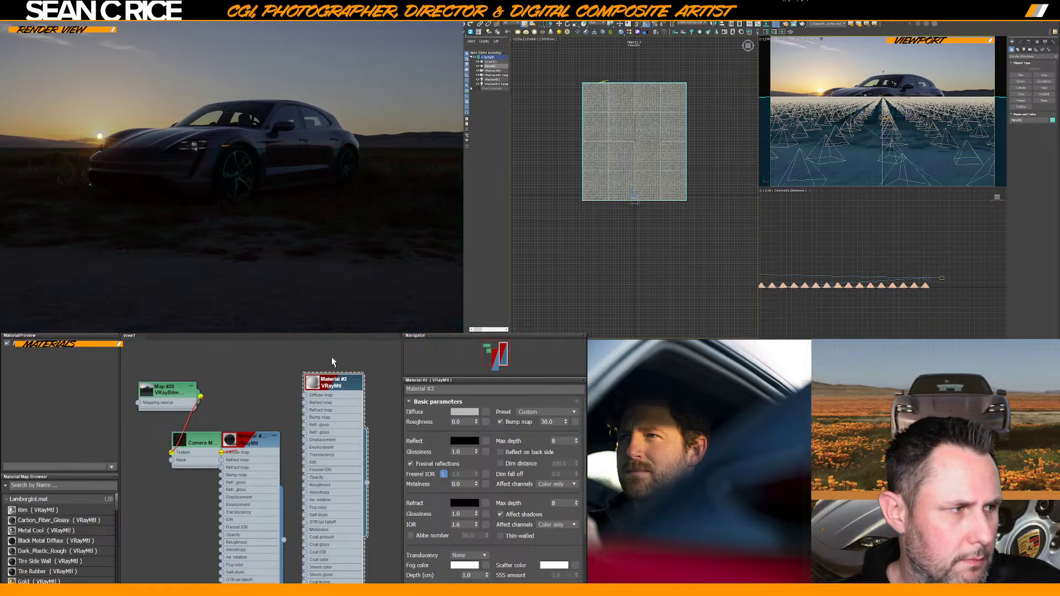
left_click_drag(340, 378, 356, 369)
left_click_drag(250, 446, 283, 428)
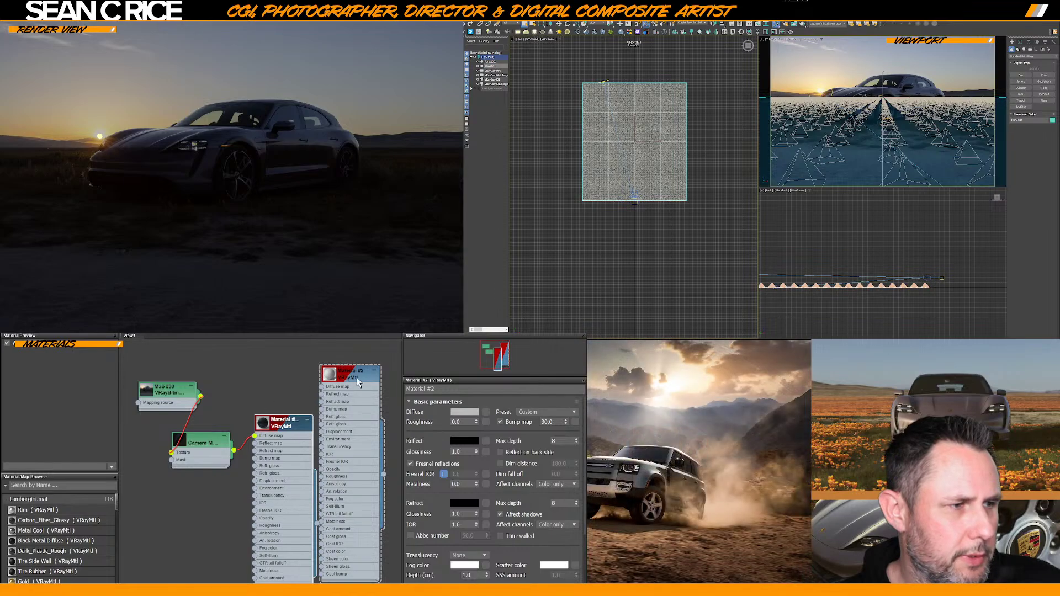
Assign the camera-mapped VRayMtl to the ground plane and check the render, dismissing the Forest Pack warnings
left_click(285, 427)
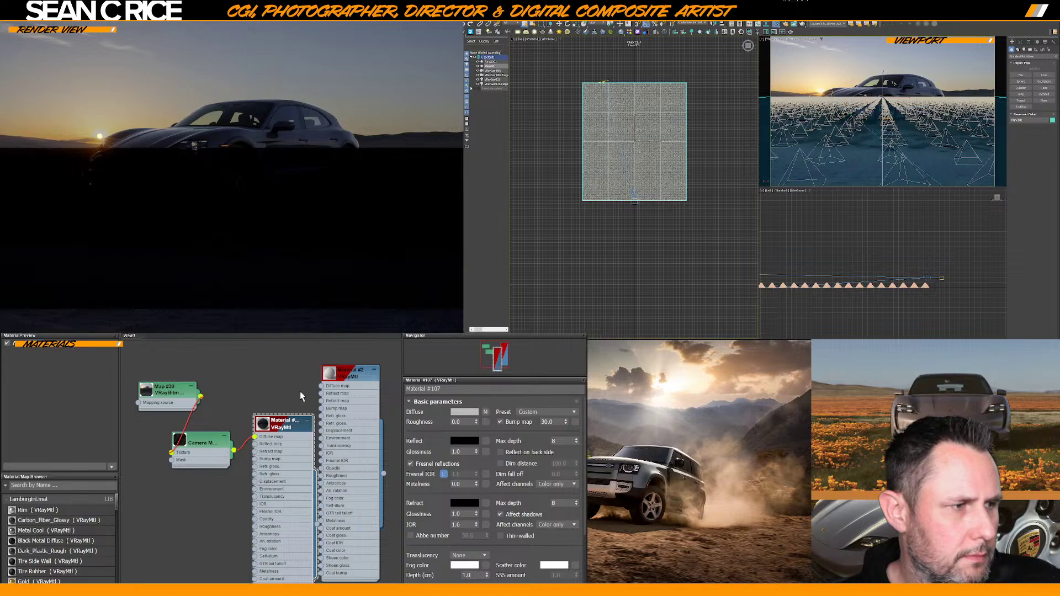
left_click_drag(290, 429, 298, 419)
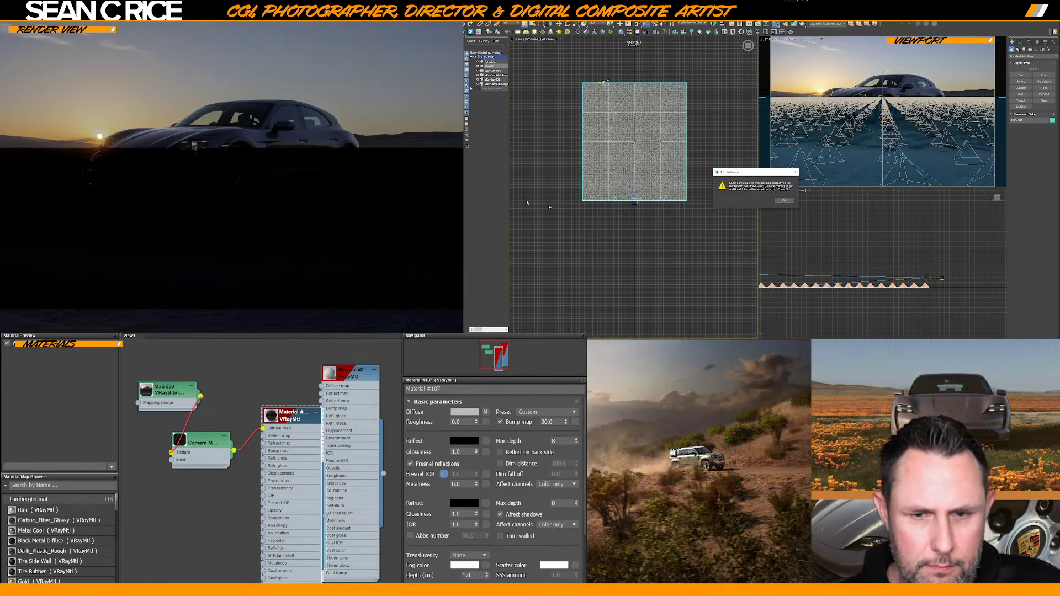
left_click(784, 201)
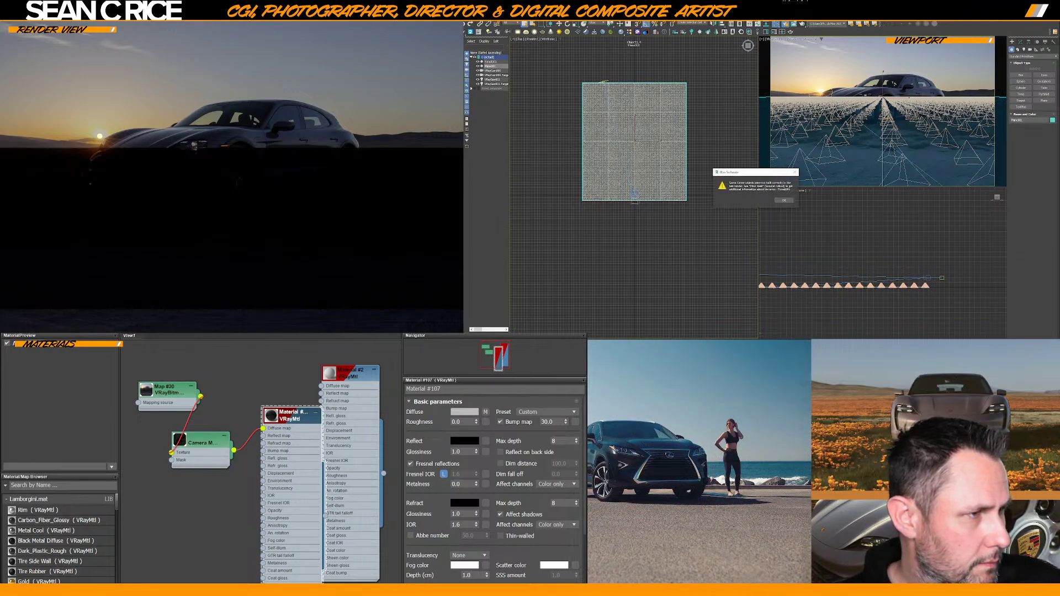
left_click(783, 200)
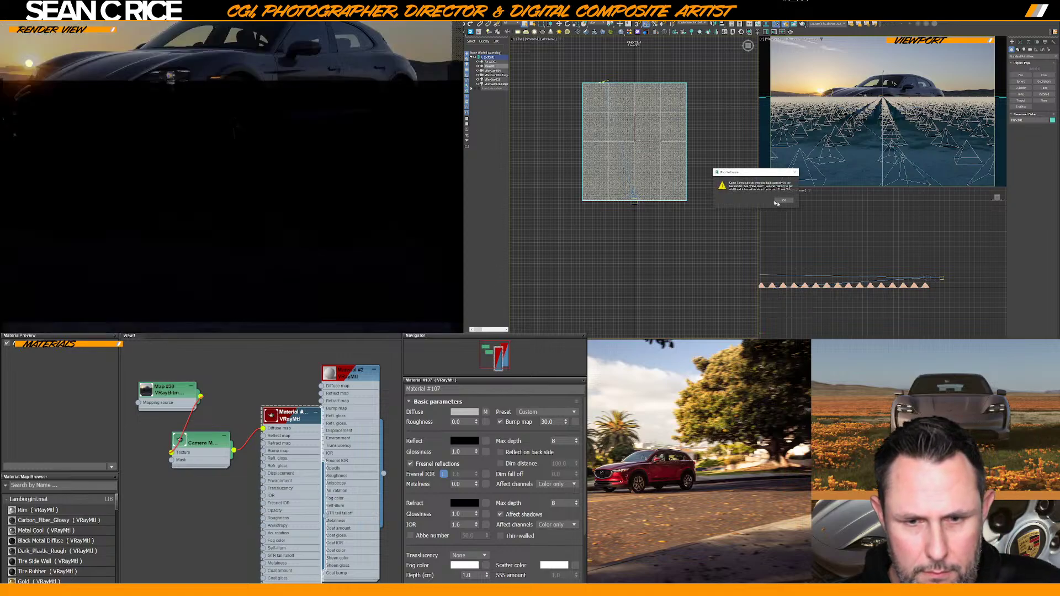
left_click(779, 202)
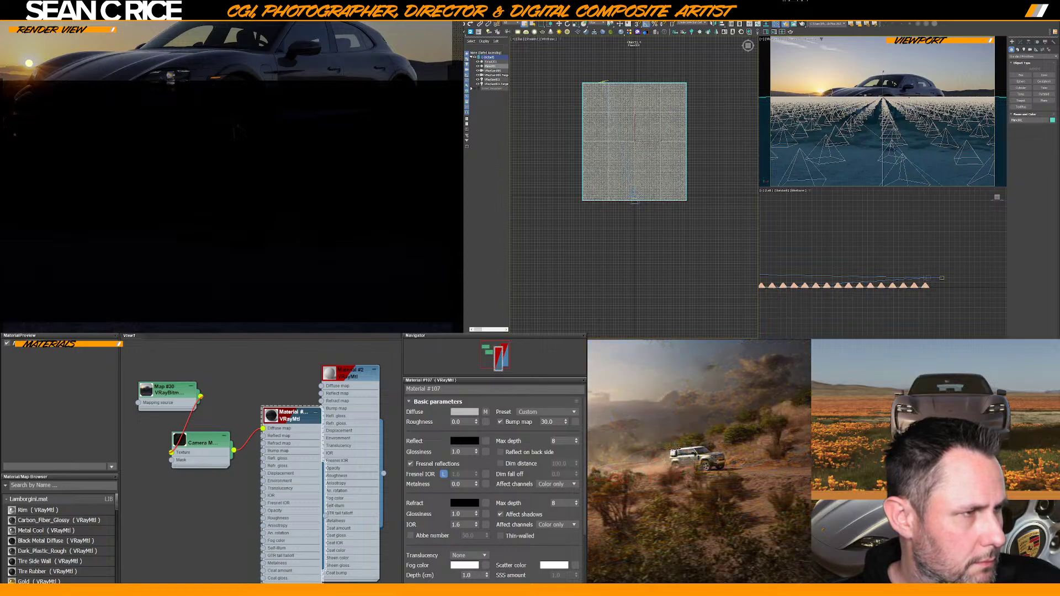
scroll(329, 129, "down", 3)
scroll(237, 150, "up", 3)
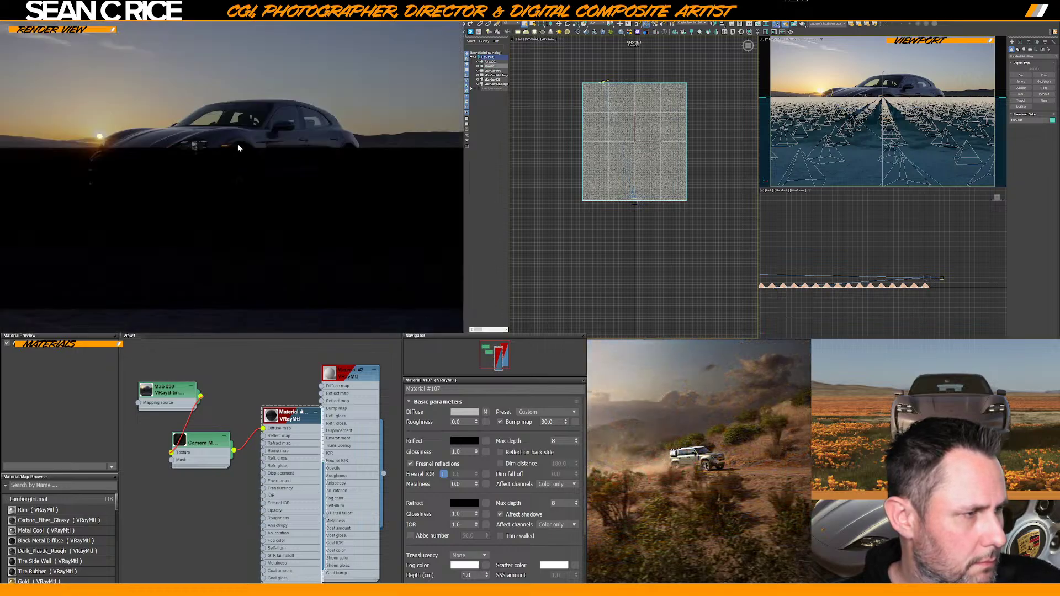
Try switching the ground plane's Renderable property off and back on in its object properties
left_click(661, 71)
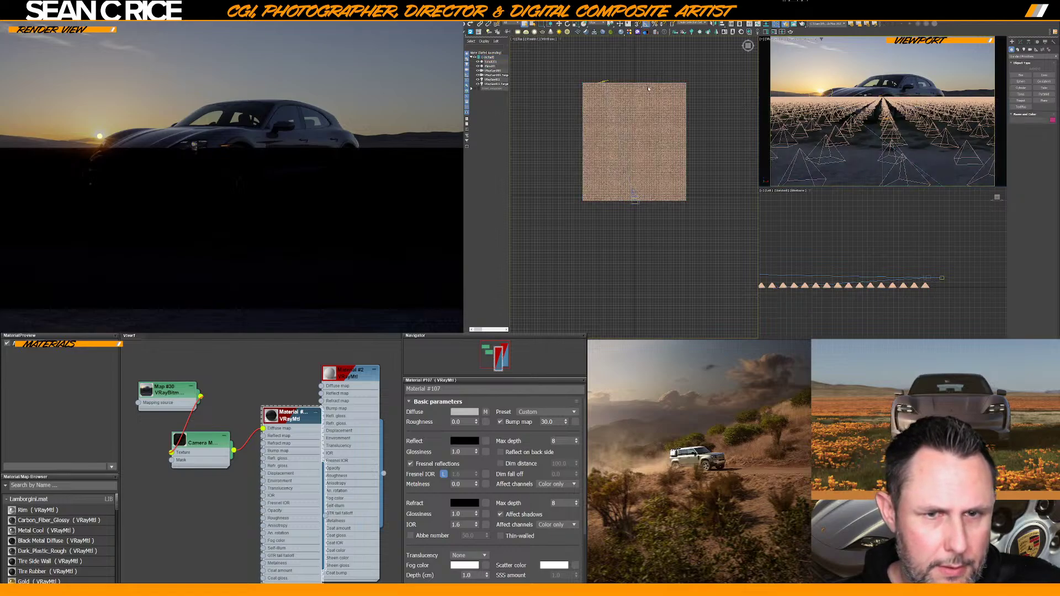
left_click(490, 66)
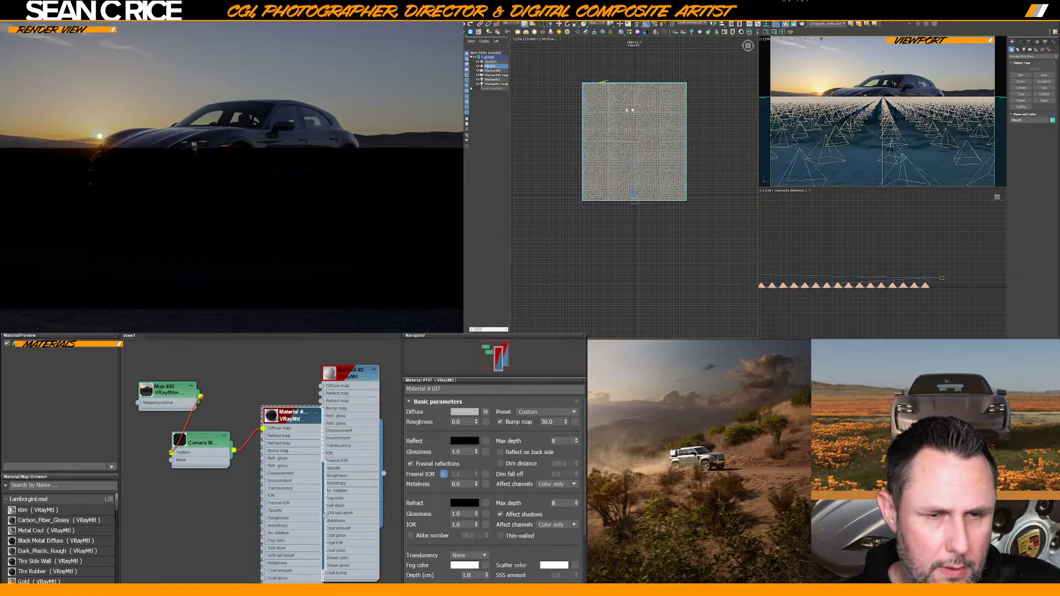
right_click(647, 99)
left_click(659, 137)
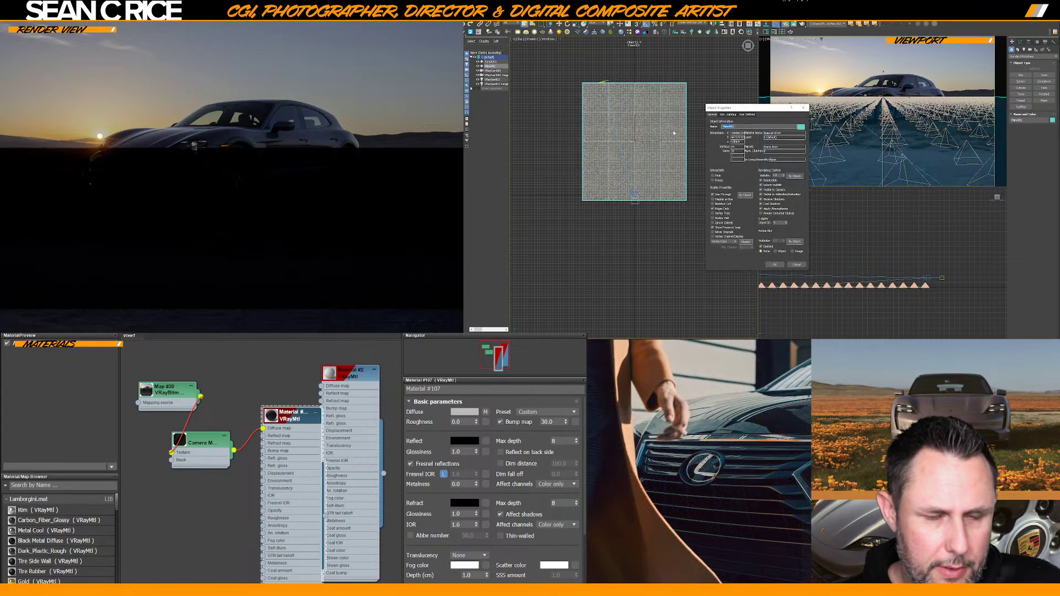
left_click(761, 181)
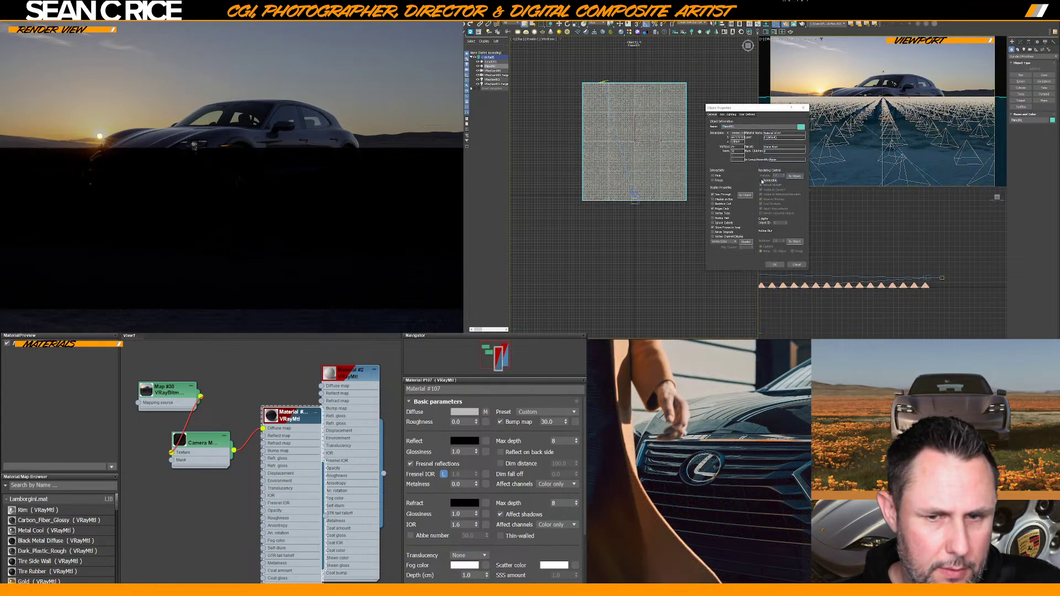
left_click(762, 181)
left_click(775, 265)
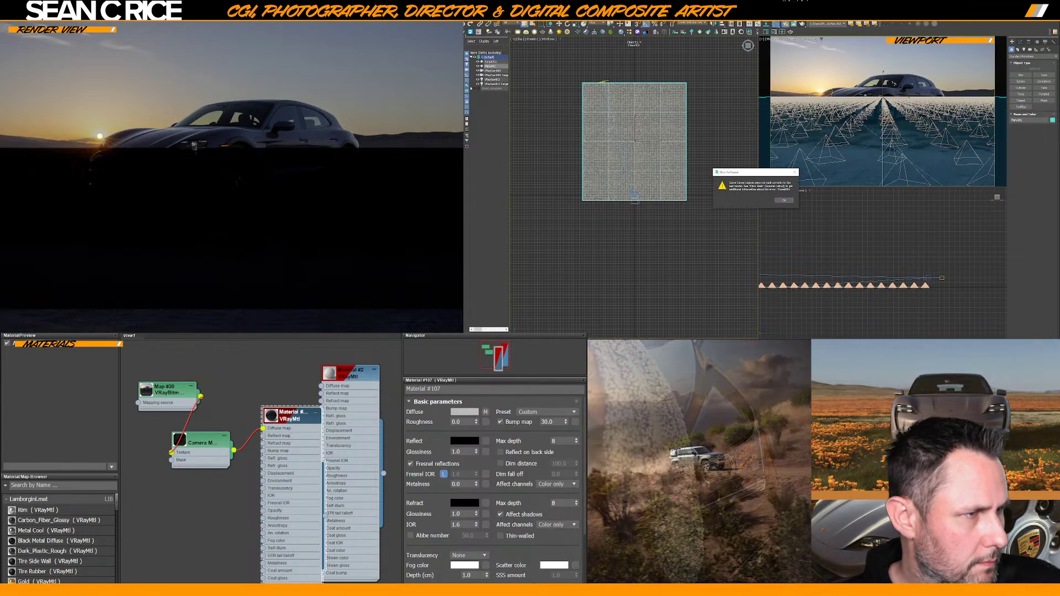
Dismiss the Forest Pack warnings and examine the ground area around the car in the render
left_click(783, 200)
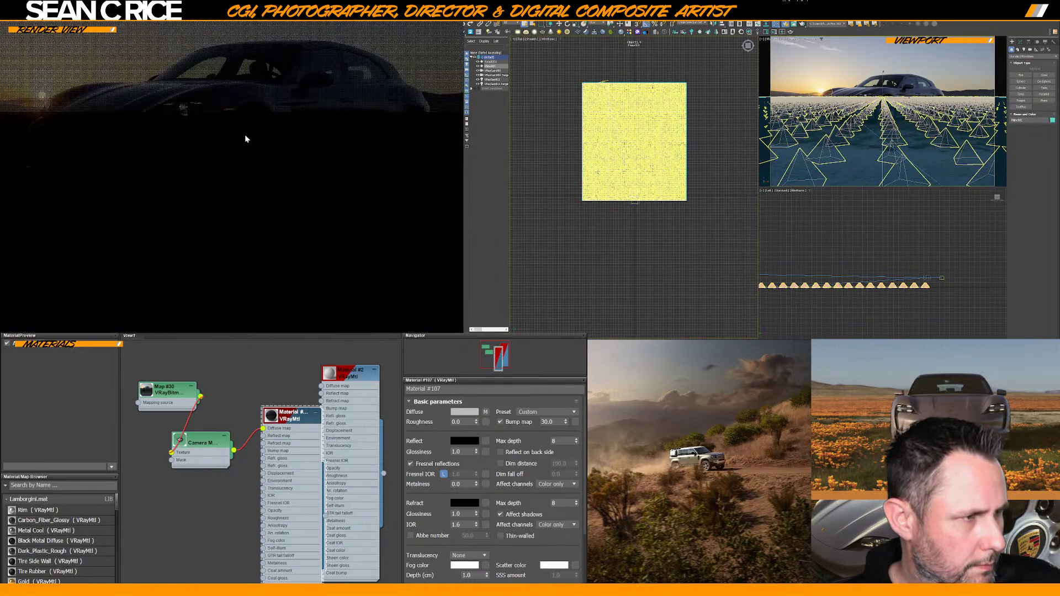
scroll(244, 133, "down", 2)
scroll(246, 133, "up", 2)
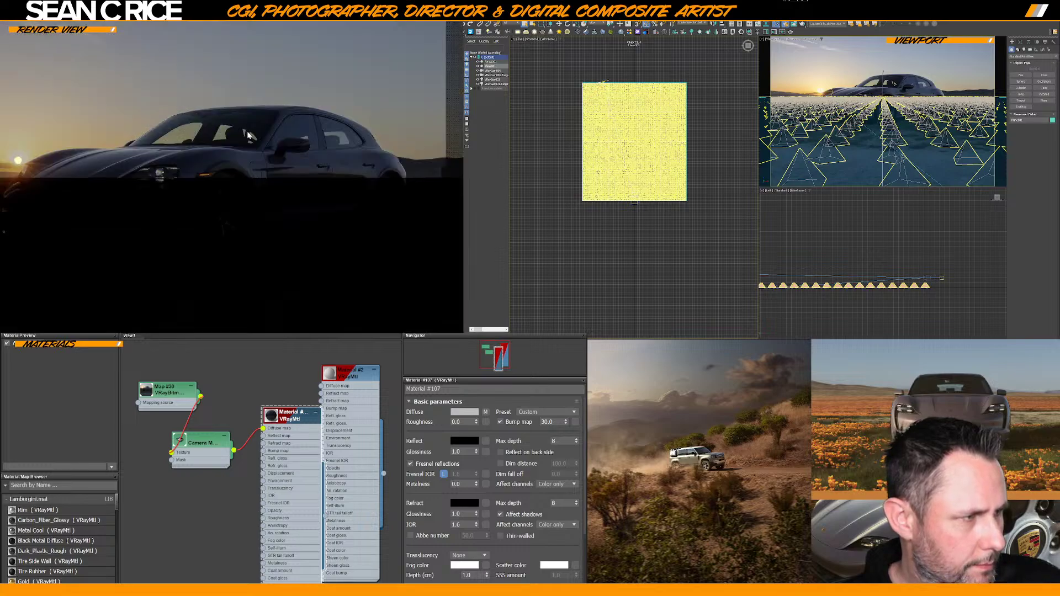
scroll(247, 133, "down", 2)
scroll(249, 134, "up", 2)
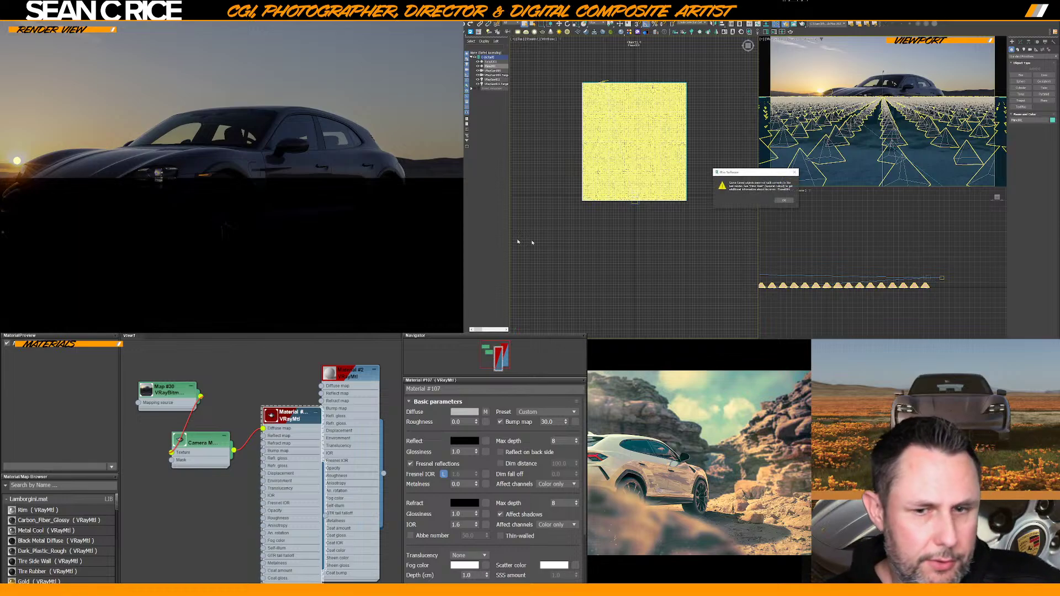
left_click(784, 200)
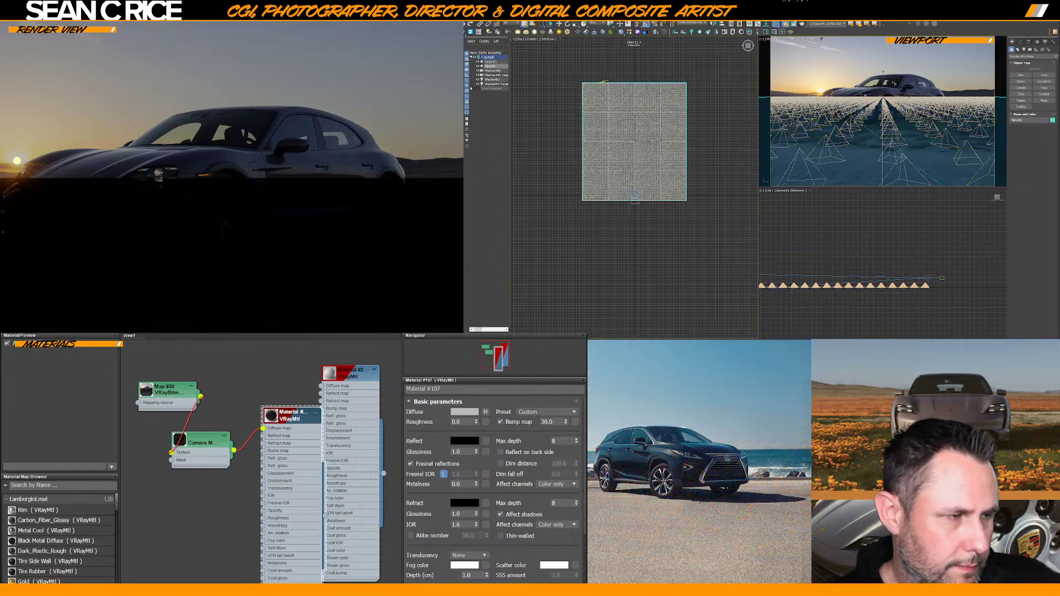
scroll(236, 166, "up", 3)
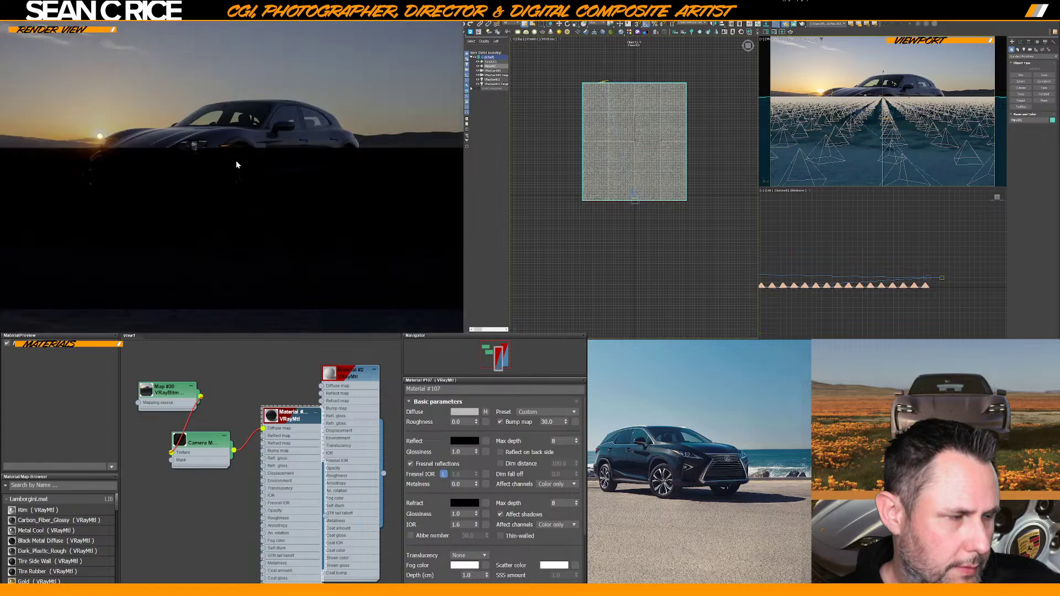
left_click(619, 74)
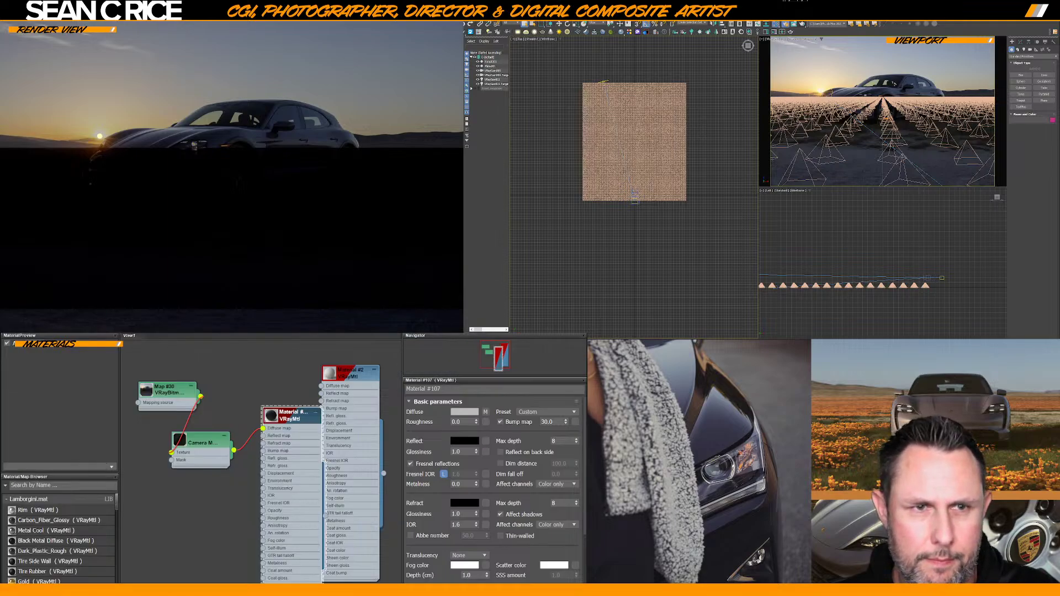
Open the environment settings and assign the backplate VRayBitmap map to the environment background
left_click(920, 16)
mouse_move(939, 108)
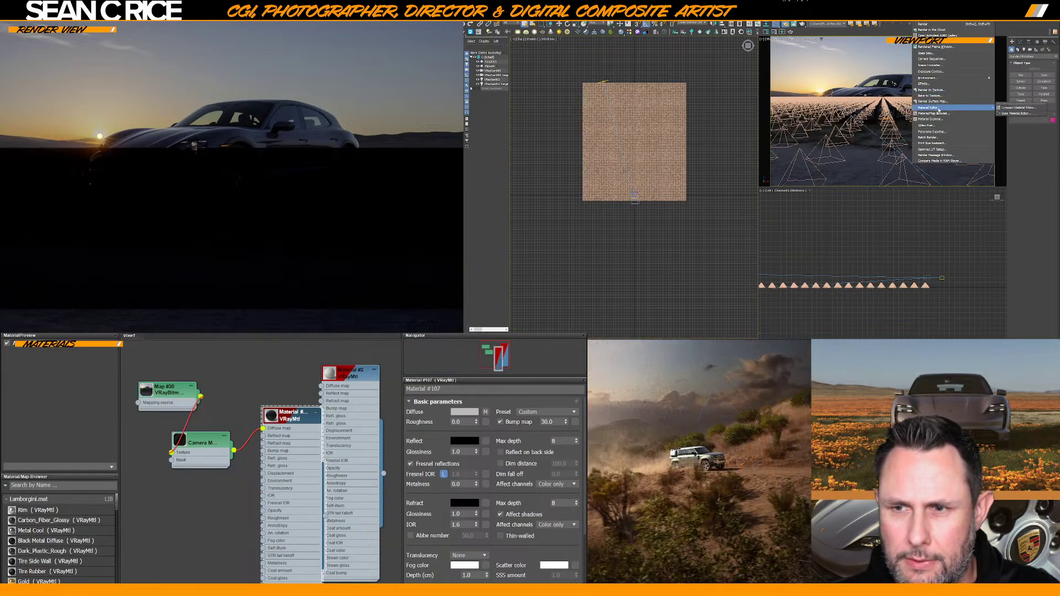
left_click(932, 78)
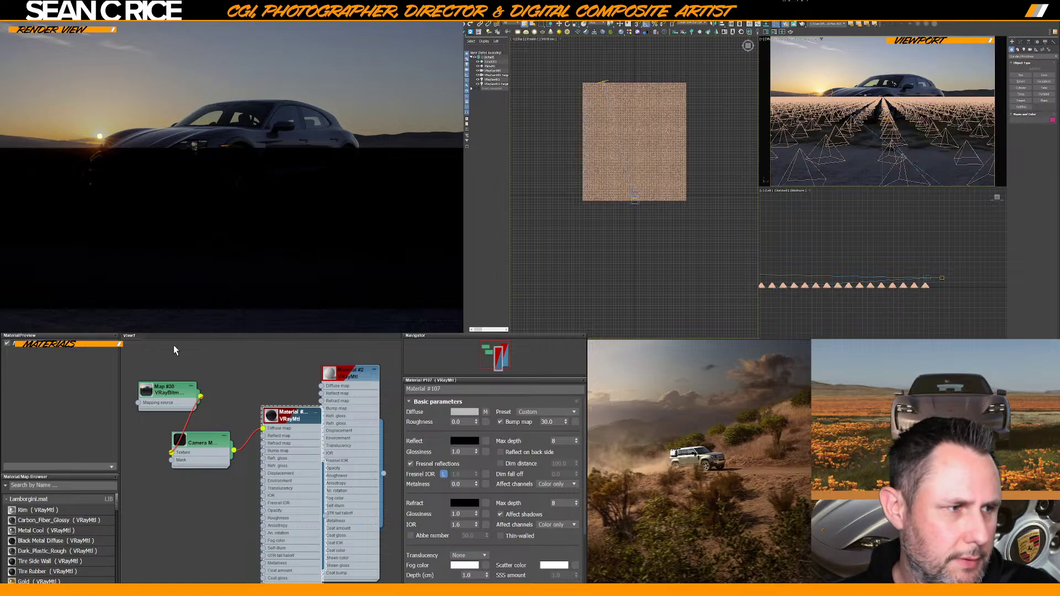
left_click_drag(262, 412, 304, 340)
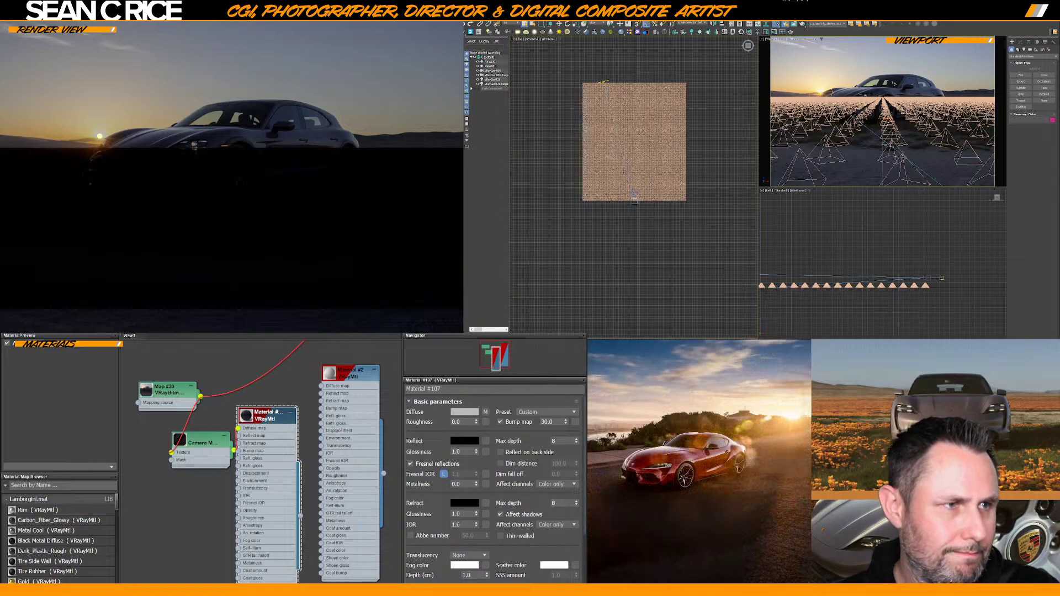
left_click(529, 363)
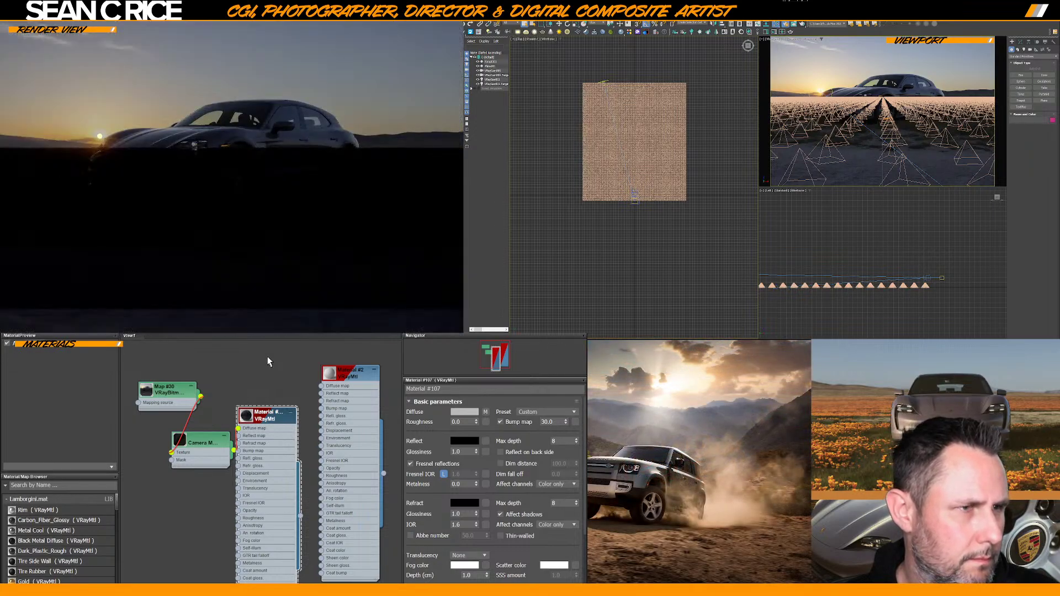
Rearrange the VRayBitmap, Camera Map and VRayMtl nodes so the camera-mapped material chain is clearly spaced in the graph
left_click_drag(151, 394, 126, 394)
left_click_drag(198, 442, 172, 435)
left_click_drag(273, 415, 249, 415)
left_click_drag(276, 518, 397, 405)
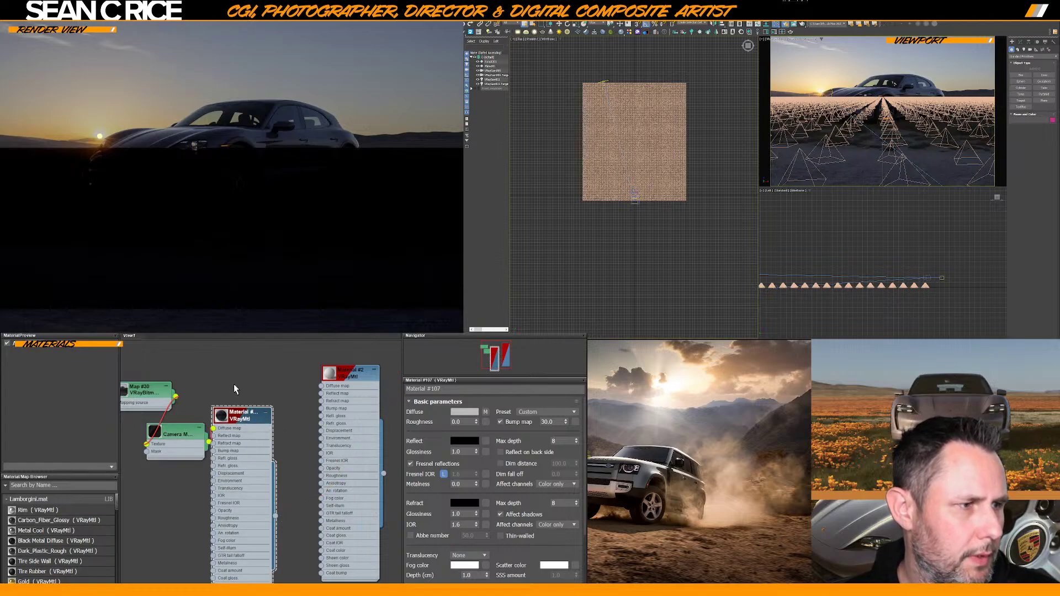
left_click_drag(232, 416, 256, 423)
left_click_drag(185, 430, 193, 430)
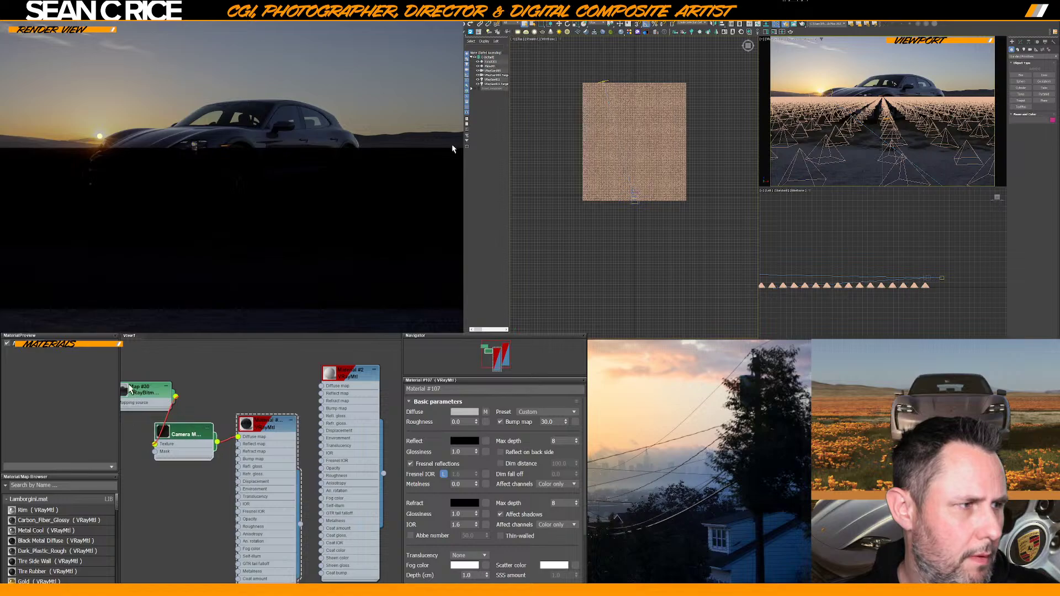
left_click_drag(131, 390, 130, 373)
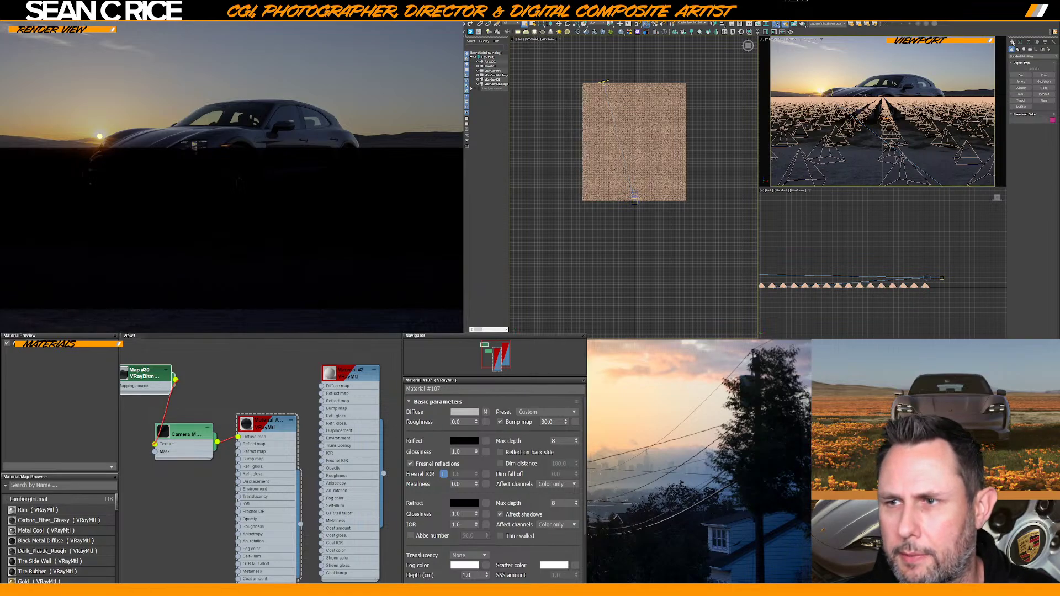
Draw a second plane over the scatter area in the top view and try to set it as the Forest Pack object's surface
left_click(1044, 101)
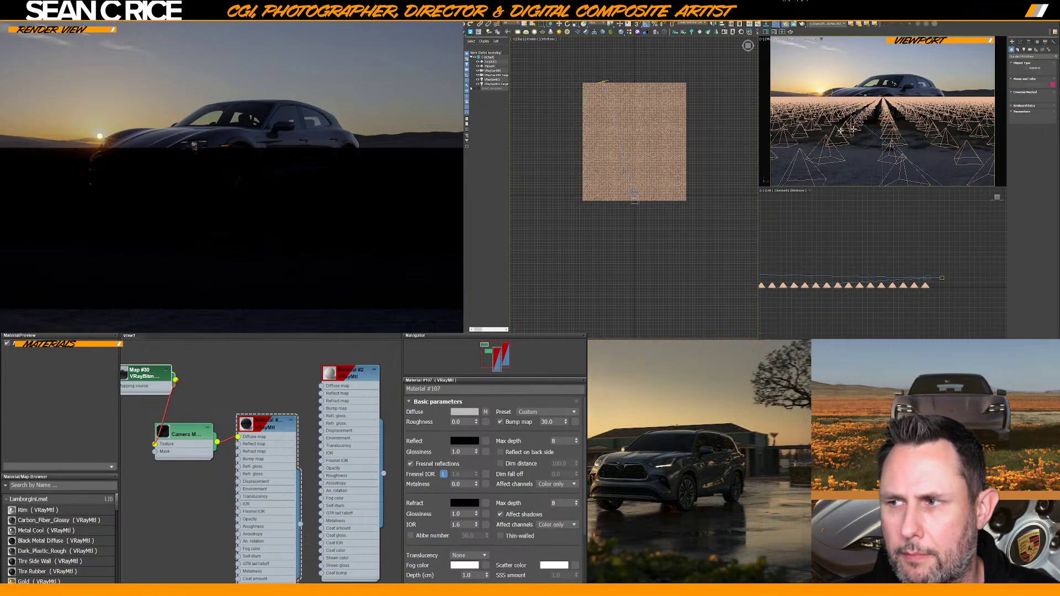
left_click_drag(581, 83, 686, 201)
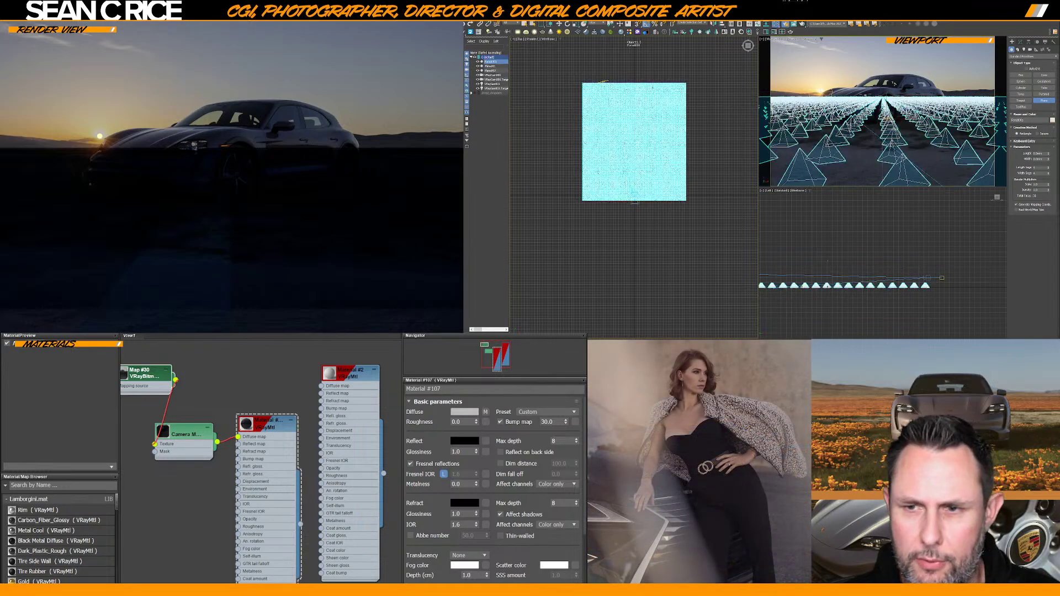
left_click(1044, 76)
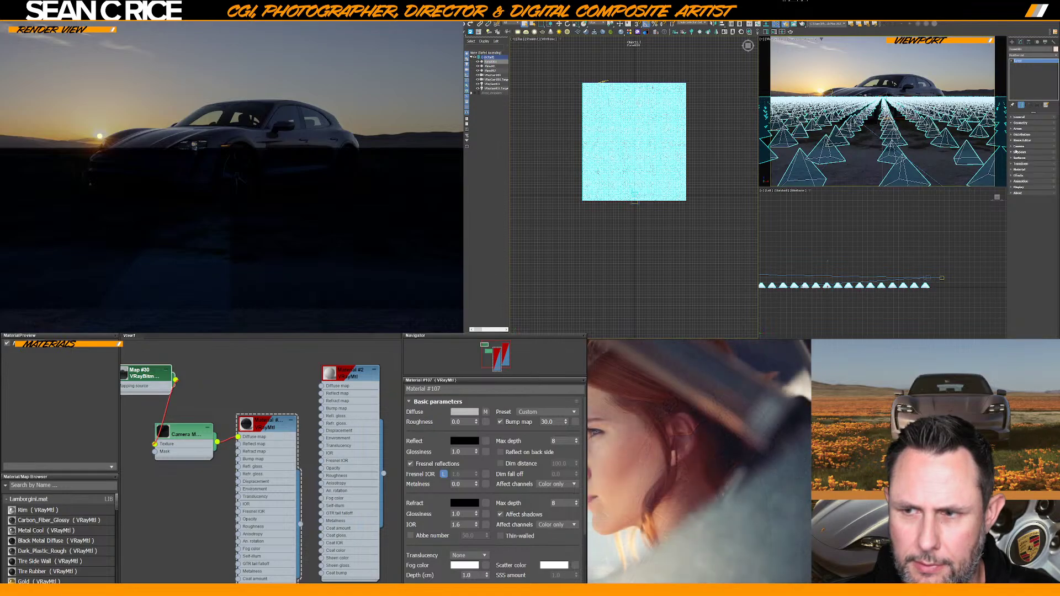
left_click(1013, 158)
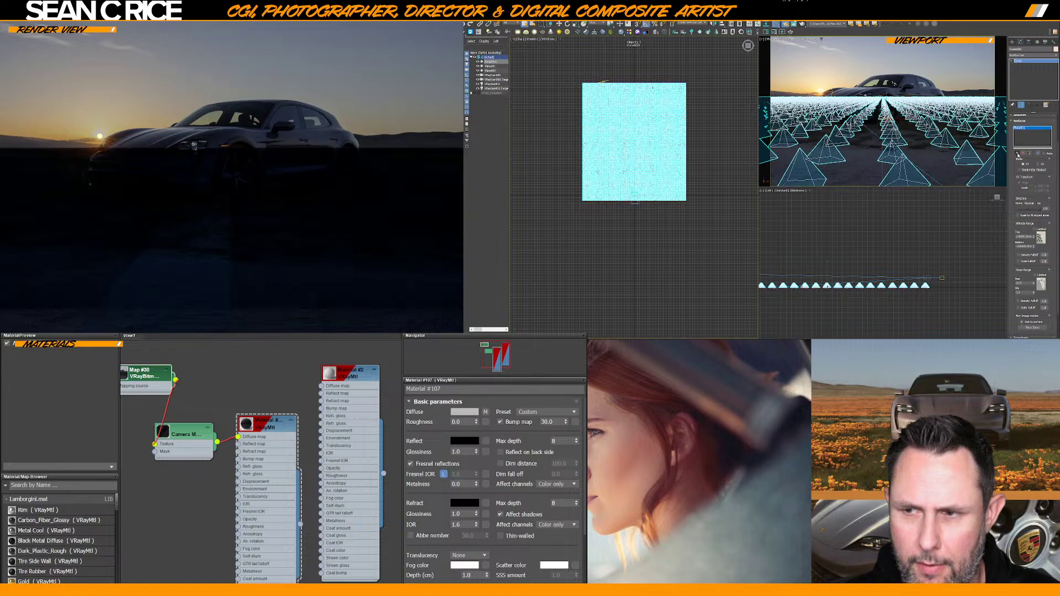
left_click(1037, 152)
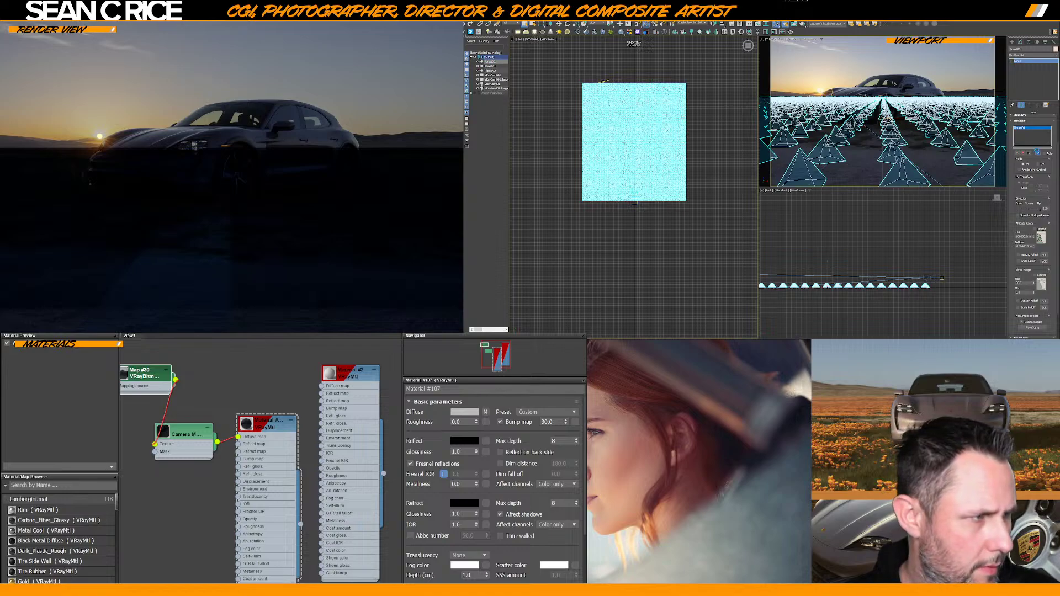
left_click(780, 206)
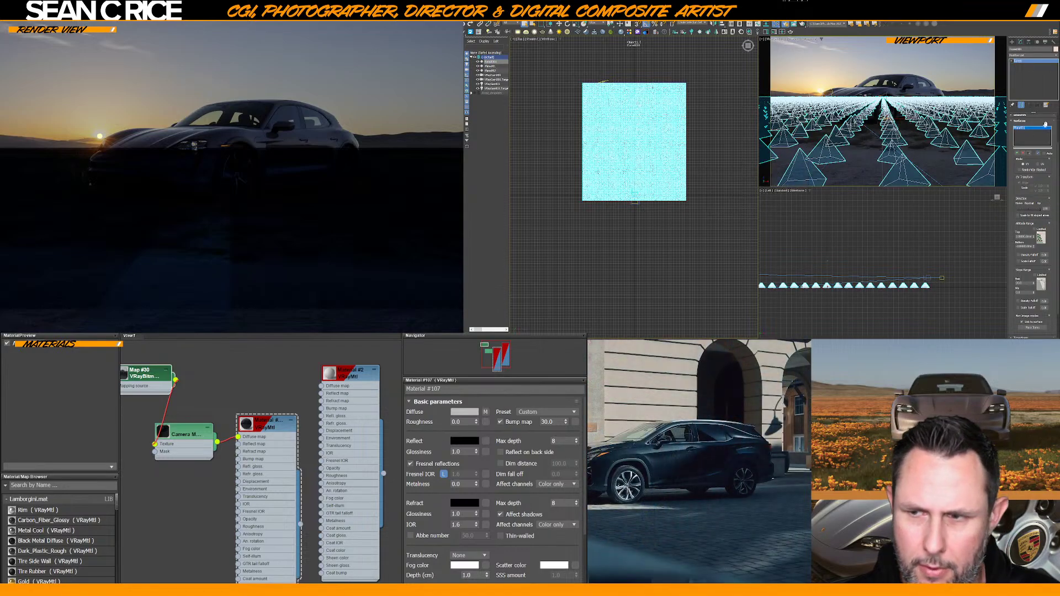
left_click(1011, 121)
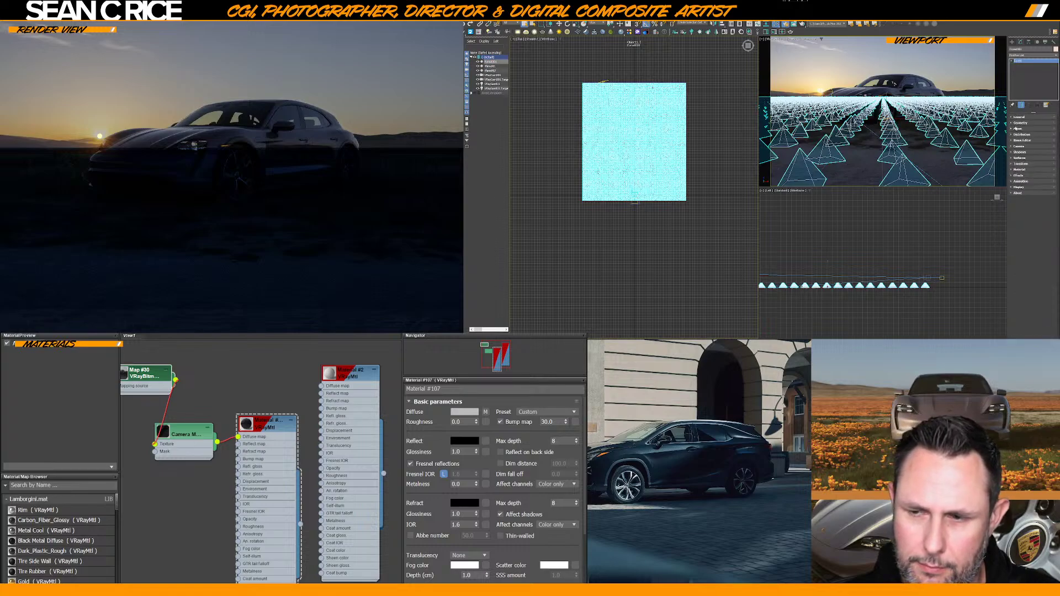
Hide the newly drawn plane and select the original ground plane to review its parameters
left_click(477, 70)
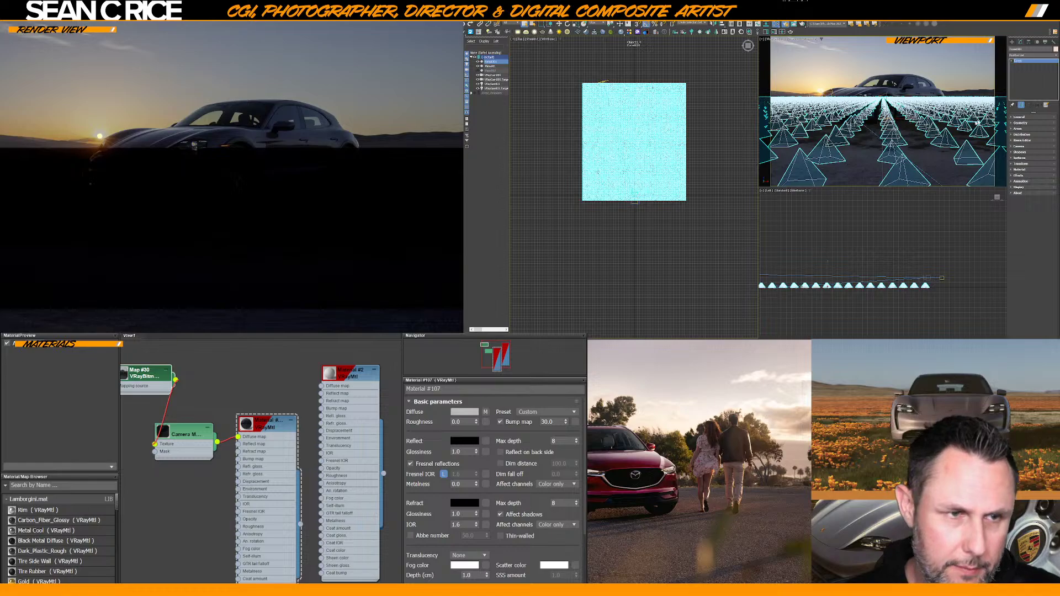
left_click(634, 66)
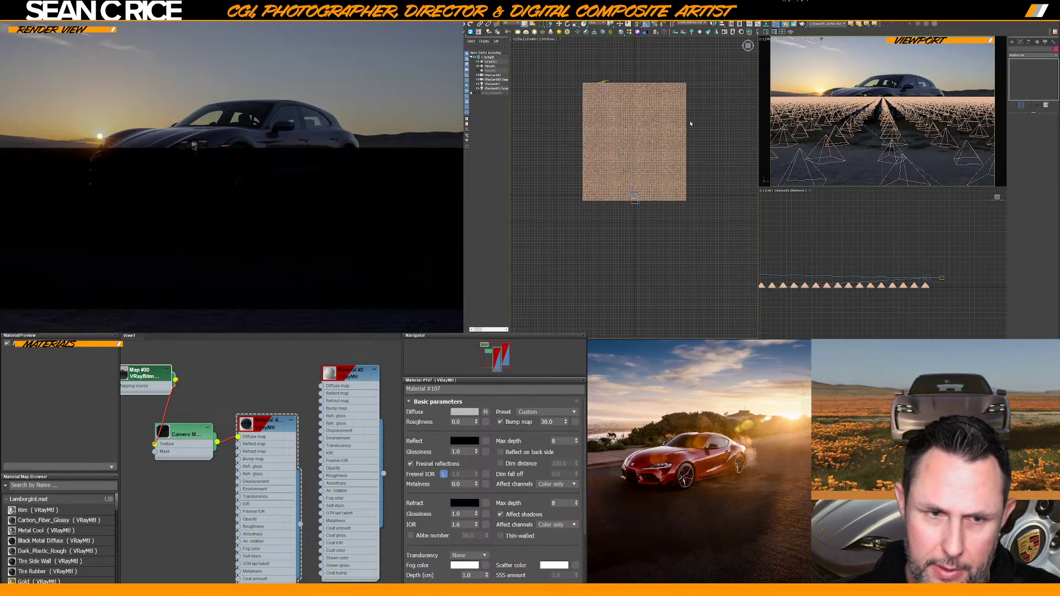
left_click(490, 65)
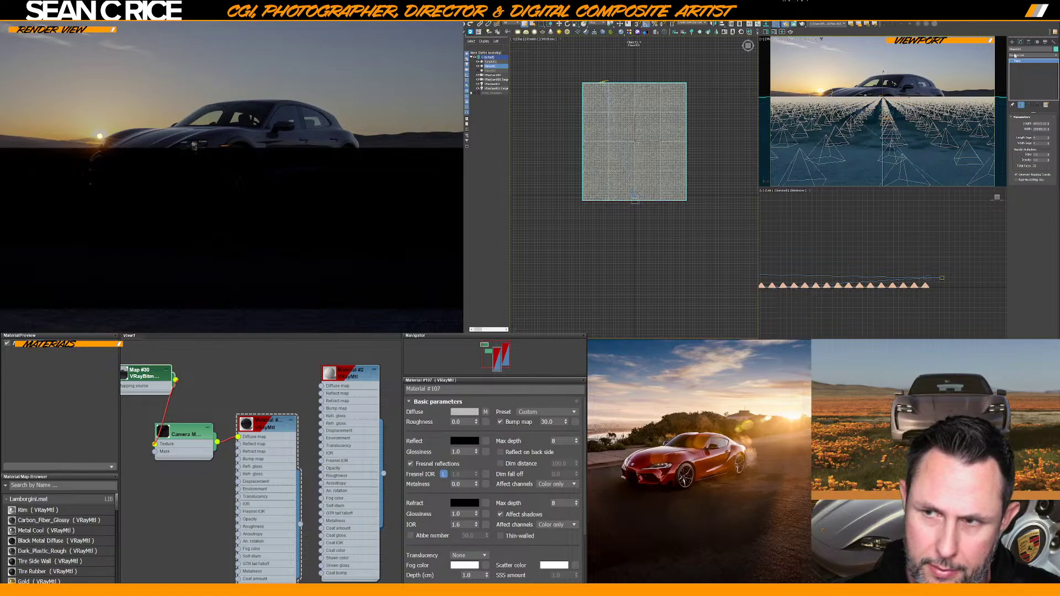
Limit the Forest Pack scatter to the scene camera's visible area and turn on the camera clipping update in the viewports
left_click(493, 62)
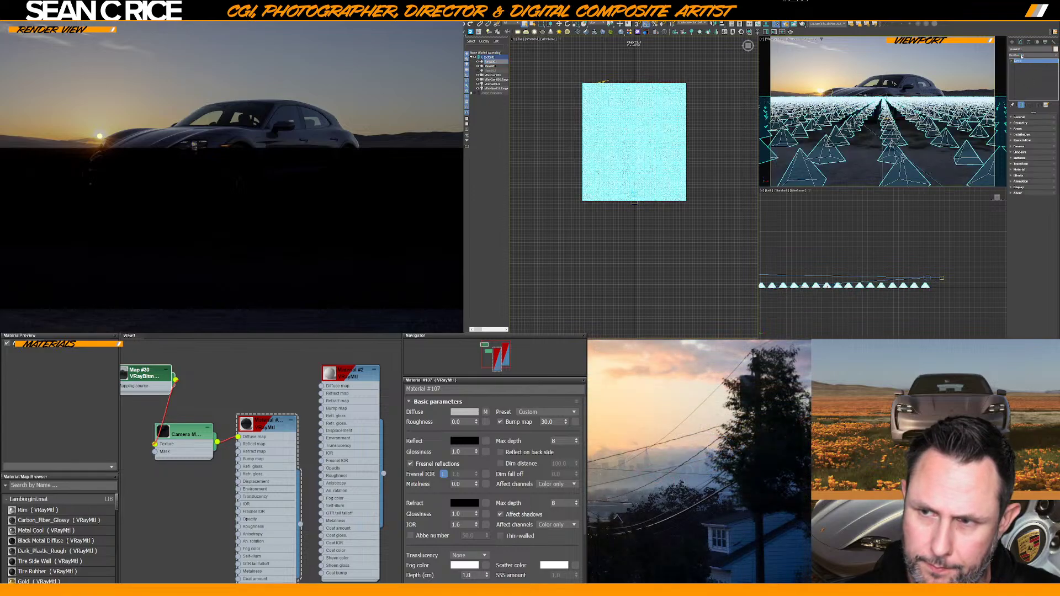
left_click(1011, 128)
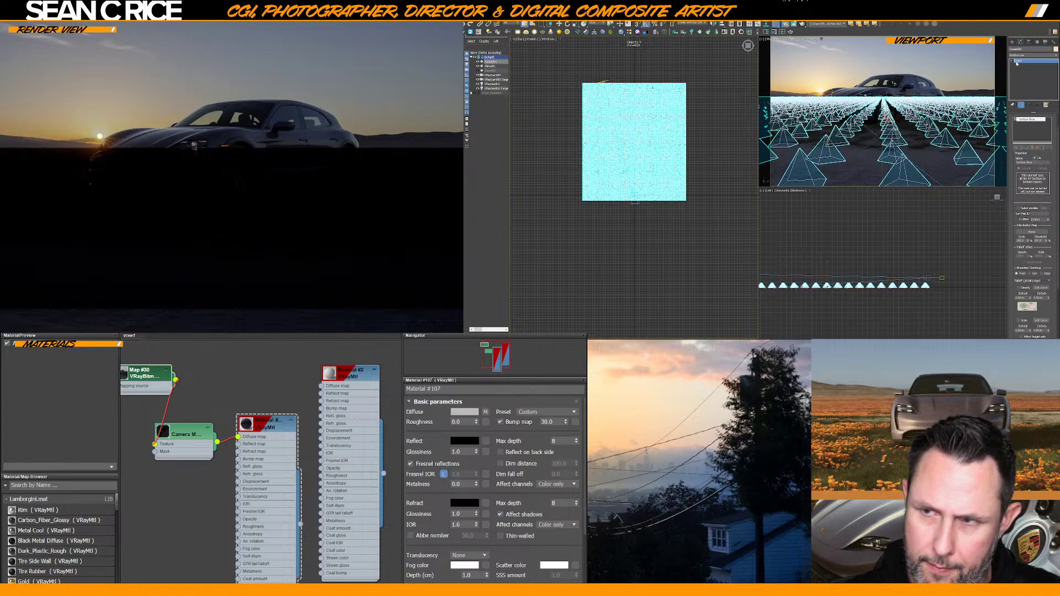
scroll(1012, 128, "up", 1)
left_click(1012, 124)
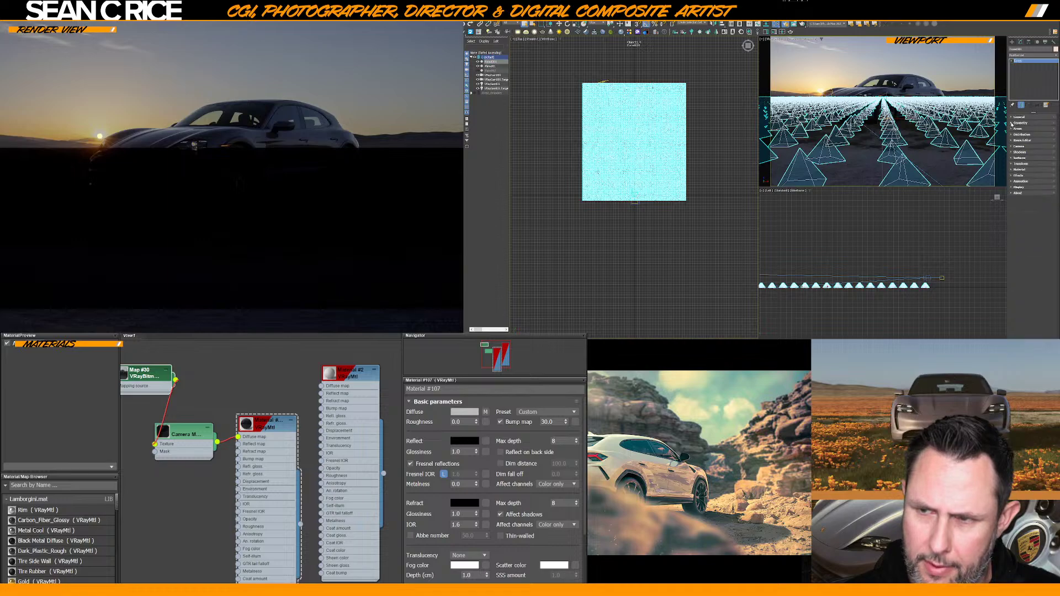
left_click(1017, 146)
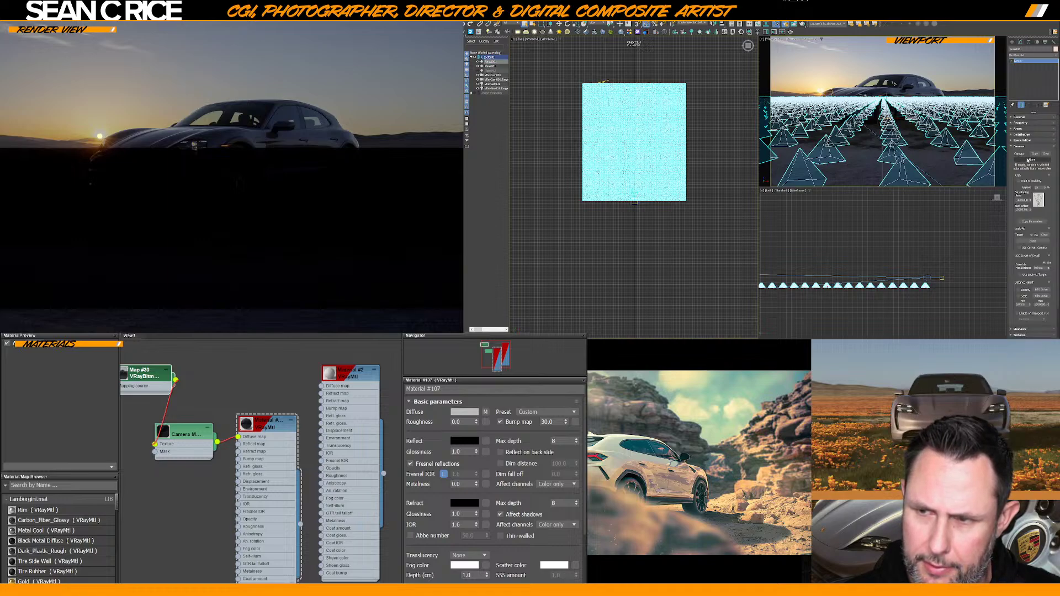
left_click(493, 76)
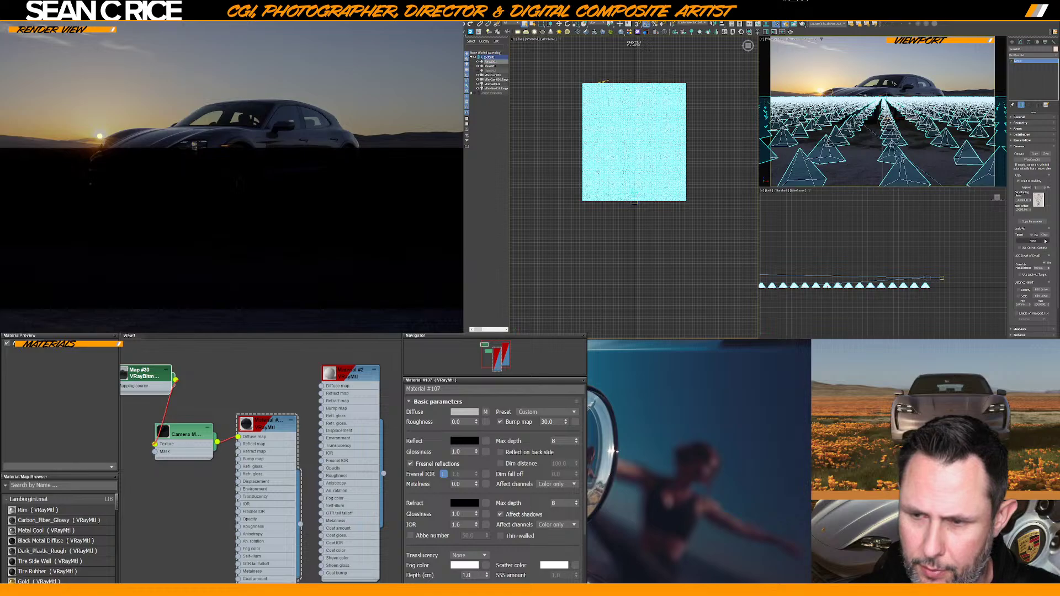
left_click(1016, 314)
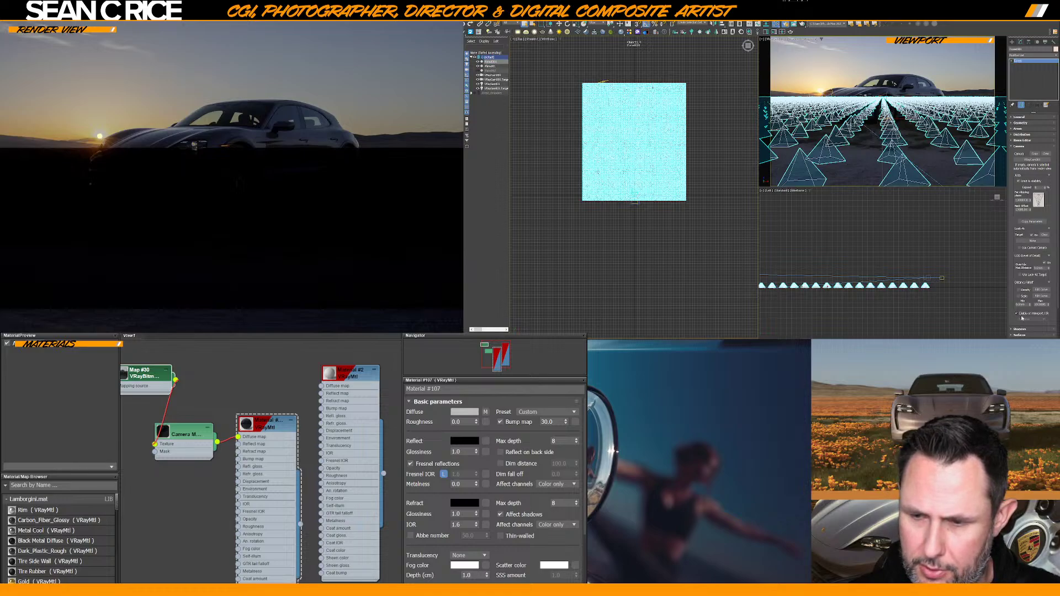
left_click(1034, 319)
left_click(1032, 326)
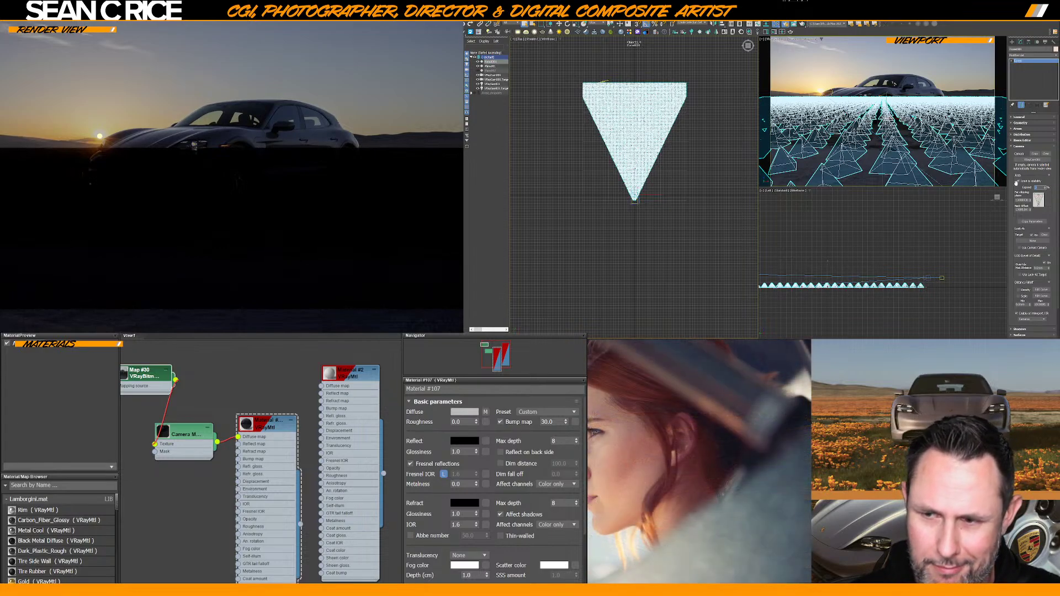
left_click(1010, 146)
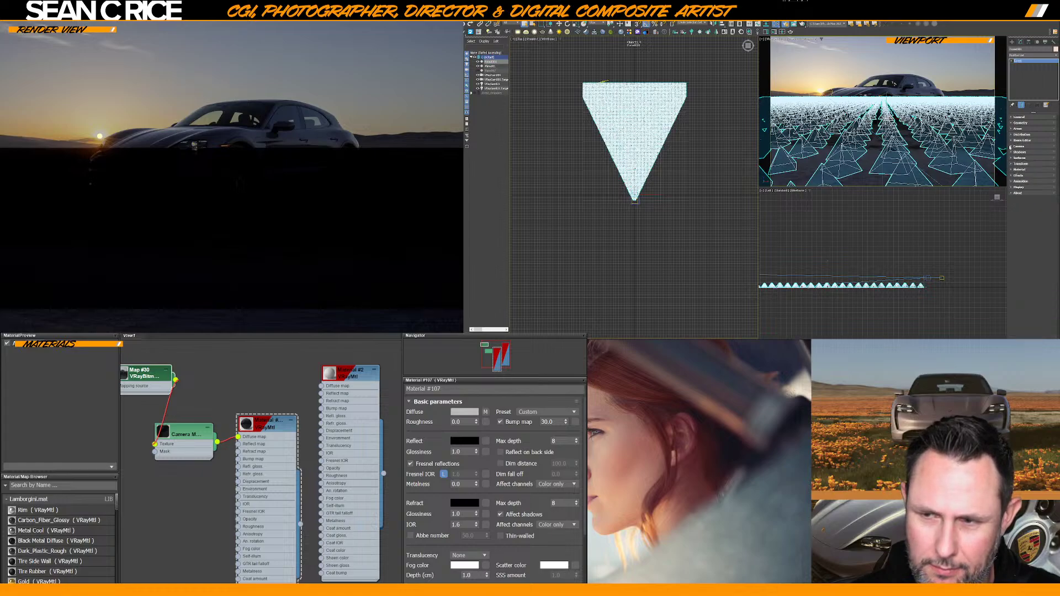
Switch the Forest Pack object's viewport display from proxies to Points-Cloud
left_click(1011, 187)
left_click(1017, 179)
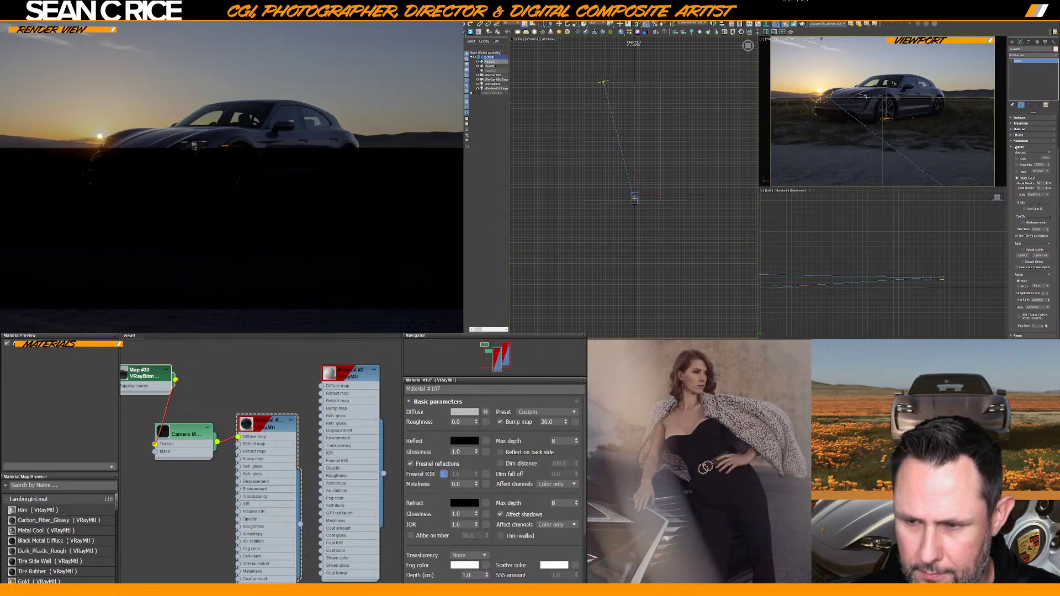
left_click(1014, 147)
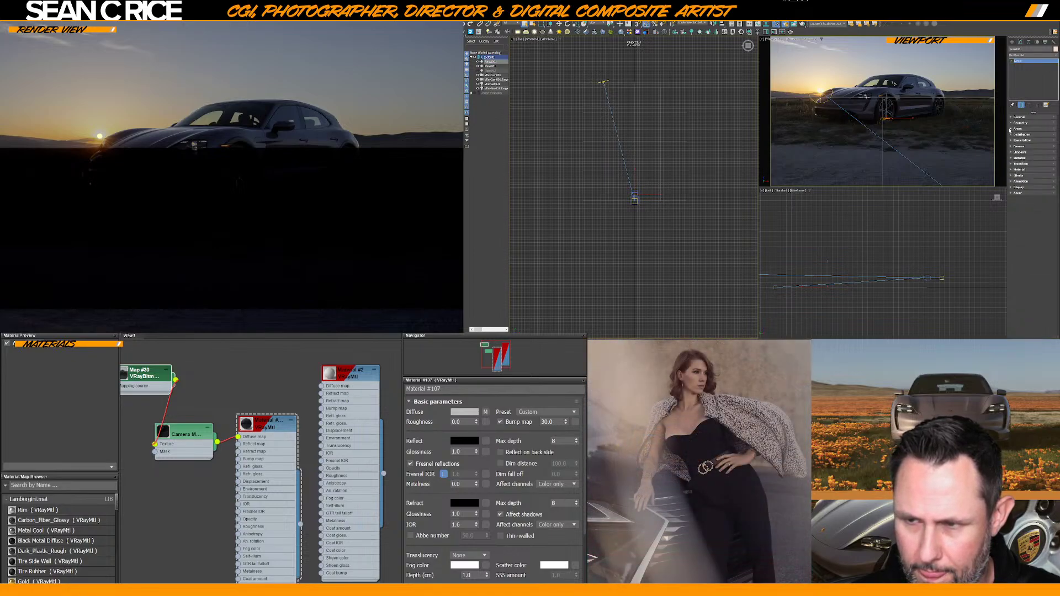
Review the surface list and surface options of the Forest Pack object
left_click(1015, 158)
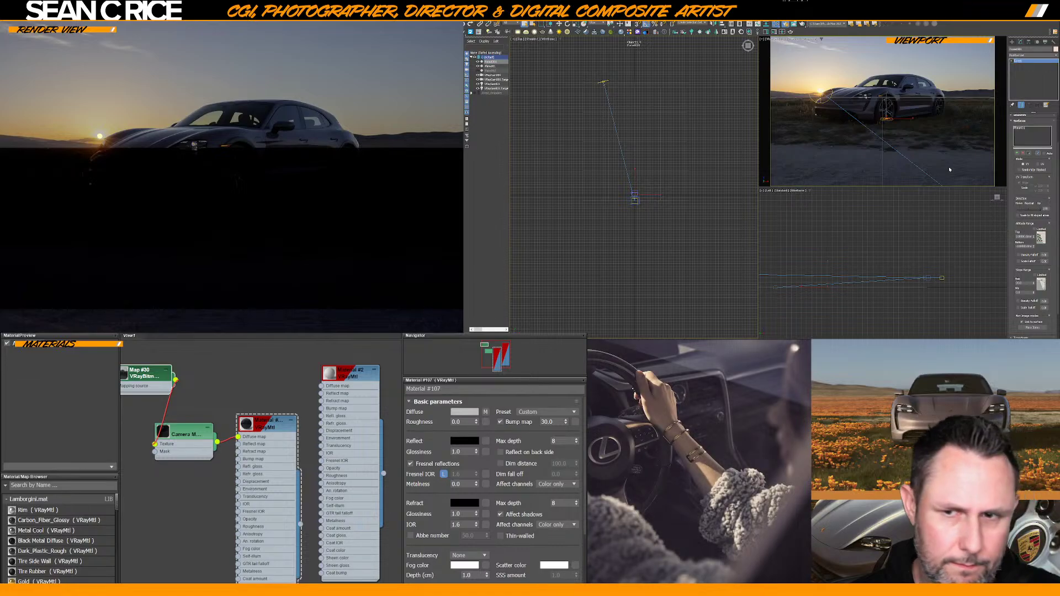
left_click(1012, 122)
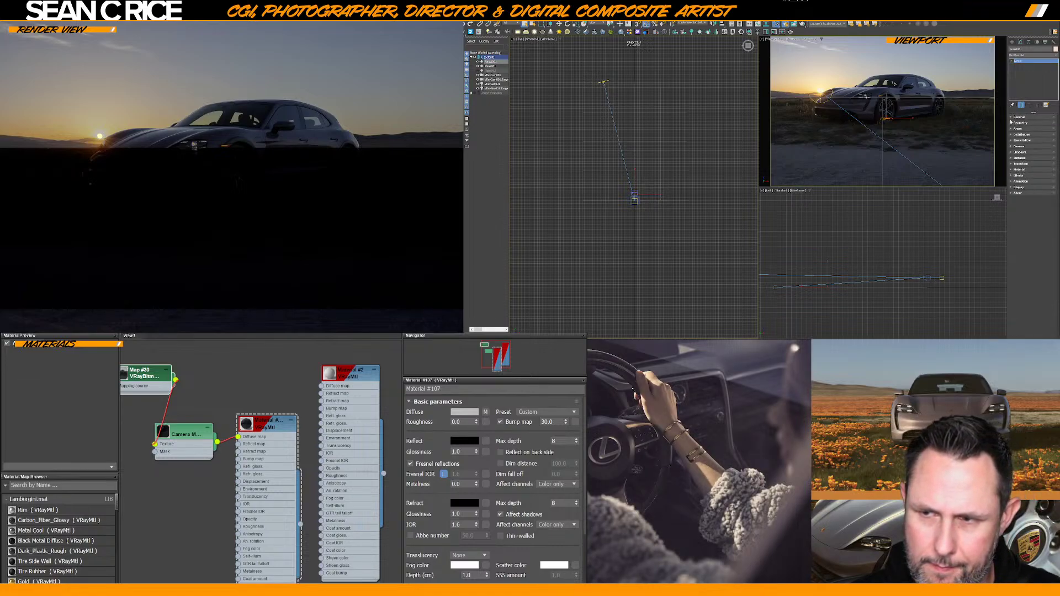
left_click(1012, 159)
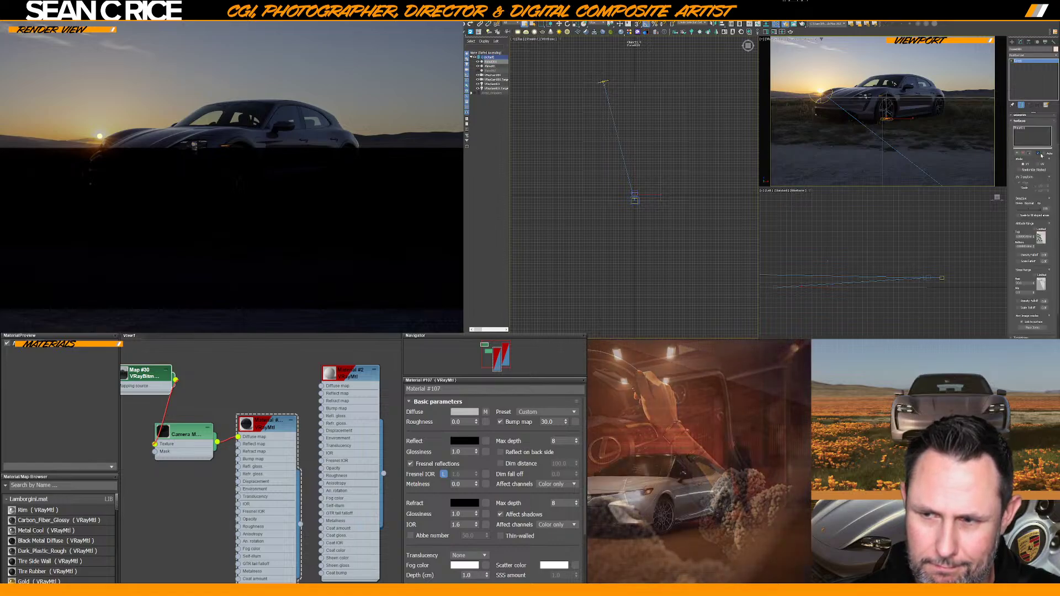
left_click(1013, 121)
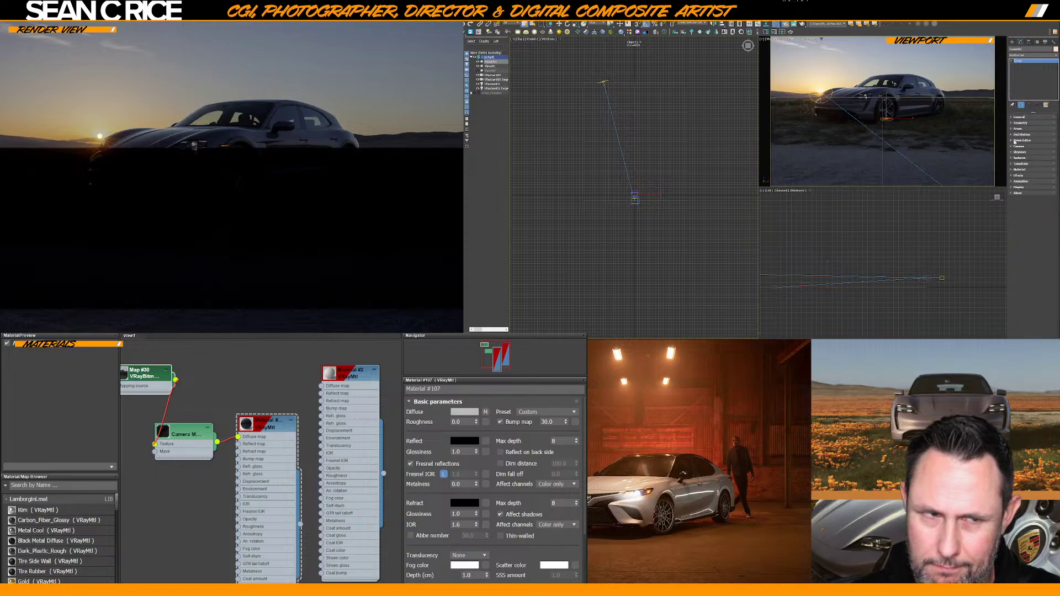
Hide the original ground plane, check the render without it, and reselect the Forest Pack object
left_click(479, 66)
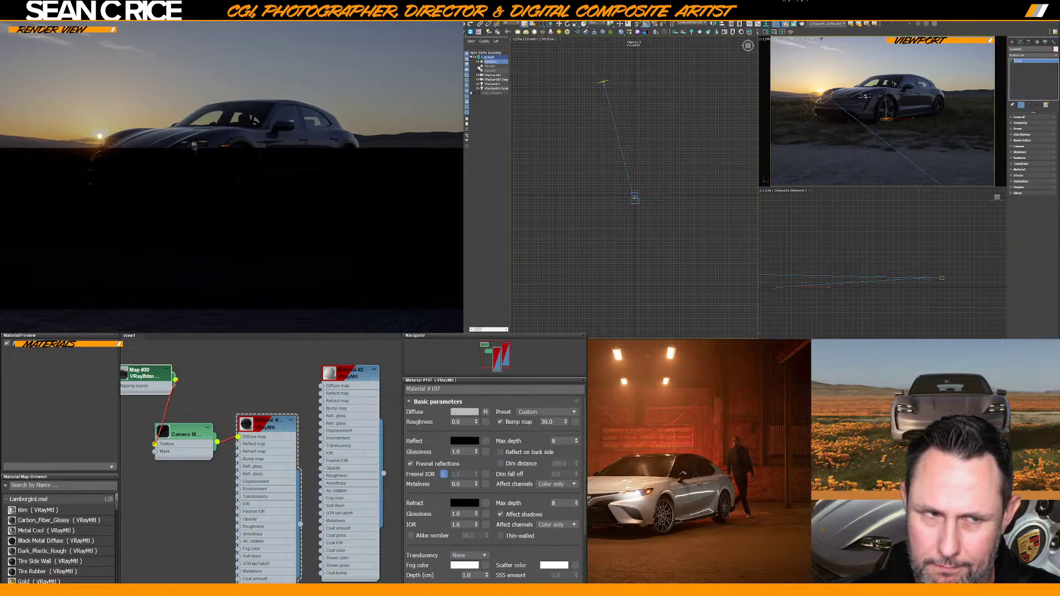
left_click(479, 66)
left_click(479, 66)
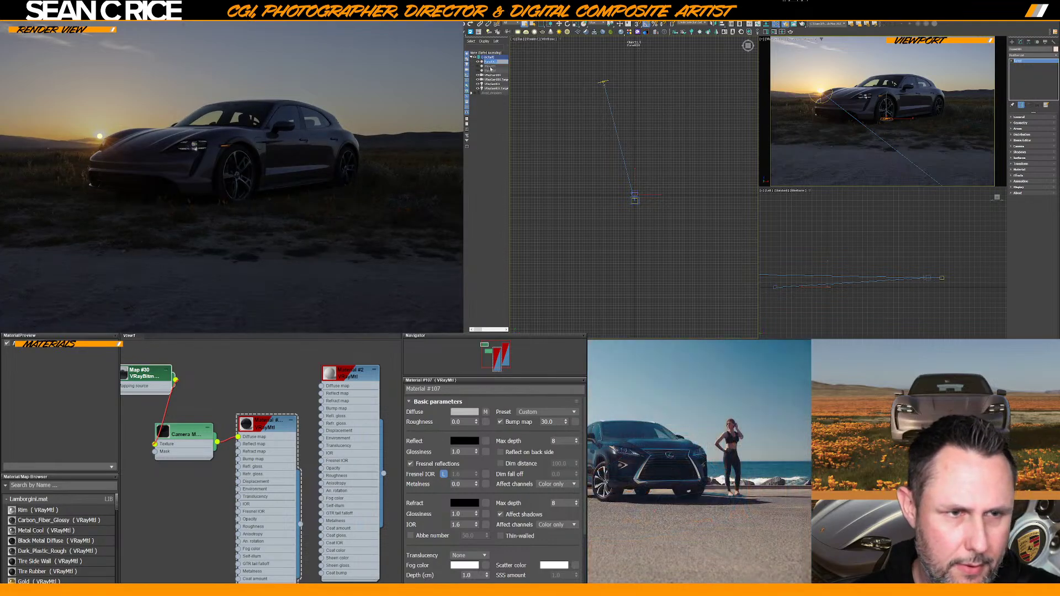
left_click(484, 149)
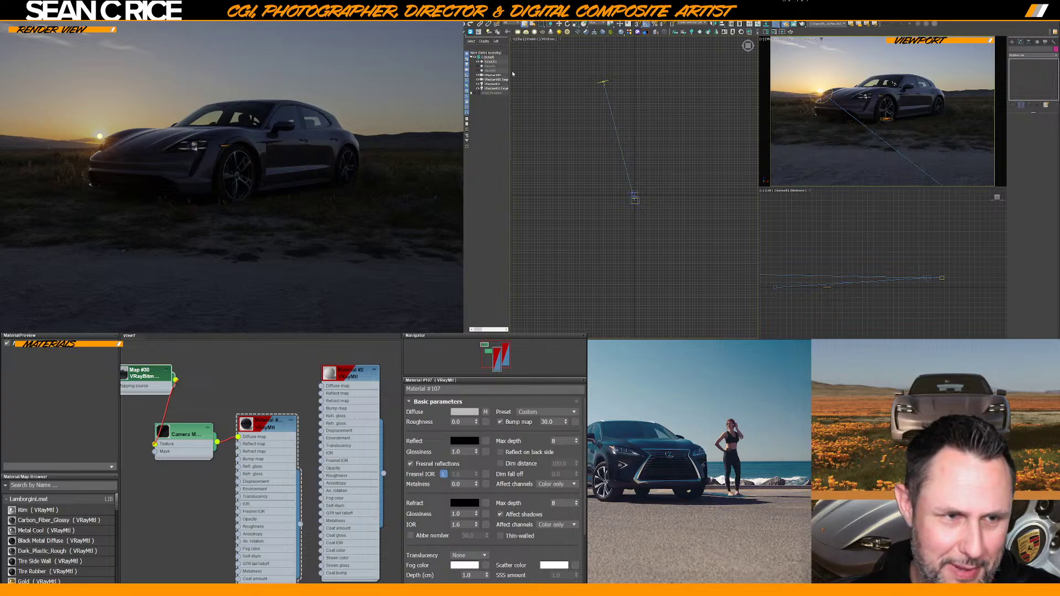
left_click(491, 61)
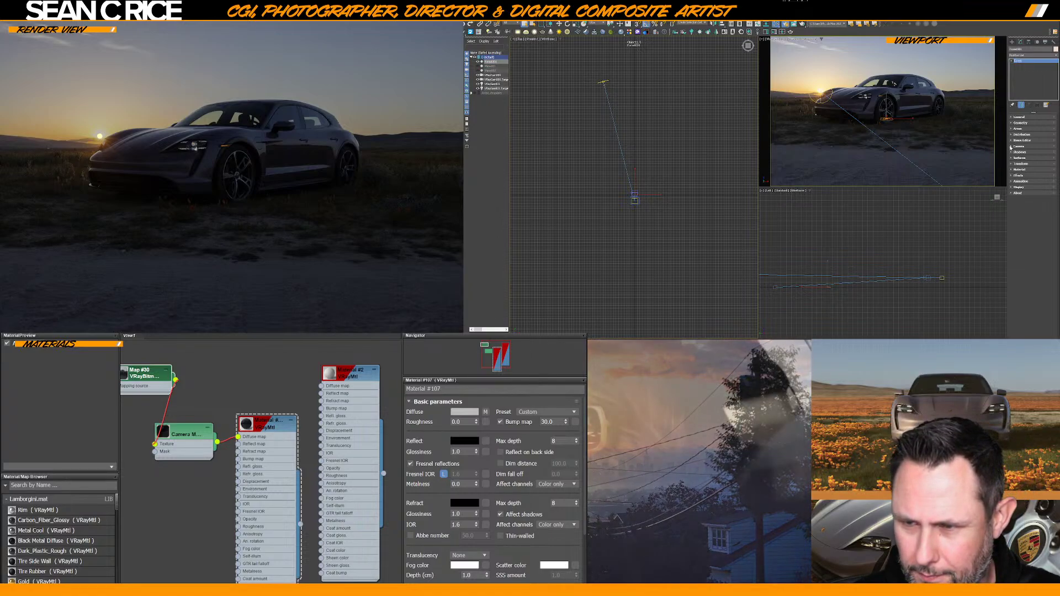
Enable density and scale falloff in the Forest Pack object's camera settings, and set the falloff's minimum distance to 5000
left_click(1015, 146)
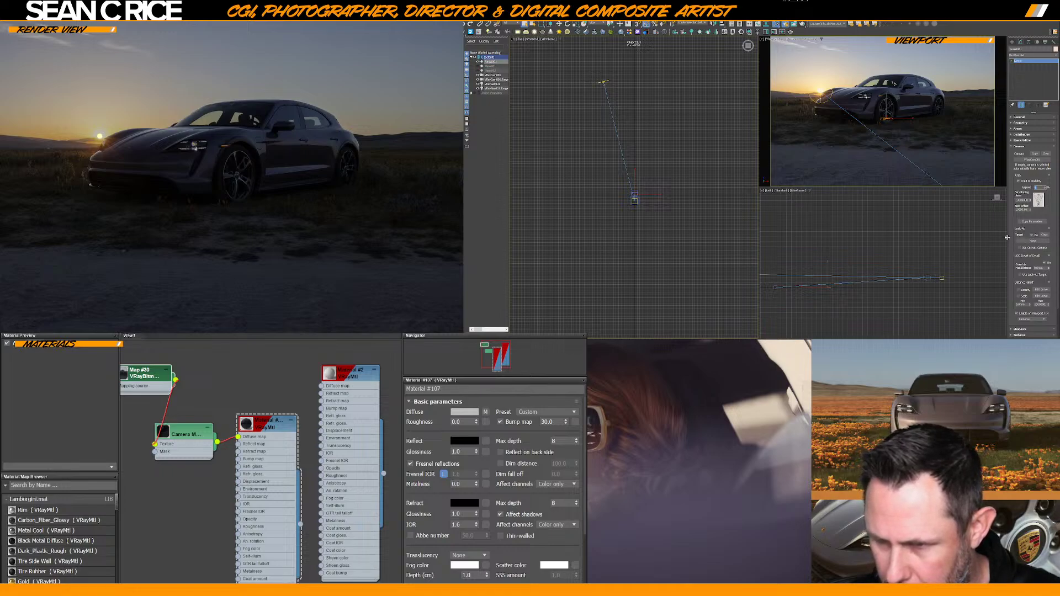
scroll(1010, 239, "down", 2)
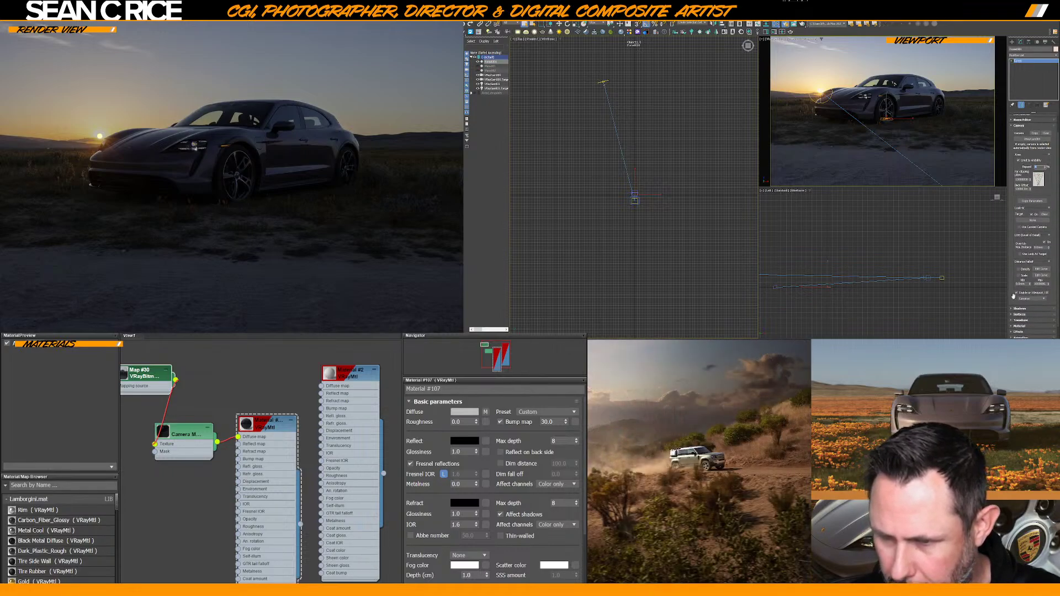
left_click(1030, 299)
left_click(1033, 303)
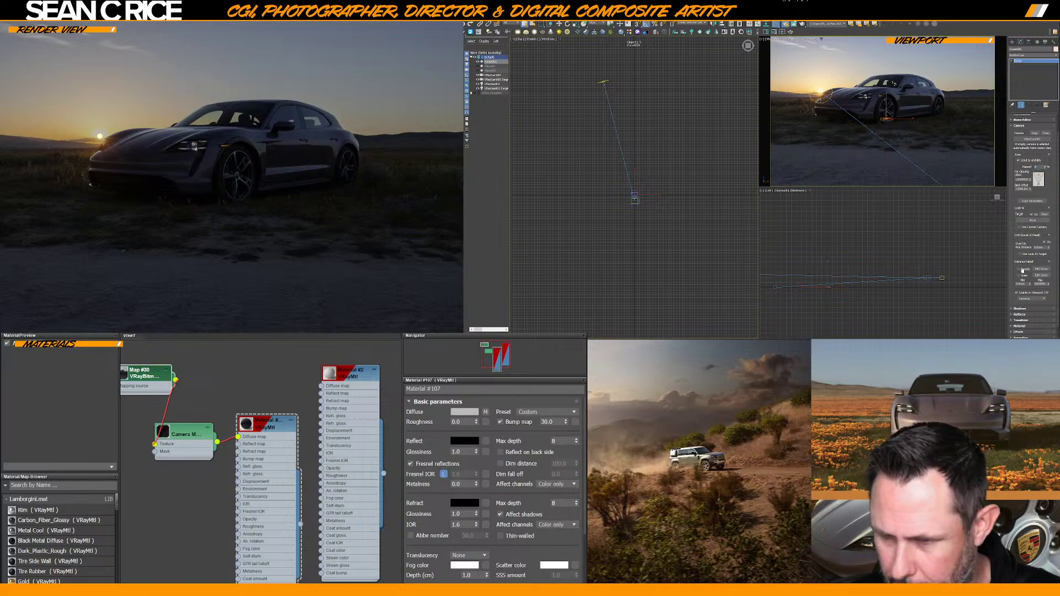
left_click(1018, 276)
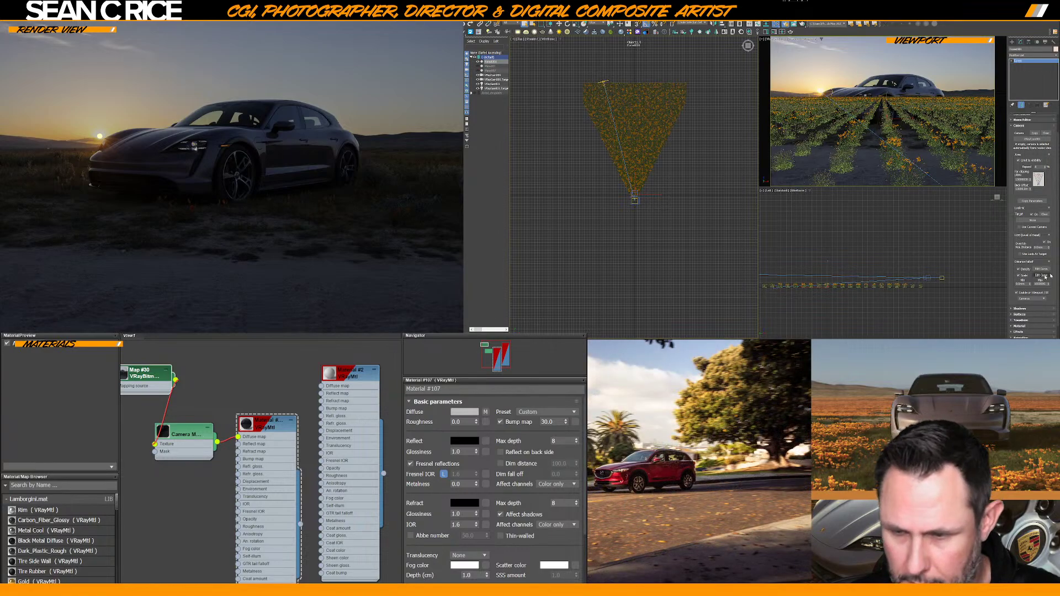
left_click_drag(1026, 284, 1008, 283)
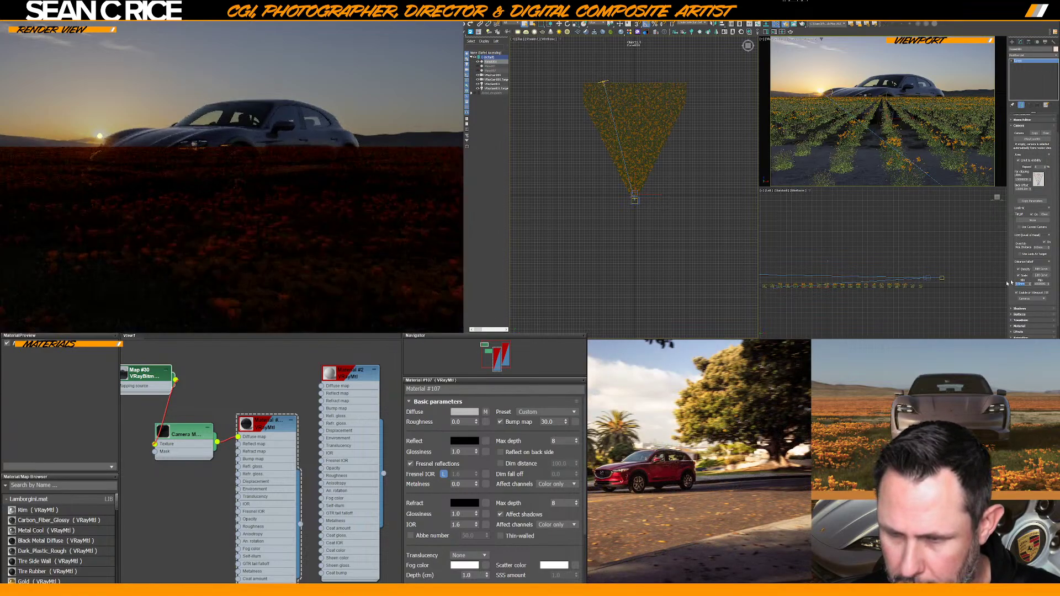
type("5000")
key("Return")
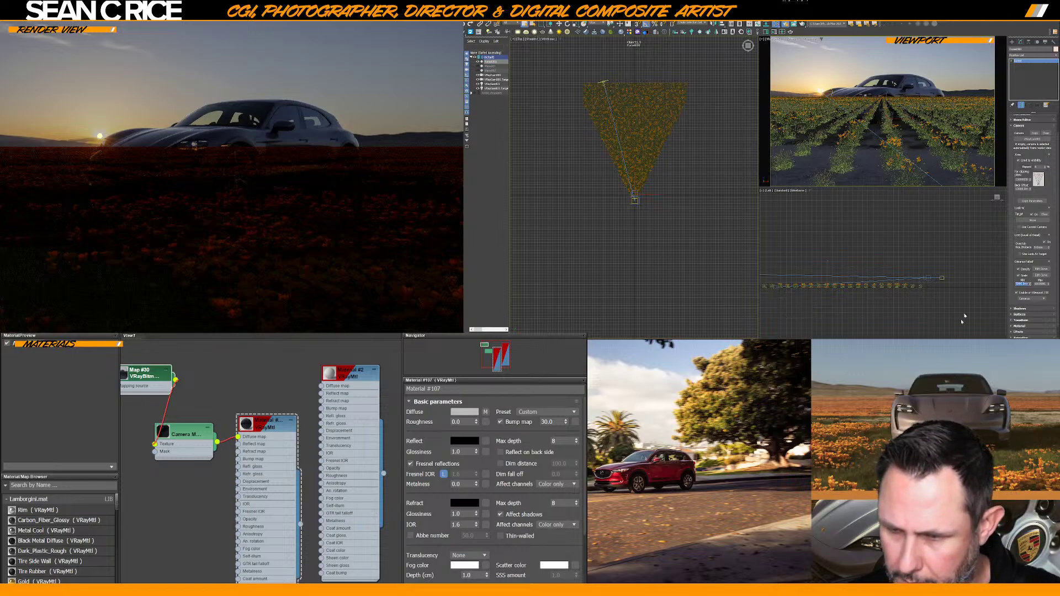
Convert both end points of the camera density falloff curve to Bezier-Corner and bend the curve with their handles, then close the curve editor
left_click(1040, 270)
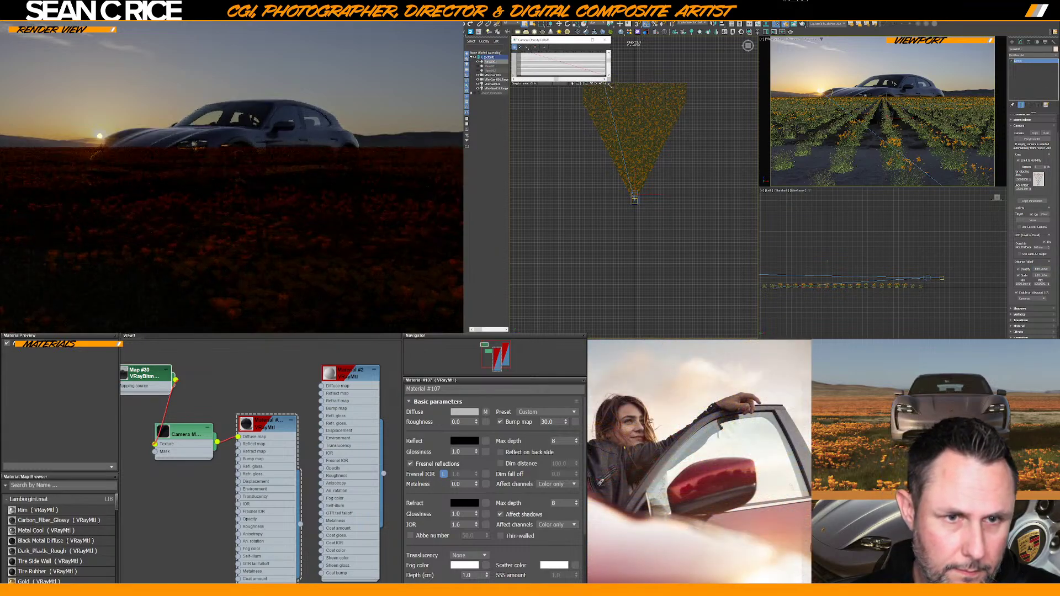
left_click_drag(611, 85, 736, 231)
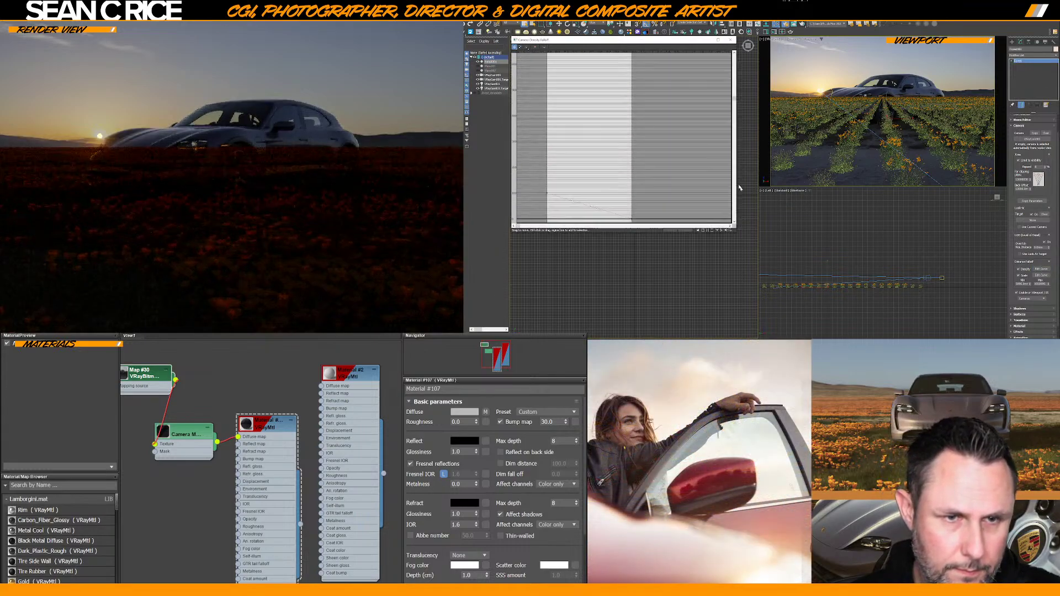
right_click(547, 195)
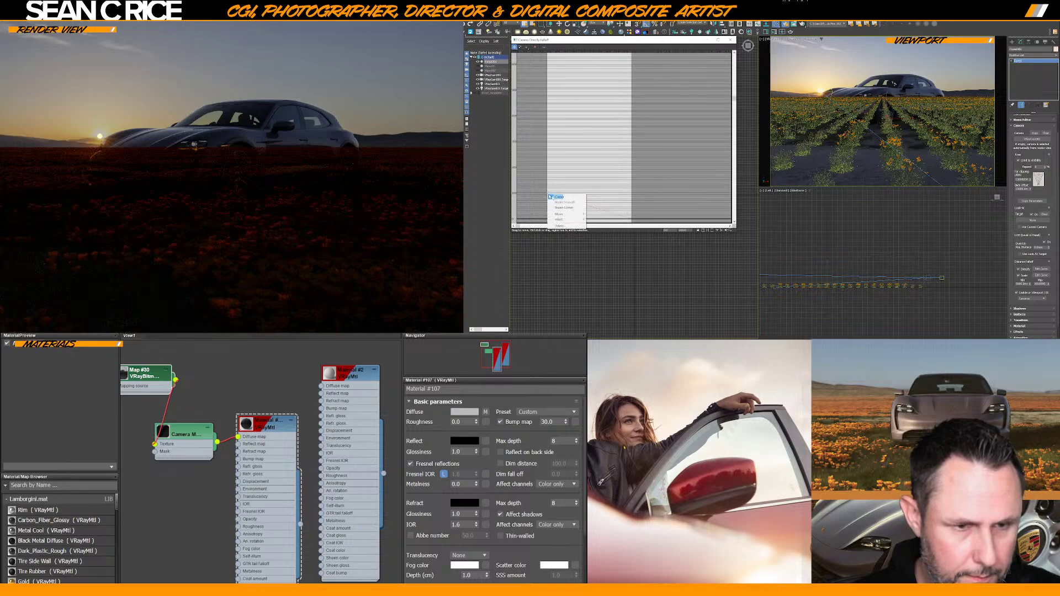
left_click(563, 207)
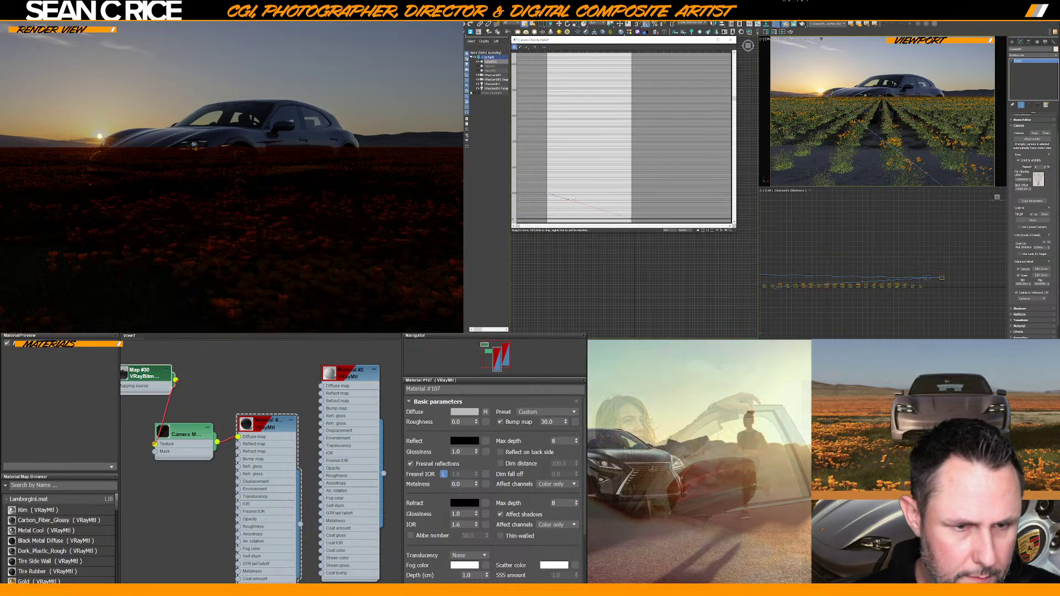
left_click_drag(573, 198, 569, 200)
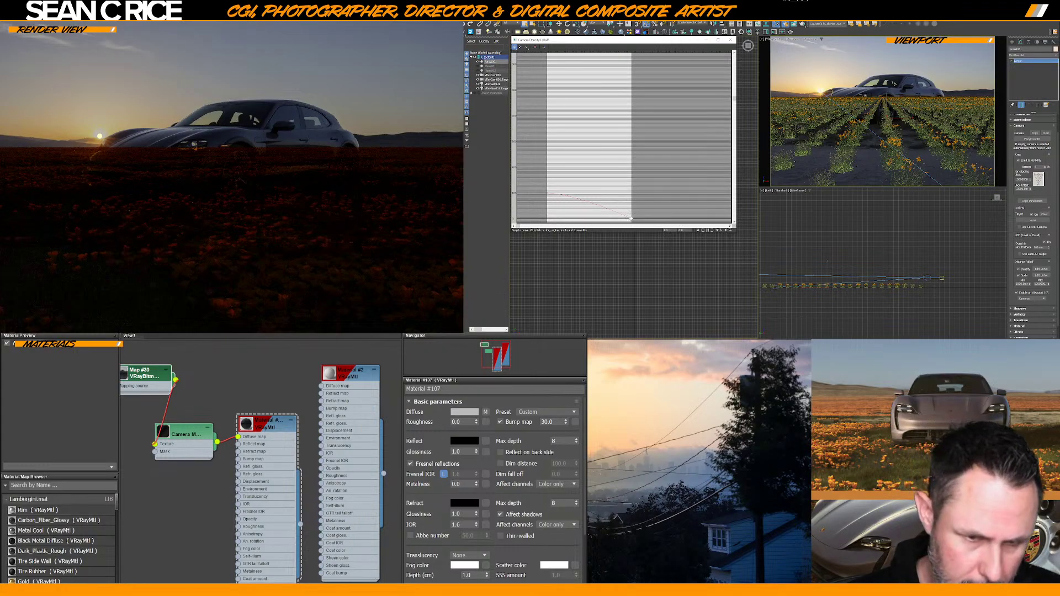
right_click(631, 220)
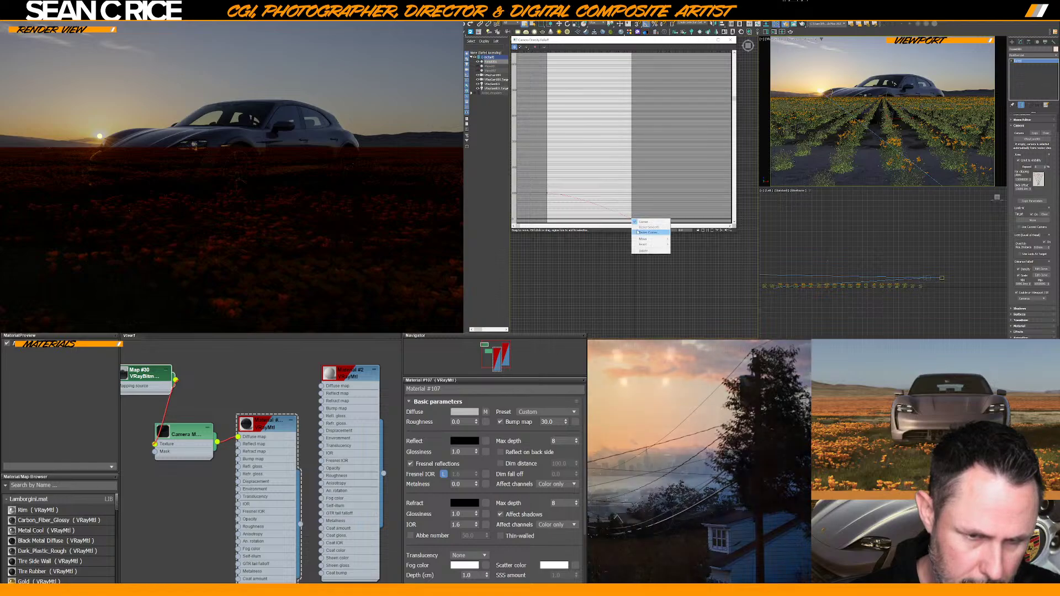
left_click(646, 230)
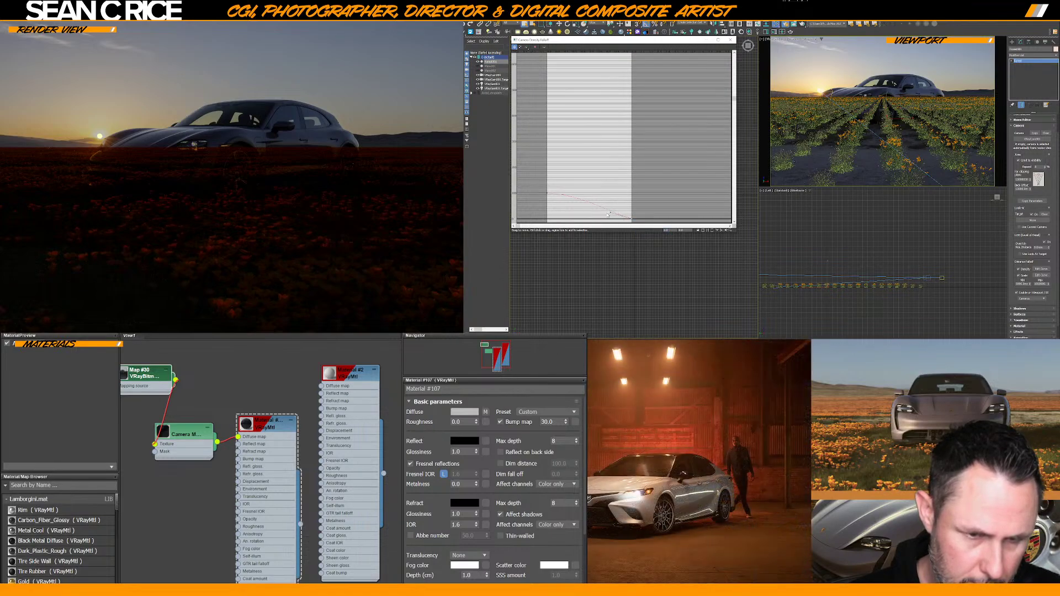
left_click_drag(606, 215, 602, 219)
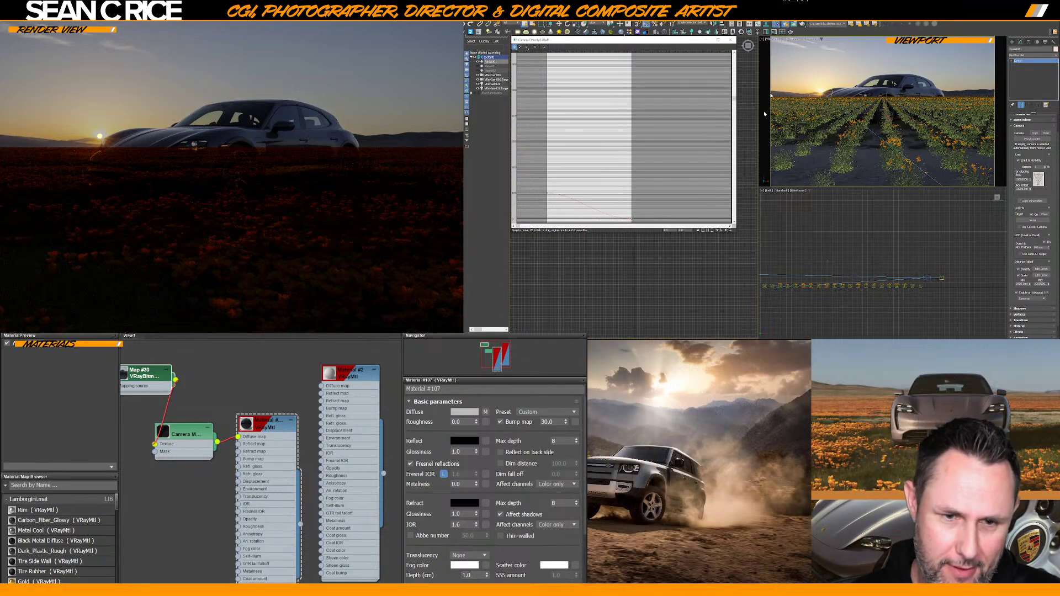
left_click_drag(662, 39, 663, 41)
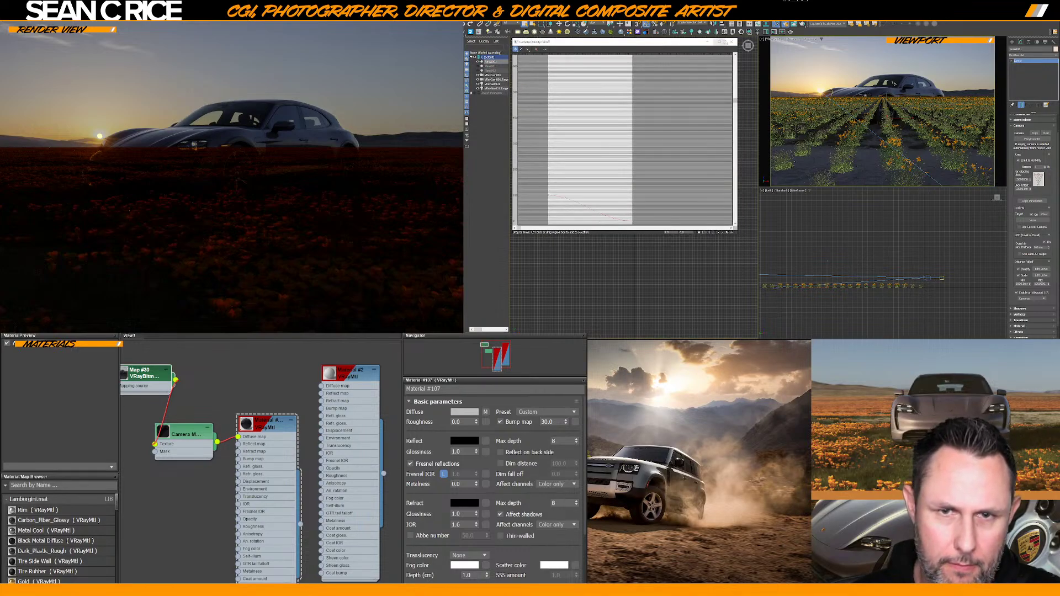
left_click_drag(673, 43, 889, 79)
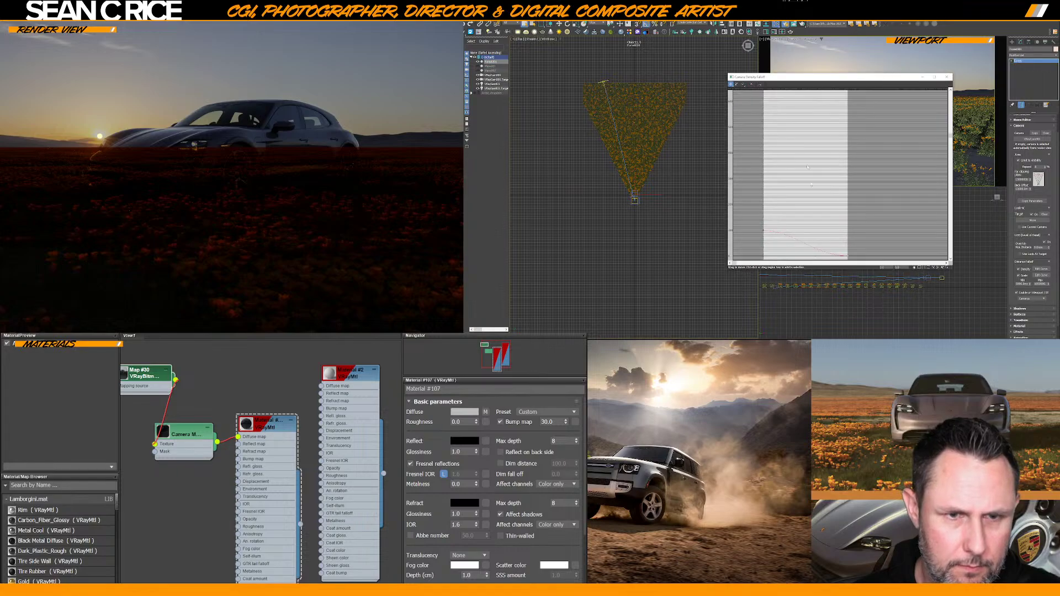
left_click(946, 77)
Convert the start and end points of the camera scale falloff curve to Bezier-Corner, reshape its slope, and close the curve editor
left_click(1041, 276)
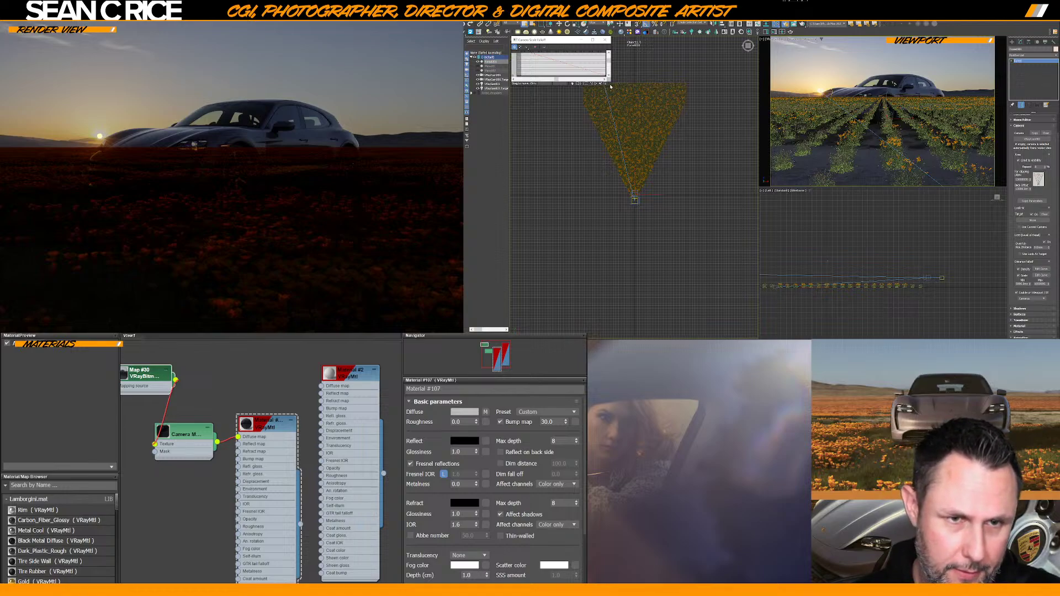
left_click_drag(610, 86, 718, 196)
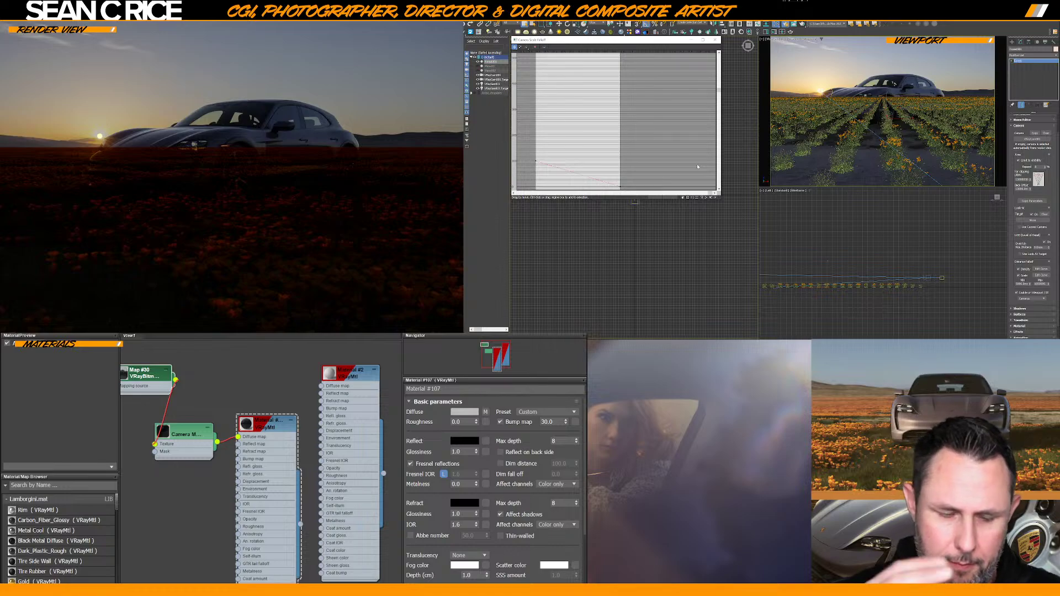
right_click(535, 162)
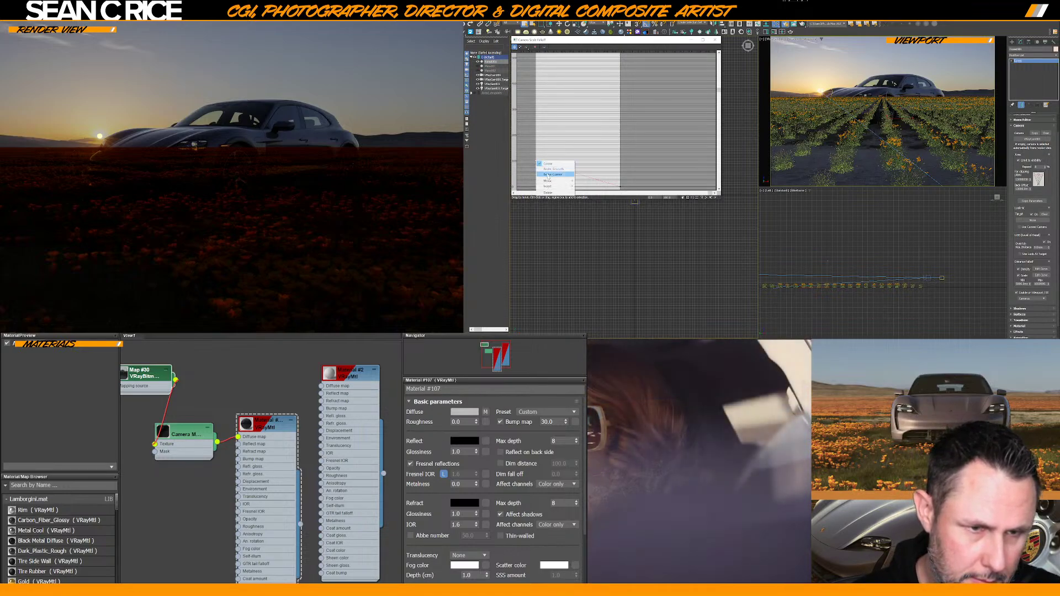
left_click(556, 172)
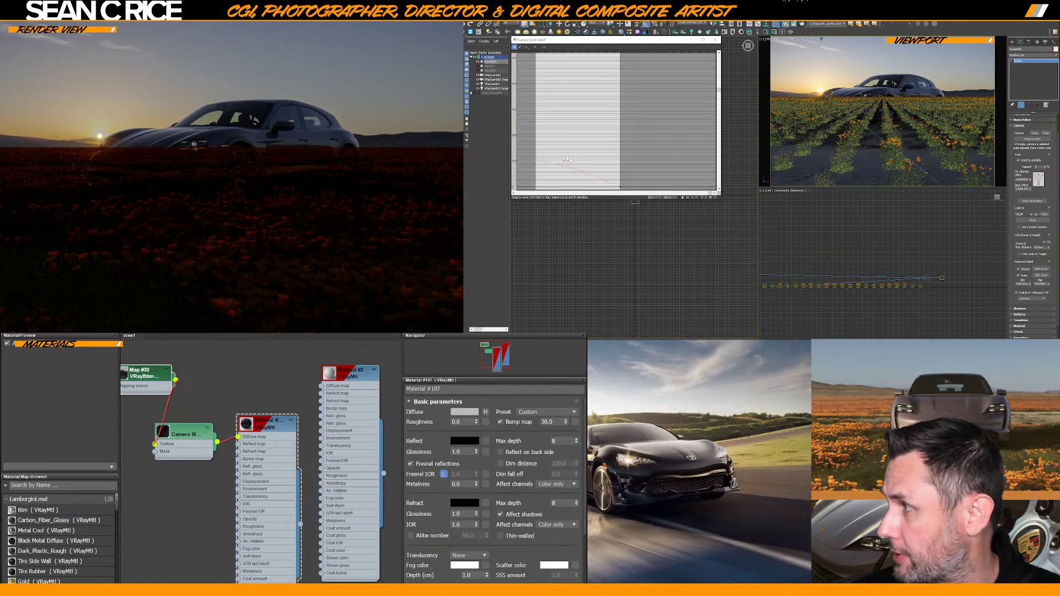
right_click(619, 188)
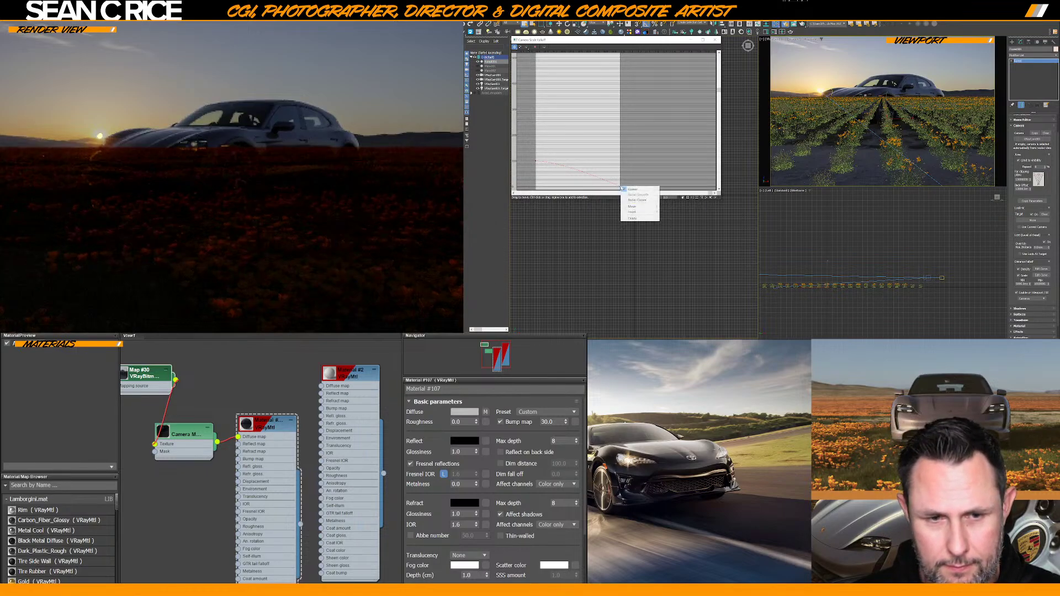
left_click(633, 201)
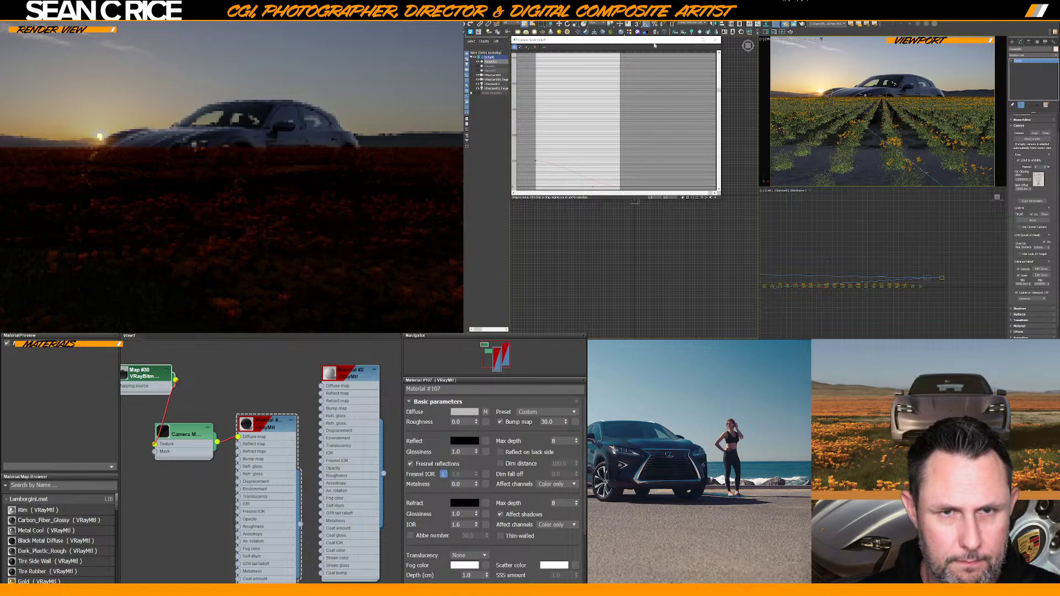
left_click_drag(684, 50, 869, 84)
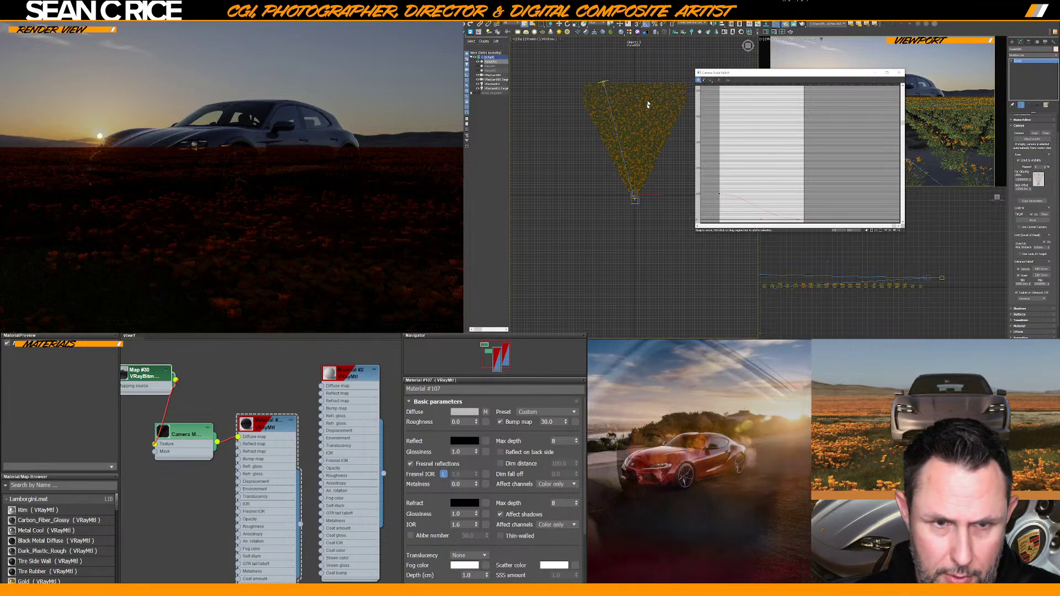
left_click(899, 72)
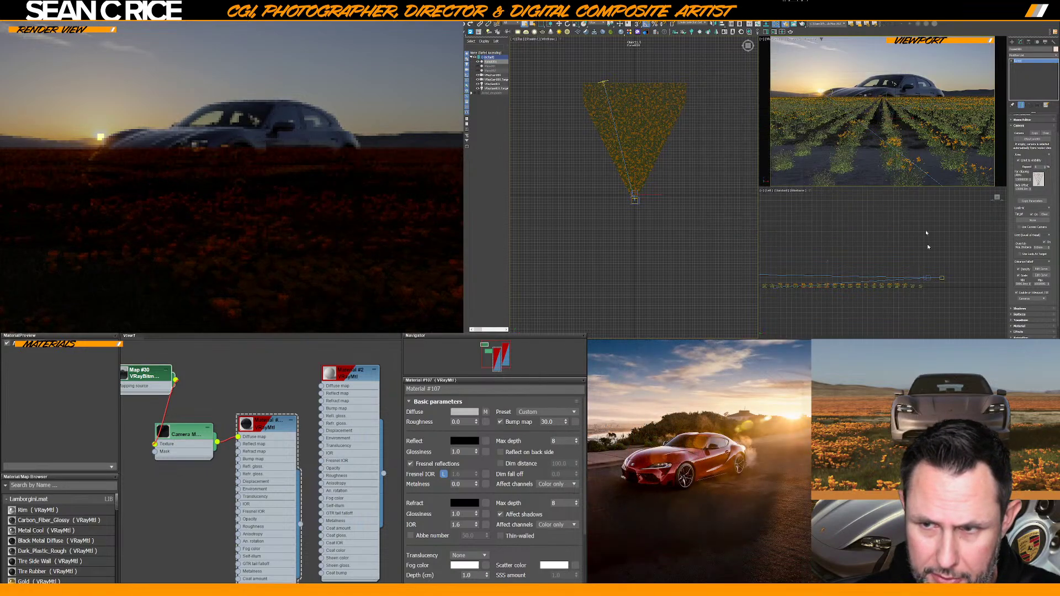
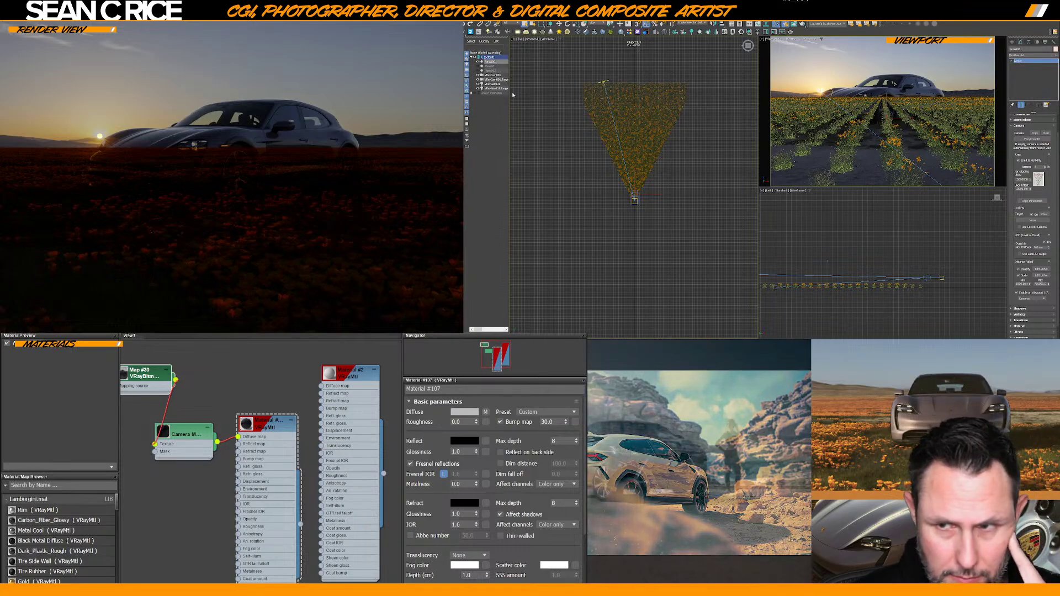
Select the VRaySun and raise its intensity multiplier to light the poppies more strongly in the render
left_click(491, 75)
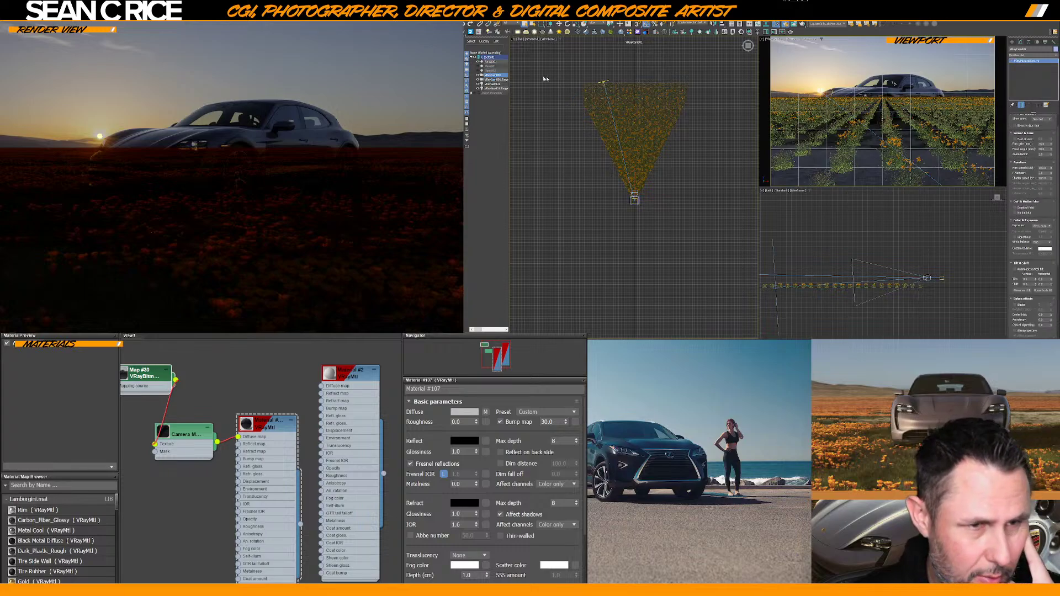
left_click(492, 84)
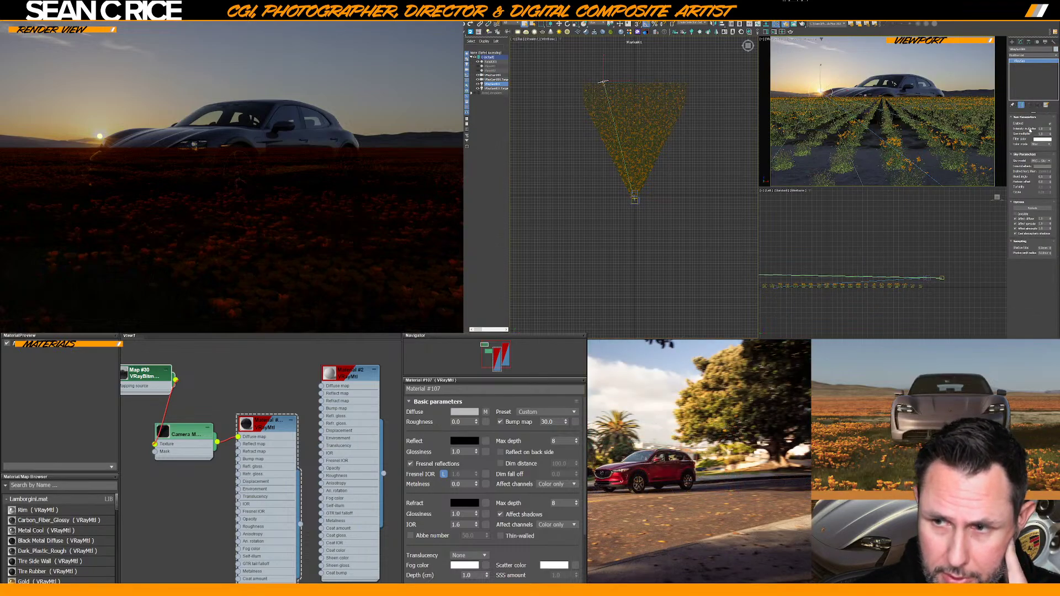
left_click_drag(1045, 128, 1032, 128)
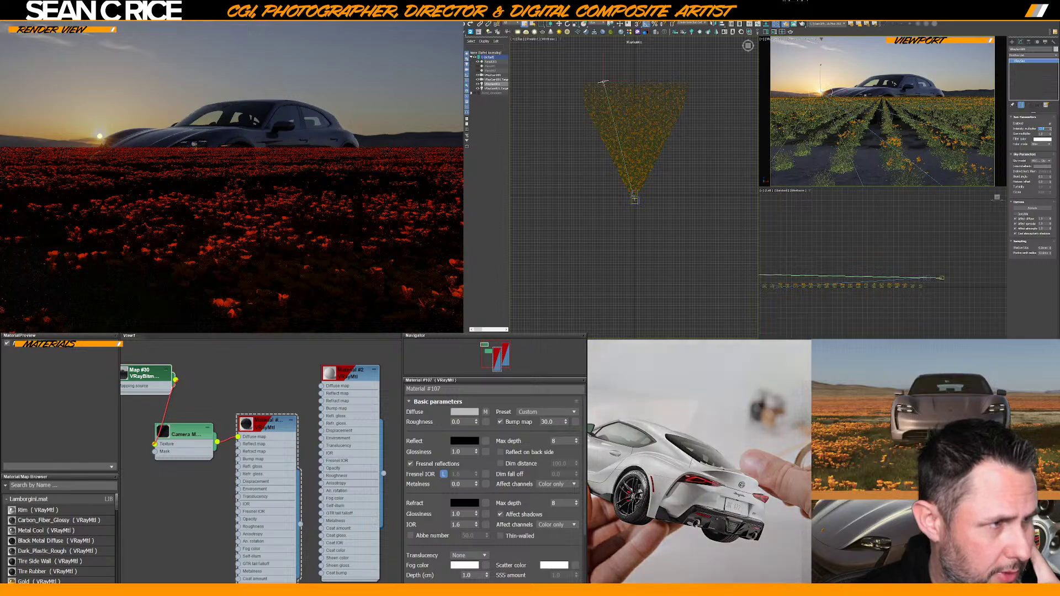
left_click_drag(465, 134, 342, 113)
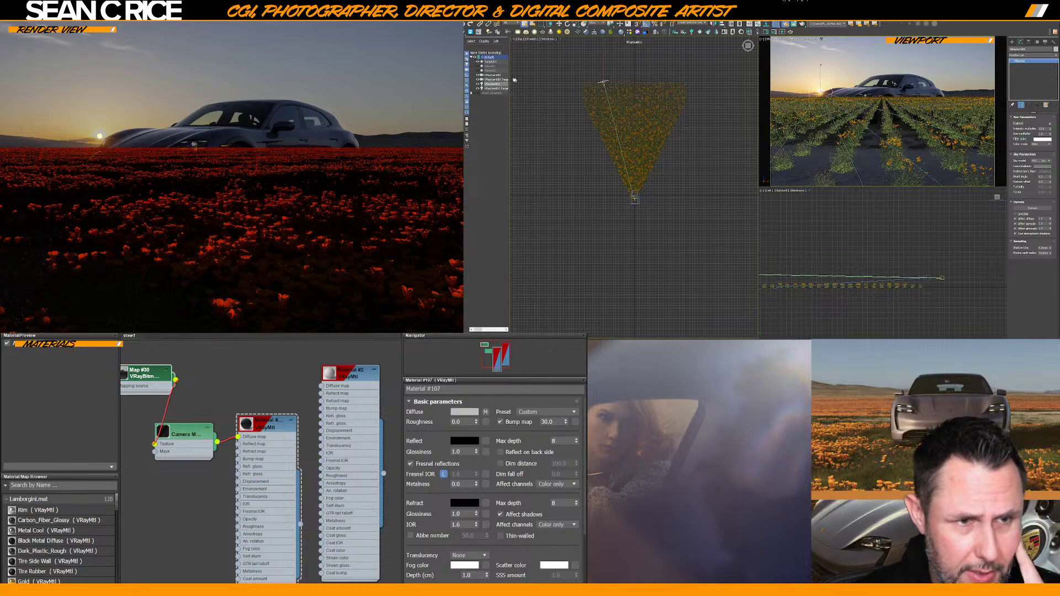
Select the scene's VRay physical camera and adjust its shutter speed to brighten the render's exposure
left_click(492, 76)
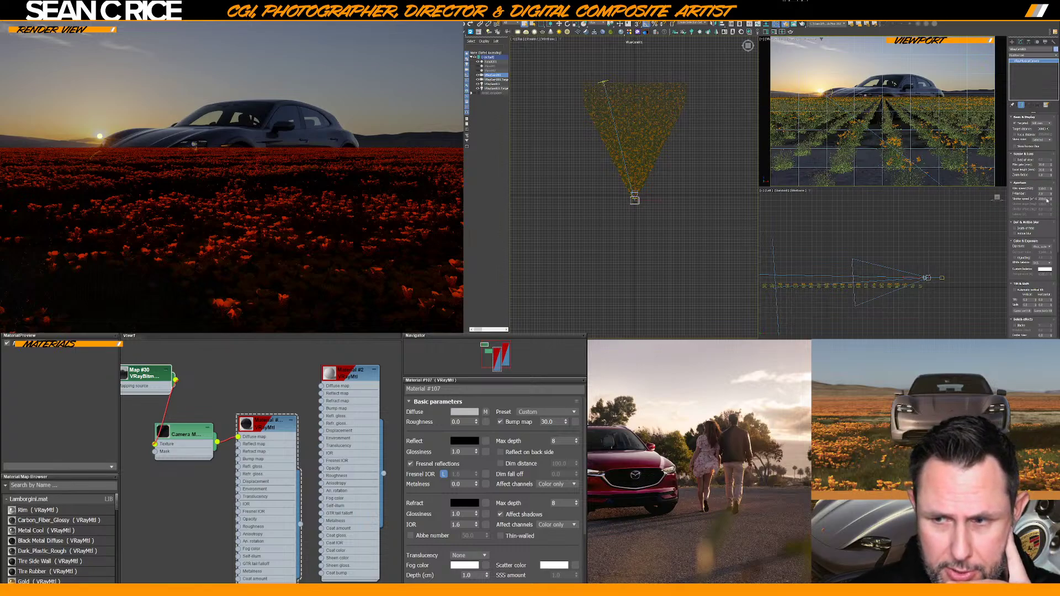
left_click(1046, 199)
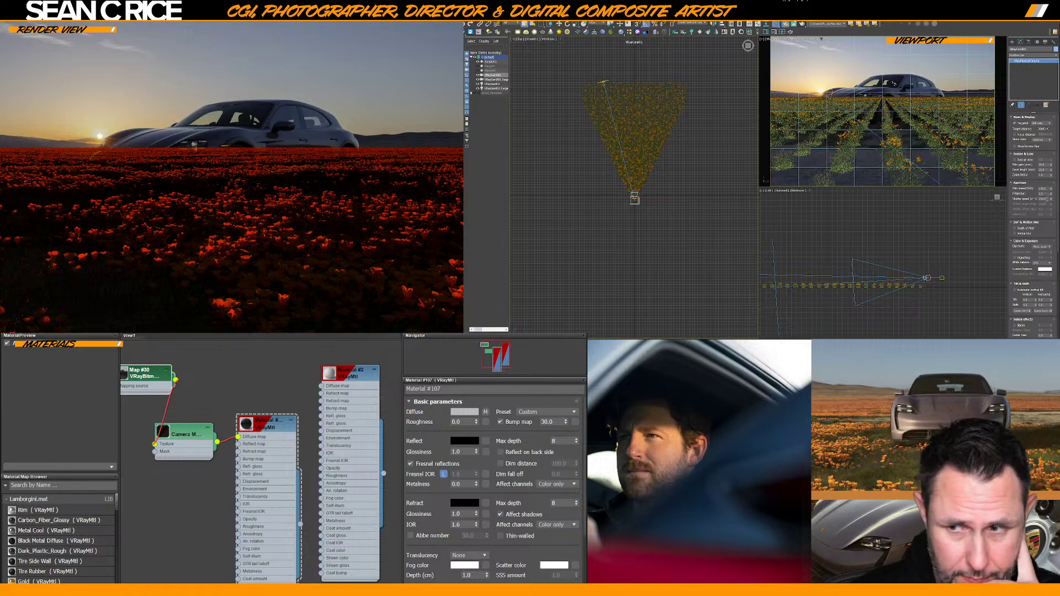
double_click(1040, 198)
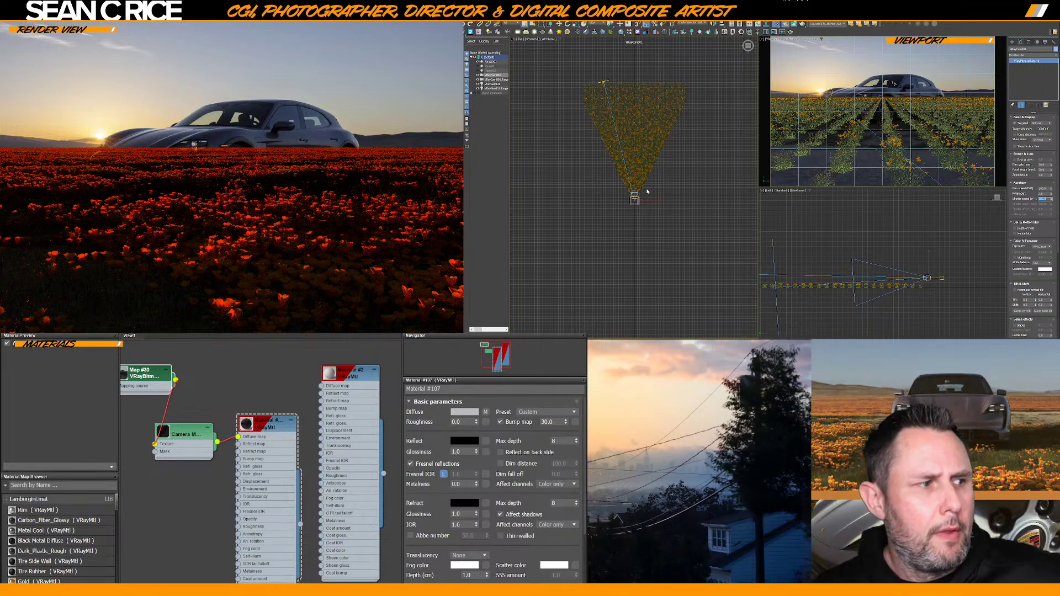
Hide the Forest Pack poppy field to check the render of the Taycan backplate without it
left_click(640, 186)
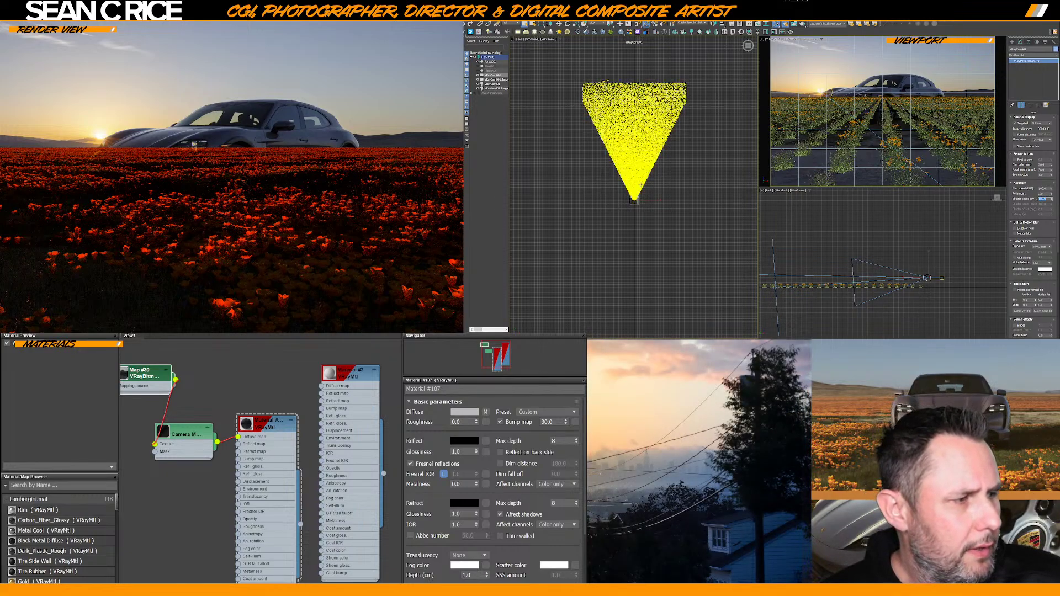
left_click(543, 156)
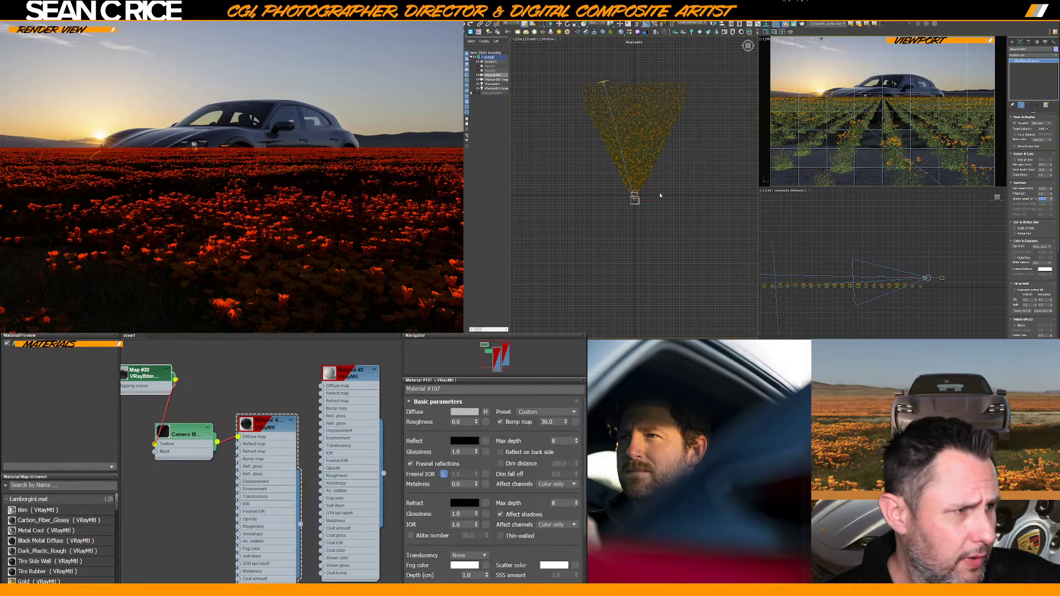
left_click(478, 63)
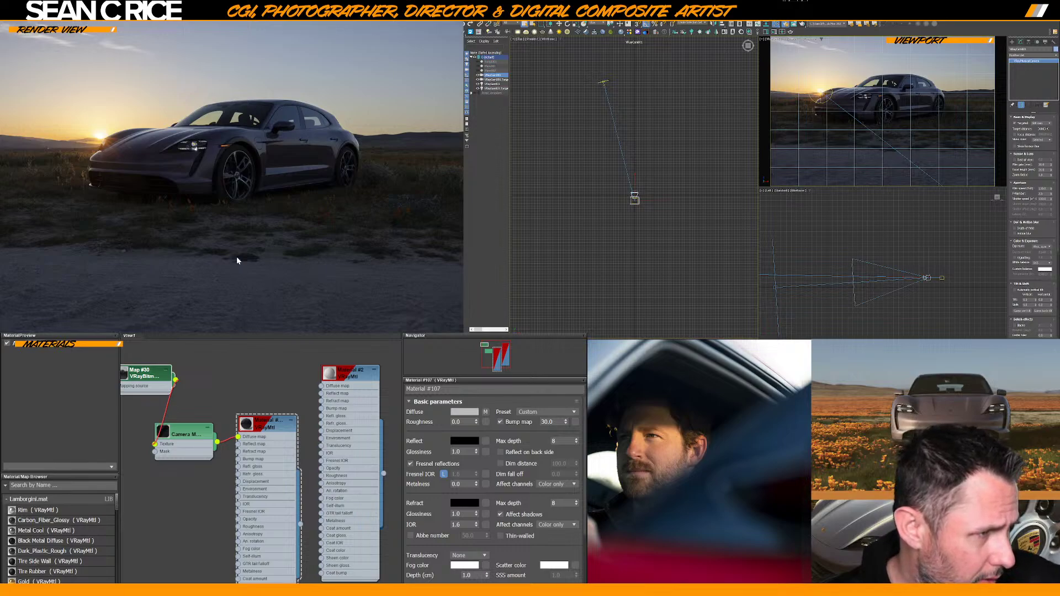
Examine the backplate's foreground ground and distant poppies in the render, and check the photo's camera data in Adobe Bridge
scroll(251, 273, "up", 5)
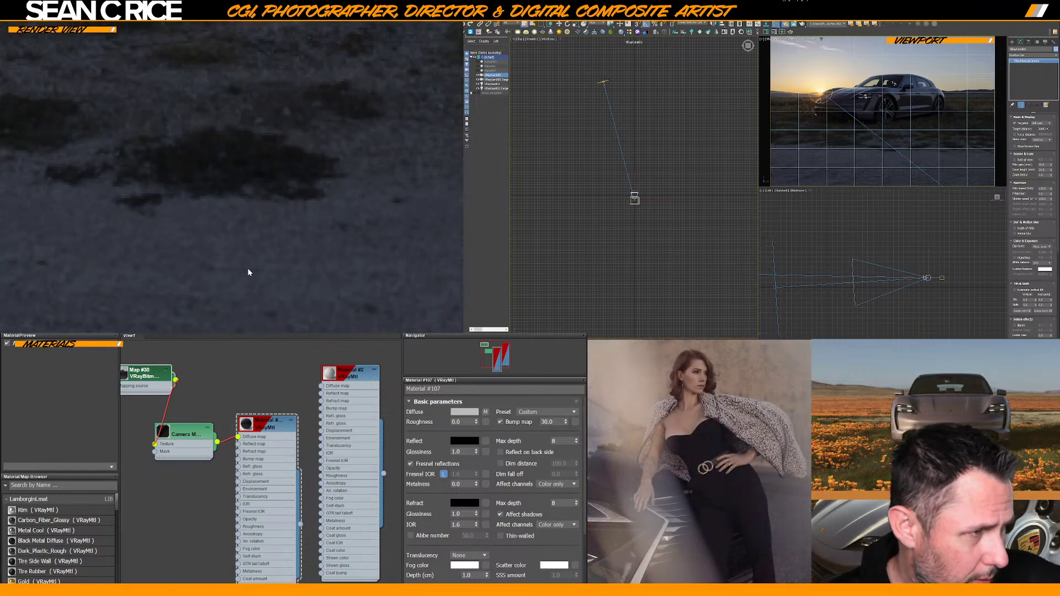
scroll(248, 266, "down", 5)
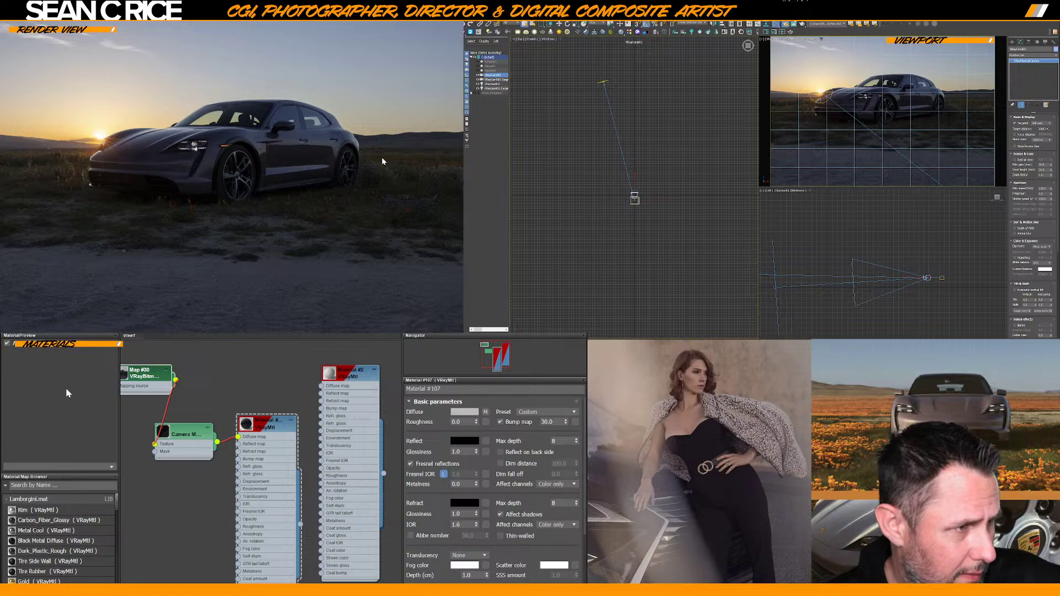
scroll(382, 160, "up", 5)
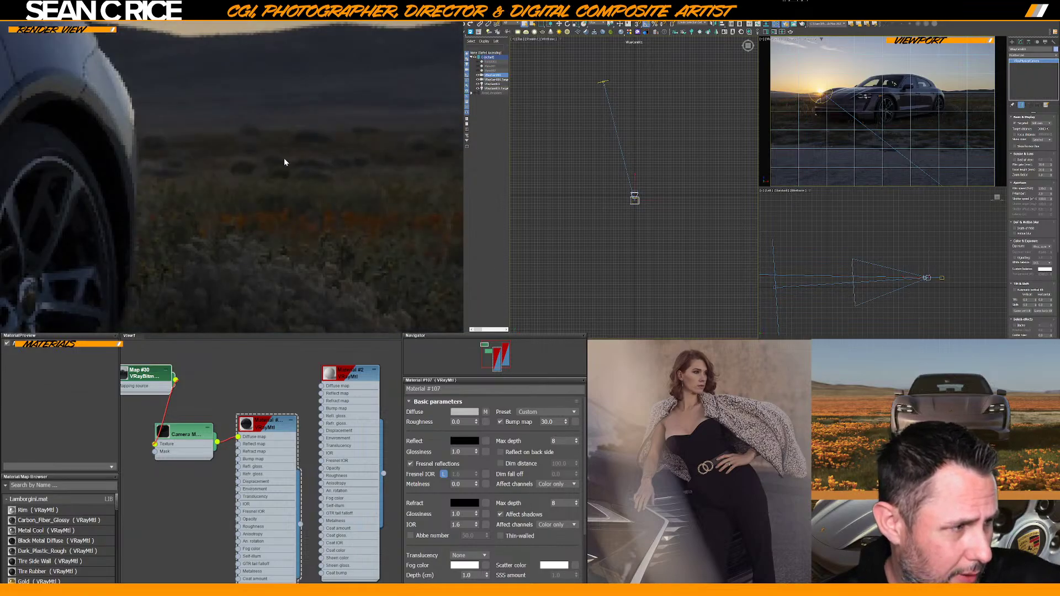
scroll(283, 160, "down", 3)
scroll(168, 234, "up", 3)
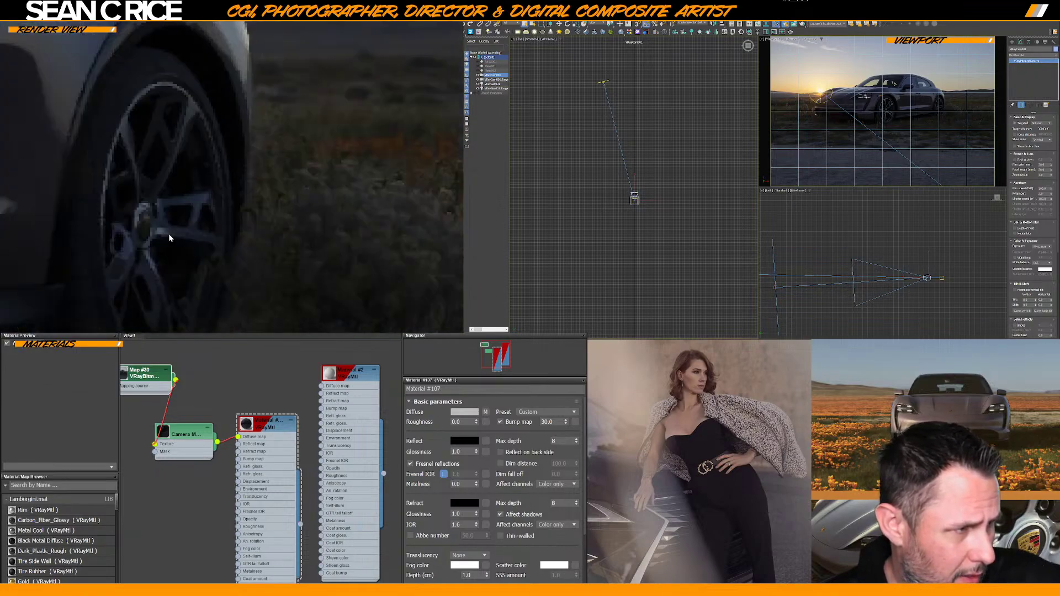
scroll(147, 245, "down", 3)
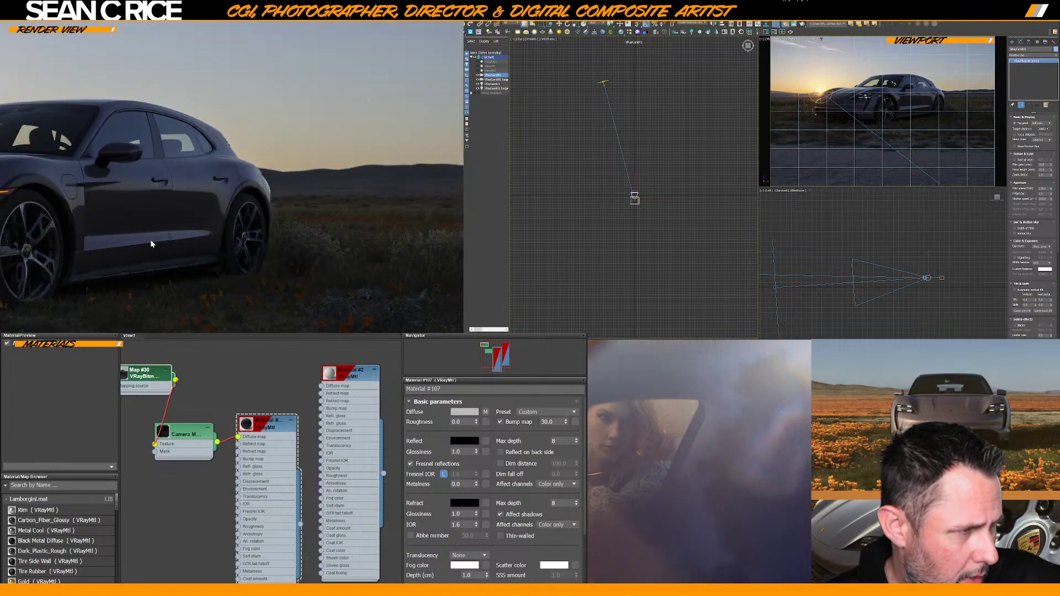
scroll(321, 217, "up", 3)
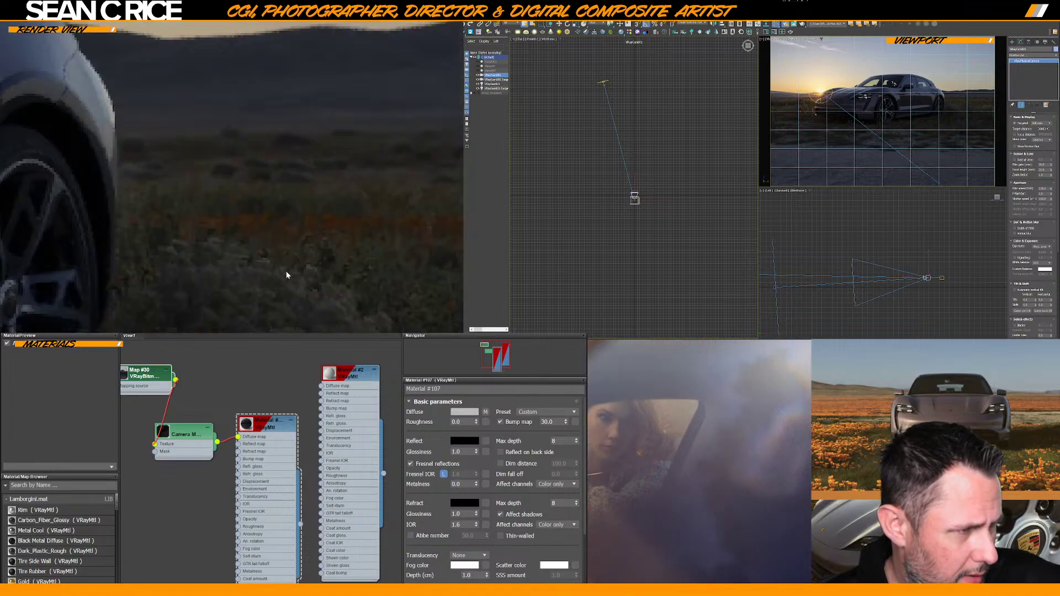
scroll(208, 165, "down", 4)
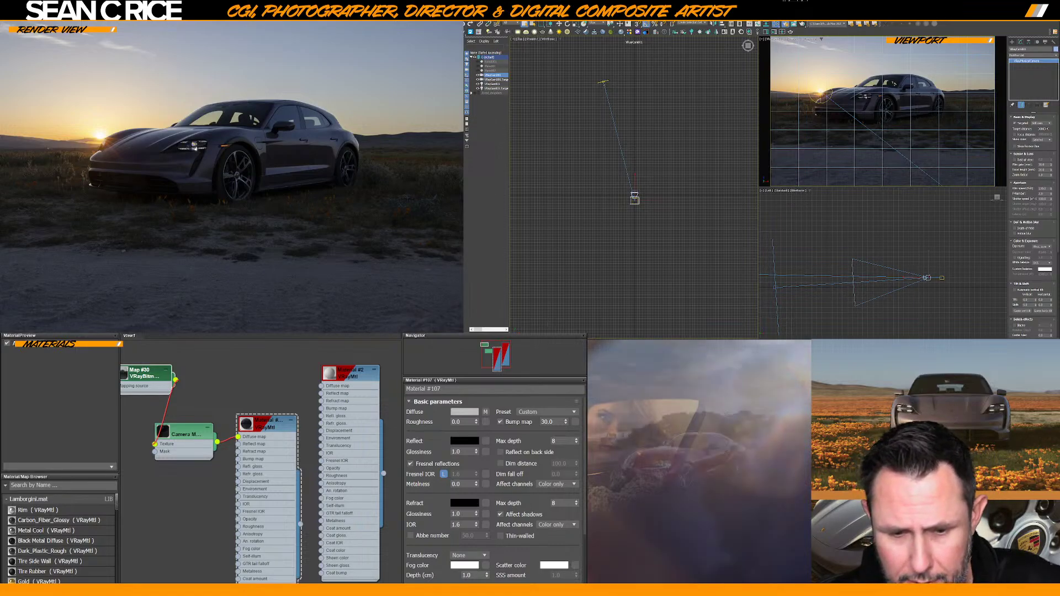
key("alt+Tab")
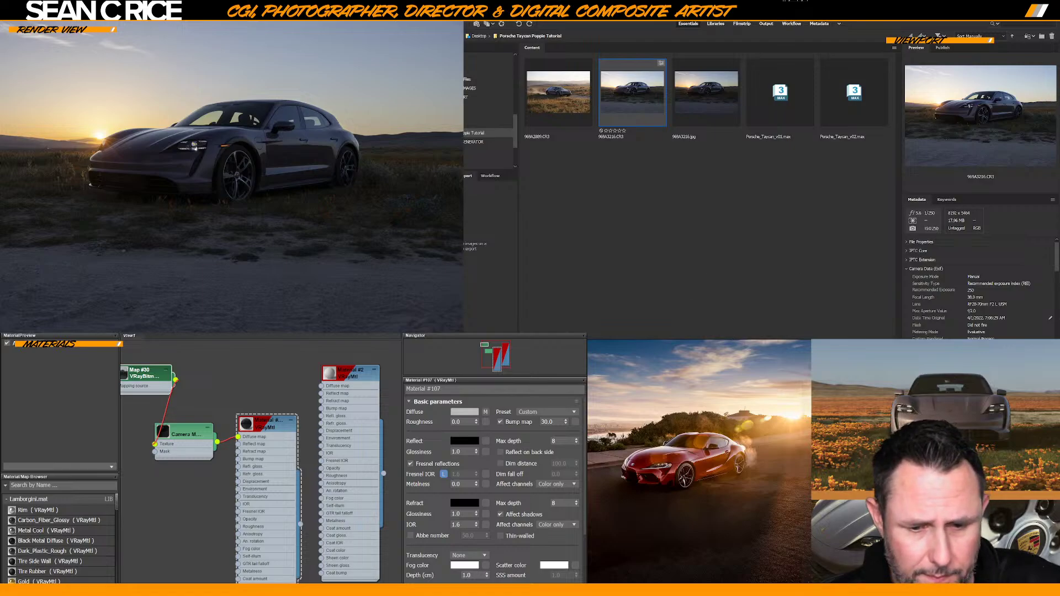
key("alt+Tab")
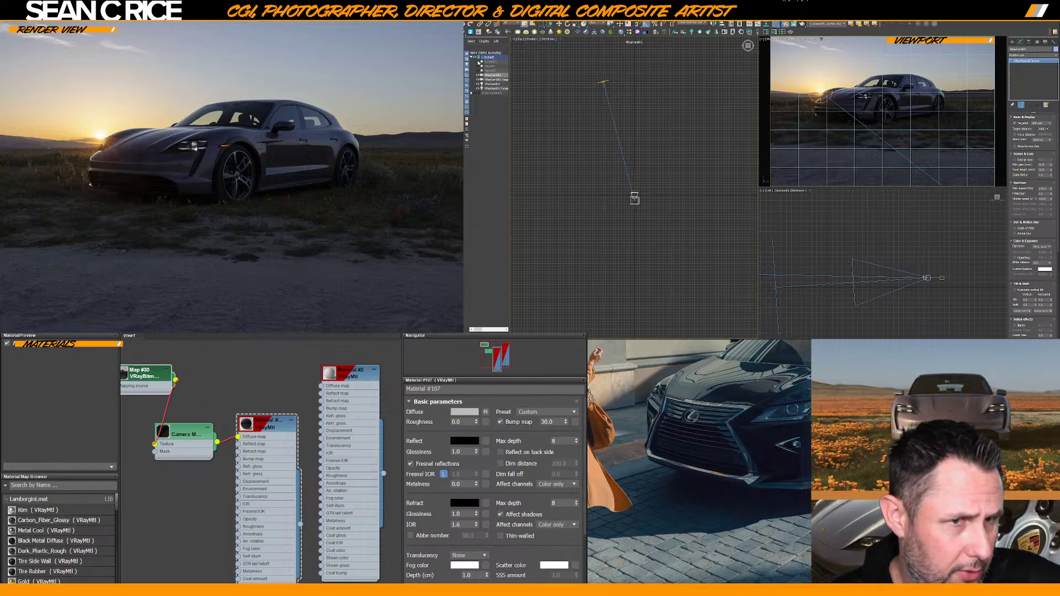
Unhide the Forest Pack poppy field and compare the render with and without it
left_click(478, 62)
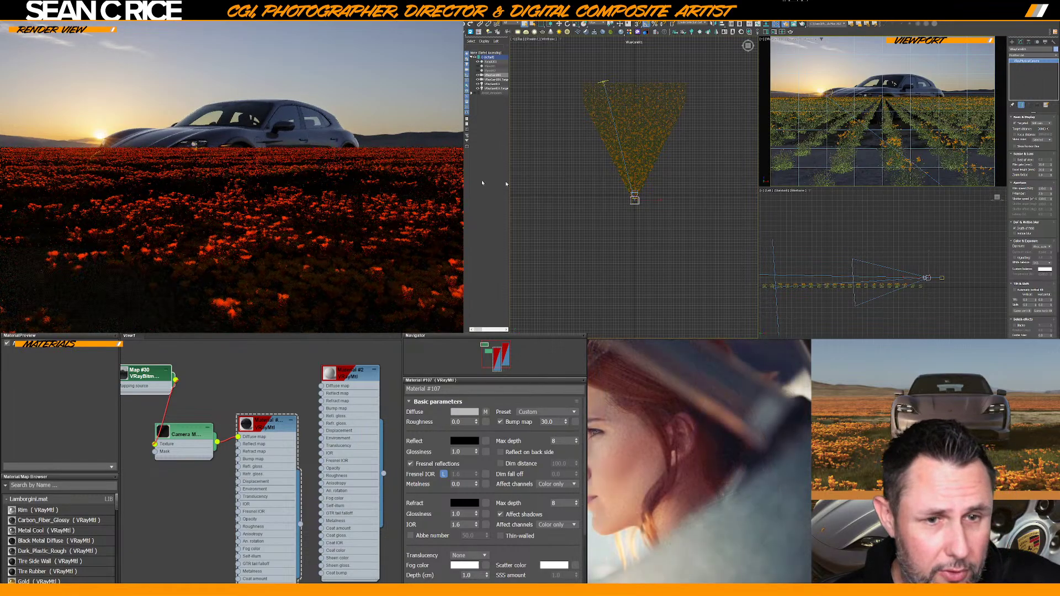
left_click(496, 80)
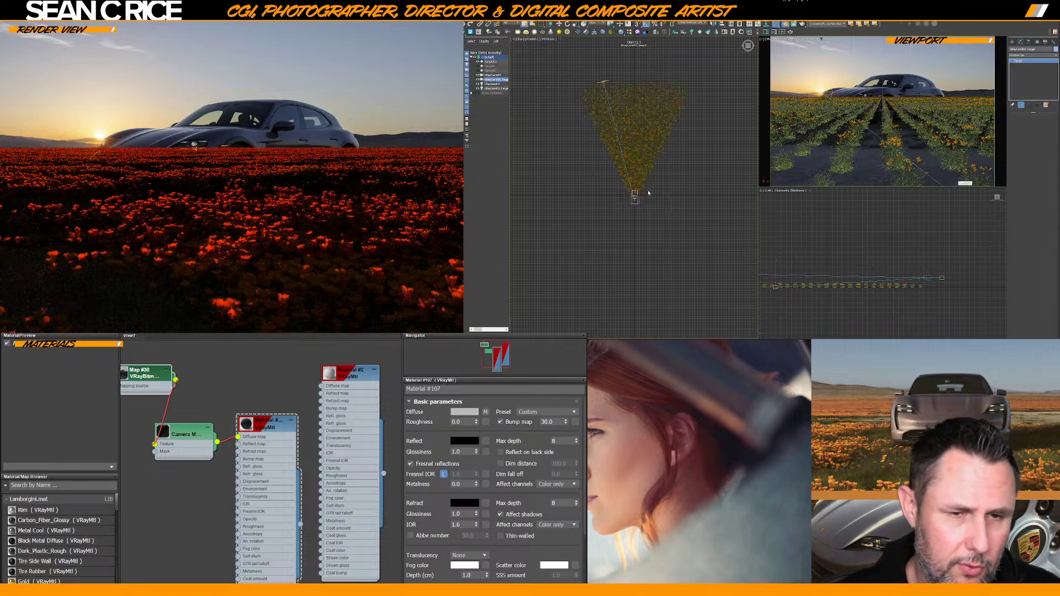
scroll(636, 194, "up", 5)
scroll(635, 194, "down", 5)
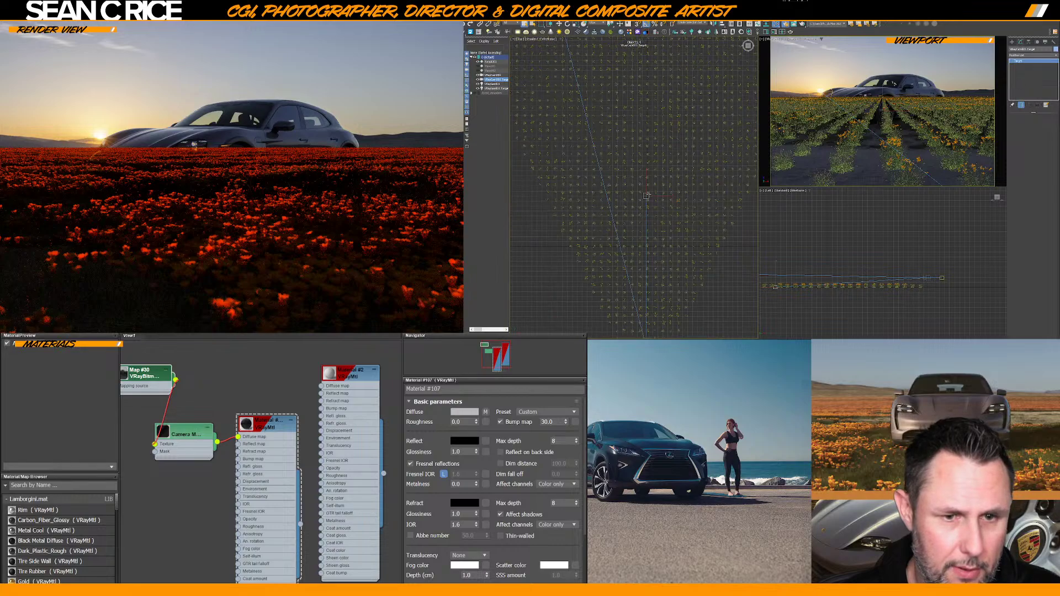
scroll(646, 195, "up", 3)
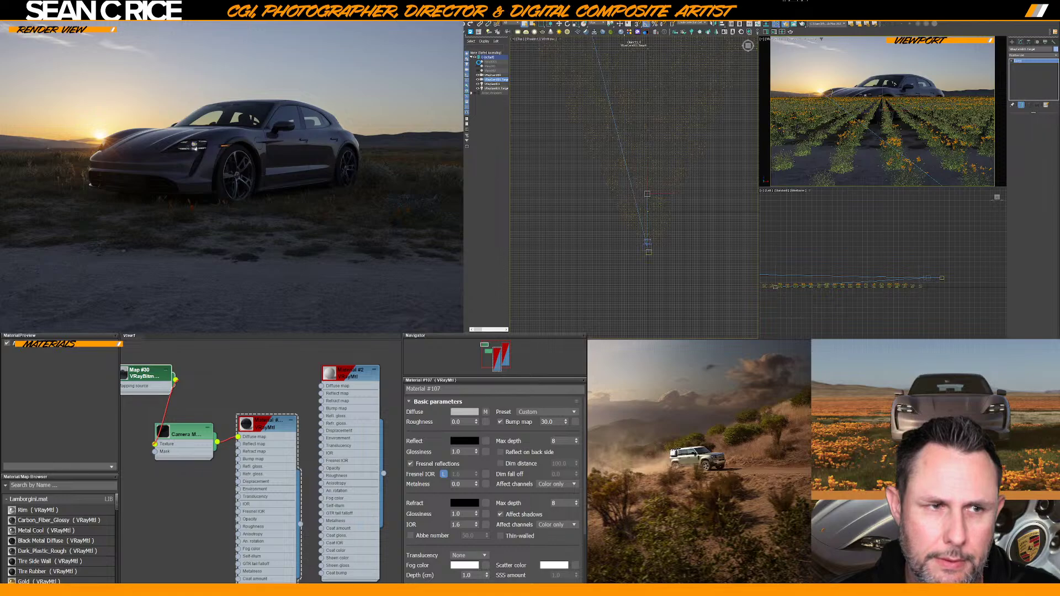
left_click(481, 61)
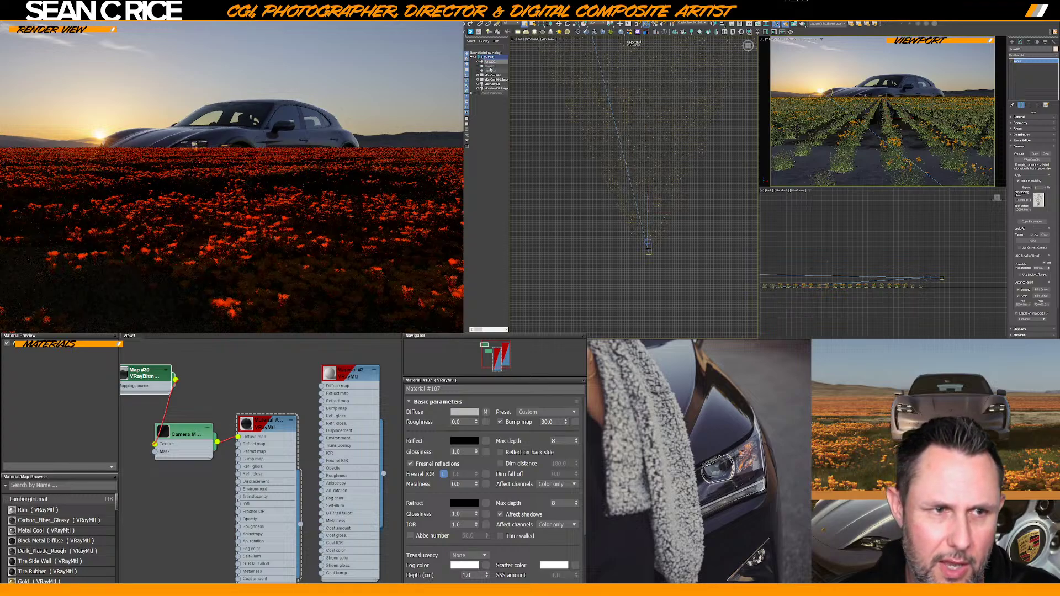
Draw a wide ellipse spline in the top view around the area where the car stands
left_click(1012, 41)
left_click(1019, 49)
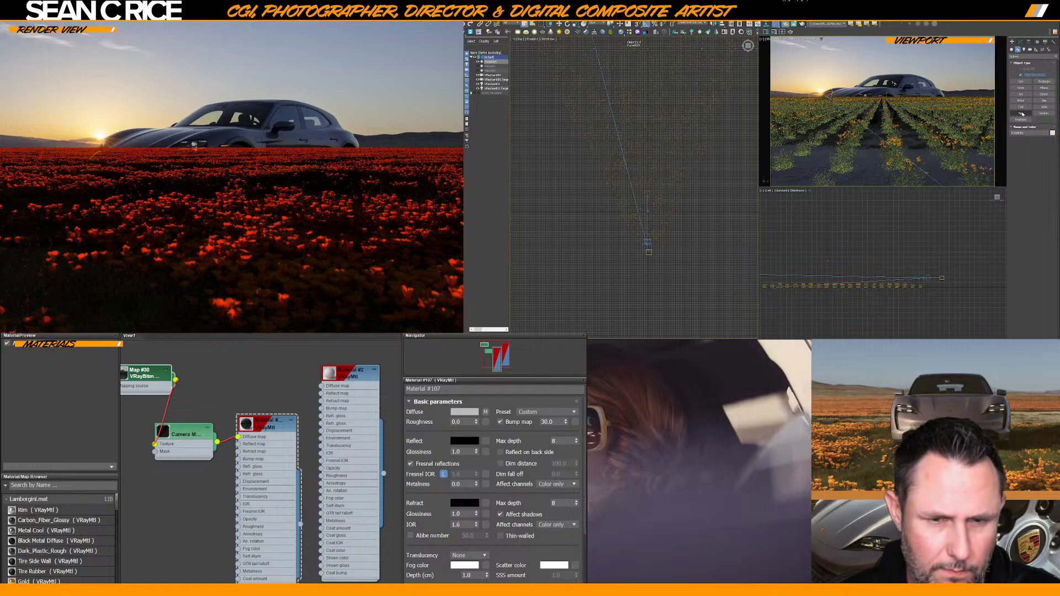
left_click(1043, 88)
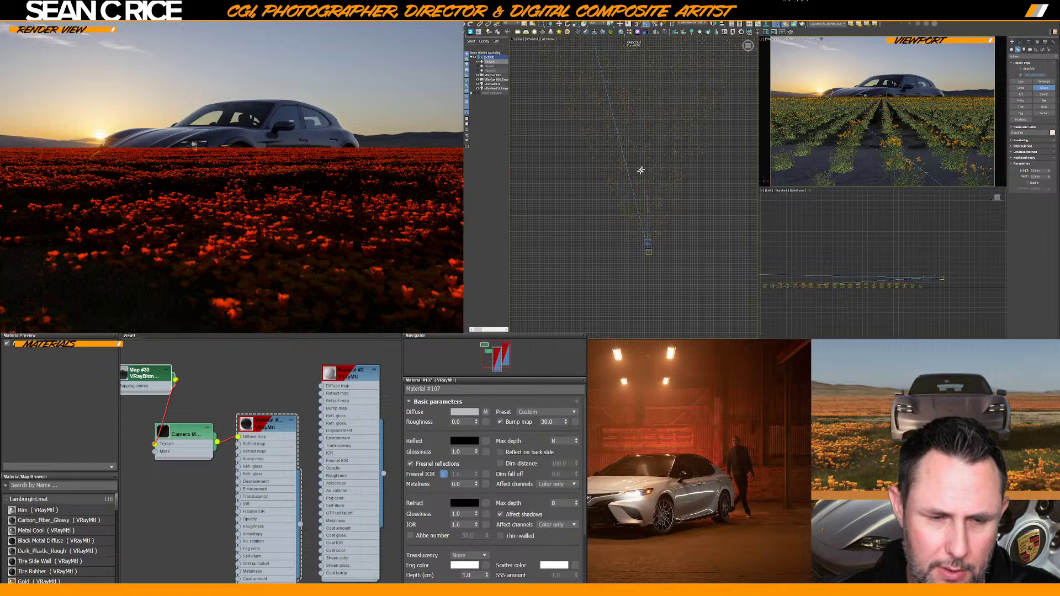
left_click_drag(628, 130, 701, 156)
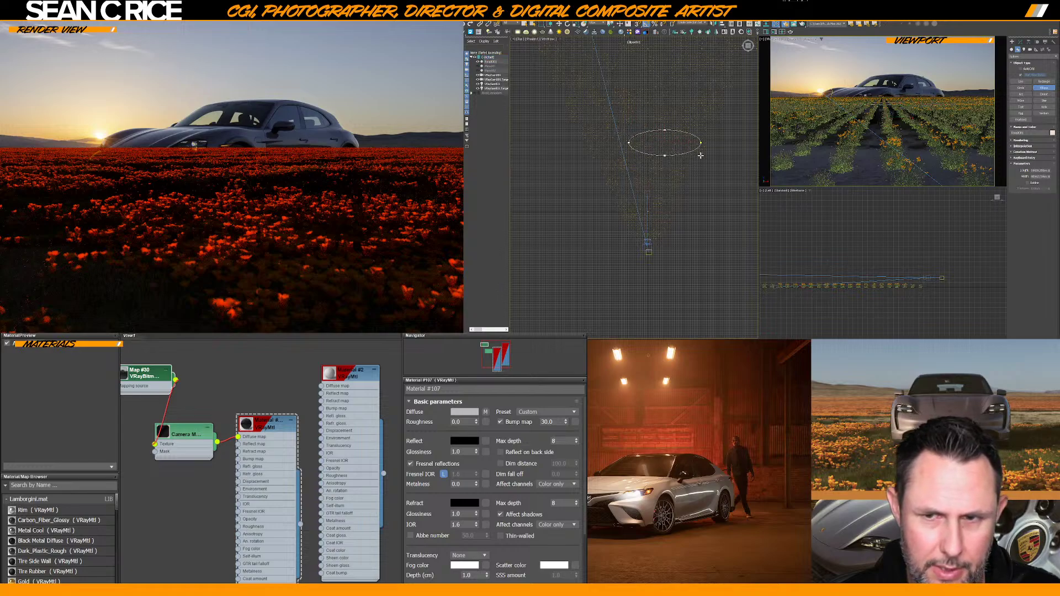
right_click(701, 156)
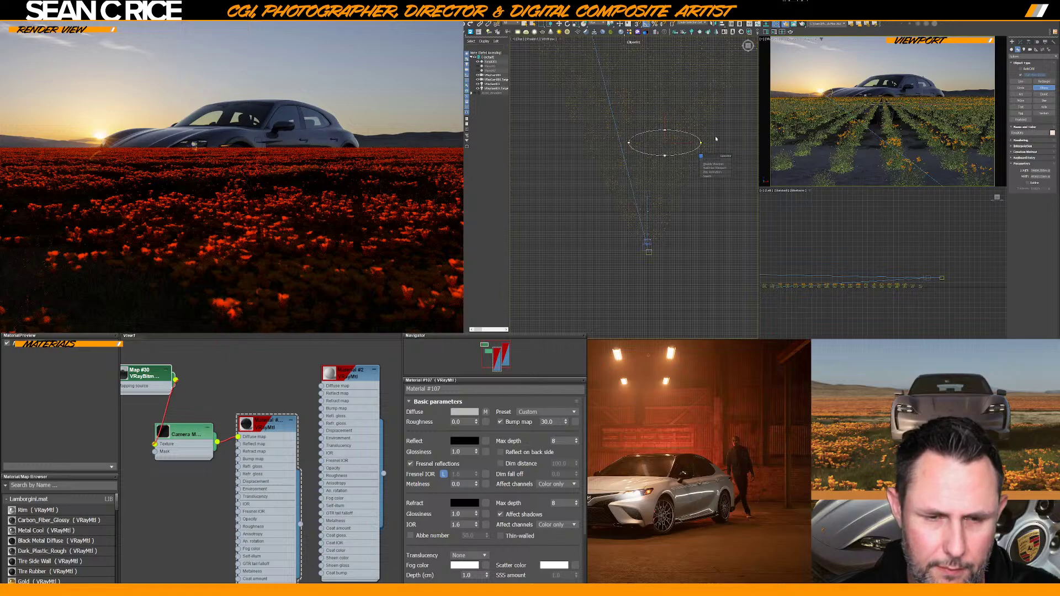
left_click(707, 140)
key("ctrl+z")
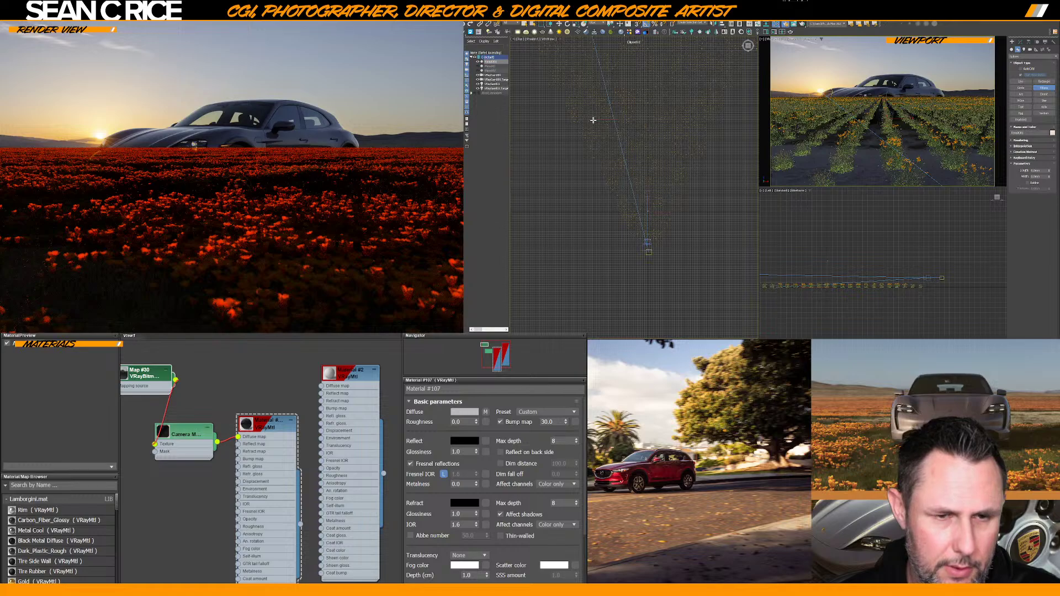
left_click_drag(592, 120, 685, 156)
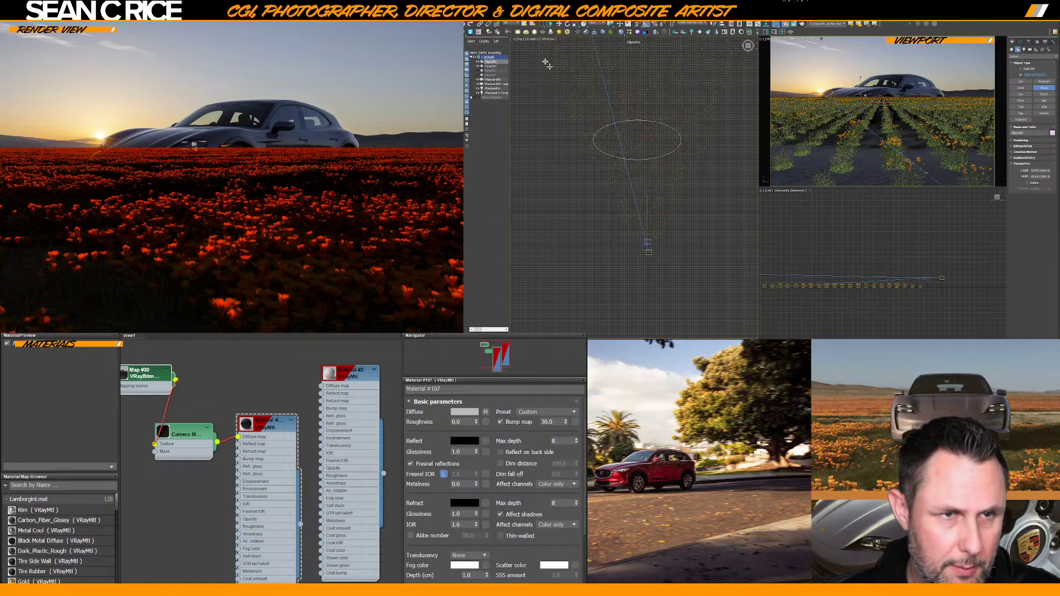
Centre the ellipse on the camera's axis and check its height against the poppies in the side view
left_click(559, 24)
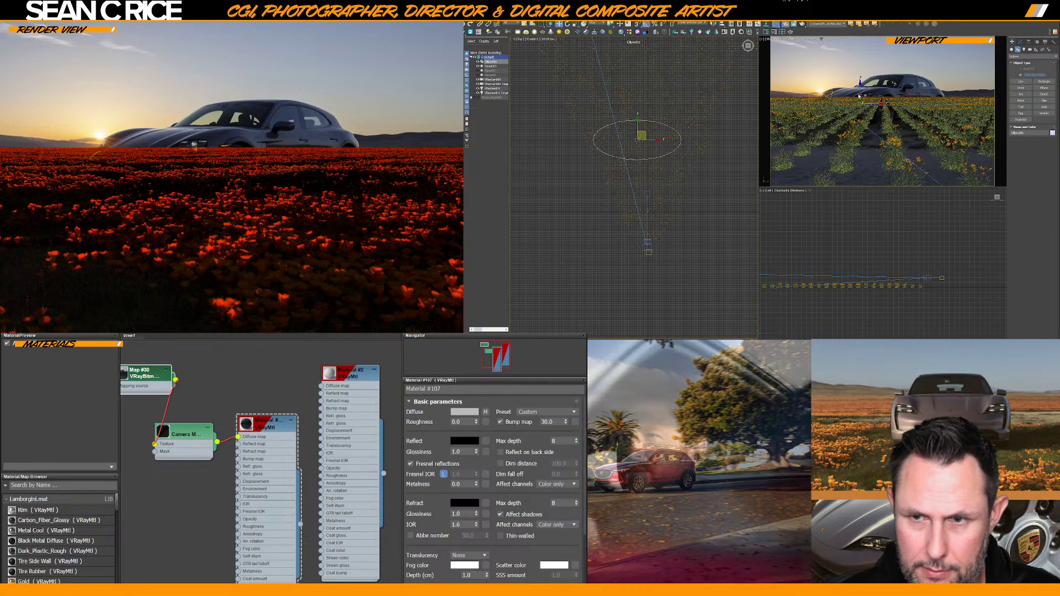
left_click_drag(644, 134, 655, 134)
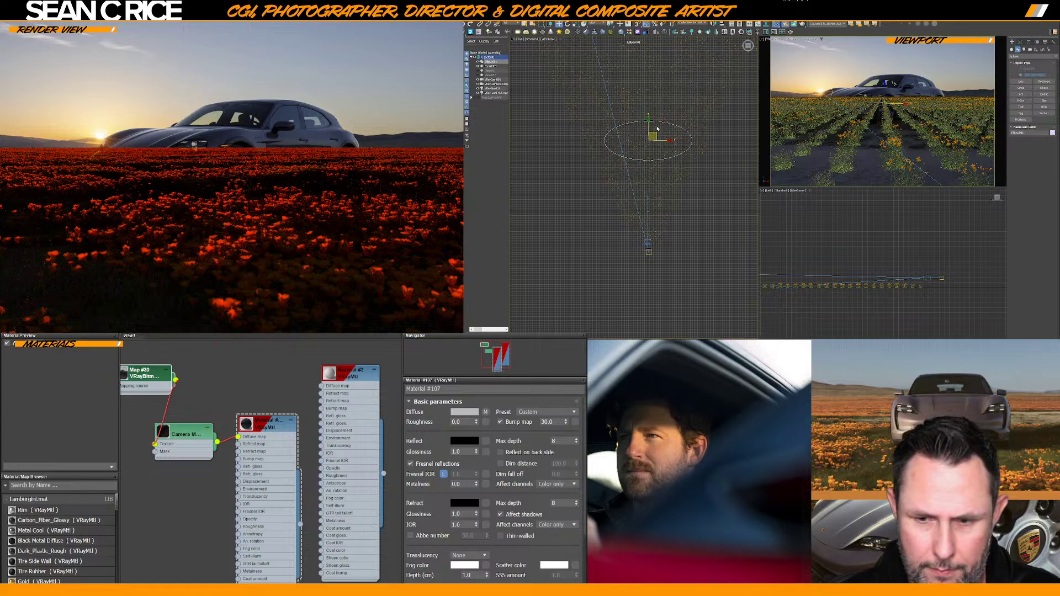
right_click(844, 269)
key("z")
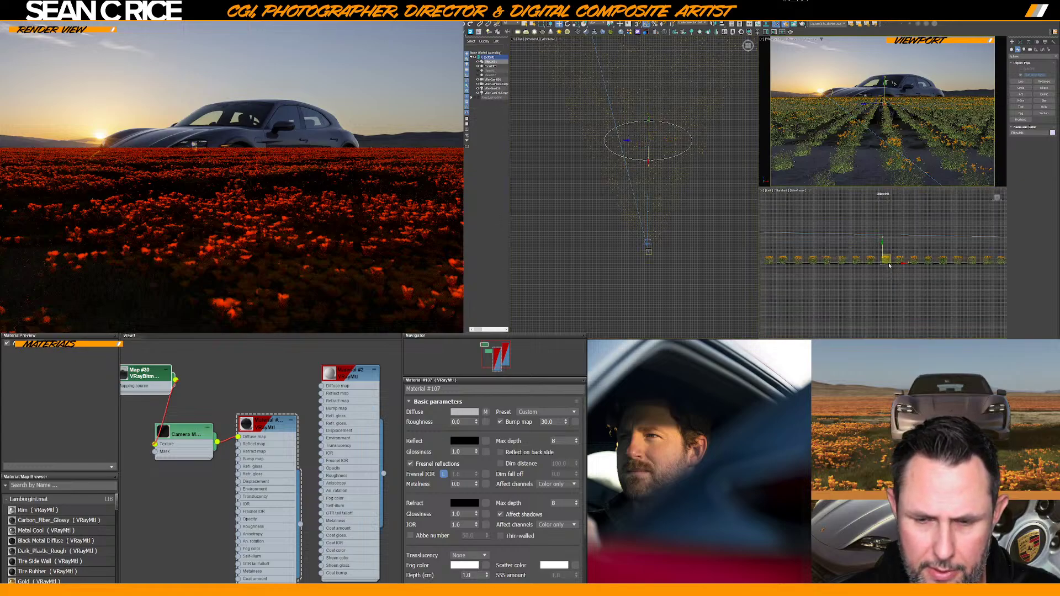
scroll(883, 263, "down", 3)
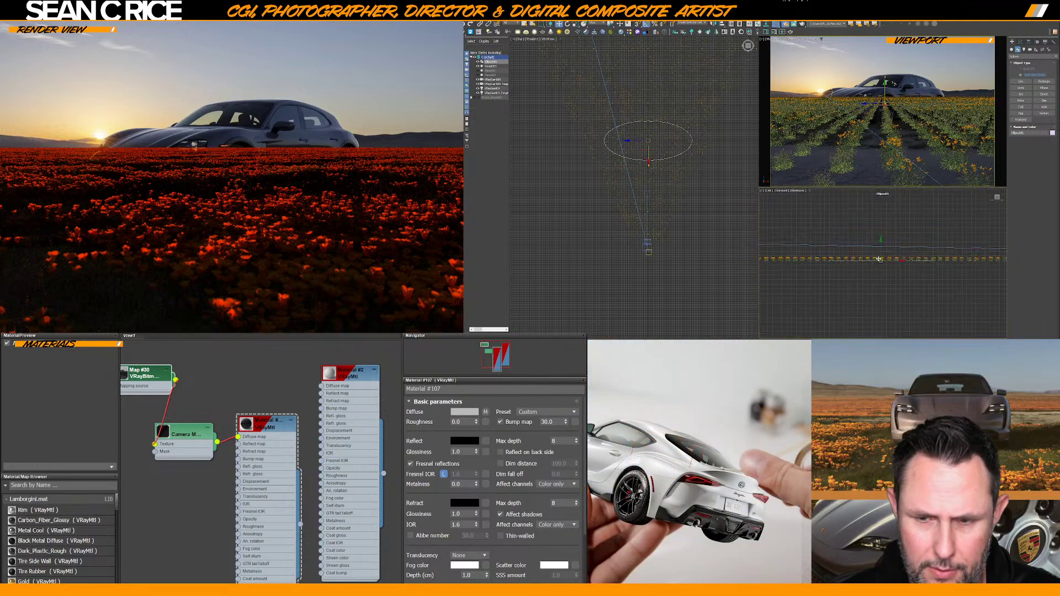
scroll(876, 259, "down", 3)
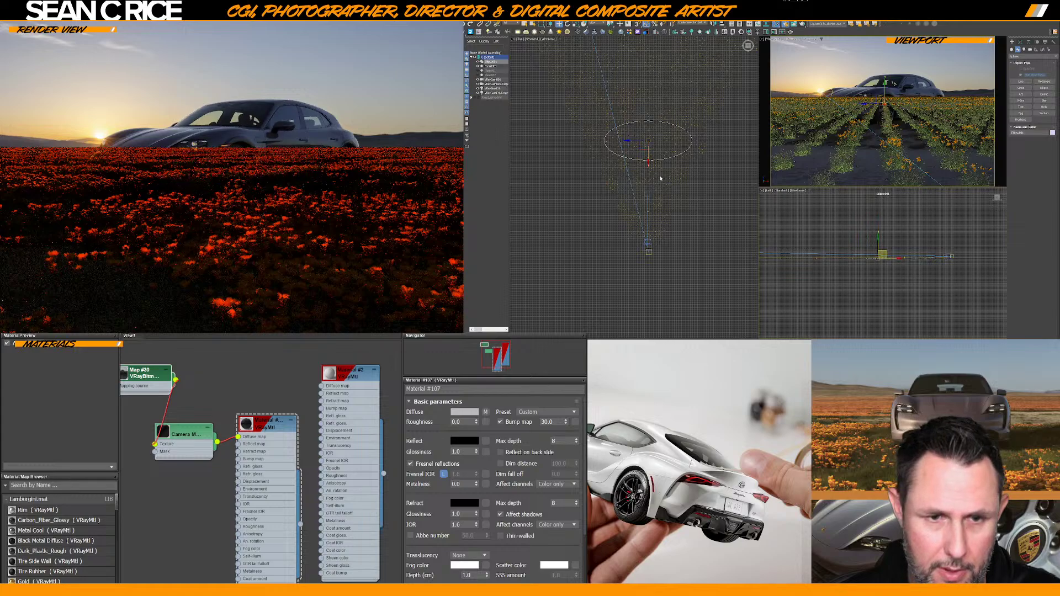
Add the ellipse as a new spline area in the poppy Forest object's Areas settings
left_click(490, 66)
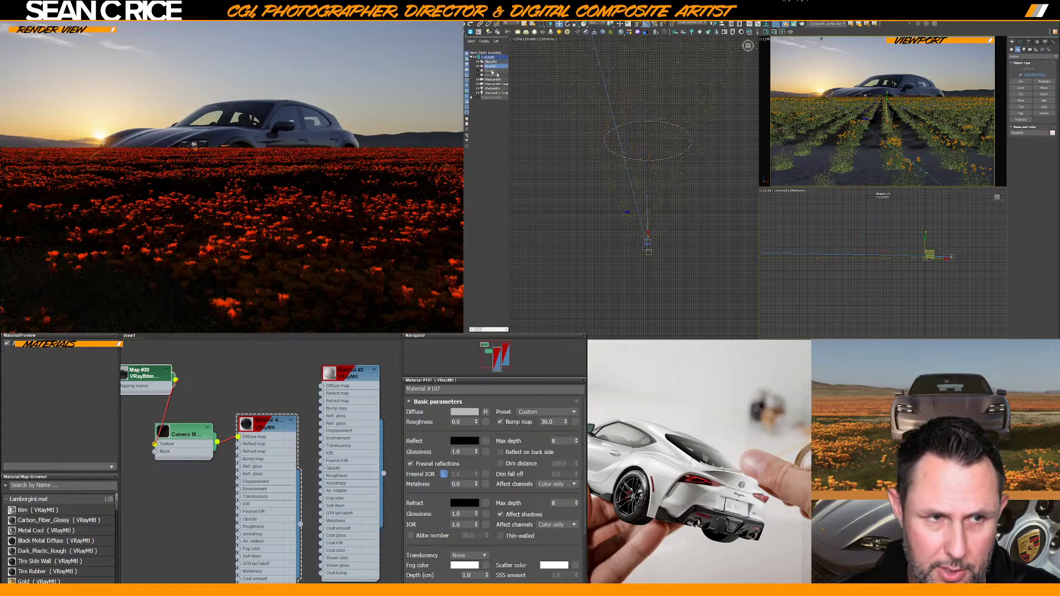
left_click(1020, 43)
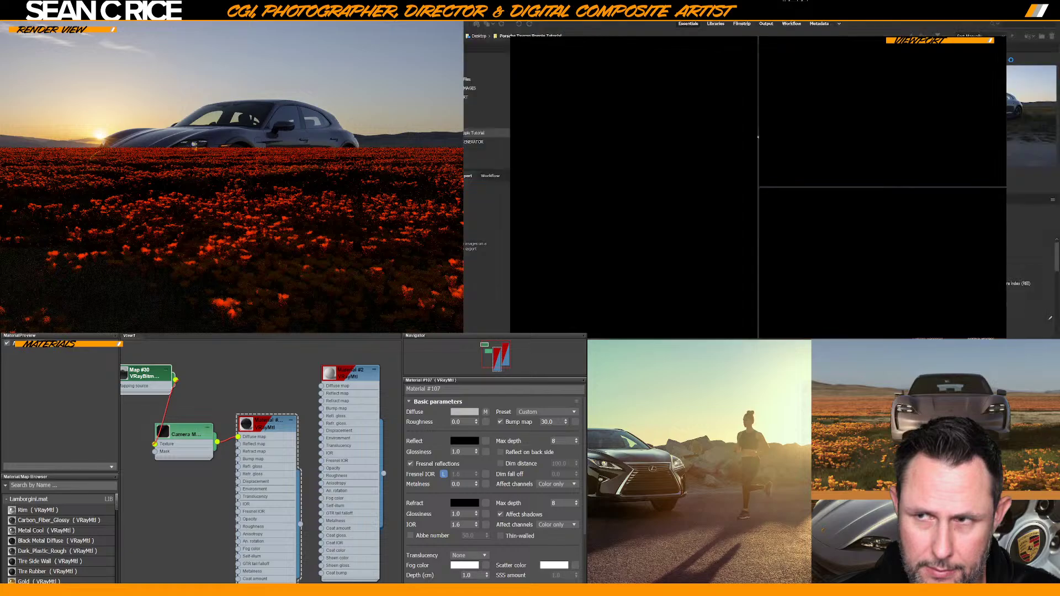
left_click(1012, 62)
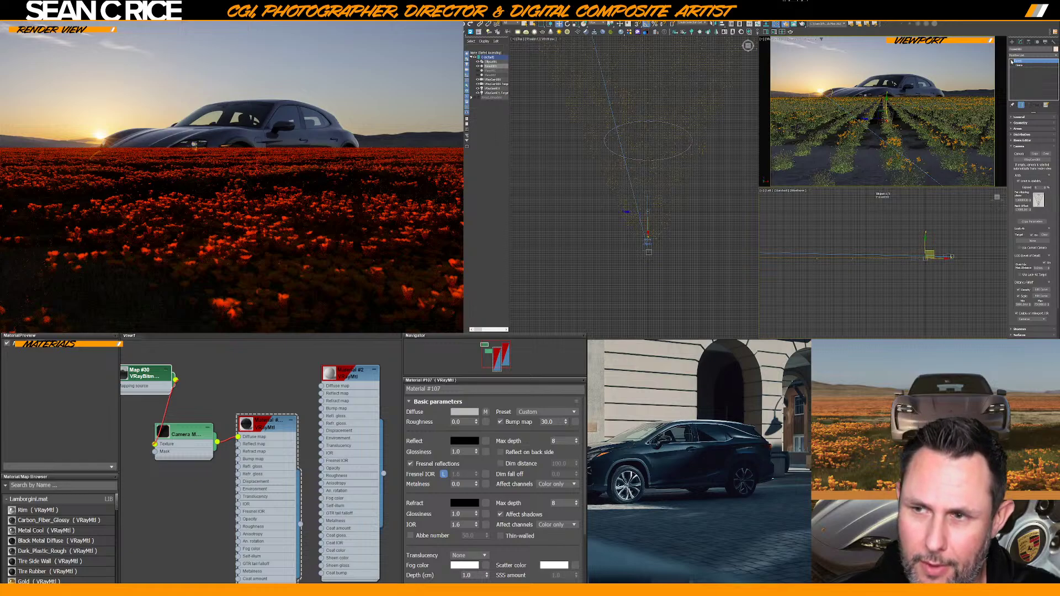
left_click(1011, 147)
left_click(1012, 130)
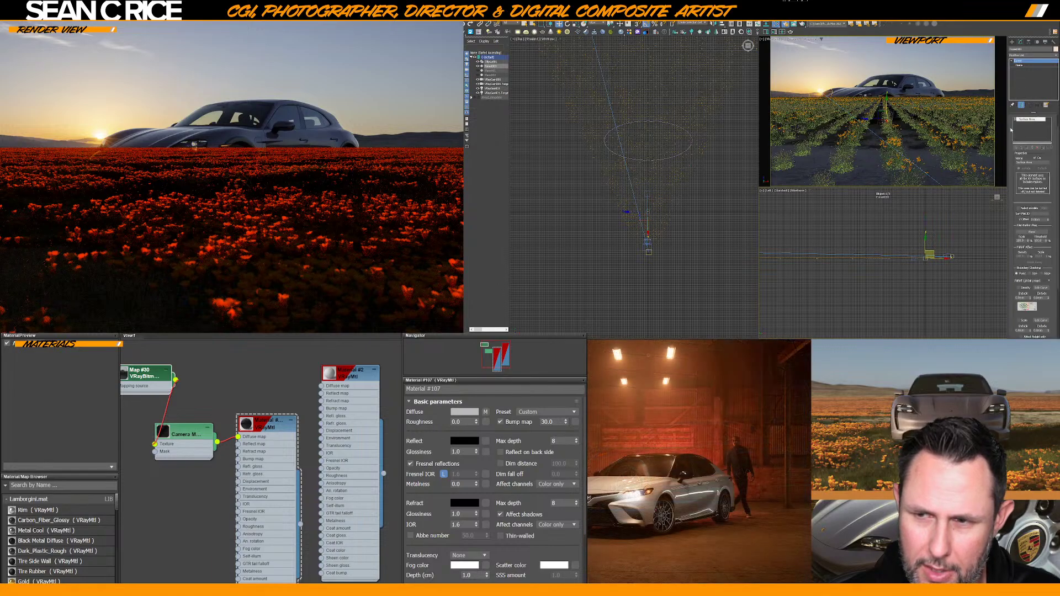
left_click(1027, 150)
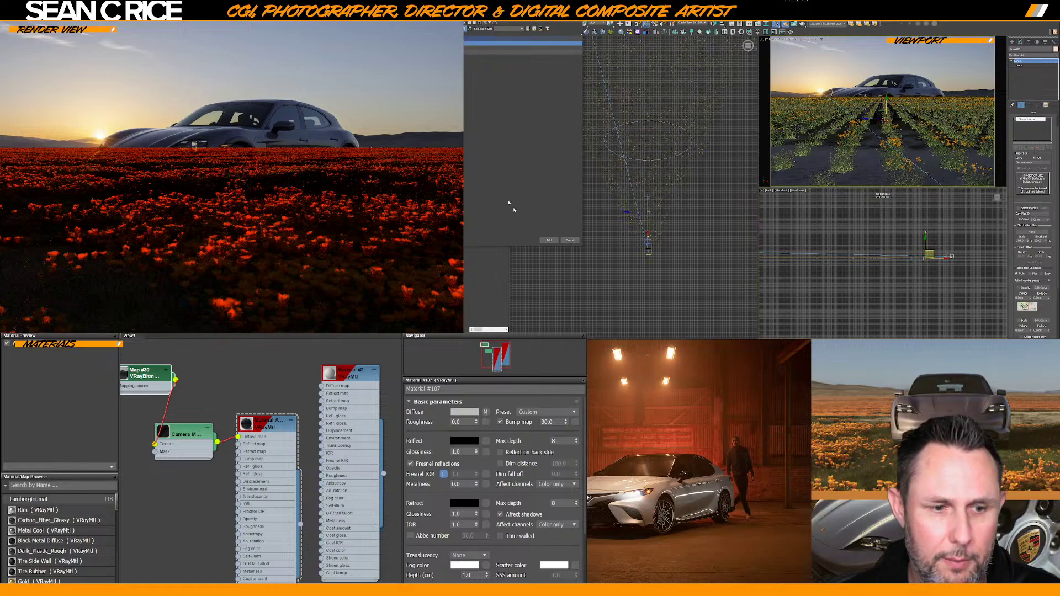
left_click(549, 240)
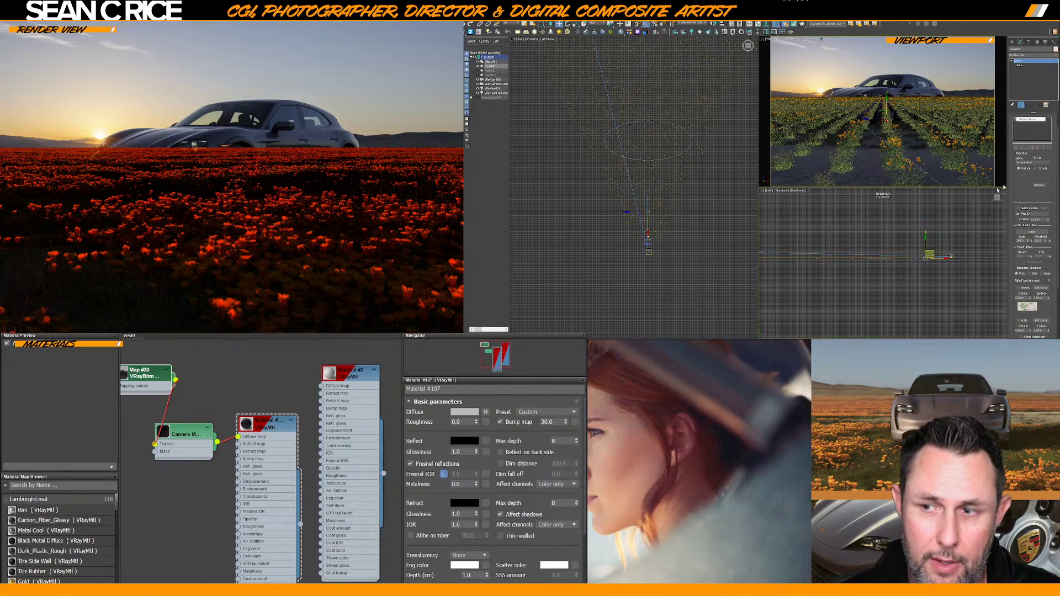
Set the Forest object's ellipse area to Exclude to keep poppies out of the car's footprint
left_click(1045, 173)
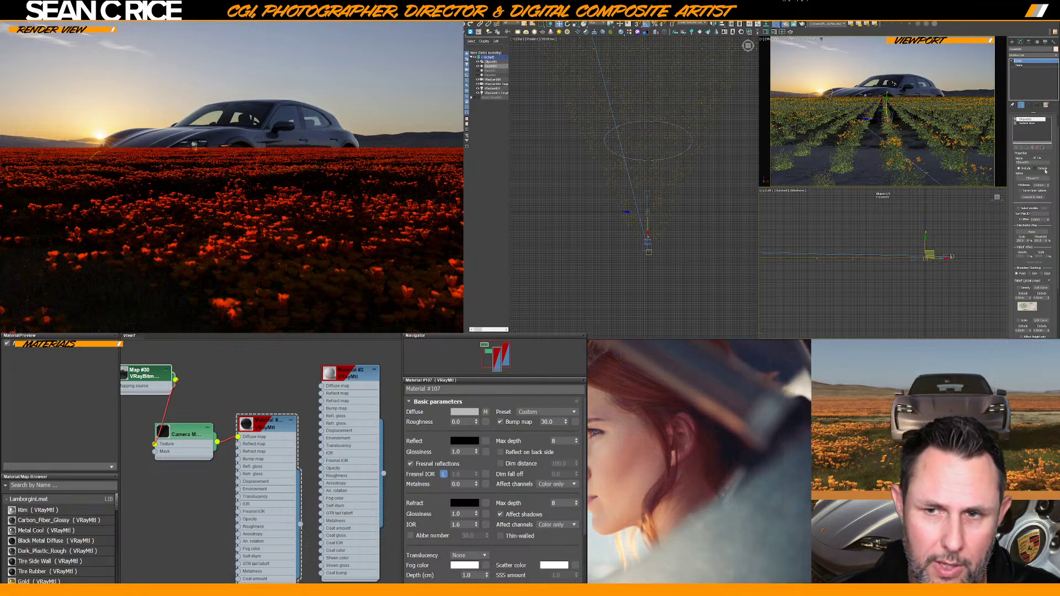
left_click(1036, 169)
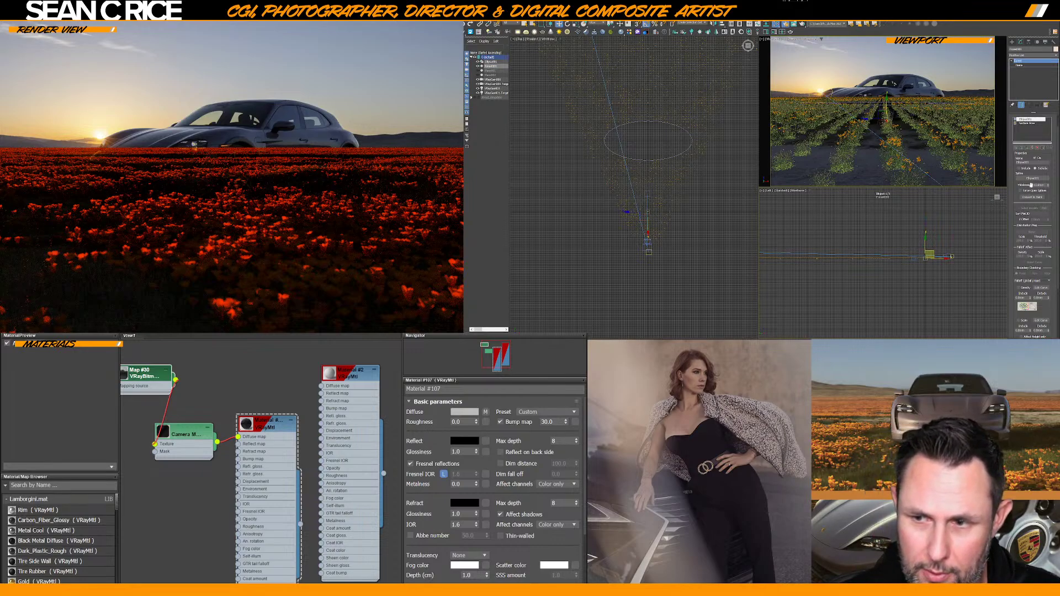
scroll(1019, 226, "down", 1)
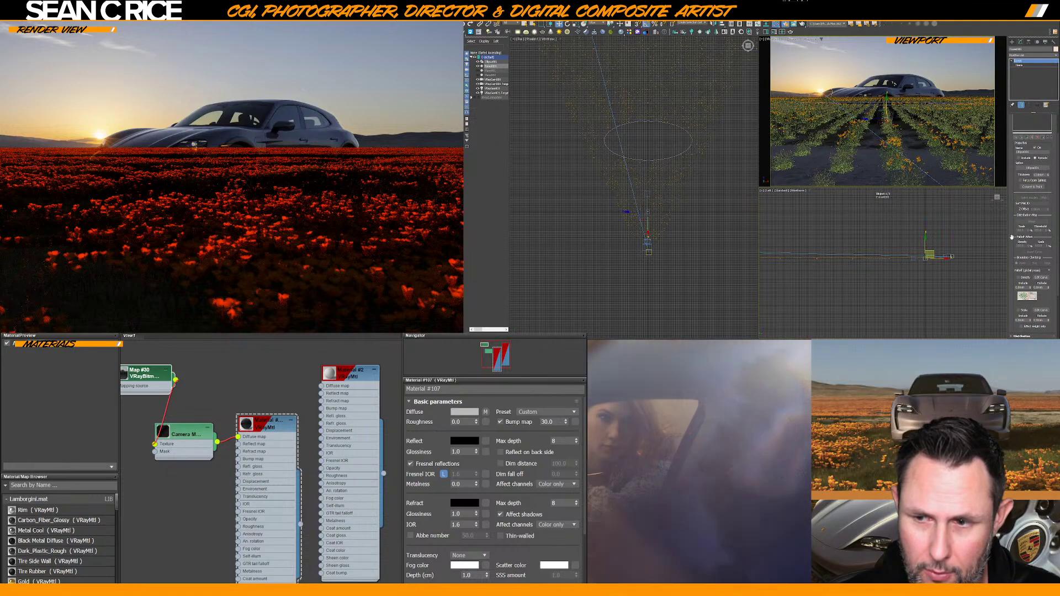
scroll(1011, 236, "down", 1)
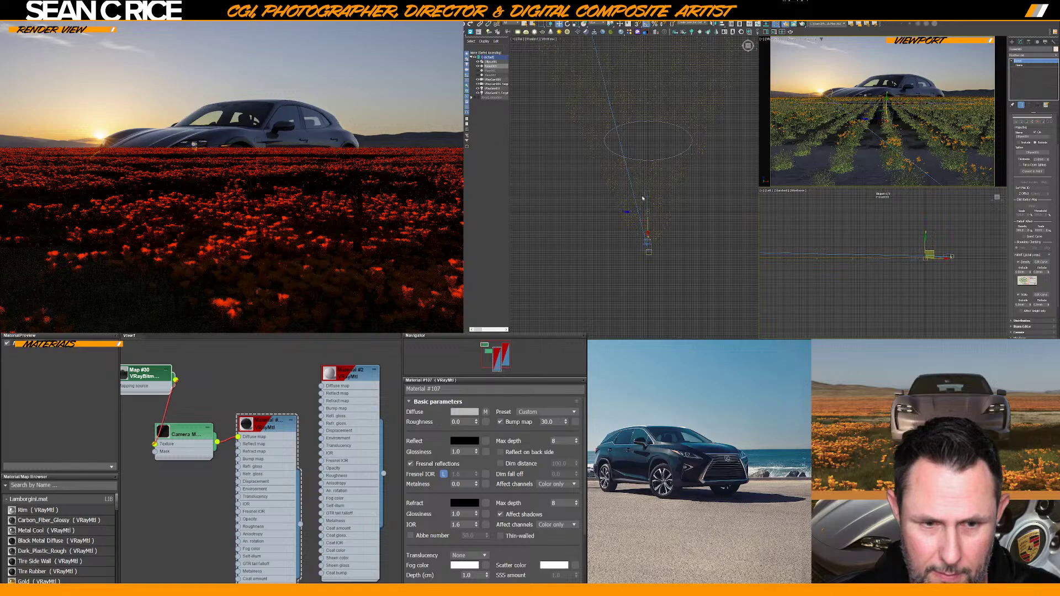
Review the poppy Forest object's Areas settings for the ellipse, including its density and scale falloff options
left_click(604, 138)
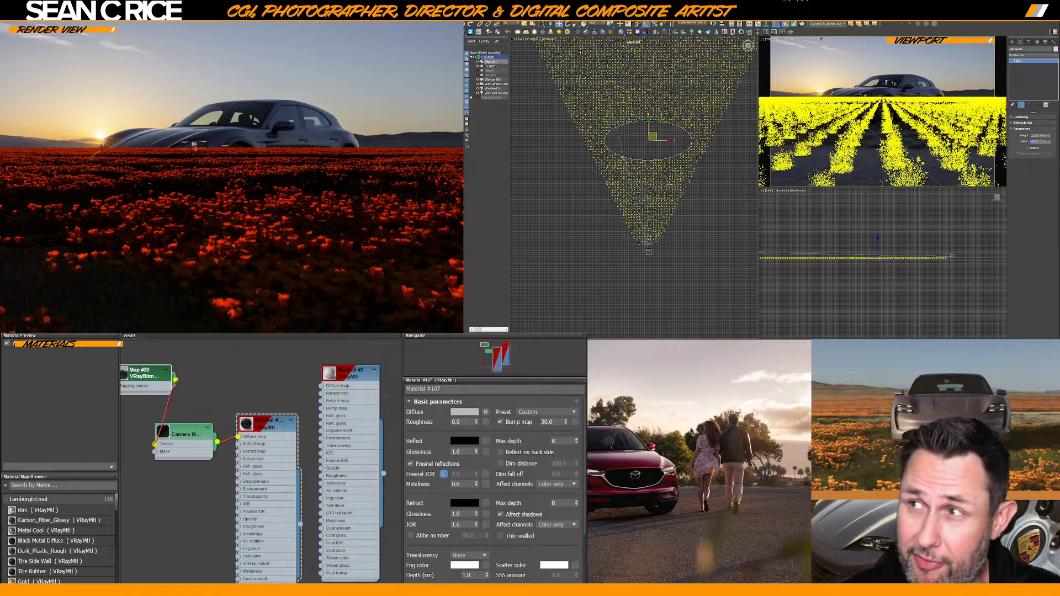
left_click(493, 66)
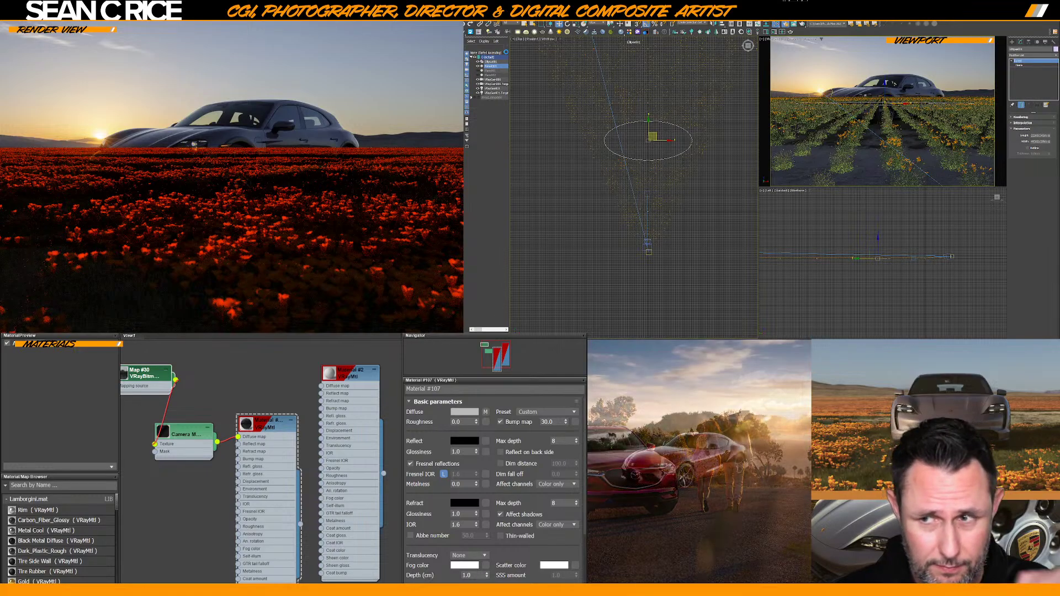
left_click(942, 76)
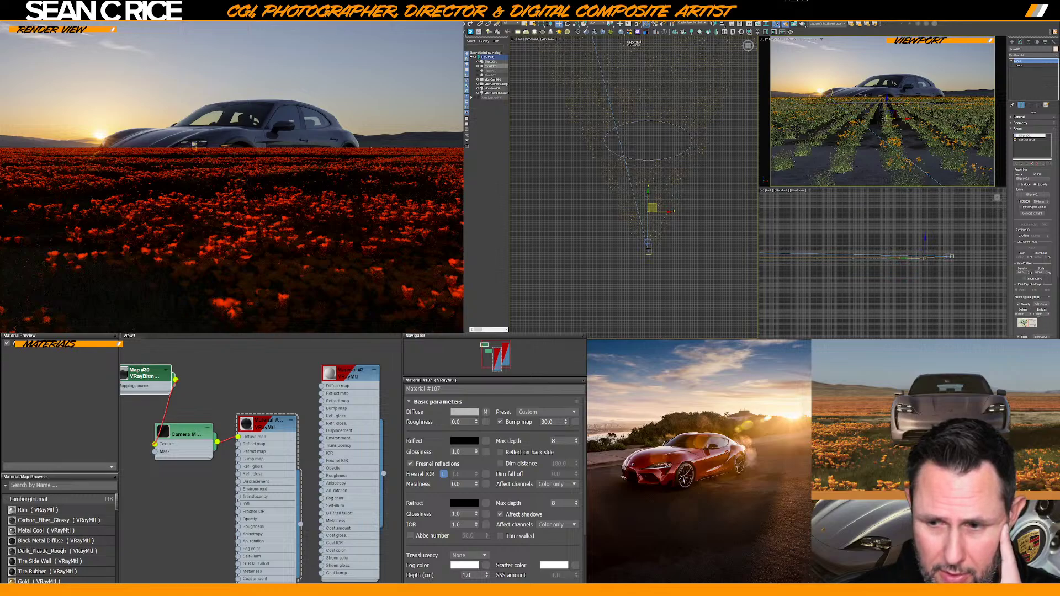
scroll(1045, 311, "down", 1)
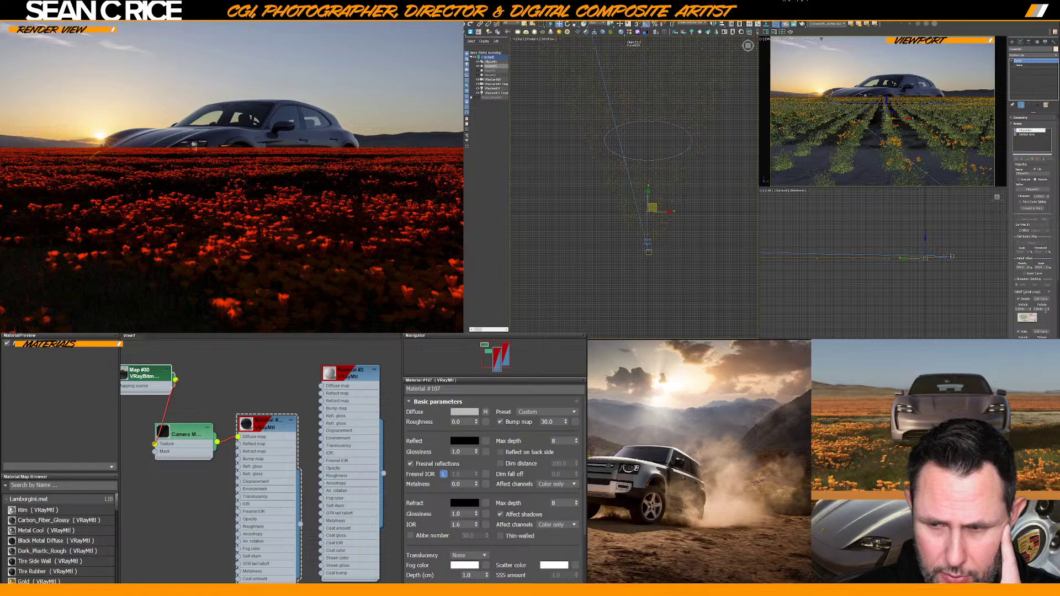
scroll(1046, 310, "down", 1)
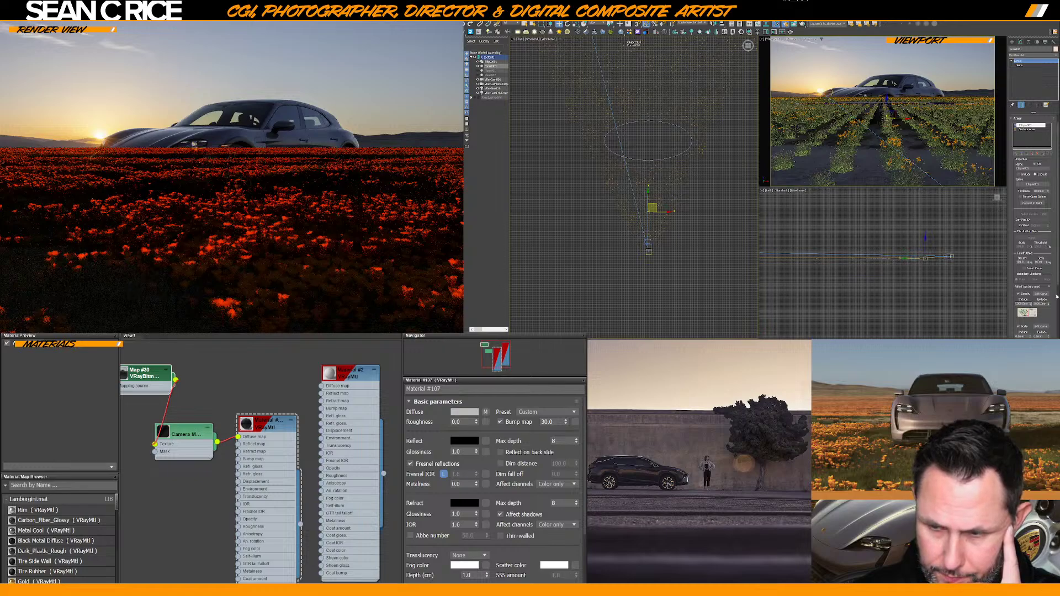
scroll(1028, 292, "down", 3)
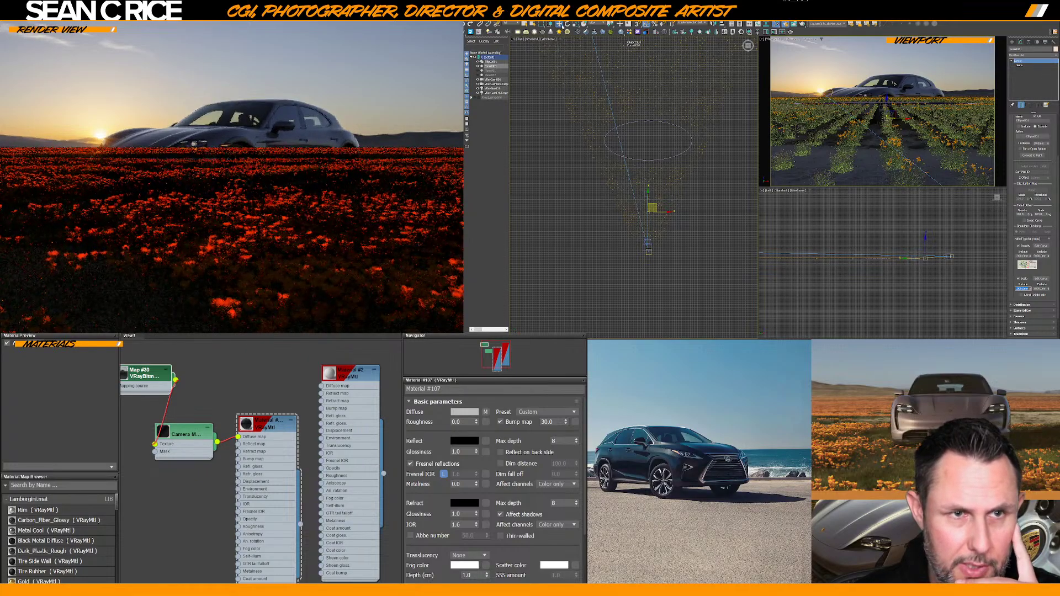
Move the exclusion ellipse along the camera's axis in the top view, closer to the camera
left_click(491, 62)
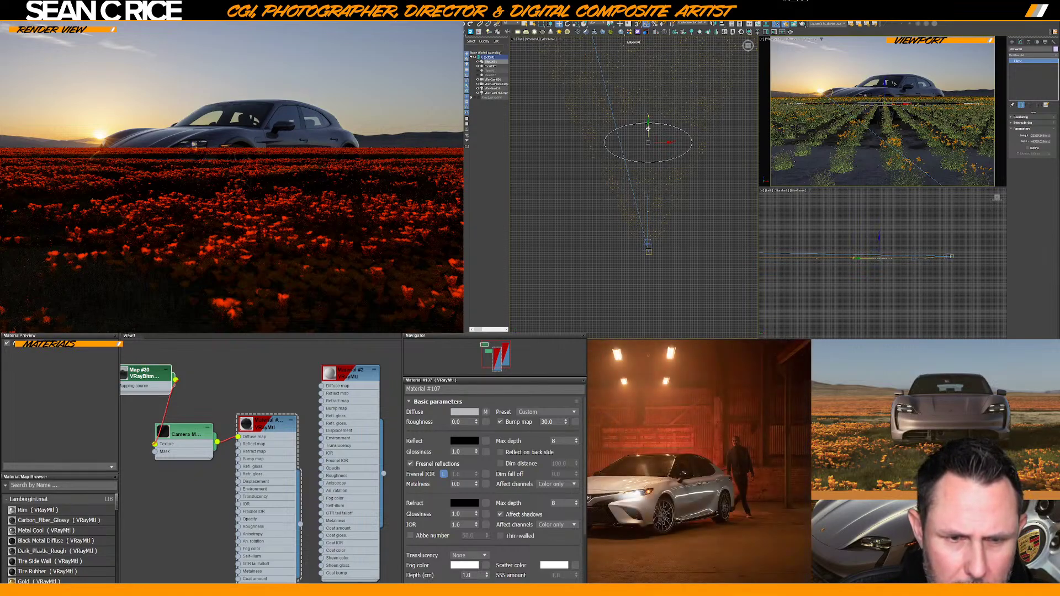
left_click_drag(648, 129, 647, 134)
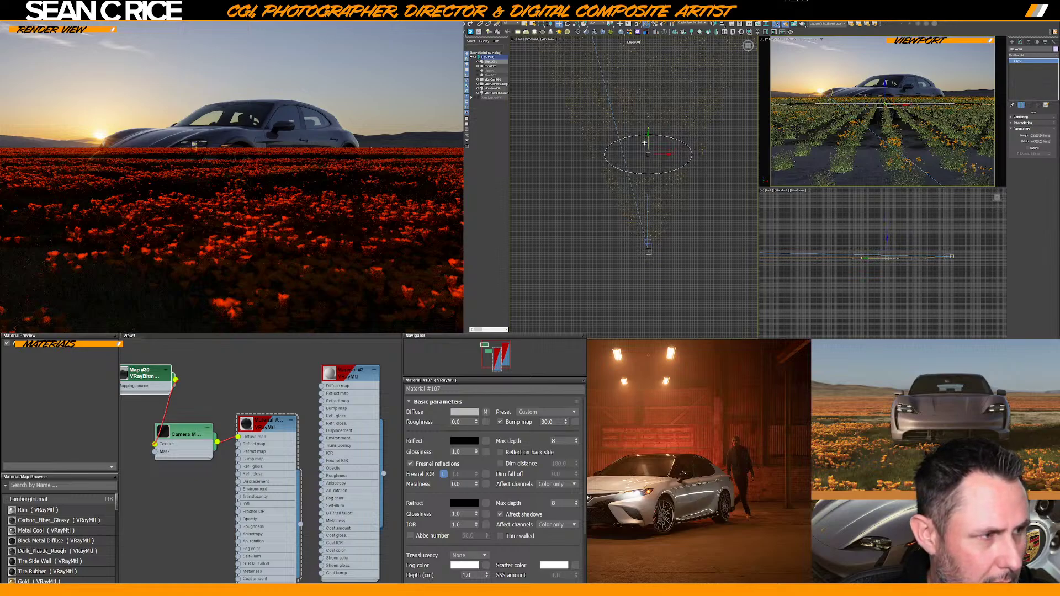
left_click_drag(644, 143, 643, 151)
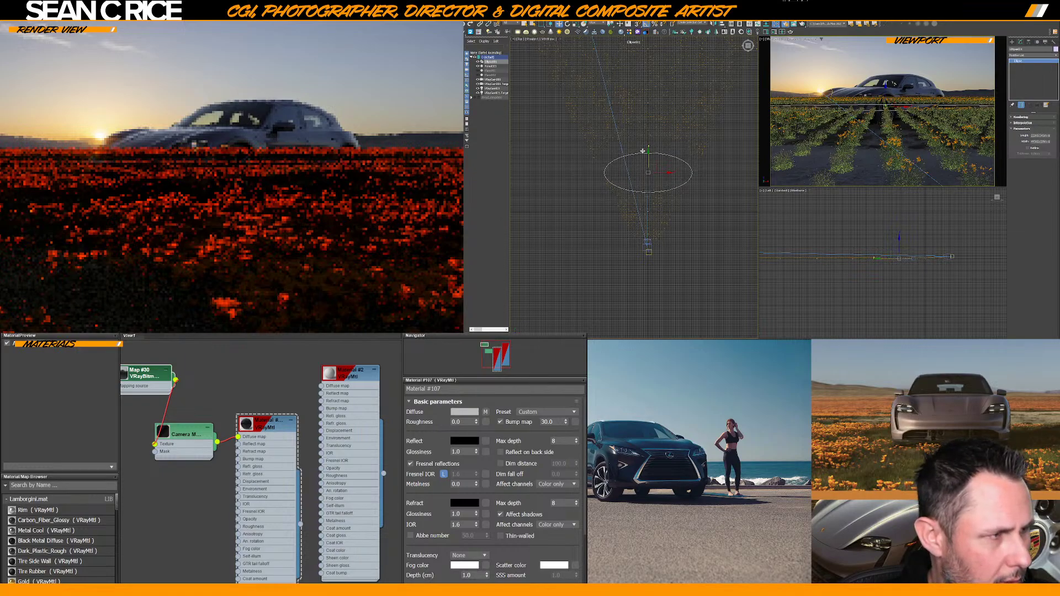
left_click_drag(643, 151, 641, 162)
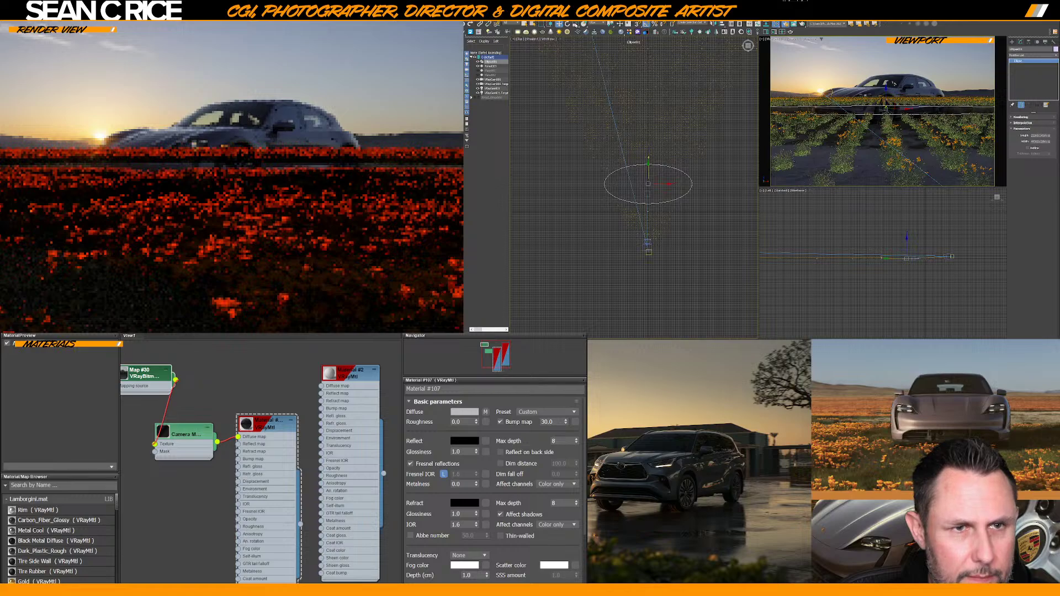
Scale the exclusion ellipse to about half its width with a shallower depth, and nudge it closer to the camera
left_click(575, 25)
left_click_drag(671, 184, 661, 182)
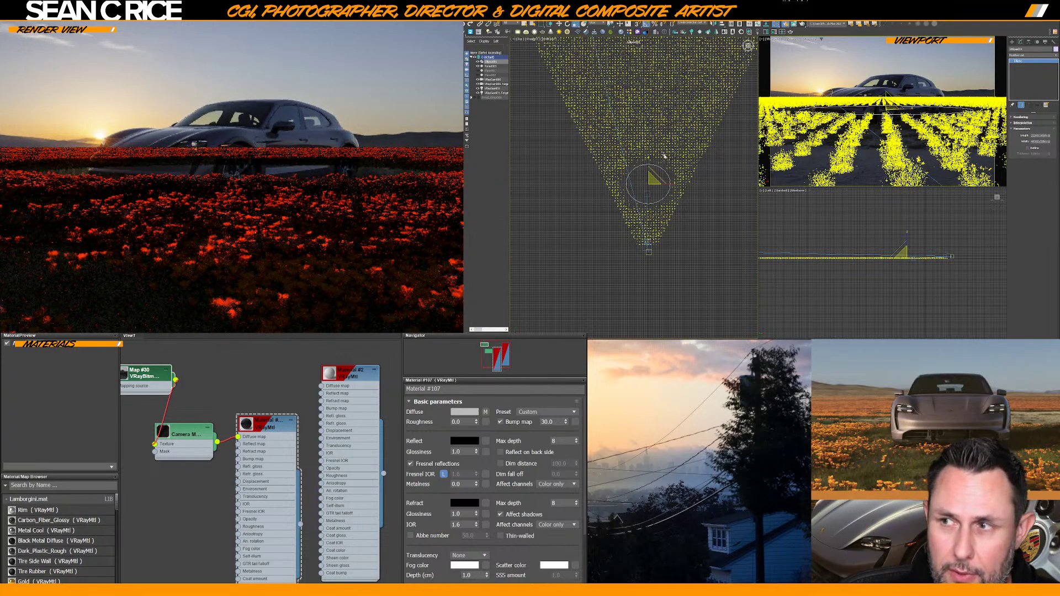
left_click(560, 24)
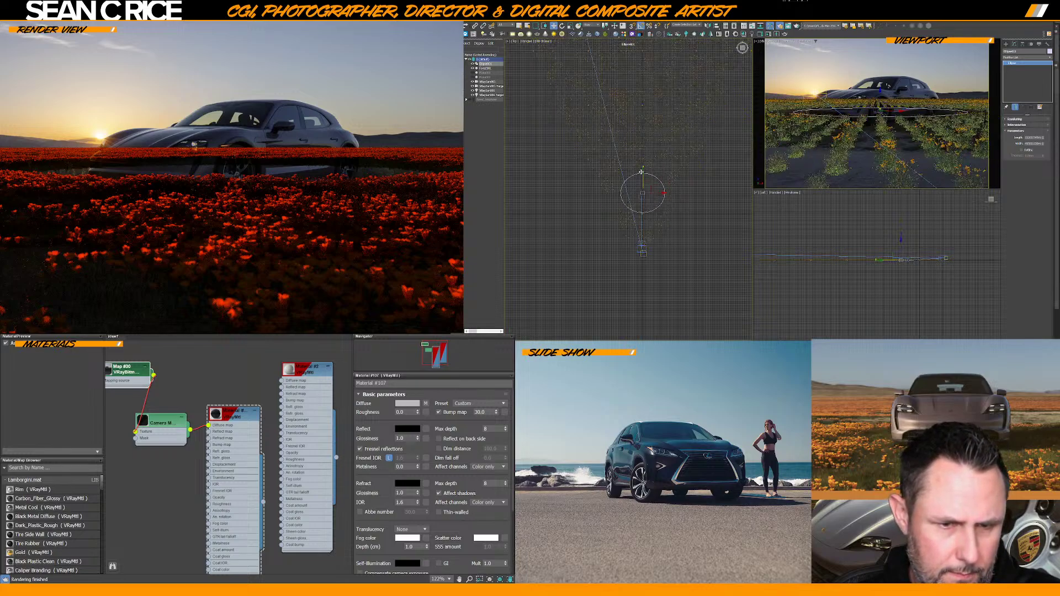
left_click_drag(641, 171, 641, 174)
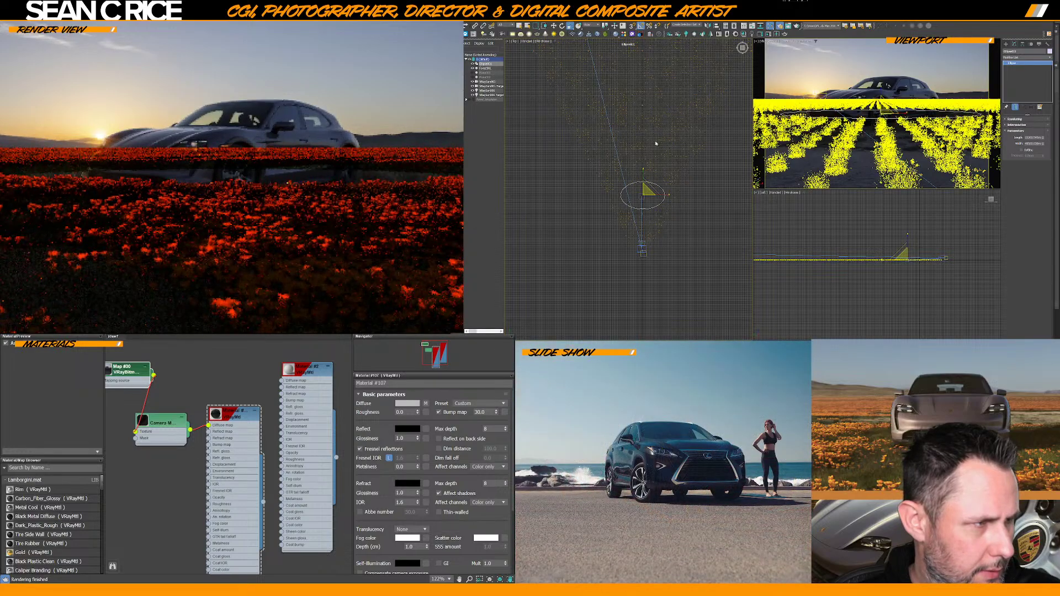
Shift the exclusion ellipse closer to the camera and scale it down evenly to about two thirds of its size
key("w")
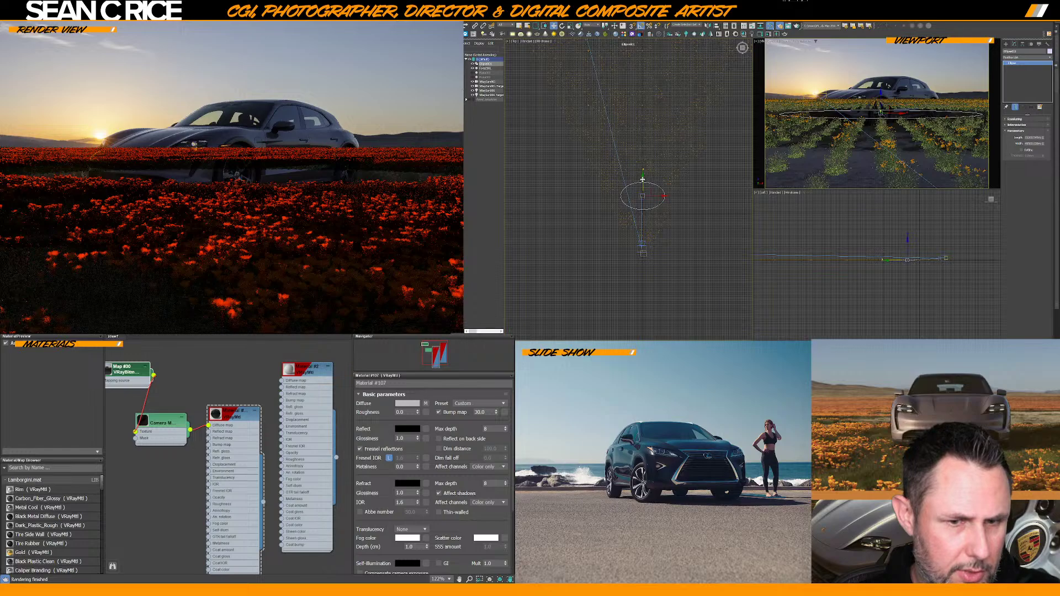
left_click_drag(642, 179, 642, 185)
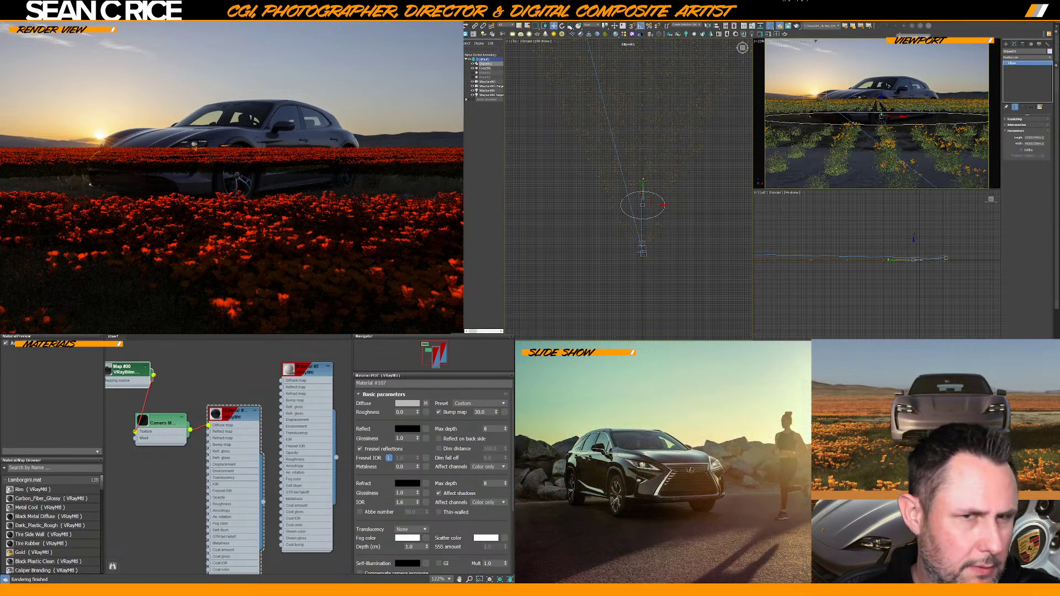
key("r")
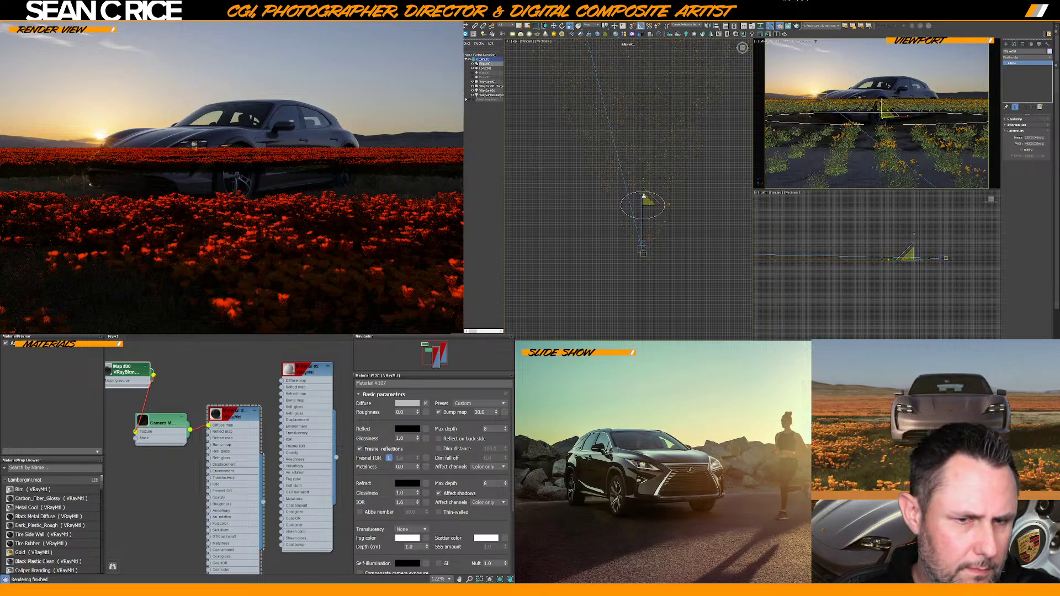
left_click_drag(644, 196, 644, 201)
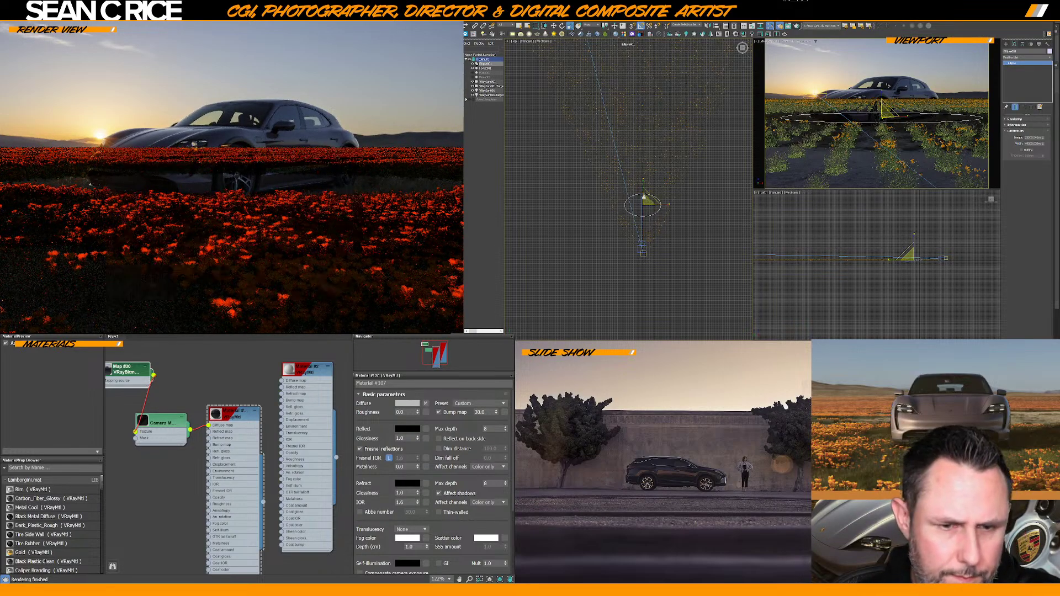
left_click_drag(644, 197, 645, 202)
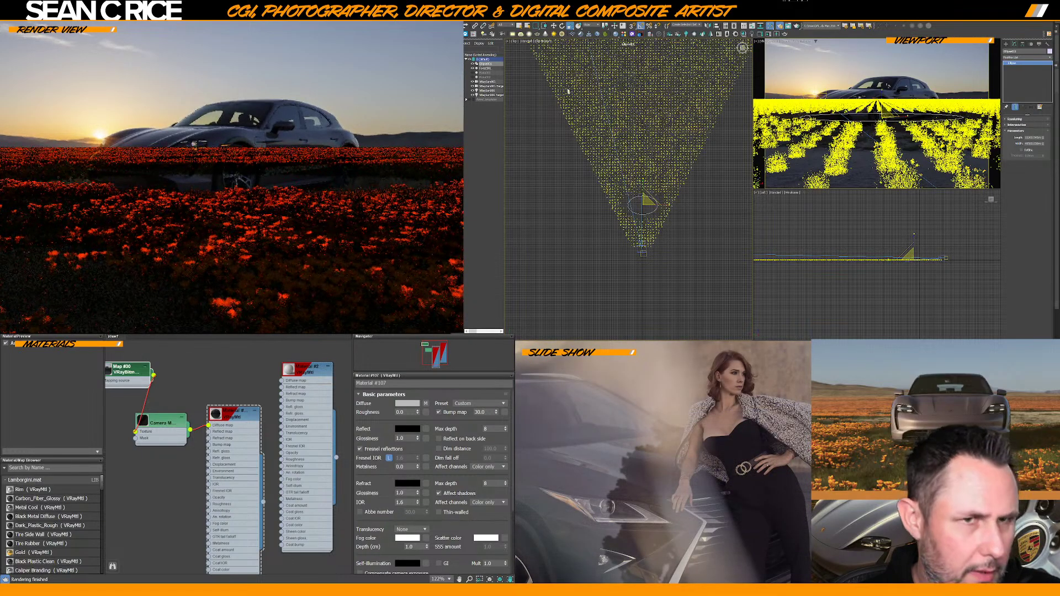
Fine-tune the smaller ellipse's position with slight moves along the camera's axis so the gap falls at the car's wheels
key("w")
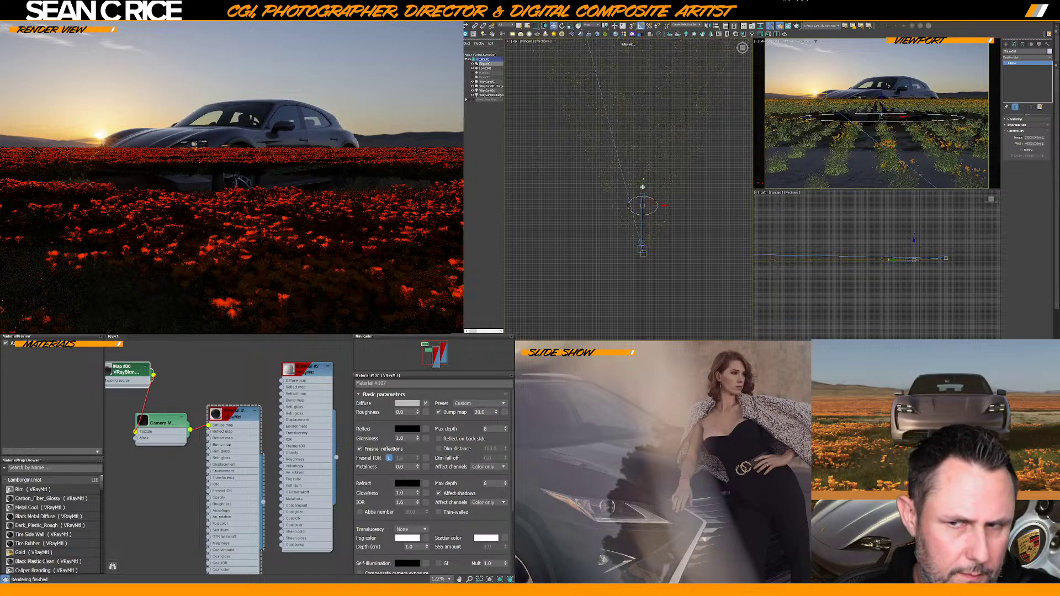
left_click_drag(643, 183, 642, 187)
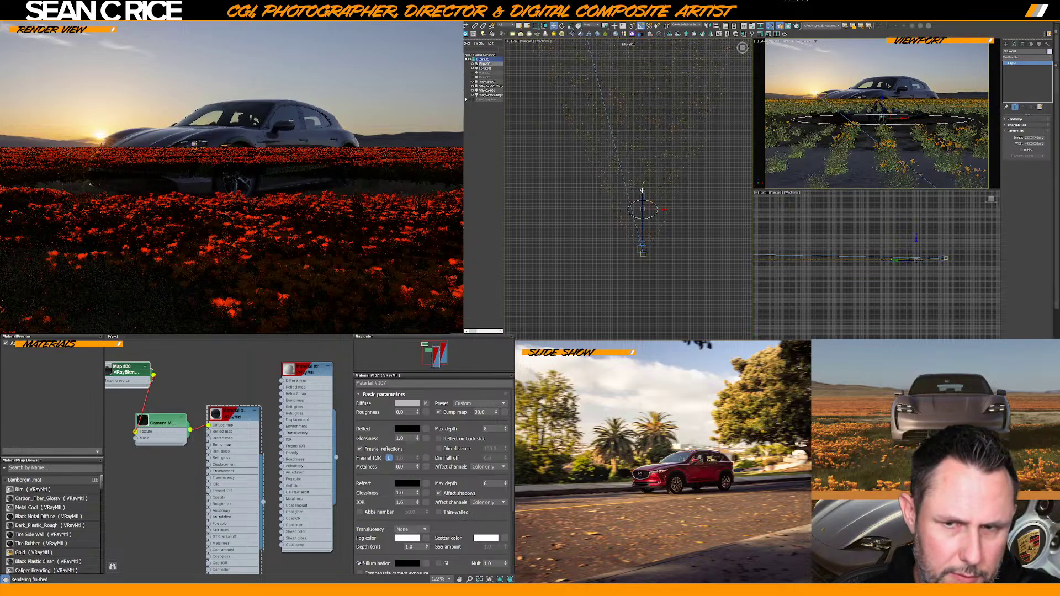
left_click_drag(642, 191, 642, 193)
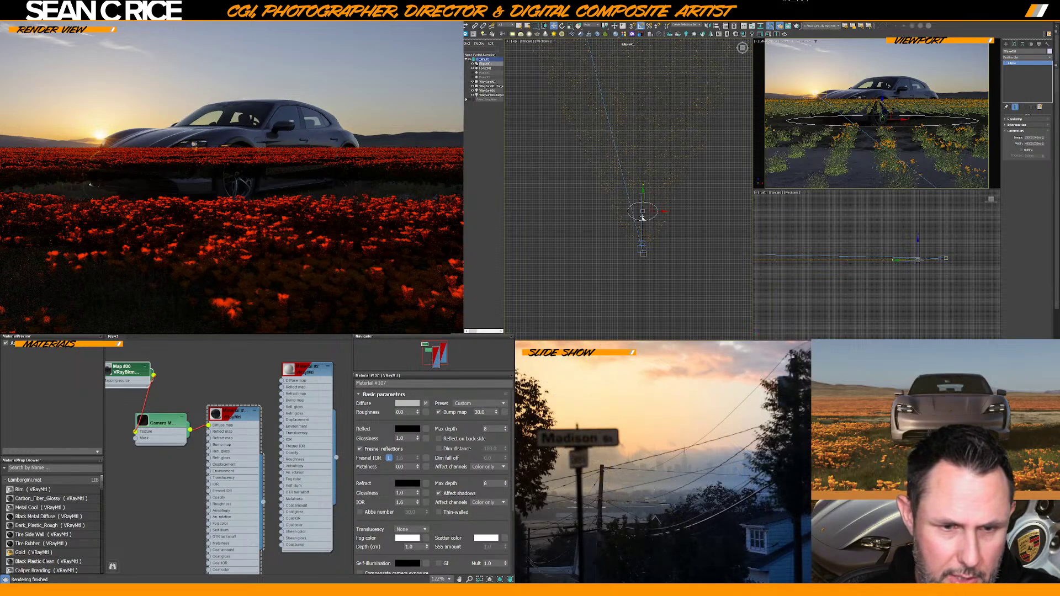
Select the camera target and move it closer to the camera in the top view
left_click(488, 86)
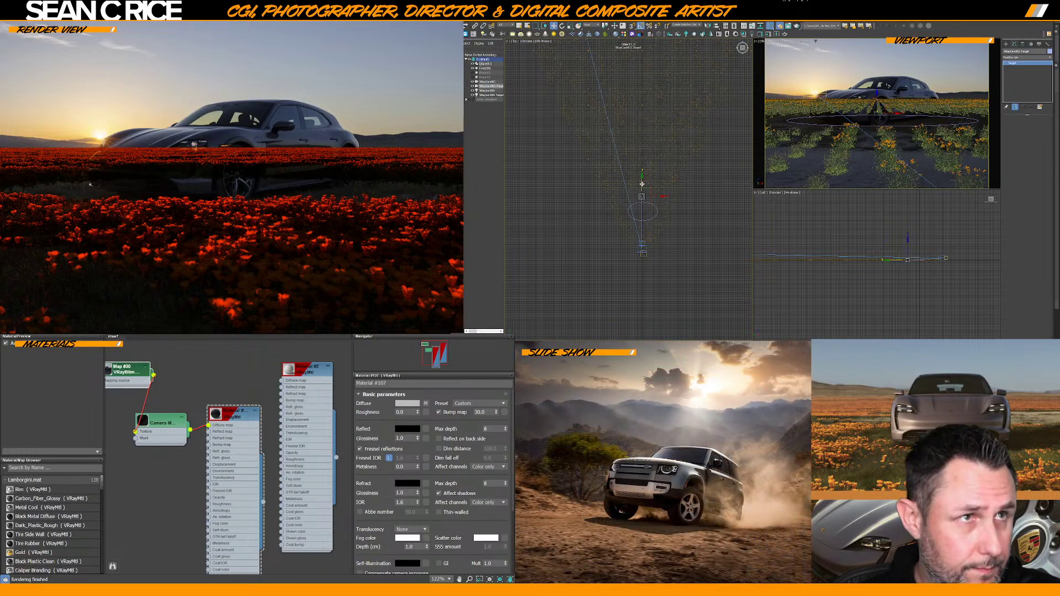
left_click_drag(641, 196, 640, 185)
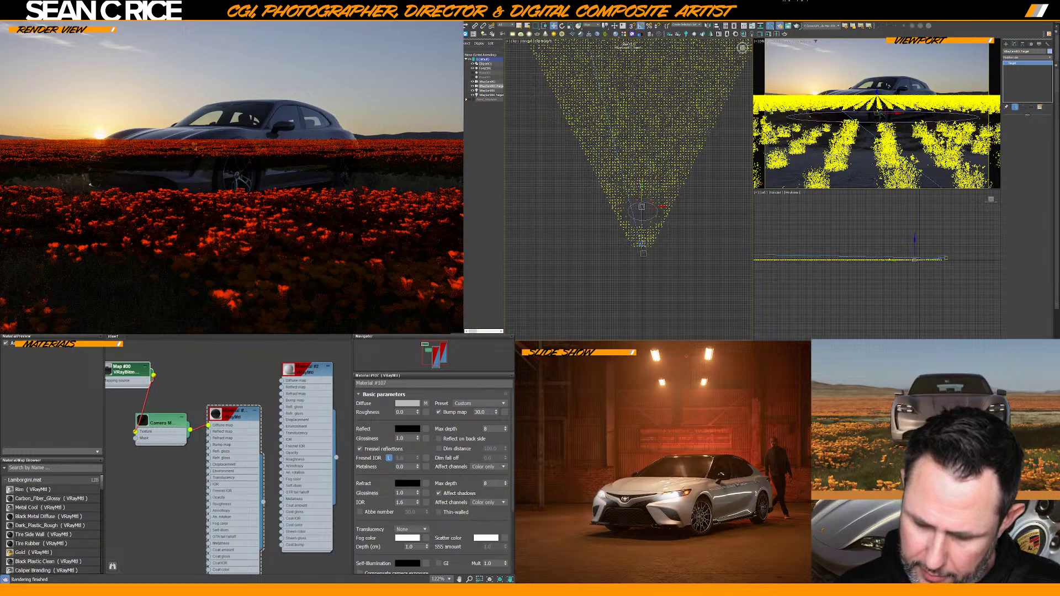
left_click(600, 65)
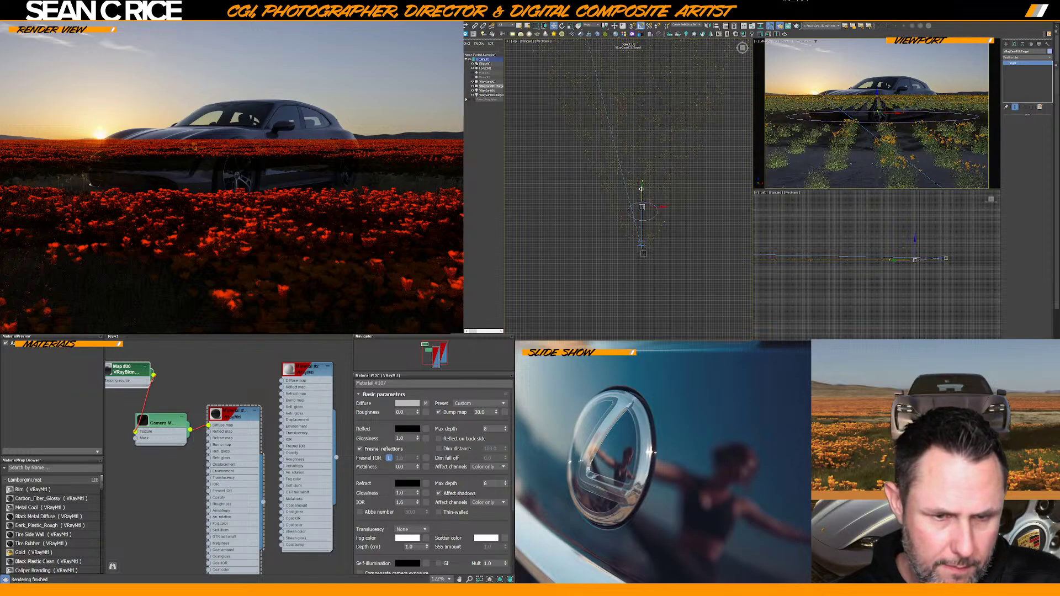
left_click_drag(641, 207, 642, 214)
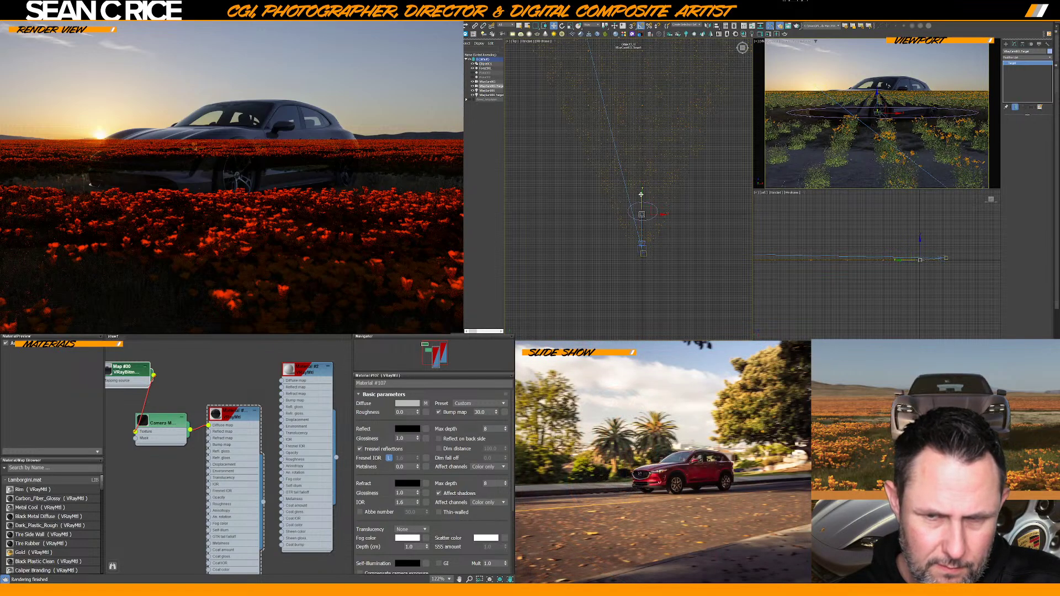
Raise the camera target to about poppy-top height in the side view to line the field up with the backplate's horizon
left_click(663, 164)
key("ctrl+d")
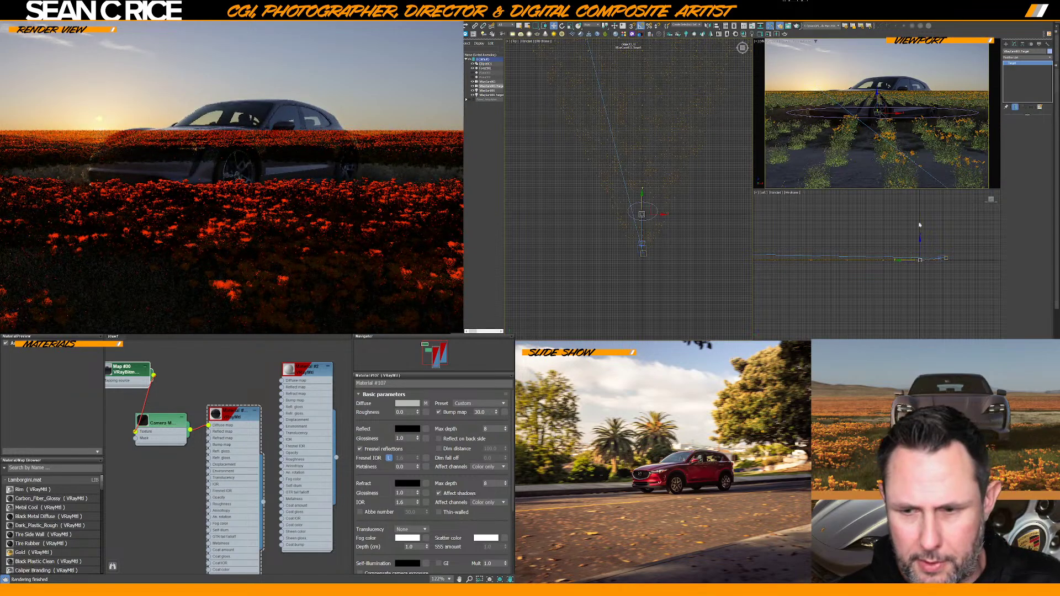
scroll(925, 266, "up", 2)
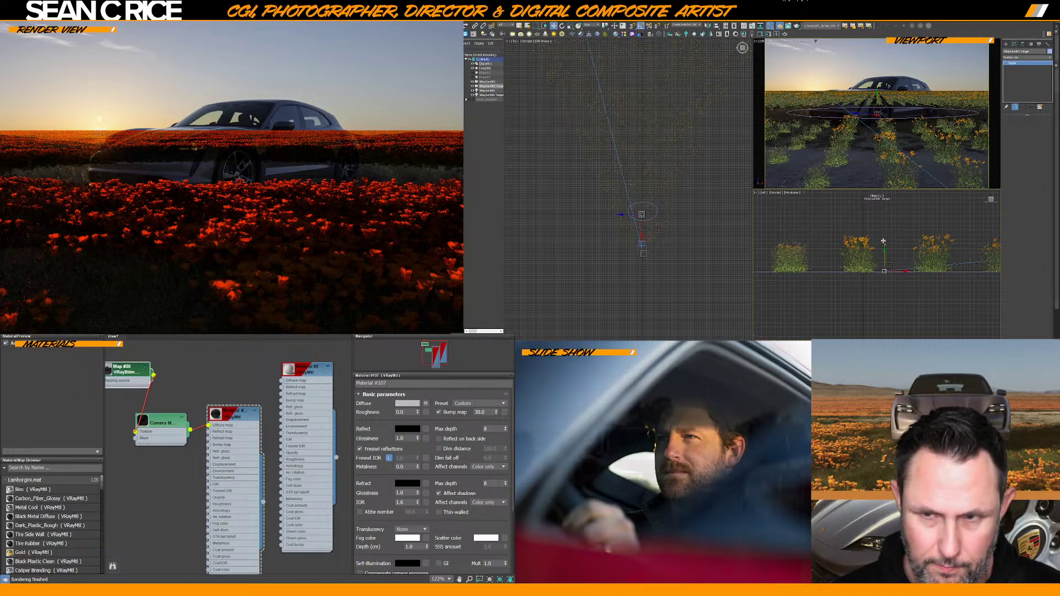
left_click_drag(884, 241, 883, 234)
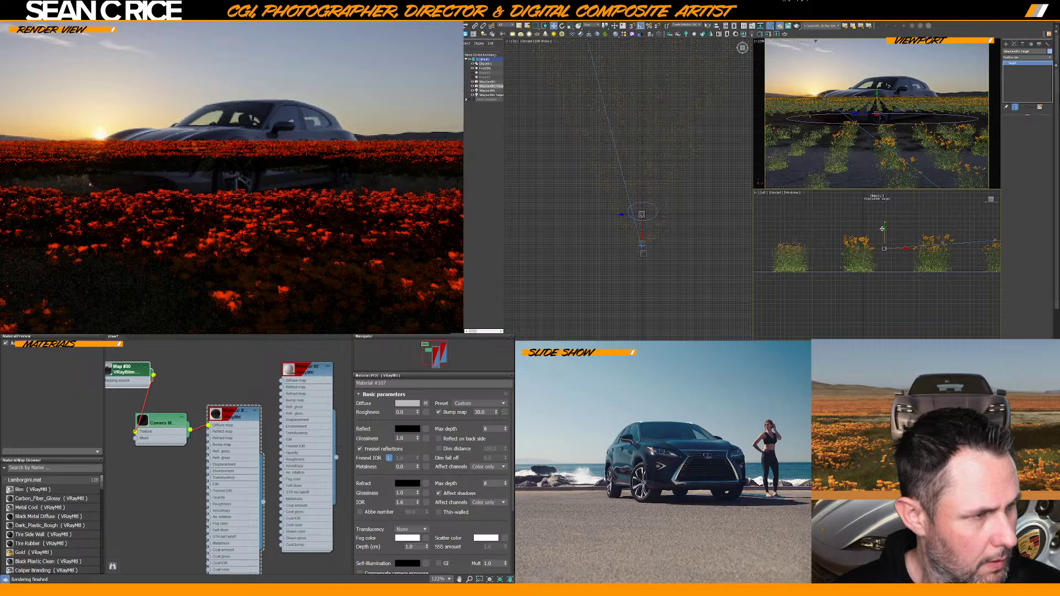
left_click_drag(882, 229, 881, 227)
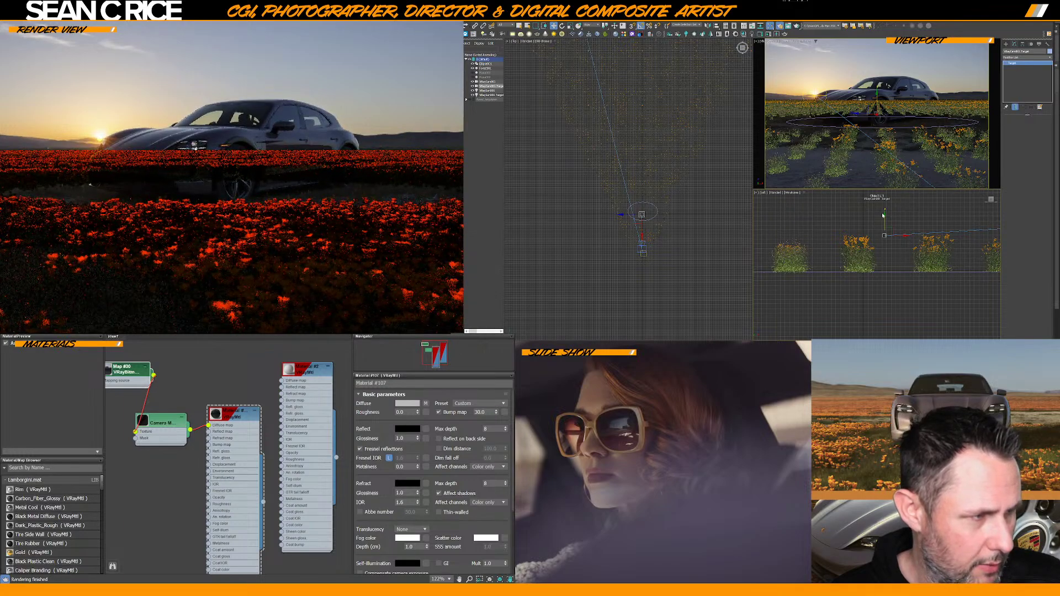
Toggle the poppy Forest object's visibility off and on to compare the field with the car in the backplate
scroll(654, 151, "down", 3)
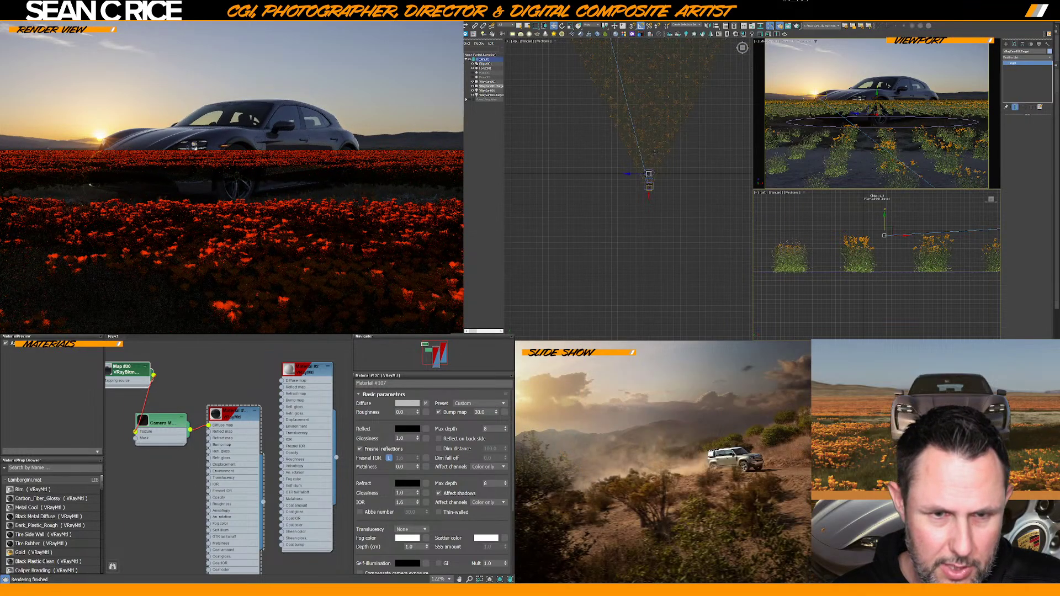
scroll(654, 151, "down", 3)
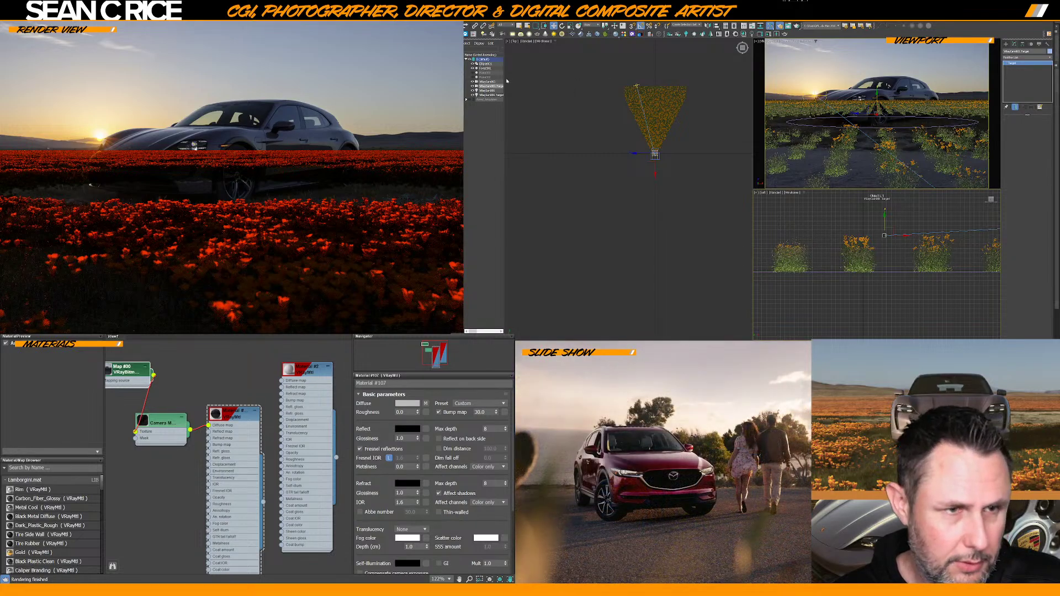
left_click(474, 68)
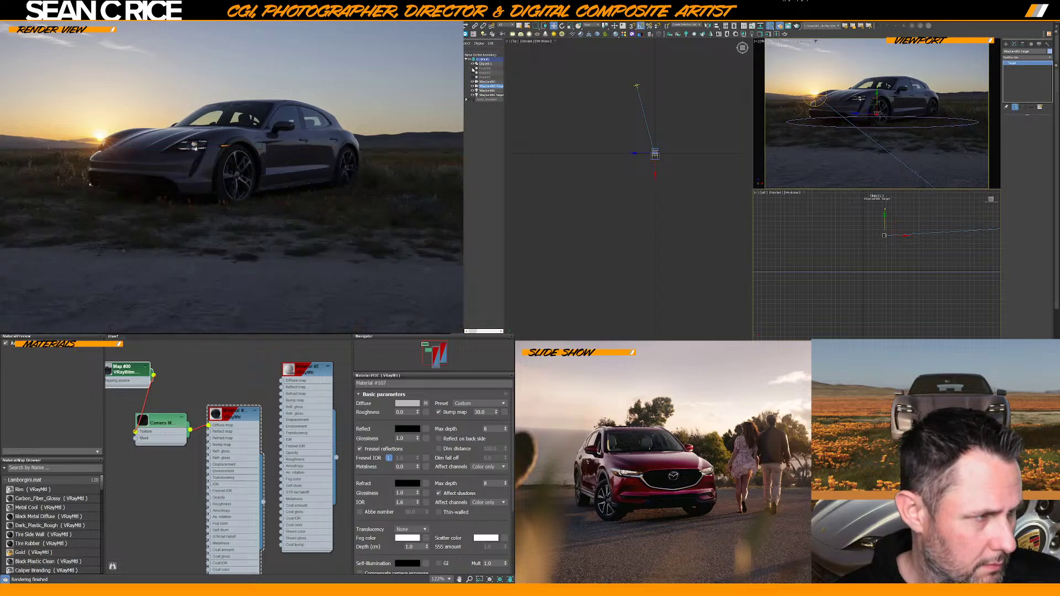
left_click(473, 69)
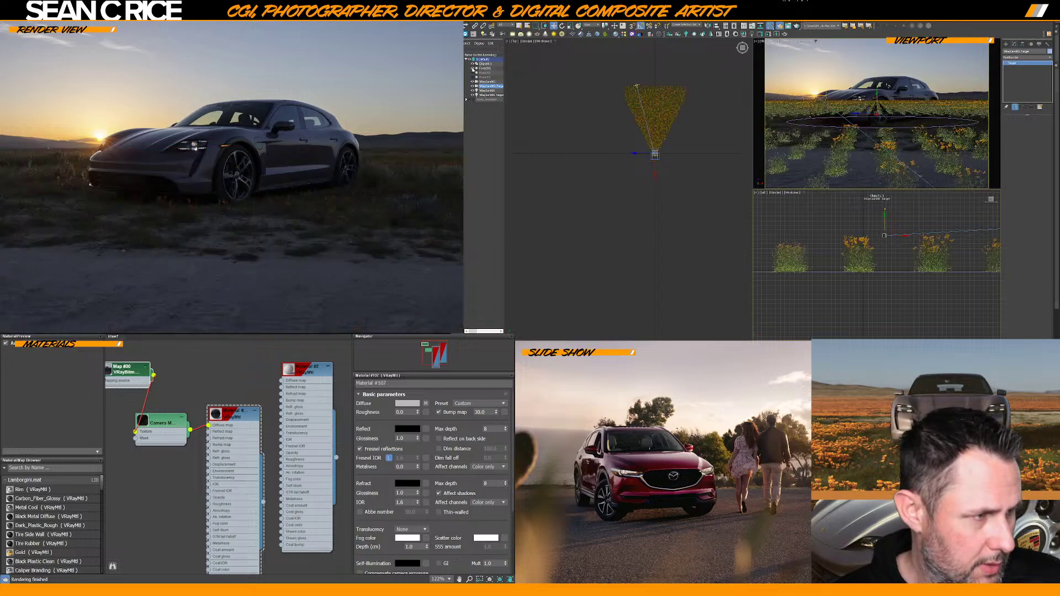
left_click(473, 68)
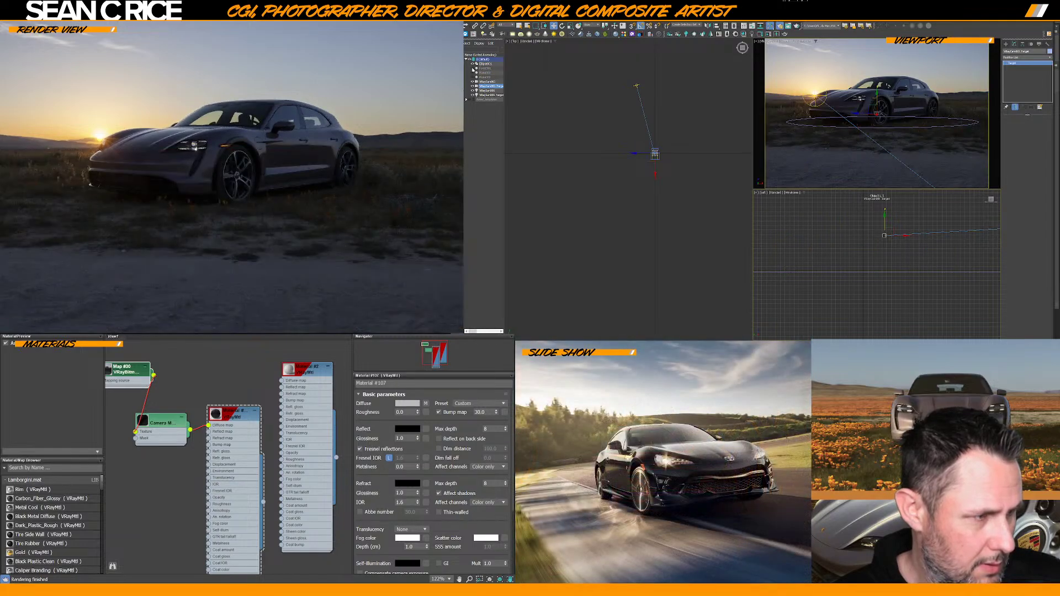
left_click(472, 68)
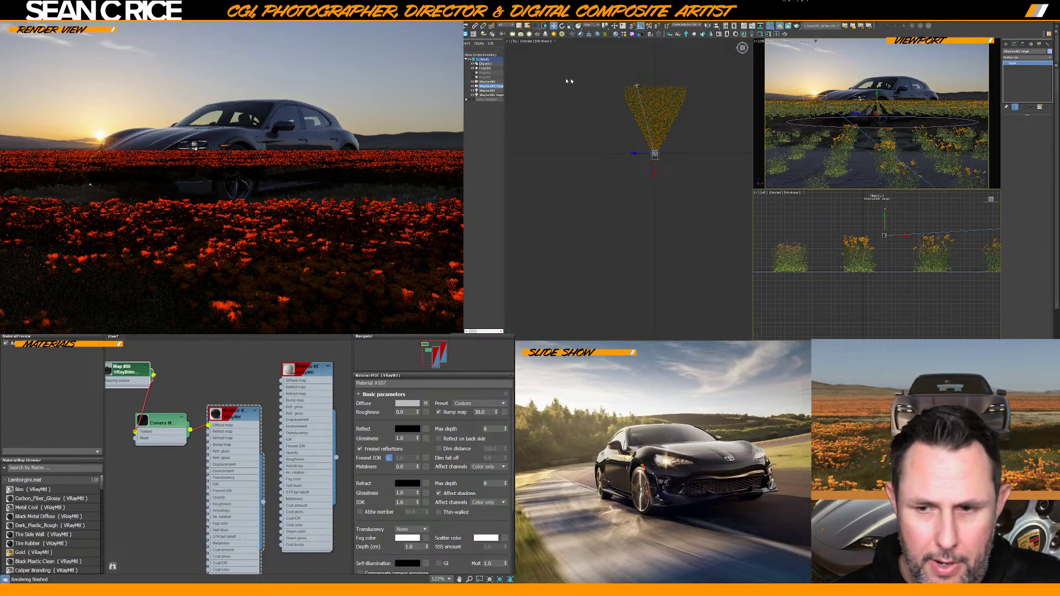
Select the camera and raise it slightly in the side view to shift the poppy field's horizon against the backplate
scroll(865, 229, "down", 5)
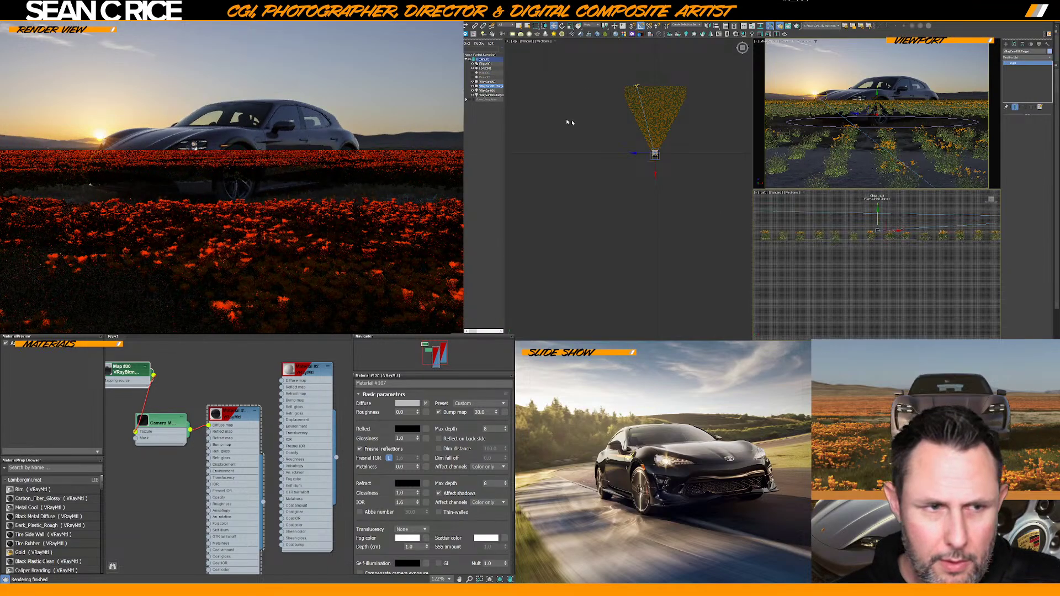
left_click(487, 82)
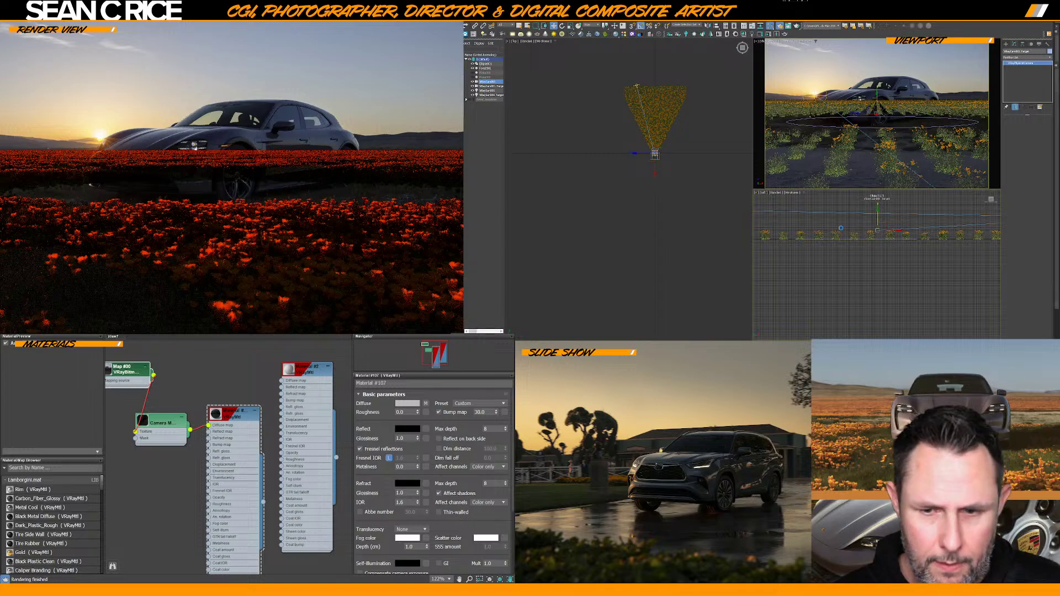
key("z")
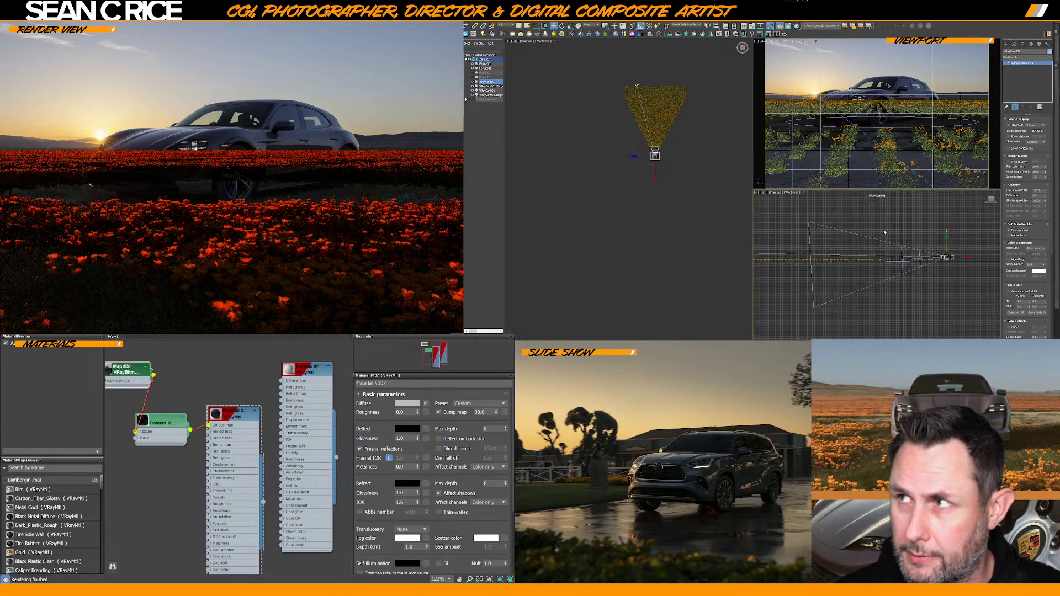
scroll(949, 252, "up", 7)
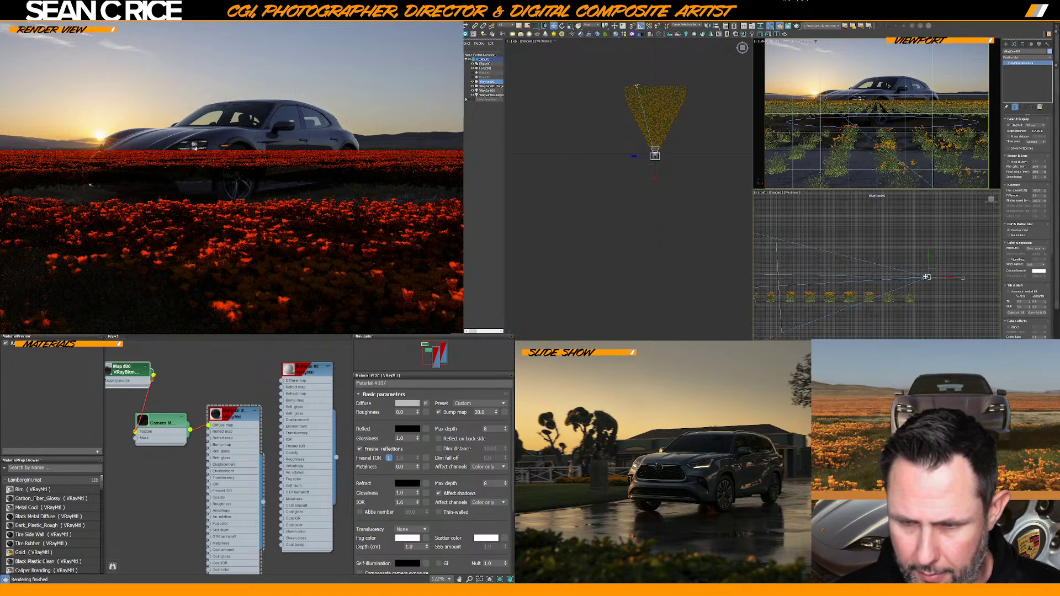
mouse_move(898, 275)
middle_mouse_down()
mouse_move(963, 237)
mouse_move(907, 256)
middle_mouse_up()
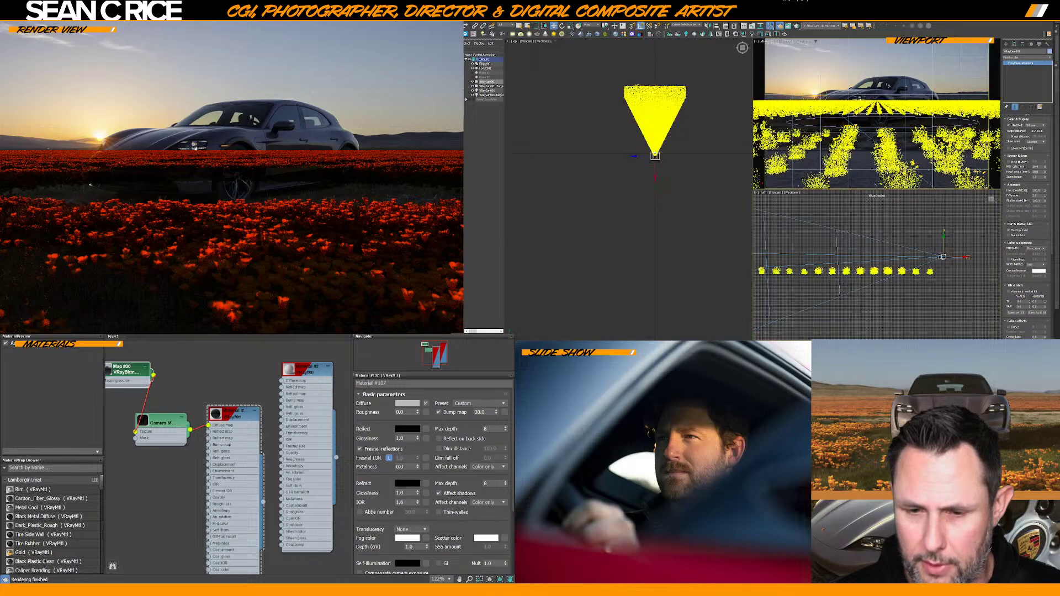
middle_click_drag(855, 264, 873, 263)
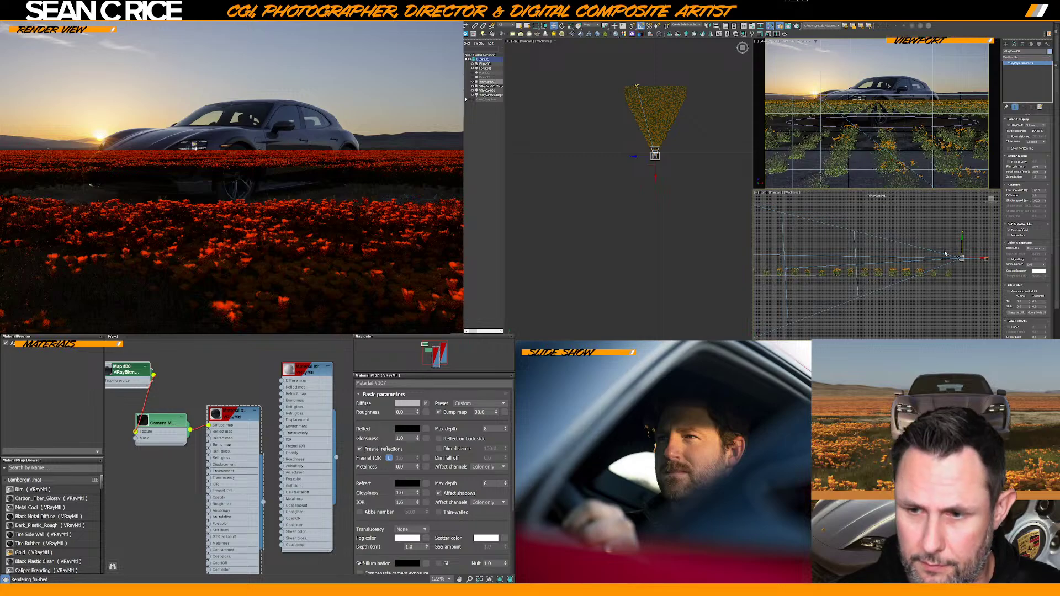
scroll(943, 258, "up", 2)
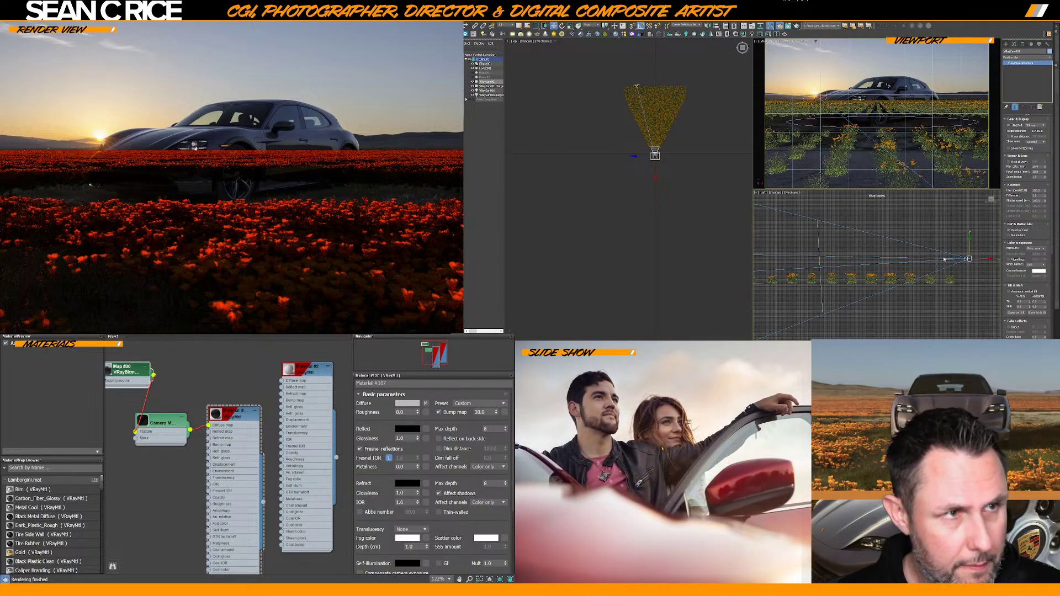
scroll(919, 258, "down", 2)
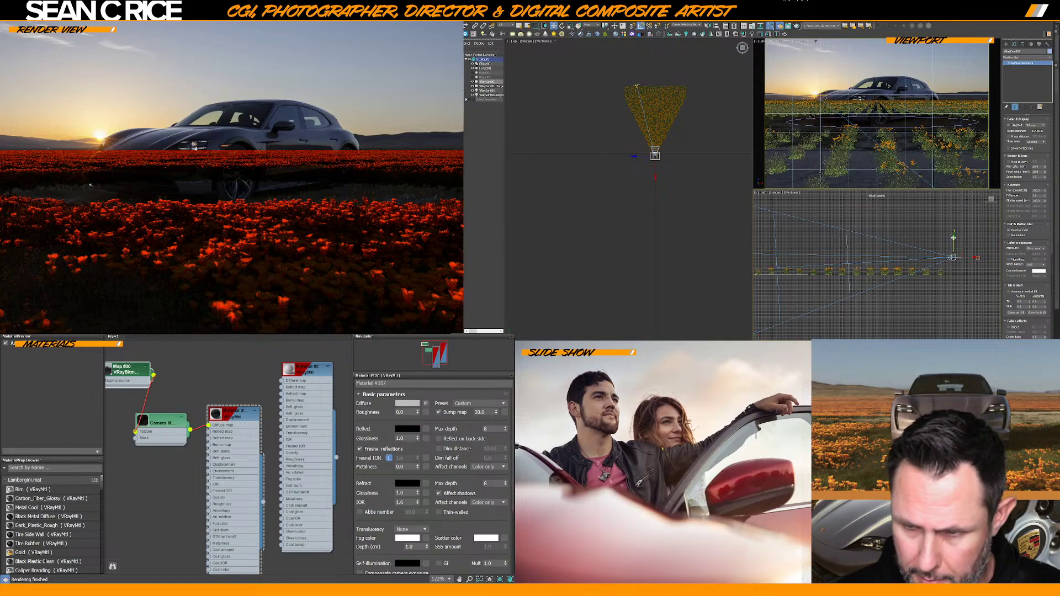
left_click_drag(953, 238, 952, 235)
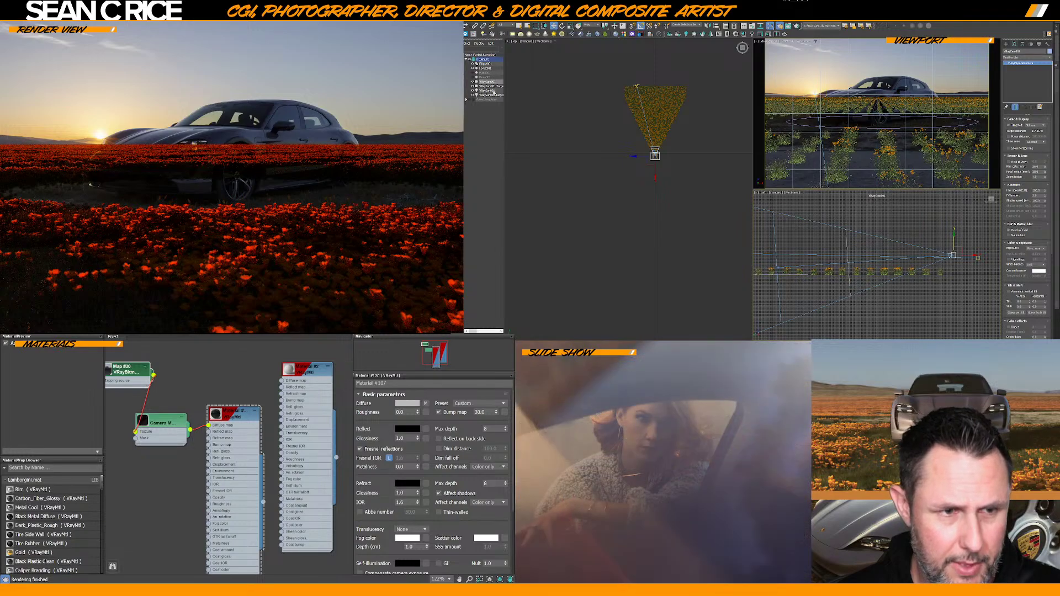
Select the camera target and raise it slightly in the side view to realign the field's horizon with the backplate
left_click(491, 87)
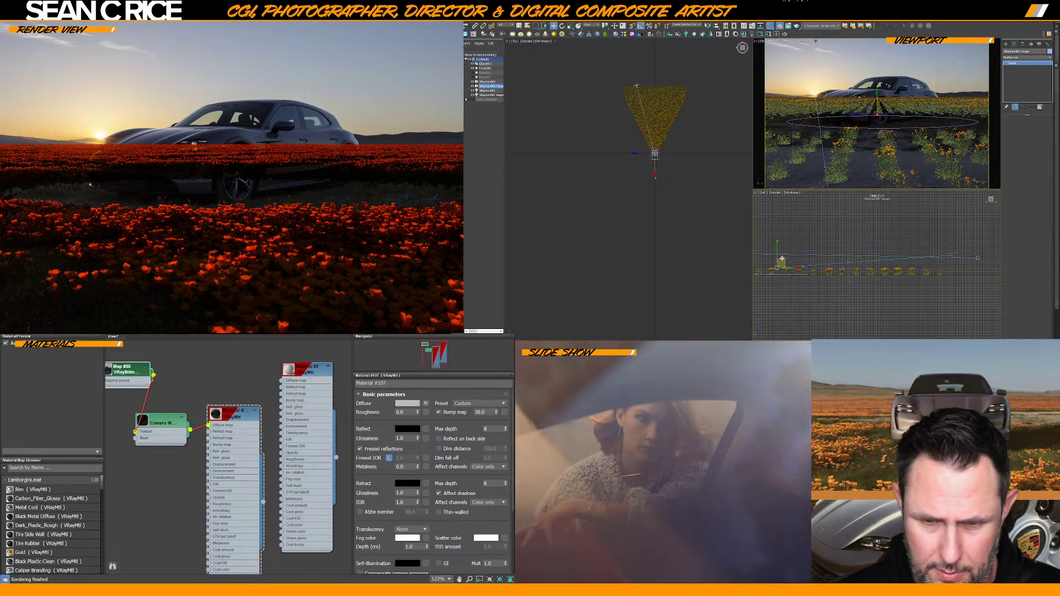
scroll(765, 236, "up", 5)
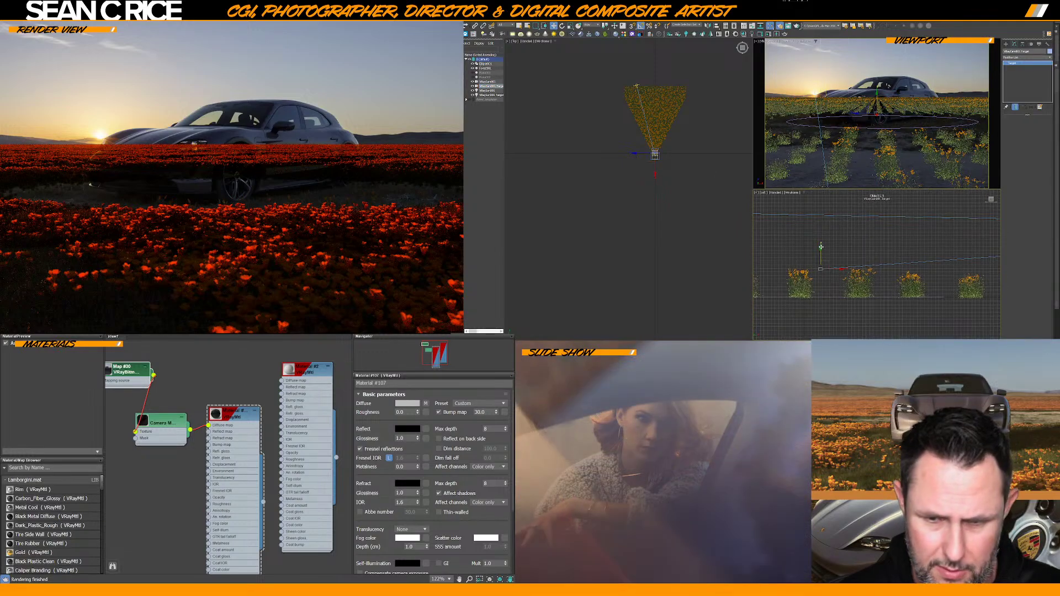
left_click_drag(820, 248, 820, 241)
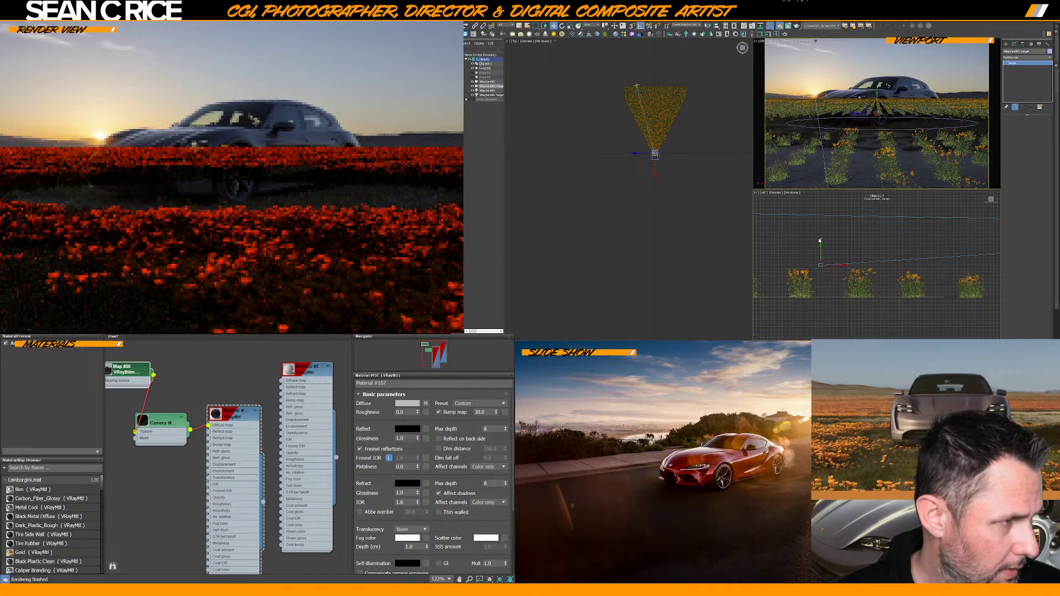
left_click_drag(820, 249, 821, 243)
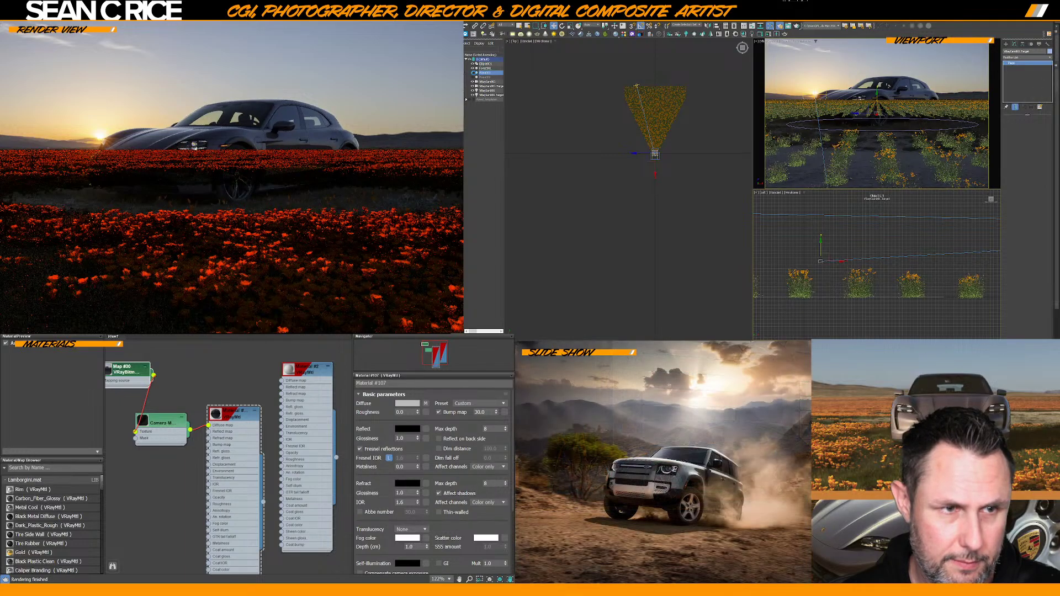
Unhide and select the ground plane under the poppies and add an Edit Poly modifier to it
left_click(475, 72)
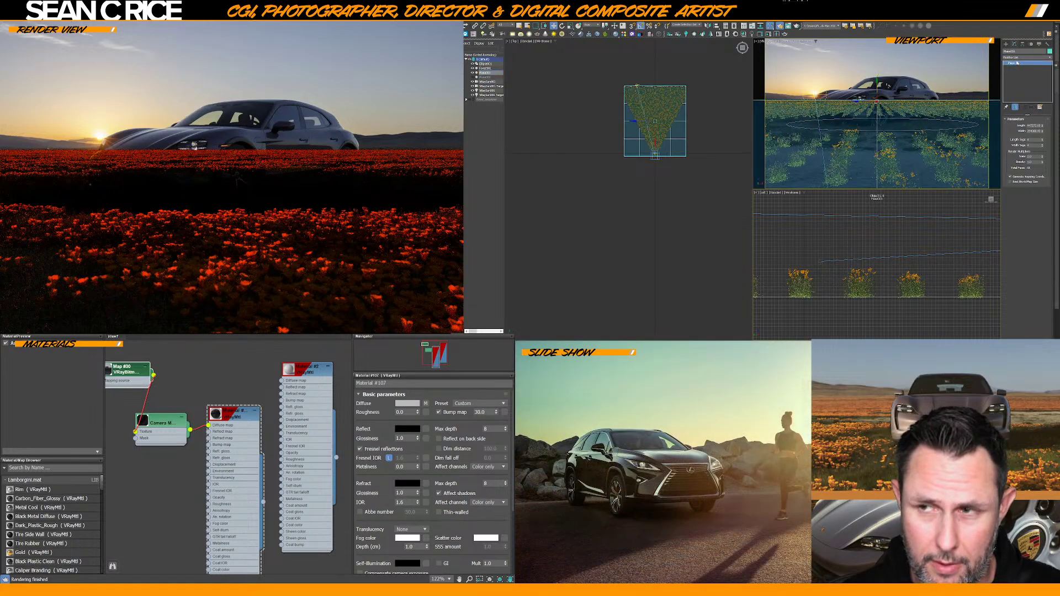
left_click(1014, 58)
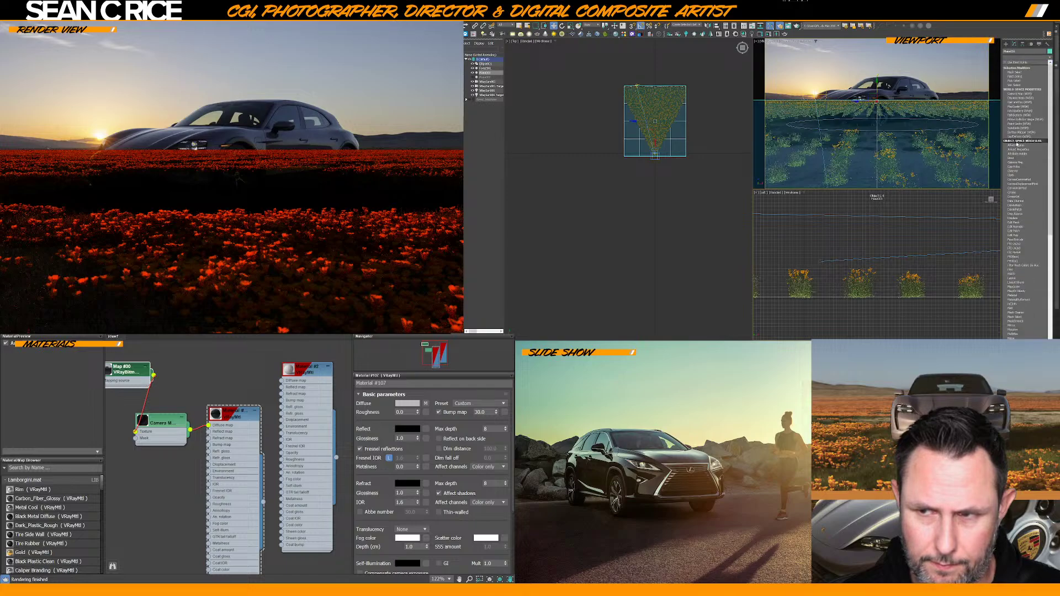
scroll(1028, 172, "down", 2)
scroll(1028, 173, "down", 10)
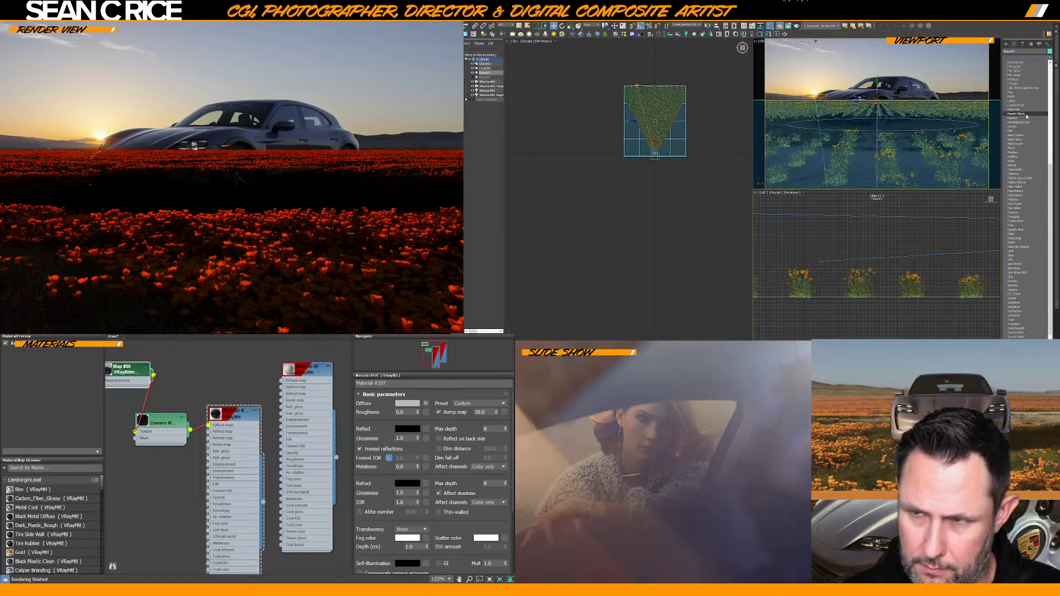
scroll(1027, 103, "up", 8)
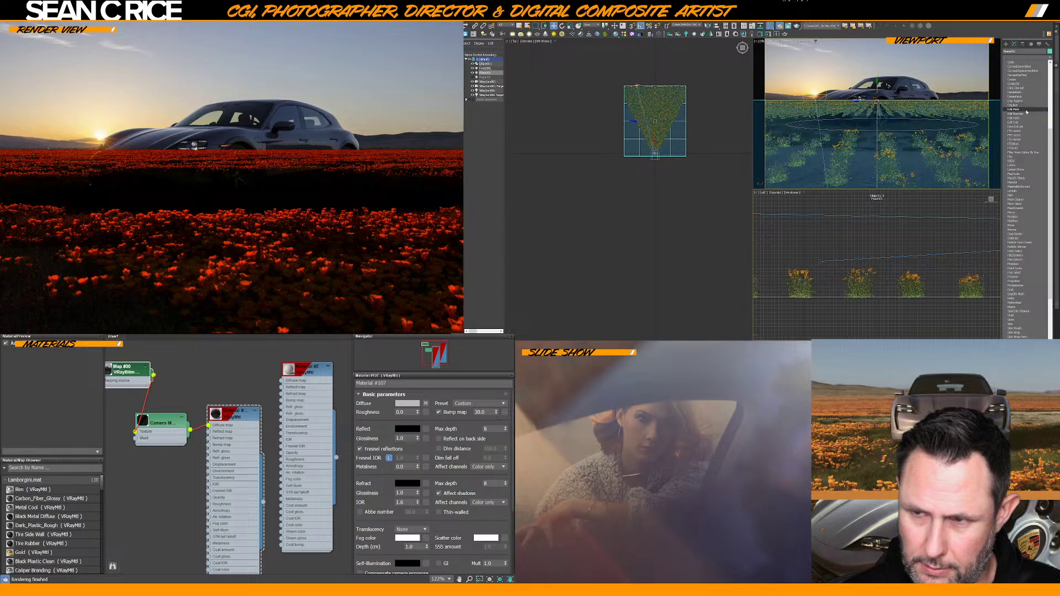
left_click(1025, 123)
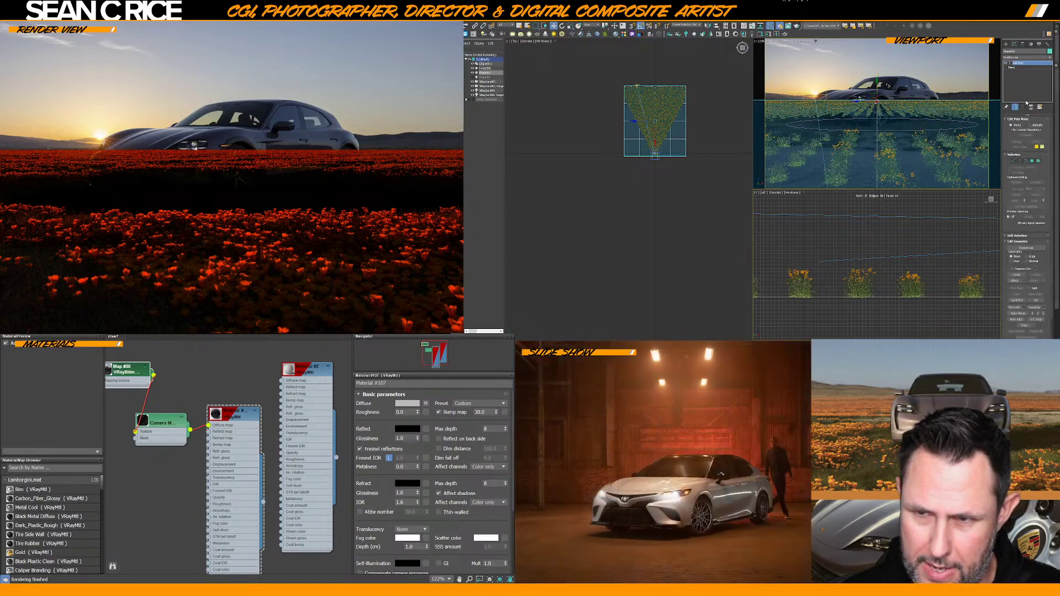
Try to extend the ground plane by selecting its far row of vertices and moving them away from the camera
left_click(1019, 162)
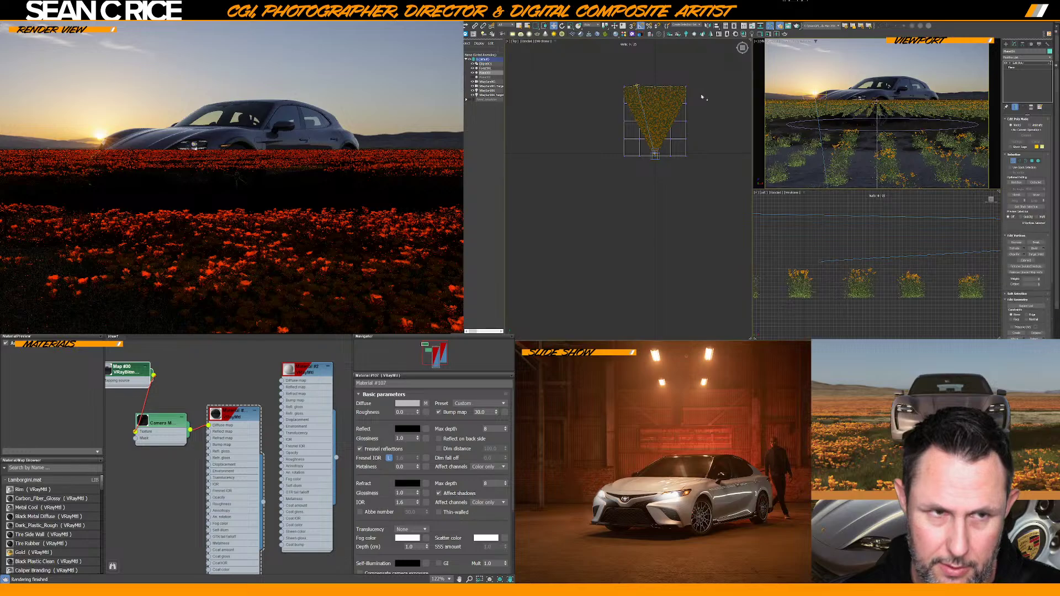
left_click_drag(701, 94, 623, 74)
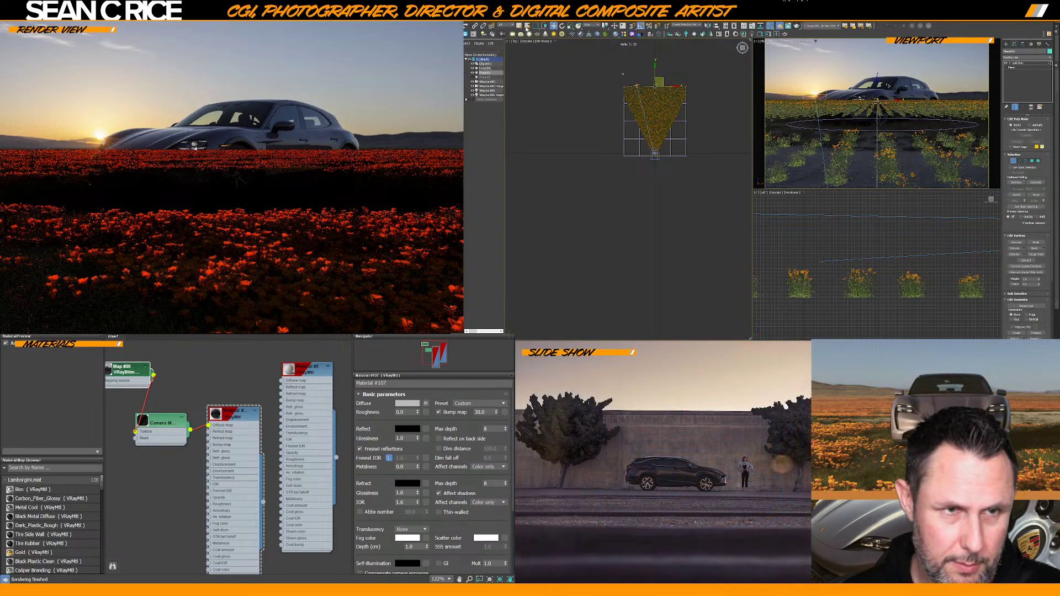
left_click(520, 26)
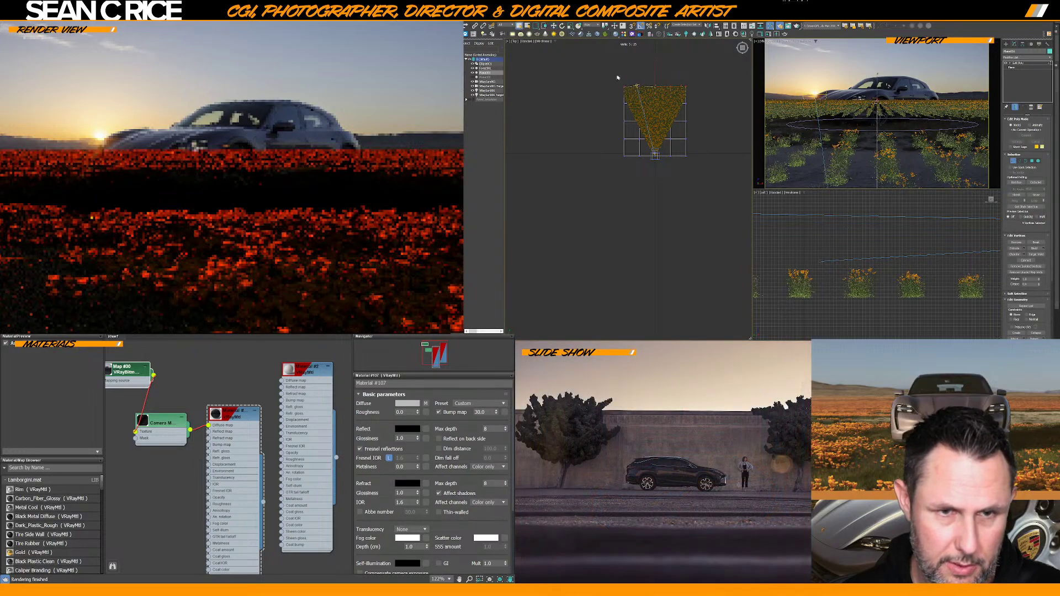
left_click_drag(696, 93, 701, 94)
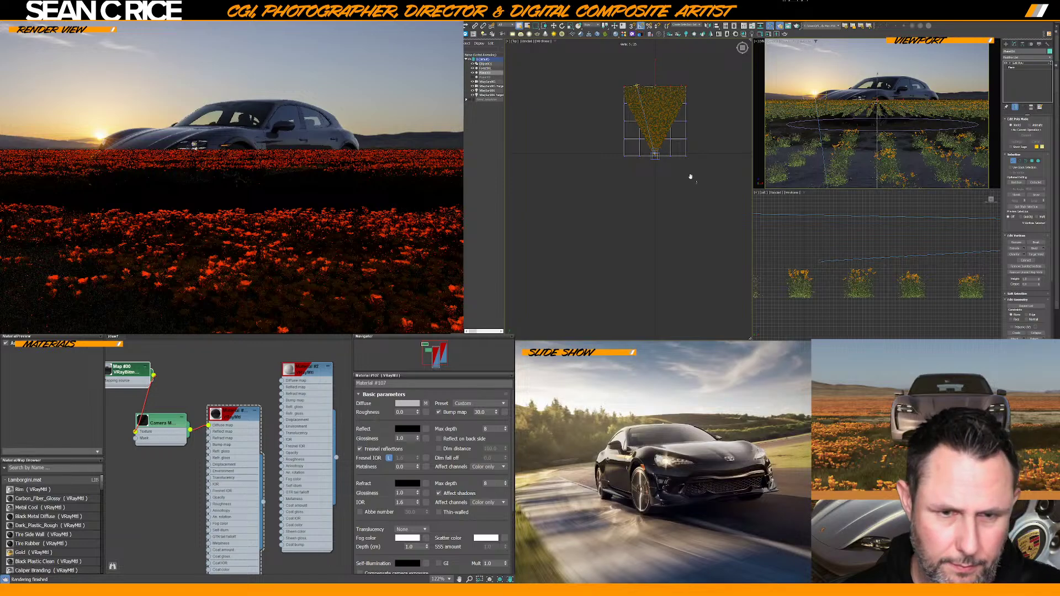
middle_click_drag(690, 177, 667, 254)
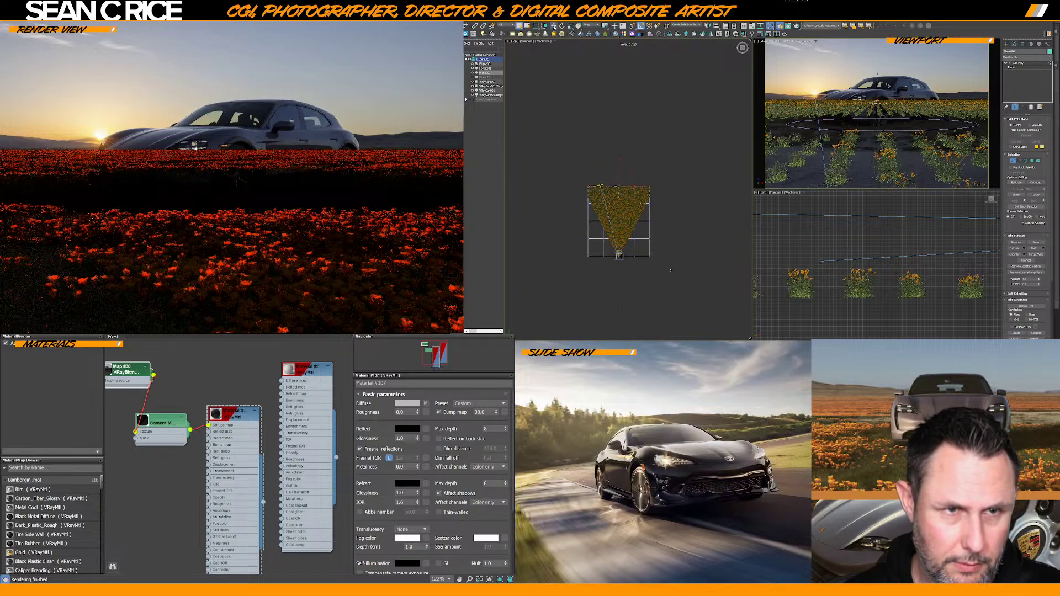
left_click(554, 25)
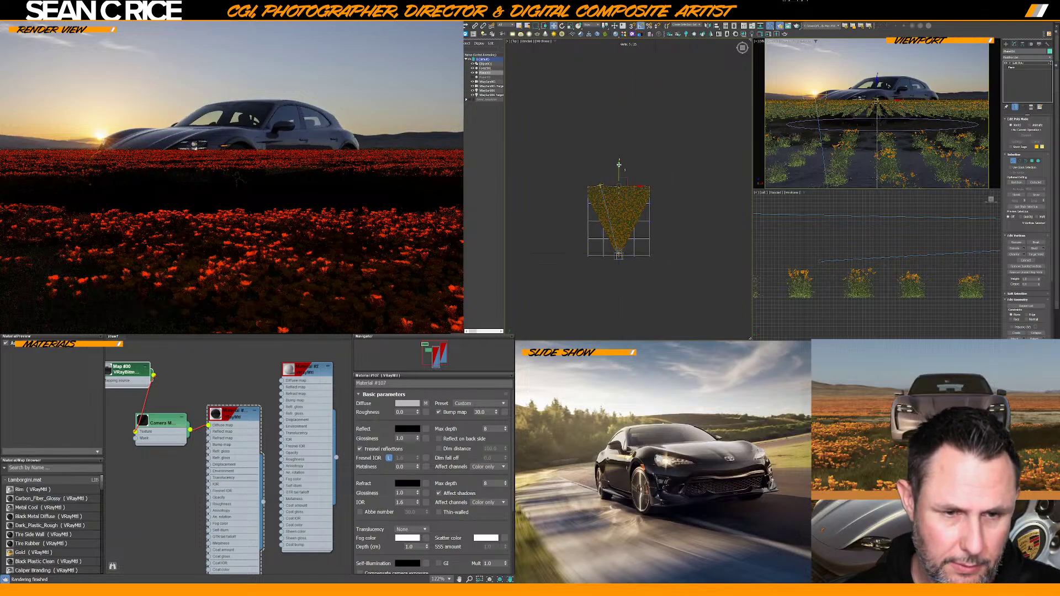
left_click_drag(618, 164, 619, 121)
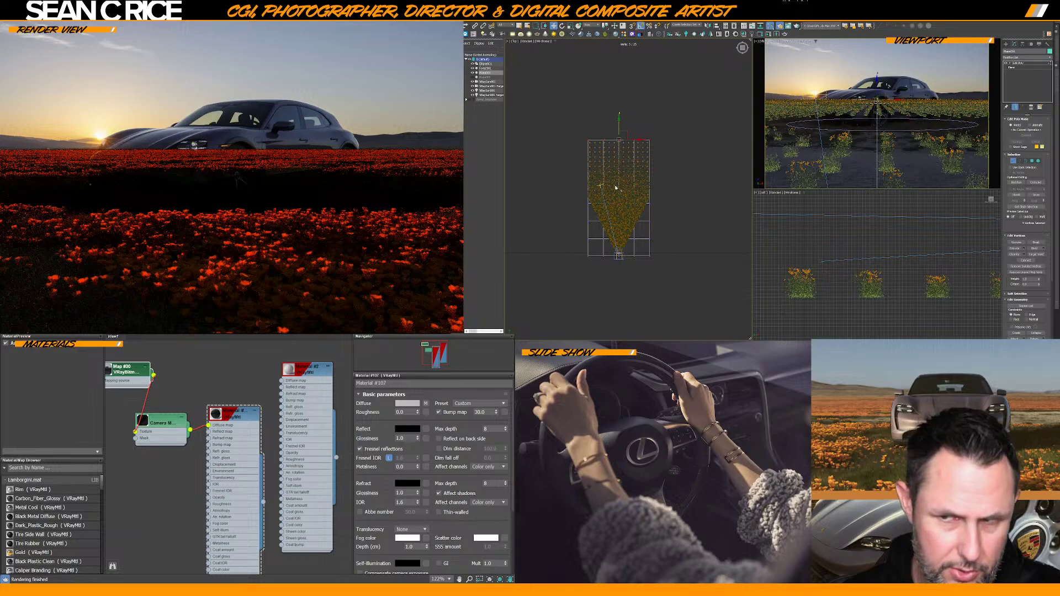
Try to extrude the ground plane's far row of vertices away from the camera
left_click_drag(615, 188, 616, 186)
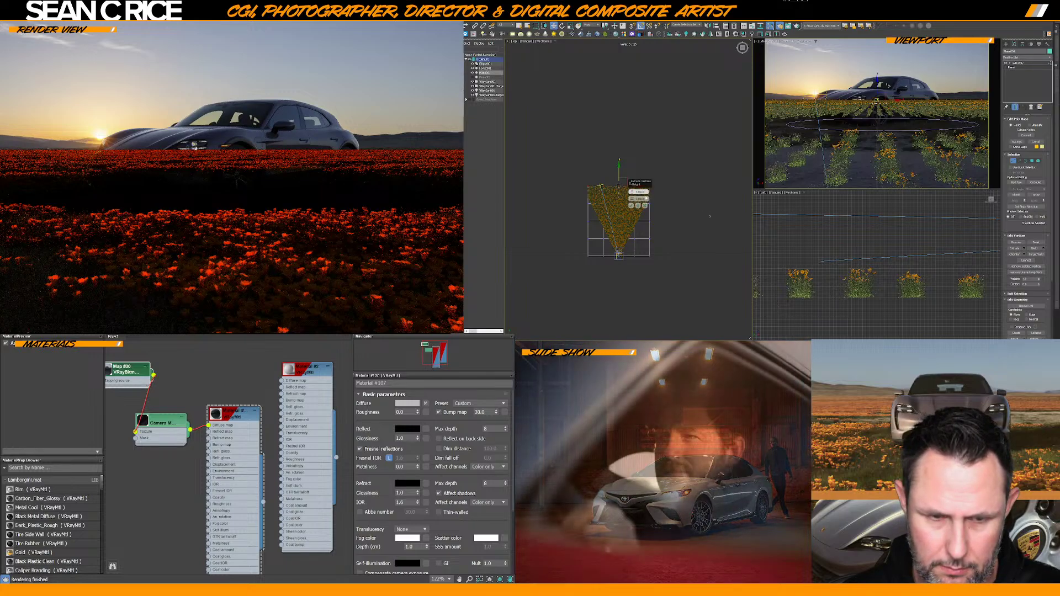
left_click(632, 193)
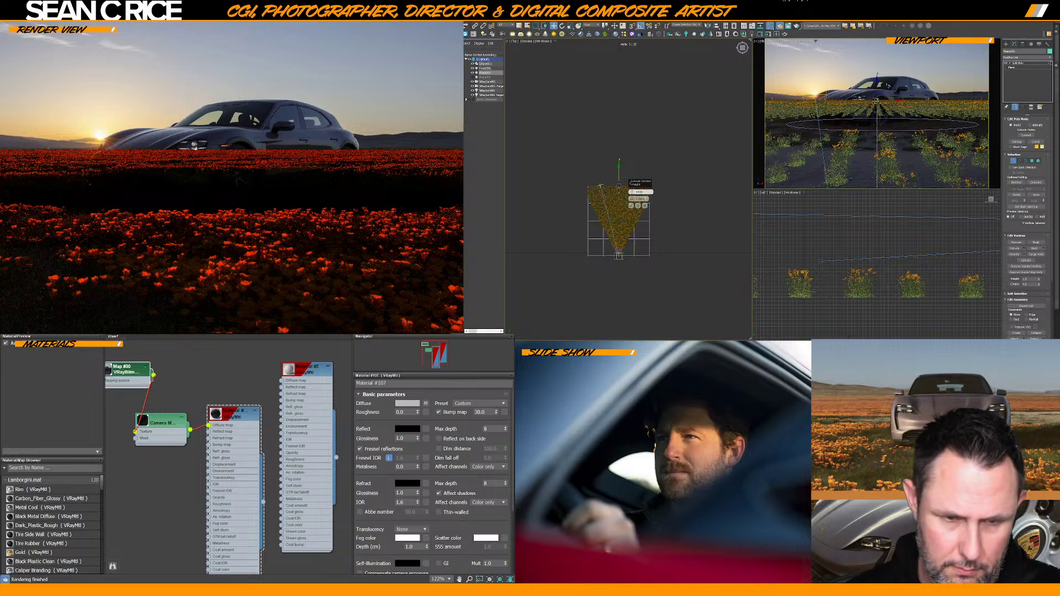
left_click(639, 205)
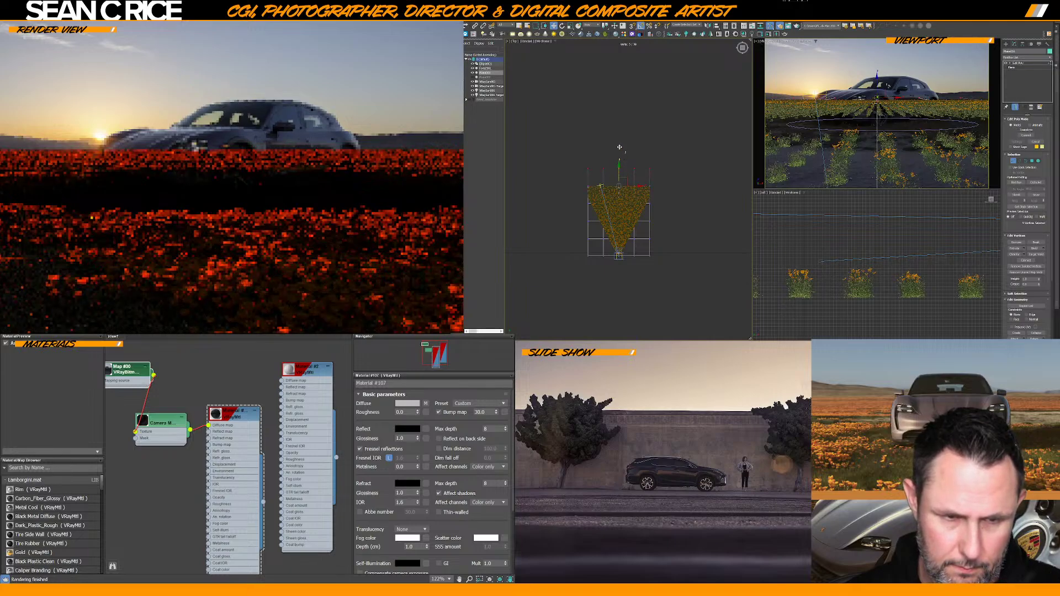
key("ctrl+z")
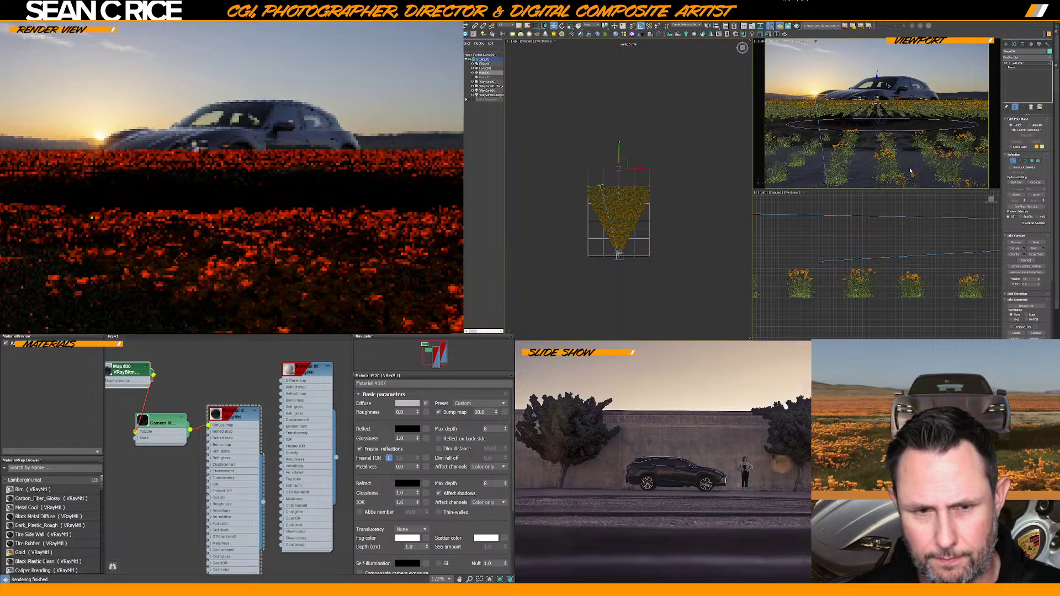
key("ctrl+y")
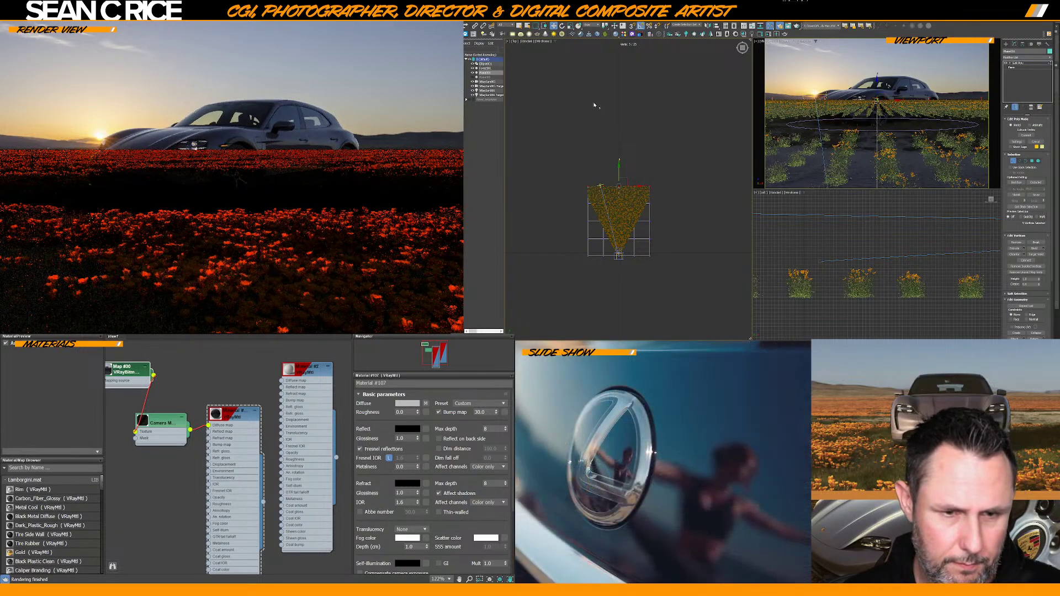
Hide the poppy Forest object and select the ground plane's far border edges at edge level
left_click(472, 68)
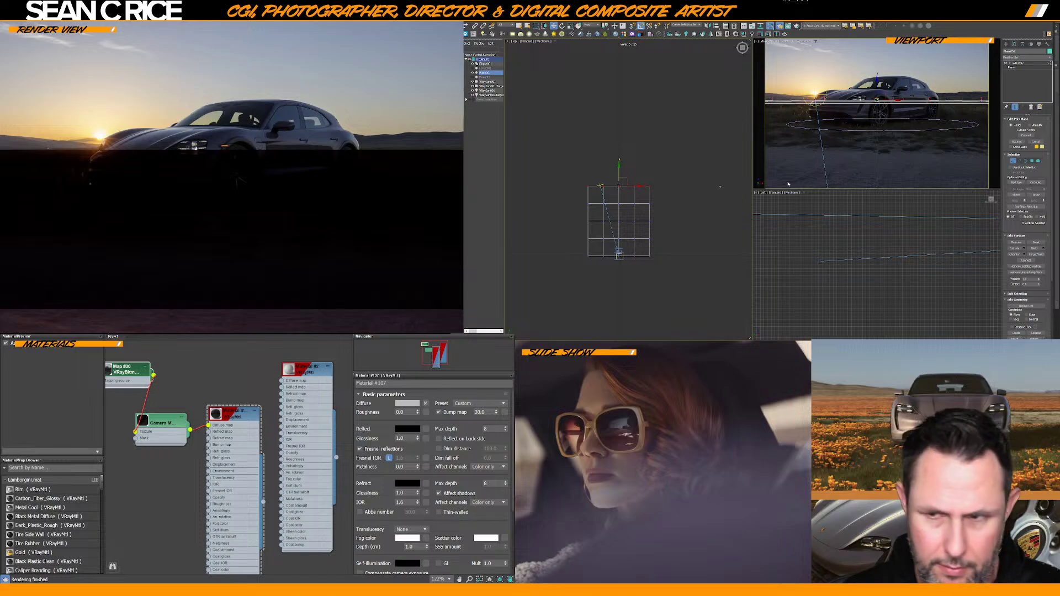
left_click(1019, 161)
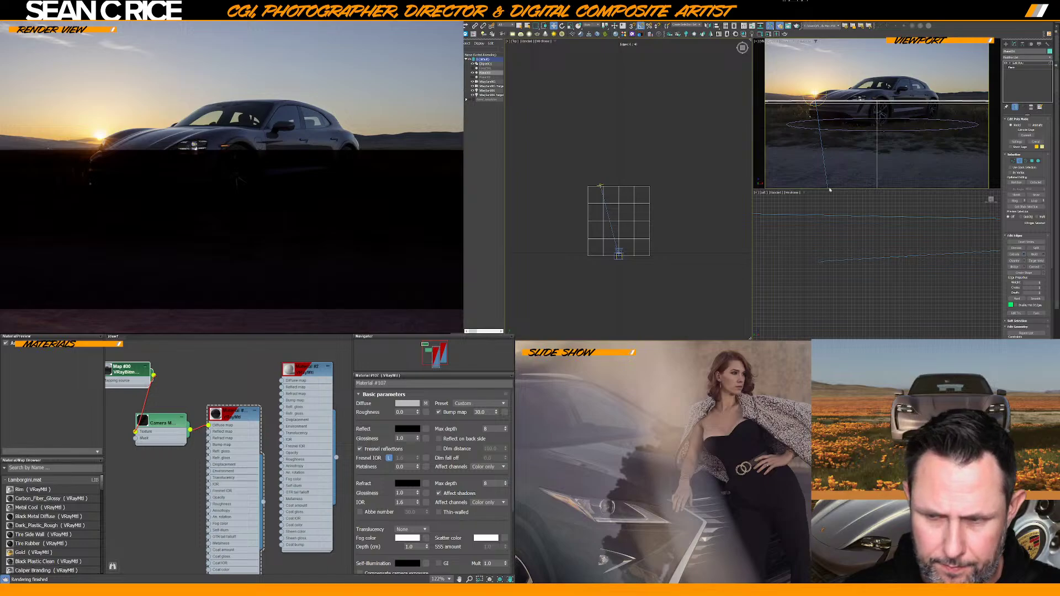
key("shift+e")
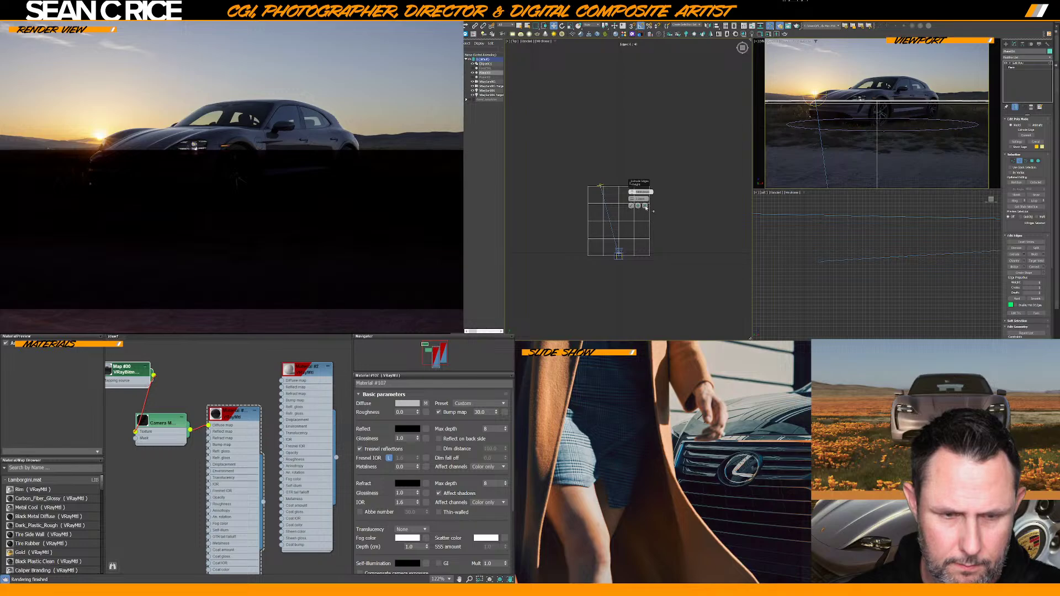
left_click(632, 206)
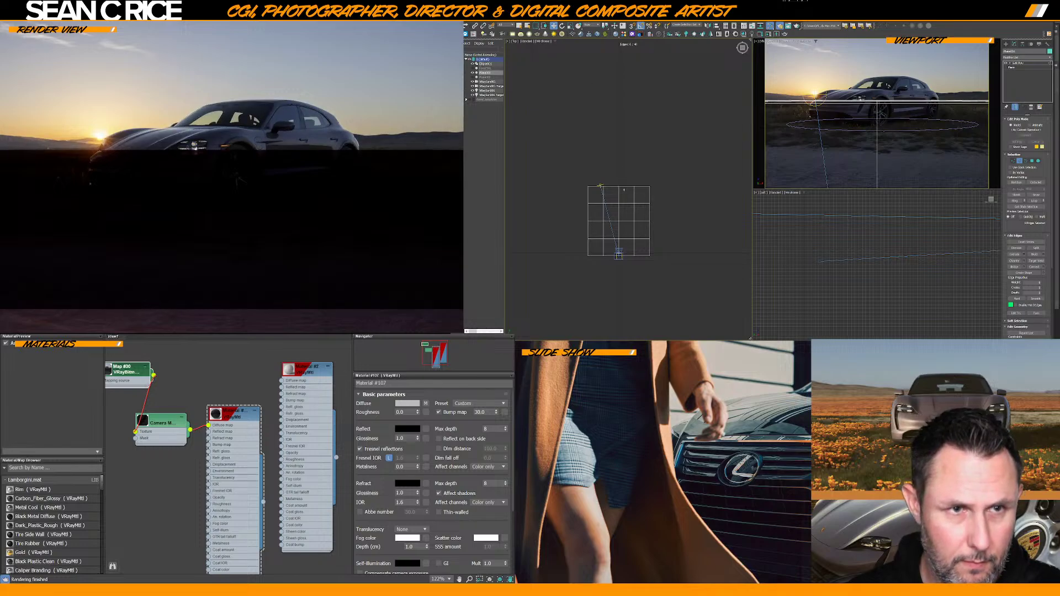
left_click_drag(583, 173, 662, 196)
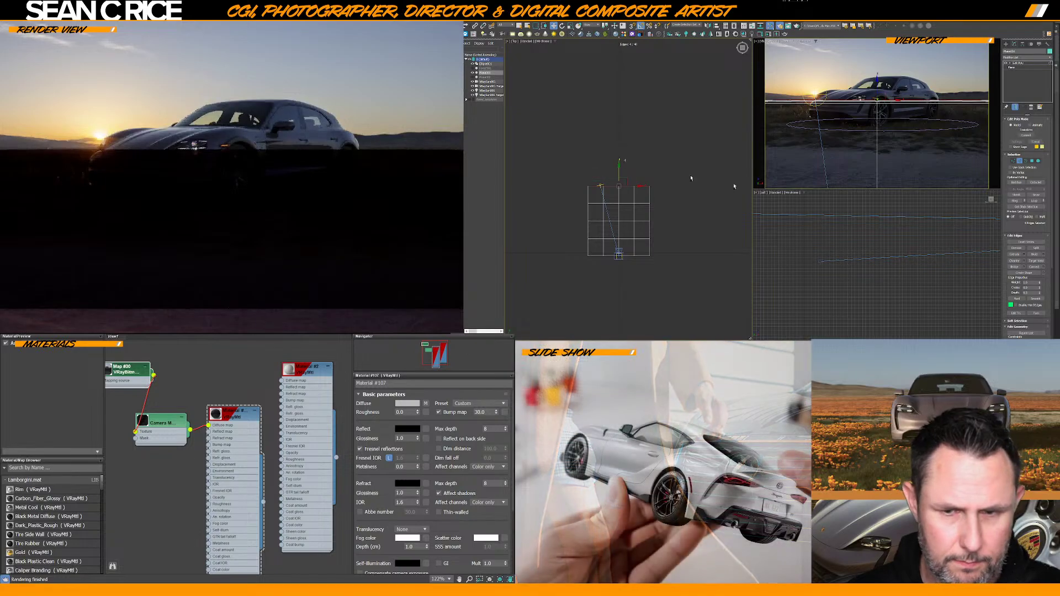
Apply Extrude Edges to the ground plane's selected far edges with the offered settings
left_click(1015, 254)
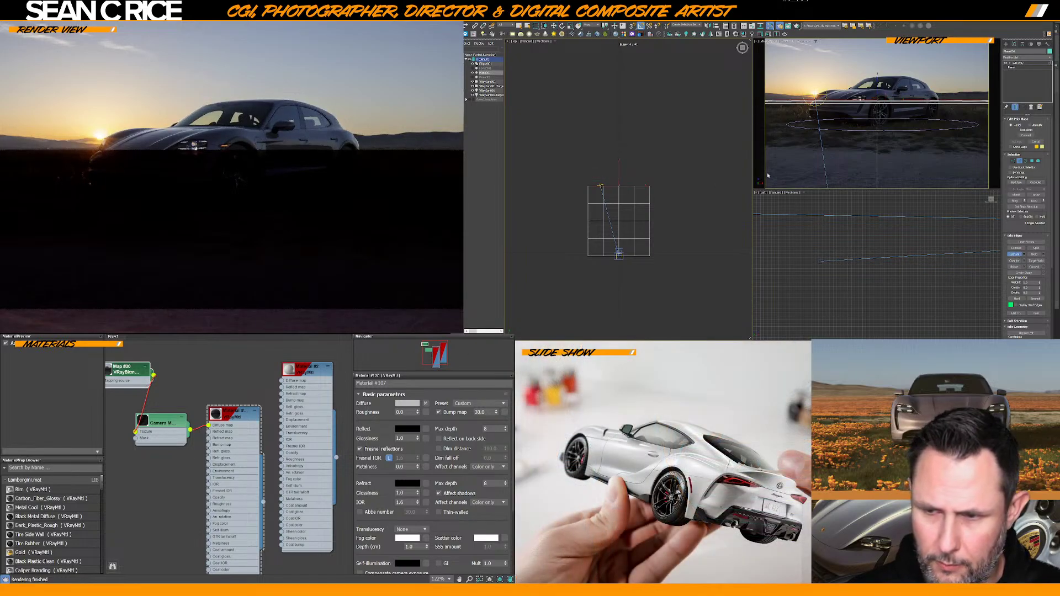
key("w")
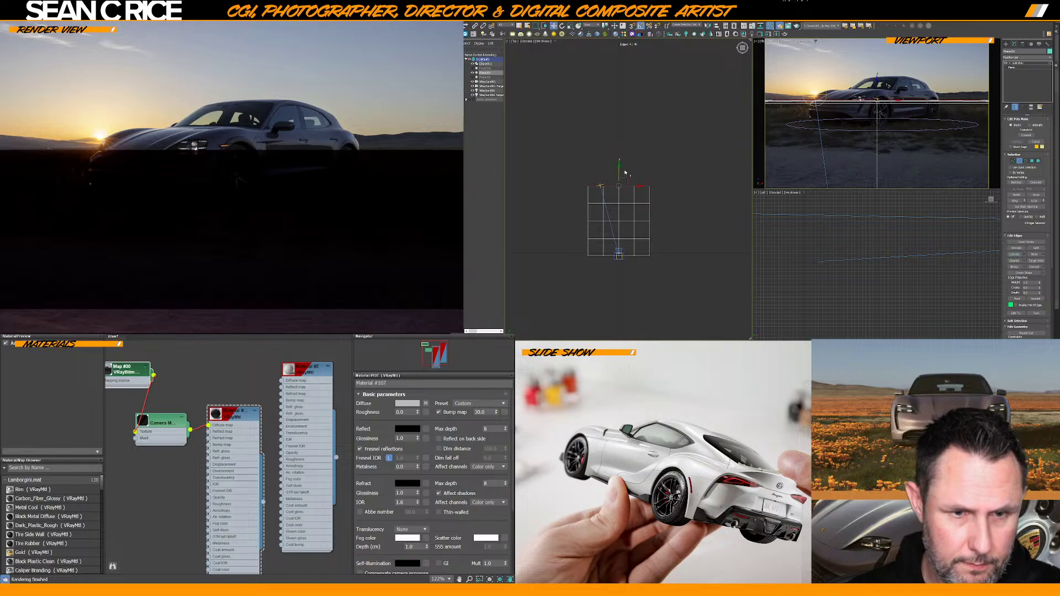
left_click(1022, 255)
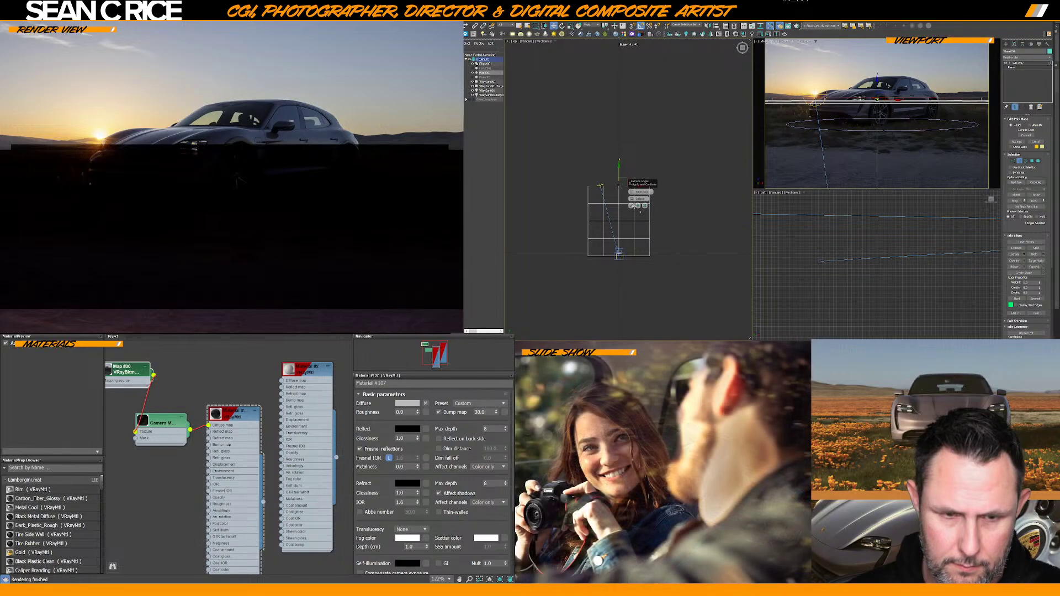
left_click(631, 205)
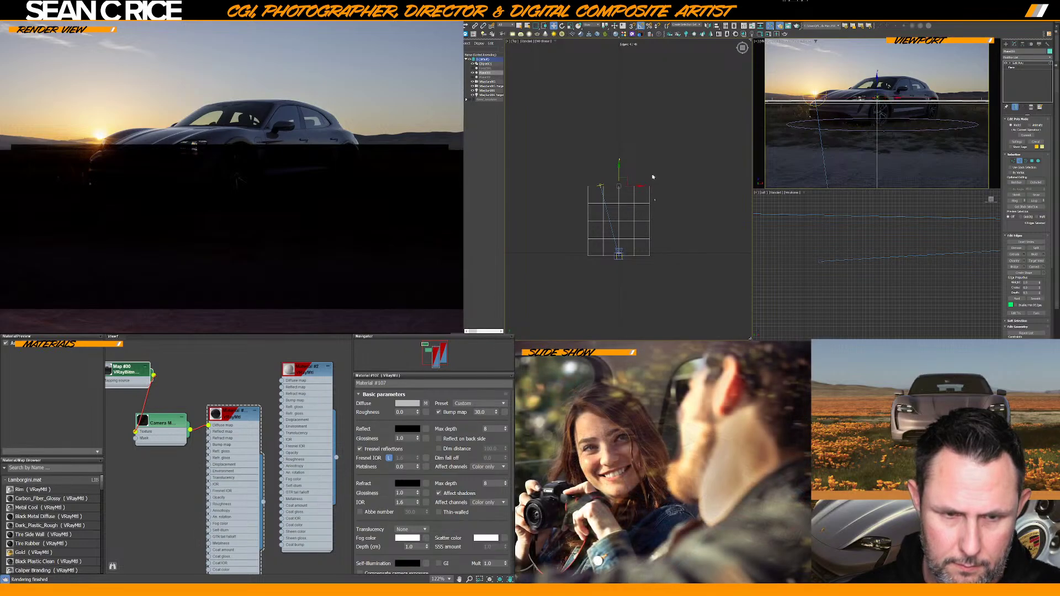
Extend the ground plane's far edge away from the camera with two additional rows of polygons
left_click_drag(617, 153, 618, 138)
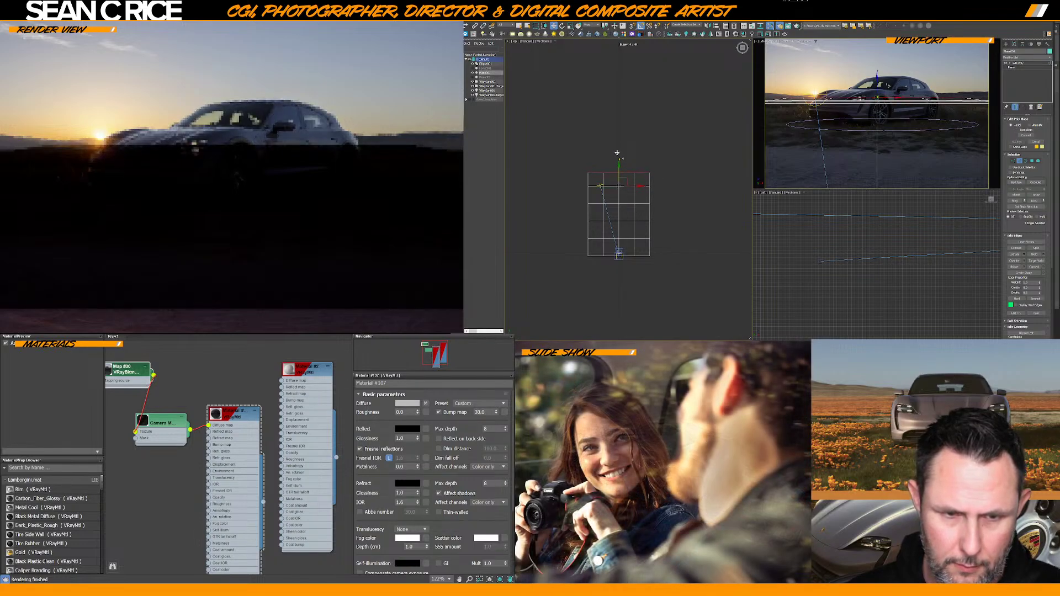
left_click(1024, 255)
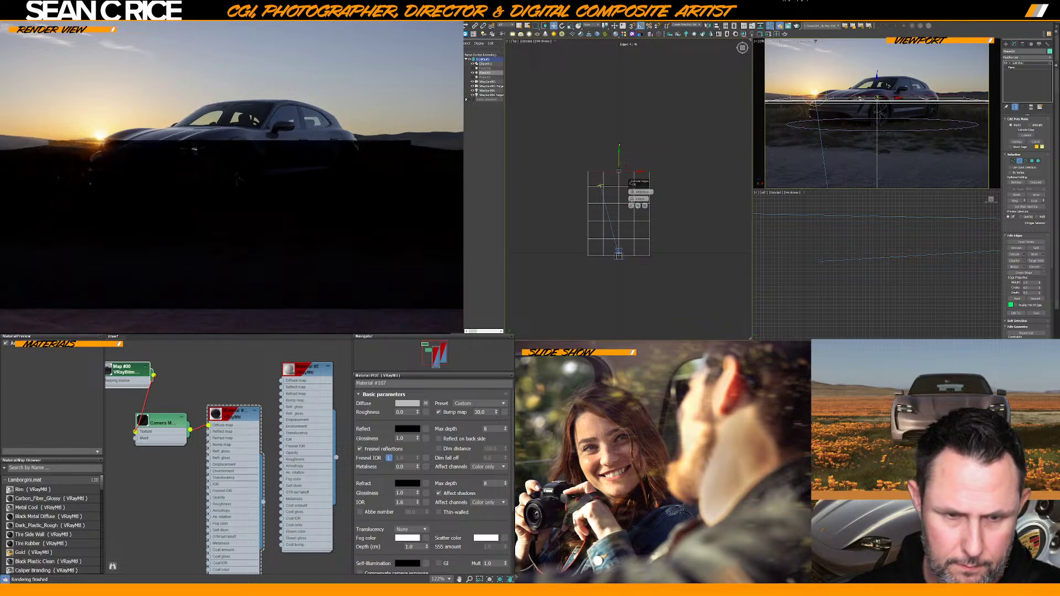
left_click(631, 205)
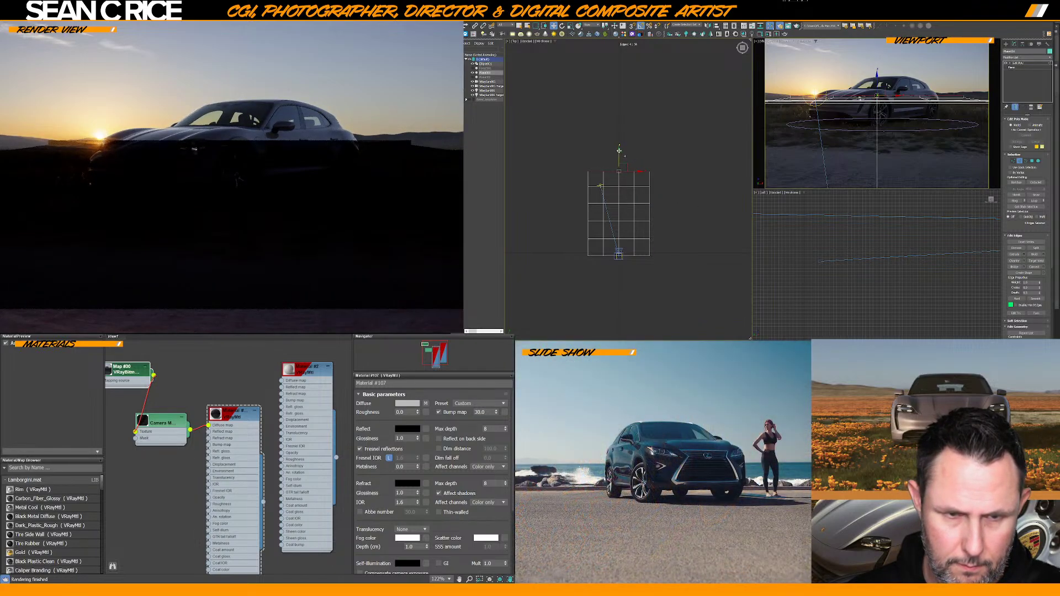
left_click_drag(620, 152, 620, 139)
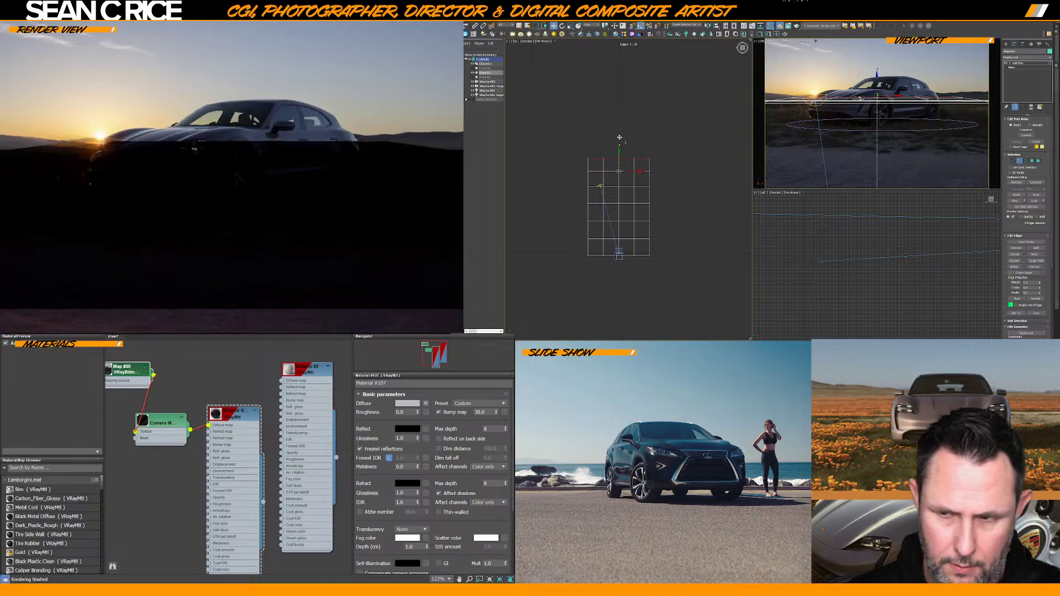
left_click(637, 128)
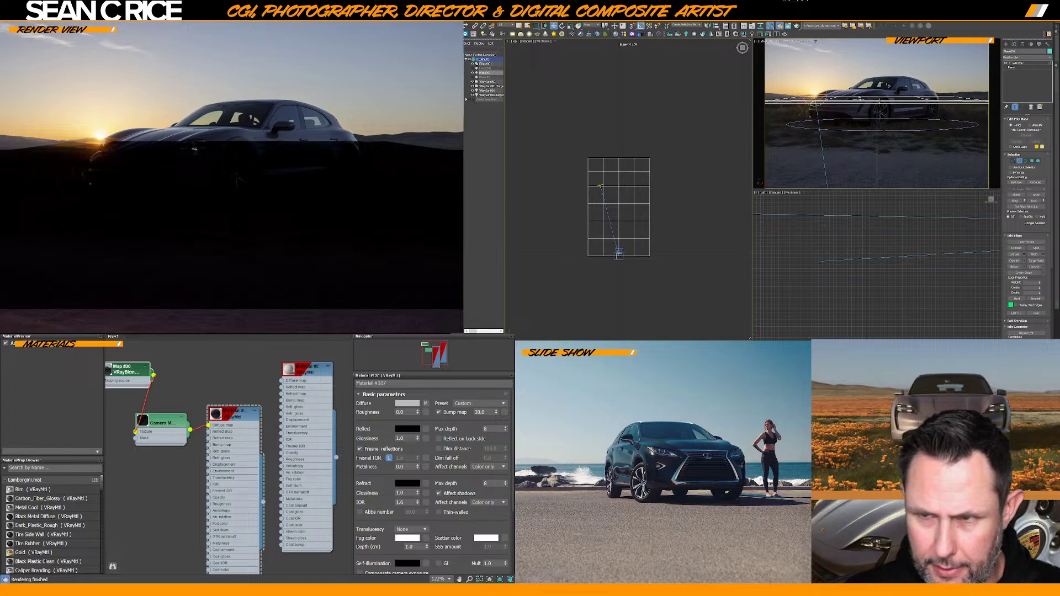
Select the edges of the ground plane's far rows and expand the Soft Selection settings
left_click(848, 261)
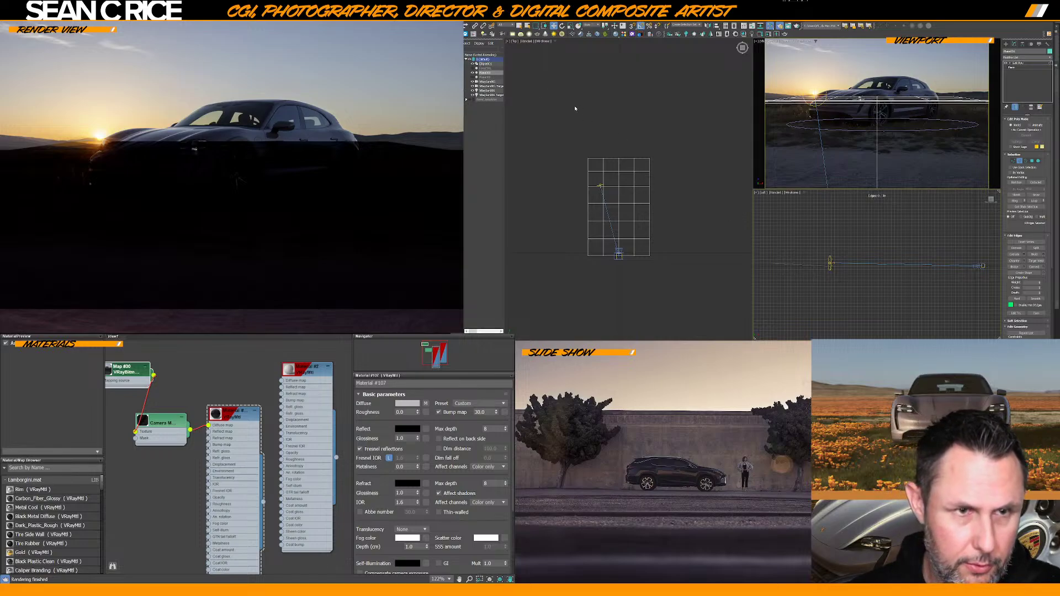
left_click_drag(581, 145, 676, 207)
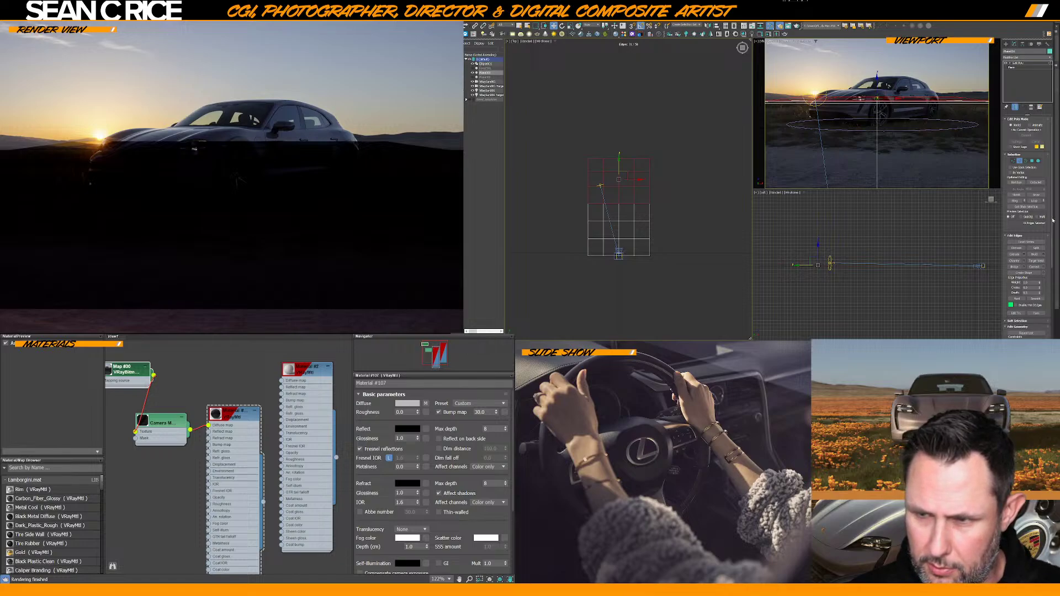
scroll(1044, 221, "down", 3)
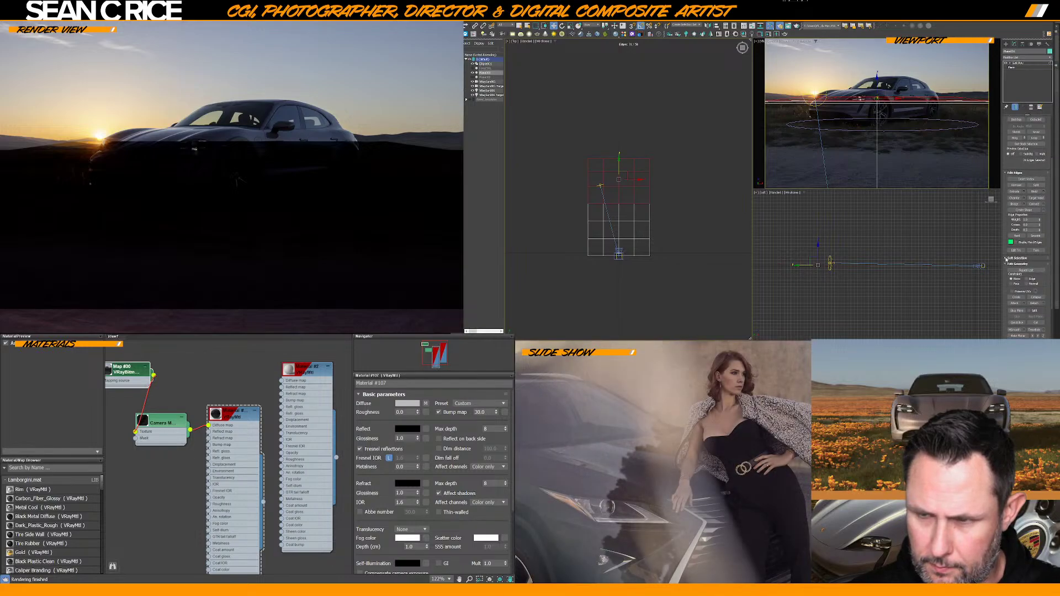
left_click(1005, 257)
scroll(1053, 265, "down", 3)
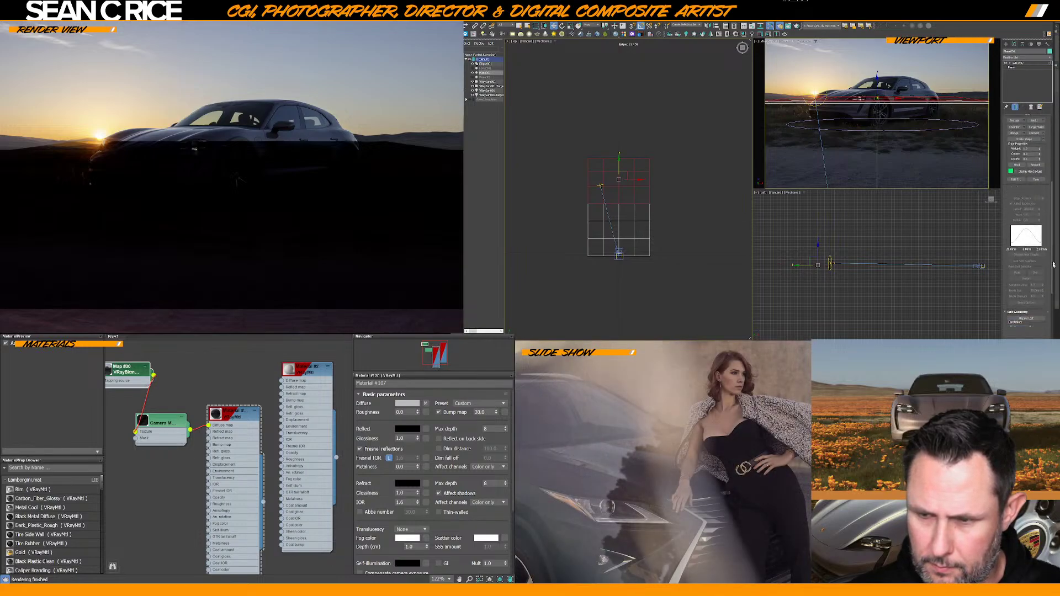
left_click_drag(1053, 264, 1053, 285)
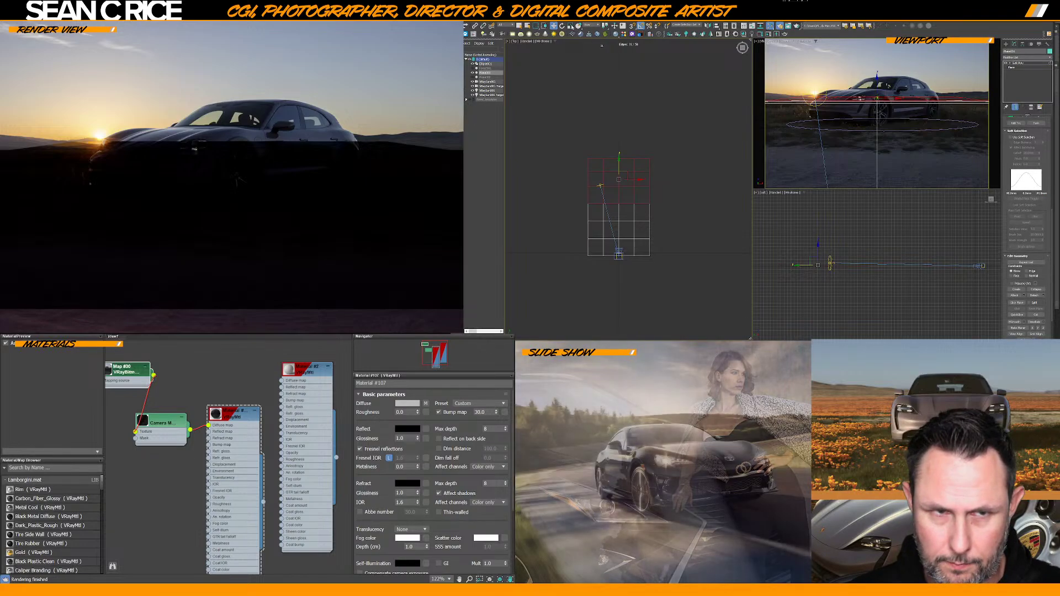
Scale the ground plane's far edge rows progressively wider so the plane flares outward away from the camera
left_click(641, 159)
key("Delete")
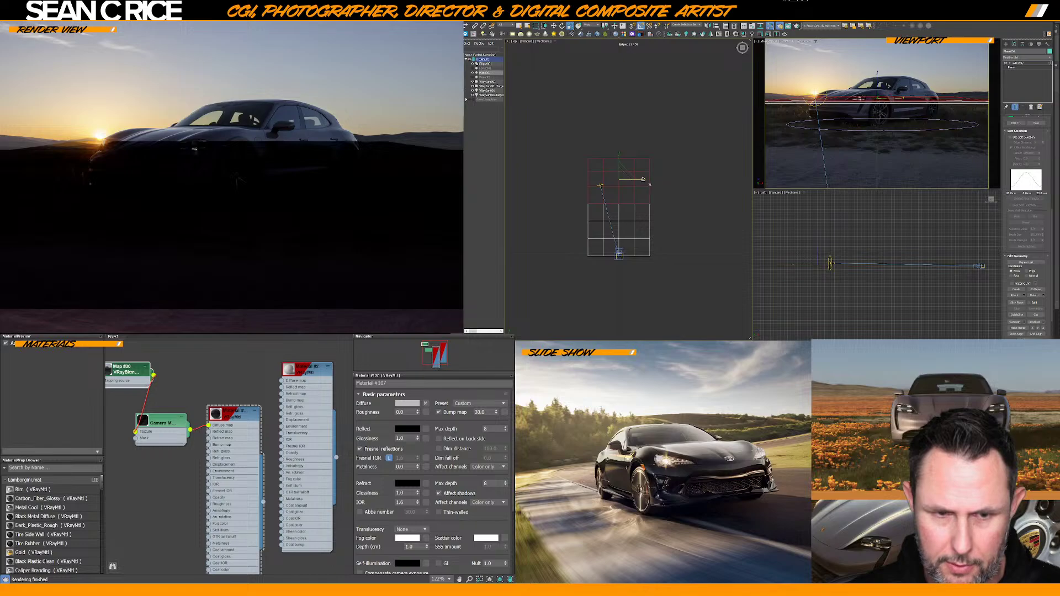
left_click_drag(643, 178, 643, 179)
left_click_drag(562, 144, 652, 168)
left_click(649, 142)
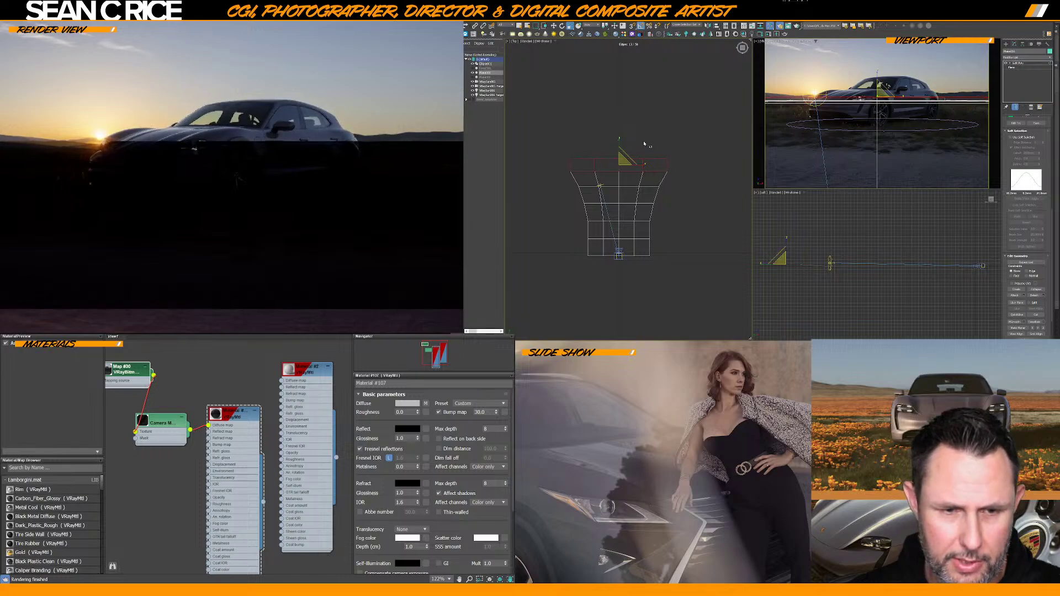
left_click_drag(559, 143, 651, 164)
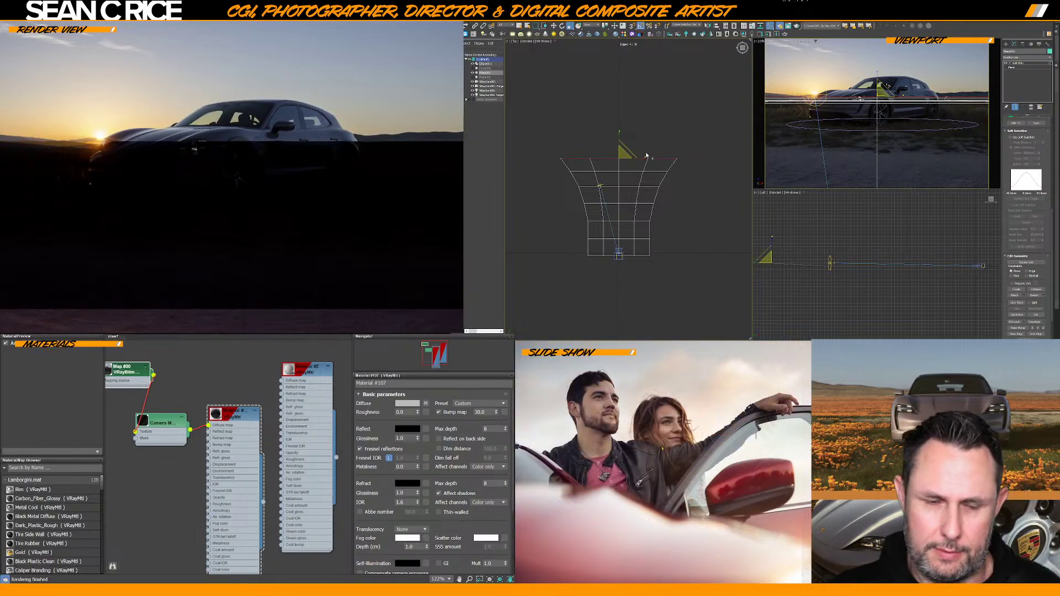
left_click_drag(647, 162, 641, 135)
Examine the height of the ground plane's far, middle and near edge rows against the camera line in the side view
key("w")
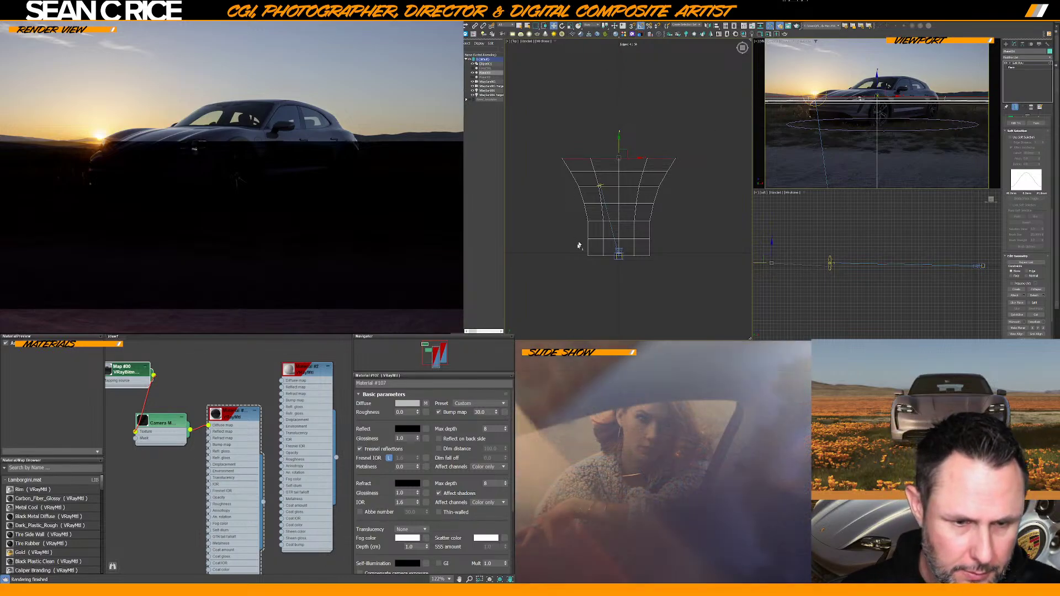
middle_click(843, 266)
key("z")
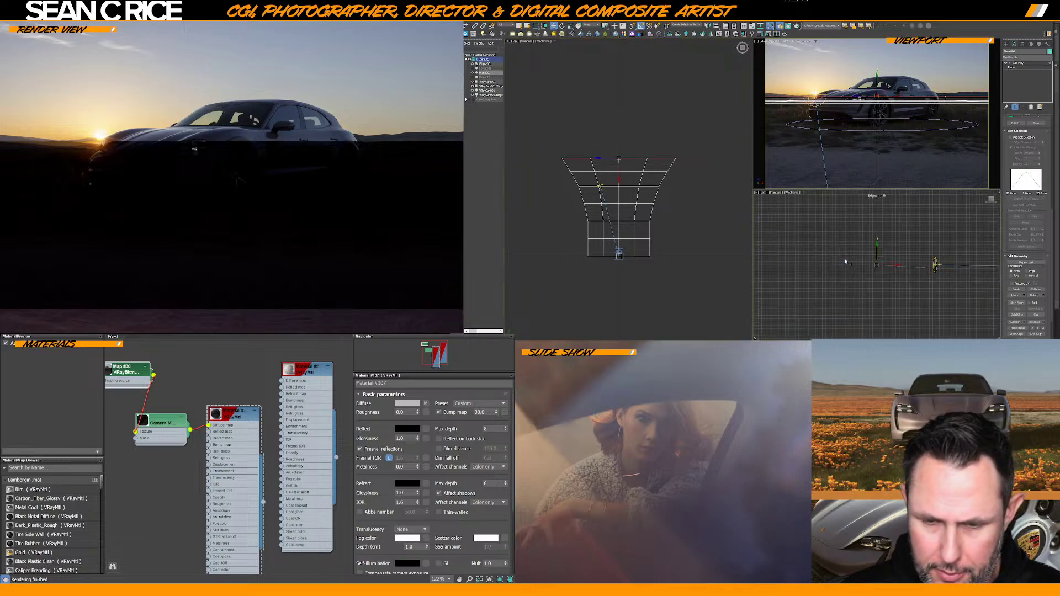
scroll(898, 270, "up", 3)
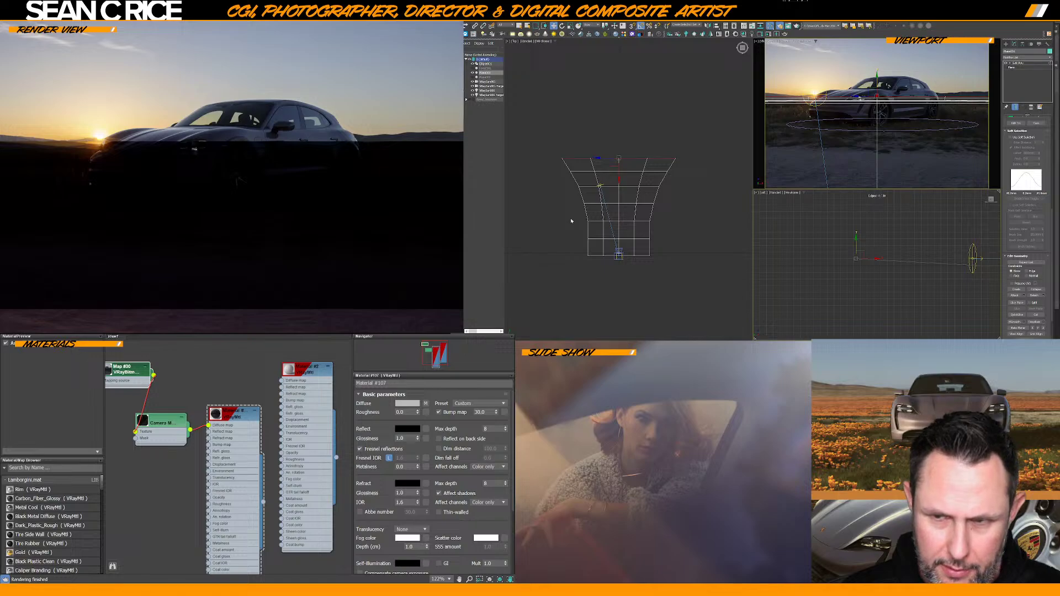
left_click_drag(558, 202, 694, 244)
middle_click(905, 263)
key("z")
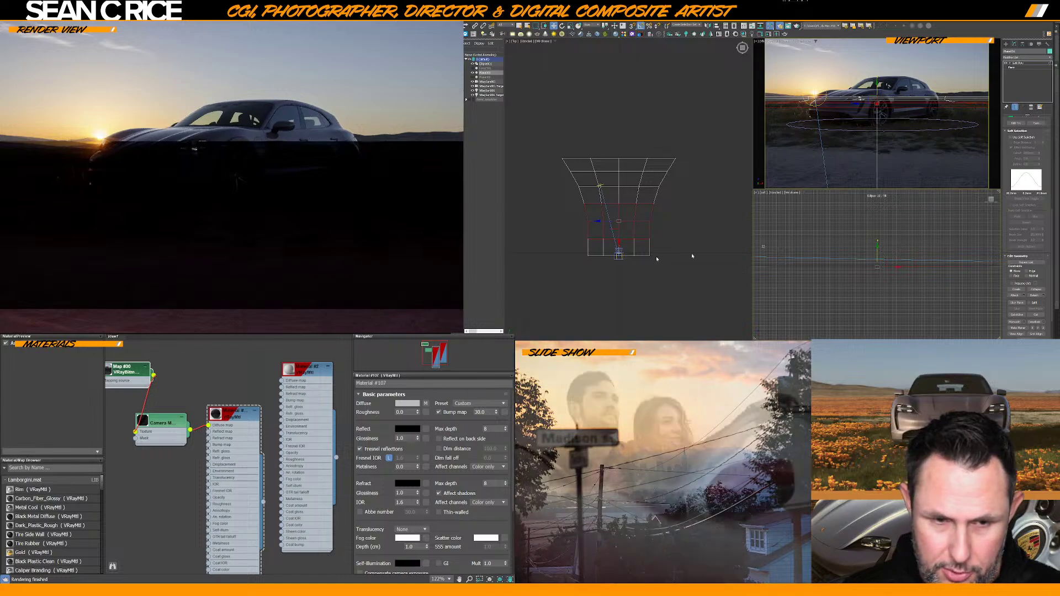
left_click_drag(563, 237, 695, 264)
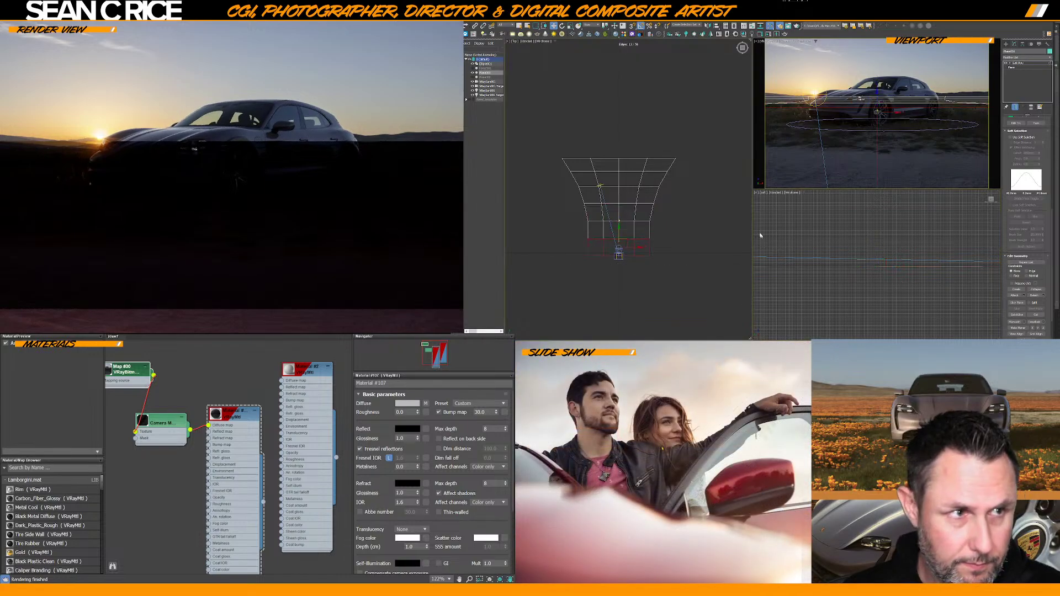
right_click(925, 261)
key("z")
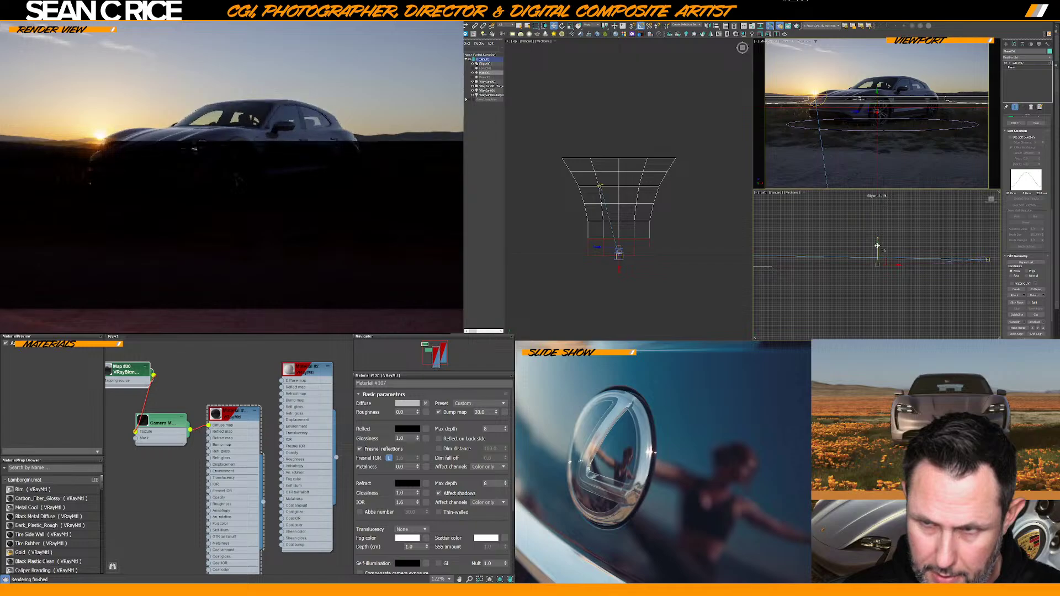
left_click(579, 254)
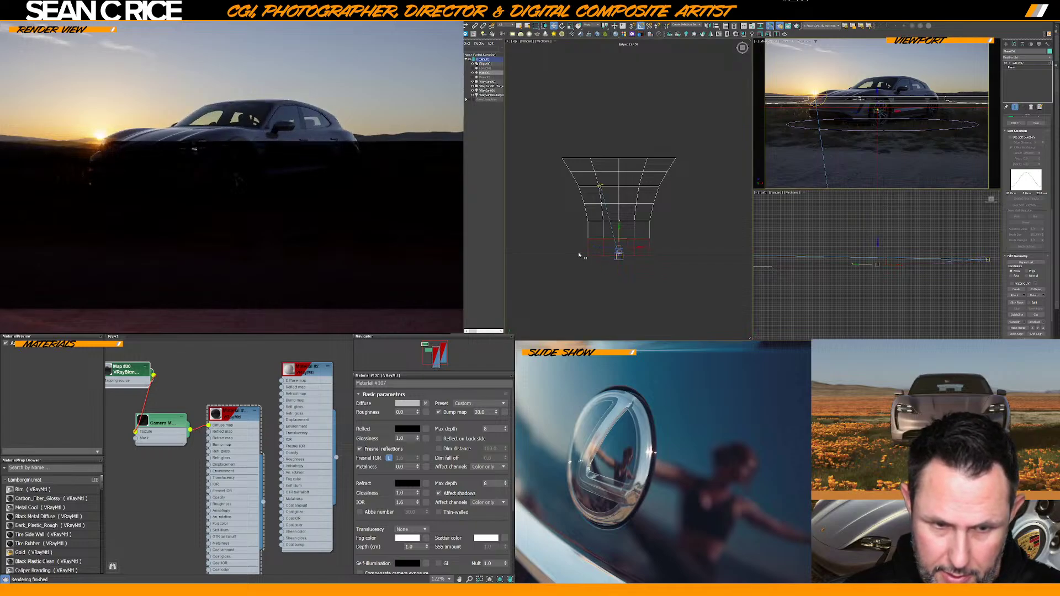
left_click_drag(580, 253, 694, 269)
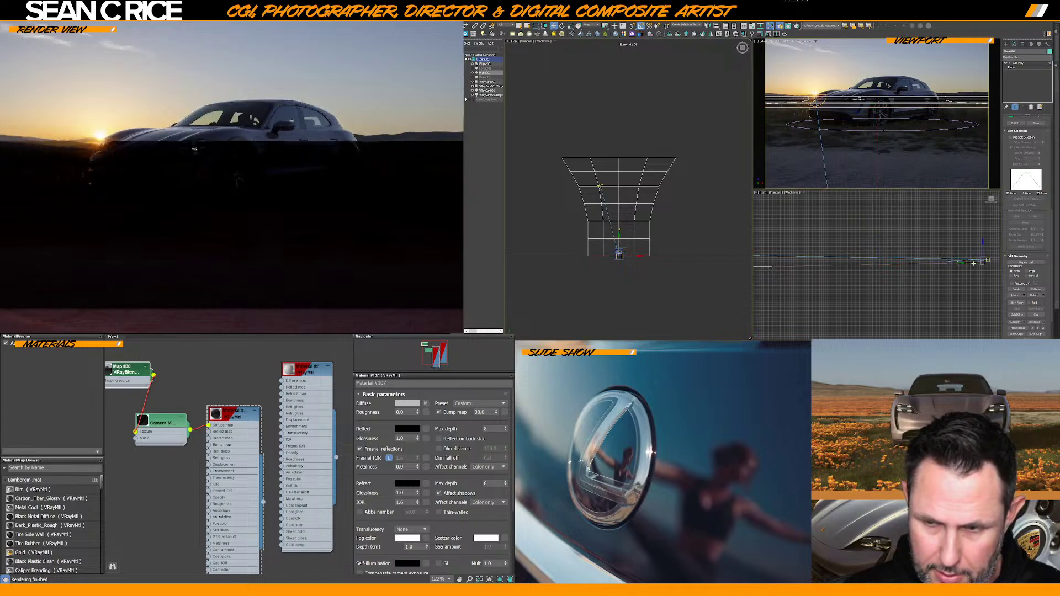
scroll(982, 260, "up", 4)
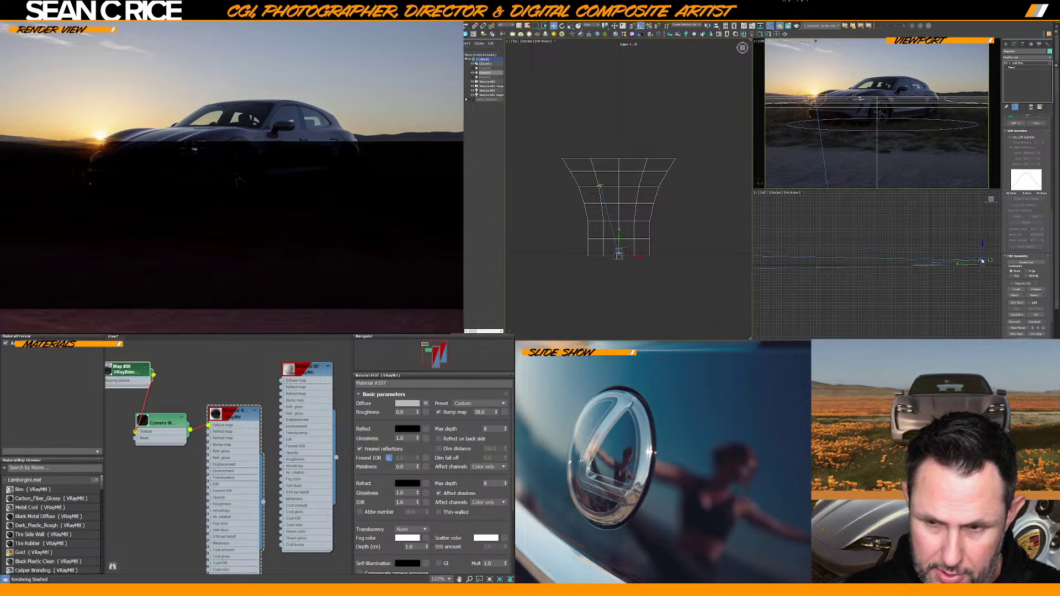
middle_click_drag(982, 260, 898, 252)
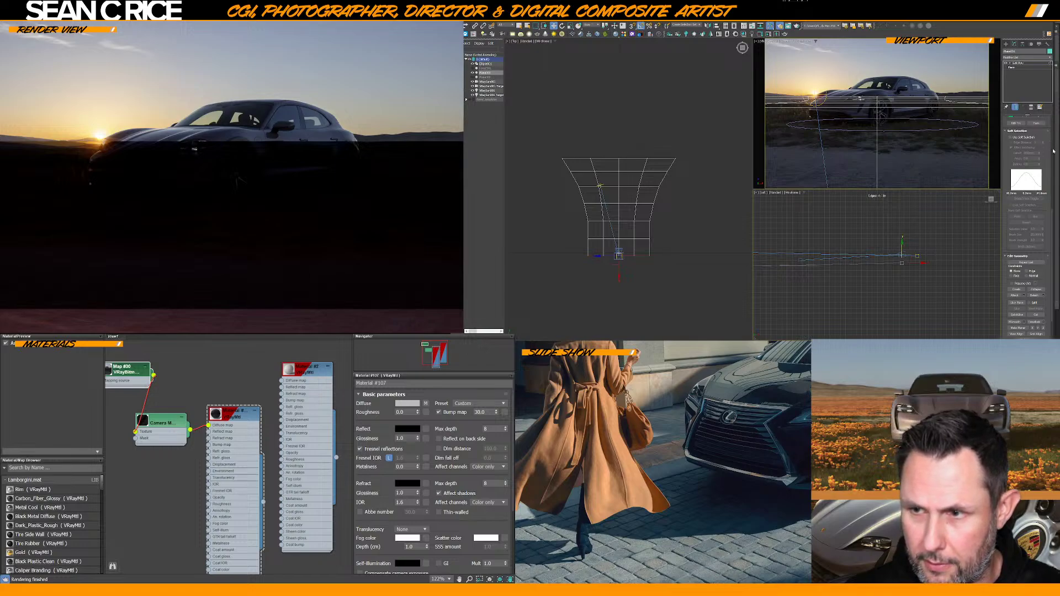
Leave edge editing, deselect the ground plane and unhide the scattered flower object
scroll(1053, 150, "up", 5)
left_click(1019, 160)
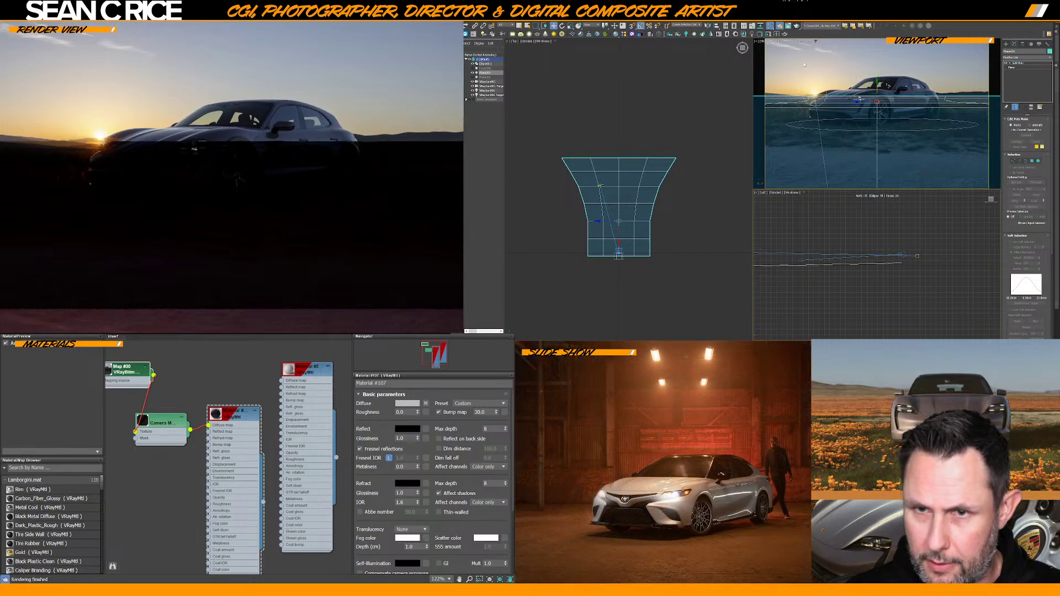
left_click(804, 64)
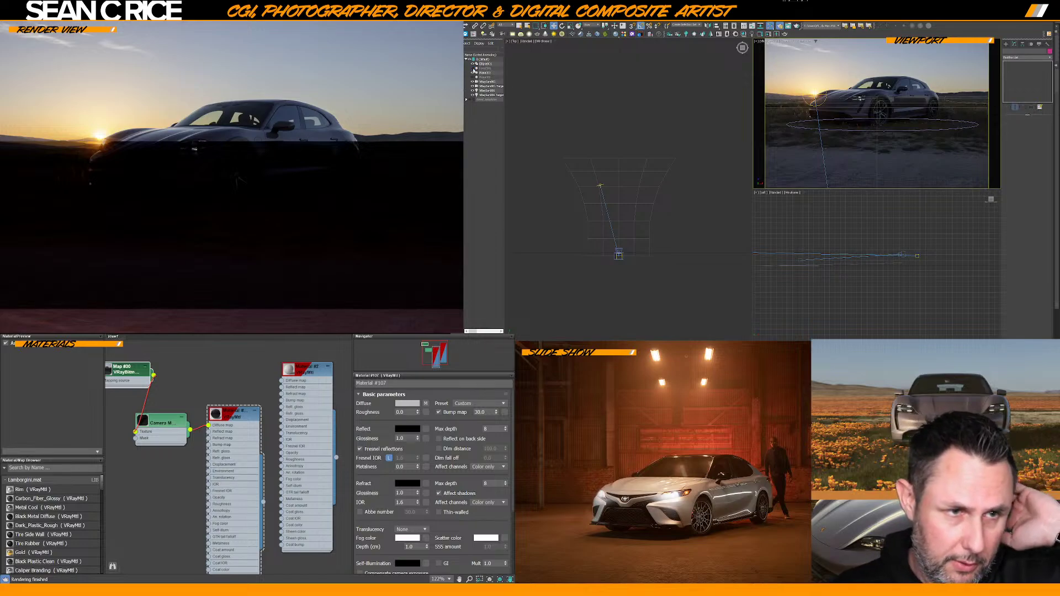
left_click(473, 68)
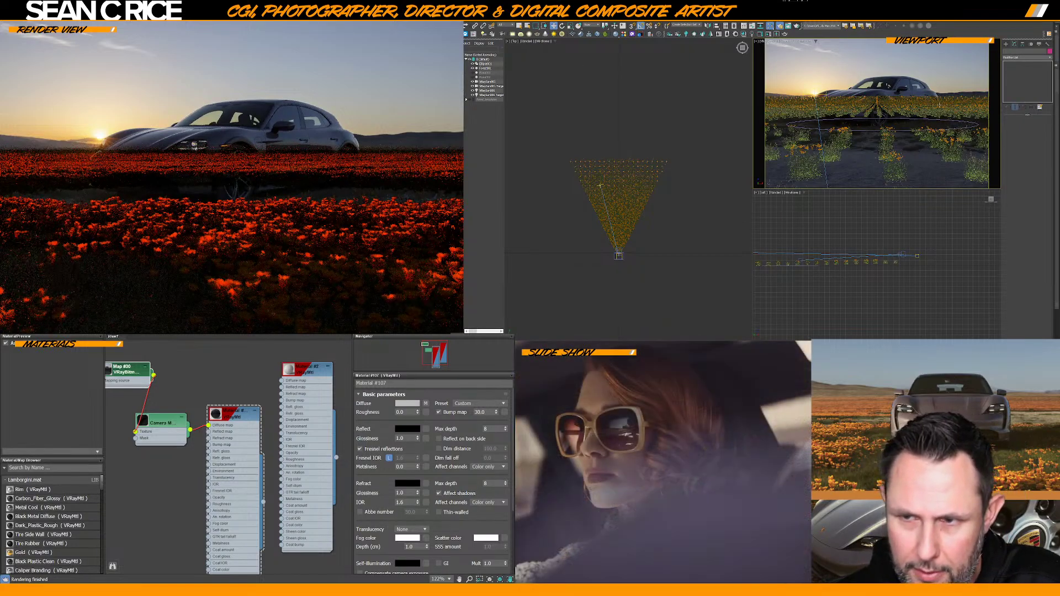
left_click(938, 104)
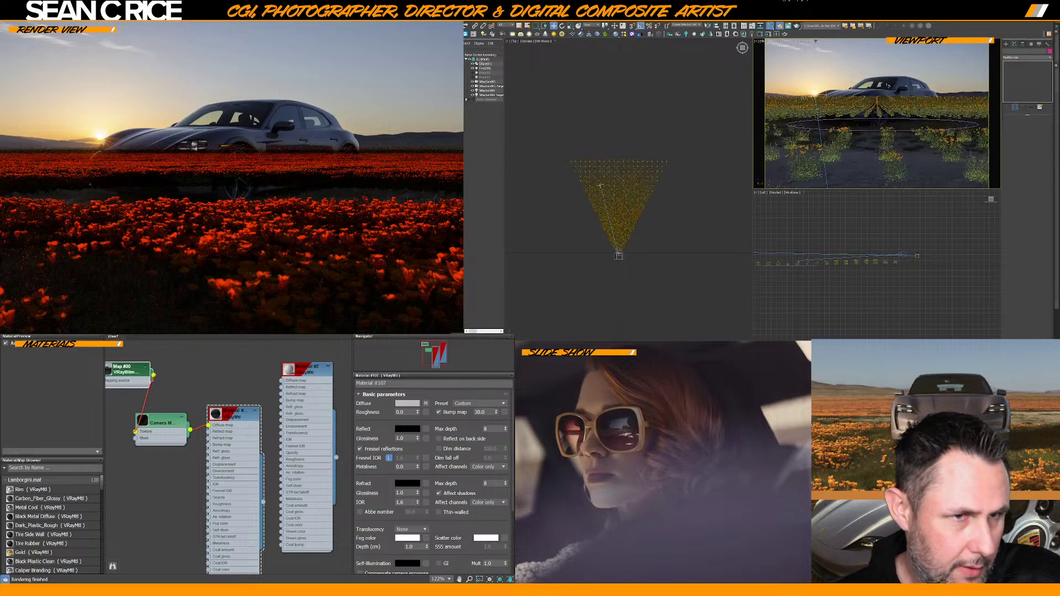
Select the V-Ray camera and check how its field of view covers the flower field in the top view
left_click(484, 81)
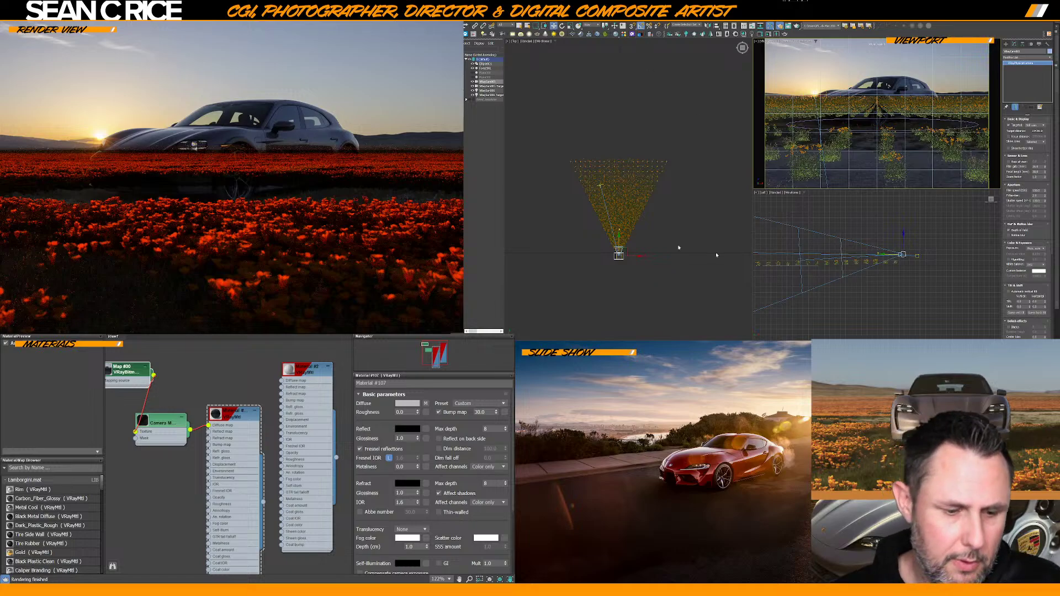
key("z")
scroll(662, 206, "down", 5)
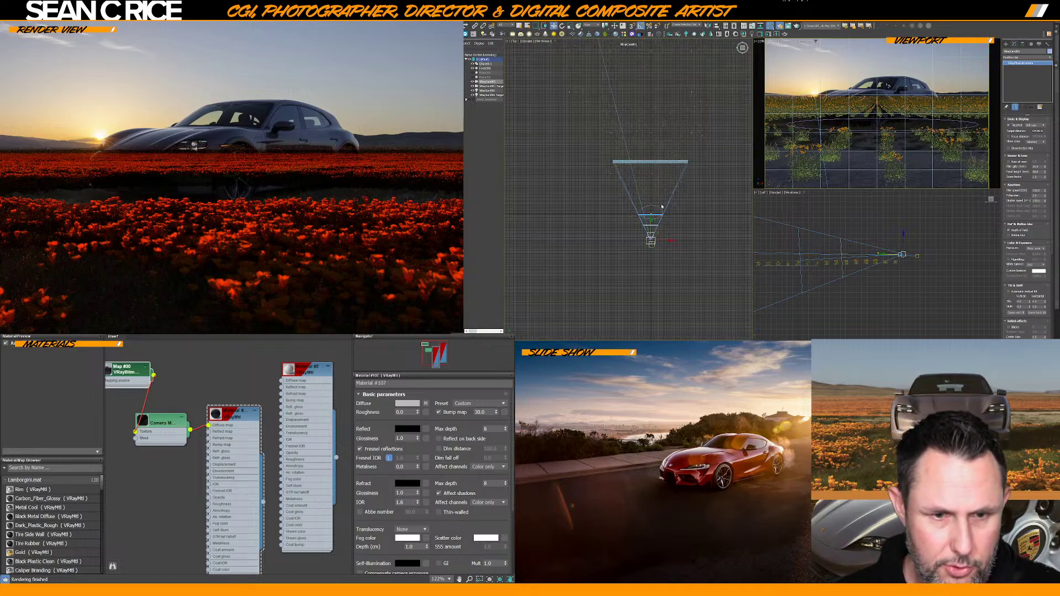
left_click(640, 159)
scroll(643, 138, "up", 3)
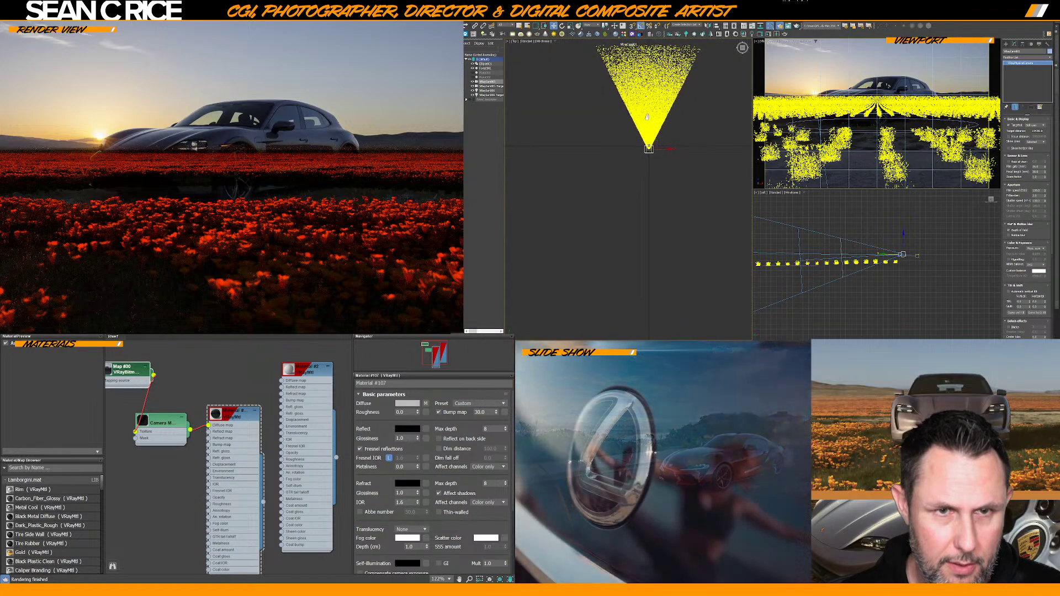
middle_click_drag(647, 117, 636, 202)
scroll(627, 161, "down", 5)
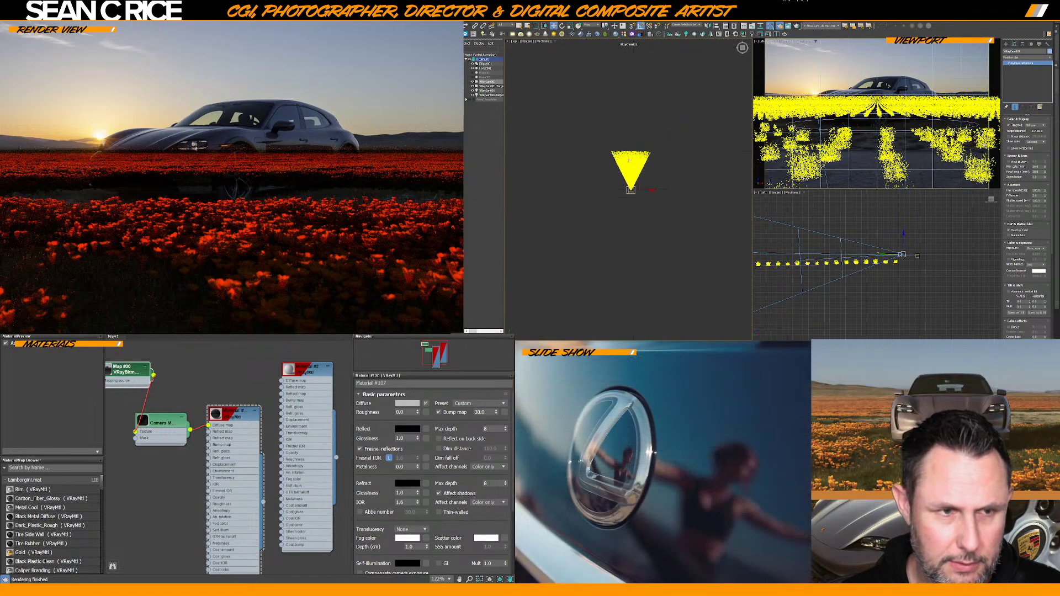
Select the V-Ray sun and move it in the top view beyond the far edge of the flower field
left_click(503, 87)
left_click(486, 91)
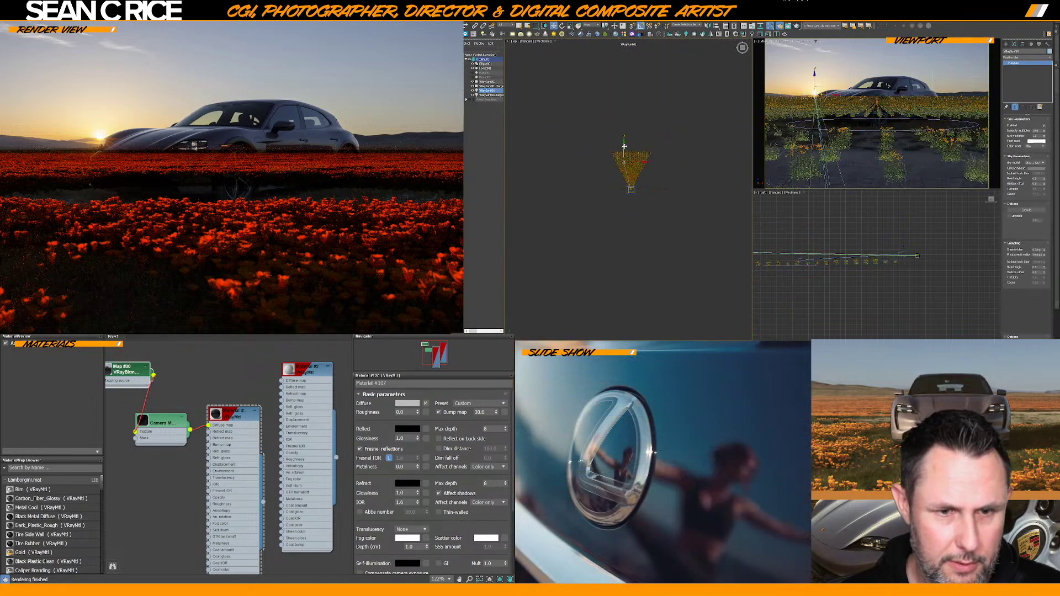
scroll(630, 165, "up", 2)
scroll(629, 164, "up", 2)
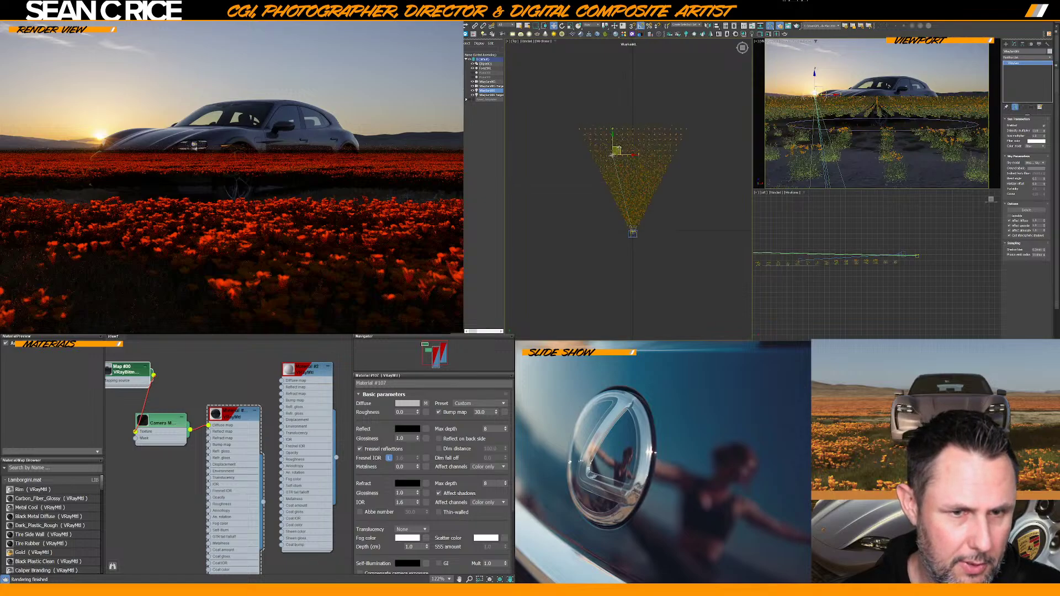
left_click(611, 155)
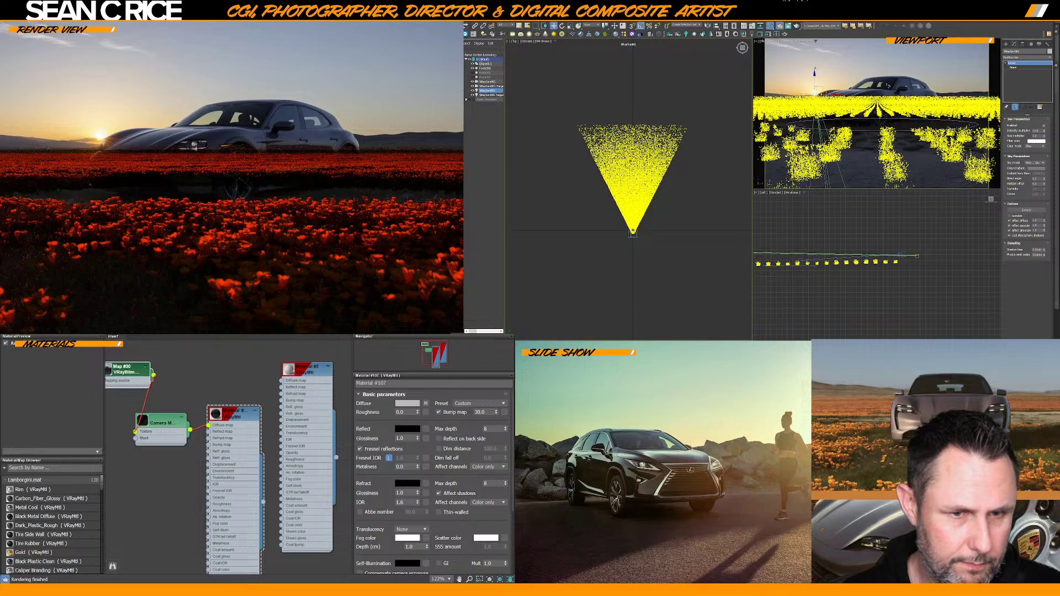
left_click(529, 59)
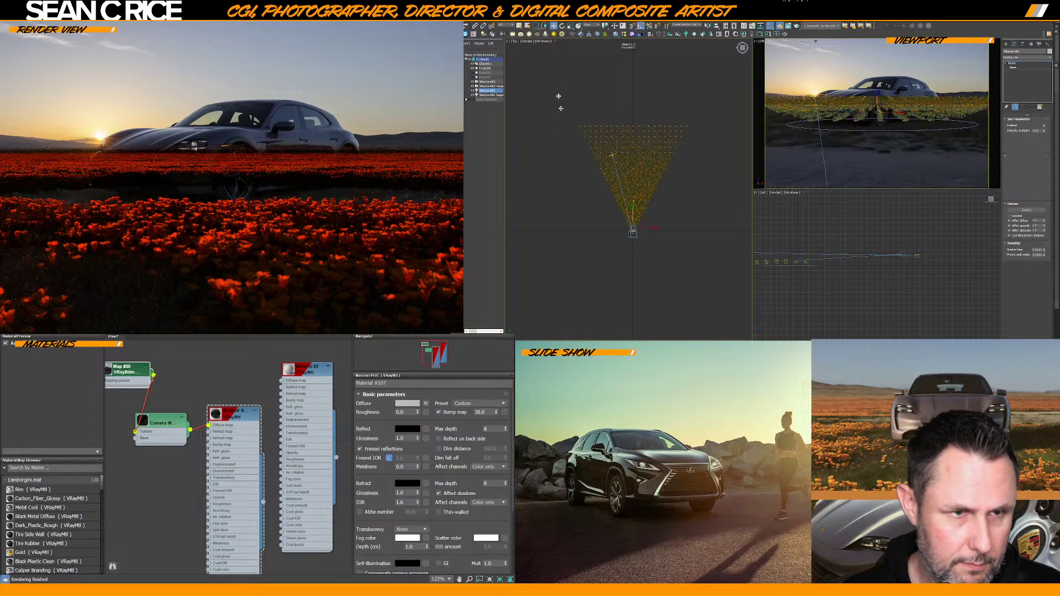
left_click(612, 155)
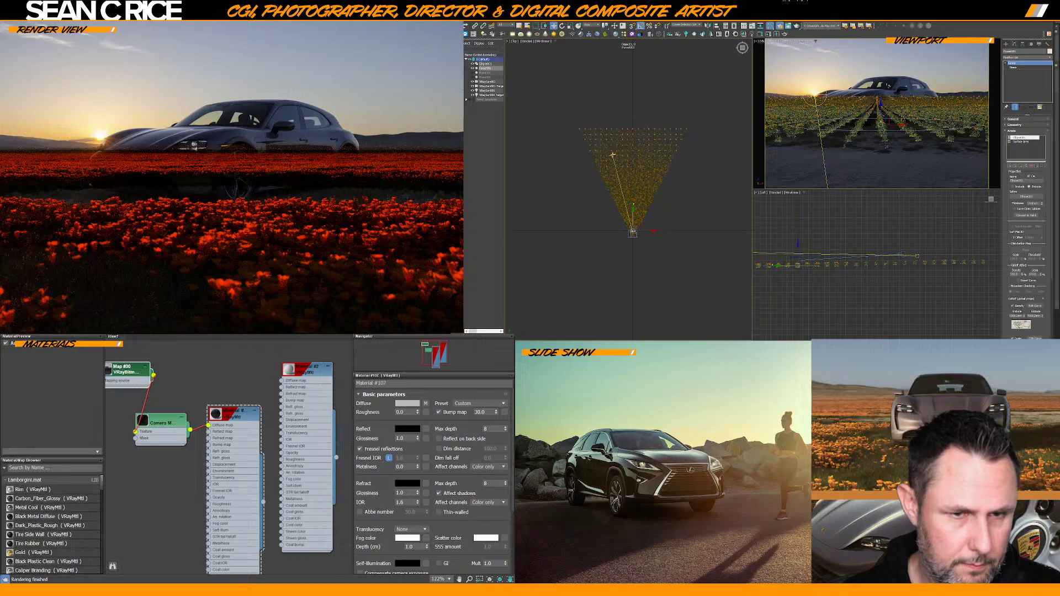
left_click(614, 147)
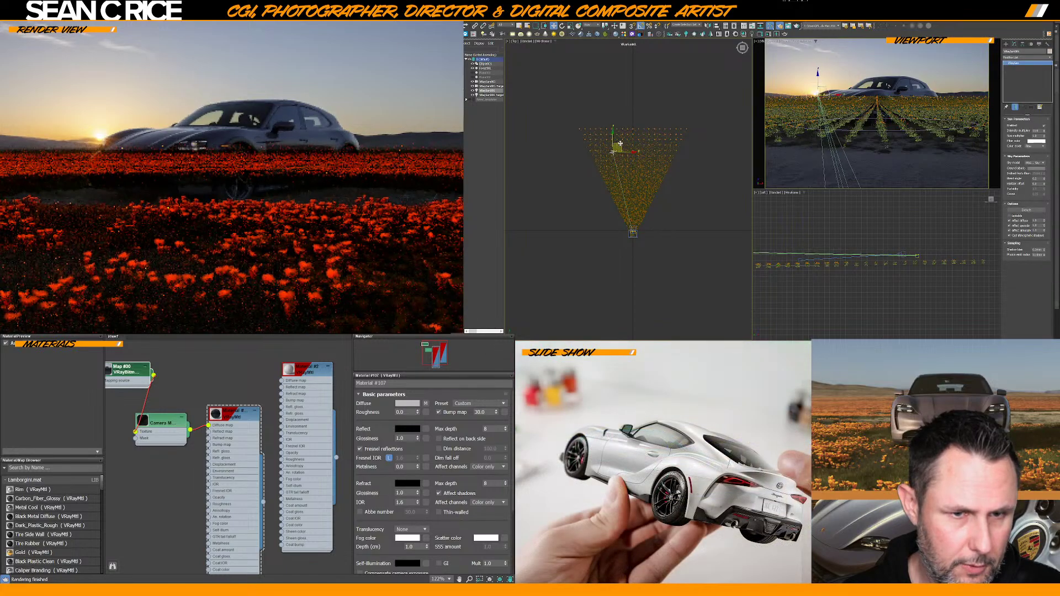
left_click_drag(620, 143, 610, 113)
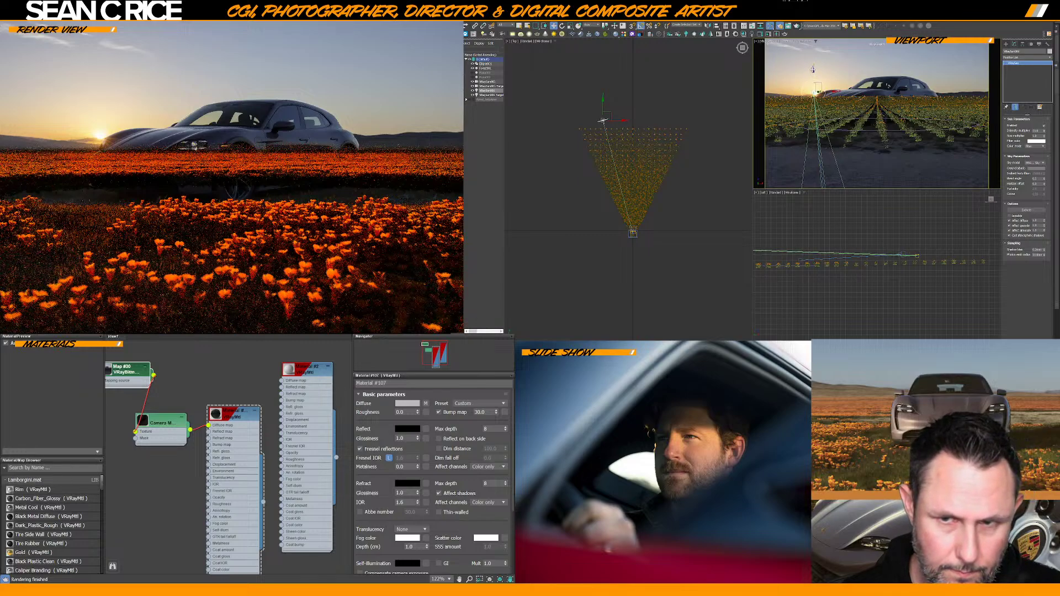
Fine-tune the V-Ray sun's position in the camera view to line up with the backplate's sun, checking the render
left_click_drag(813, 69, 812, 68)
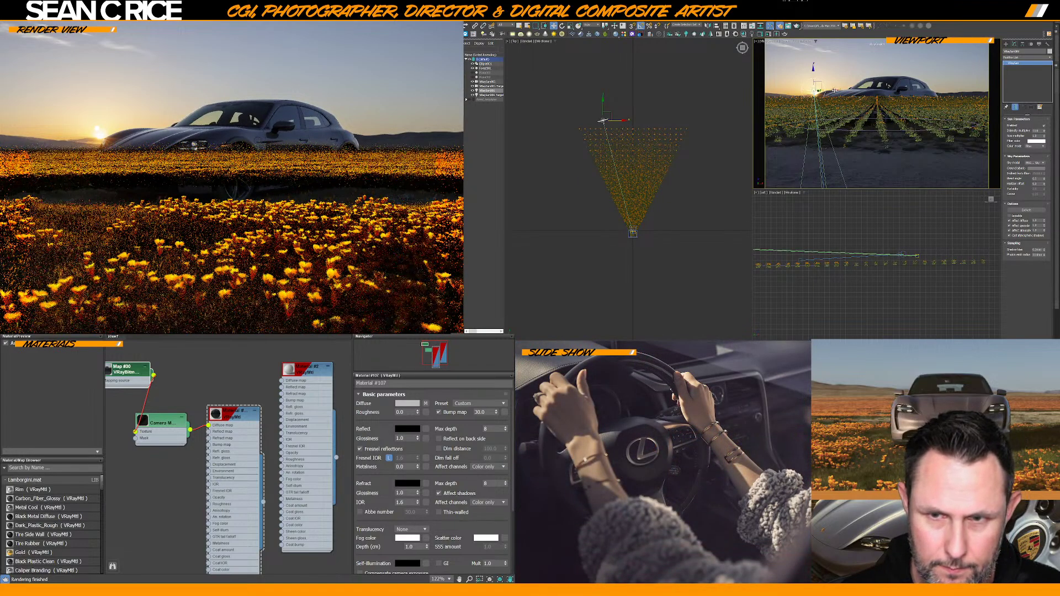
left_click_drag(835, 90, 837, 90)
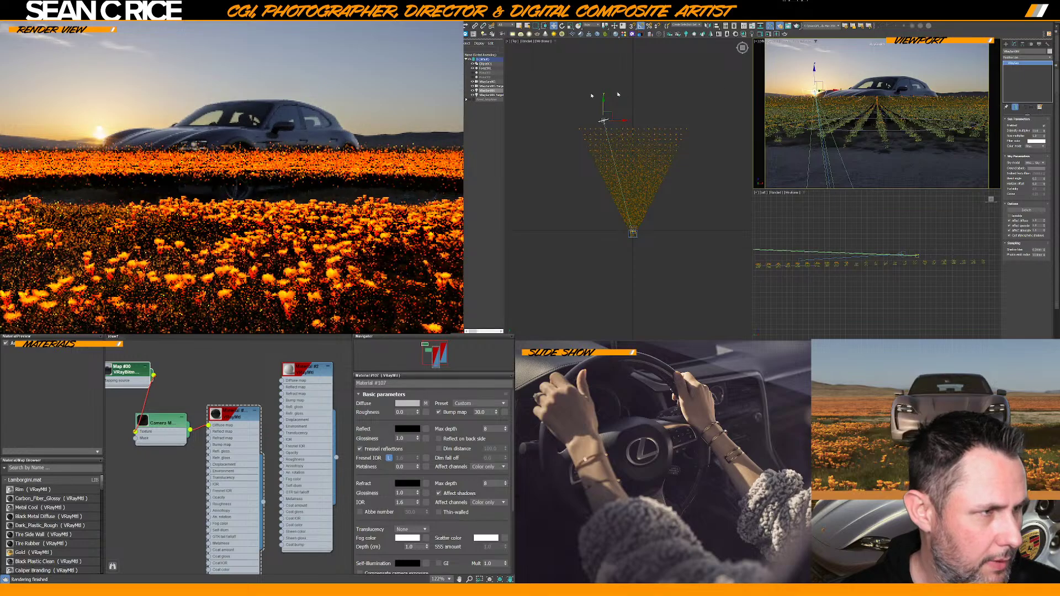
left_click_drag(353, 131, 766, 100)
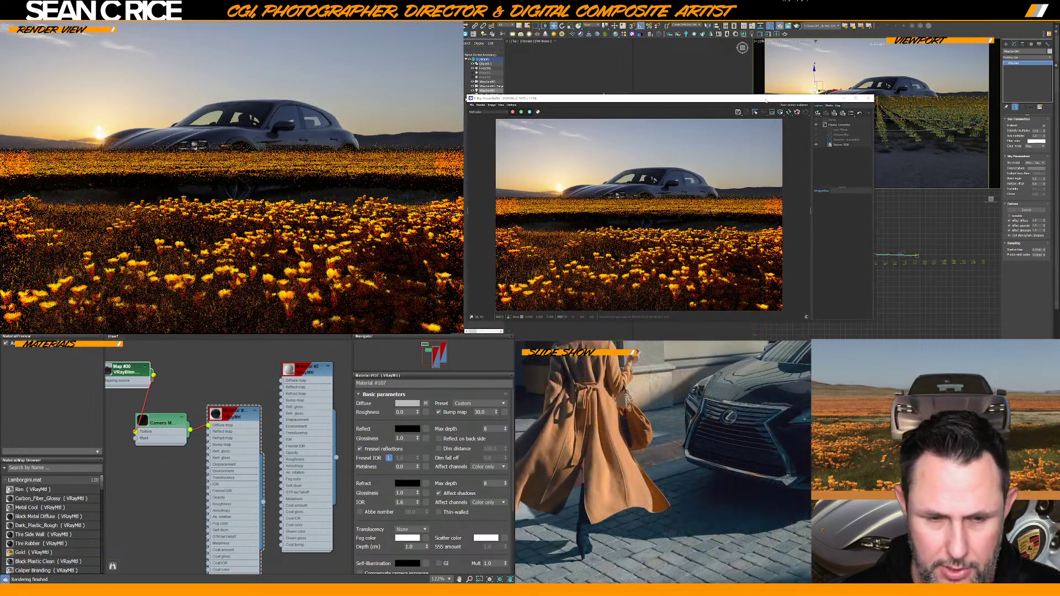
left_click_drag(766, 100, 466, 114)
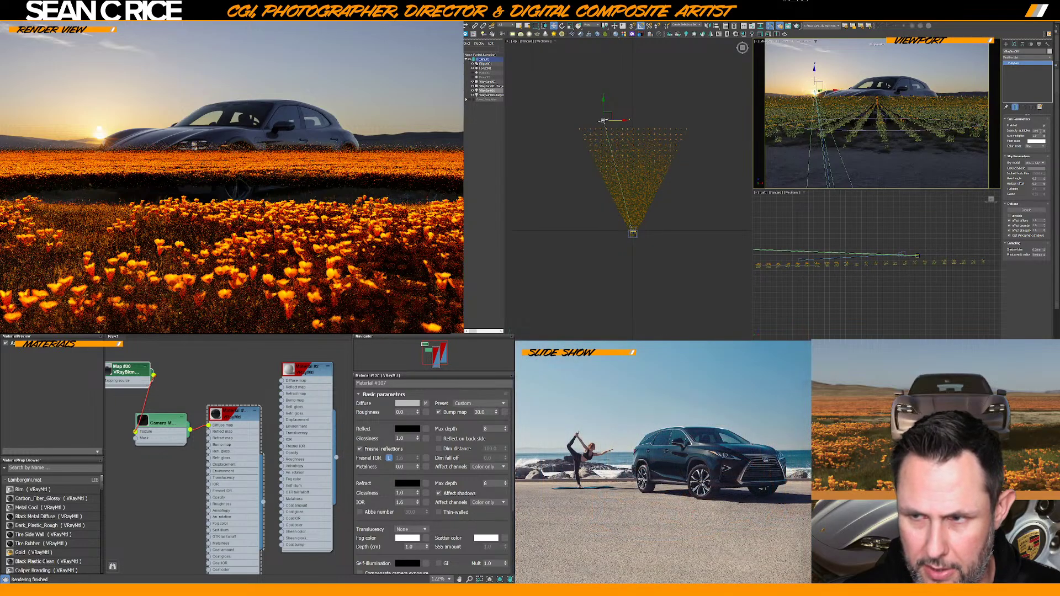
Set the V-Ray sun's intensity multiplier to 1, and briefly hide the scattered flowers to compare with the bare backplate
left_click(1036, 130)
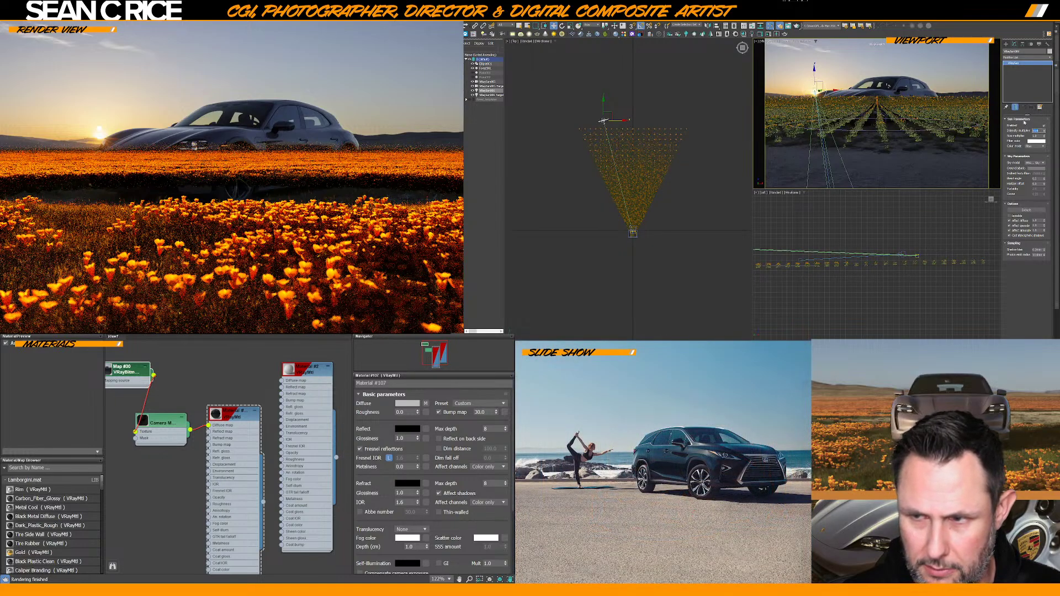
type("1")
key("Return")
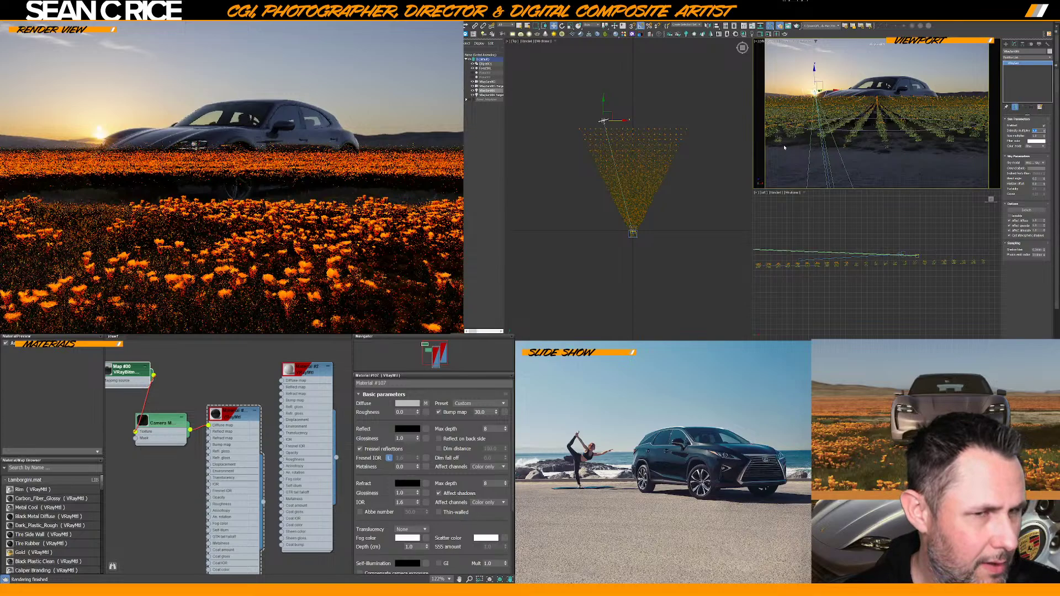
left_click(473, 67)
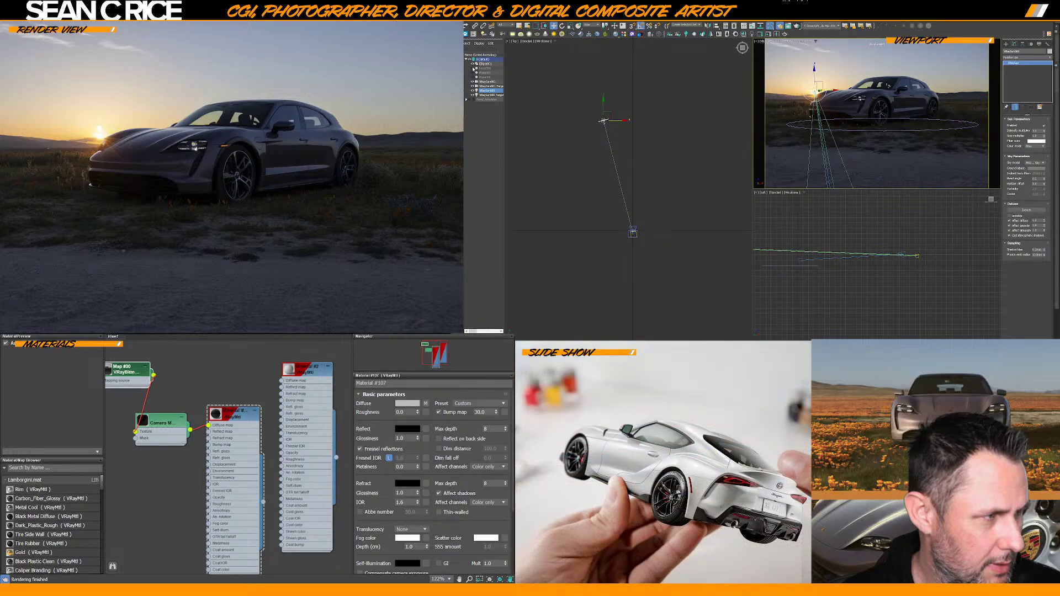
left_click(473, 68)
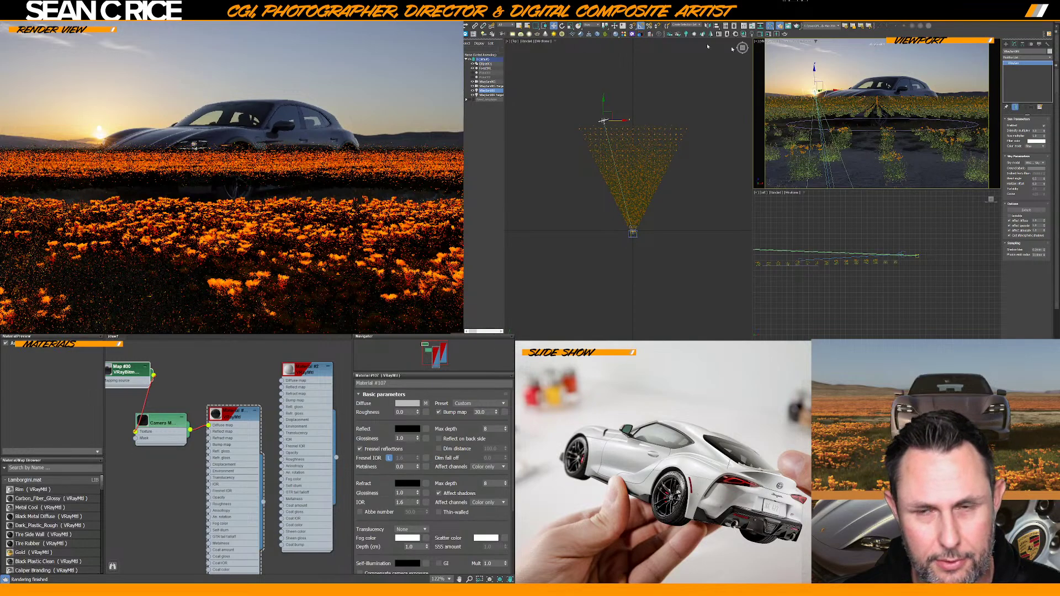
Create a large sphere in the top view, in front of the camera near the car's location
left_click(1005, 44)
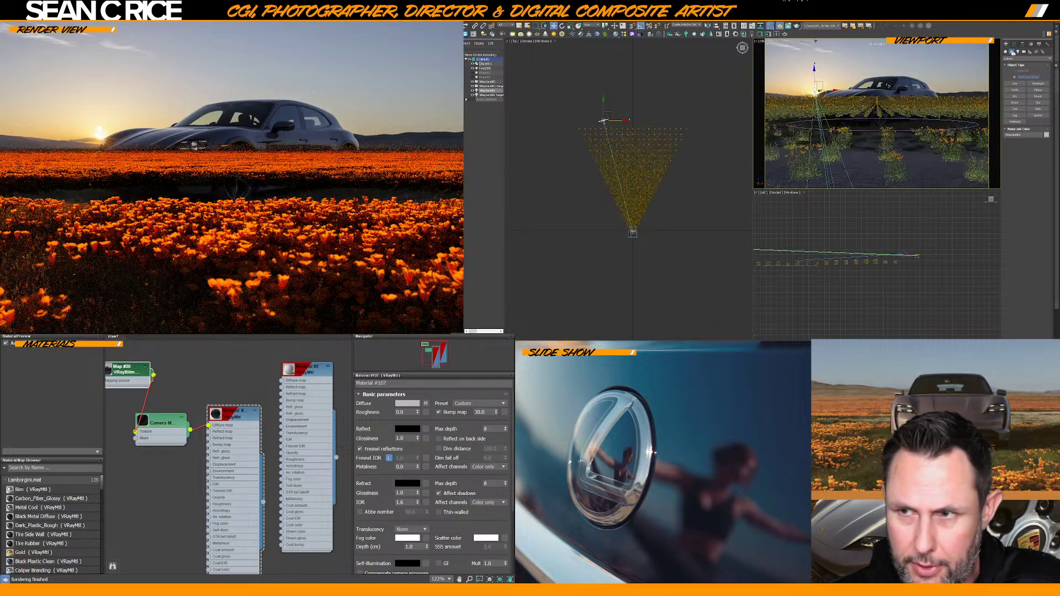
left_click(1006, 51)
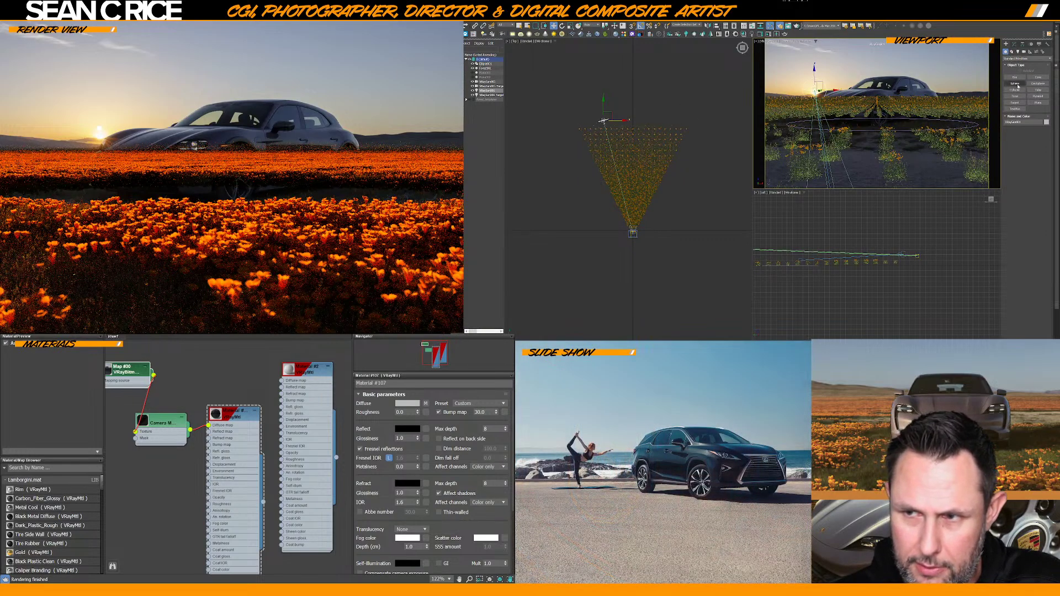
left_click(1016, 83)
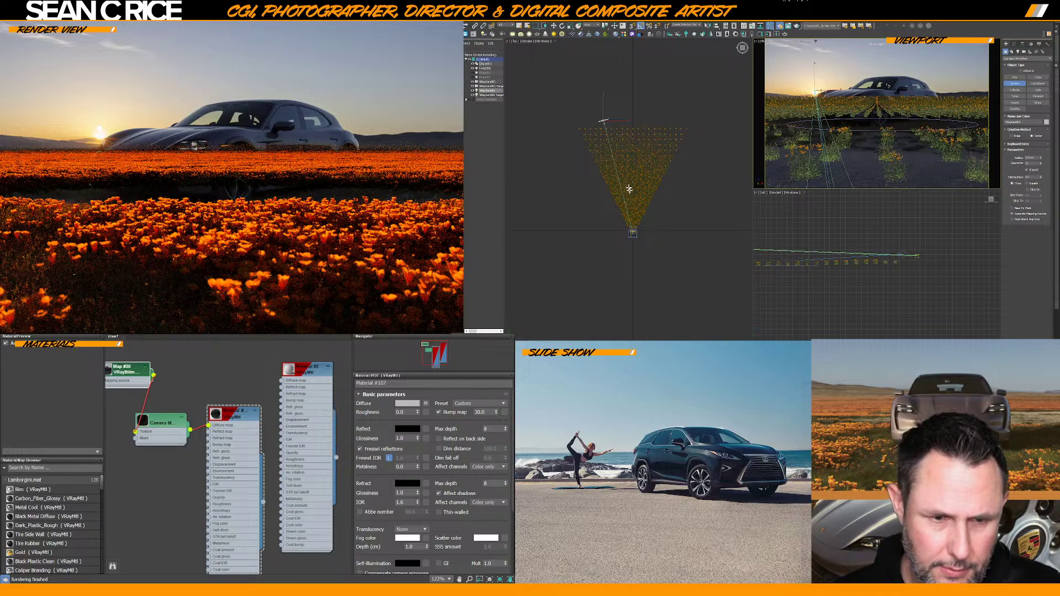
scroll(634, 229, "up", 5)
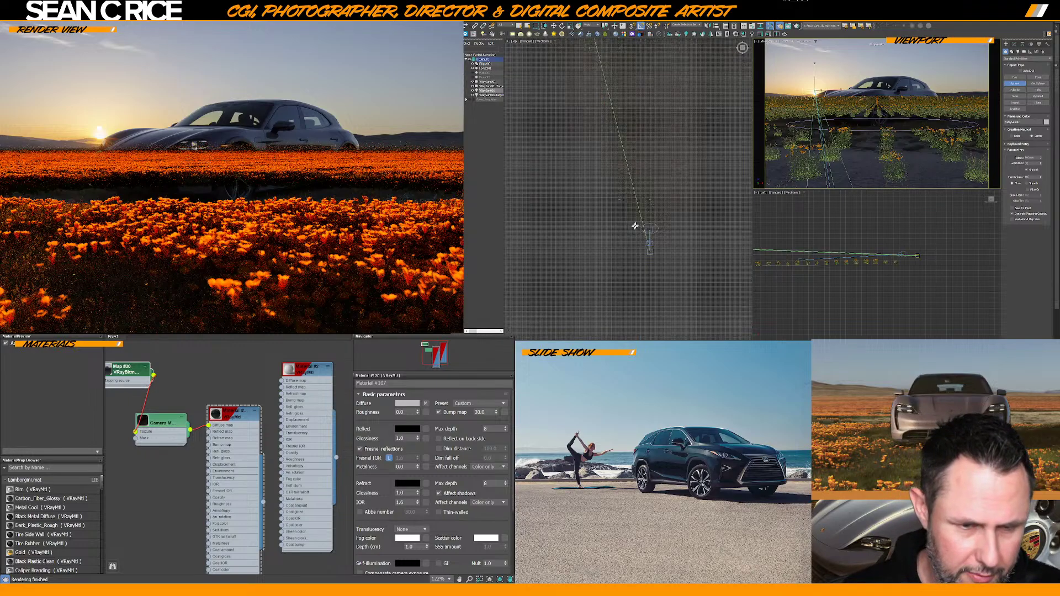
scroll(651, 228, "up", 5)
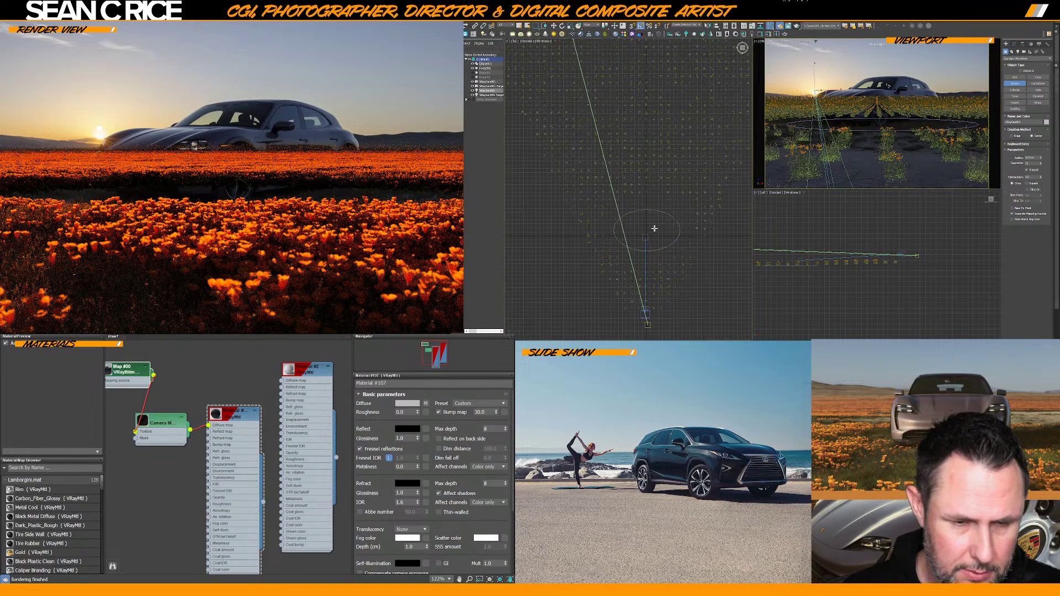
middle_click_drag(654, 227, 621, 118)
left_click_drag(602, 113, 645, 133)
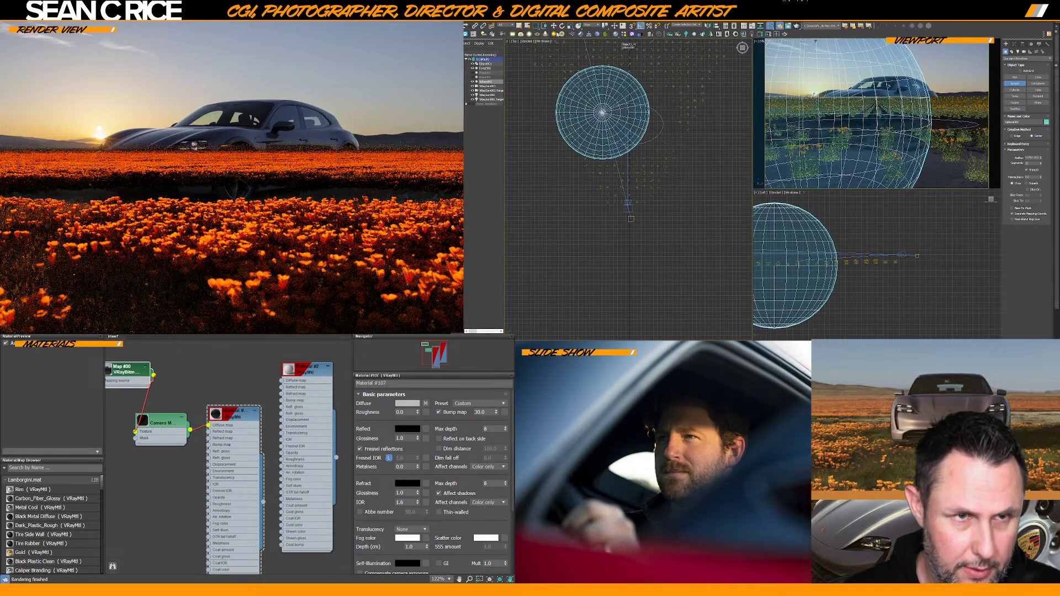
Flatten the sphere along its depth, shrink it evenly and position it over the car in the top view
right_click(602, 88)
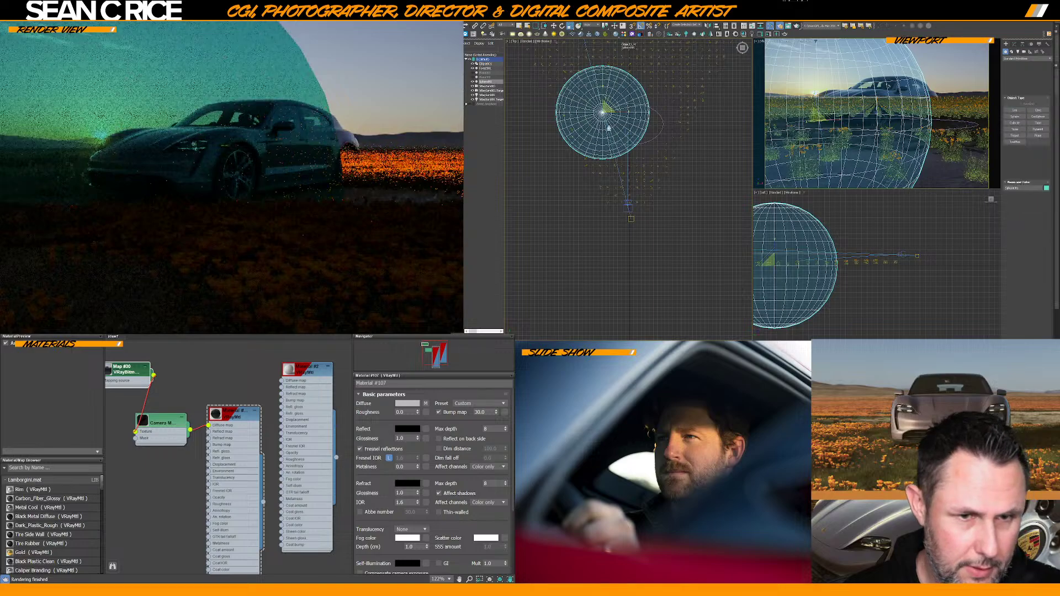
left_click_drag(602, 87, 638, 117)
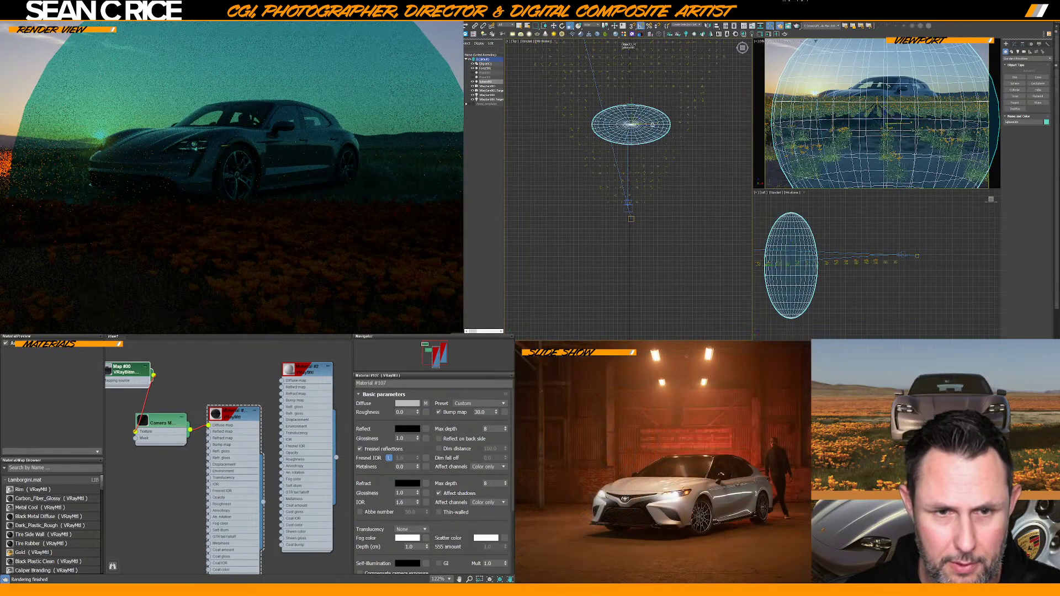
mouse_move(656, 125)
left_mouse_down()
mouse_move(640, 118)
mouse_move(669, 136)
left_mouse_up()
key("ctrl+z")
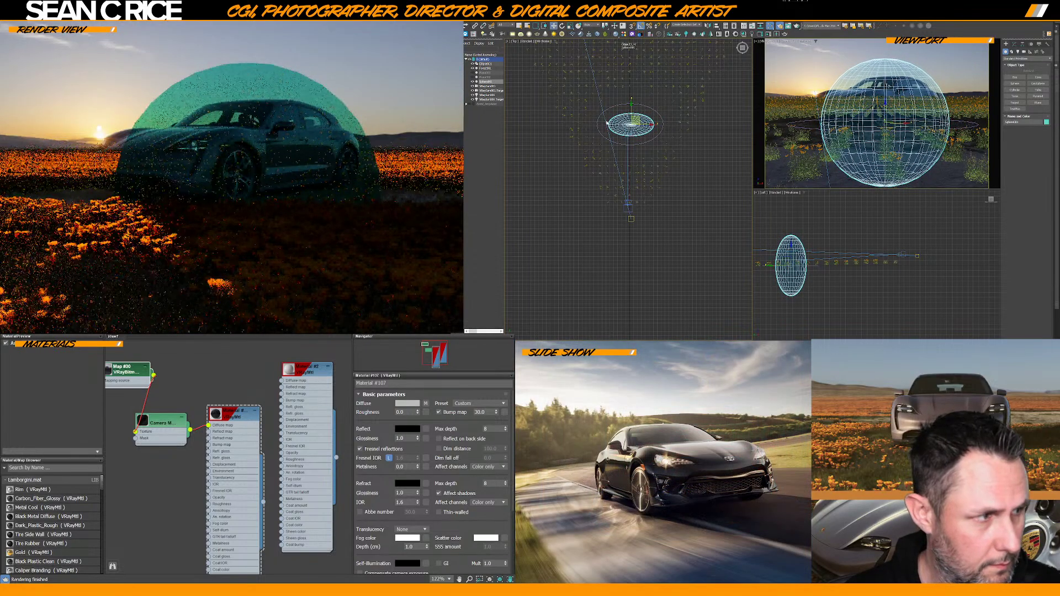
key("w")
left_click_drag(635, 120, 636, 113)
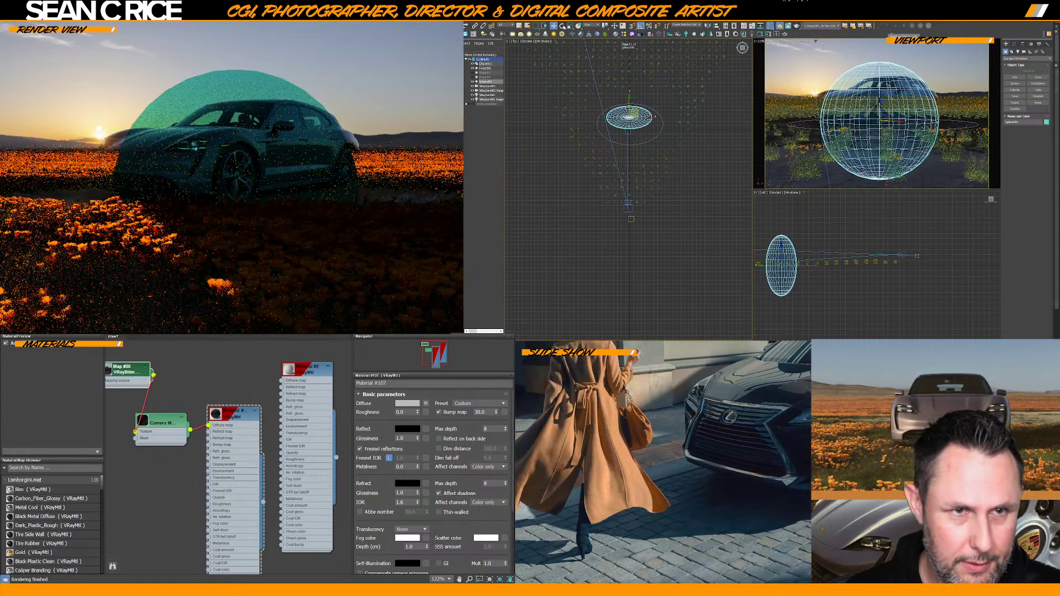
Reduce the sphere's height in the side view and raise it to cover the car in the camera view
left_click(570, 26)
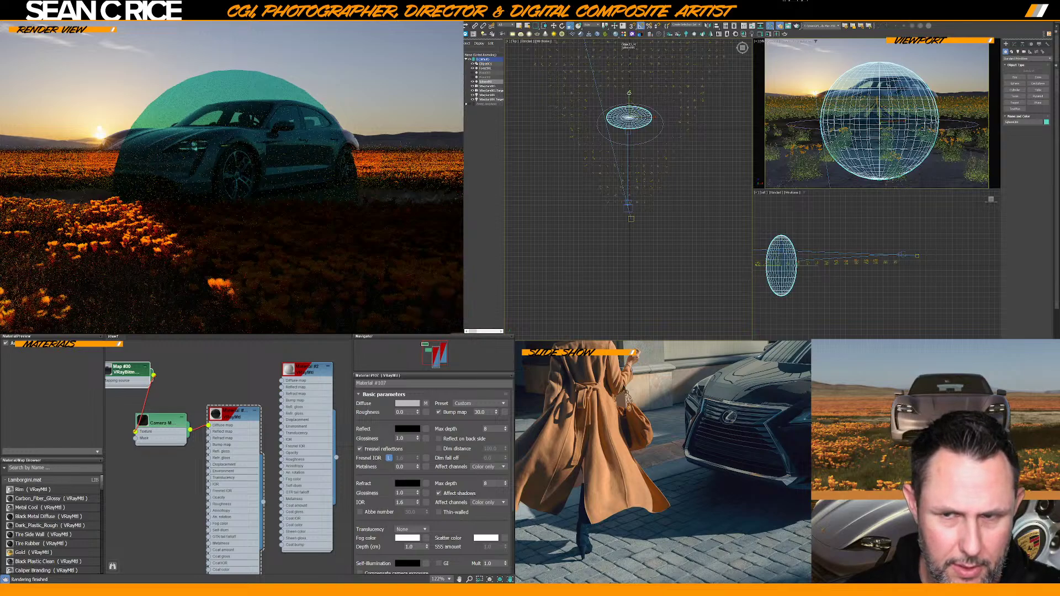
left_click_drag(646, 104, 631, 99)
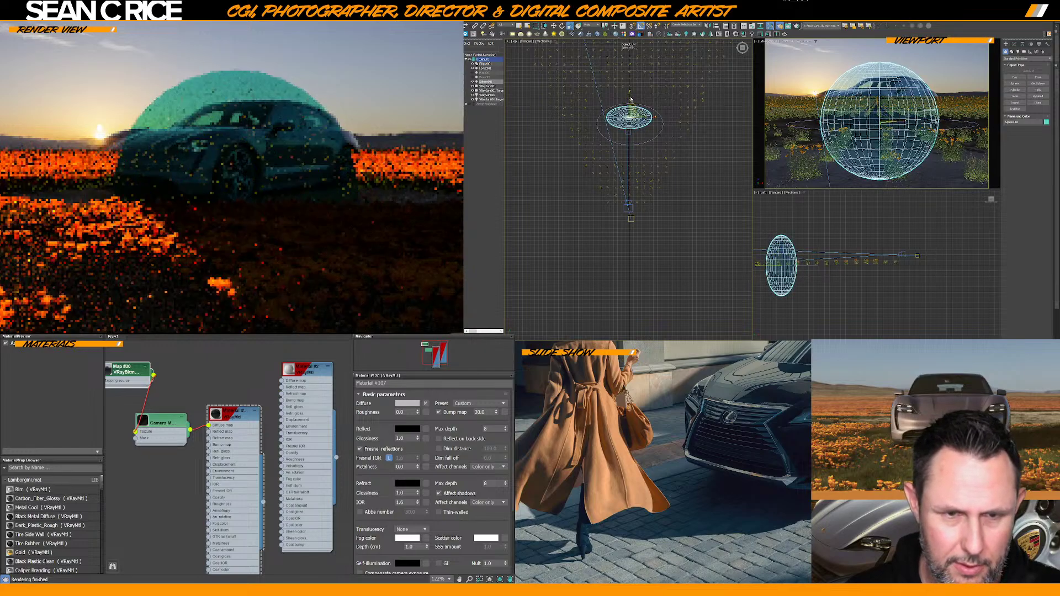
key("z")
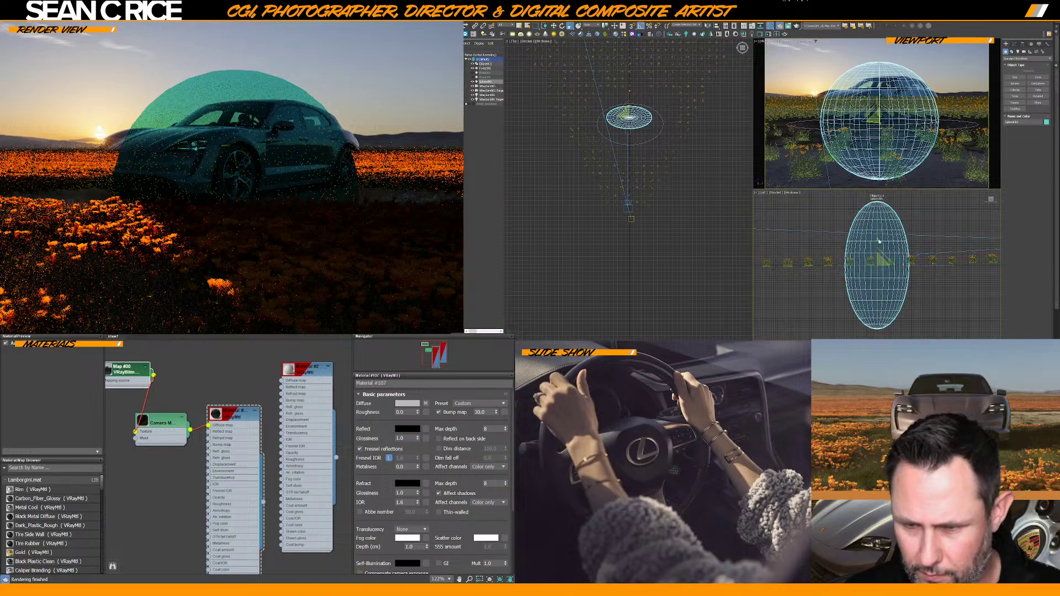
left_click_drag(877, 240, 875, 239)
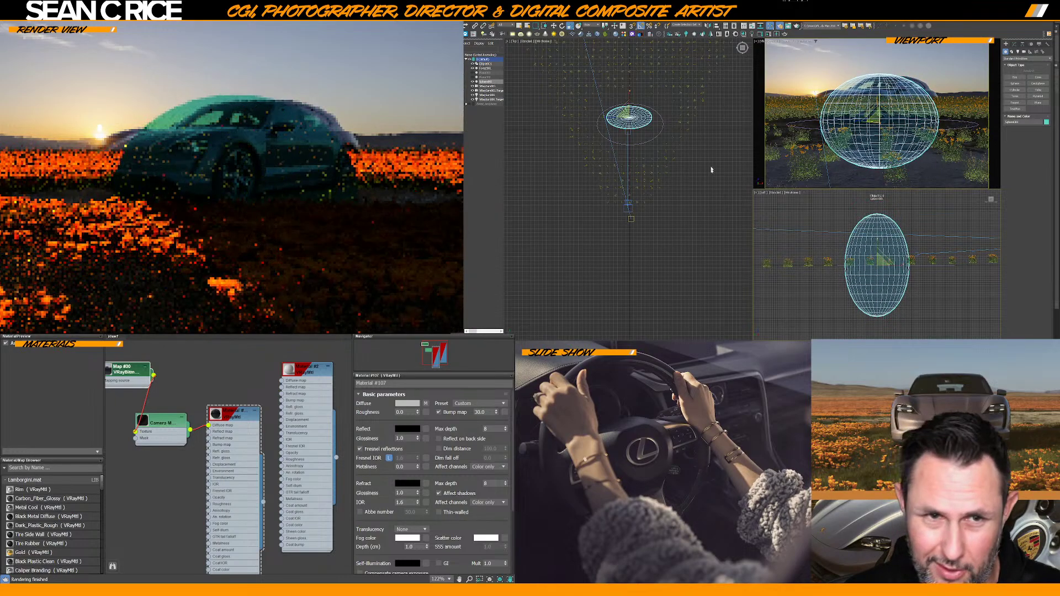
left_click(553, 25)
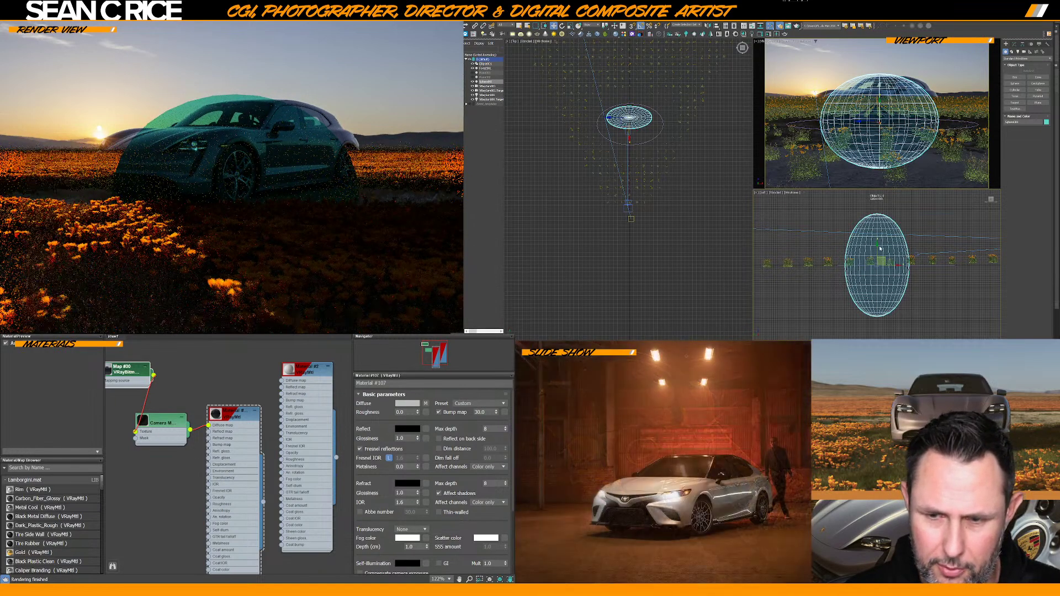
left_click_drag(880, 249, 873, 228)
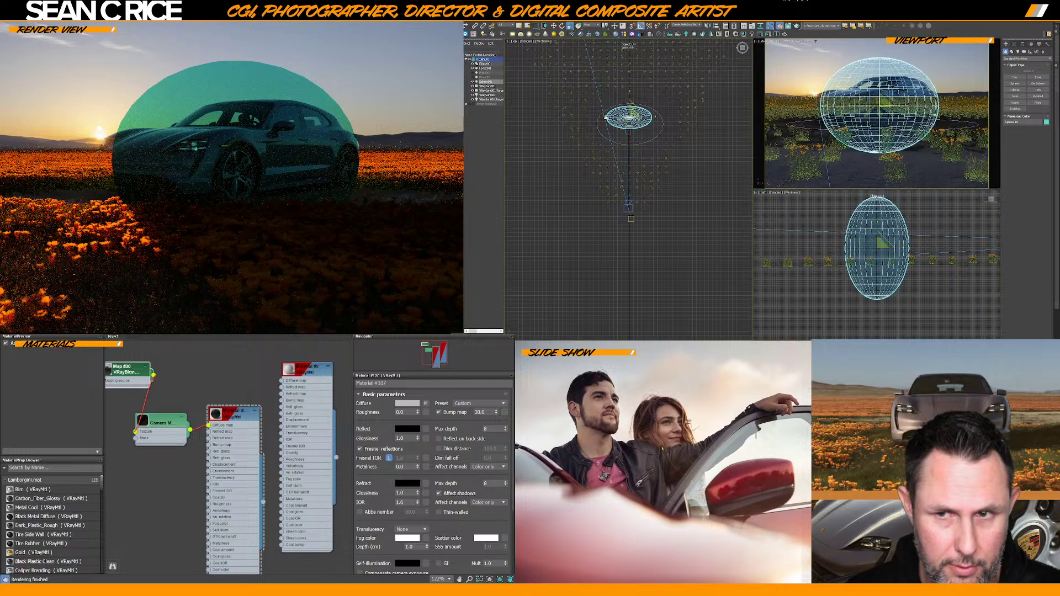
Stretch the sphere's width to span the car's length and rotate it in the top view to follow the car's angle
left_click(604, 118)
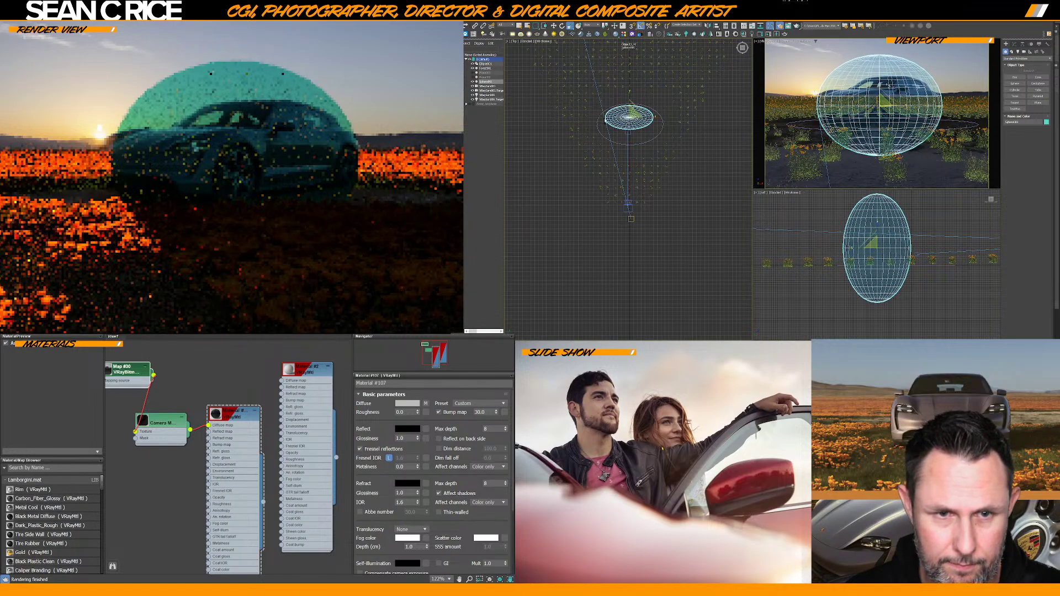
left_click_drag(666, 126, 656, 117)
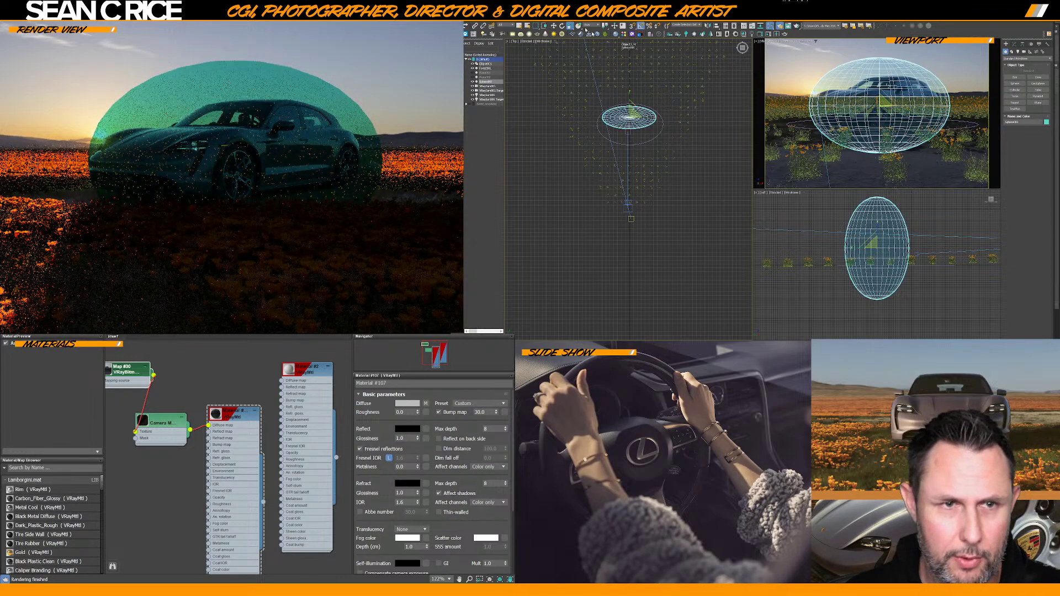
left_click(562, 25)
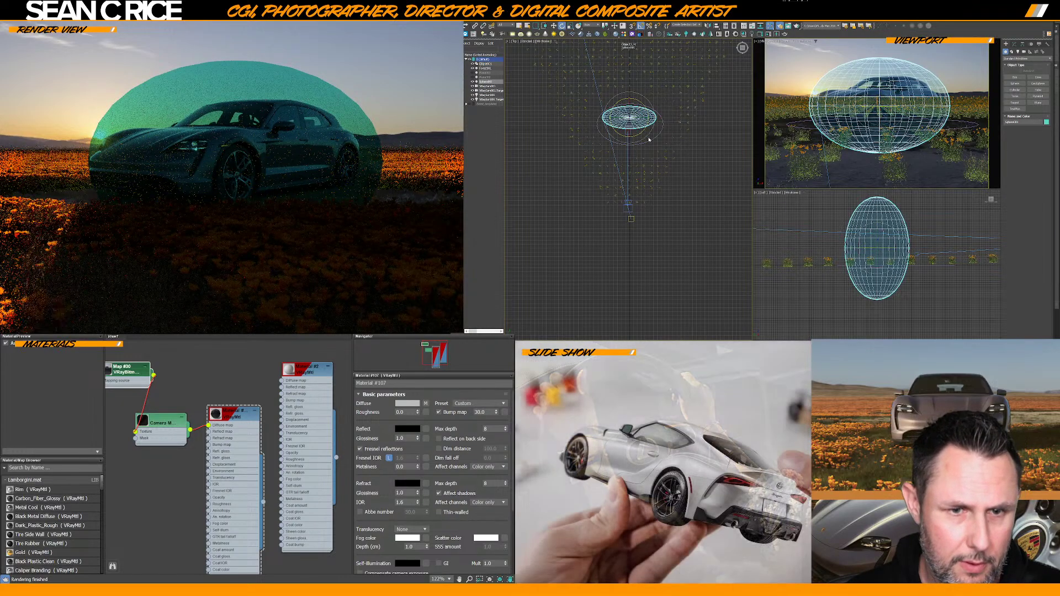
left_click_drag(647, 135, 651, 132)
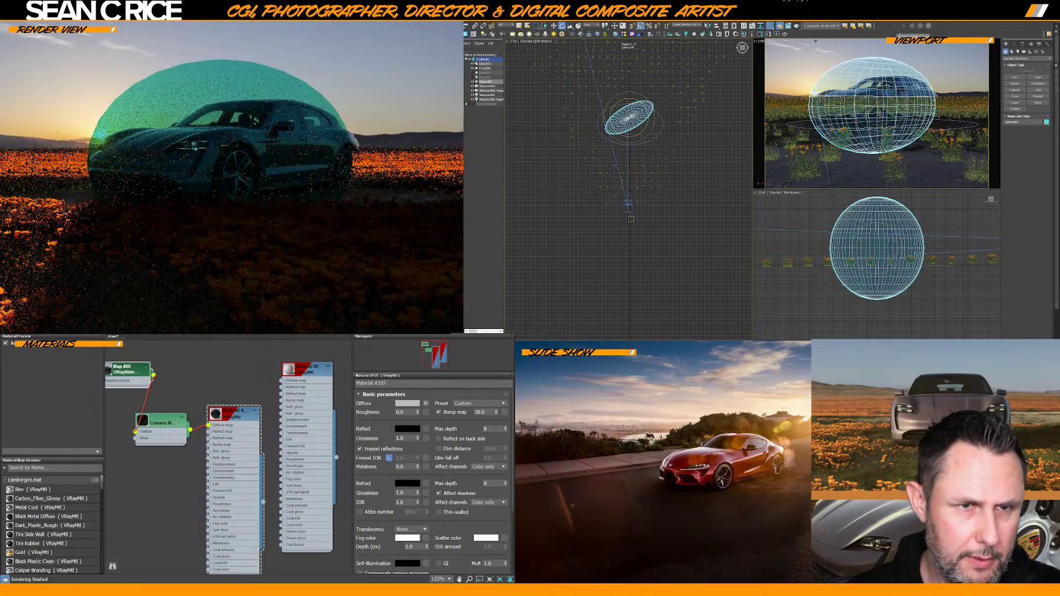
Rescale the sphere in the top view to fit over the car
left_click(570, 26)
mouse_move(647, 118)
left_mouse_down()
mouse_move(663, 116)
mouse_move(636, 106)
left_mouse_up()
key("w")
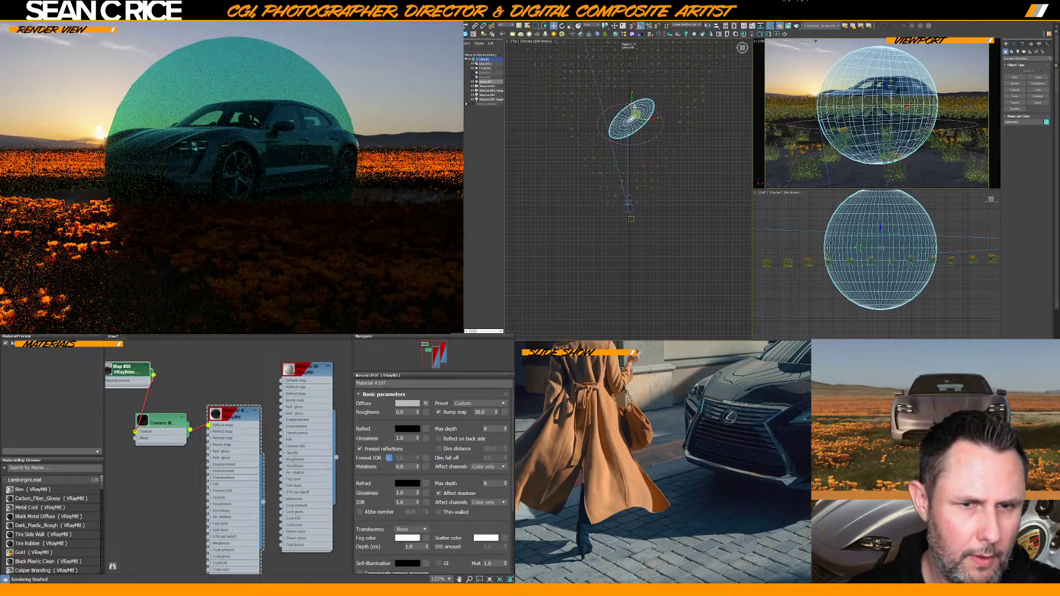
Turn off Visible to Camera for the sphere in its object properties
right_click(848, 65)
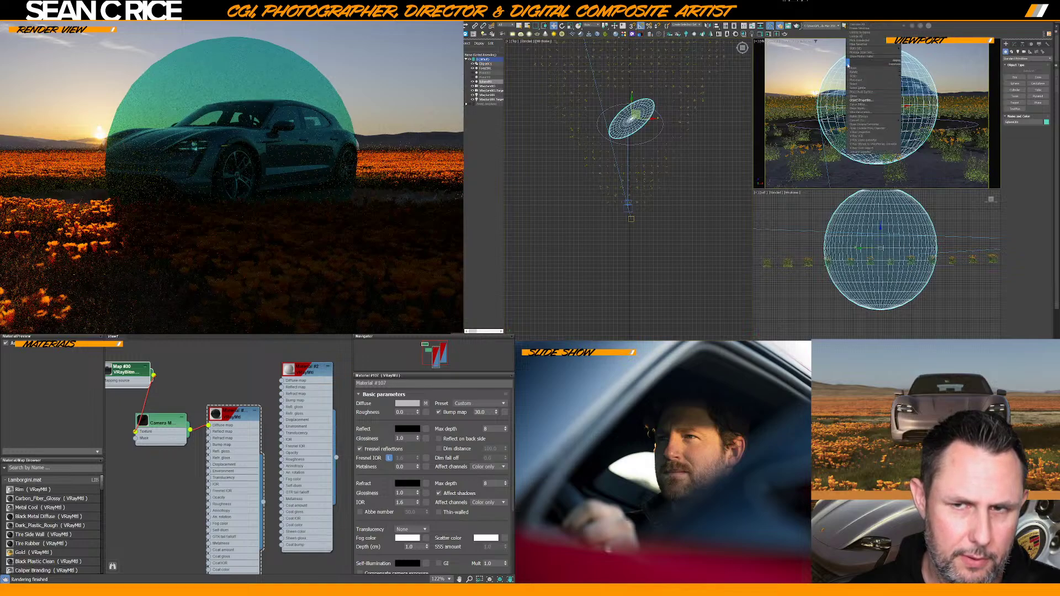
left_click(862, 100)
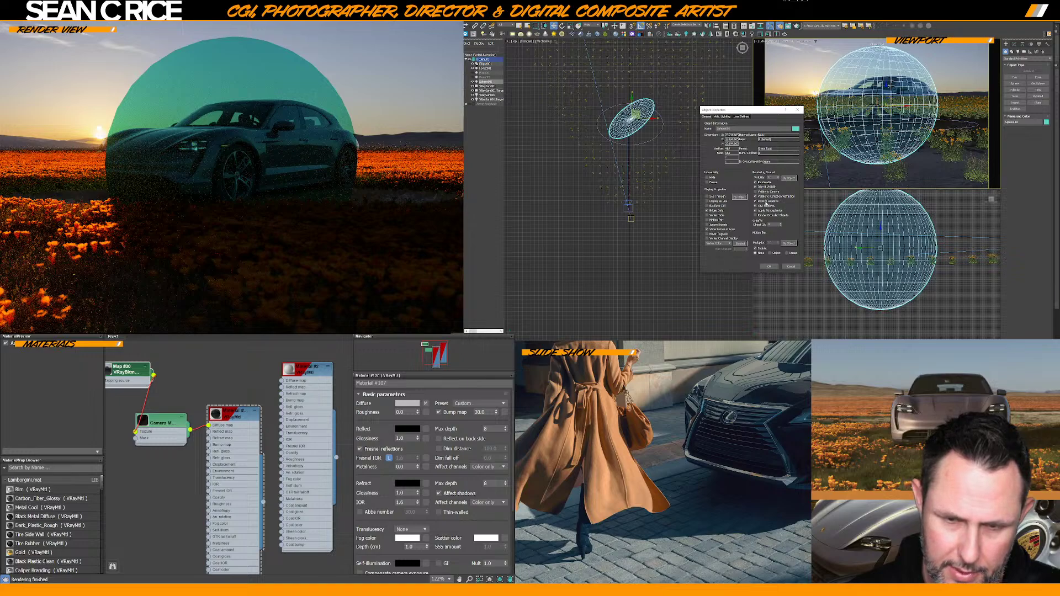
left_click(768, 267)
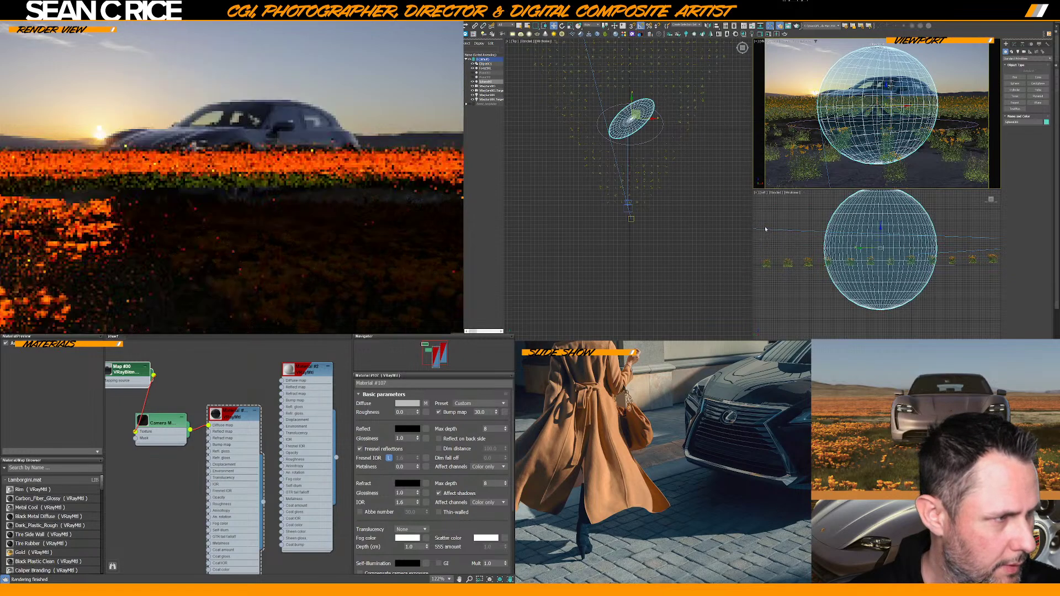
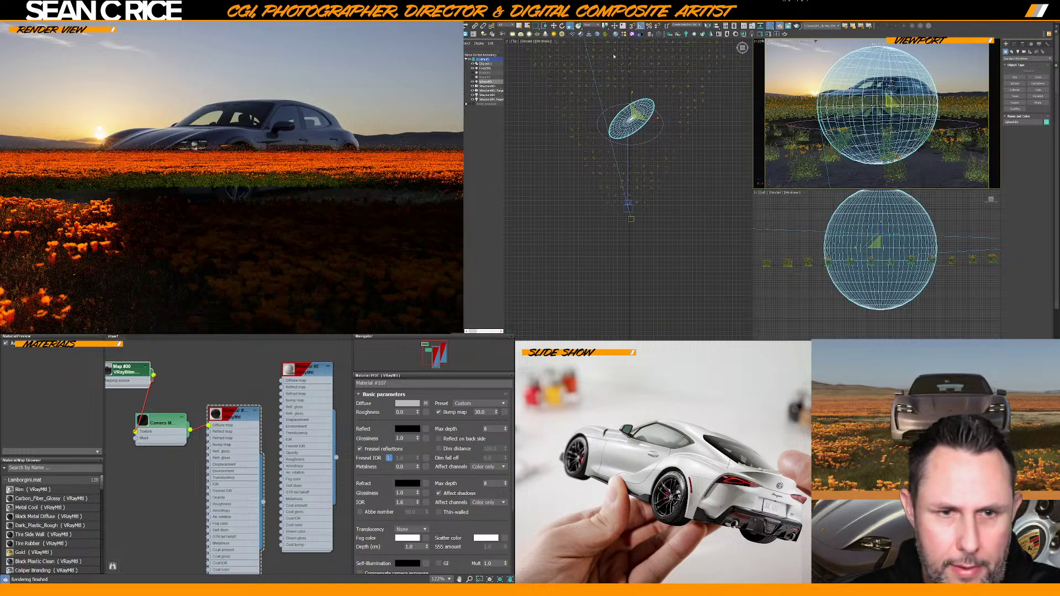
Reduce the sphere's height in the camera view and lower it slightly over the car
left_click(886, 84)
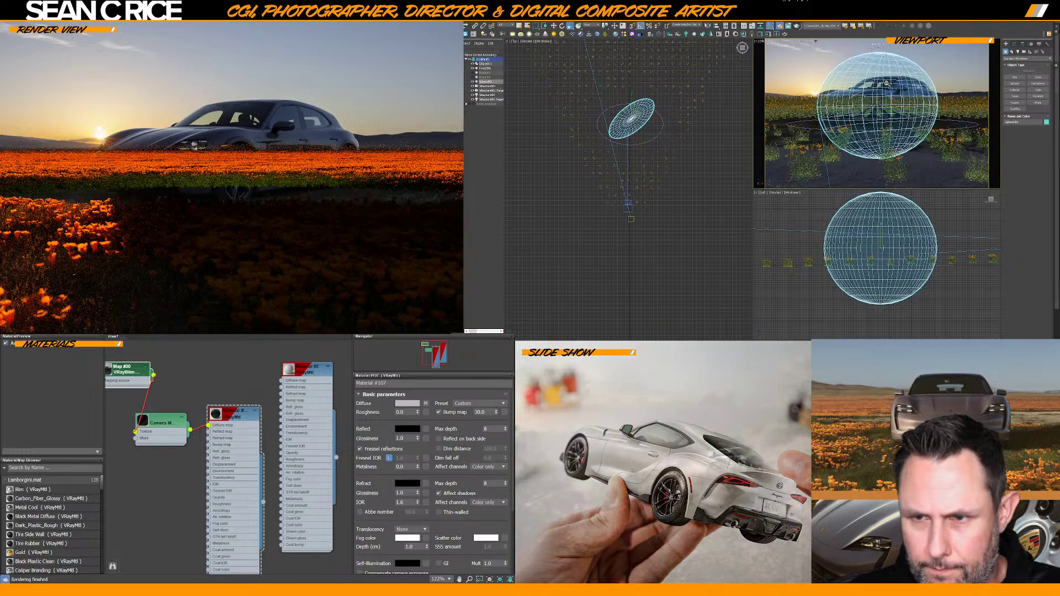
left_click_drag(886, 83, 886, 88)
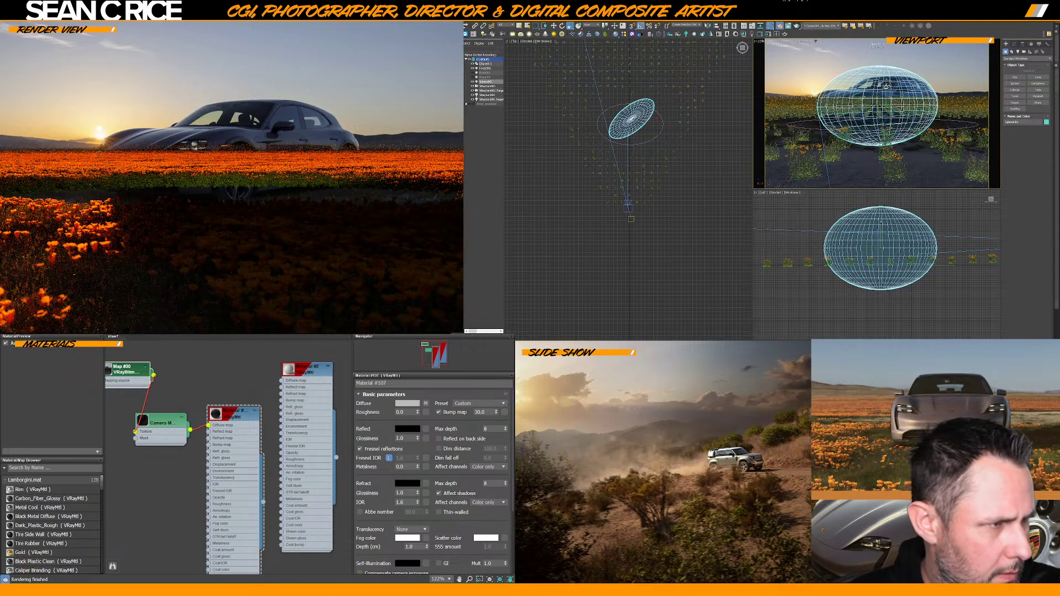
left_click_drag(886, 86, 885, 87)
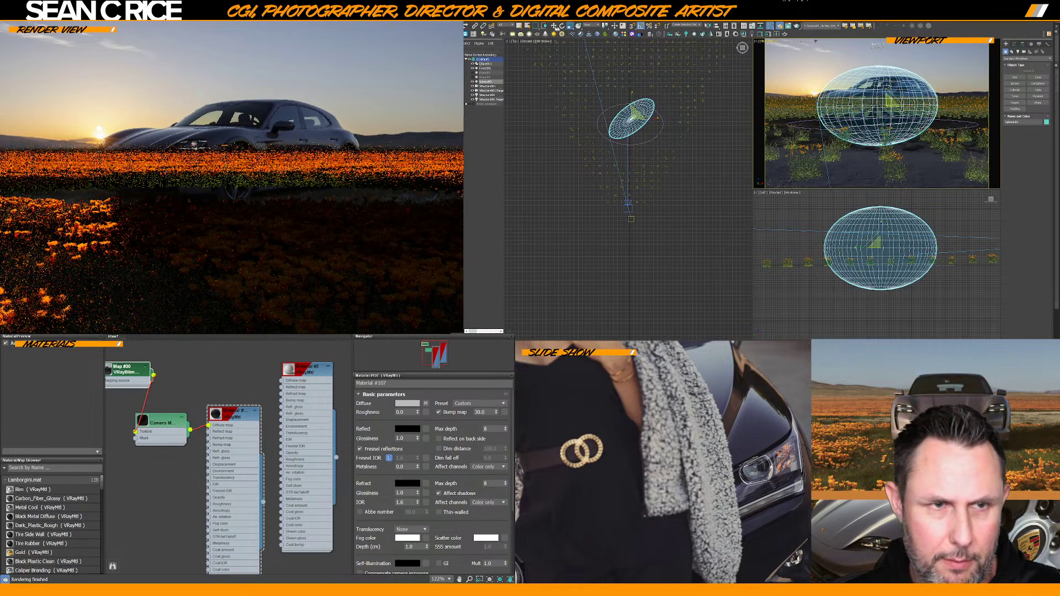
key("w")
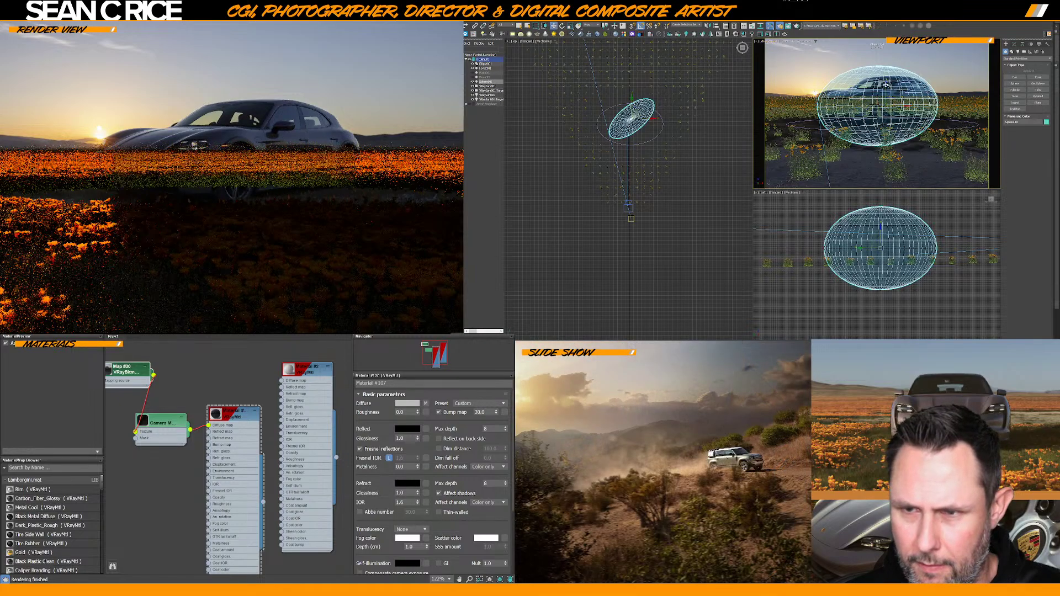
left_click_drag(885, 87, 885, 91)
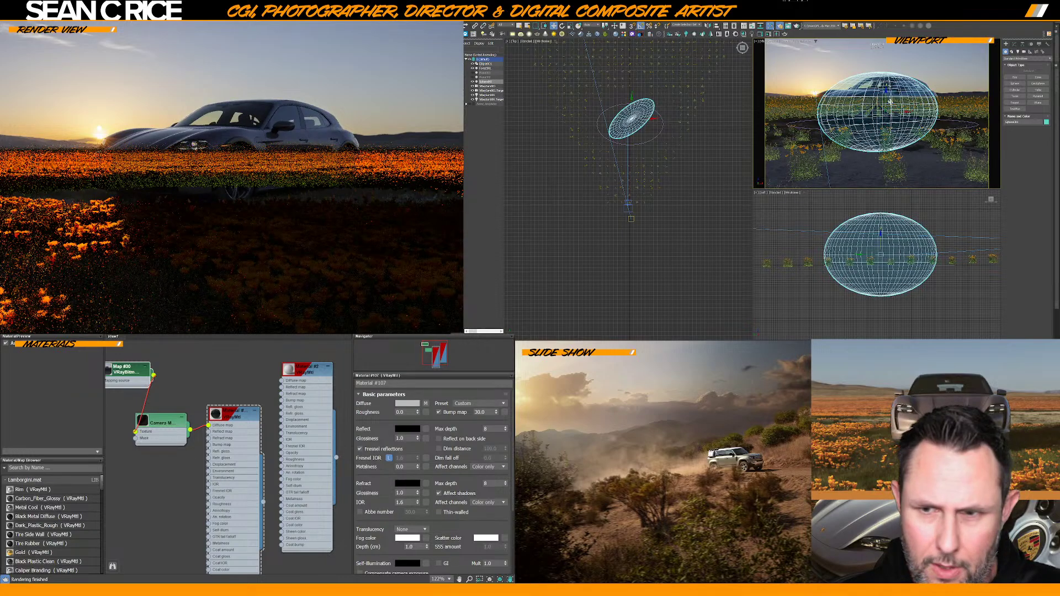
Reposition the sphere in the top view so it lines up with the car in the camera view
left_click_drag(641, 114, 640, 113)
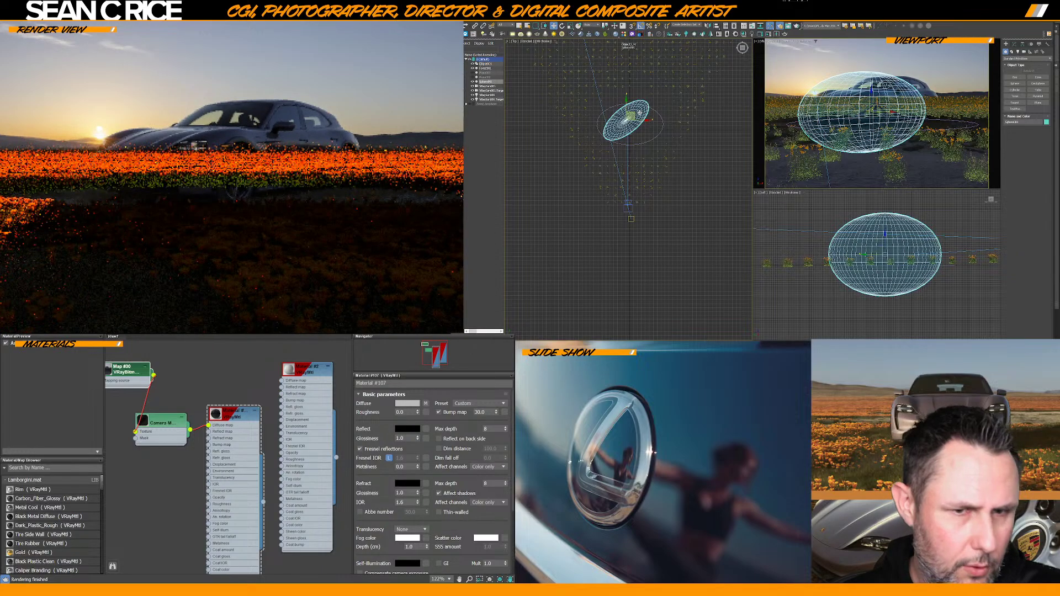
scroll(637, 113, "up", 5)
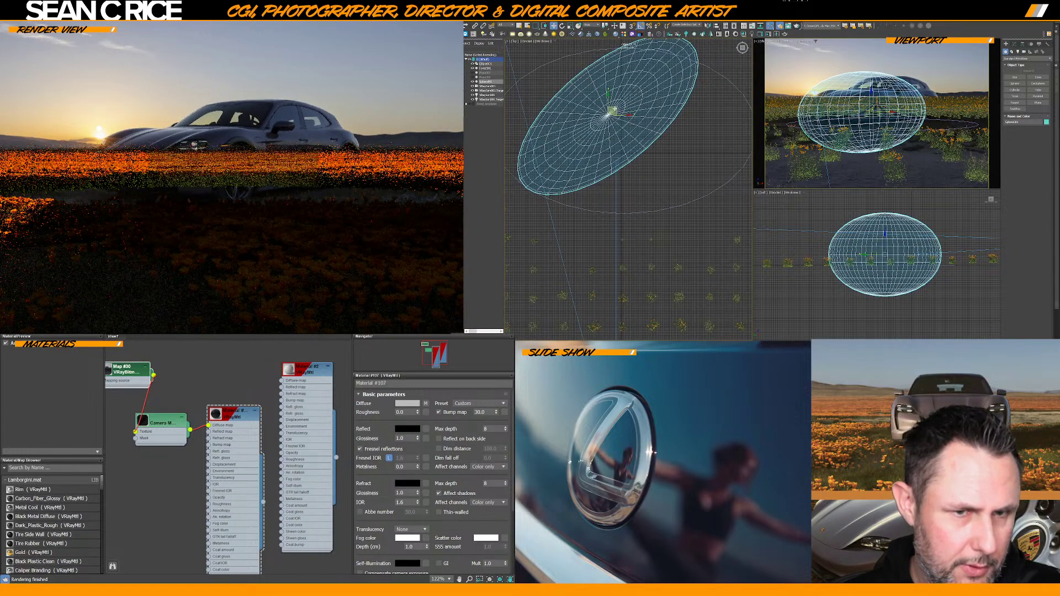
left_click_drag(611, 112, 626, 101)
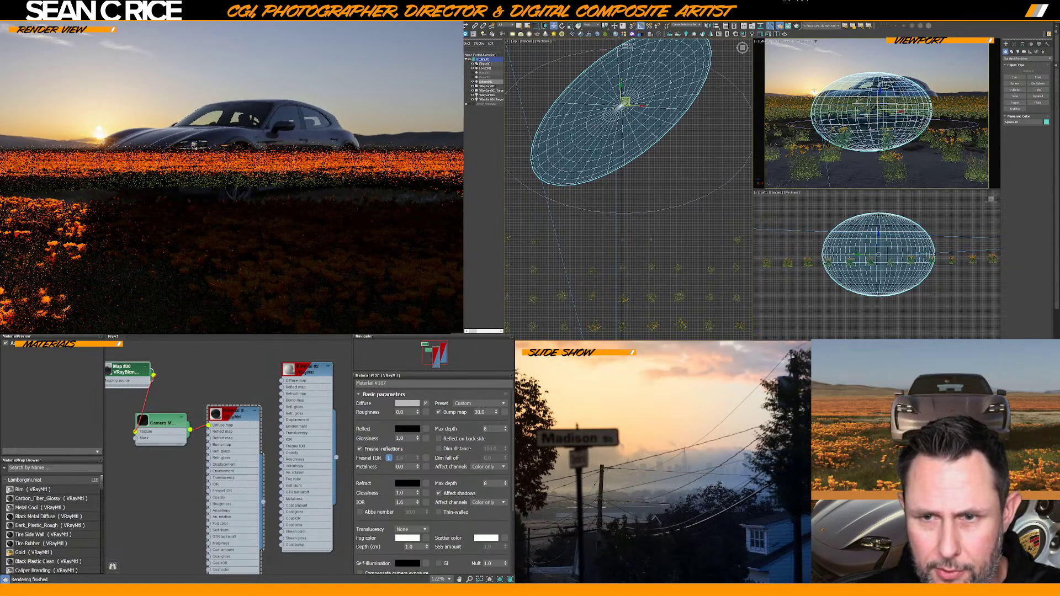
Nudge the V-Ray sun in the camera view to fine-tune its alignment with the backplate's sun
left_click(817, 77)
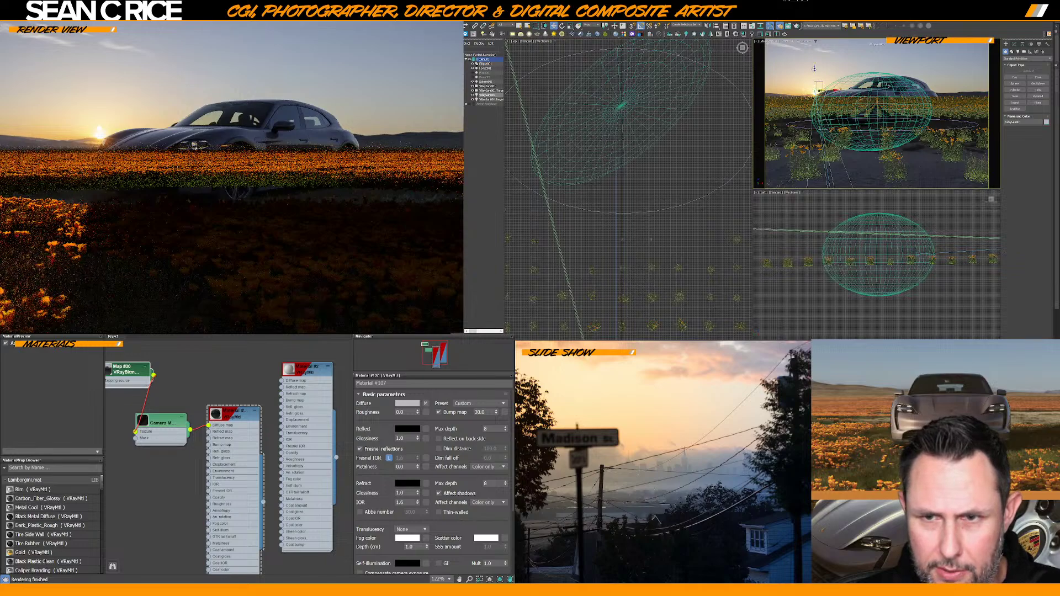
left_click_drag(814, 69, 813, 70)
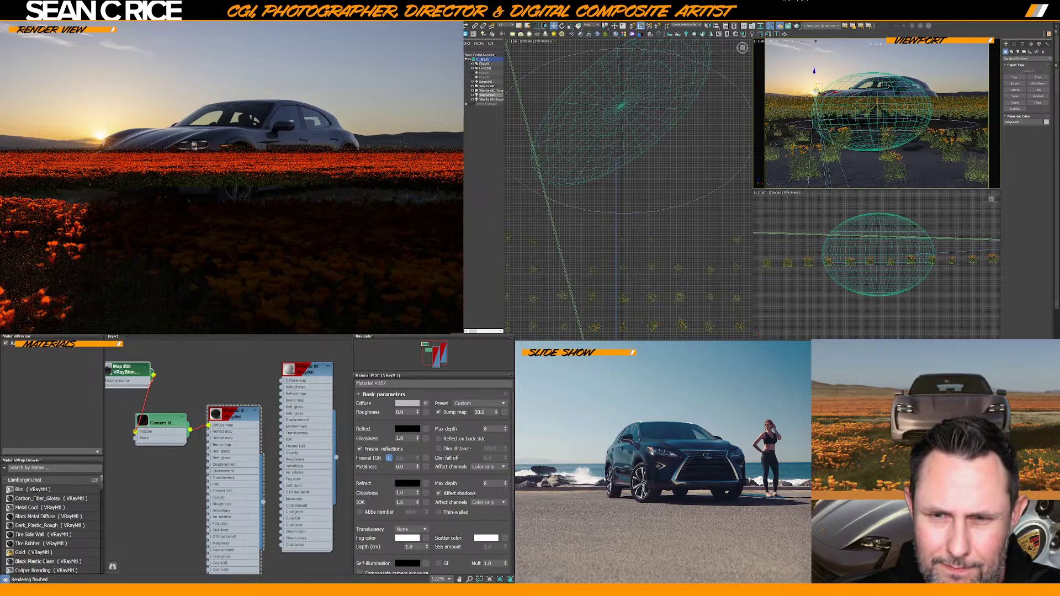
Flatten the sphere vertically in the camera view into a low ellipsoid covering the car's lower body
left_click(635, 110)
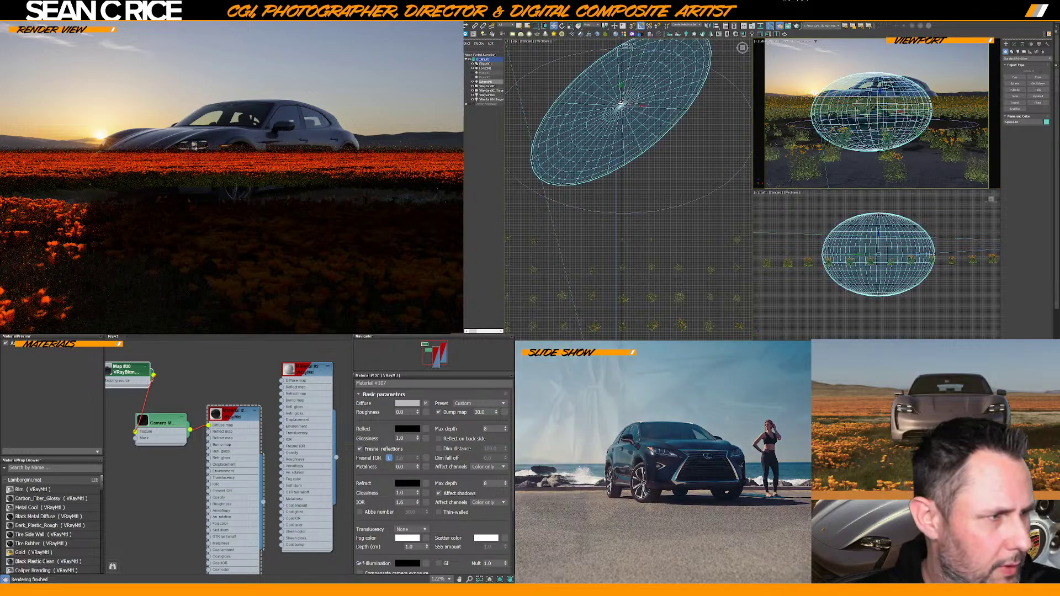
left_click(570, 26)
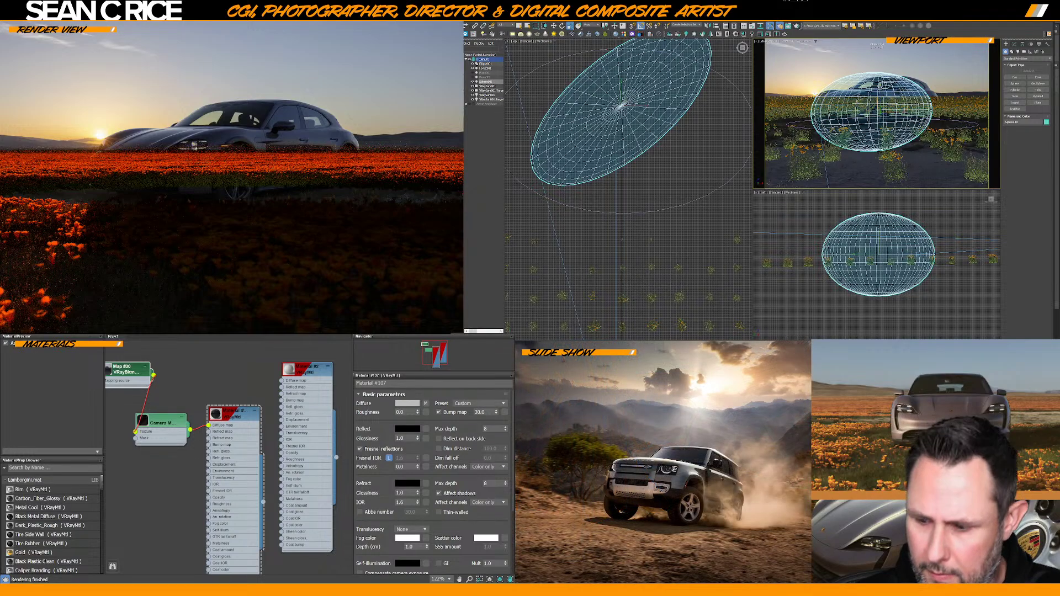
left_click_drag(880, 86, 880, 91)
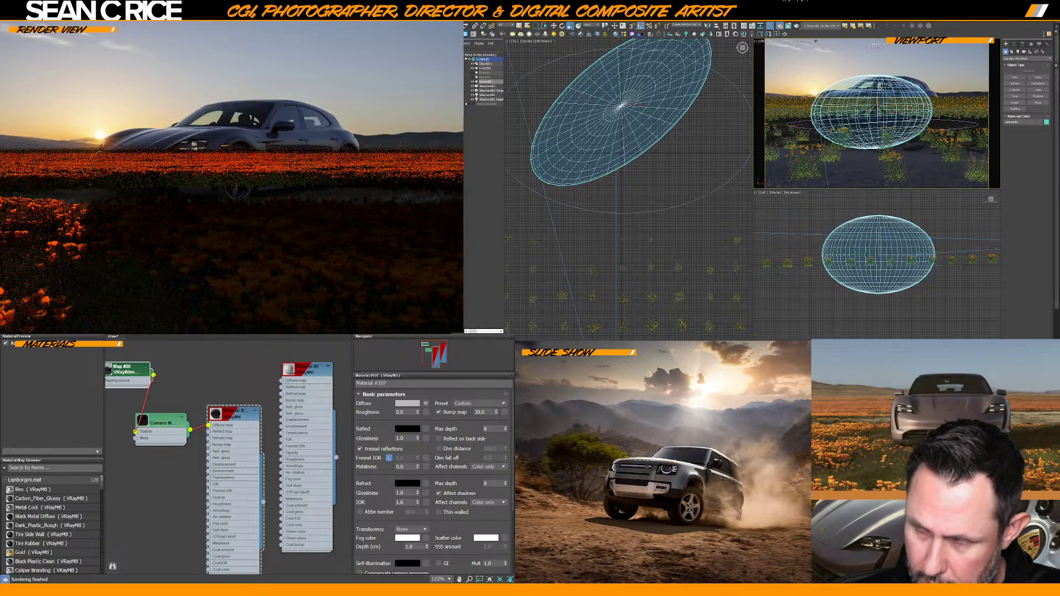
left_click_drag(880, 88, 880, 101)
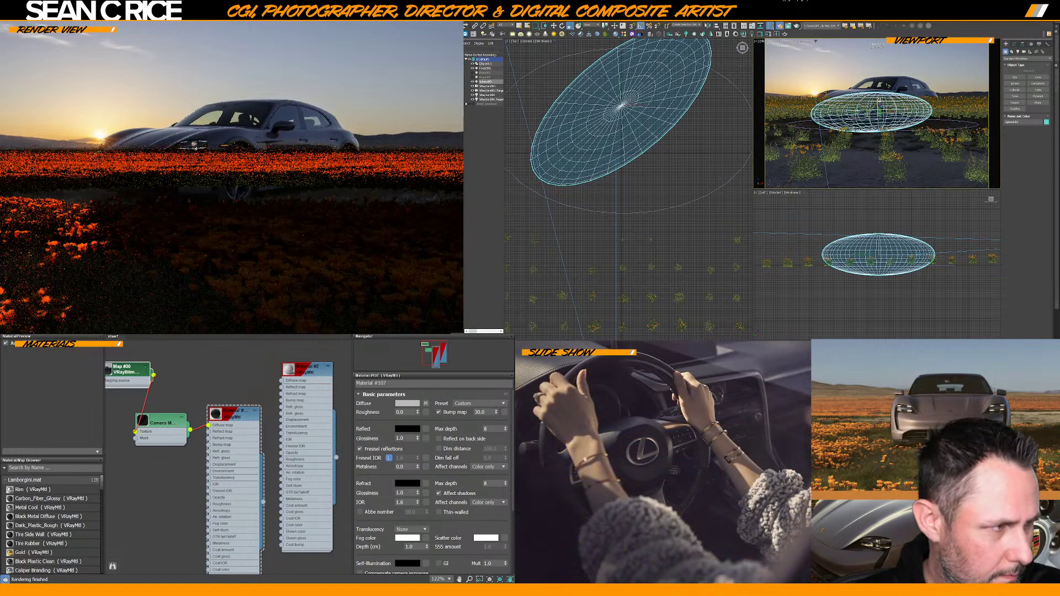
left_click_drag(880, 101, 880, 104)
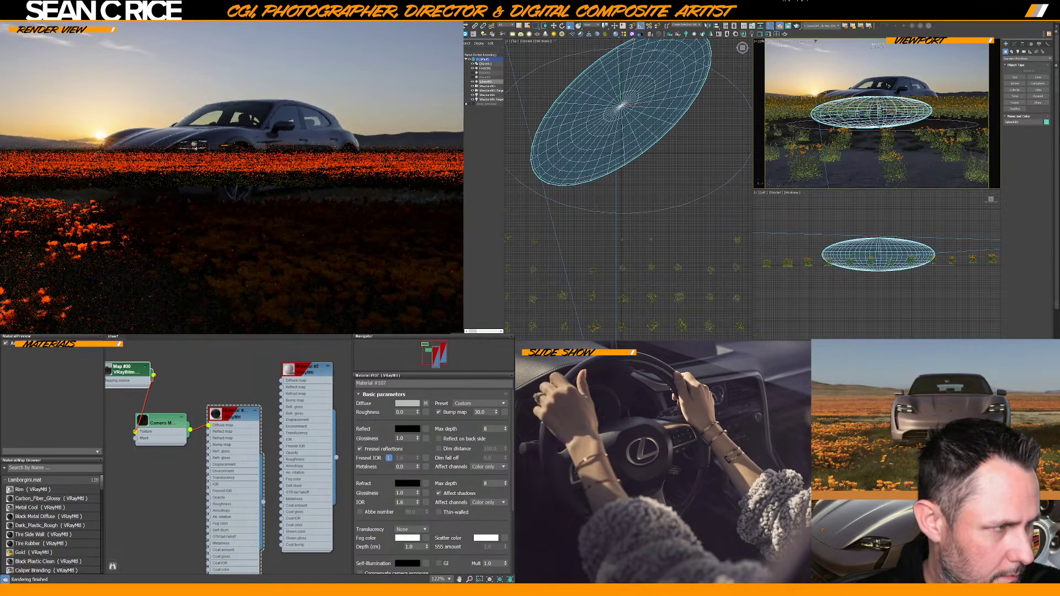
left_click_drag(879, 106, 880, 102)
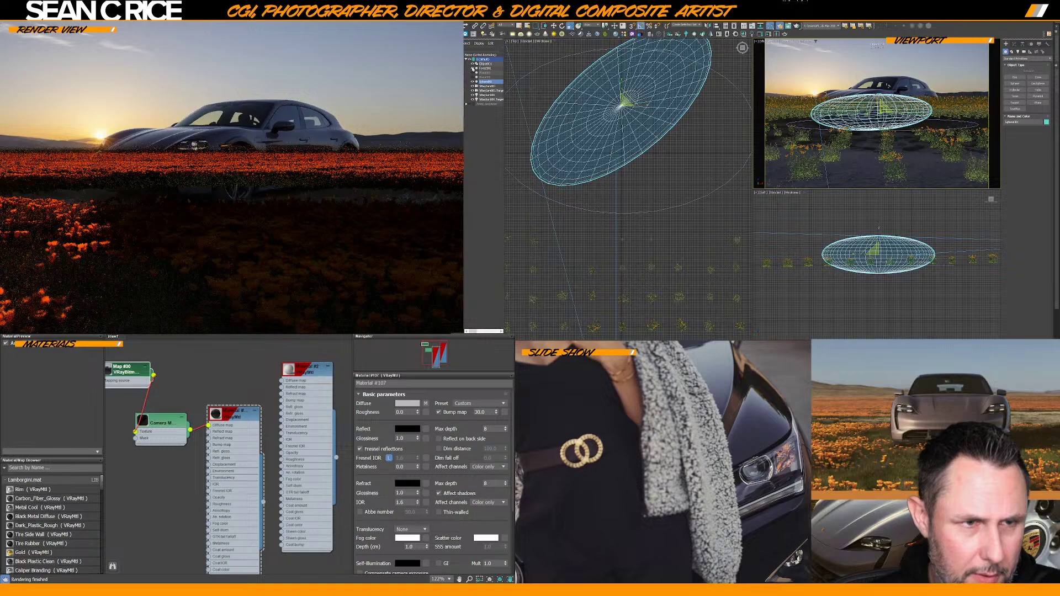
Hide the poppy scatter, unhide the ground plane and enter edge editing on it
left_click(473, 67)
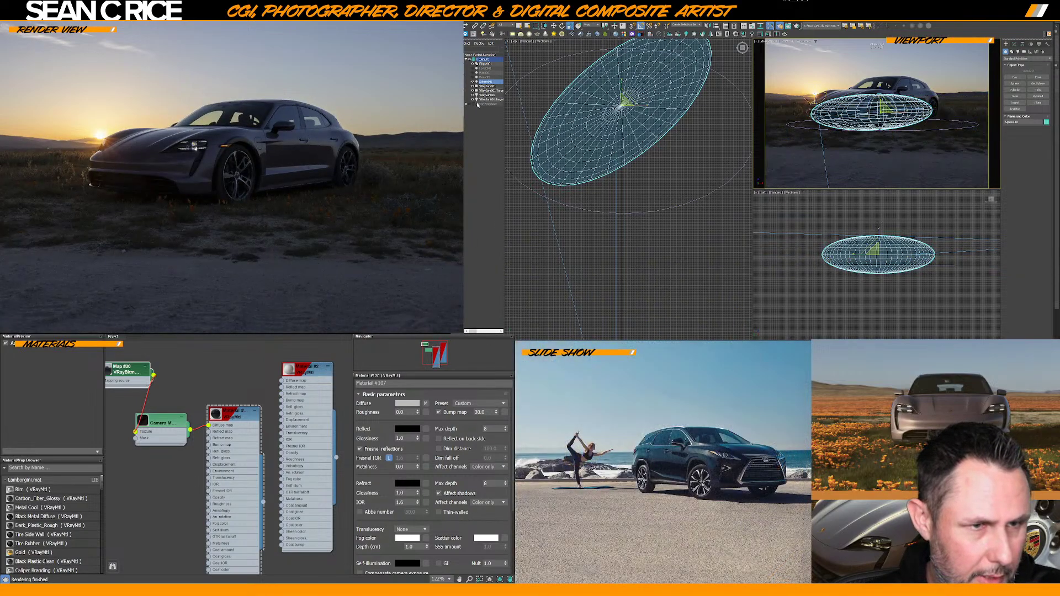
left_click(473, 72)
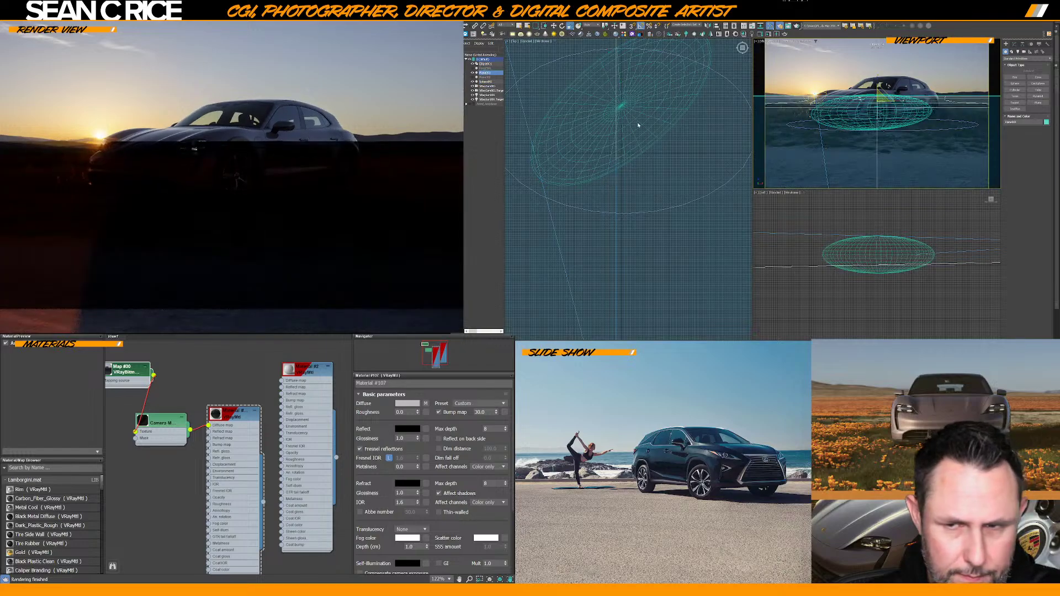
key("z")
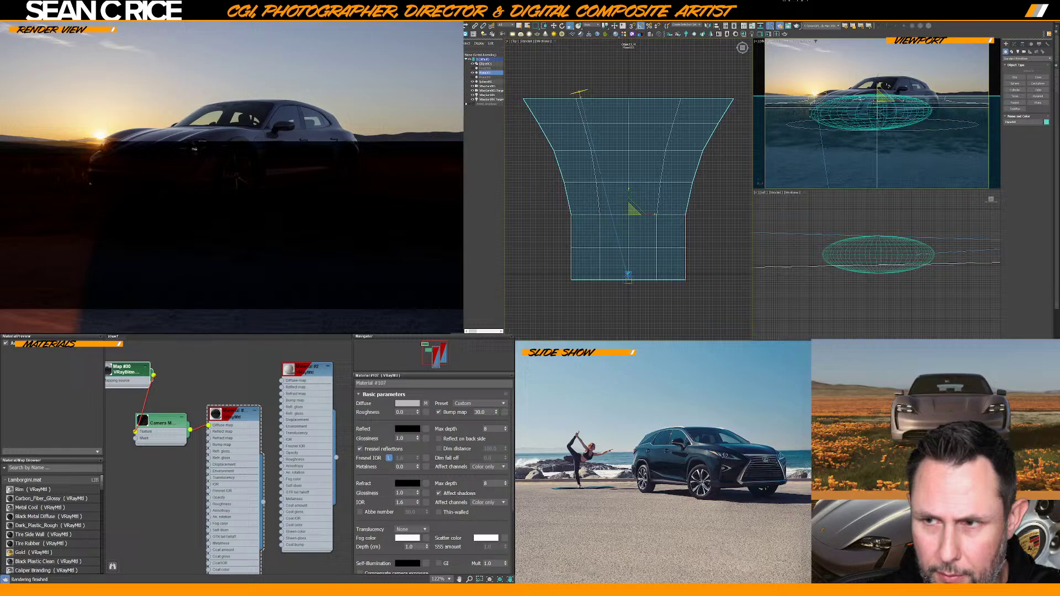
left_click(1014, 44)
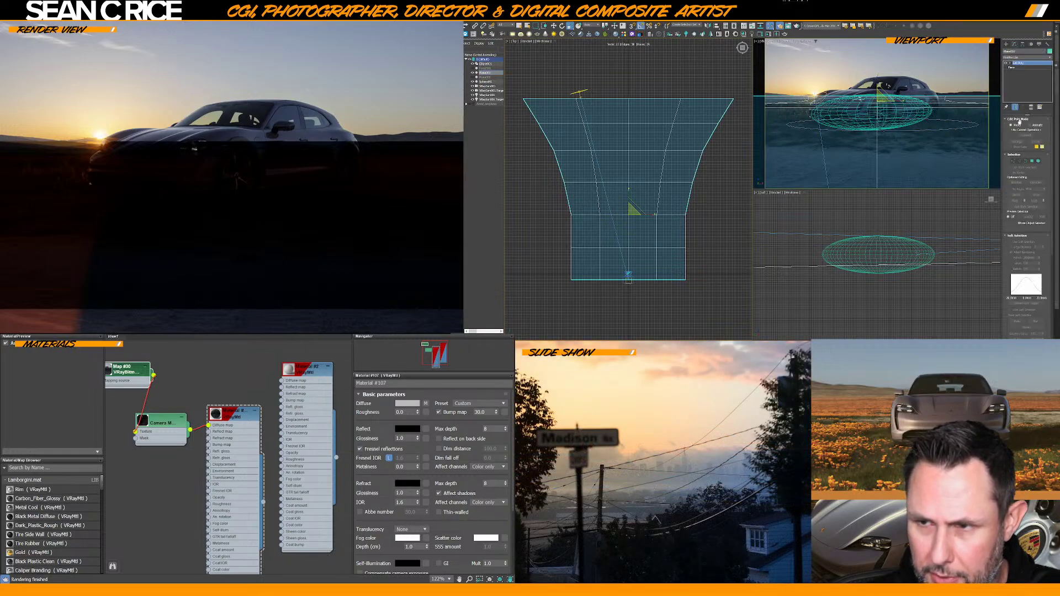
left_click(1020, 162)
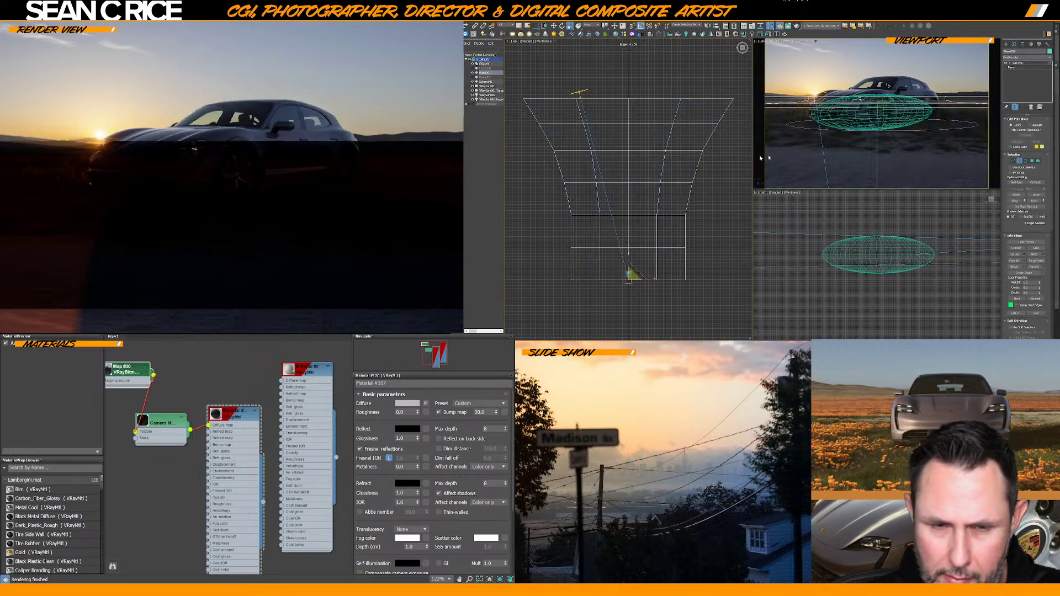
Select the ground plane's farthest row of edges in the top view and adjust its height in the side view
scroll(706, 146, "down", 2)
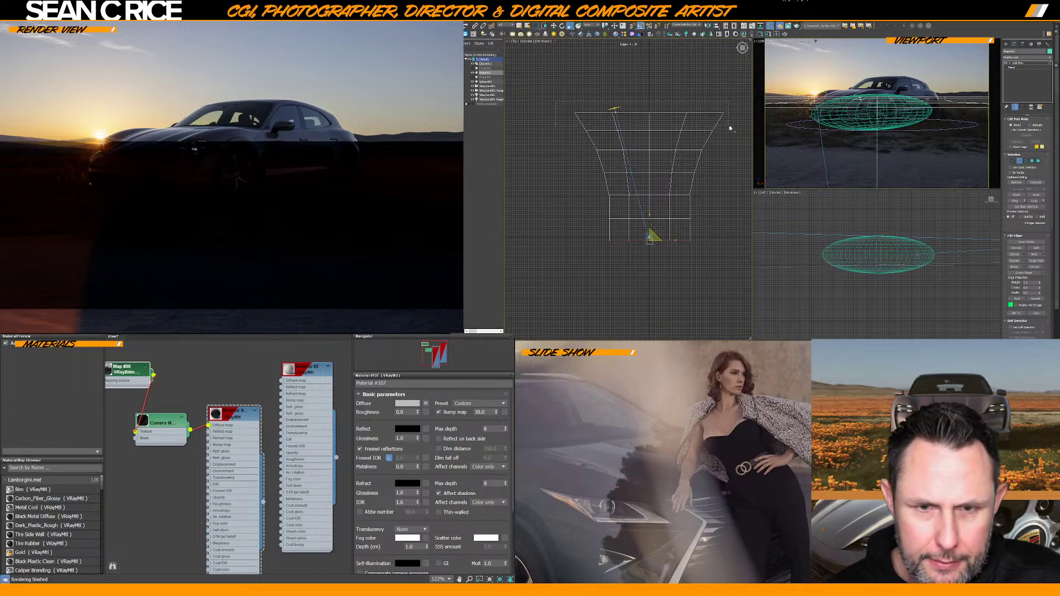
left_click_drag(729, 127, 730, 127)
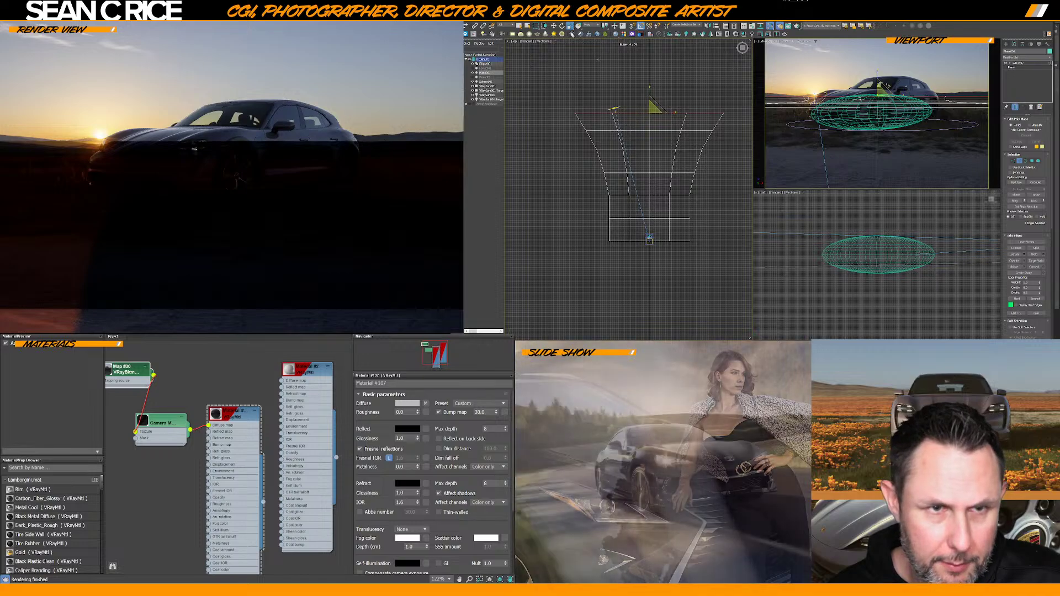
key("w")
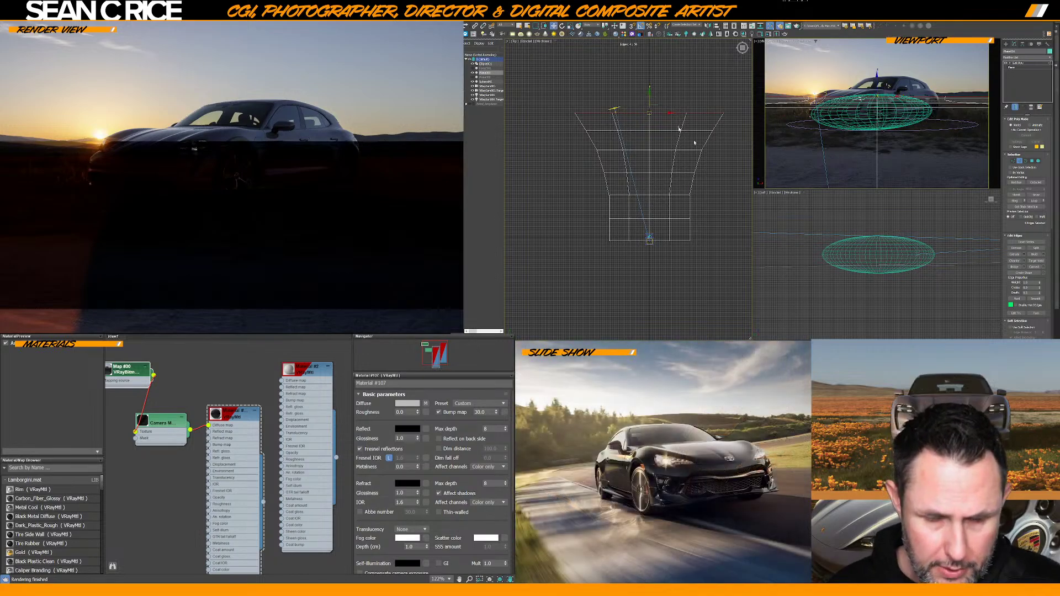
middle_click(887, 246)
scroll(874, 273, "up", 2)
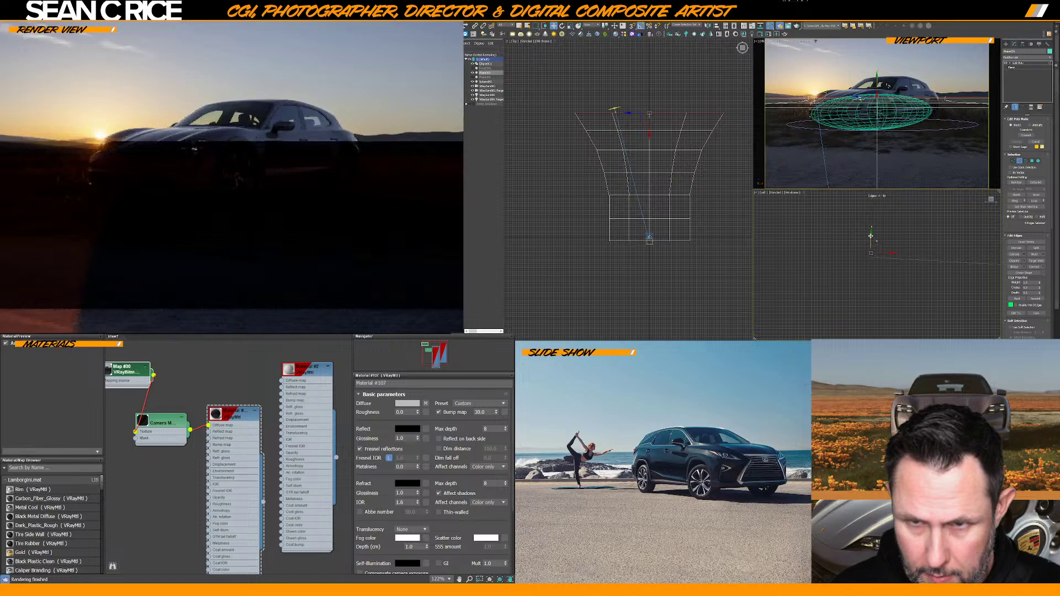
Select the ground plane's second and third farthest rows of edges one after the other and adjust their heights in the side view
left_click(556, 129)
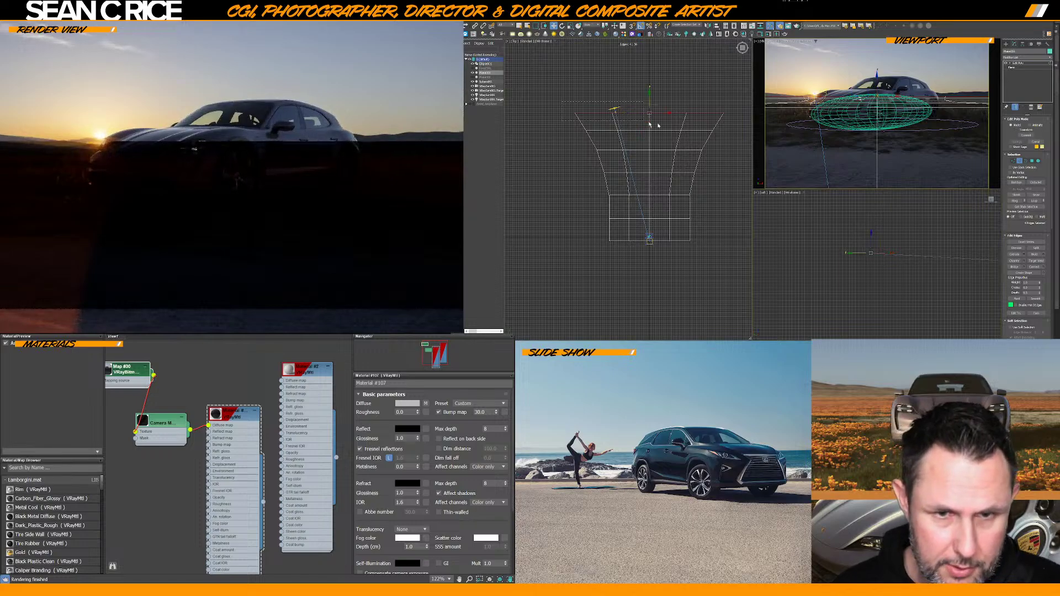
left_click(889, 249)
scroll(882, 247, "down", 3)
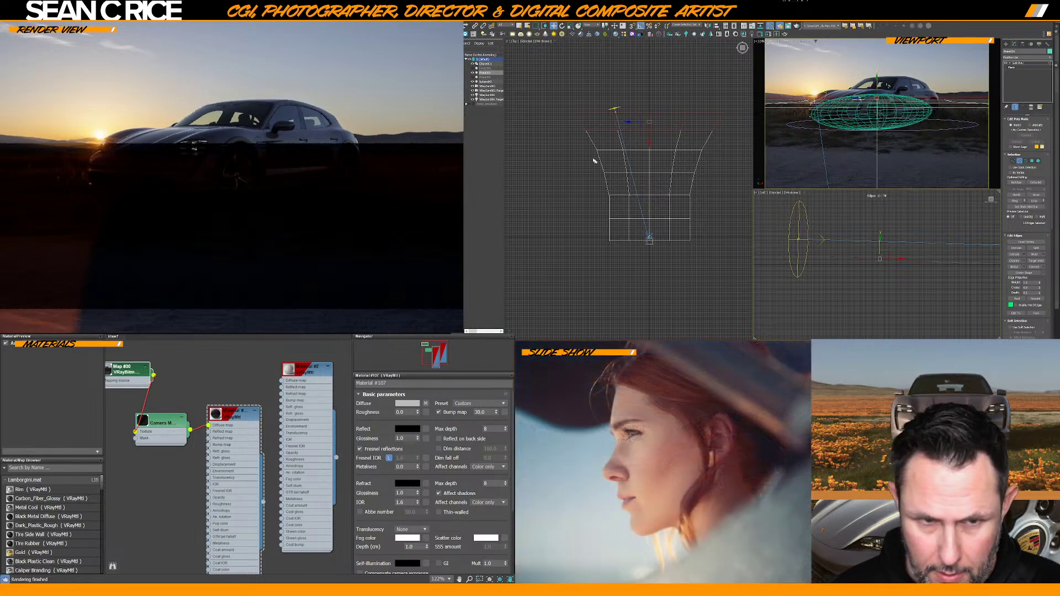
right_click(596, 162)
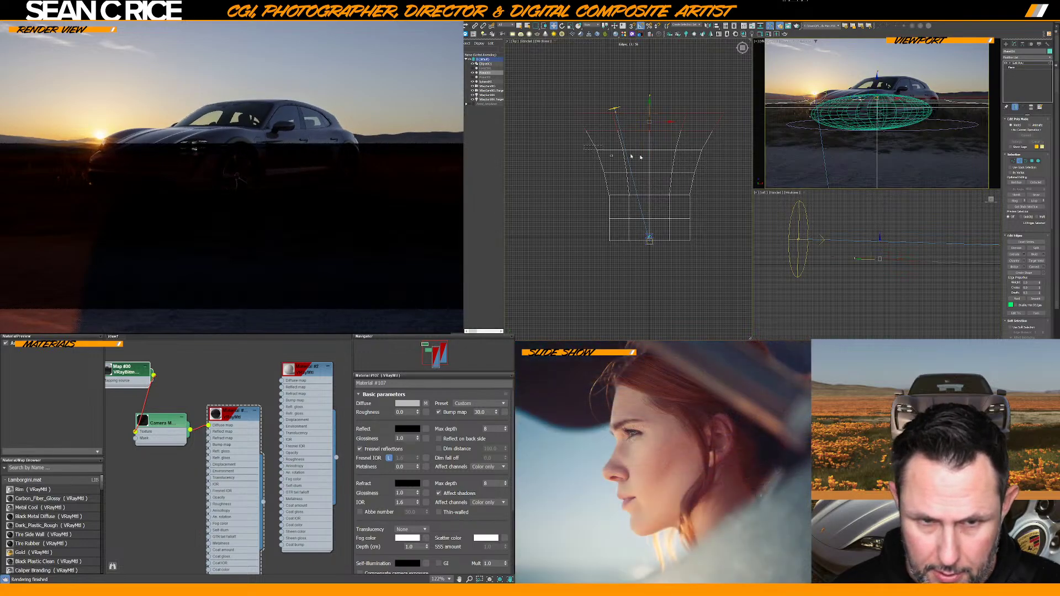
right_click(910, 234)
middle_click_drag(884, 279, 881, 273)
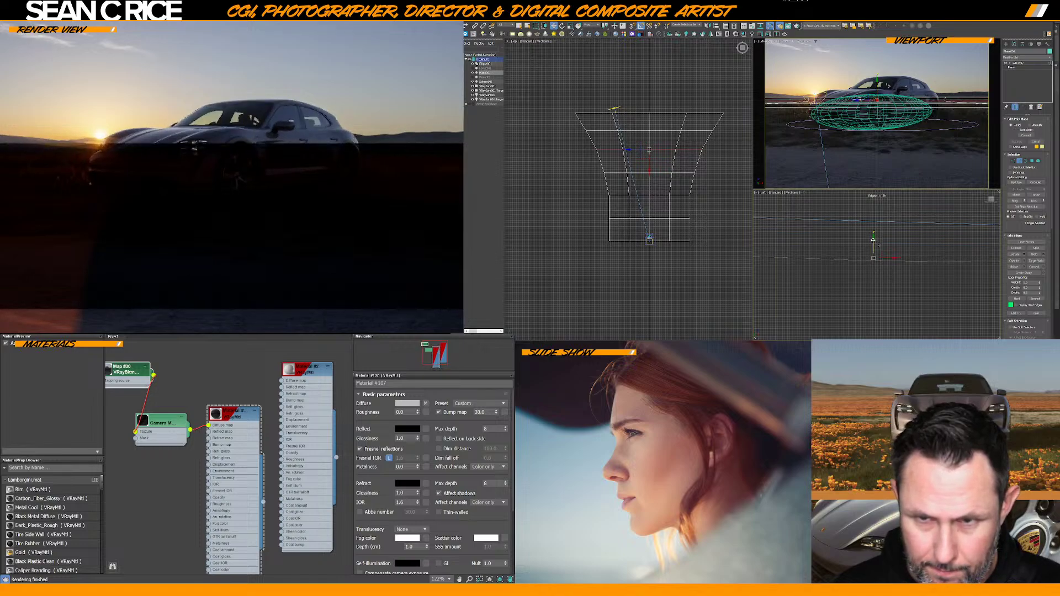
Reselect the ground plane's second farthest row of edges and then its farthest row, fine-tuning their heights in the side view
left_click_drag(563, 106, 716, 130)
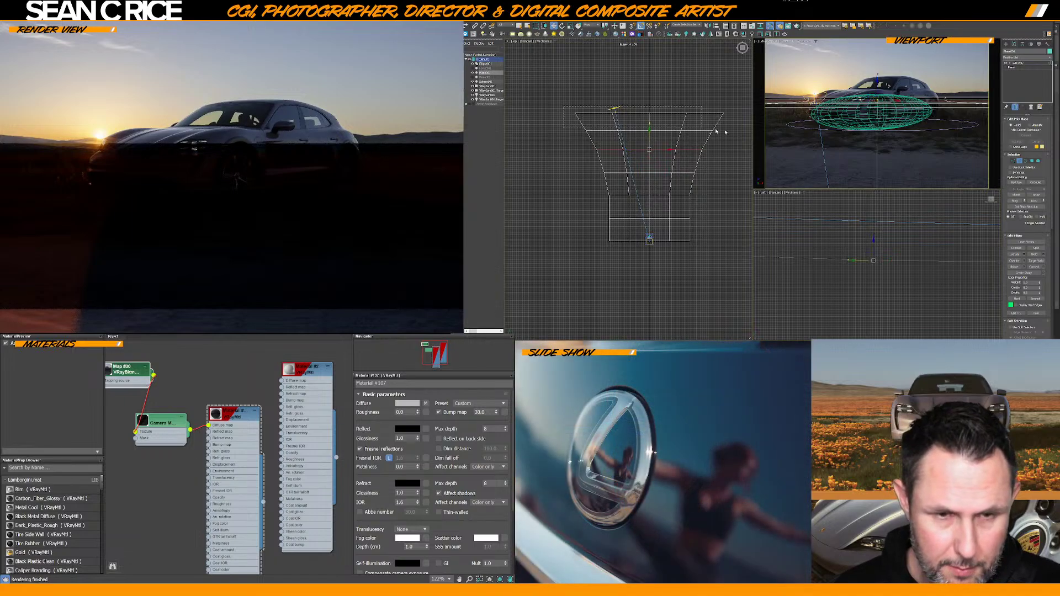
left_click(871, 244)
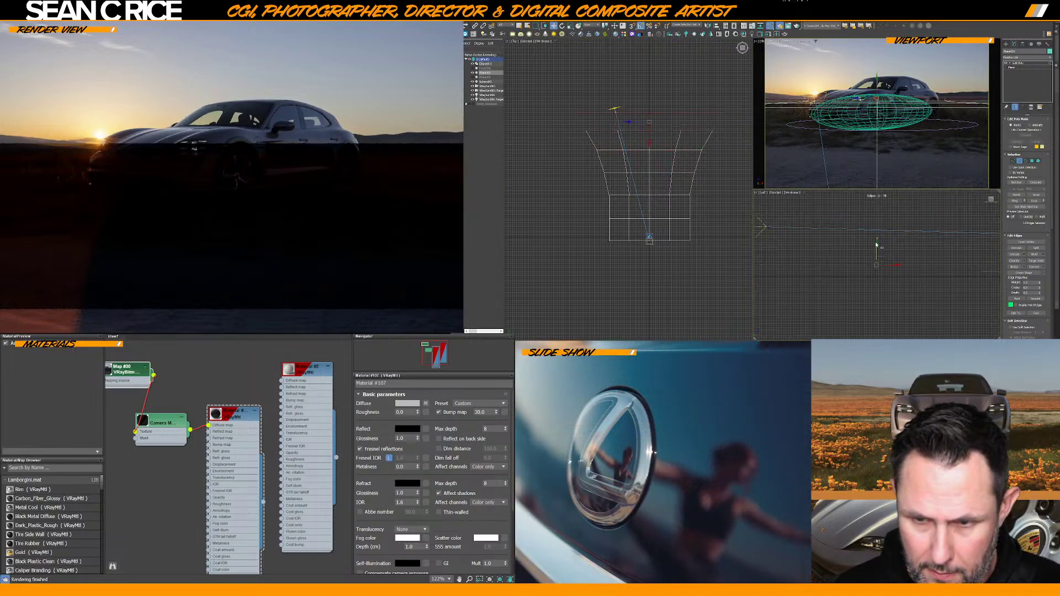
left_click_drag(876, 244, 876, 247)
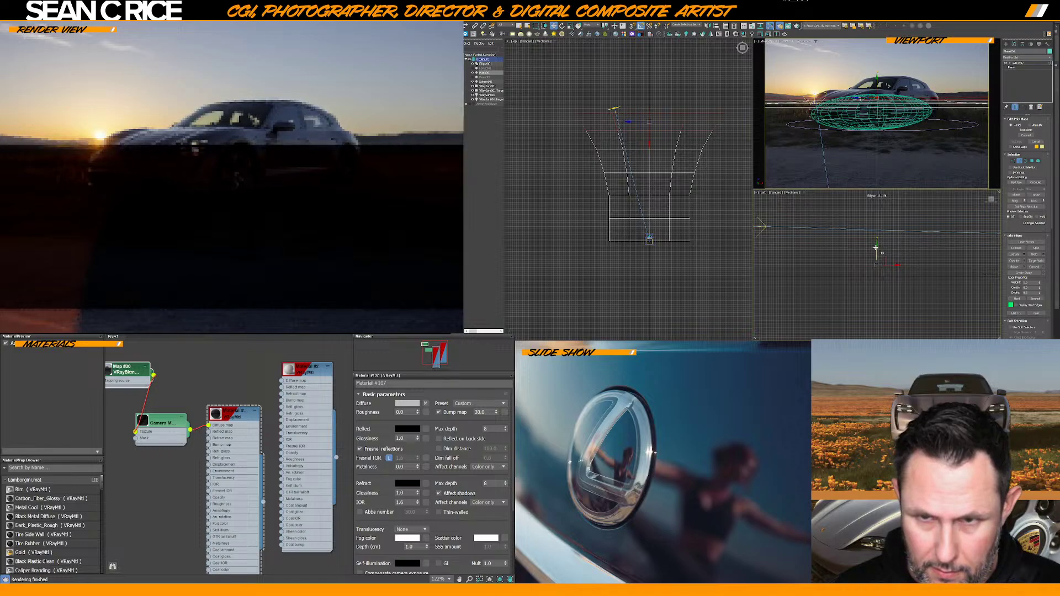
left_click(554, 100)
left_click_drag(553, 100, 738, 127)
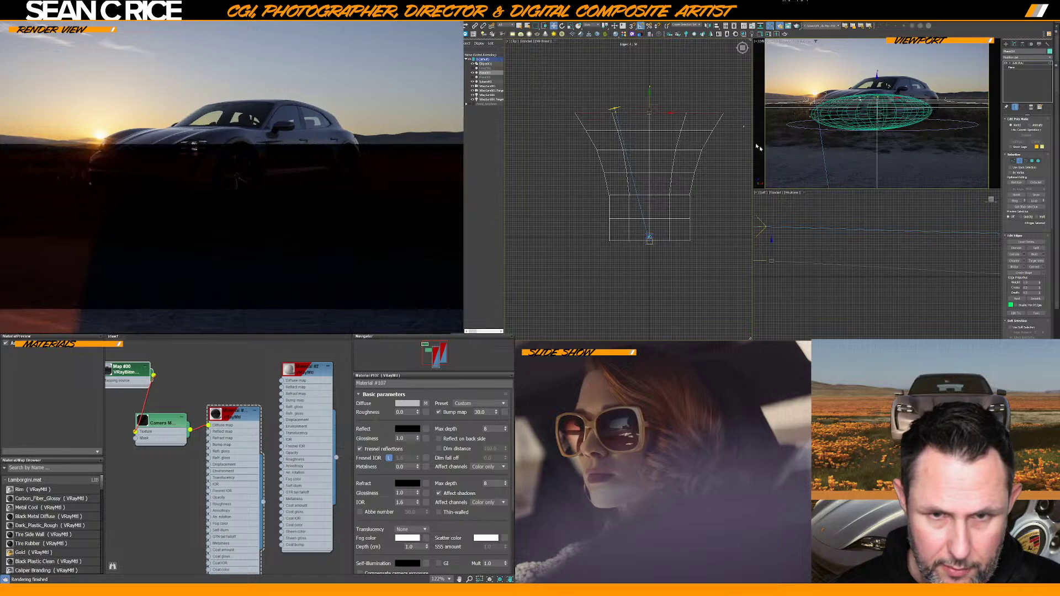
right_click(907, 232)
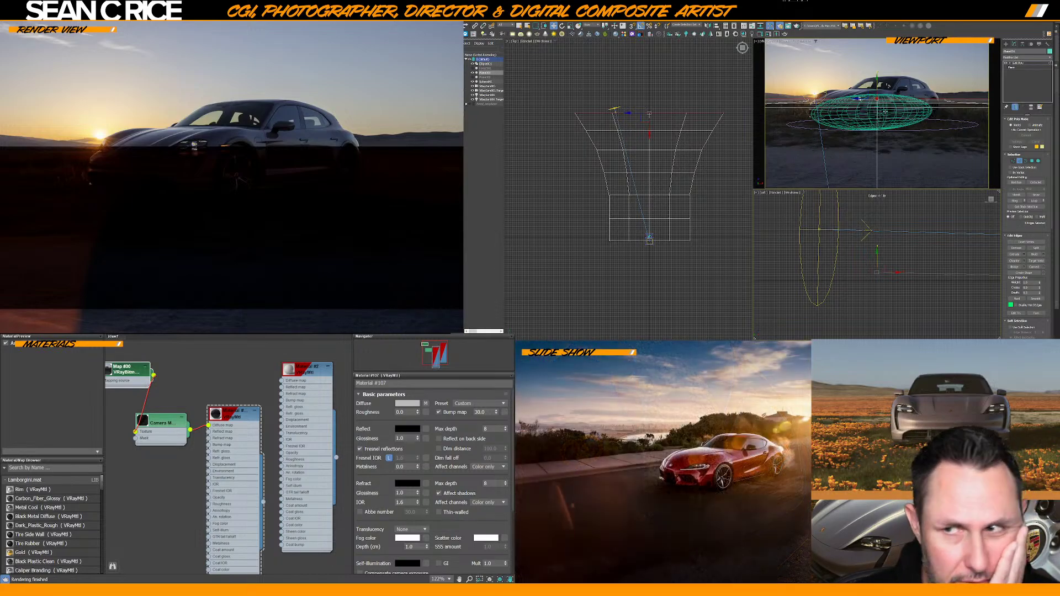
Leave edge editing, hide the ground plane and unhide the poppy scatter
left_click(1017, 63)
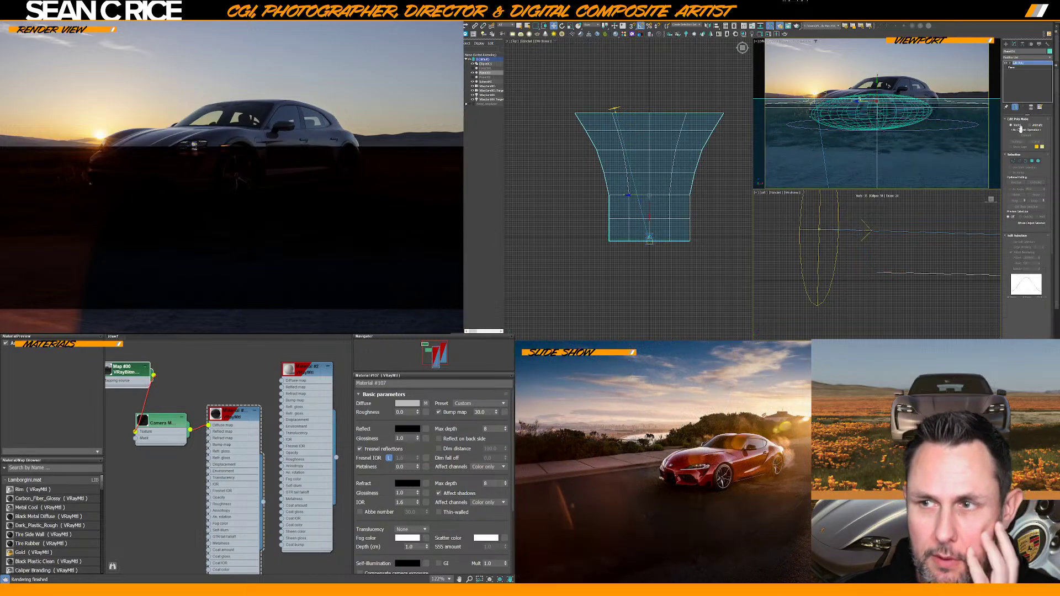
key("Delete")
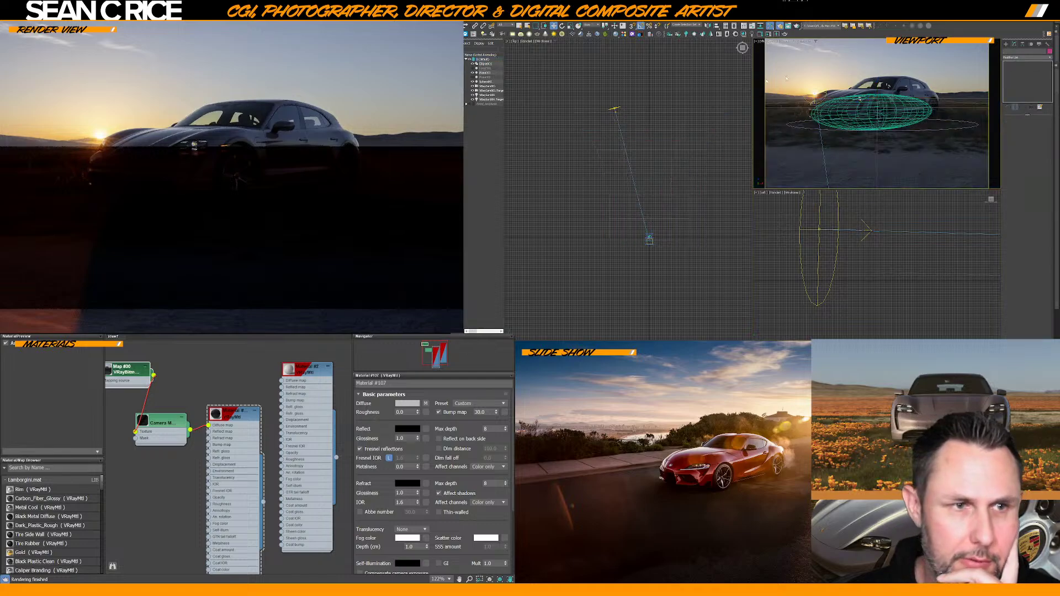
left_click(484, 69)
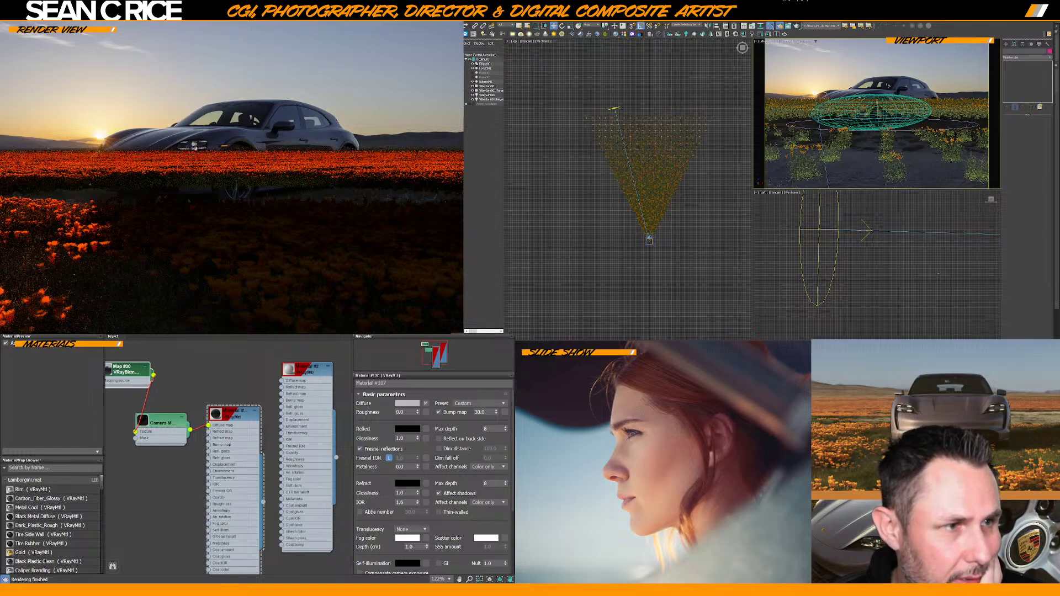
Open the environment settings and bring the Tire Rubber material from the material browser into the node graph
left_click_drag(466, 95, 629, 59)
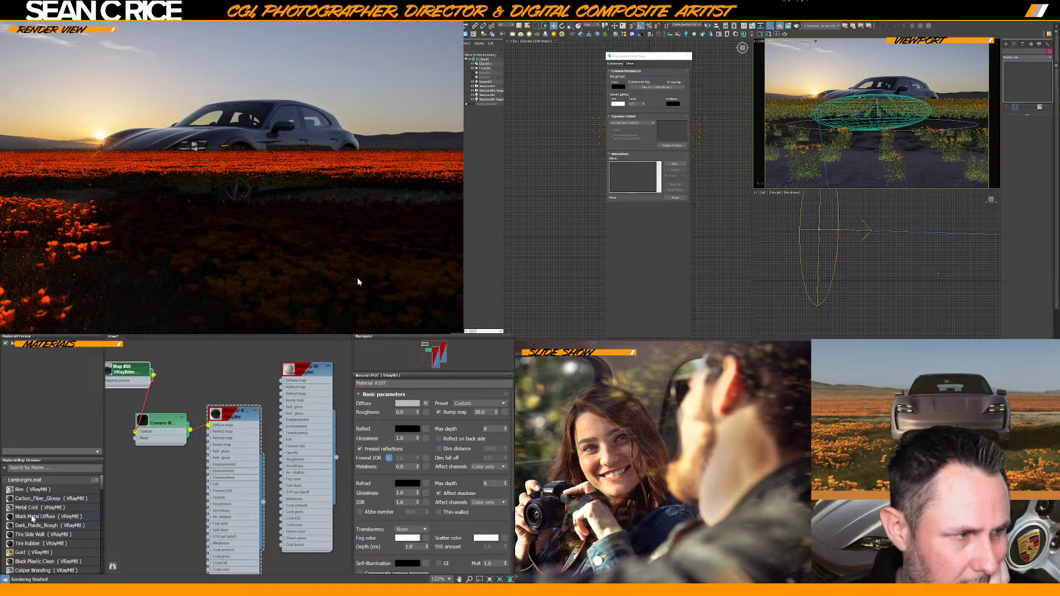
scroll(30, 514, "down", 1)
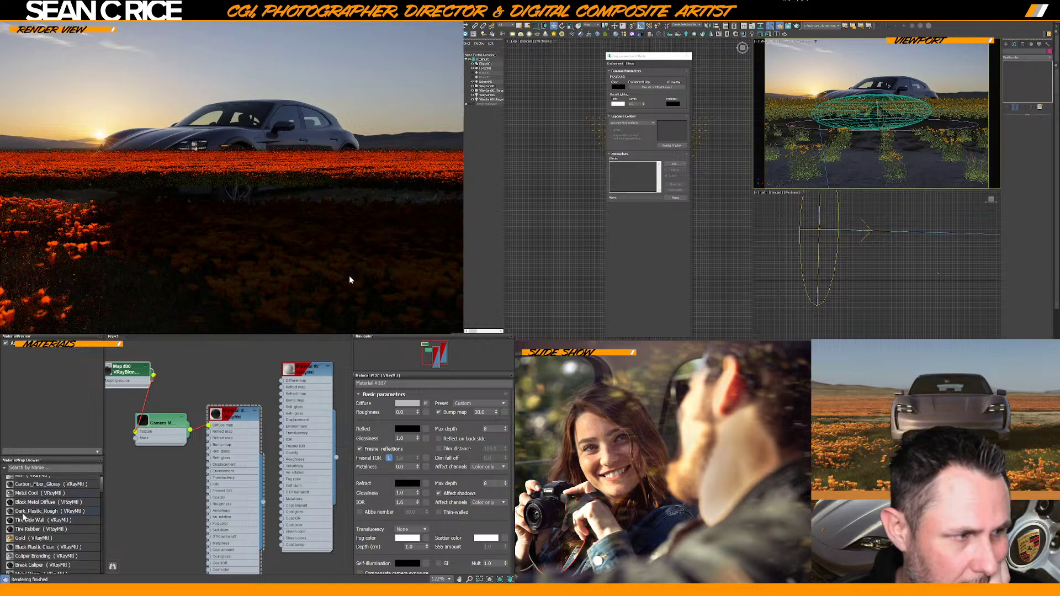
scroll(24, 511, "down", 1)
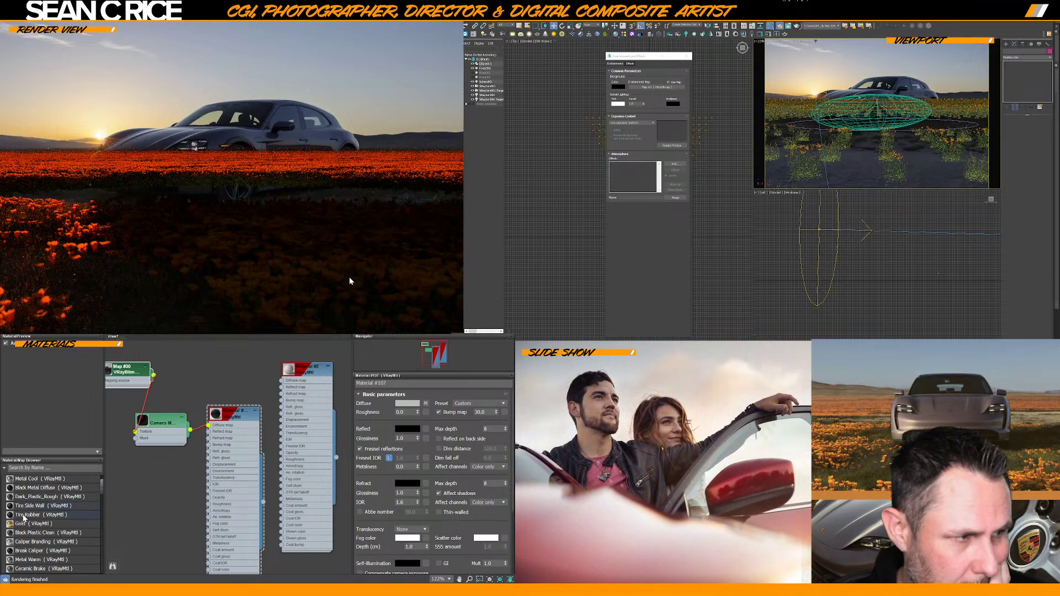
left_click(25, 516)
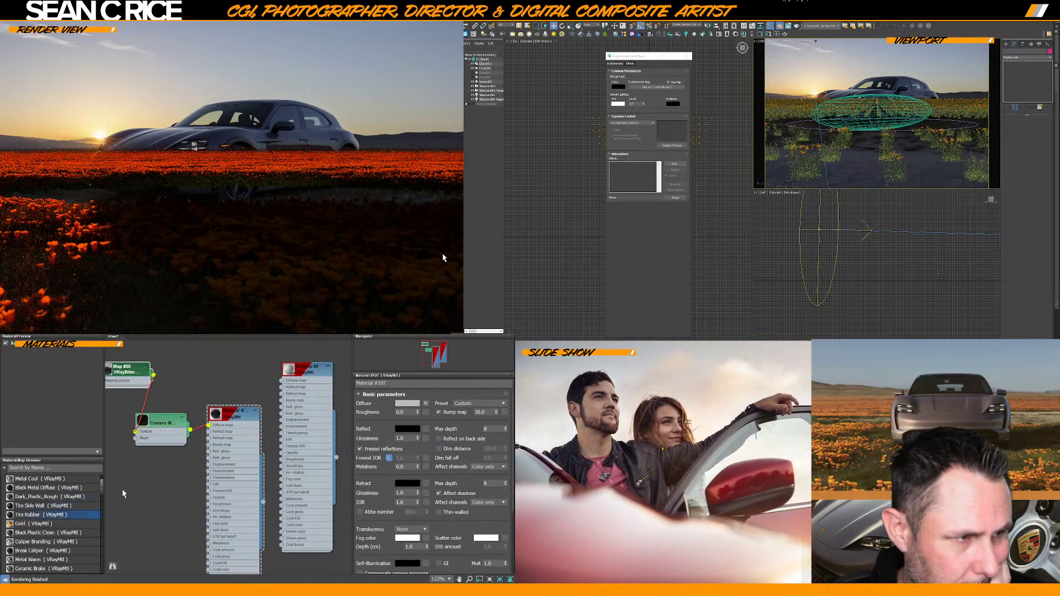
scroll(123, 490, "down", 1)
middle_click_drag(144, 461, 296, 562)
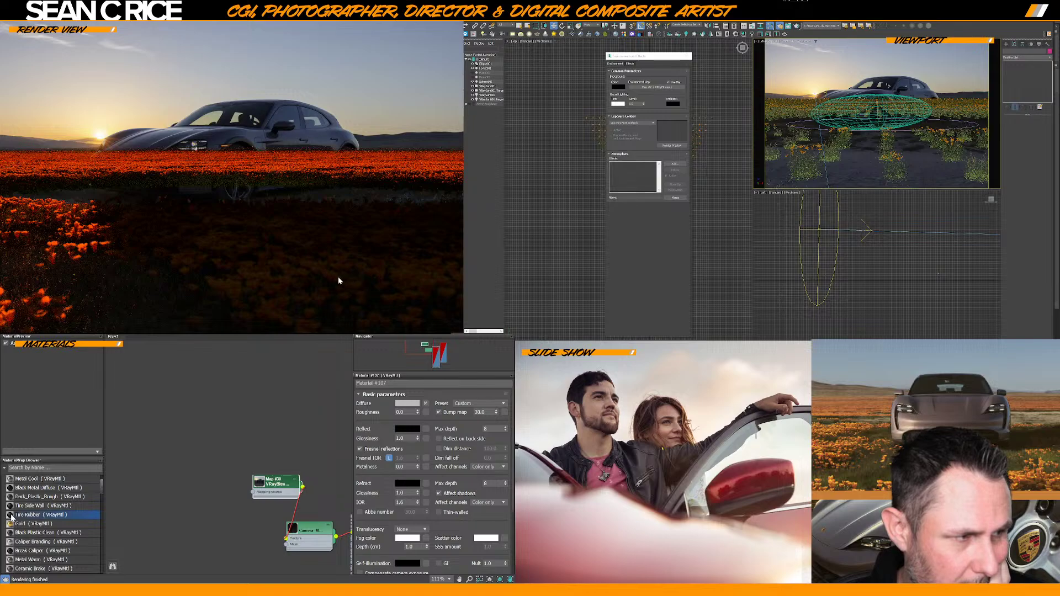
left_click_drag(11, 517, 236, 420)
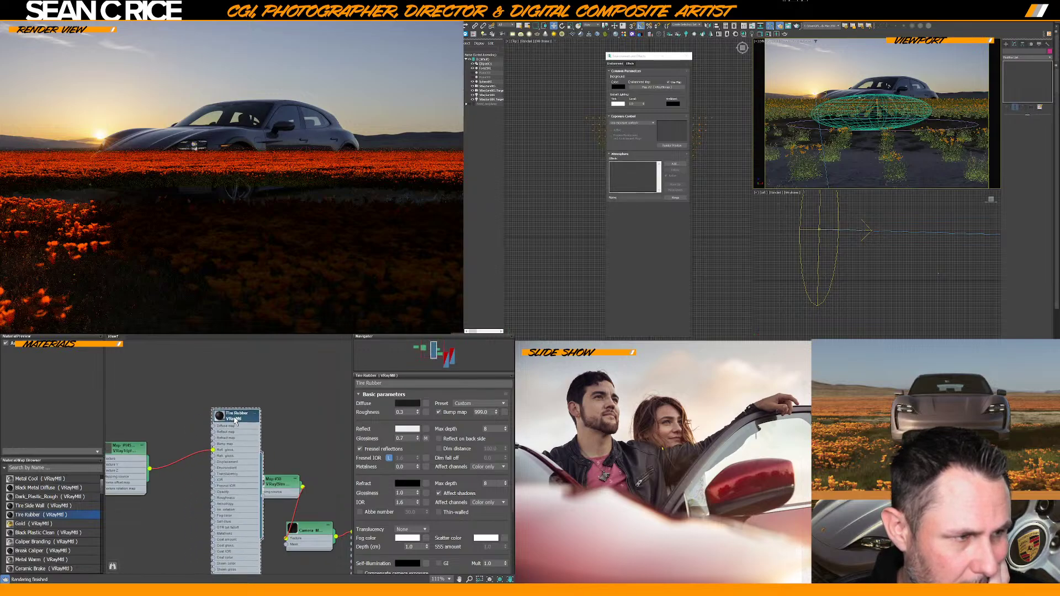
left_click_drag(138, 448, 177, 436)
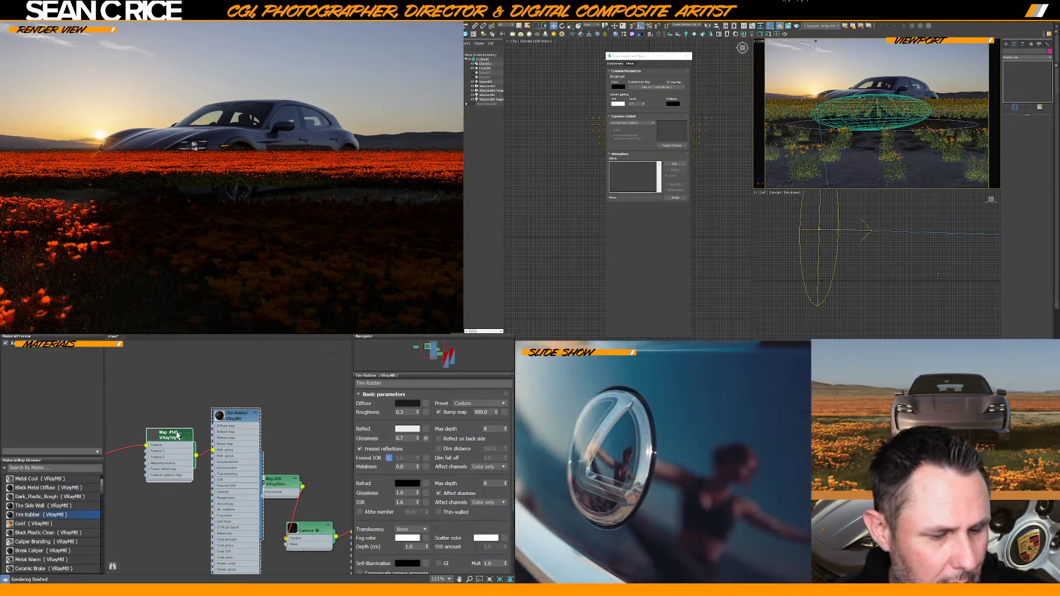
Delete the Tire Rubber material and its connected map nodes from the node graph
scroll(178, 436, "down", 7)
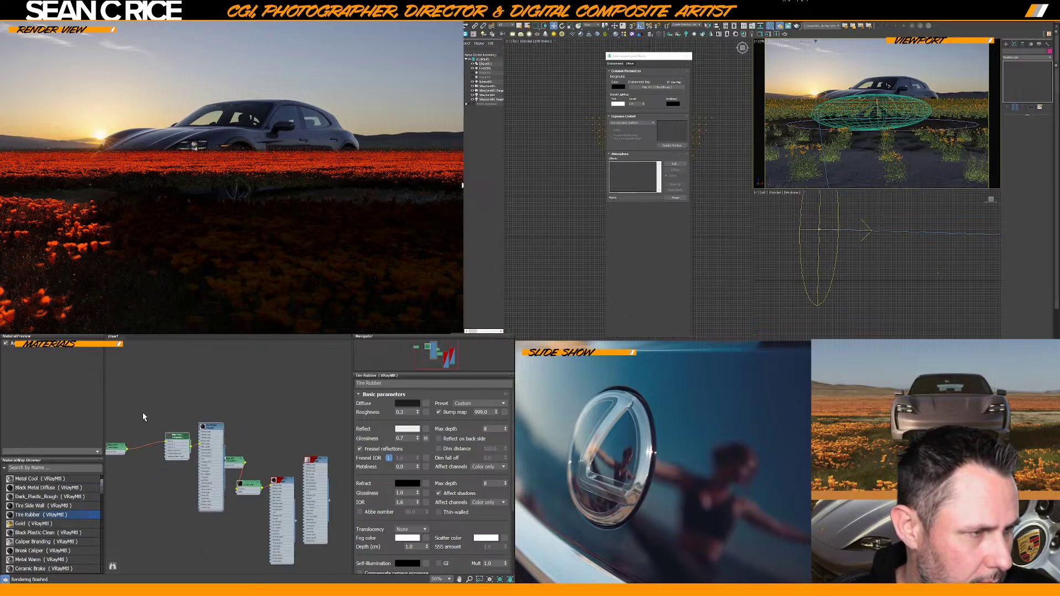
left_click_drag(130, 413, 226, 461)
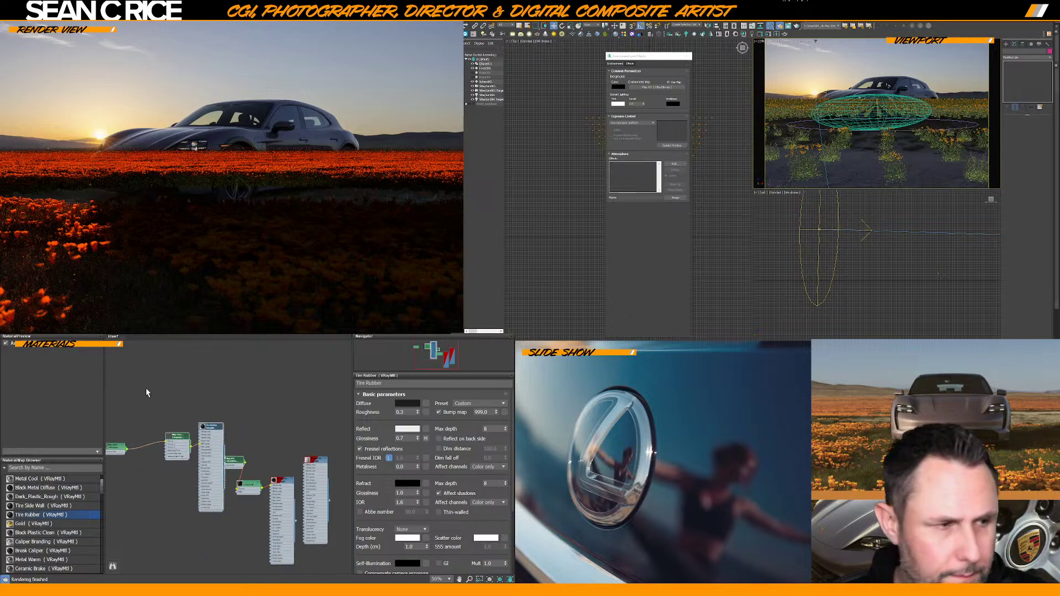
left_click_drag(112, 412, 242, 454)
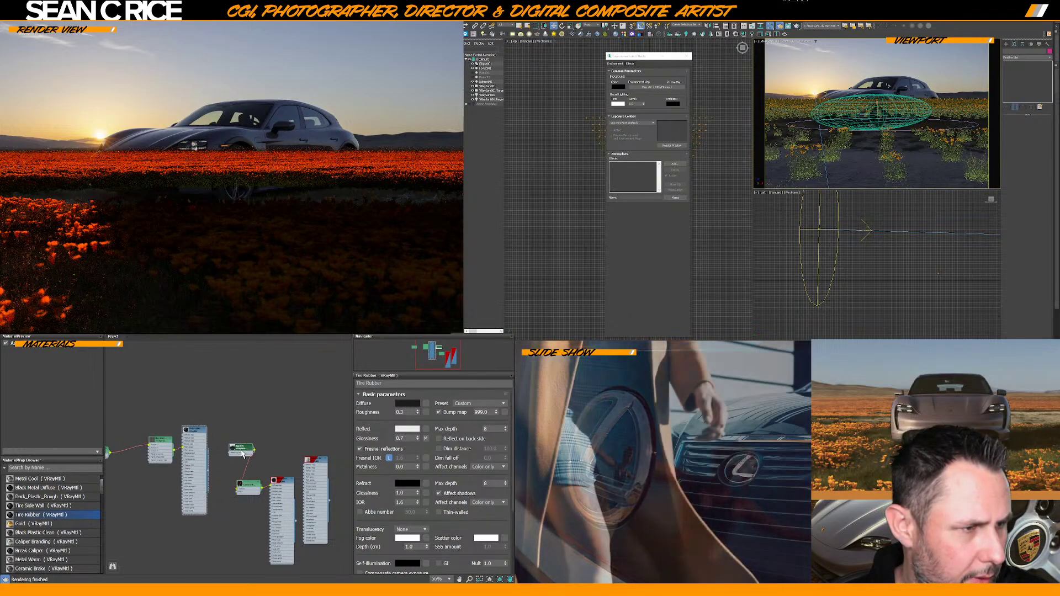
scroll(202, 442, "down", 3)
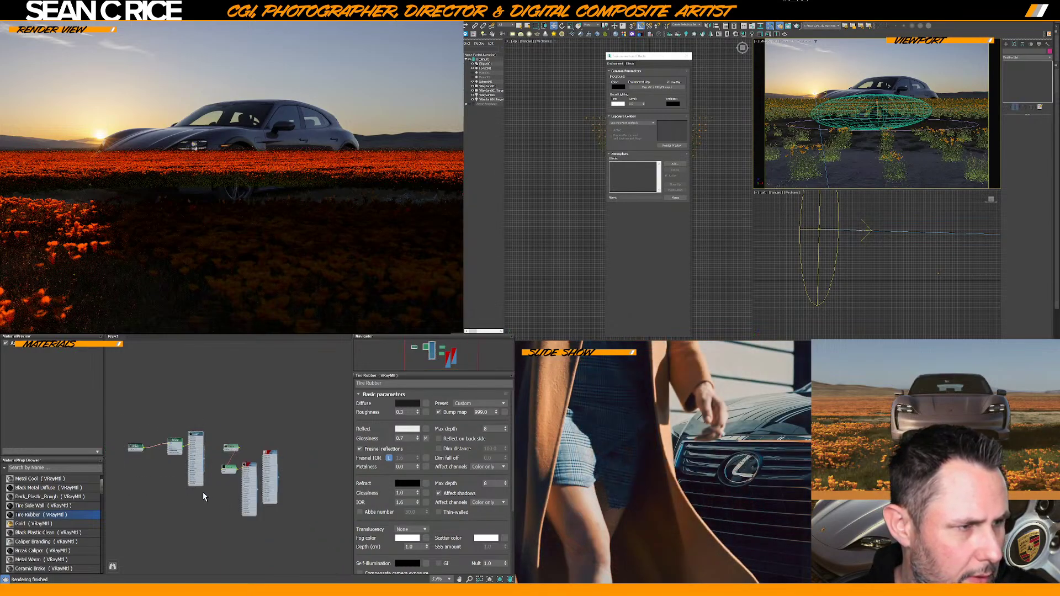
key("Delete")
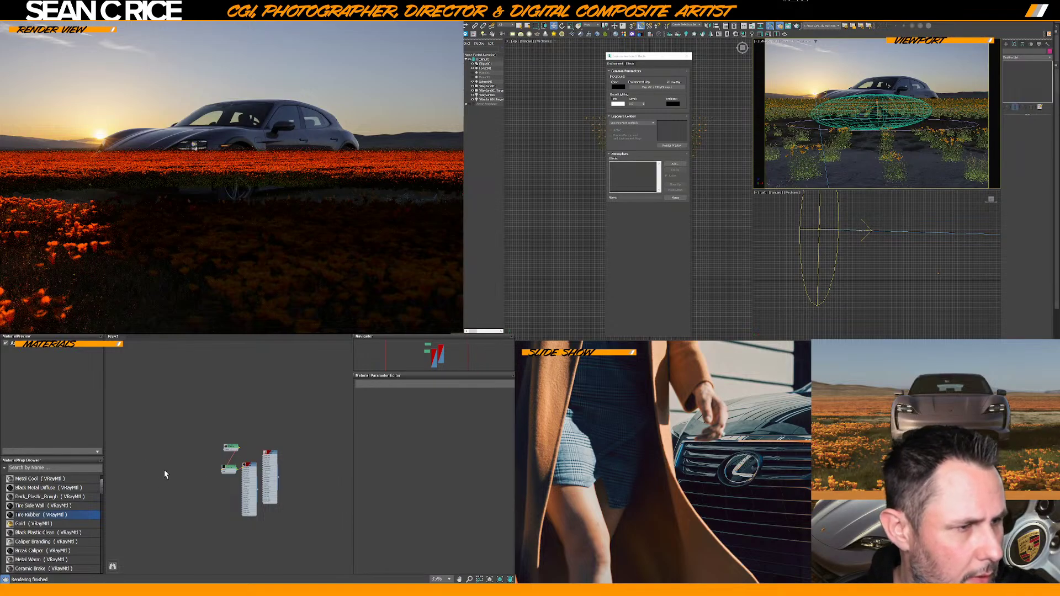
Find the BlackOut VRayMtl in the material browser and place it in the node graph
scroll(39, 530, "down", 2)
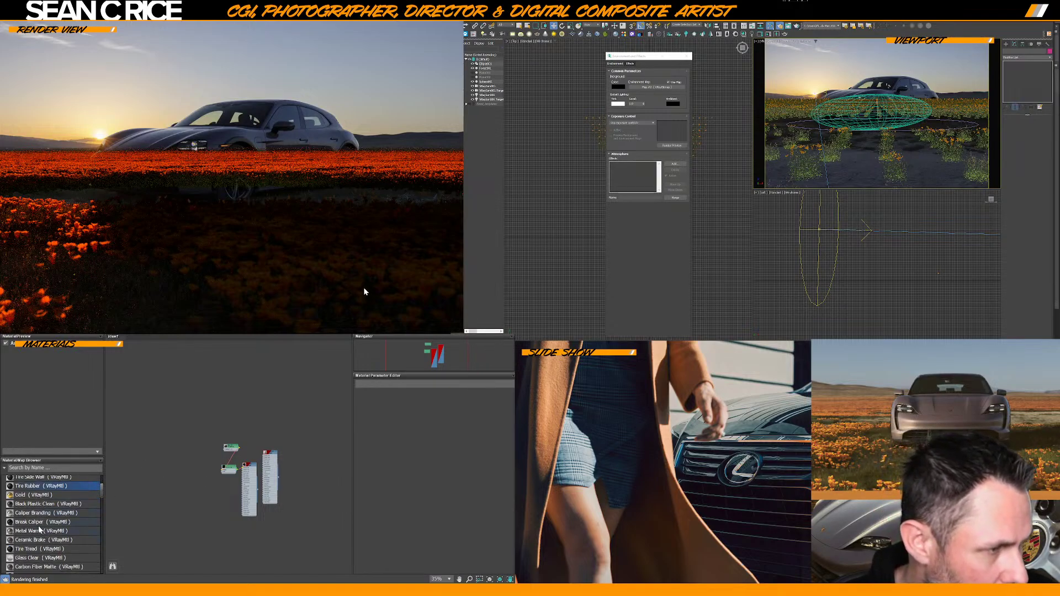
scroll(39, 530, "down", 1)
scroll(17, 535, "down", 3)
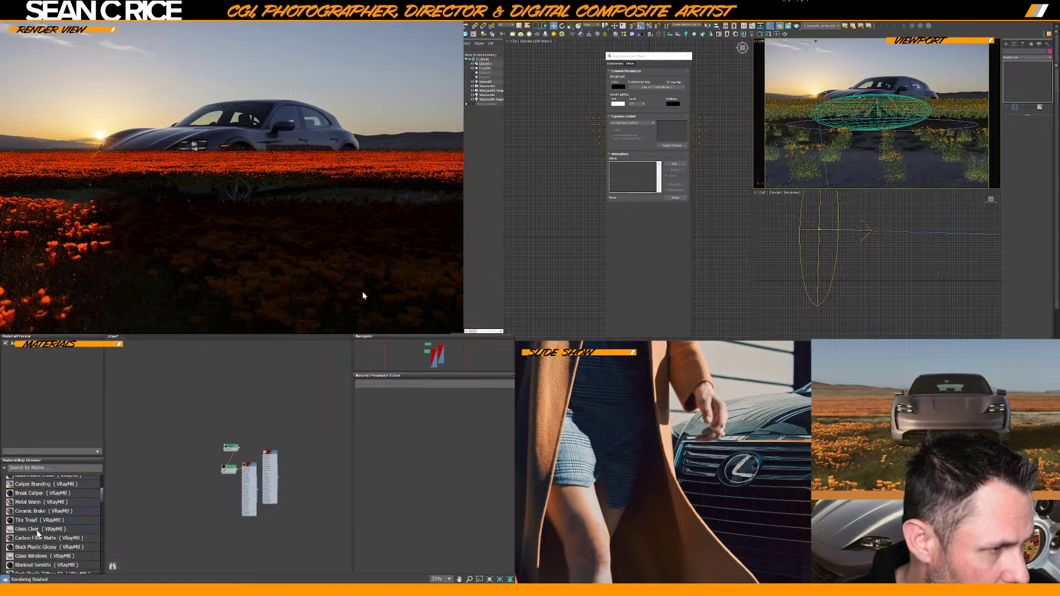
scroll(36, 532, "down", 2)
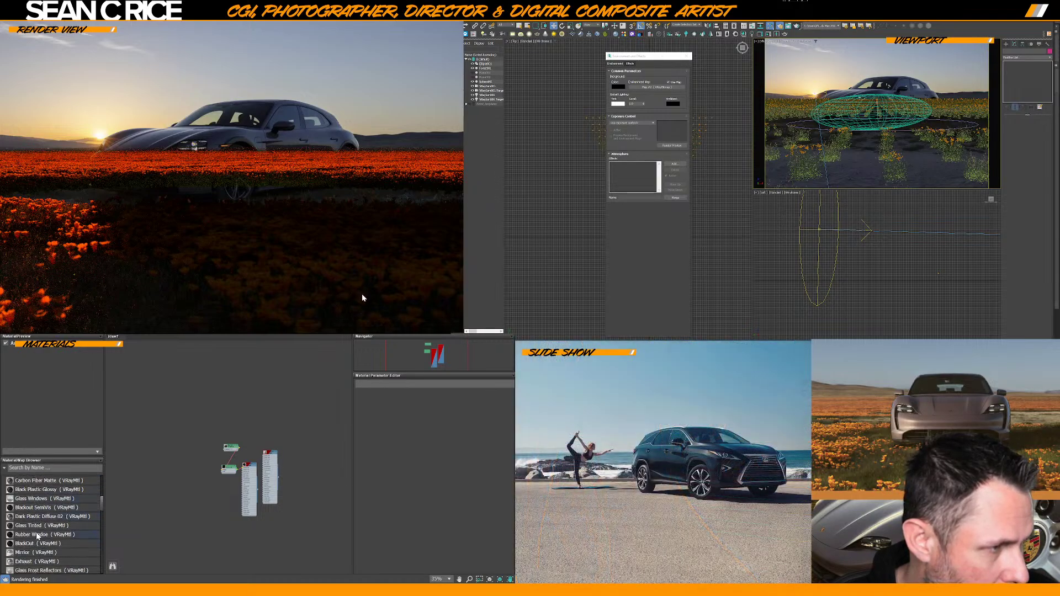
scroll(37, 532, "down", 2)
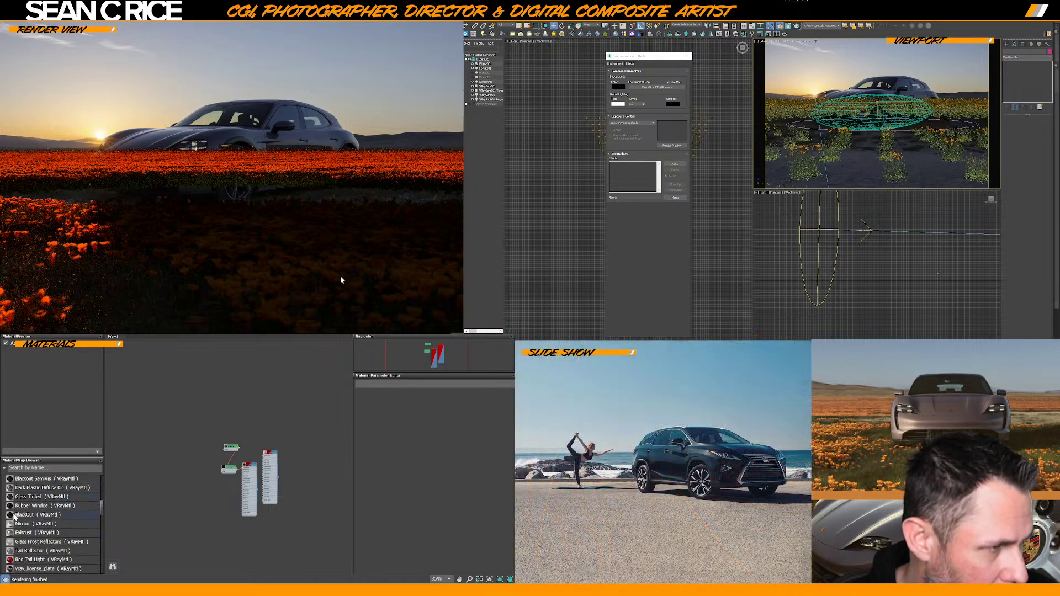
left_click_drag(22, 515, 126, 469)
Delete the bitmap and triplanar maps feeding the BlackOut material and reposition its node in the graph
scroll(127, 469, "up", 2)
scroll(126, 469, "up", 3)
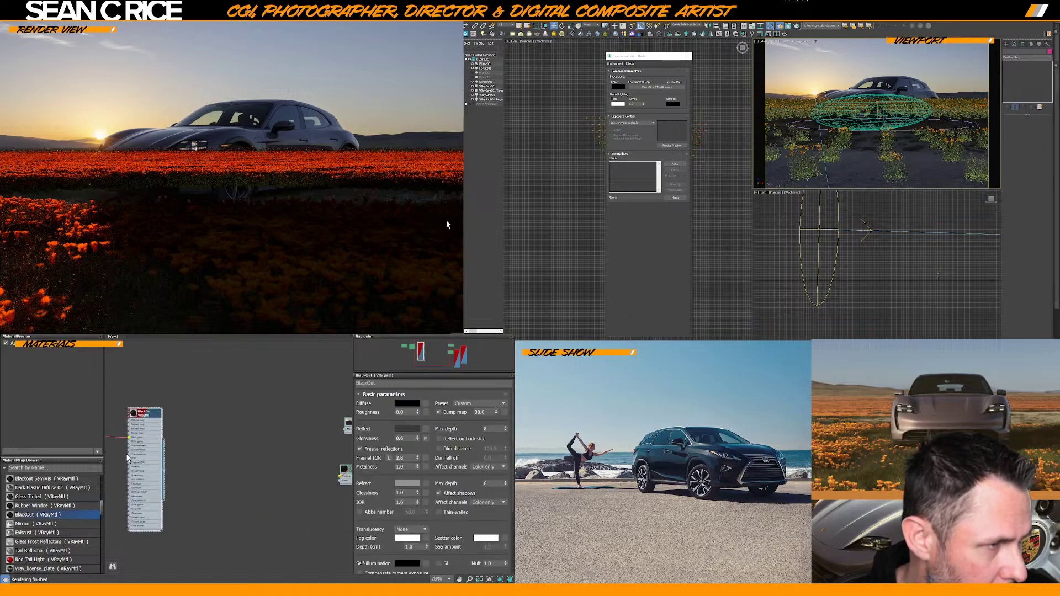
middle_click_drag(131, 467, 264, 475)
scroll(264, 473, "up", 4)
scroll(289, 437, "up", 1)
middle_click_drag(289, 440, 353, 441)
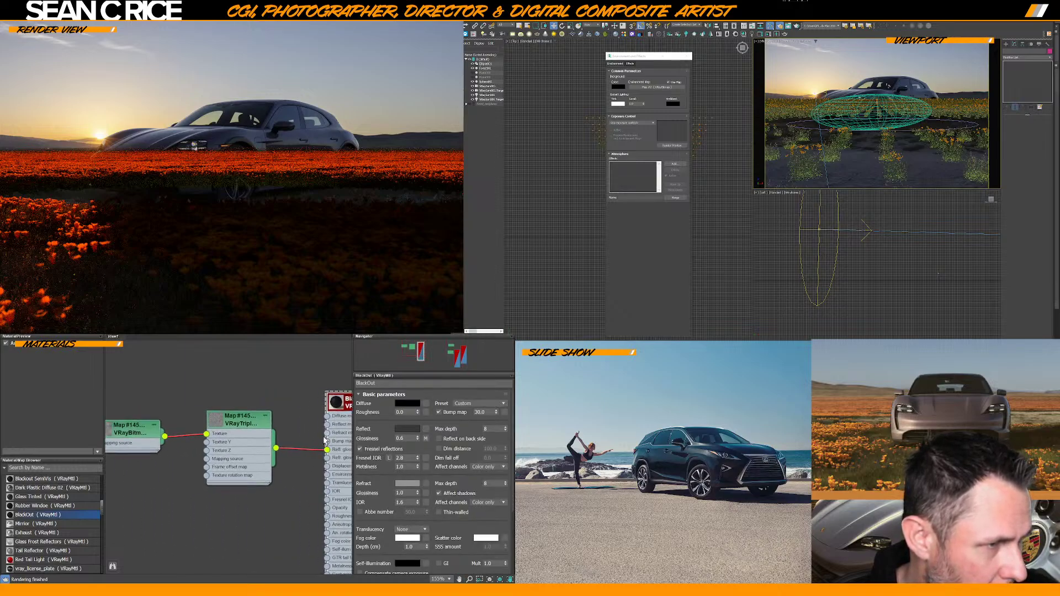
key("Delete")
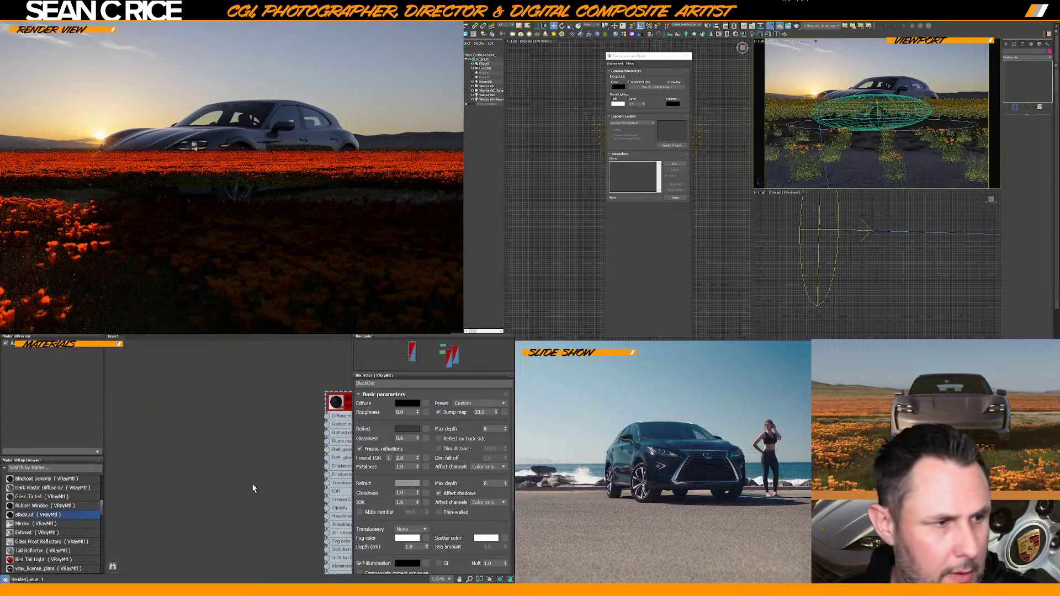
left_click_drag(326, 406, 232, 407)
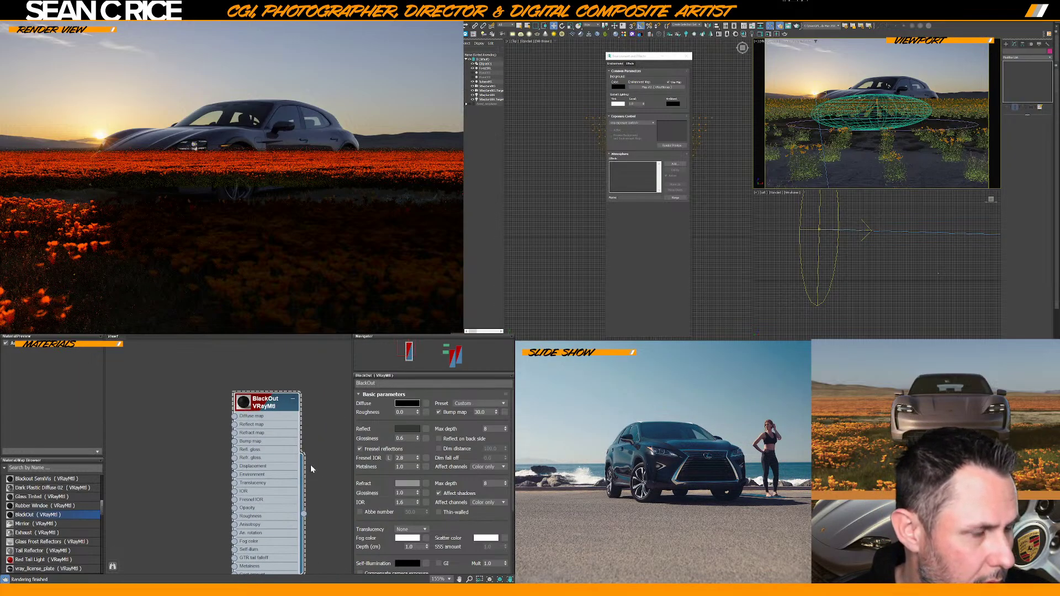
Set the BlackOut material's diffuse color to a dark gray
left_click(295, 464)
left_click(310, 483)
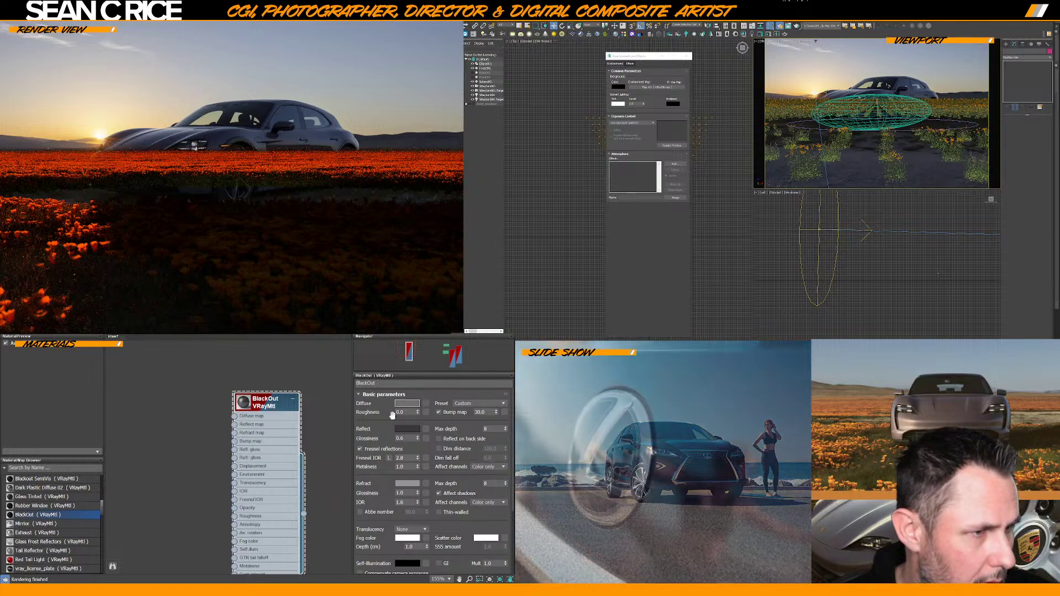
left_click_drag(283, 454, 271, 457)
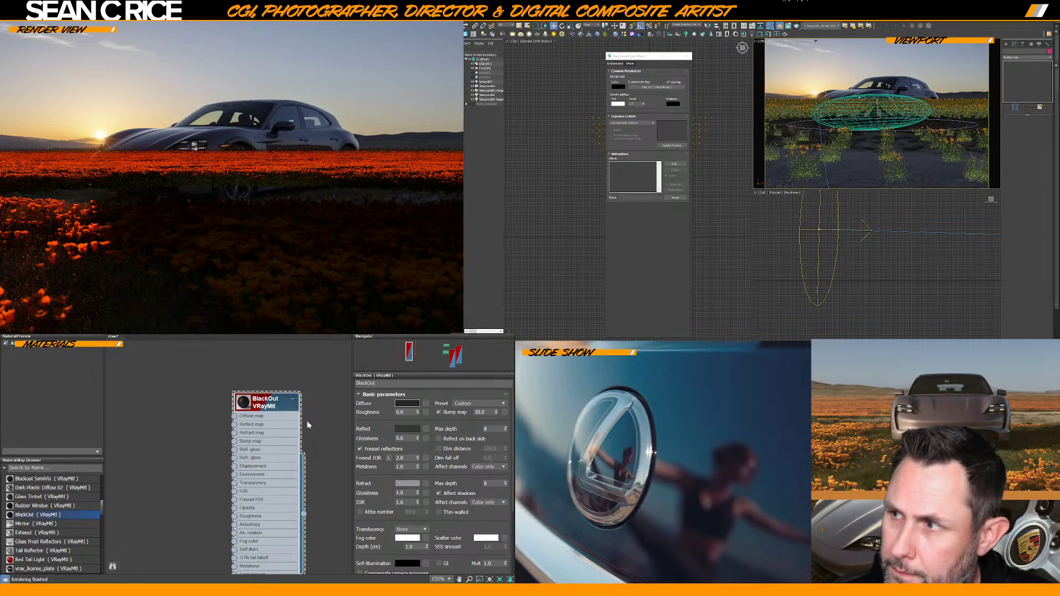
left_click(313, 479)
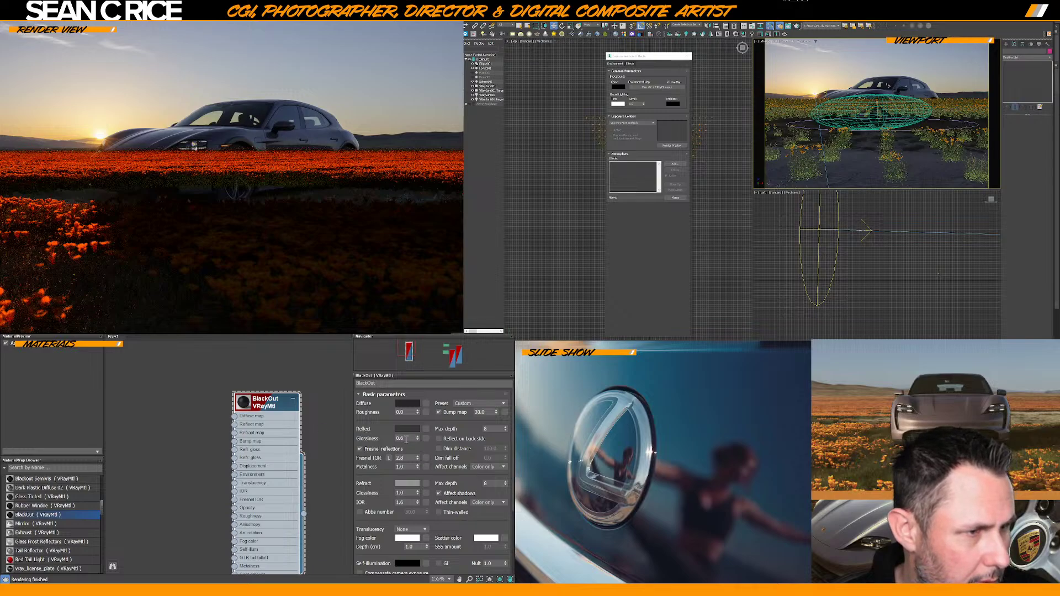
Set the BlackOut material's reflection glossiness to 0
double_click(406, 439)
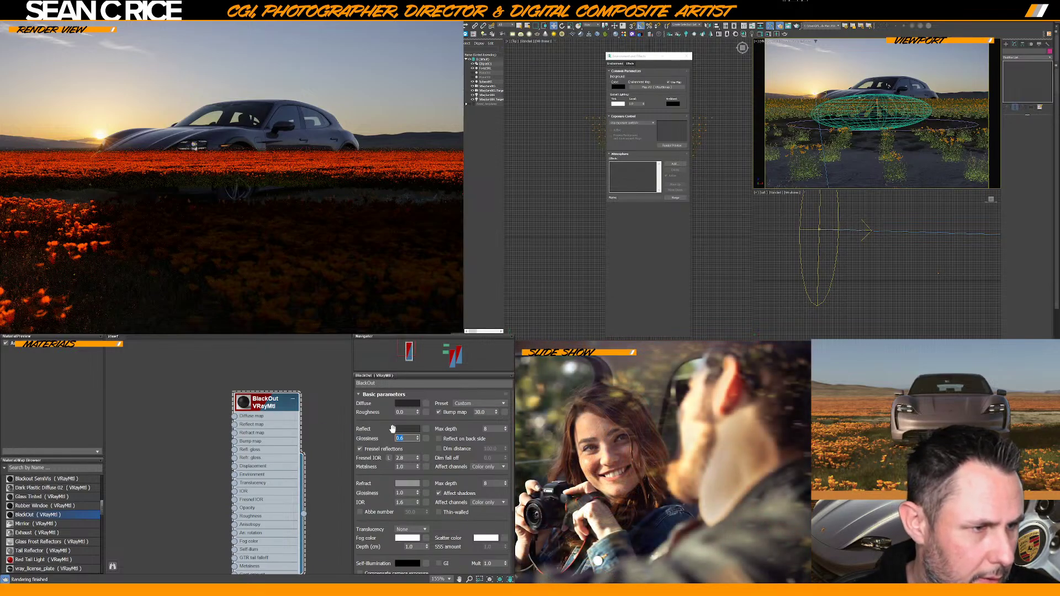
type("0")
key("Return")
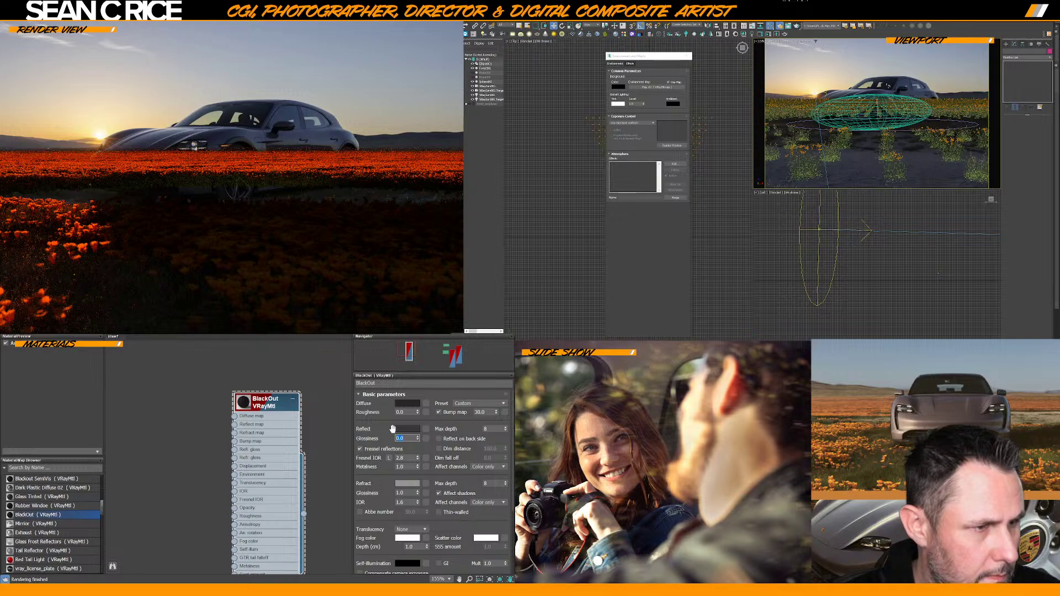
middle_click_drag(316, 423, 270, 413)
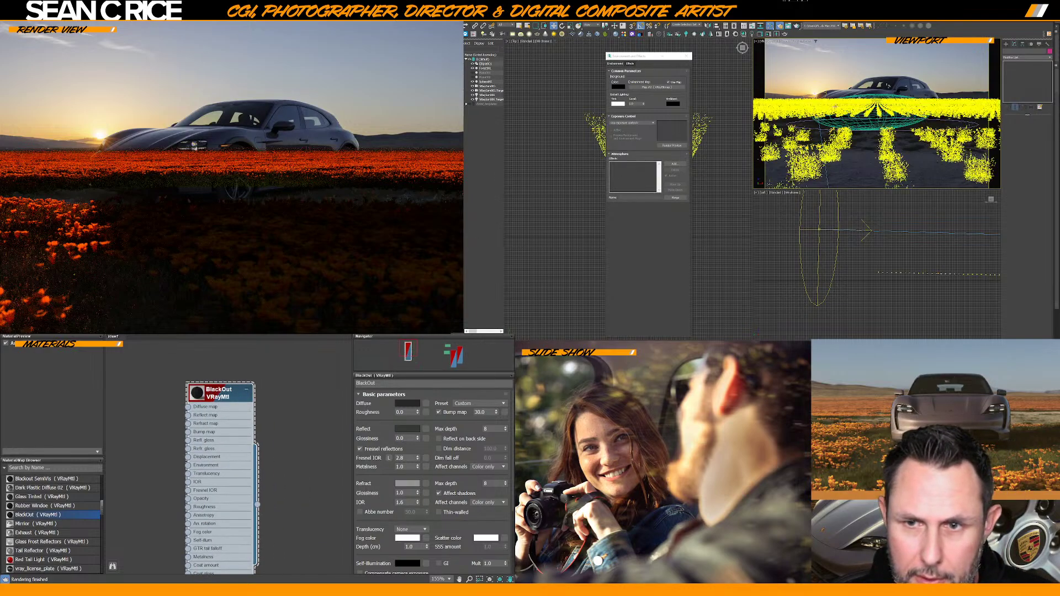
Assign the BlackOut material to the flattened sphere standing in for the car
left_click(835, 125)
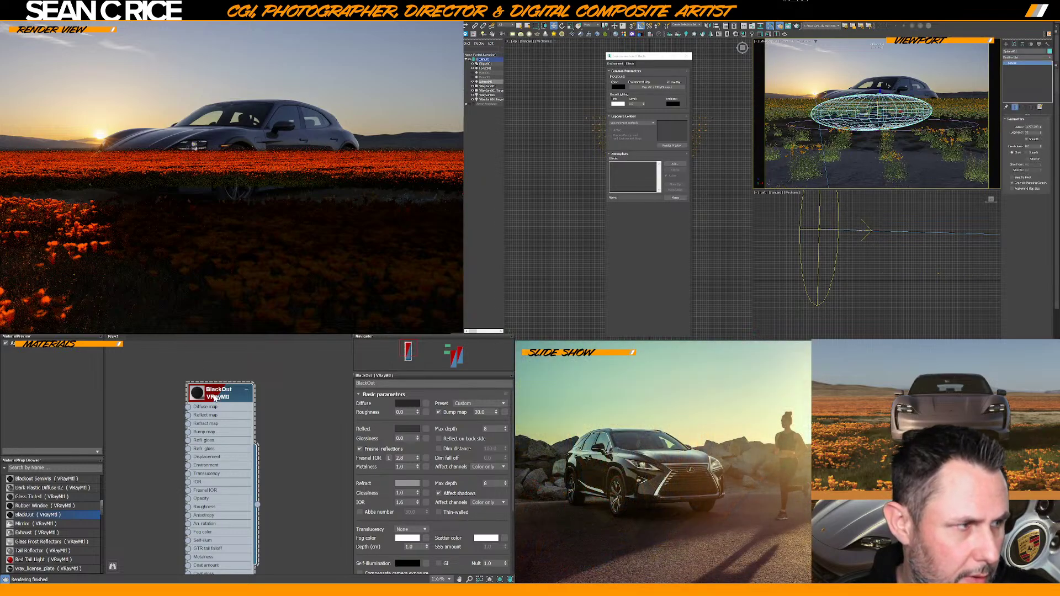
key("a")
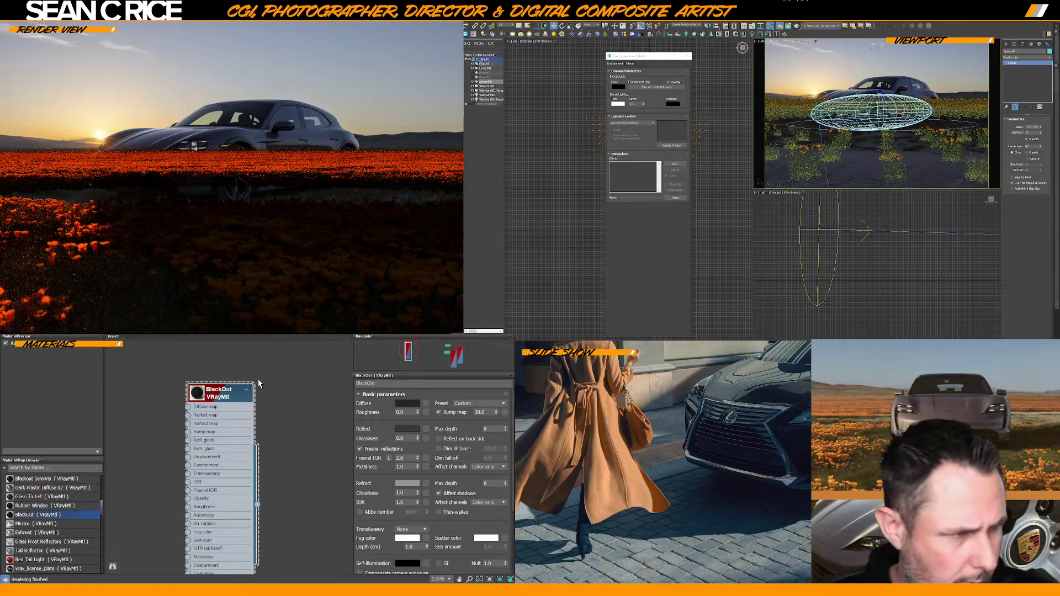
scroll(217, 434, "down", 1)
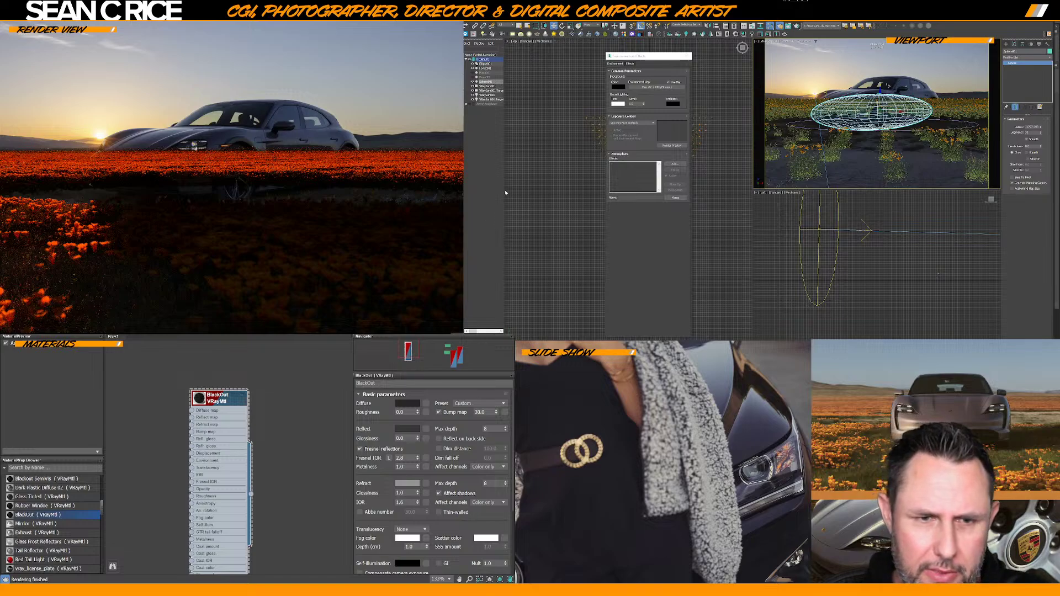
Add a VRayAerialPerspective atmosphere effect to the environment
left_click(678, 166)
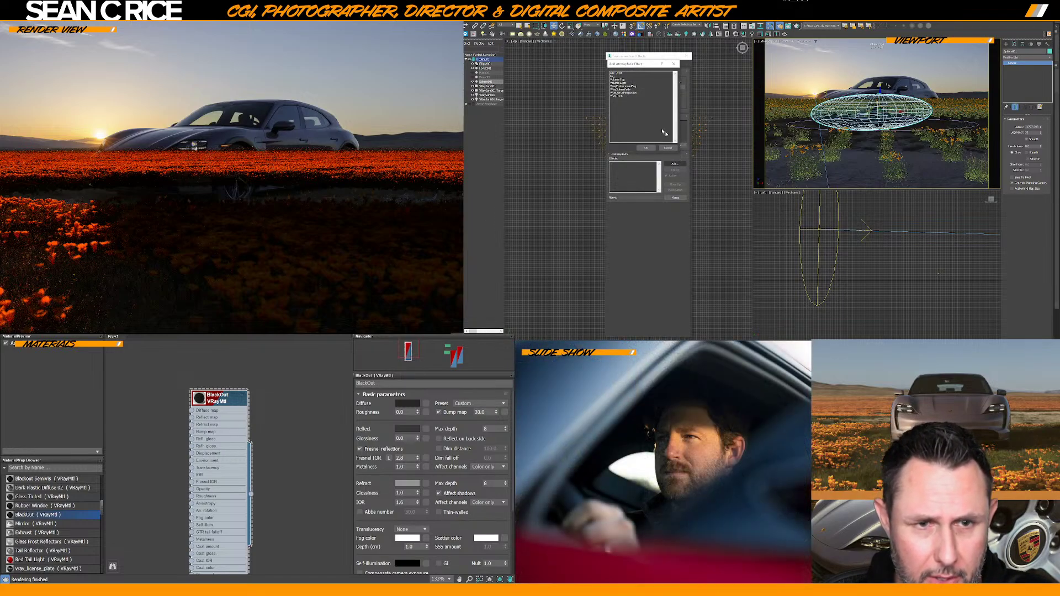
left_click(631, 92)
left_click(646, 148)
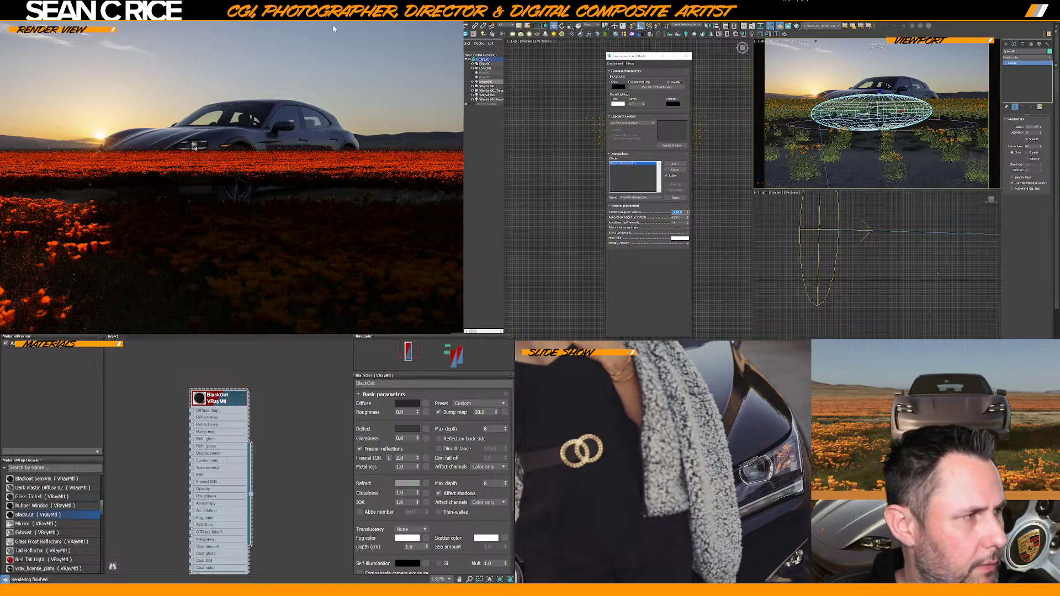
key("Return")
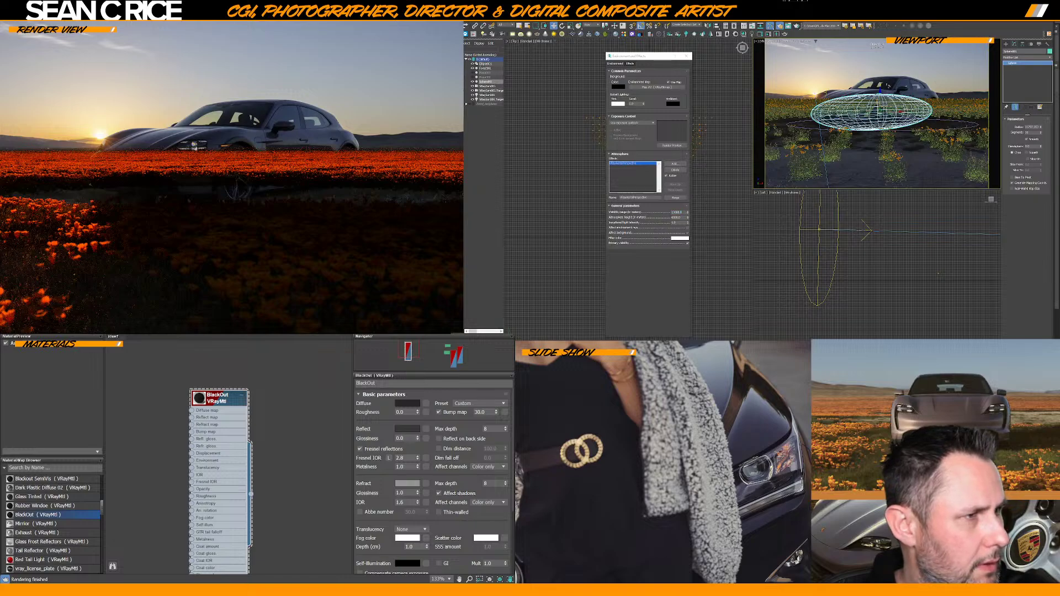
Add a VRayDenoiser render element and set its denoising engine to the Intel Open Image denoiser
key("F10")
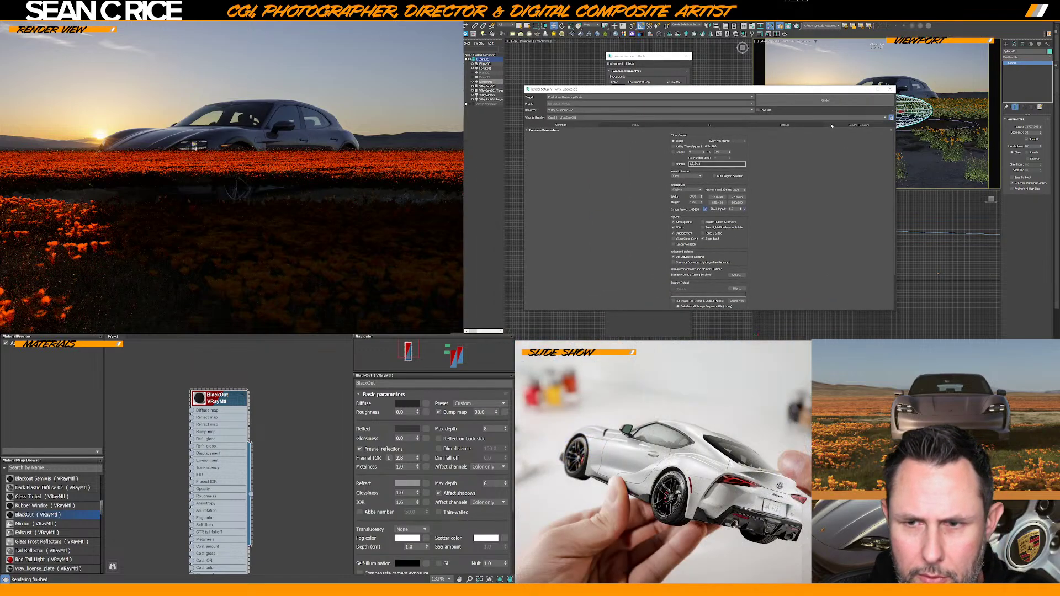
left_click(854, 125)
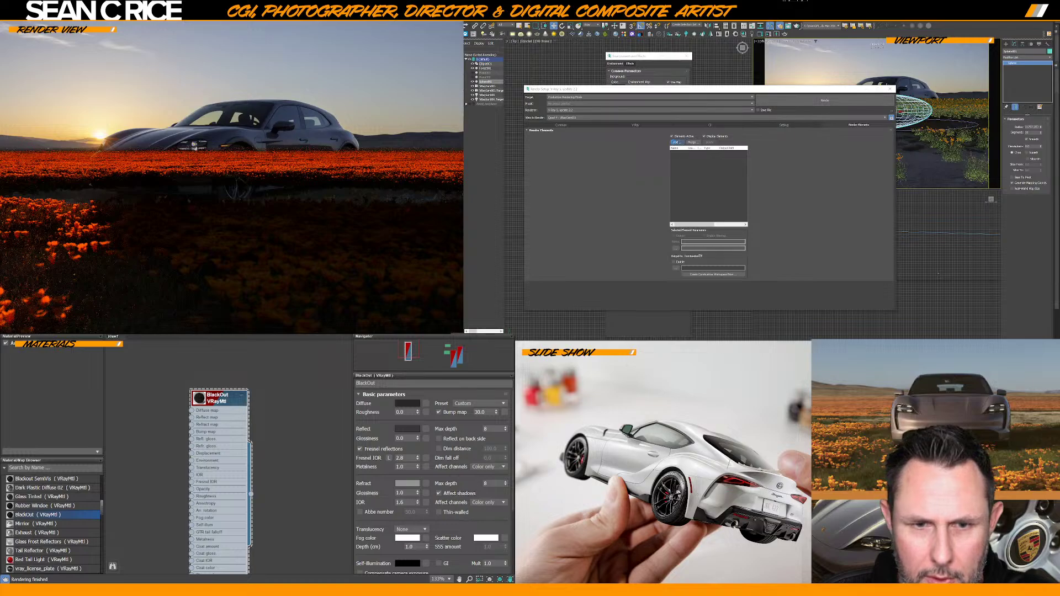
left_click(675, 142)
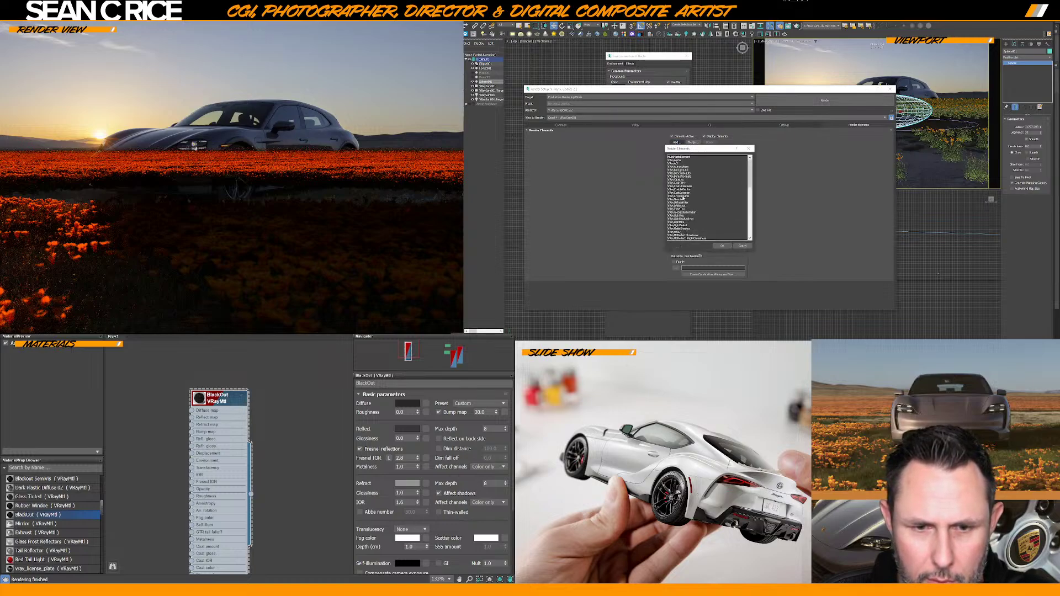
left_click(680, 203)
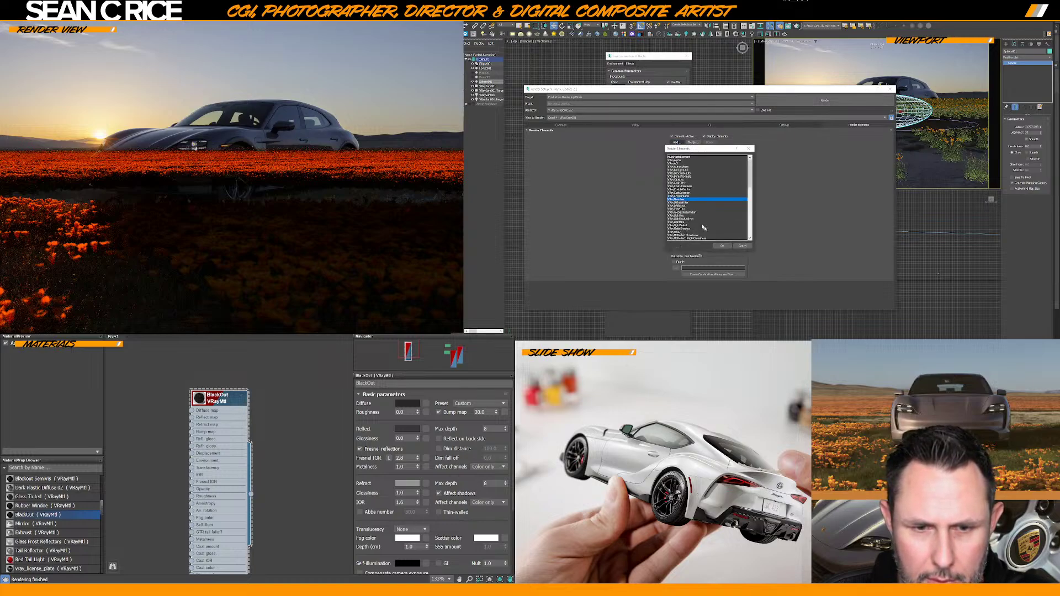
left_click(722, 245)
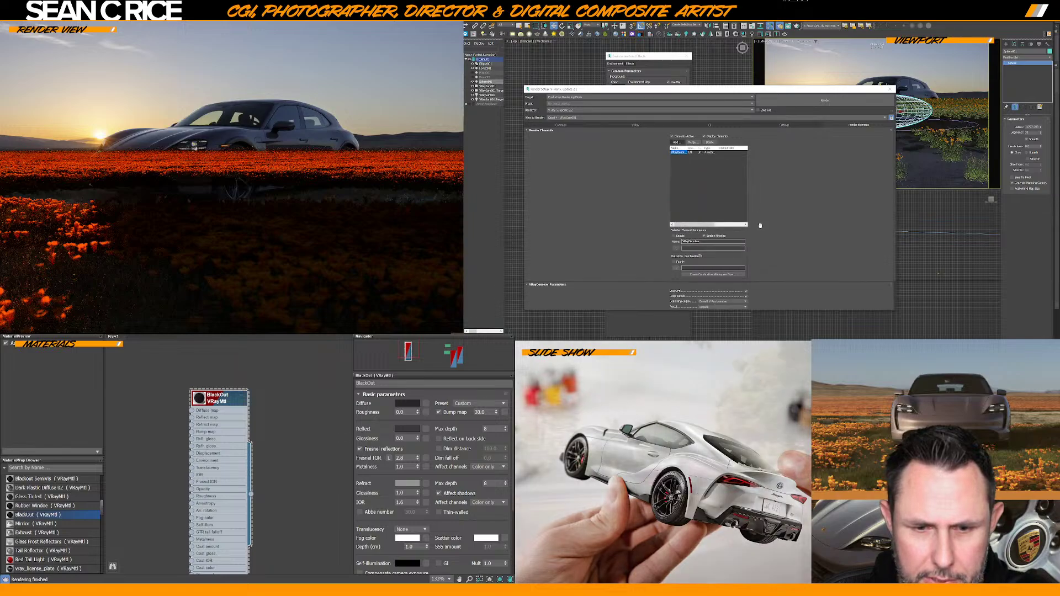
scroll(743, 265, "down", 2)
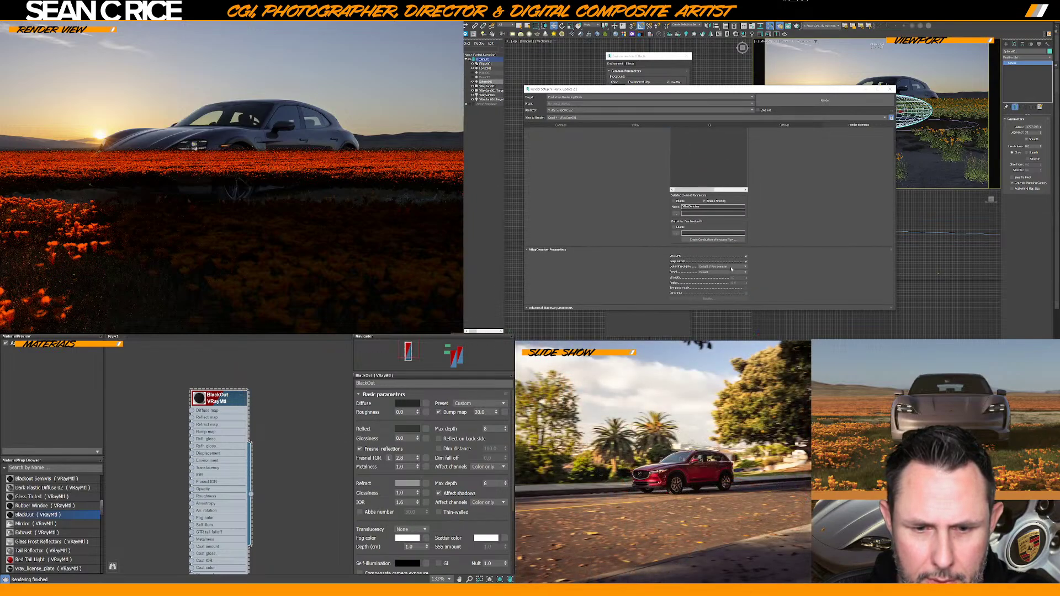
left_click(732, 269)
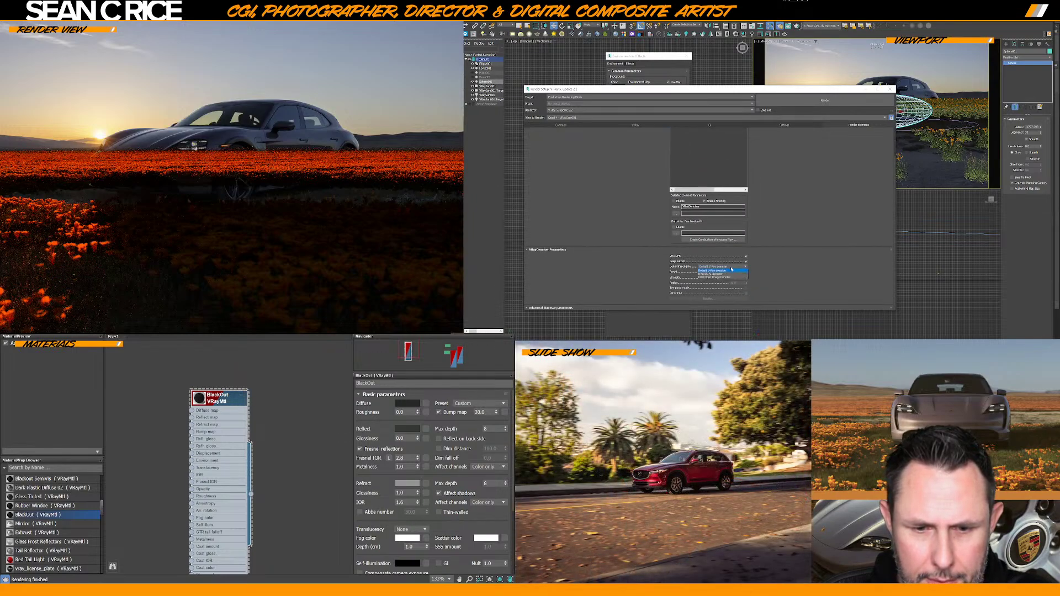
left_click(718, 278)
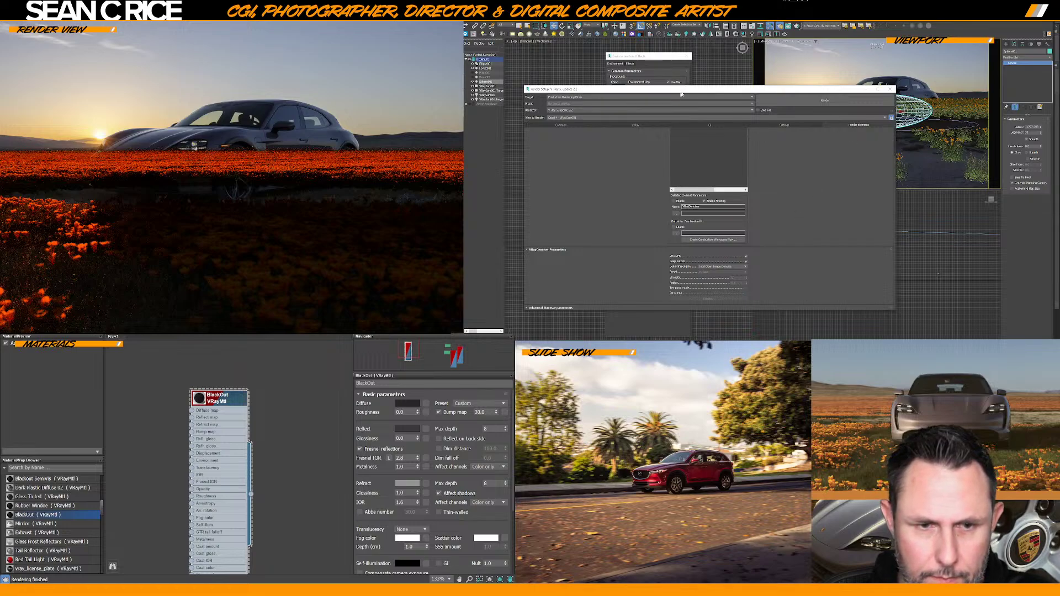
Try enabling separate render channels in the V-Ray frame buffer settings
left_click(625, 125)
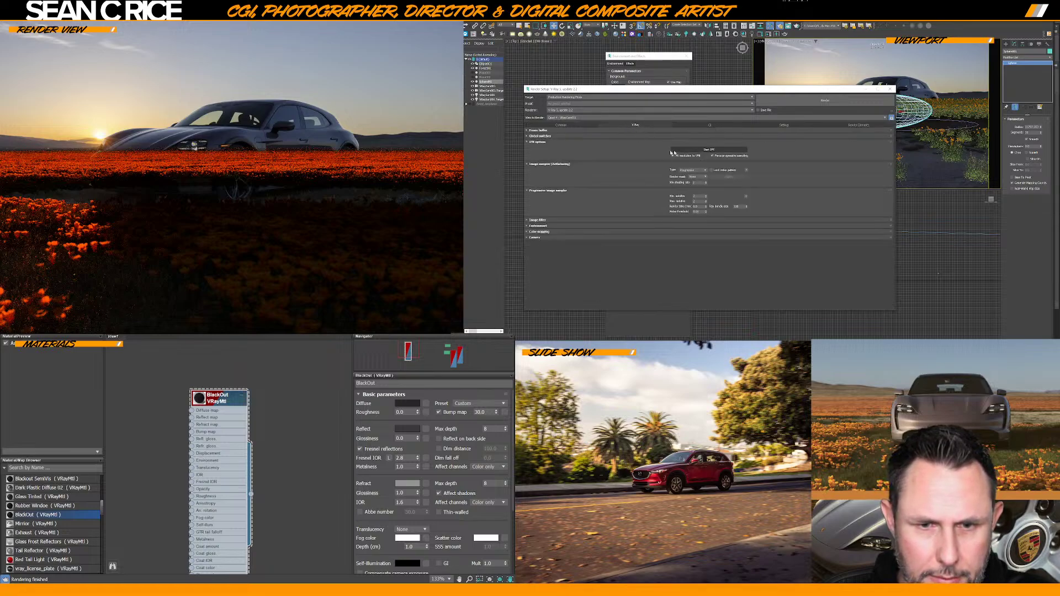
left_click(528, 130)
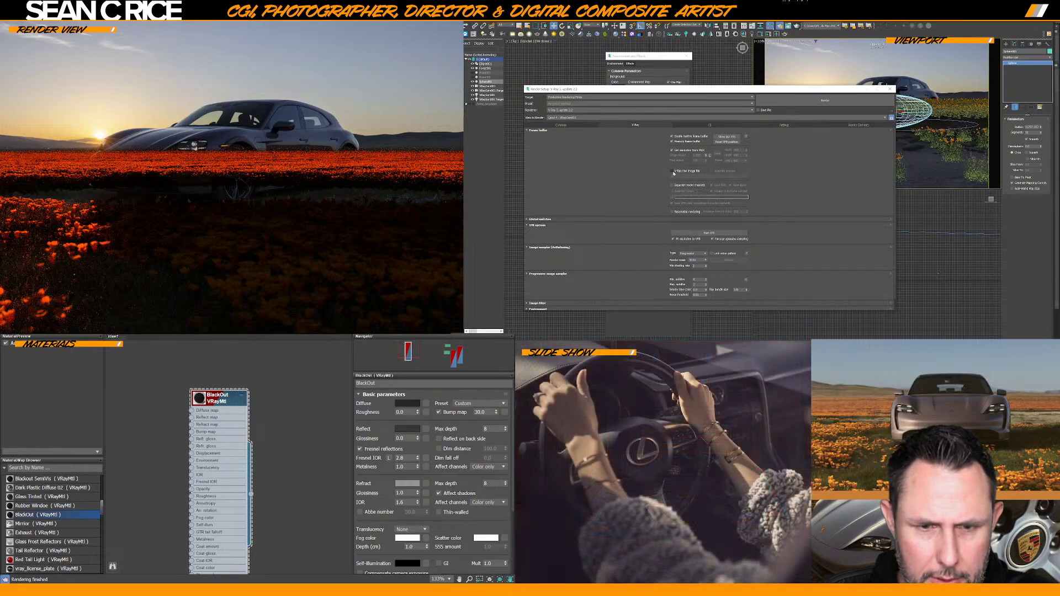
left_click(526, 220)
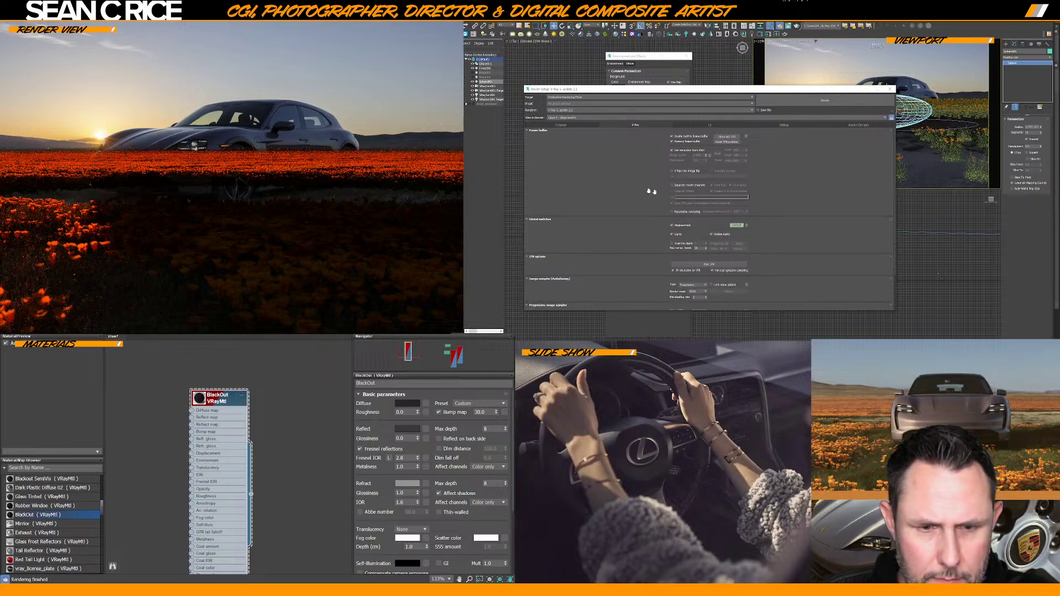
left_click(673, 186)
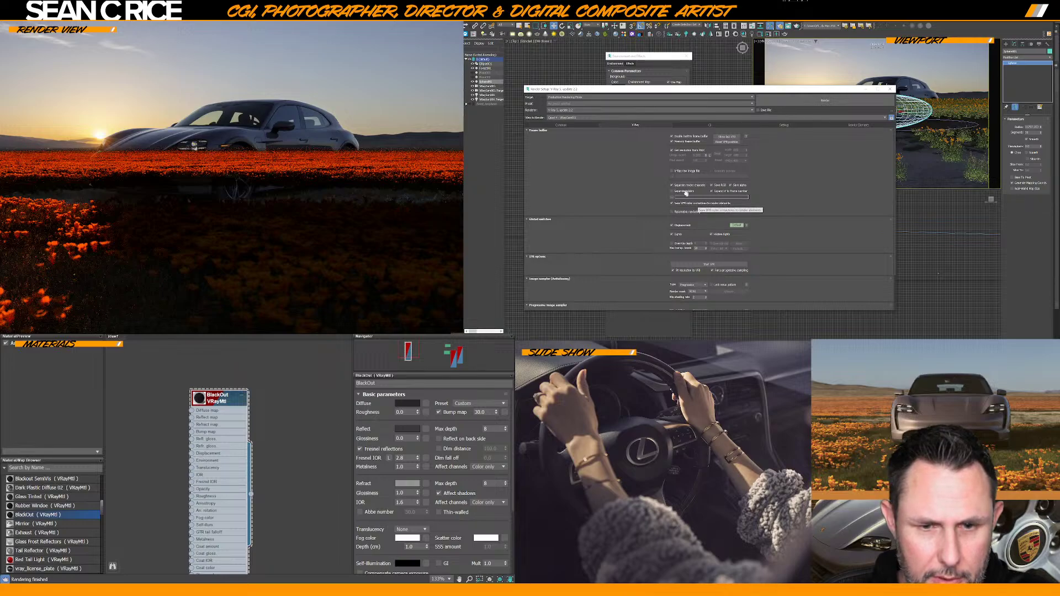
left_click(672, 186)
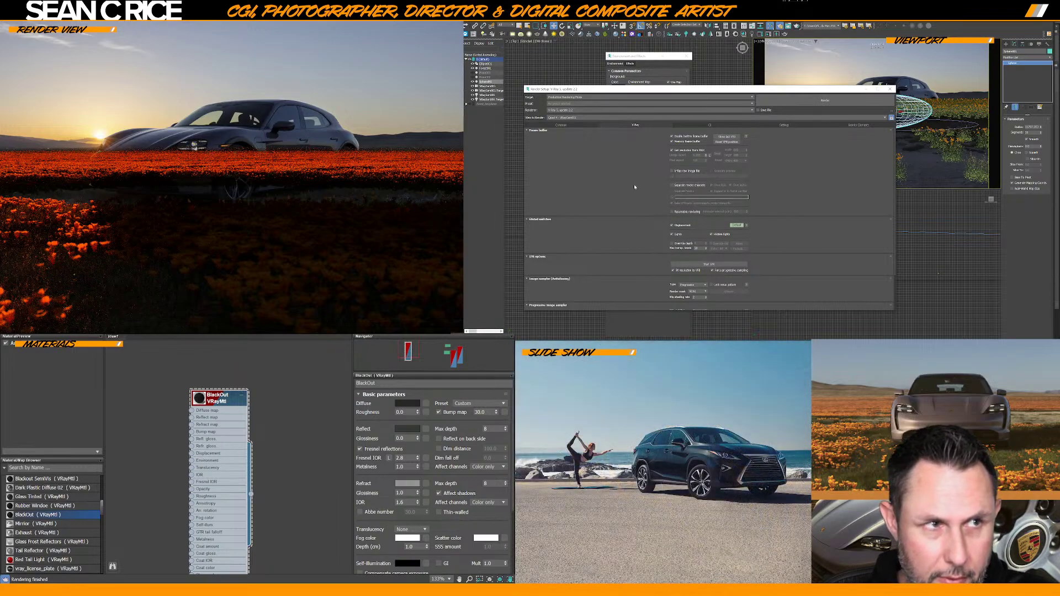
Switch the V-Ray image sampler type to Bucket and close the render setup
scroll(634, 187, "down", 2)
scroll(637, 187, "down", 1)
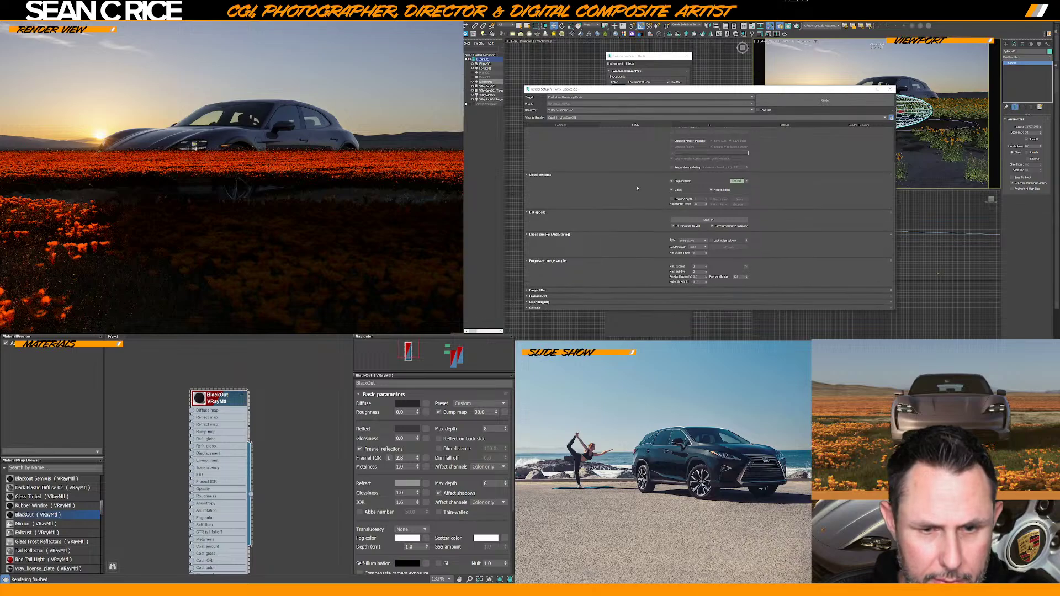
left_click(689, 241)
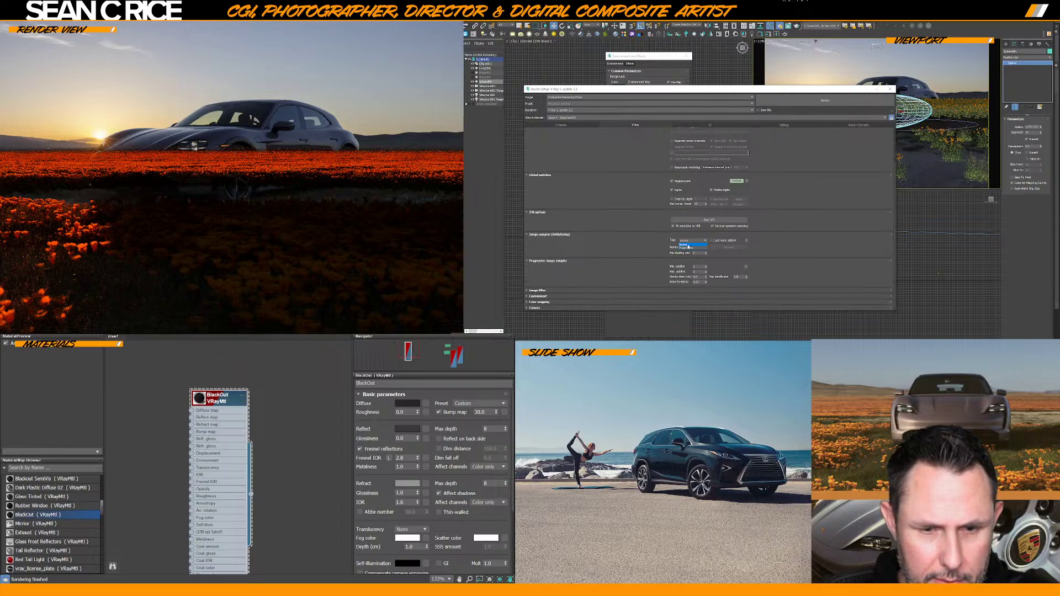
left_click(688, 245)
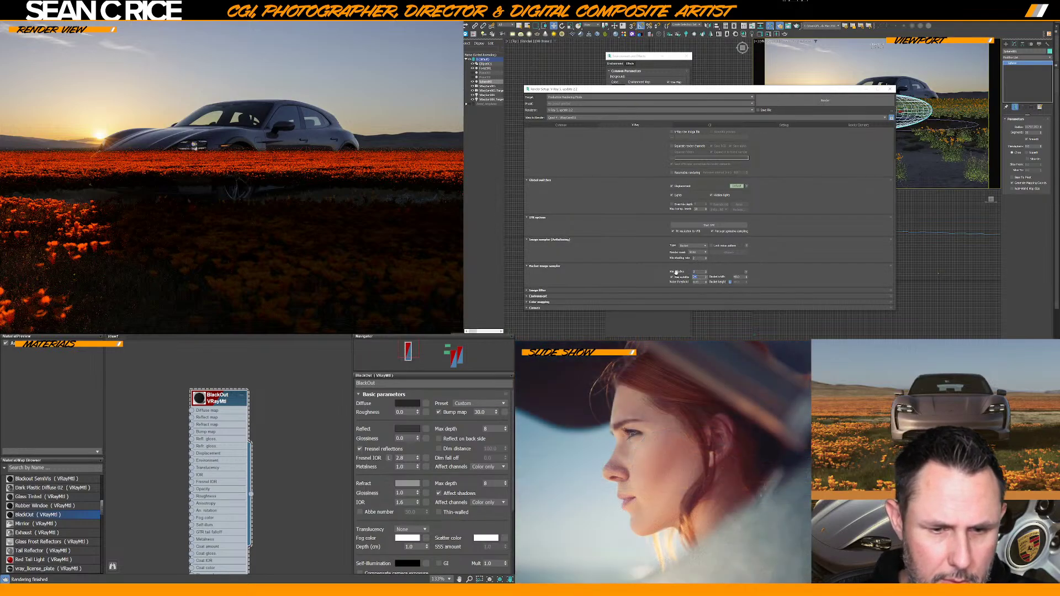
left_click(632, 257)
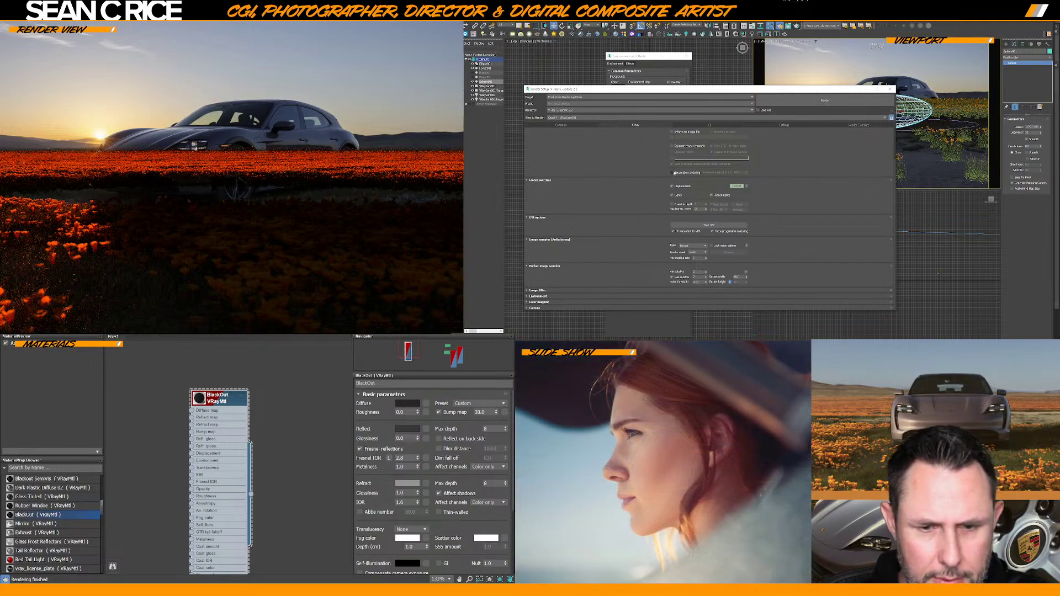
left_click(561, 126)
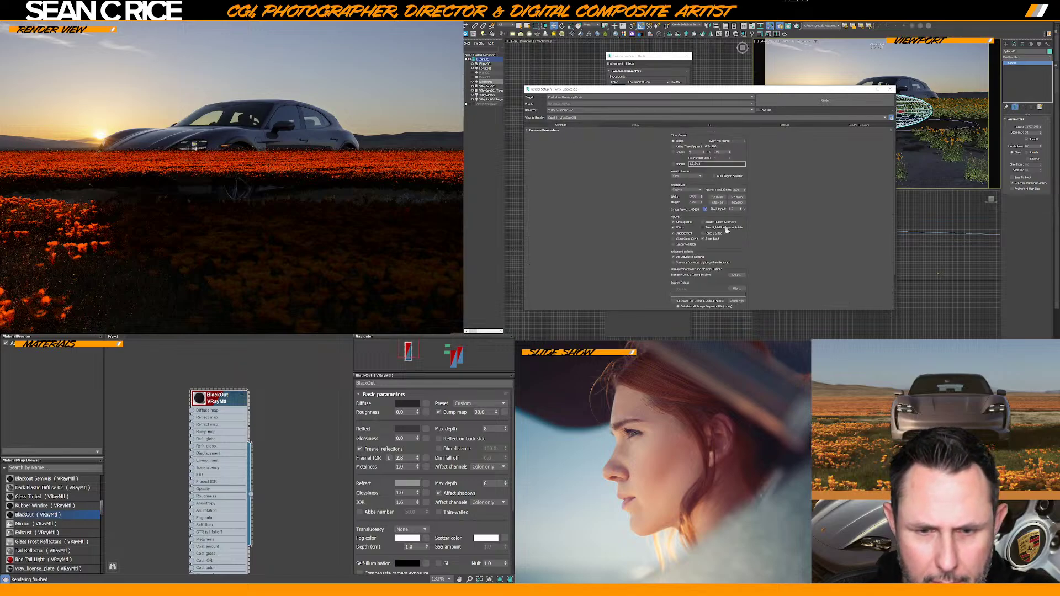
scroll(647, 227, "down", 1)
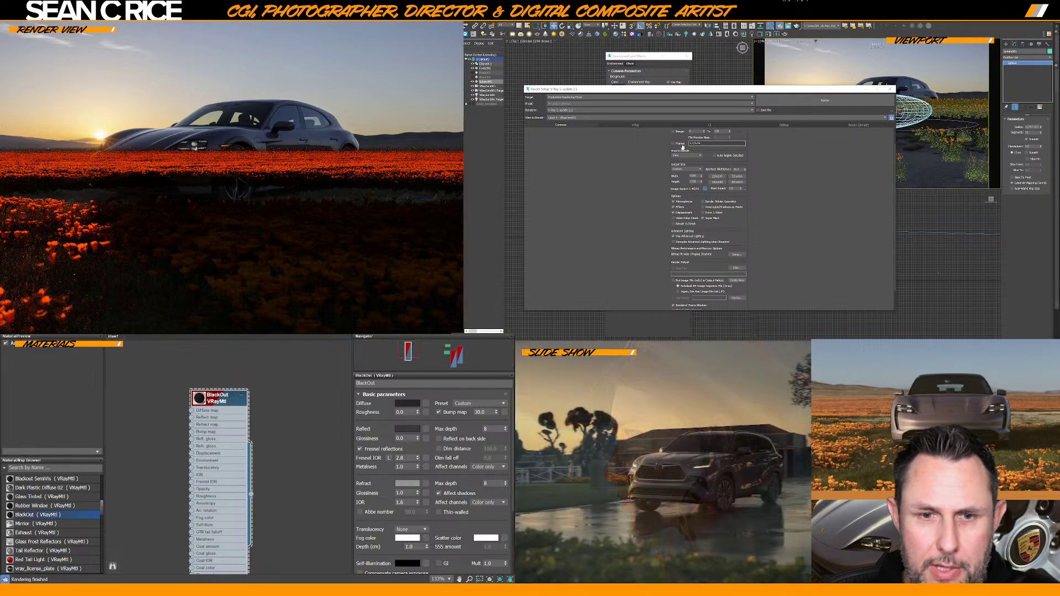
key("Escape")
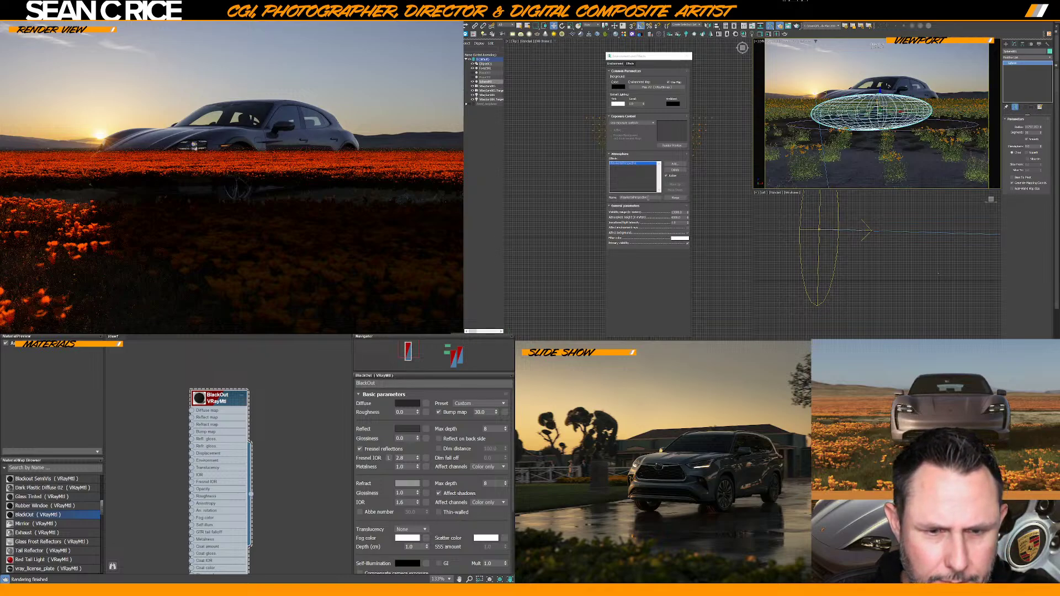
Adjust the aerial perspective's visibility range and move the Environment and Effects window clear of the top view
left_click(677, 212)
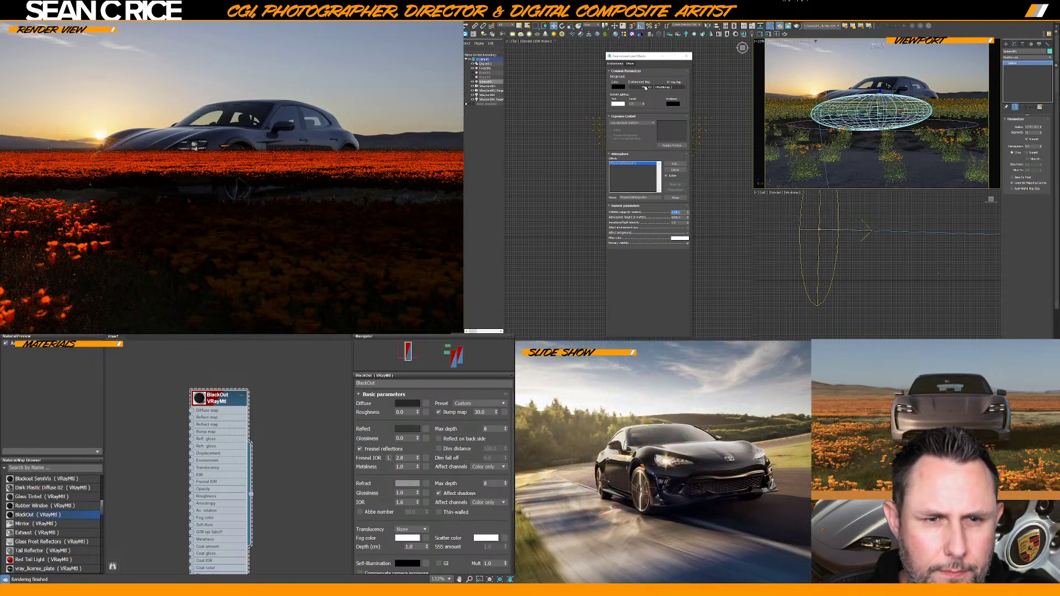
left_click_drag(641, 56, 398, 83)
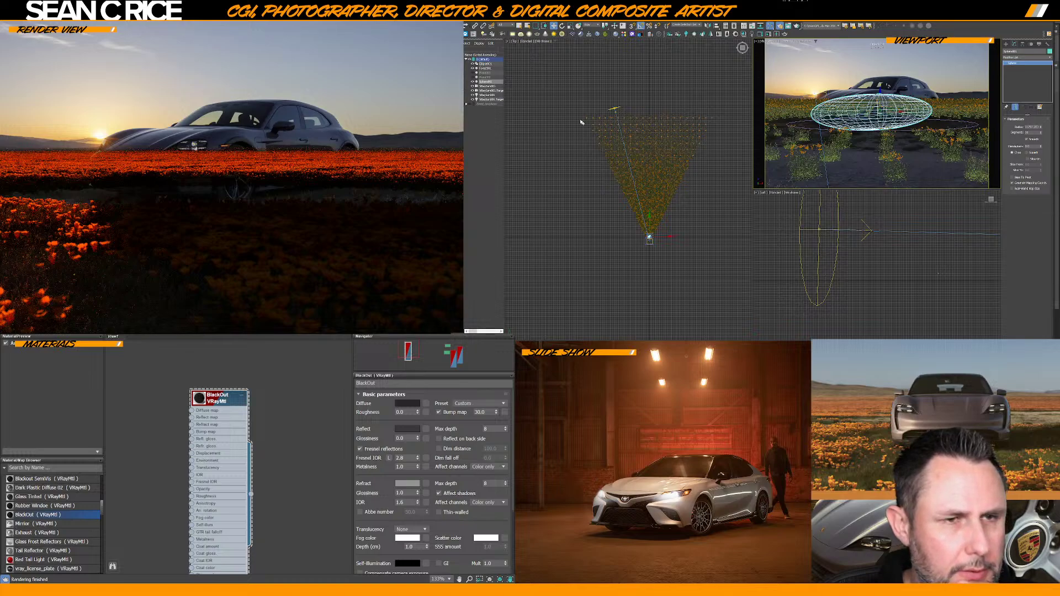
Create another VRaySun in the top view beyond the poppy field and accept the automatic VRaySky environment map
left_click(1038, 83)
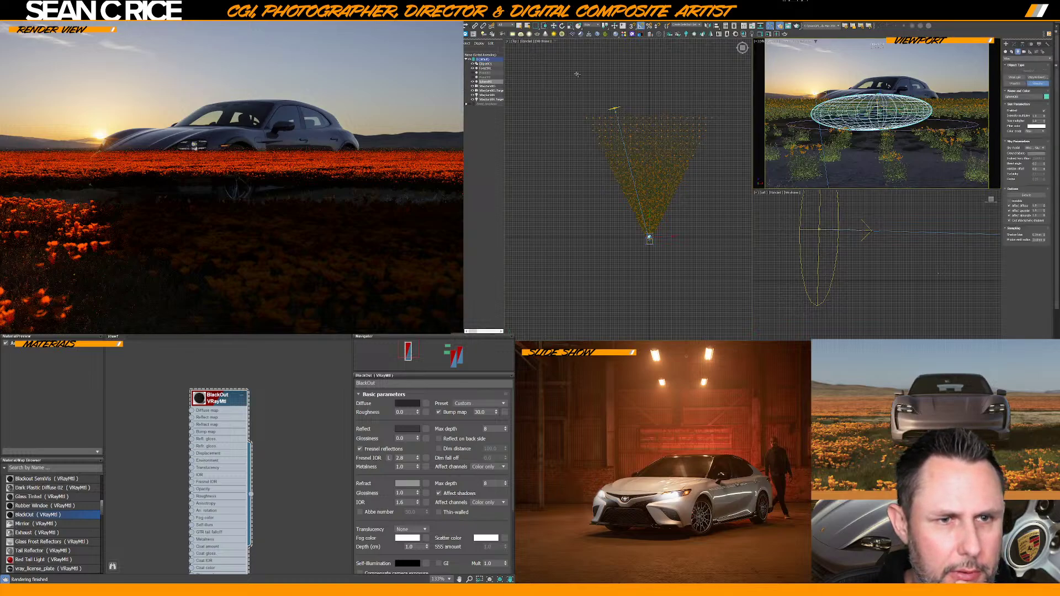
left_click_drag(564, 66, 592, 81)
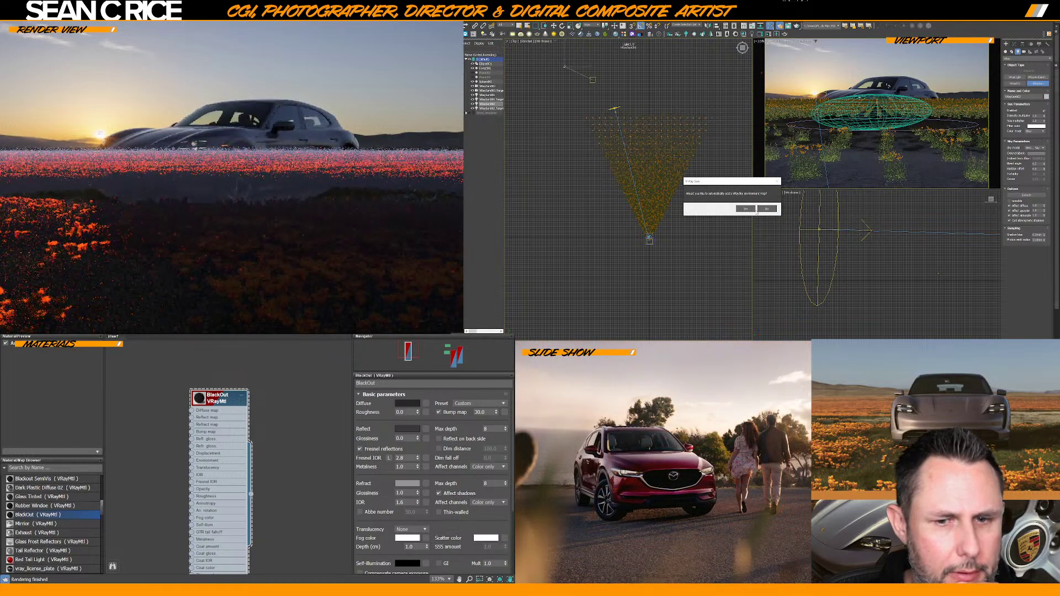
left_click(745, 208)
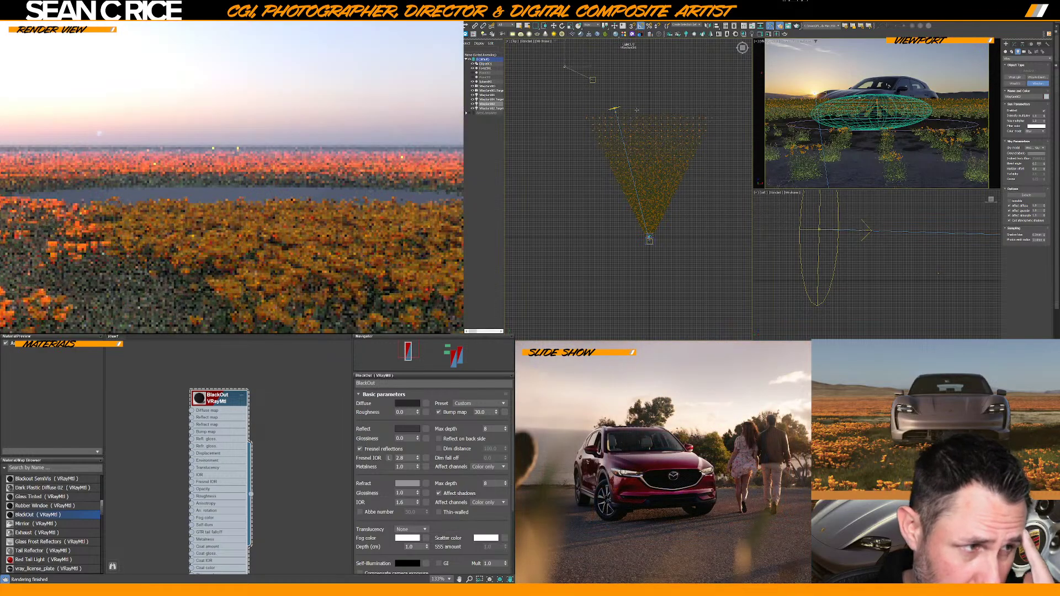
key("w")
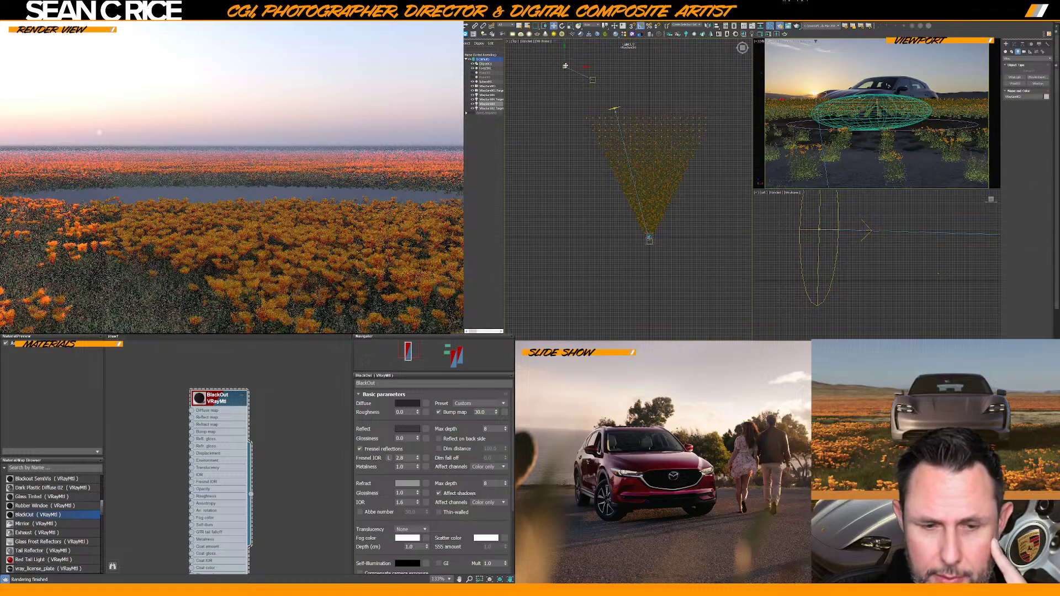
Delete the newly created VRaySun and connect the backplate VRayBitmap (Map #30) to the environment background
key("Delete")
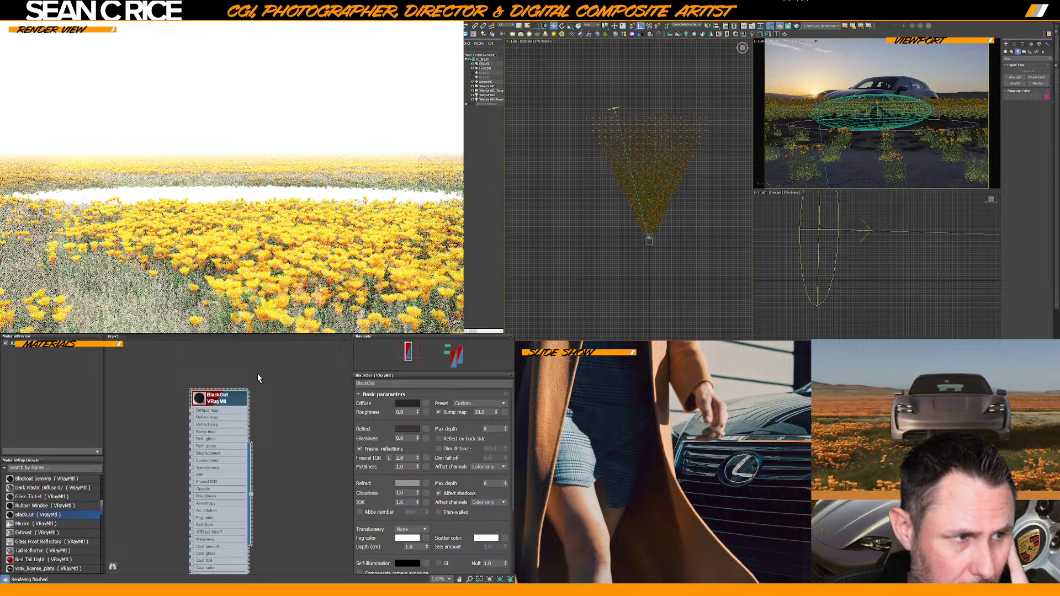
scroll(286, 408, "down", 10)
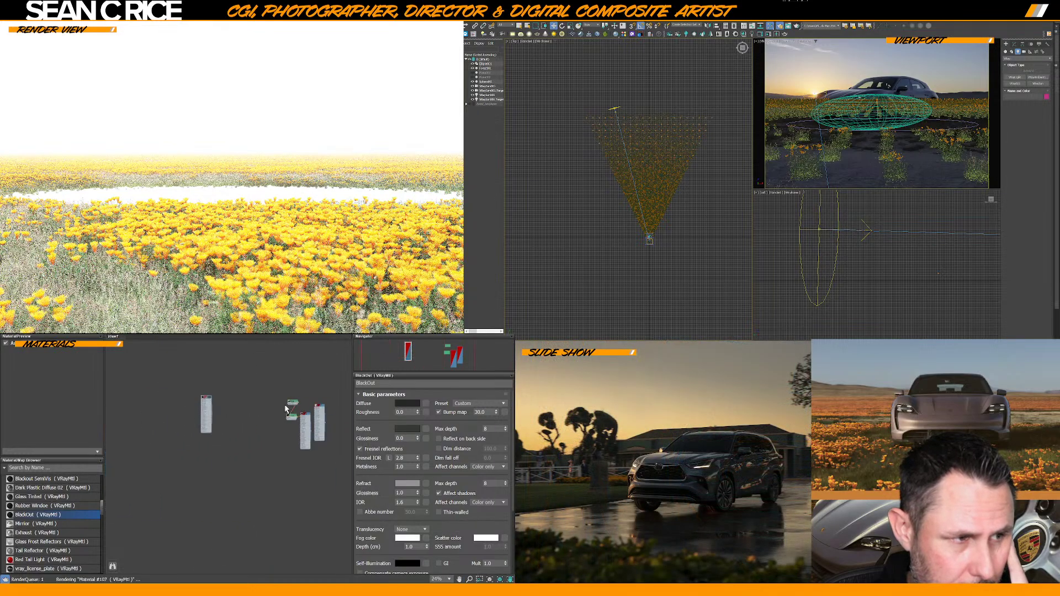
scroll(225, 393, "up", 8)
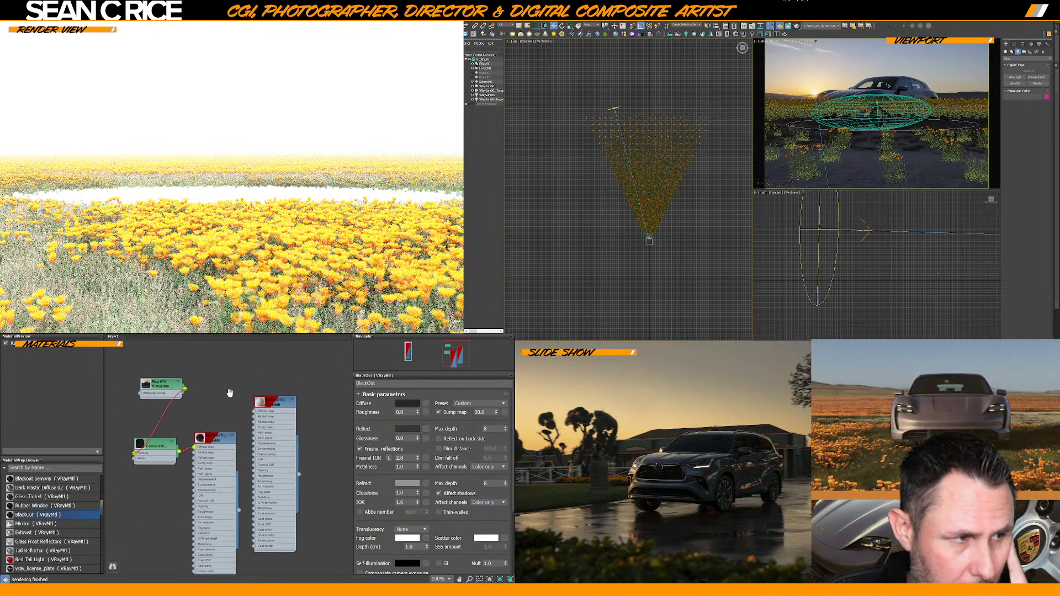
middle_click_drag(230, 393, 298, 396)
scroll(268, 399, "up", 1)
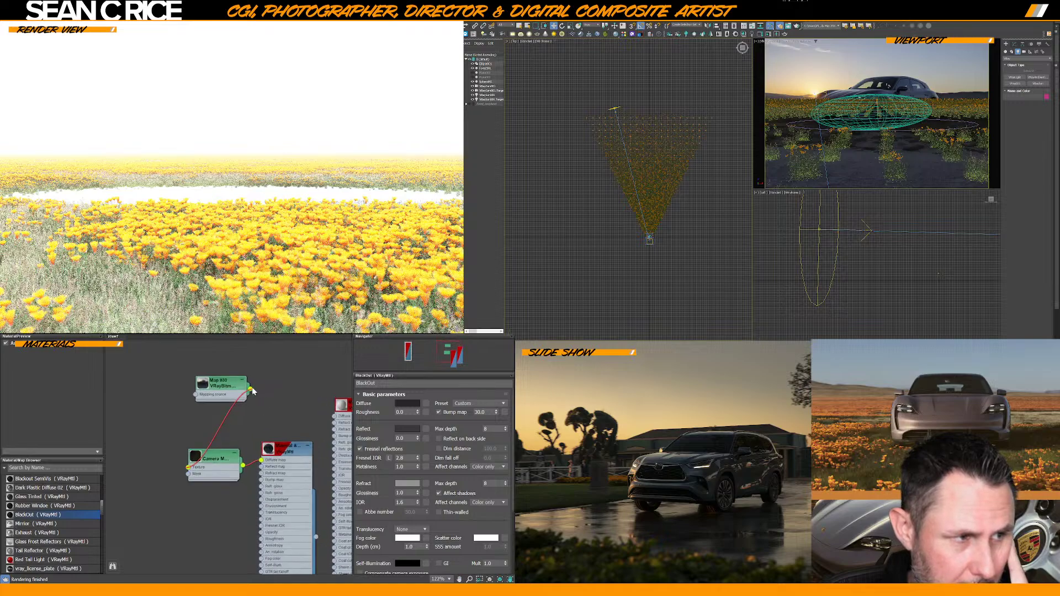
left_click_drag(251, 390, 300, 341)
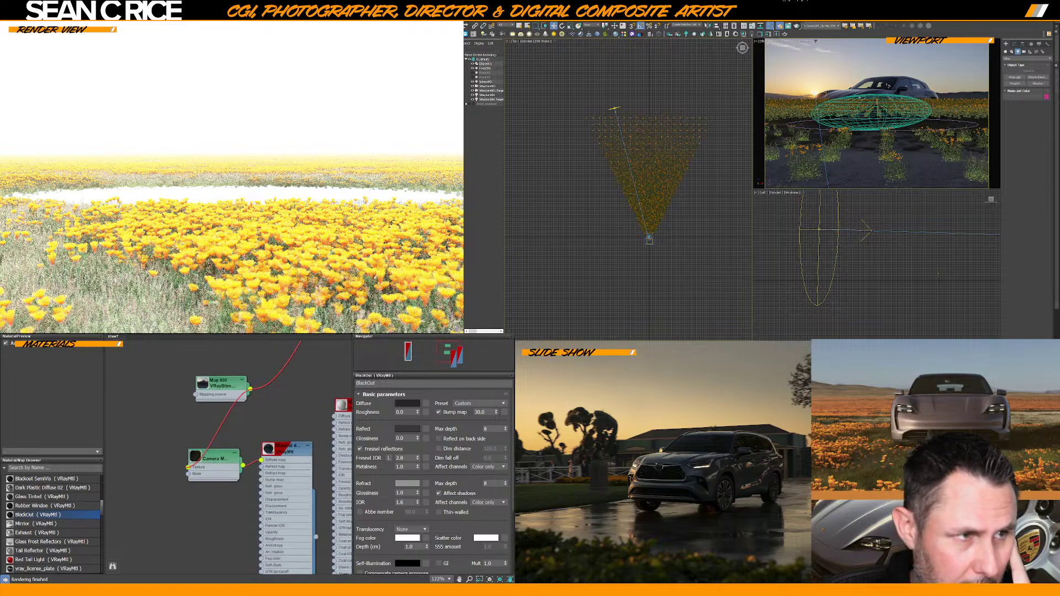
left_click(385, 417)
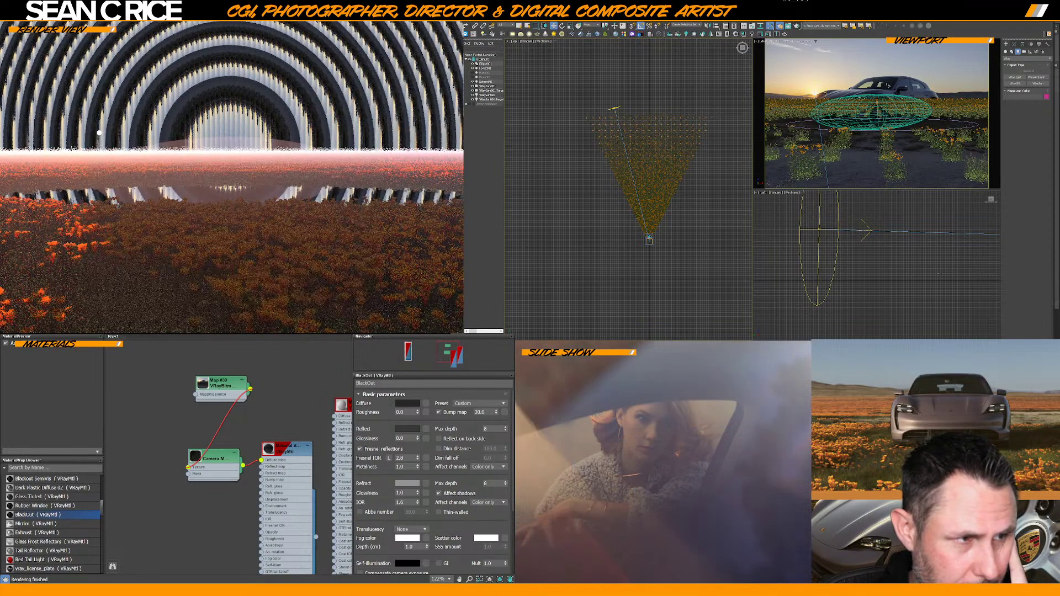
Set the coordinates of the backplate bitmap Map #30 to Environ with Screen mapping
double_click(210, 389)
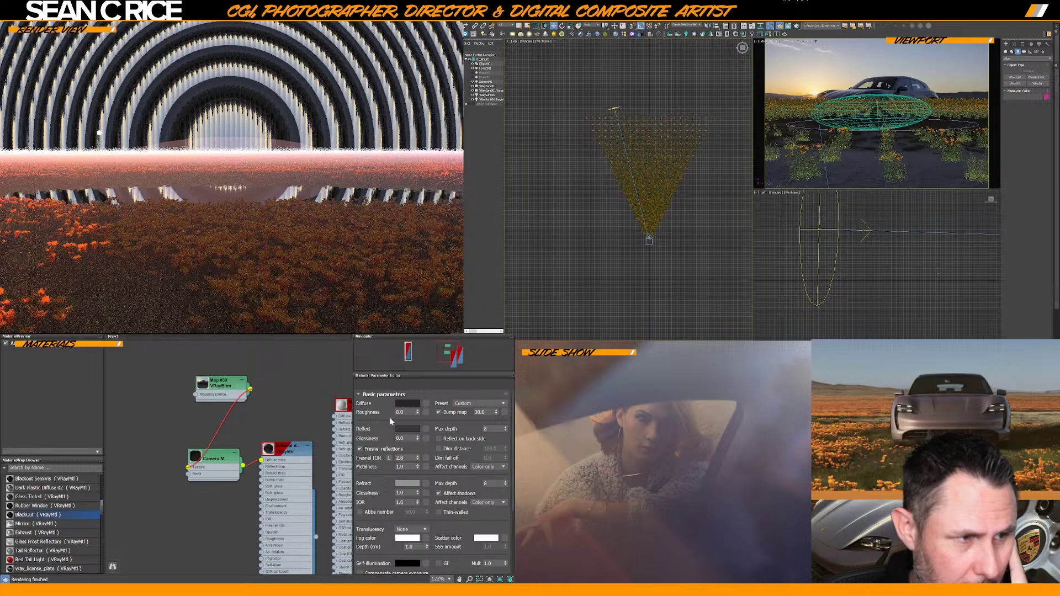
double_click(205, 385)
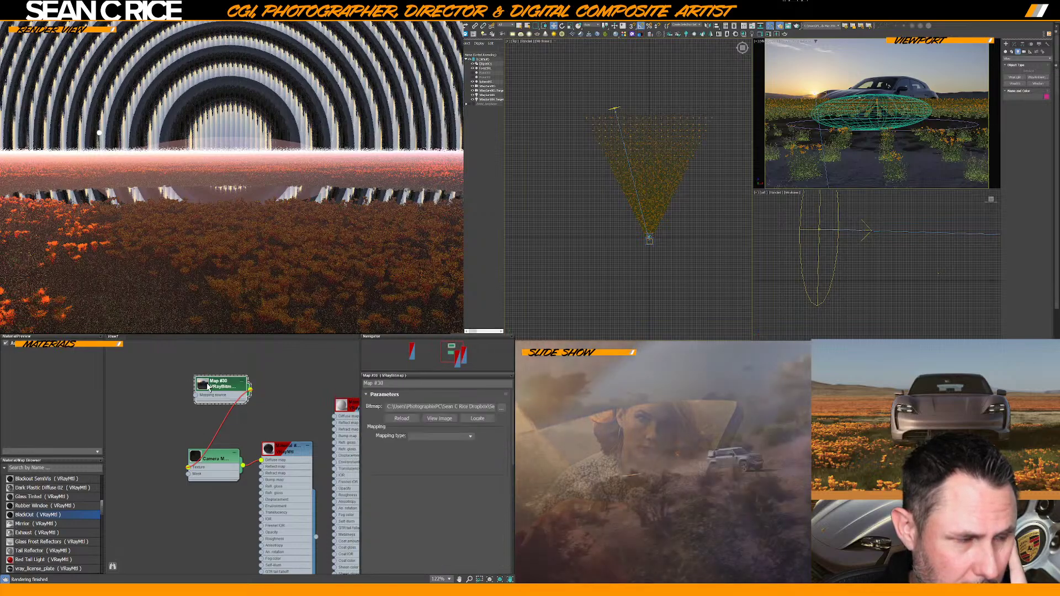
scroll(486, 439, "down", 4)
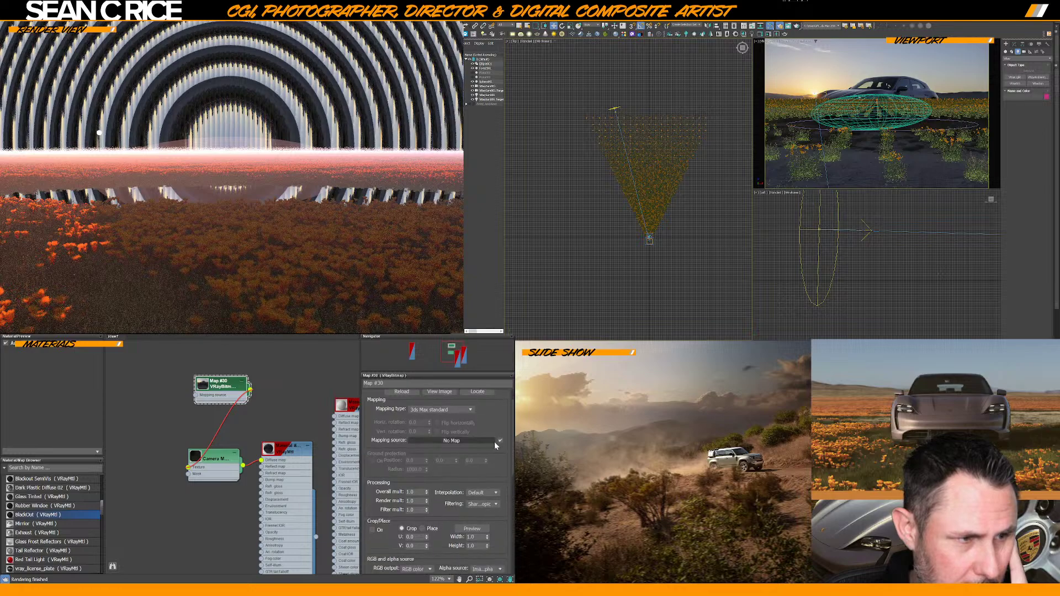
scroll(472, 535, "down", 5)
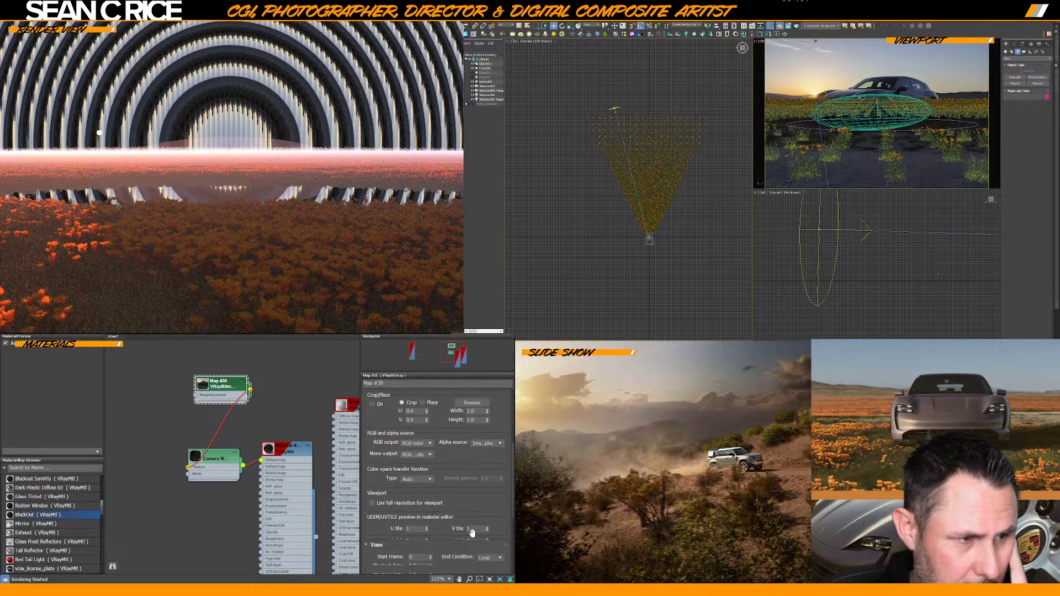
scroll(438, 547, "down", 4)
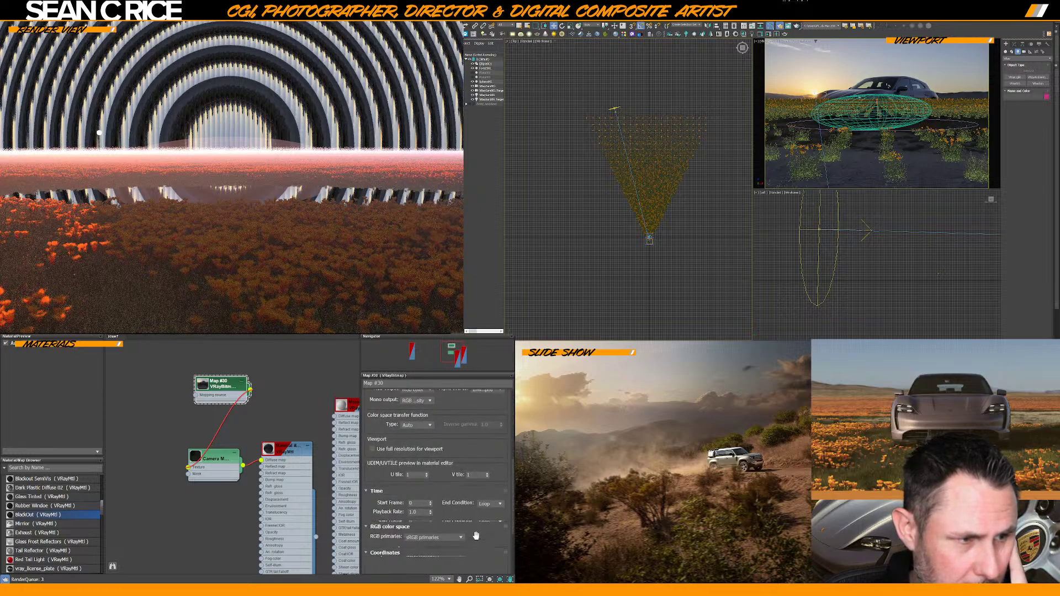
left_click(396, 520)
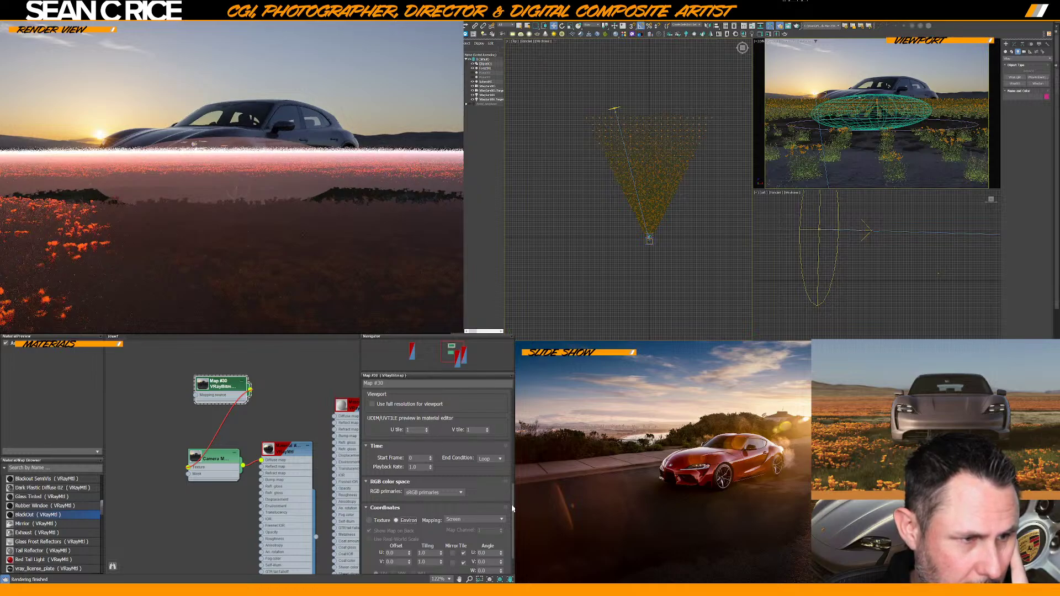
scroll(436, 483, "down", 1)
scroll(436, 469, "down", 3)
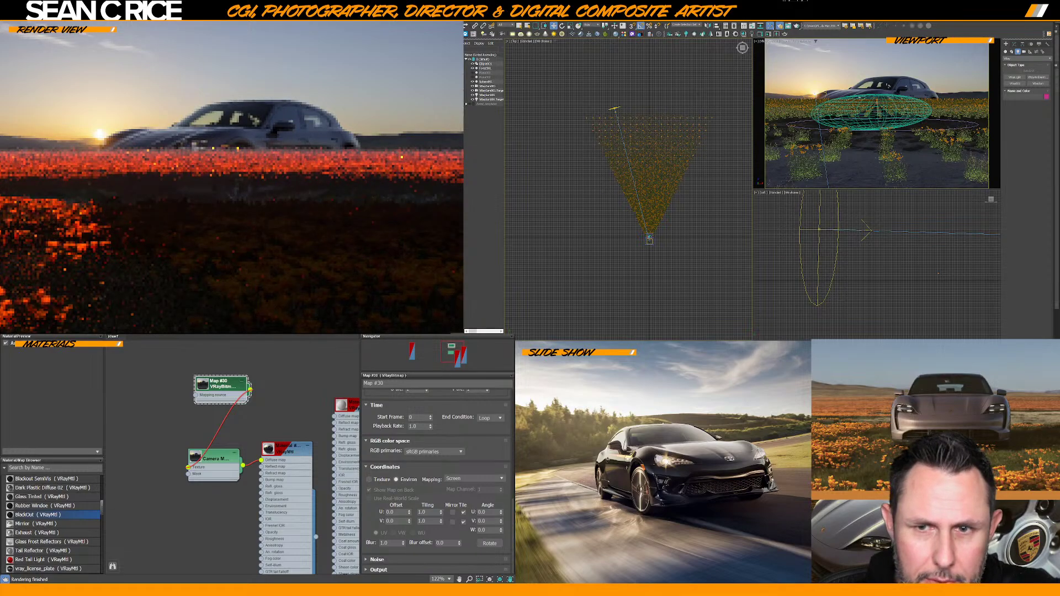
Temporarily hide the poppy scatter to check how the backplate car renders without it
left_click(473, 68)
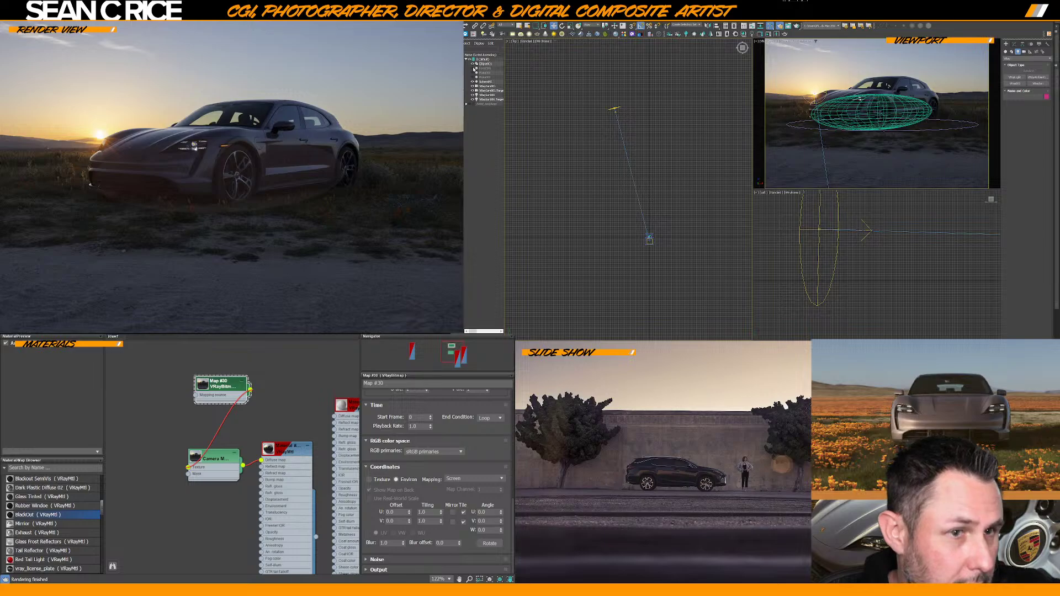
left_click(473, 68)
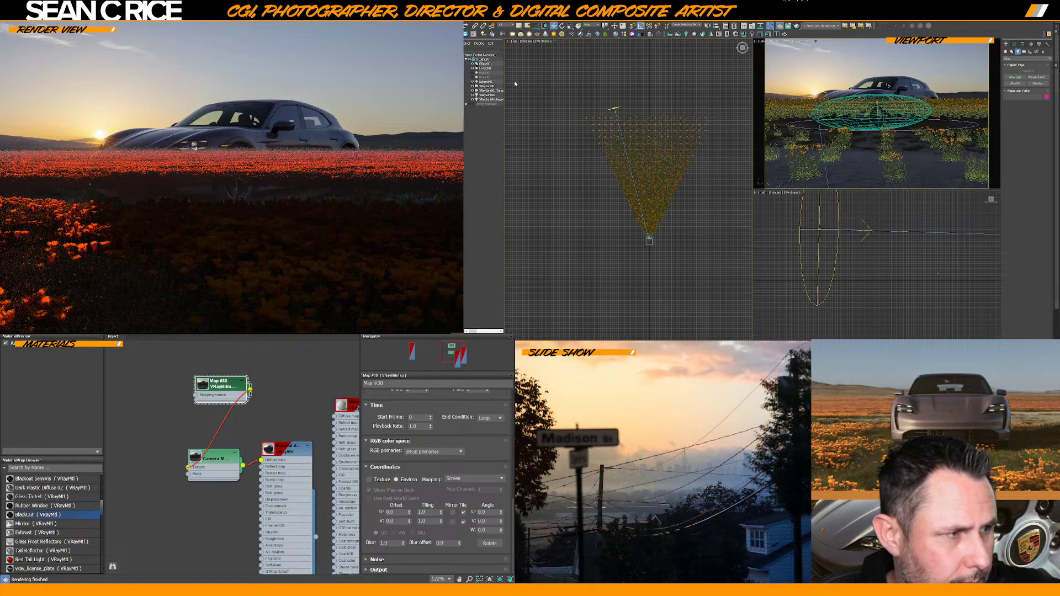
Nudge the car stand-in ellipsoid slightly in the top view and flatten its height in the side view
left_click(485, 81)
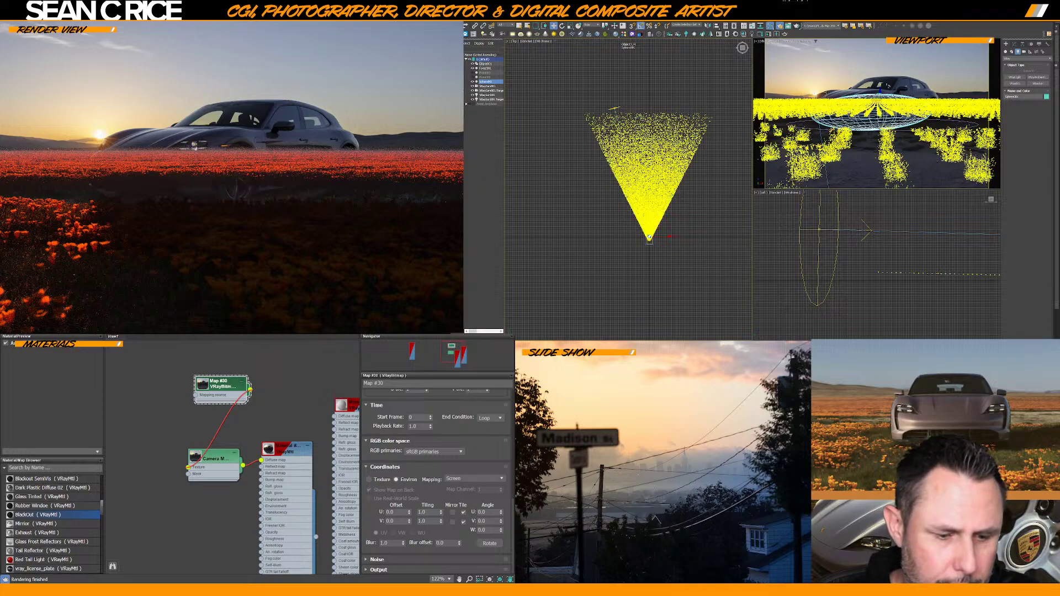
key("z")
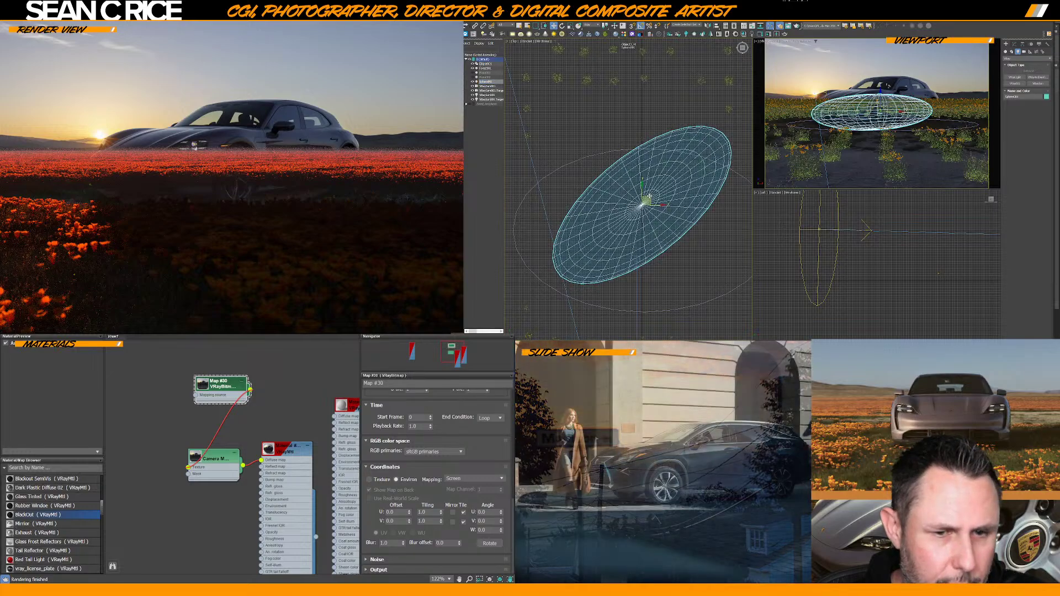
left_click_drag(649, 198, 652, 194)
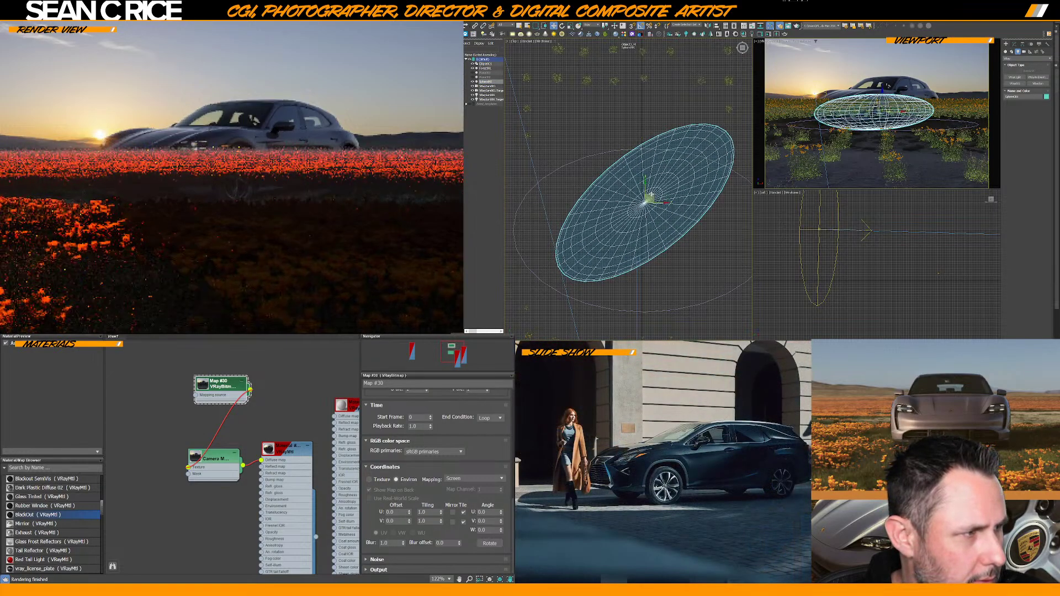
left_click_drag(650, 195, 648, 195)
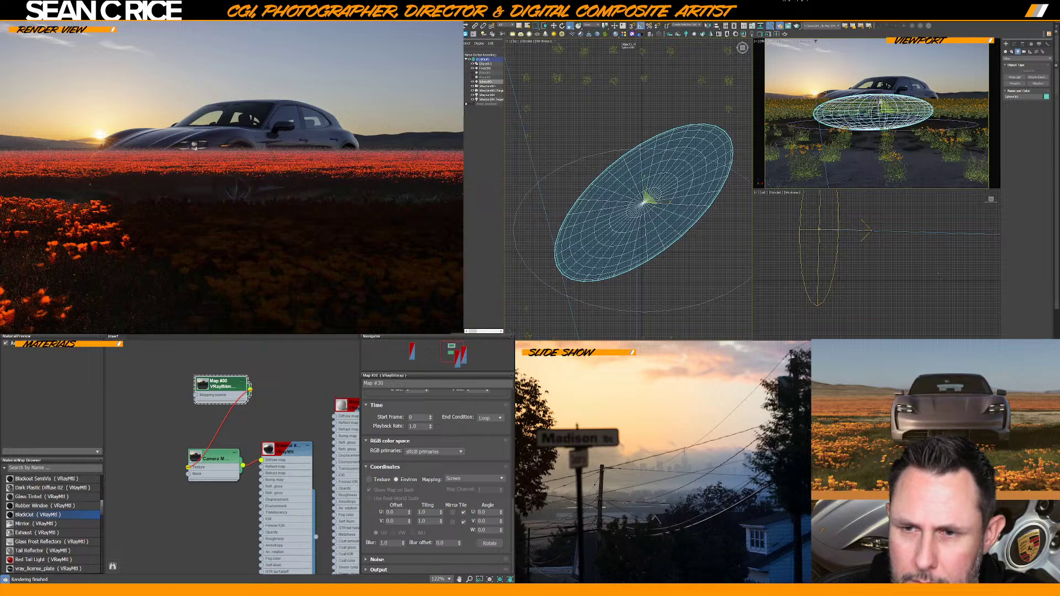
middle_click(833, 252)
key("z")
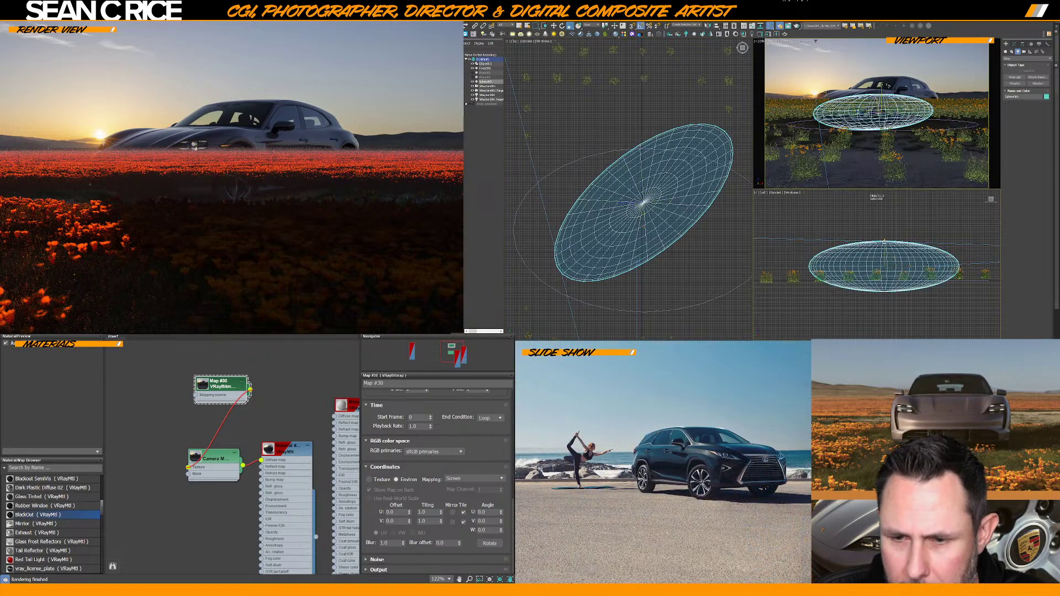
left_click_drag(884, 242, 883, 250)
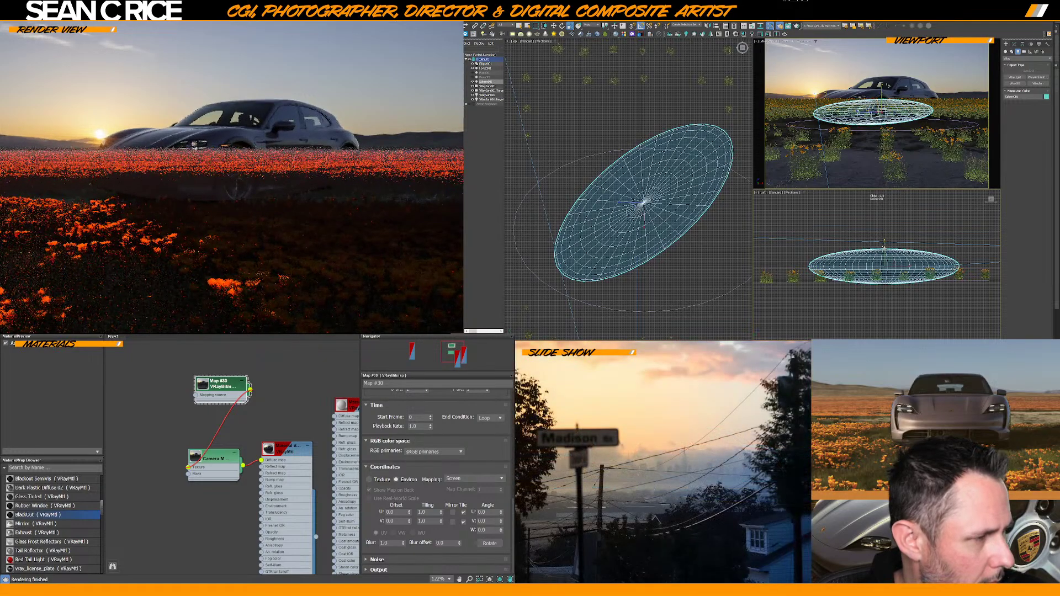
left_click_drag(883, 250, 884, 250)
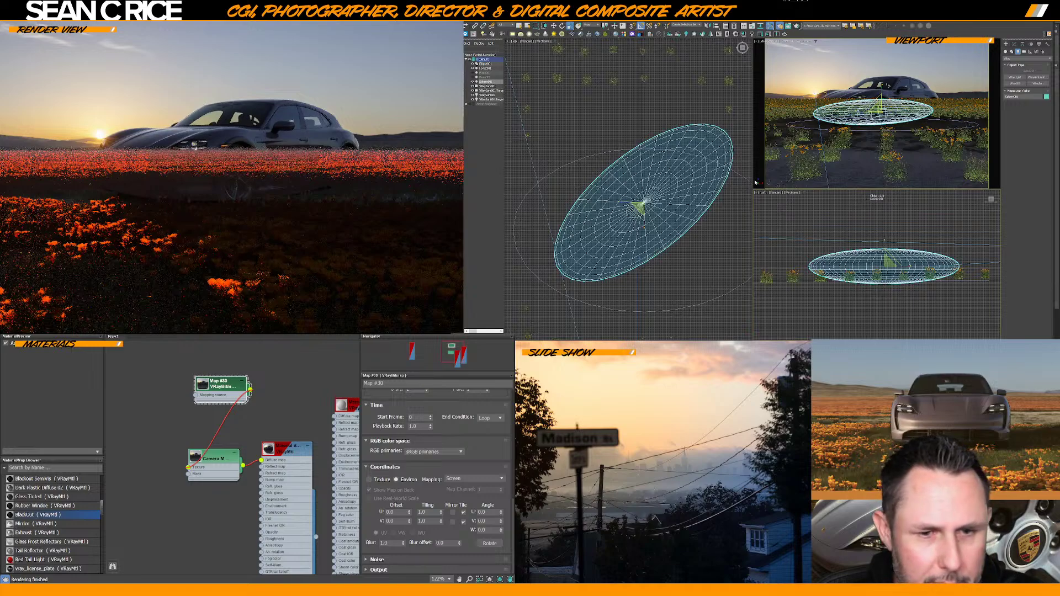
Enable Visible to Camera in the stand-in ellipsoid's object properties
left_click(685, 142)
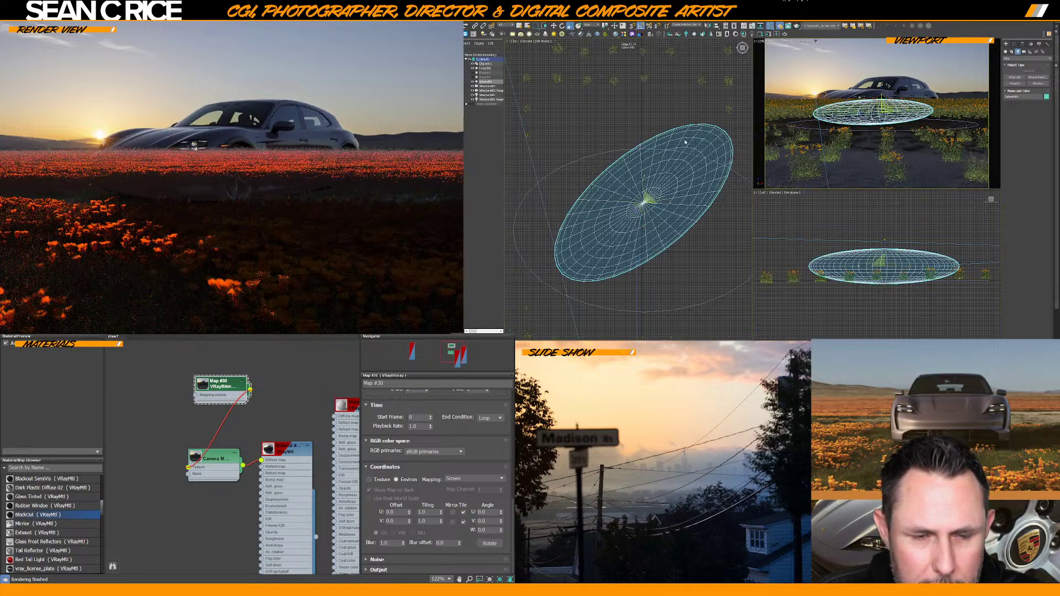
right_click(685, 142)
left_click(698, 178)
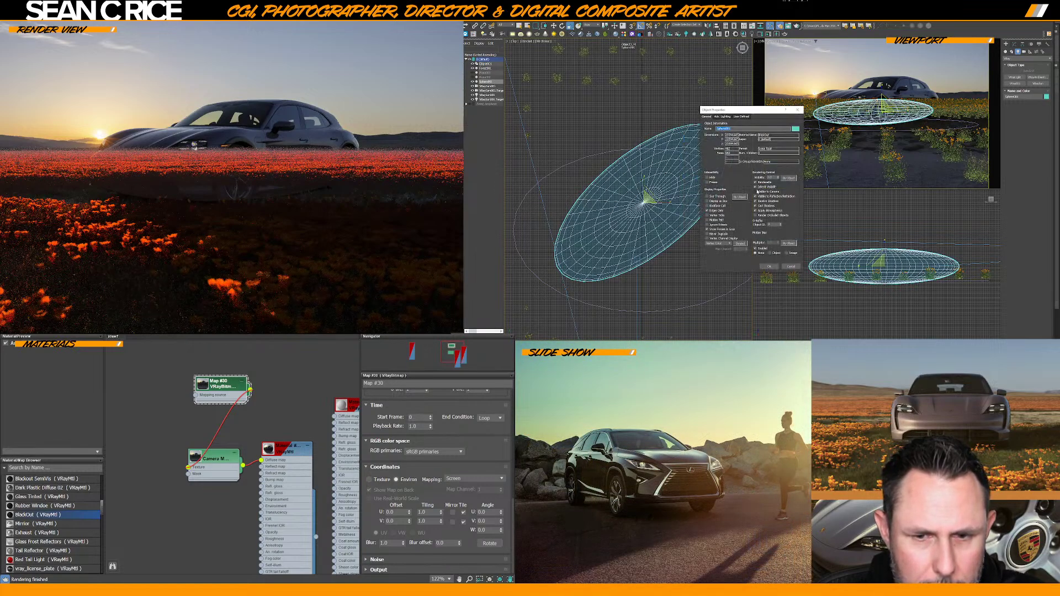
left_click(769, 266)
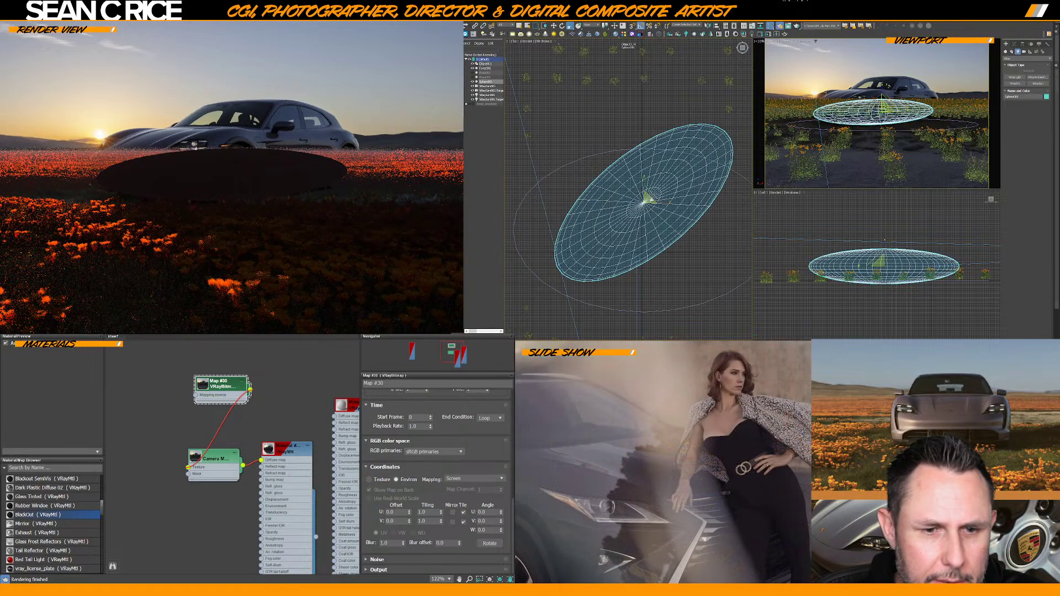
Scale up the stand-in ellipsoid and shift it farther from the camera to sit under the backplate car
left_click_drag(648, 192, 652, 175)
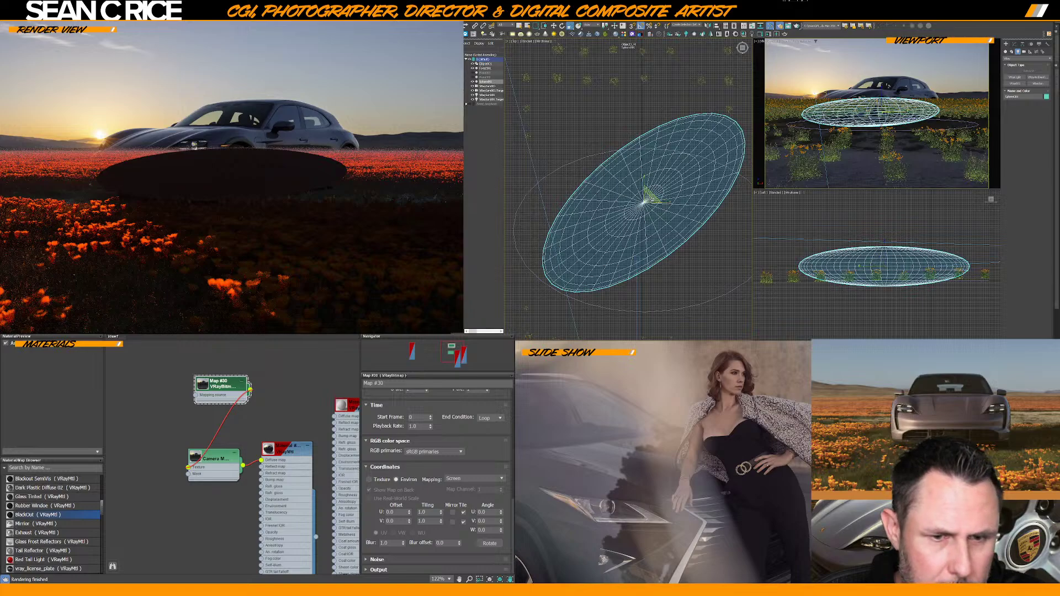
left_click_drag(649, 177, 644, 174)
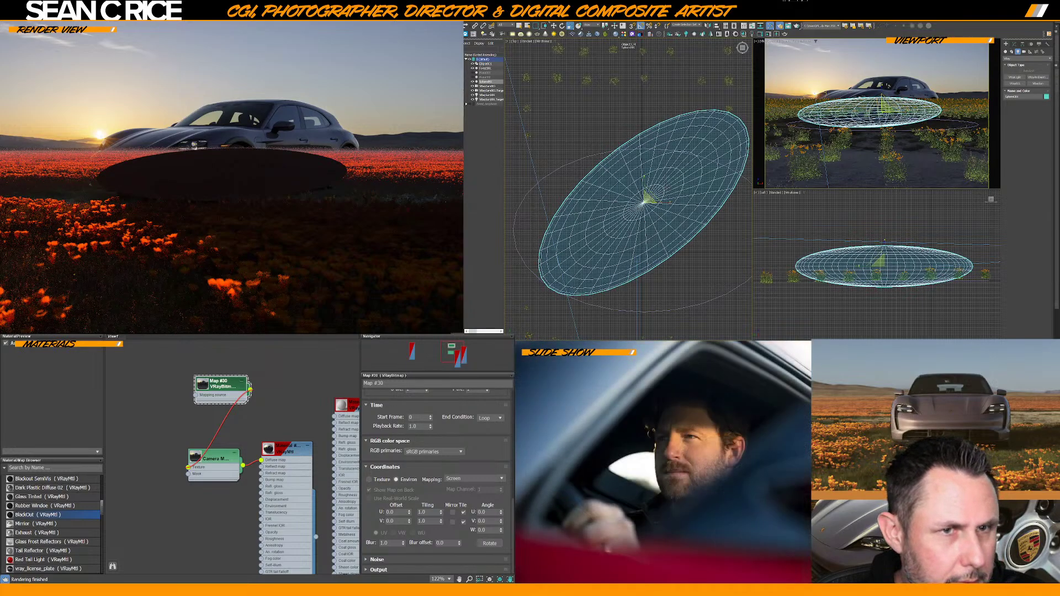
key("w")
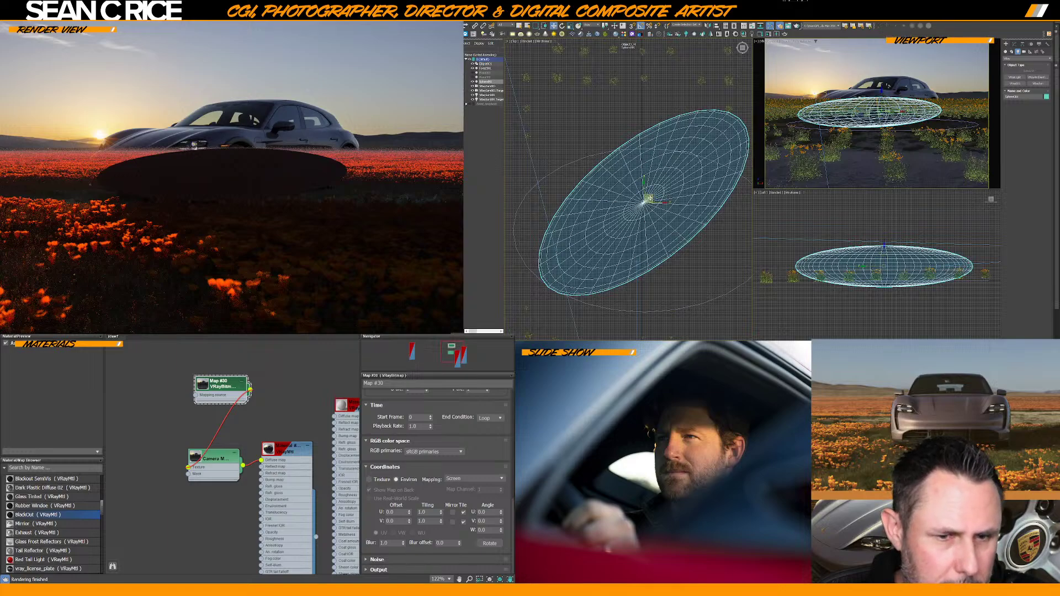
left_click_drag(650, 198, 654, 186)
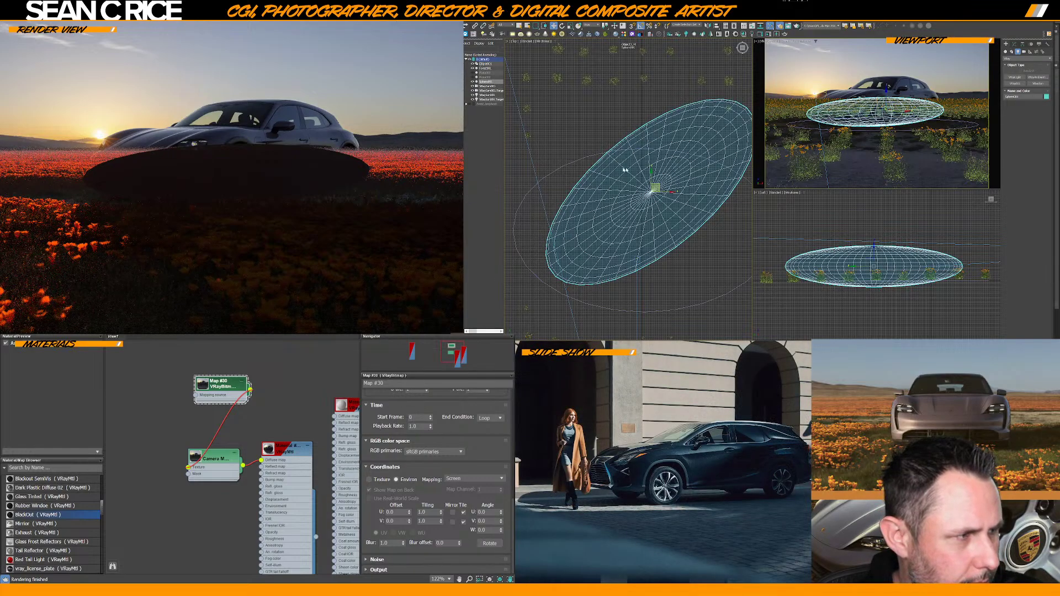
left_click_drag(659, 185, 661, 182)
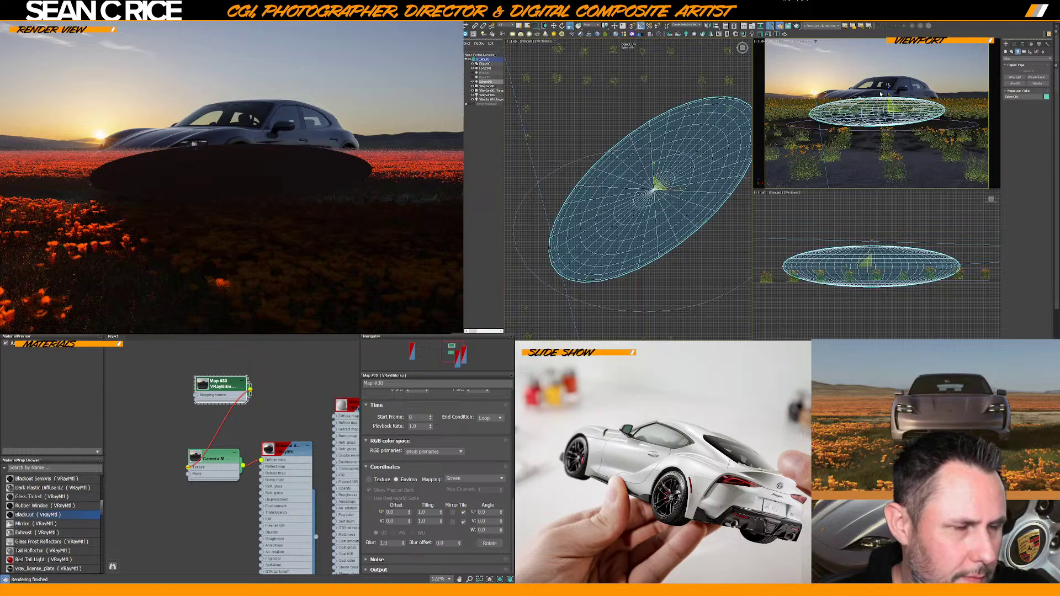
Reselect the stand-in ellipsoid and disable Visible to Camera in its object properties
left_click(486, 95)
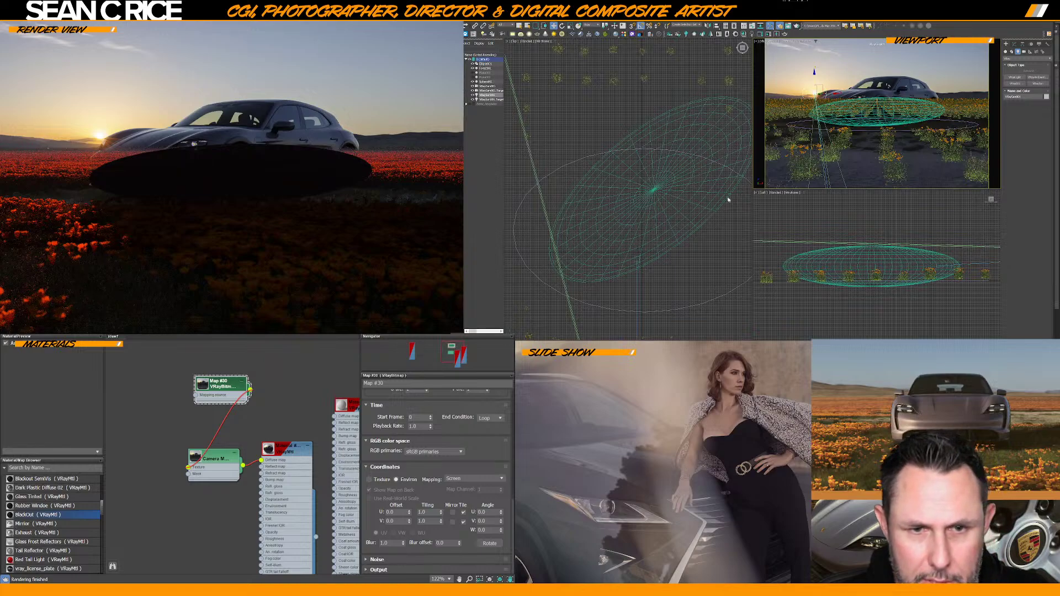
left_click(694, 141)
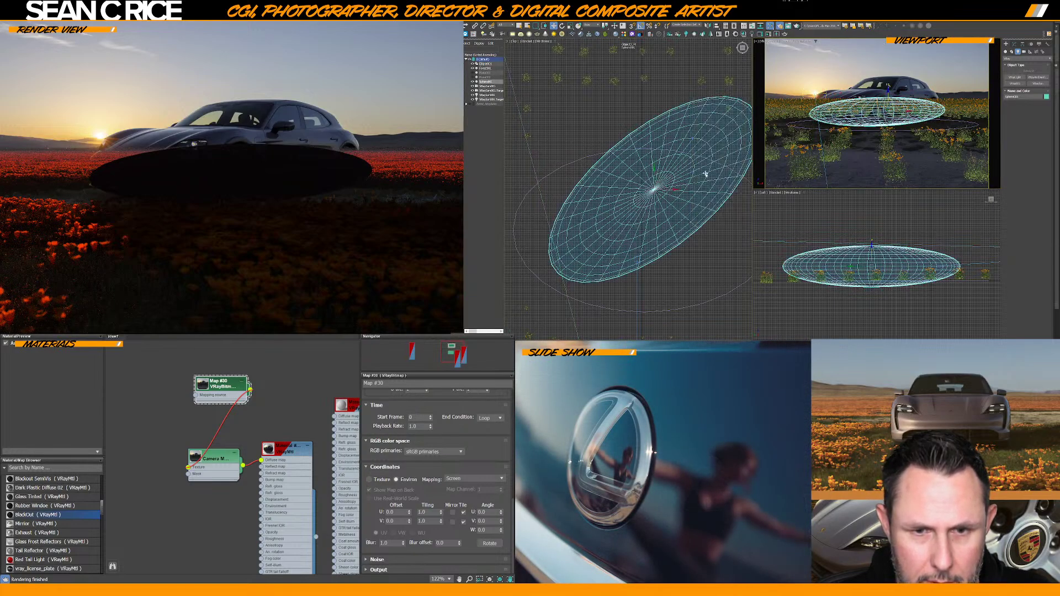
right_click(714, 173)
left_click(713, 172)
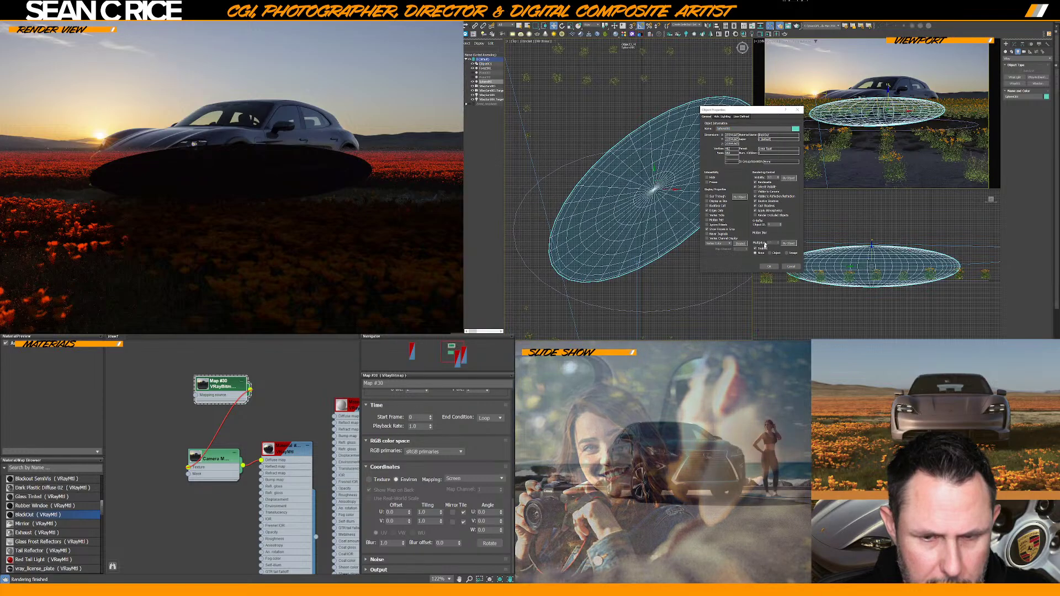
left_click(769, 266)
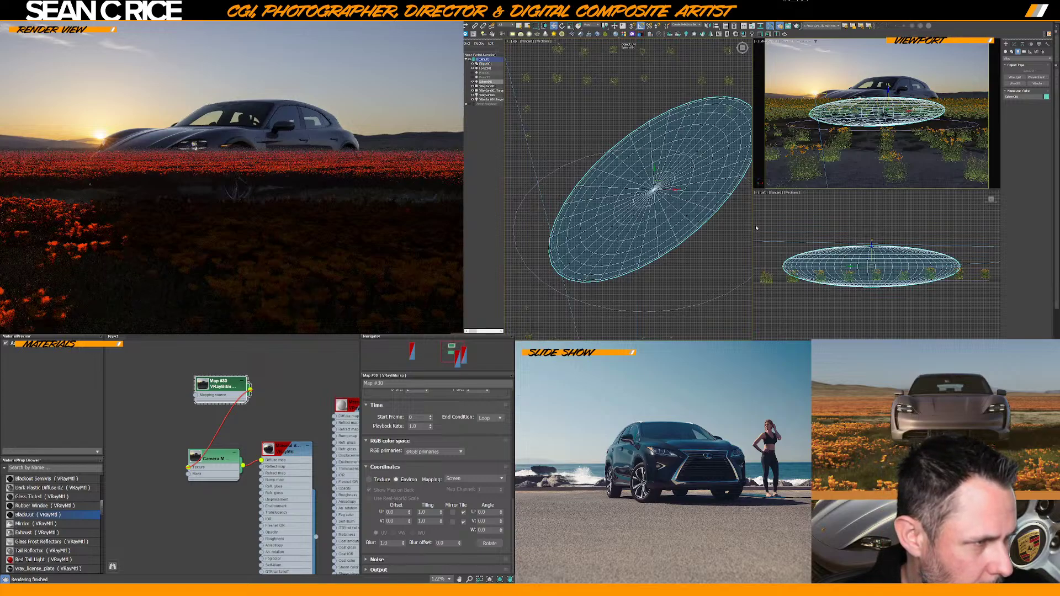
scroll(662, 184, "down", 5)
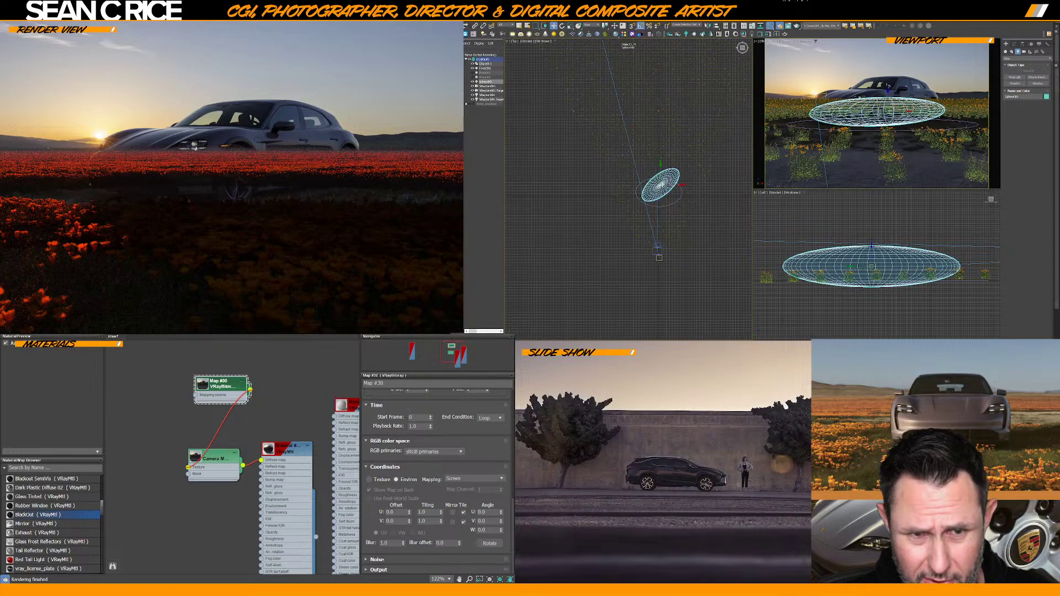
Unhide the scattered ground plane, then try stretching it lengthwise and shifting it slightly in the top view
scroll(661, 184, "down", 4)
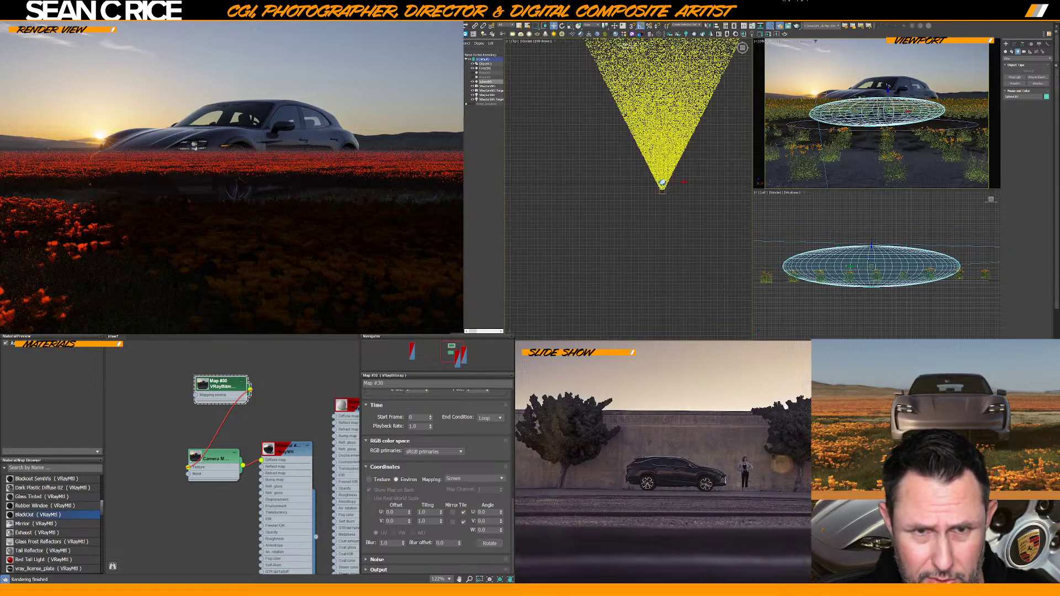
scroll(554, 245, "down", 3)
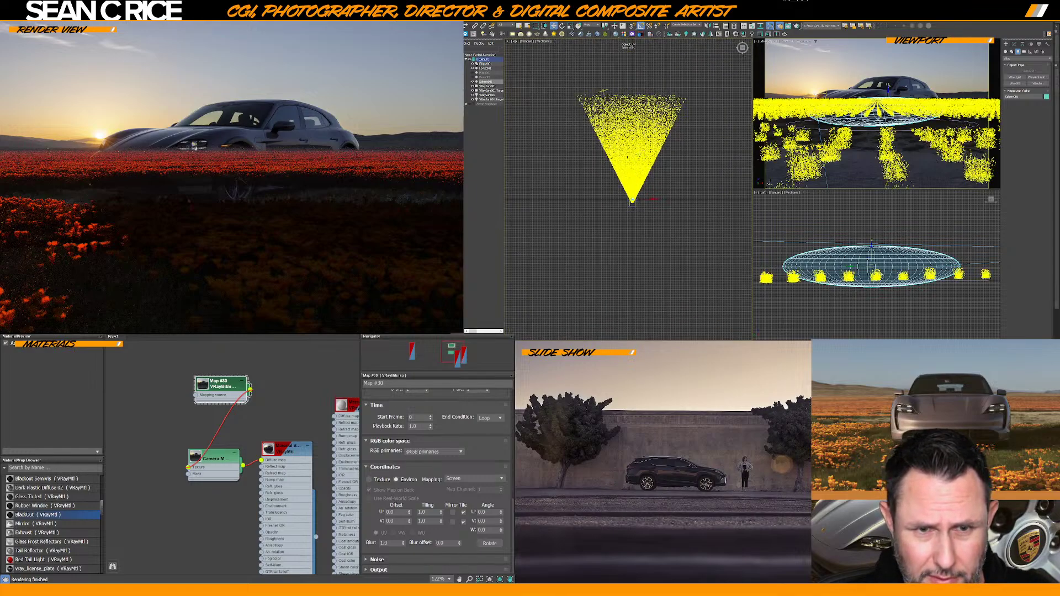
left_click(564, 96)
left_click(473, 73)
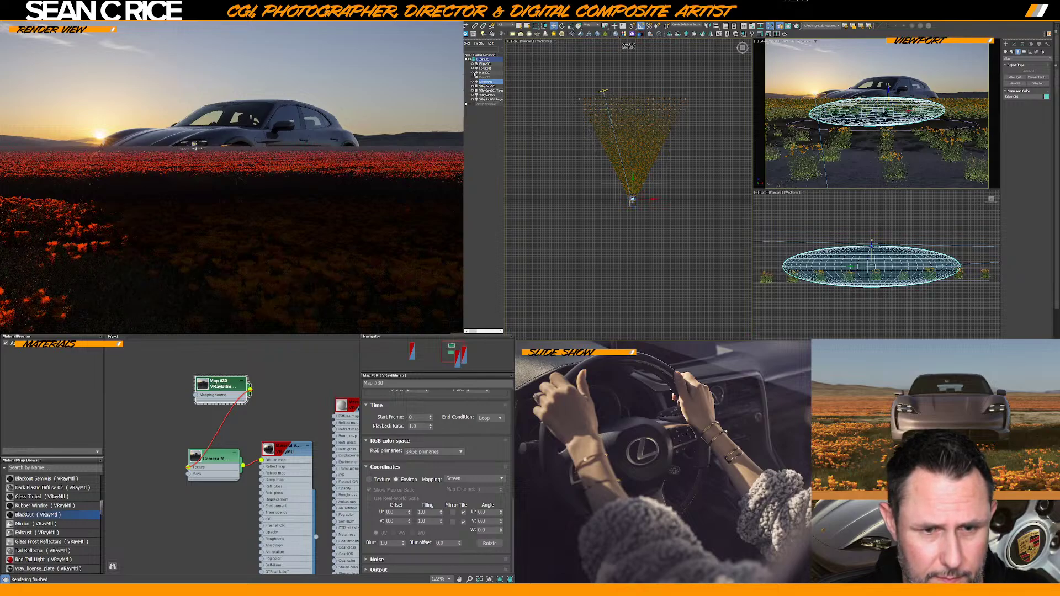
left_click(695, 99)
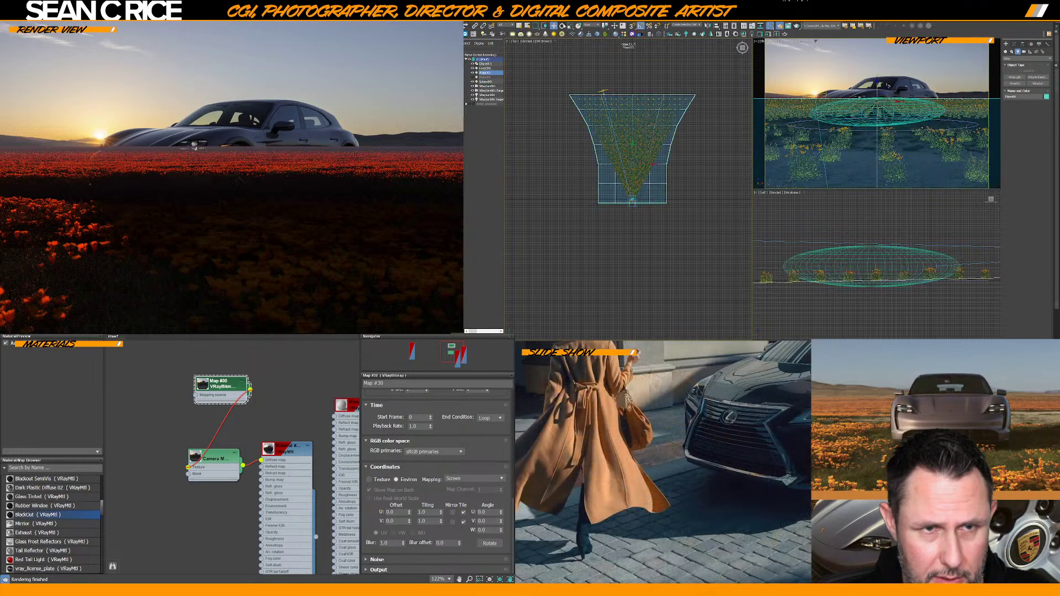
left_click(570, 26)
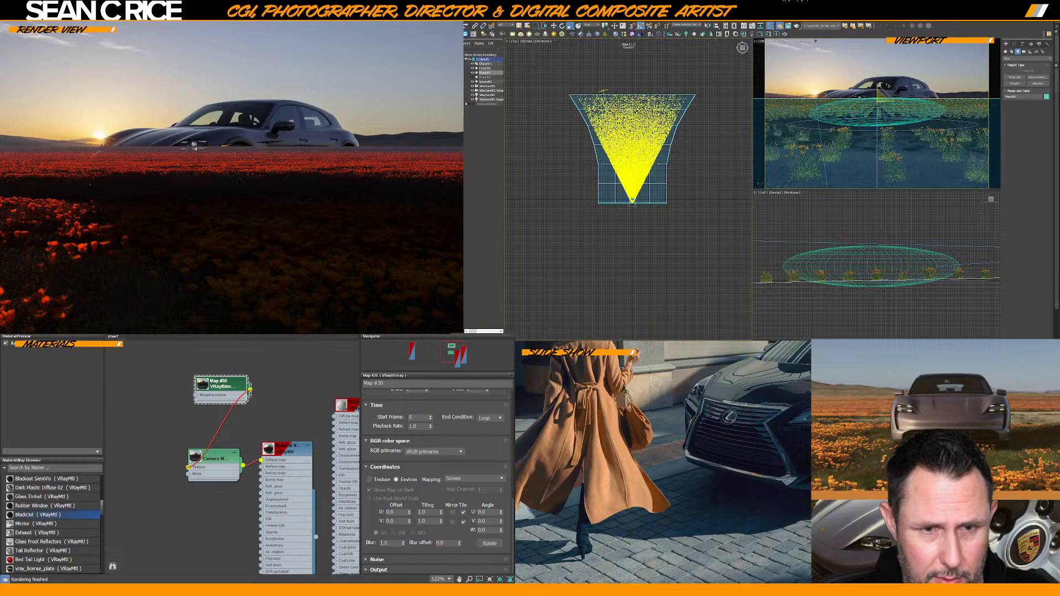
left_click(633, 199)
left_click_drag(633, 138, 648, 101)
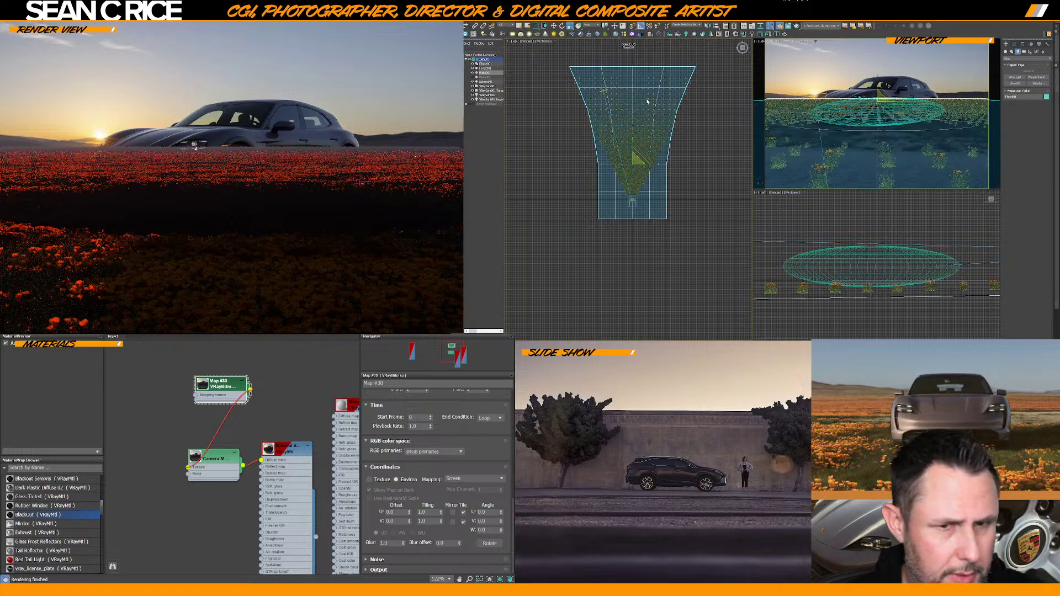
key("w")
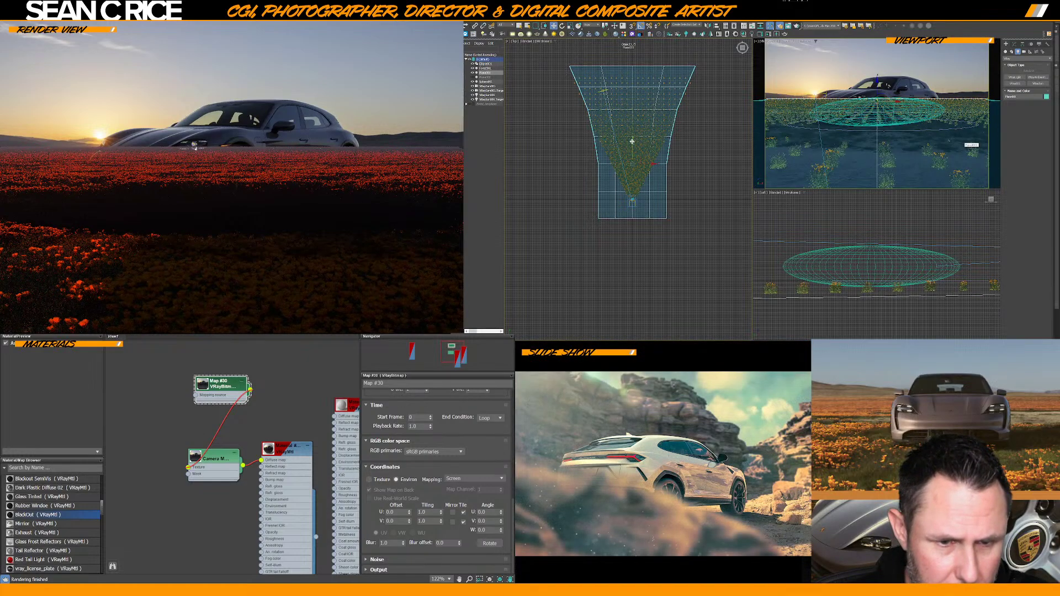
left_click_drag(632, 136, 630, 130)
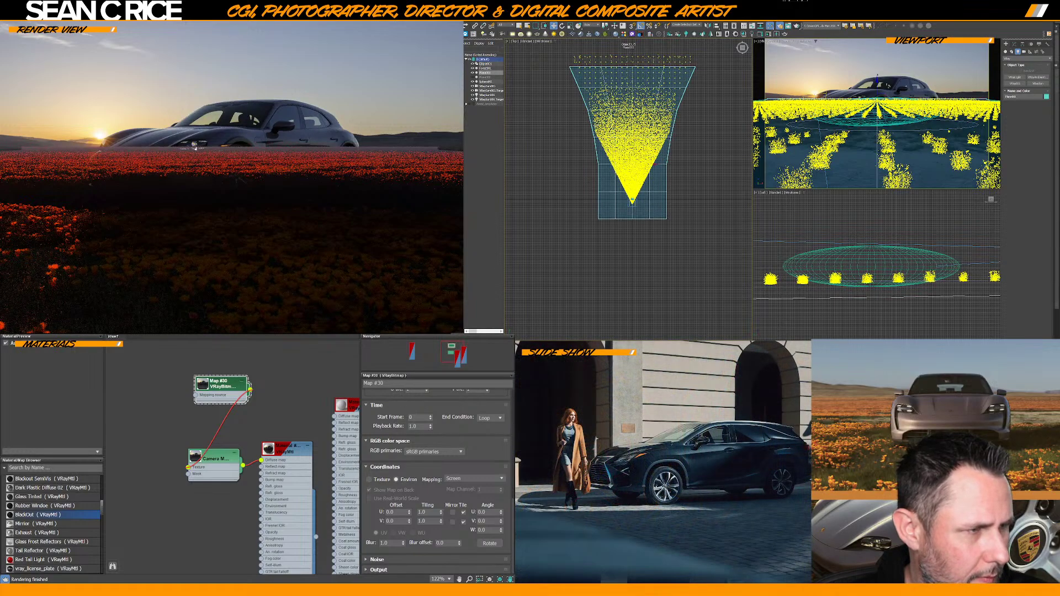
Undo the ground plane's stretch and shift, and hide the plane again
key("ctrl+z")
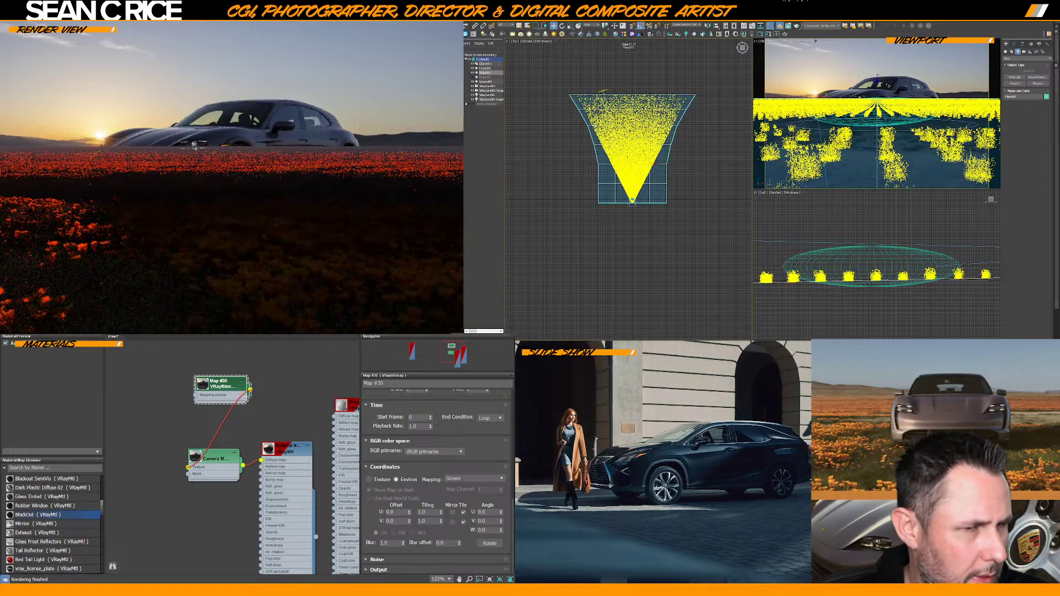
left_click(473, 73)
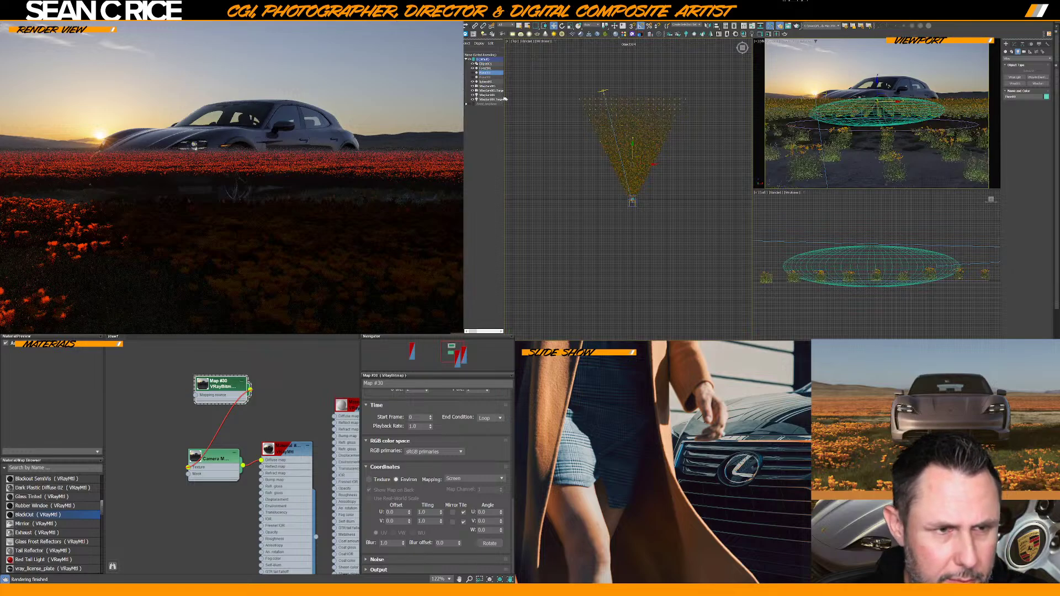
Select the ellipse spline around the car stand-in and move it slightly farther from the camera in the top view
left_click(483, 64)
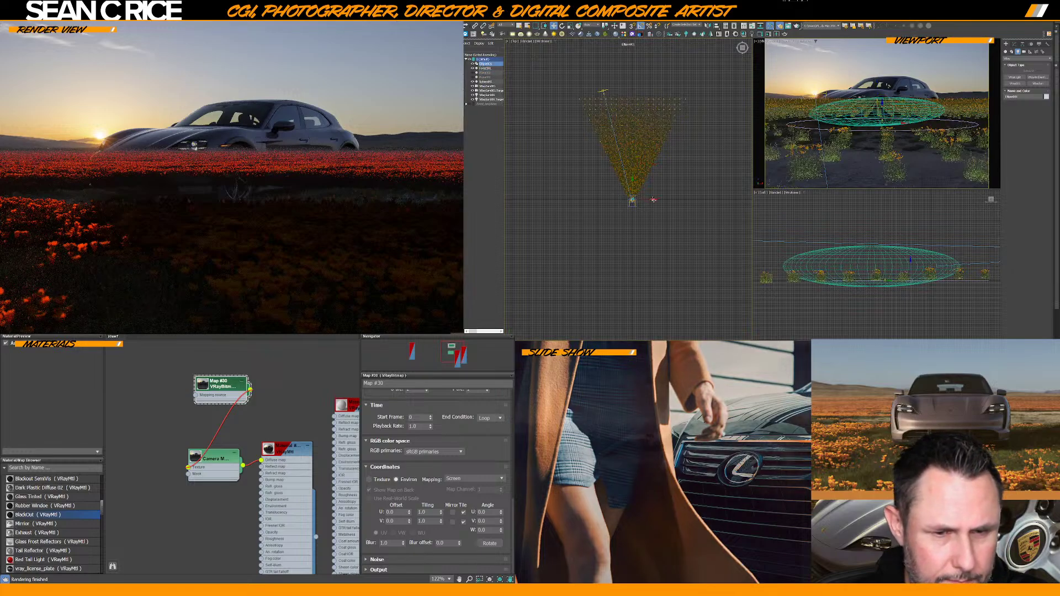
key("z")
scroll(649, 189, "down", 2)
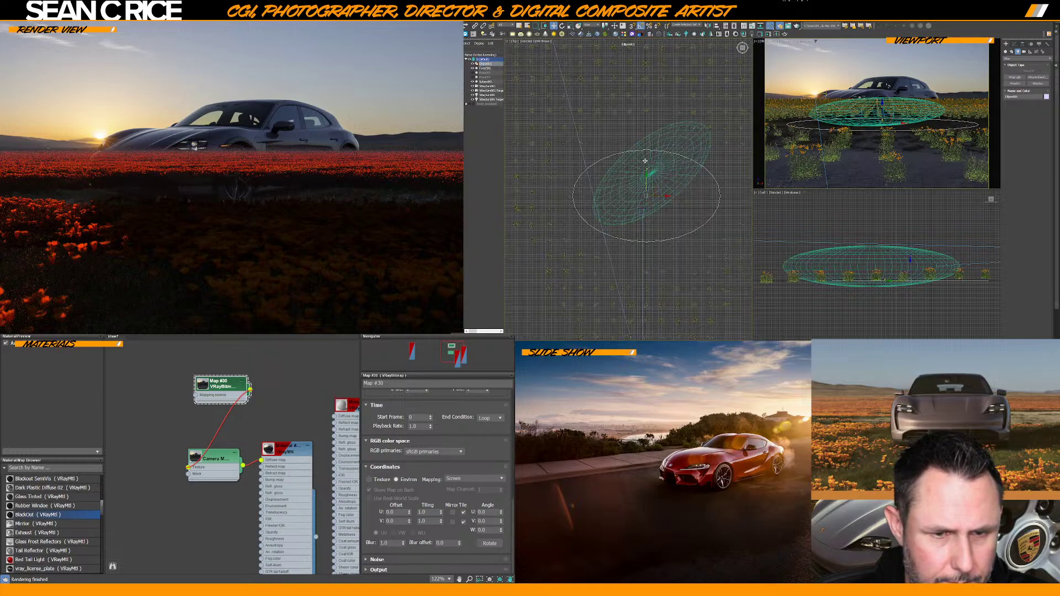
left_click_drag(645, 176, 645, 160)
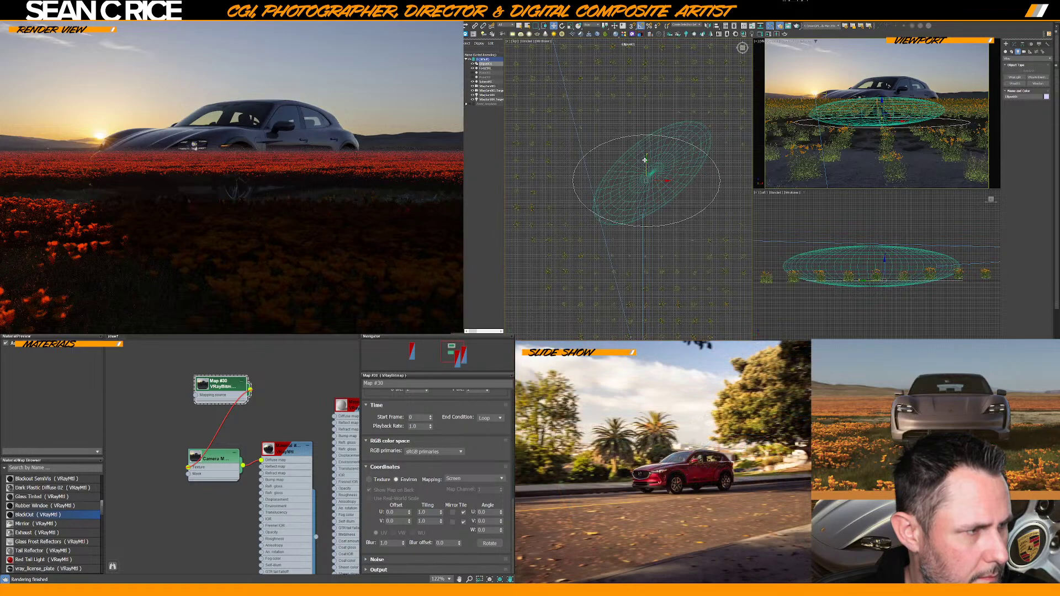
left_click_drag(644, 160, 643, 159)
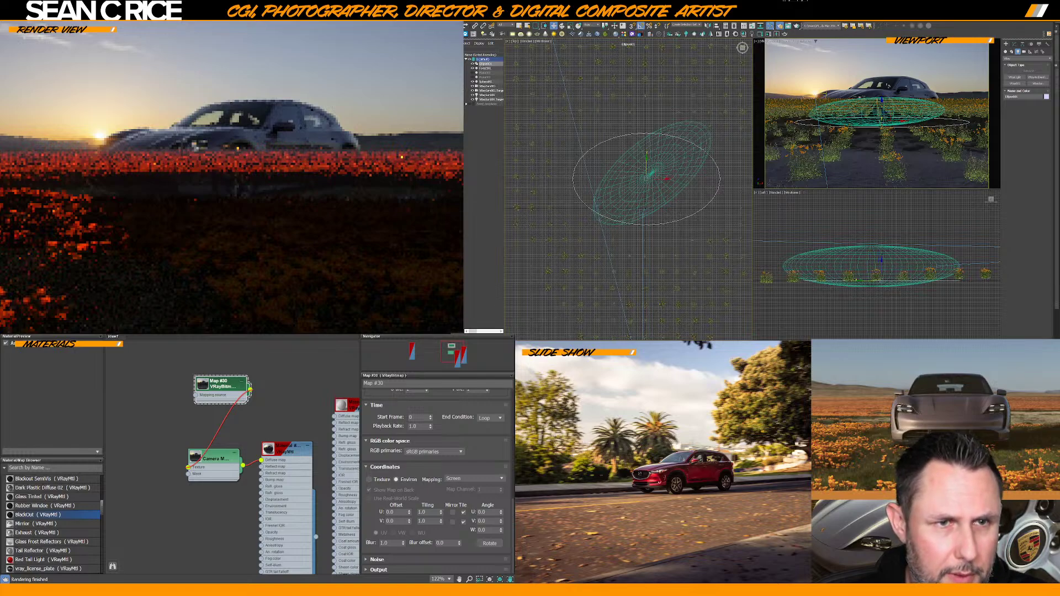
Rotate the ellipse spline in the top view so its long axis follows the car stand-in's diagonal direction
left_click(561, 26)
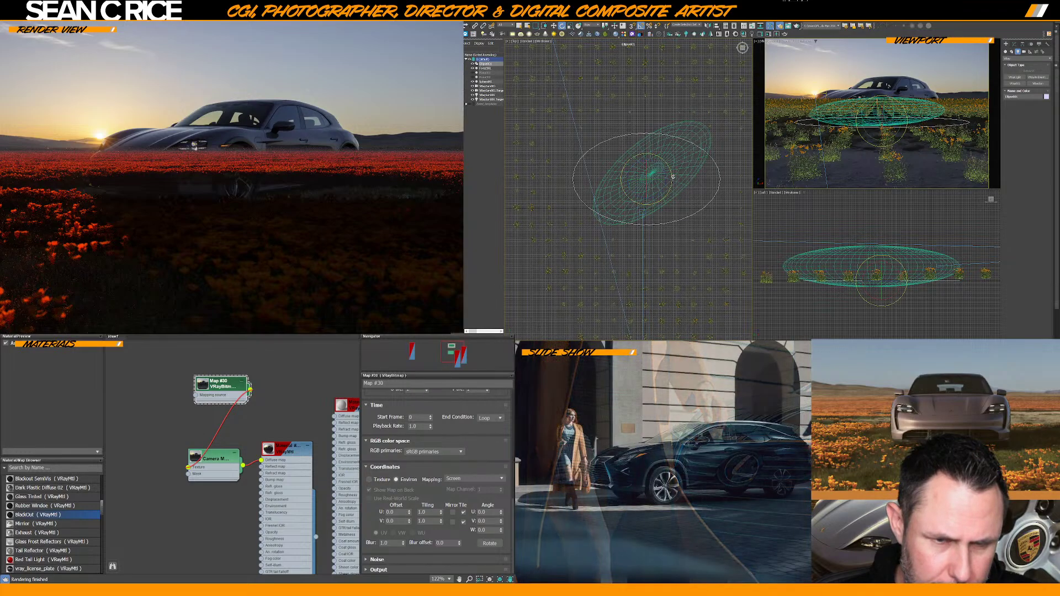
left_click_drag(672, 173, 675, 187)
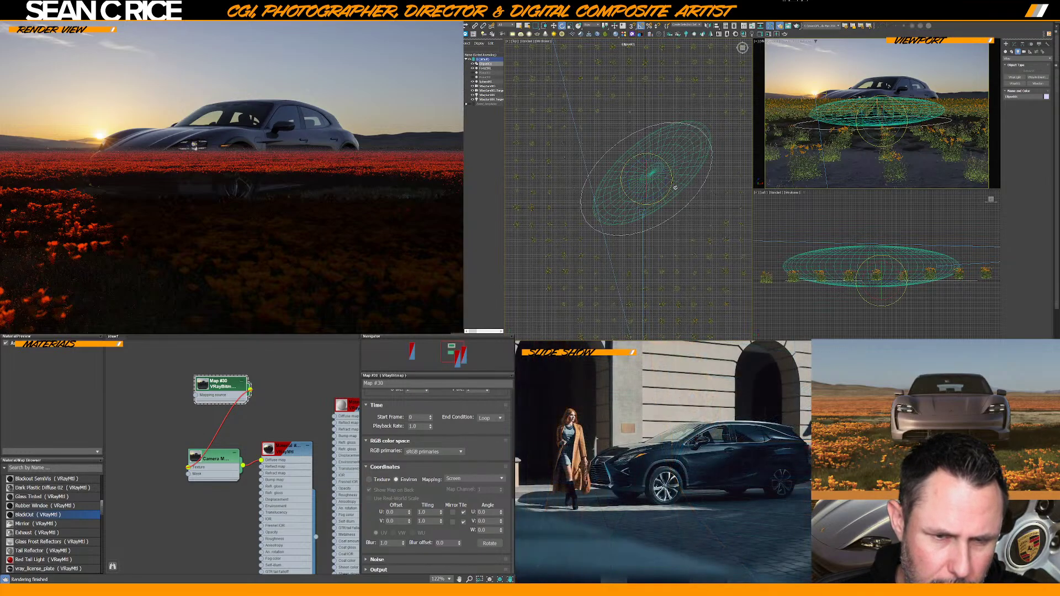
left_click_drag(674, 187, 673, 191)
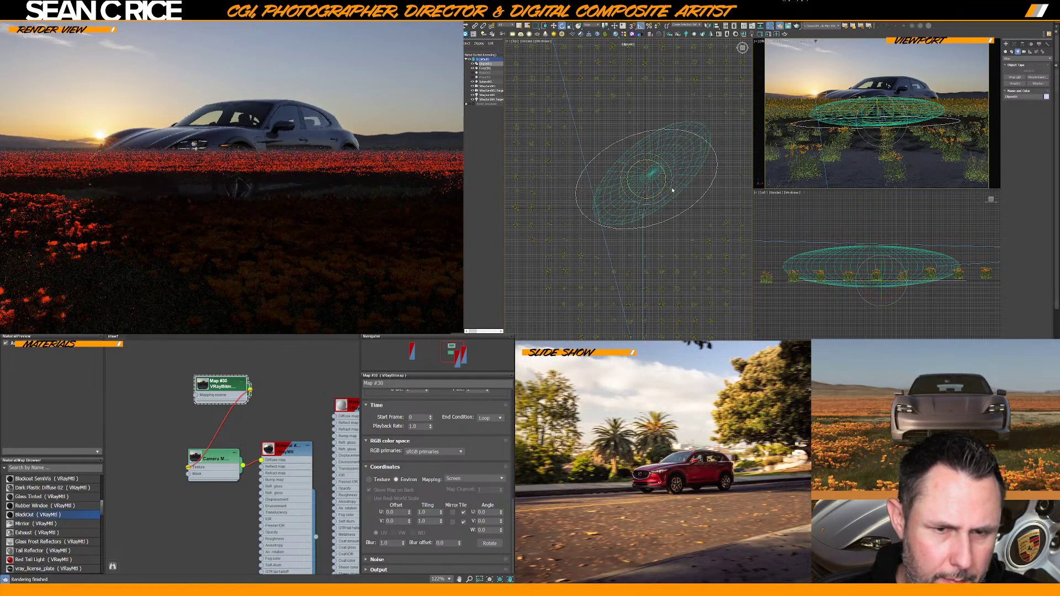
left_click_drag(671, 188, 663, 172)
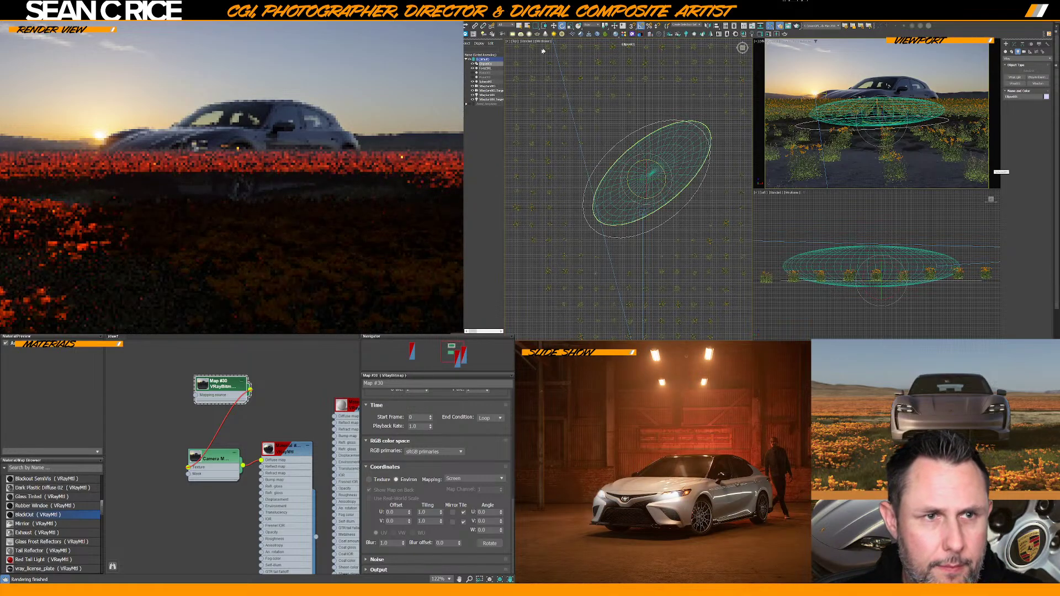
Nudge the ellipse spline farther from the camera and stretch it along the camera's viewing direction in the top view
key("w")
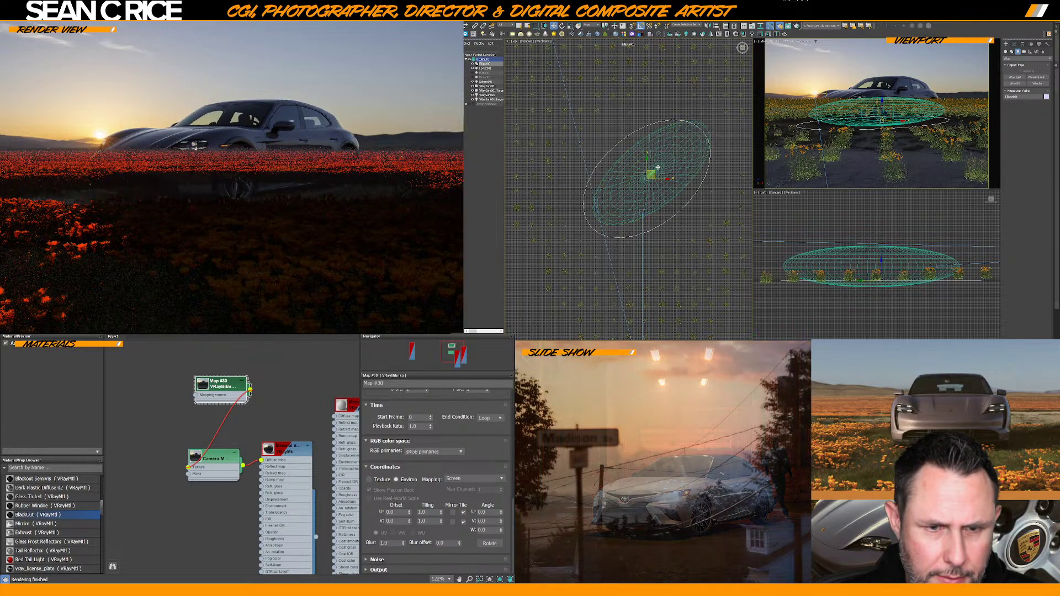
left_click_drag(657, 167, 658, 165)
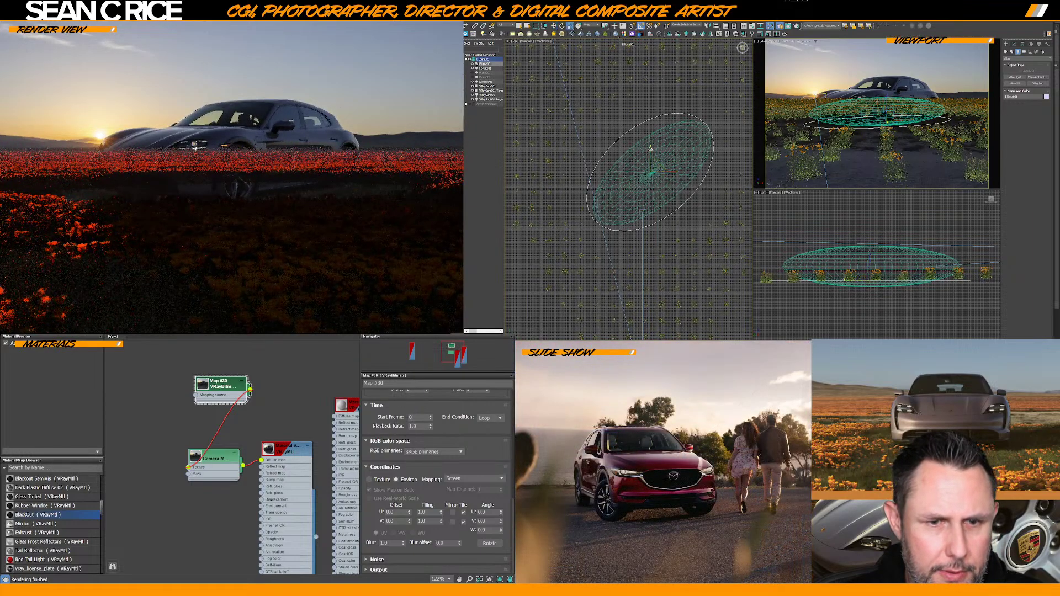
left_click_drag(651, 148, 651, 142)
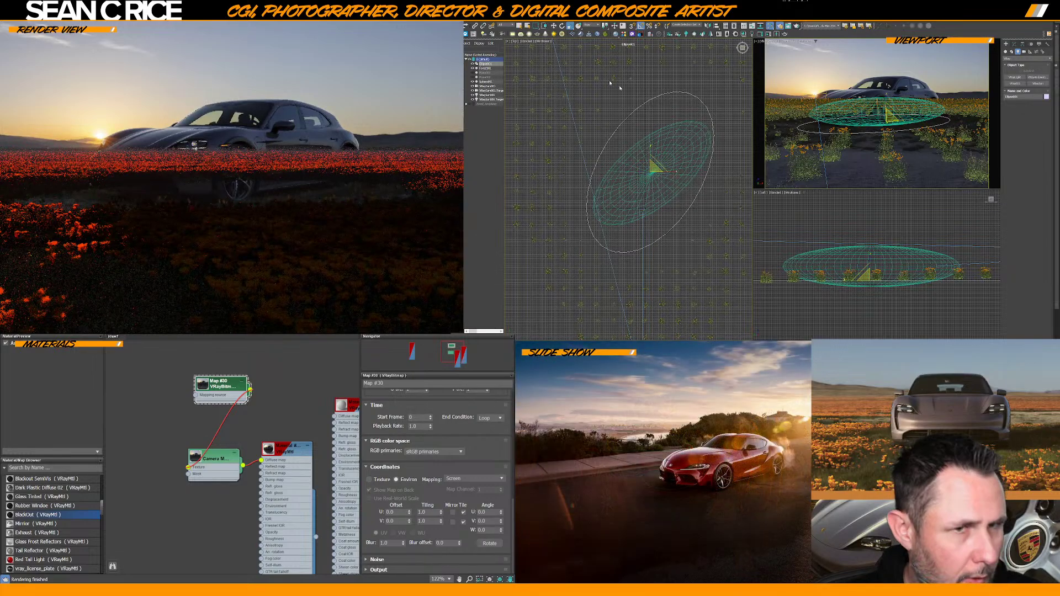
Rotate the stretched ellipse spline in the top view until its long axis points nearly straight away from the camera
left_click(562, 25)
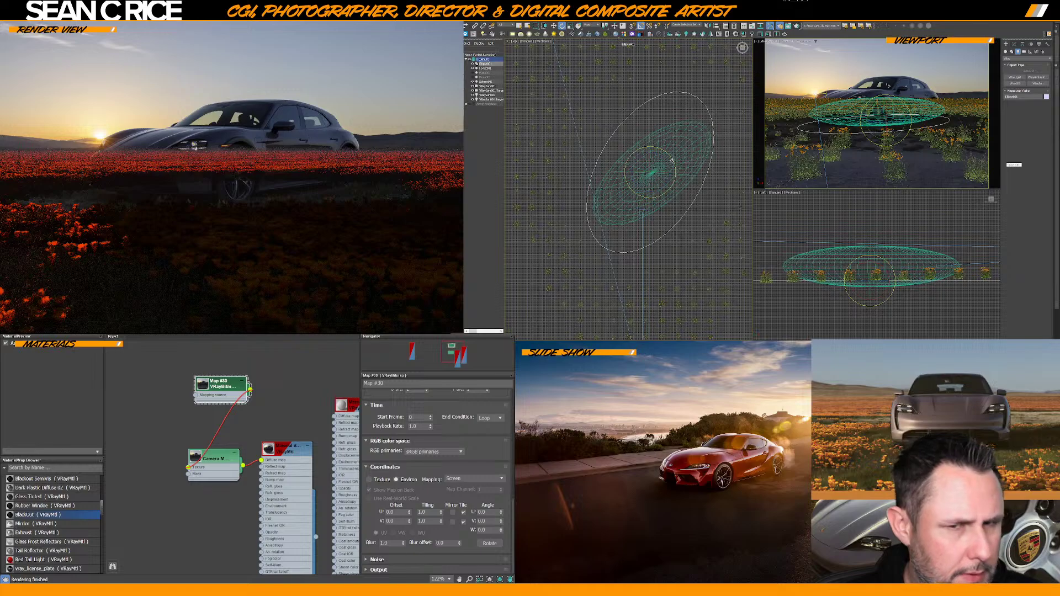
left_click_drag(669, 154, 674, 158)
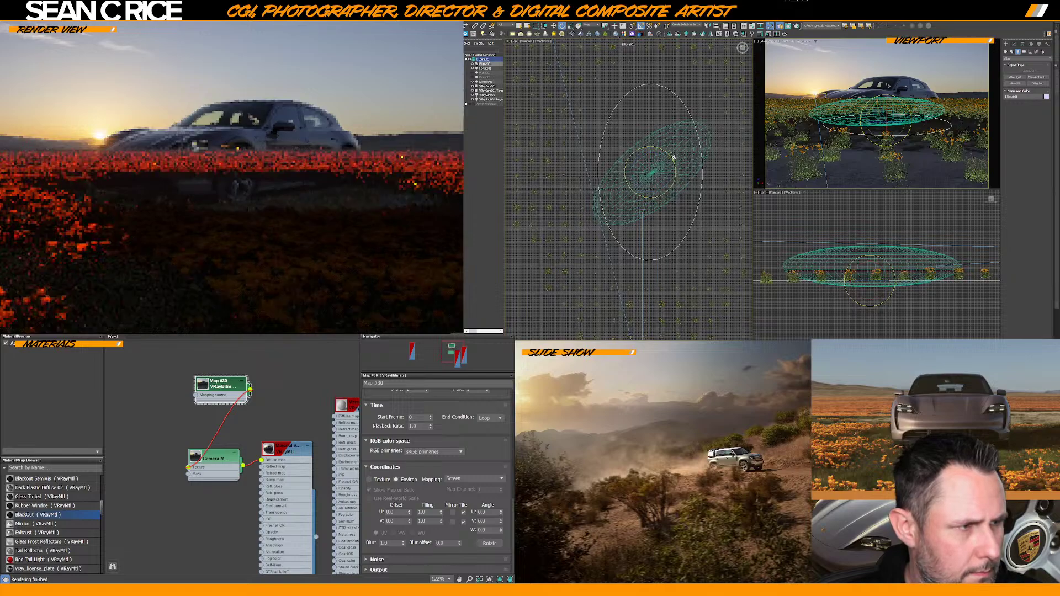
left_click_drag(674, 158, 674, 161)
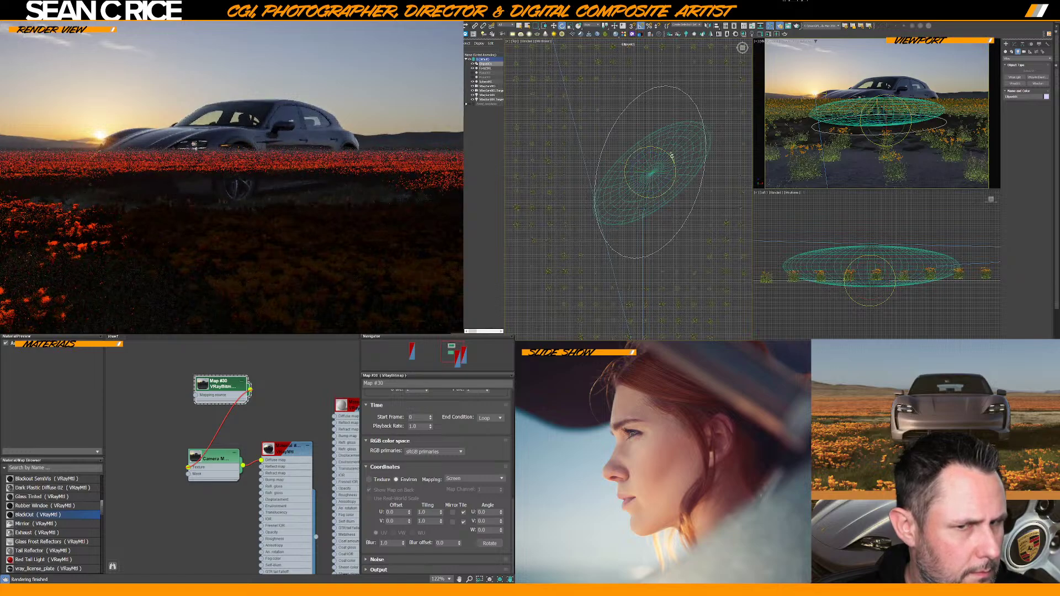
left_click_drag(669, 154, 669, 160)
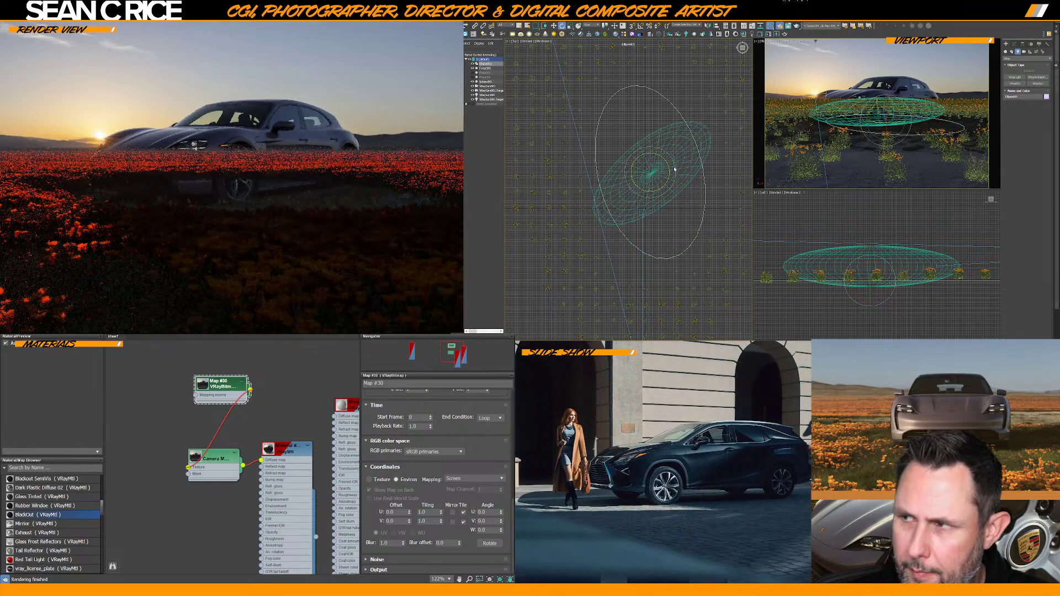
left_click(676, 166)
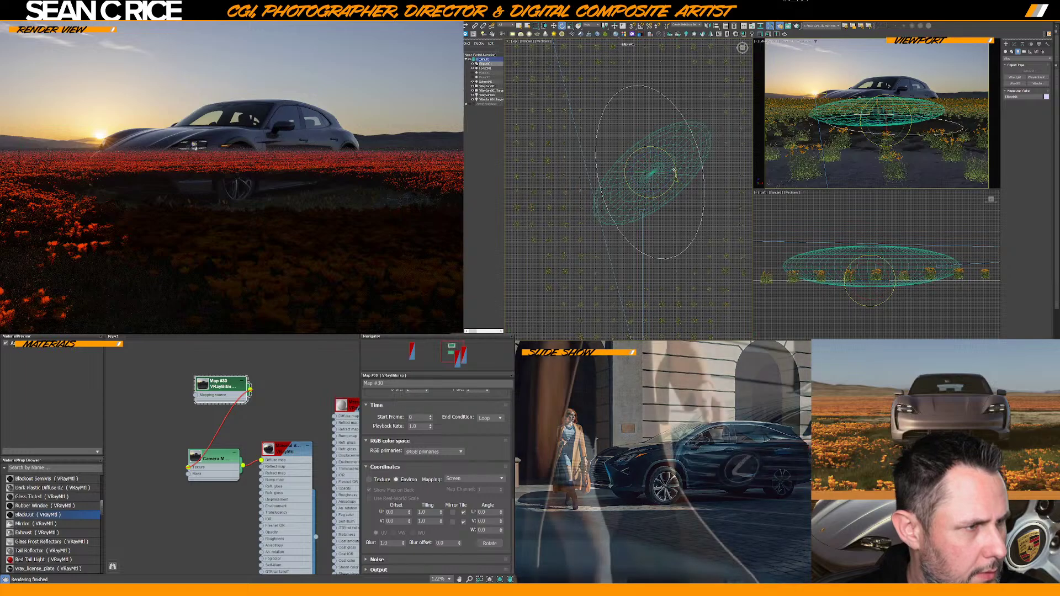
left_click_drag(674, 170, 674, 172)
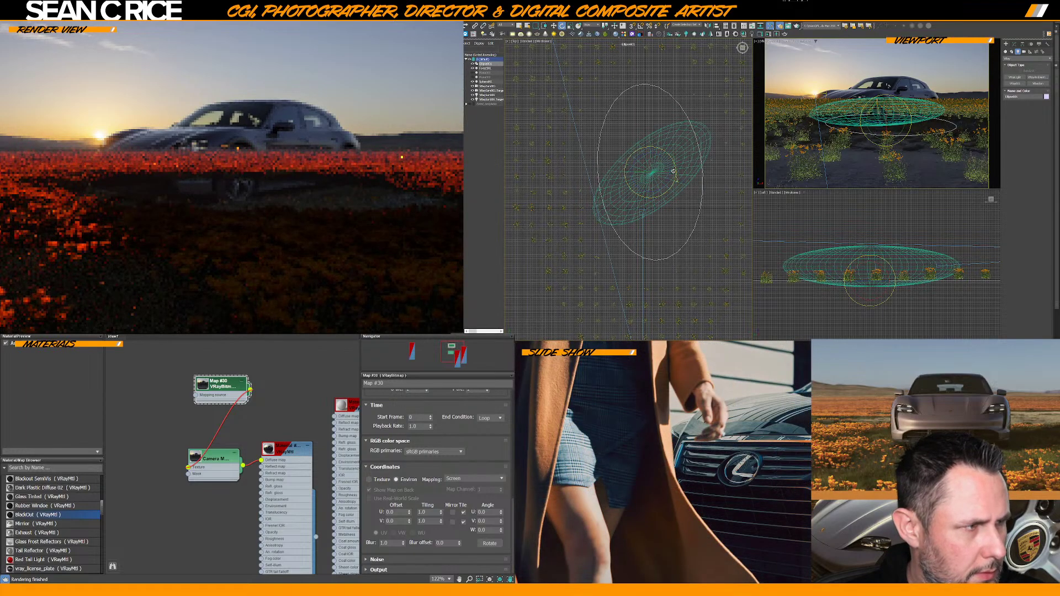
left_click_drag(673, 172, 673, 173)
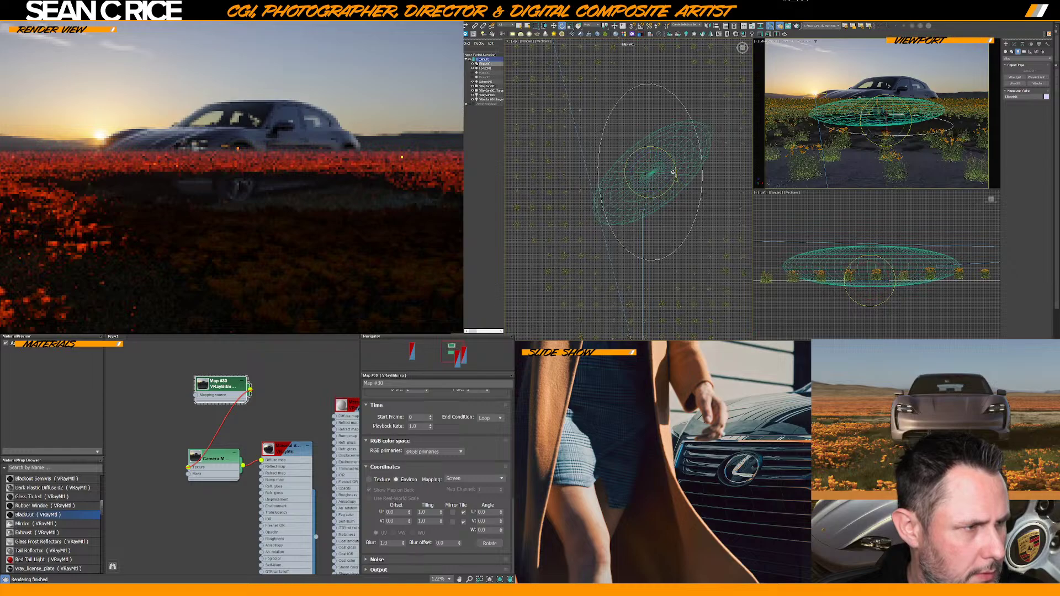
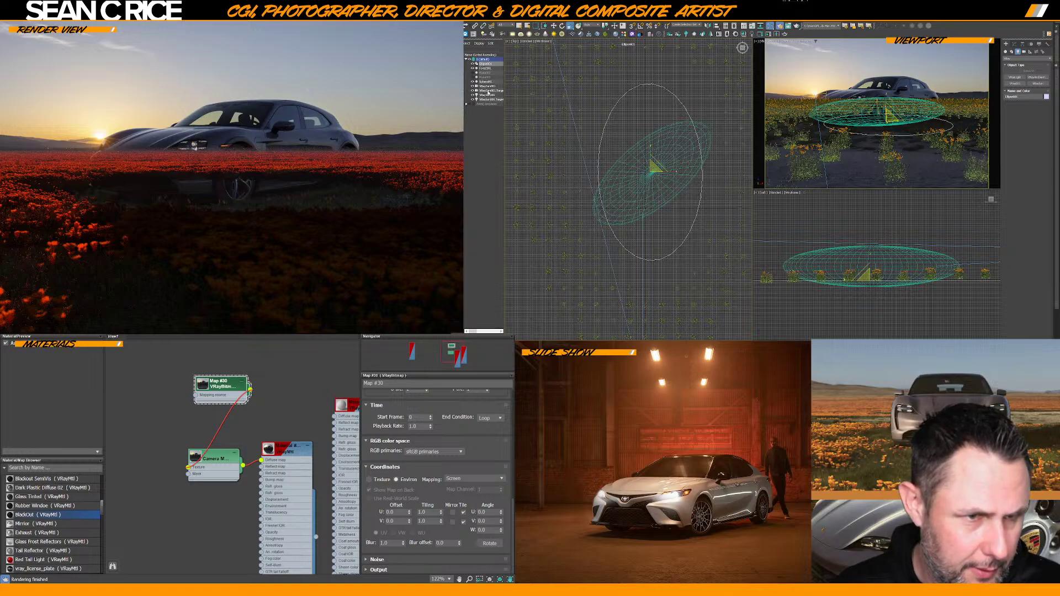
Select the V-Ray camera's target and lower it slightly in the side view
left_click(491, 91)
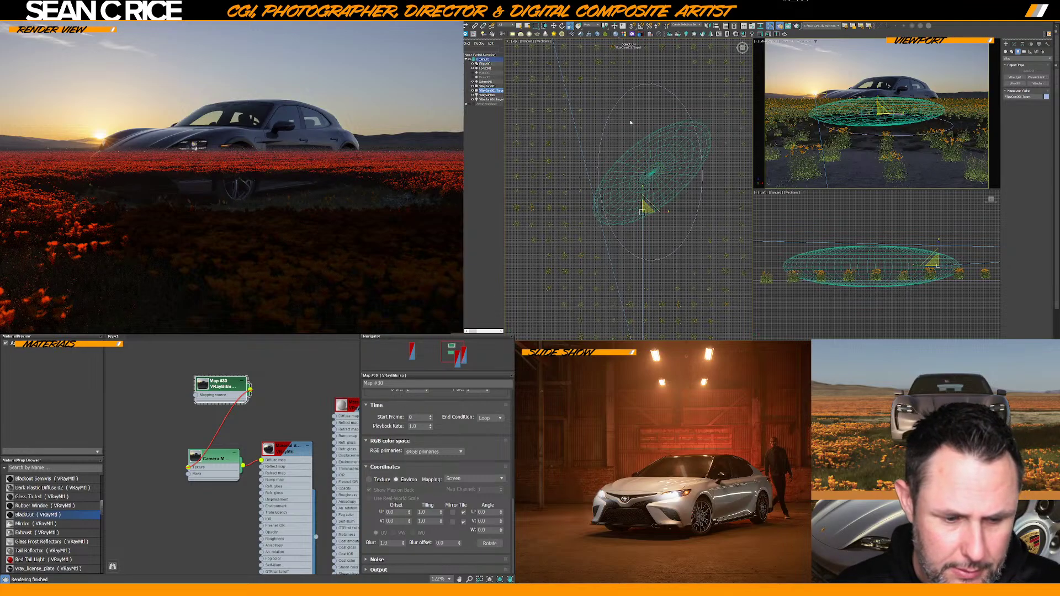
key("z")
left_click(554, 26)
right_click(865, 265)
key("z")
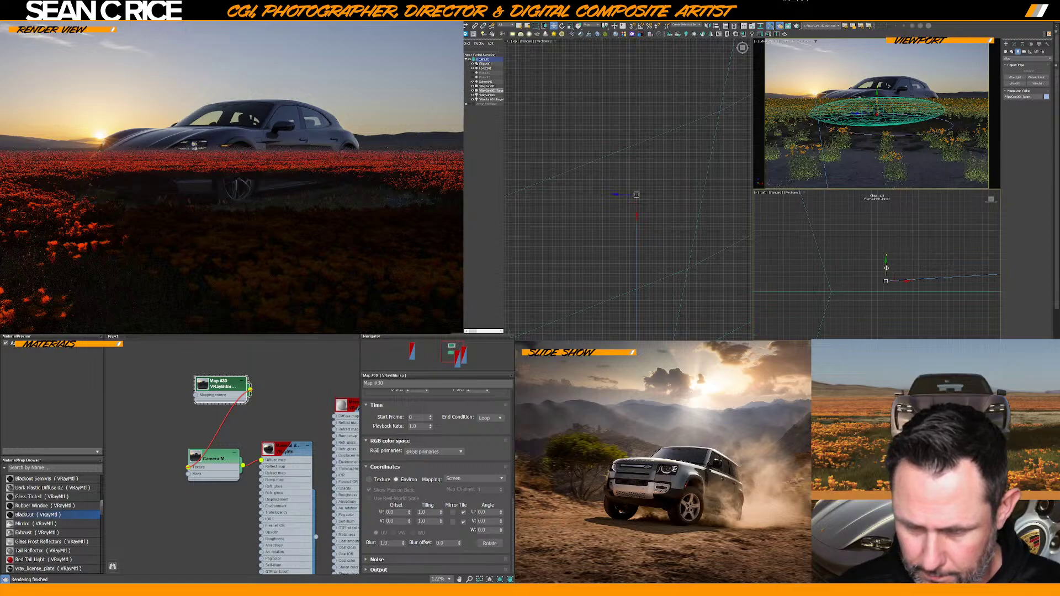
left_click_drag(885, 267, 885, 269)
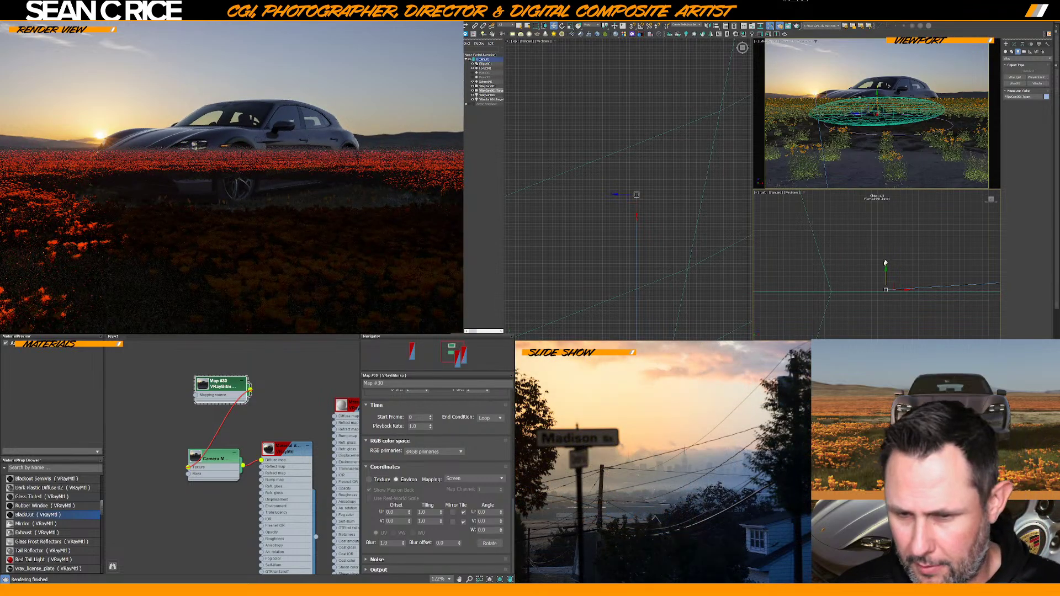
key("z")
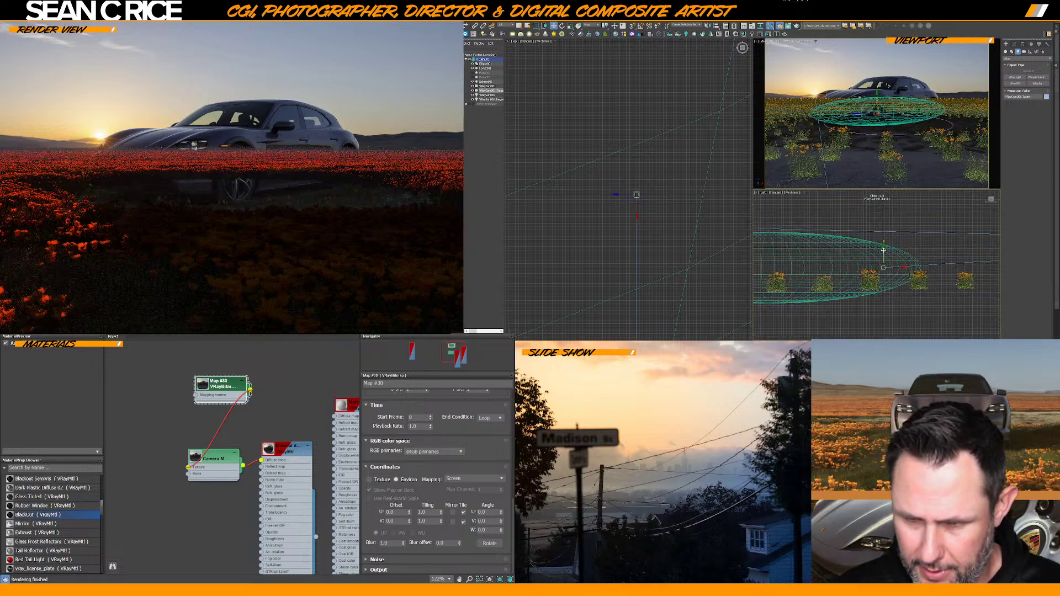
scroll(883, 251, "up", 3)
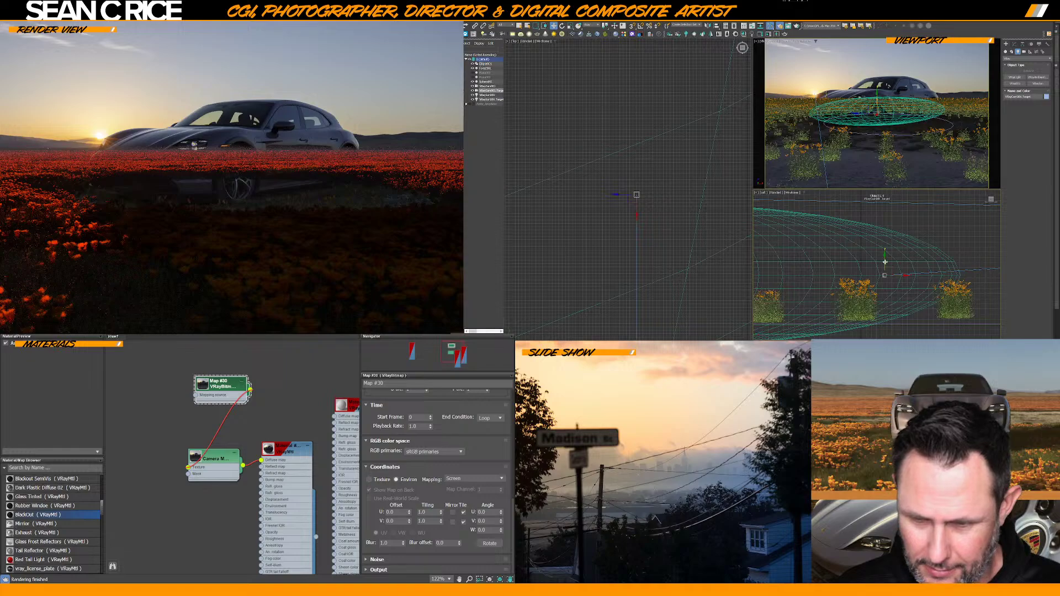
left_click_drag(884, 263, 885, 269)
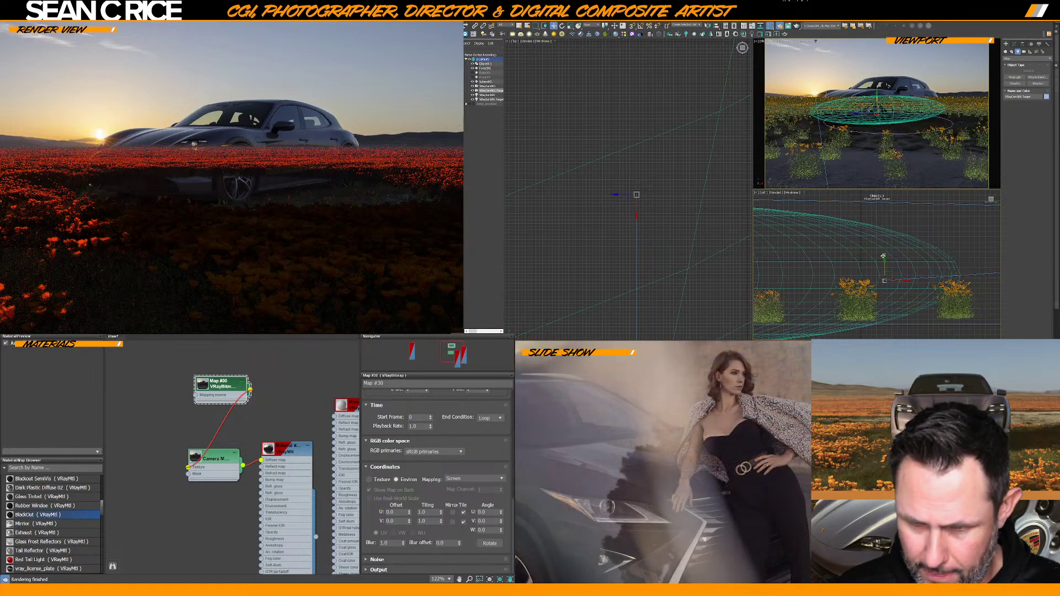
Nudge the V-Ray camera's target up slightly and lower the camera itself a little in the side view
left_click_drag(883, 256, 882, 256)
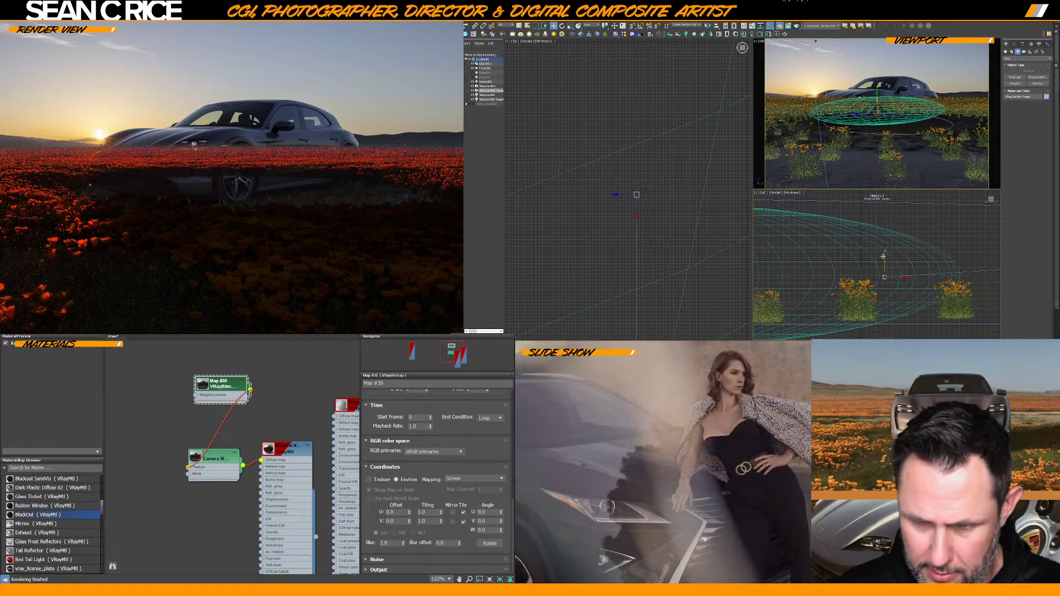
left_click(486, 86)
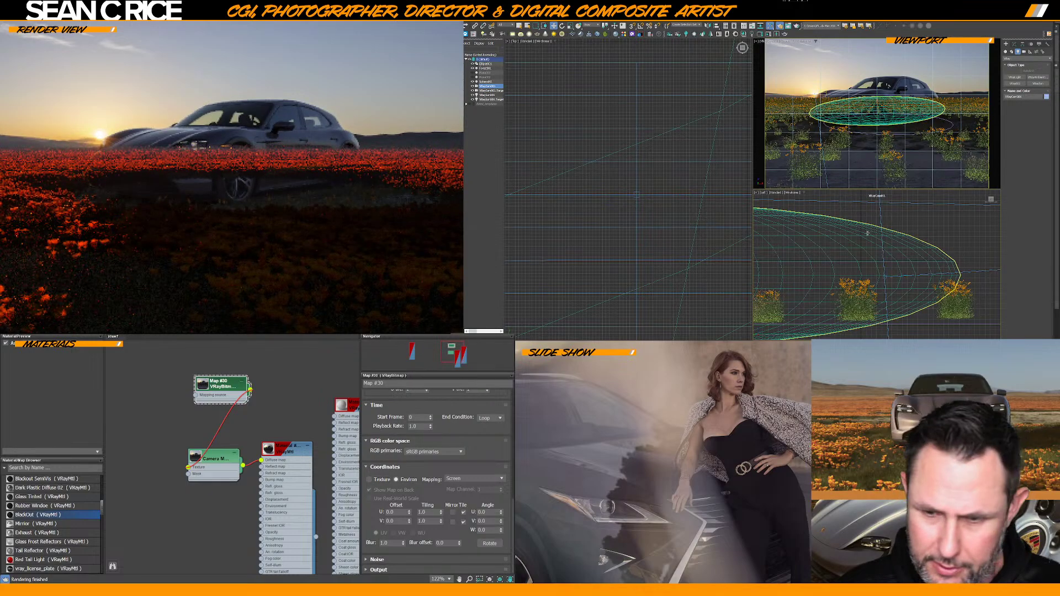
key("z")
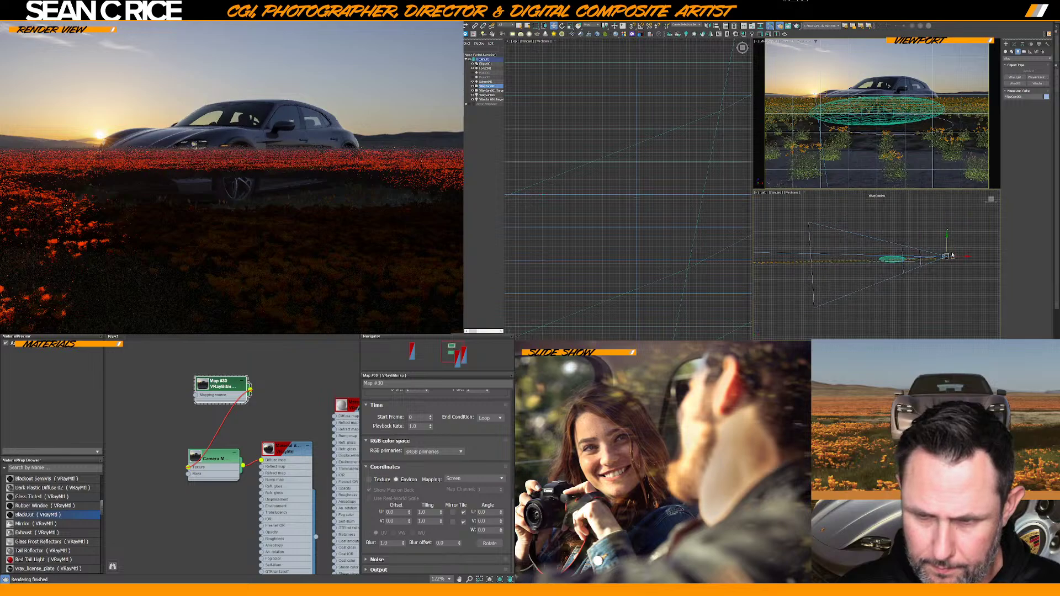
left_click(483, 87)
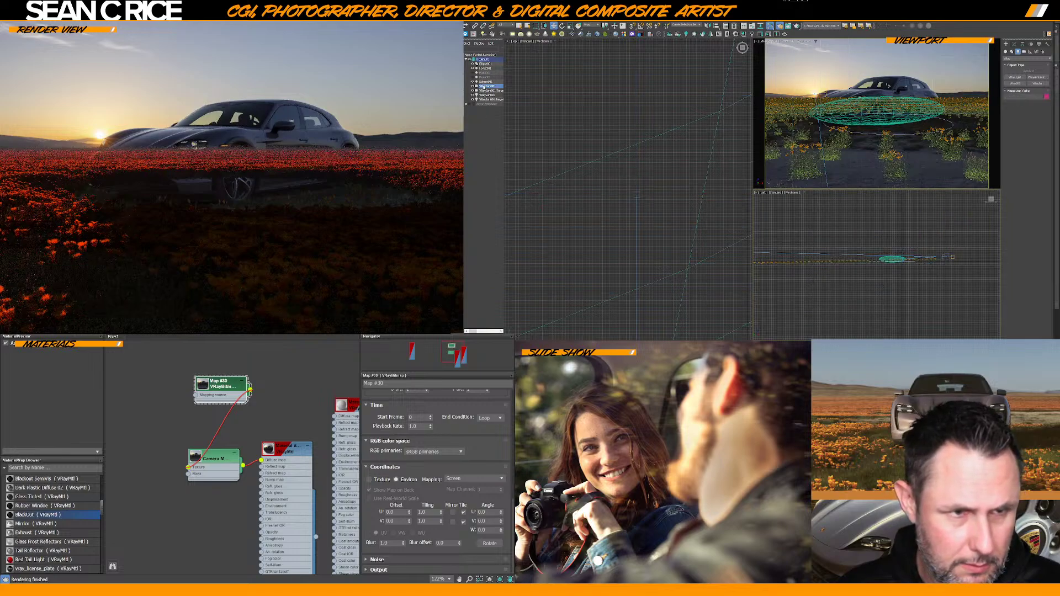
key("z")
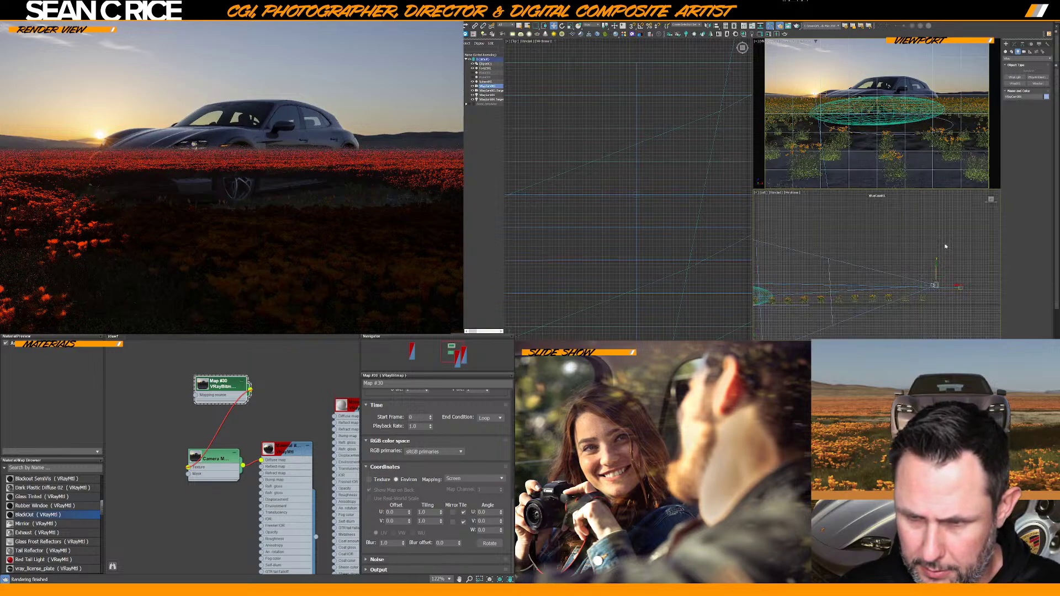
scroll(933, 276, "up", 5)
middle_click_drag(918, 291, 889, 222)
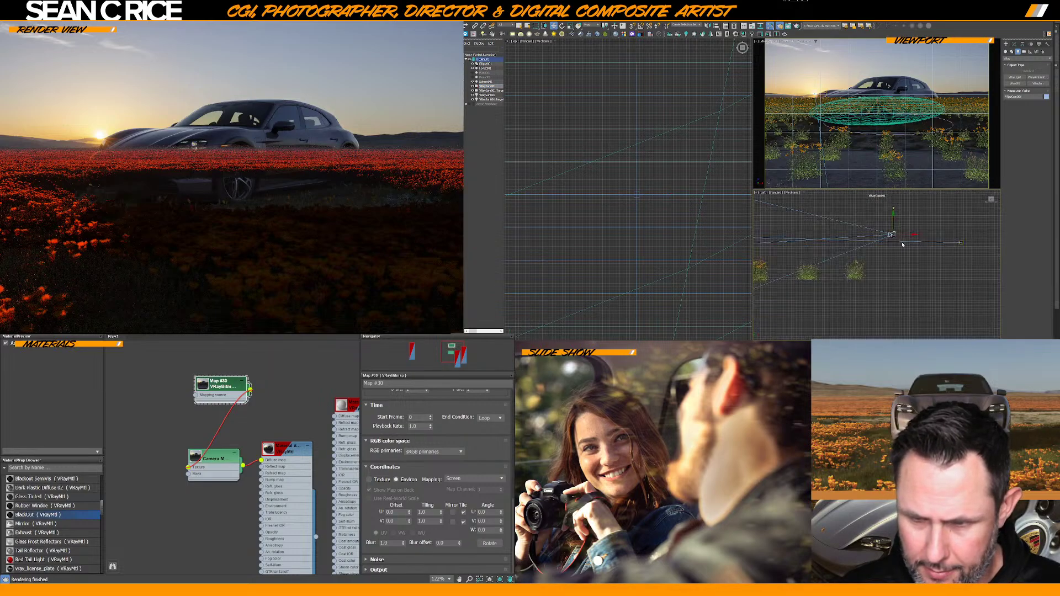
scroll(903, 244, "up", 2)
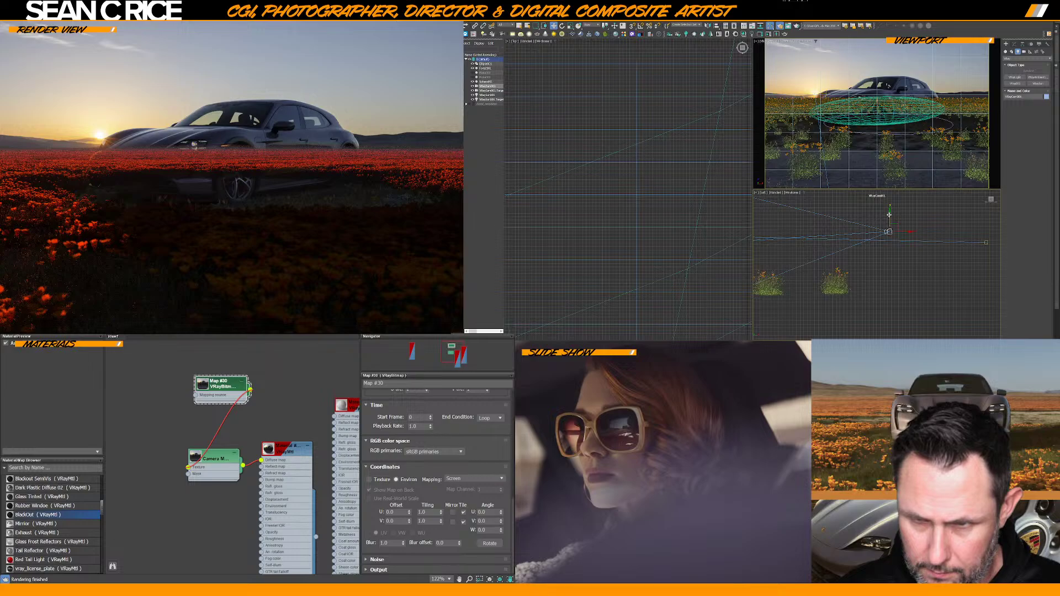
left_click_drag(888, 231, 889, 215)
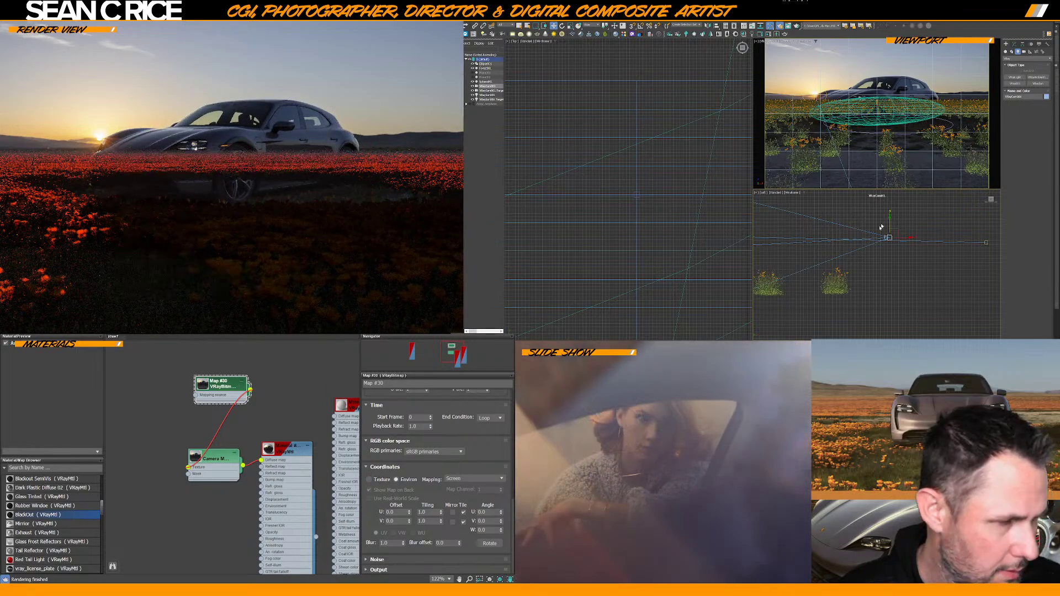
Lower the V-Ray camera's target in the side view to adjust the camera's tilt against the backplate
left_click(492, 90)
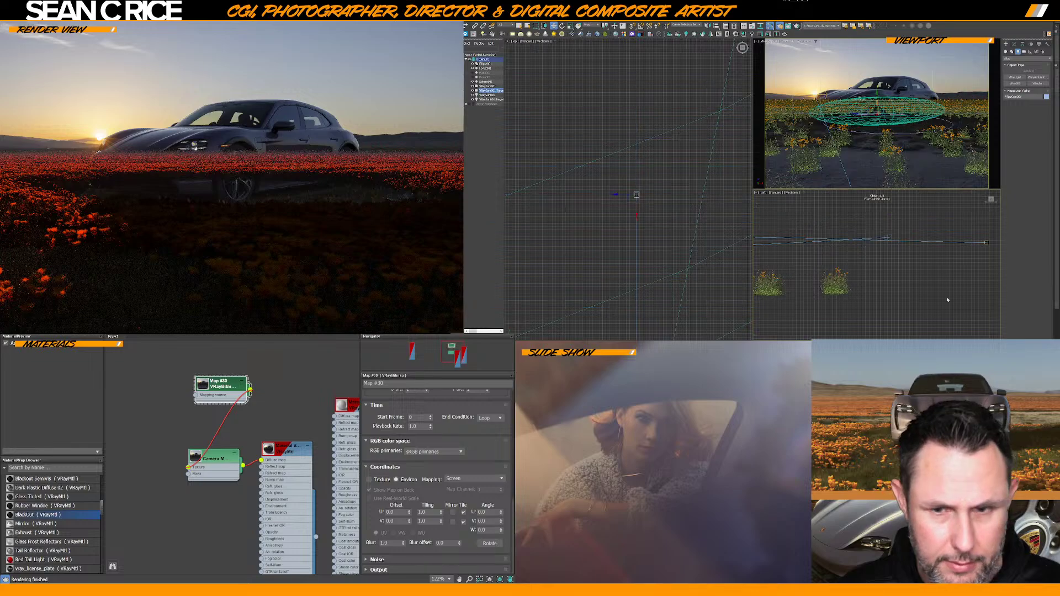
key("z")
left_click_drag(859, 256, 861, 247)
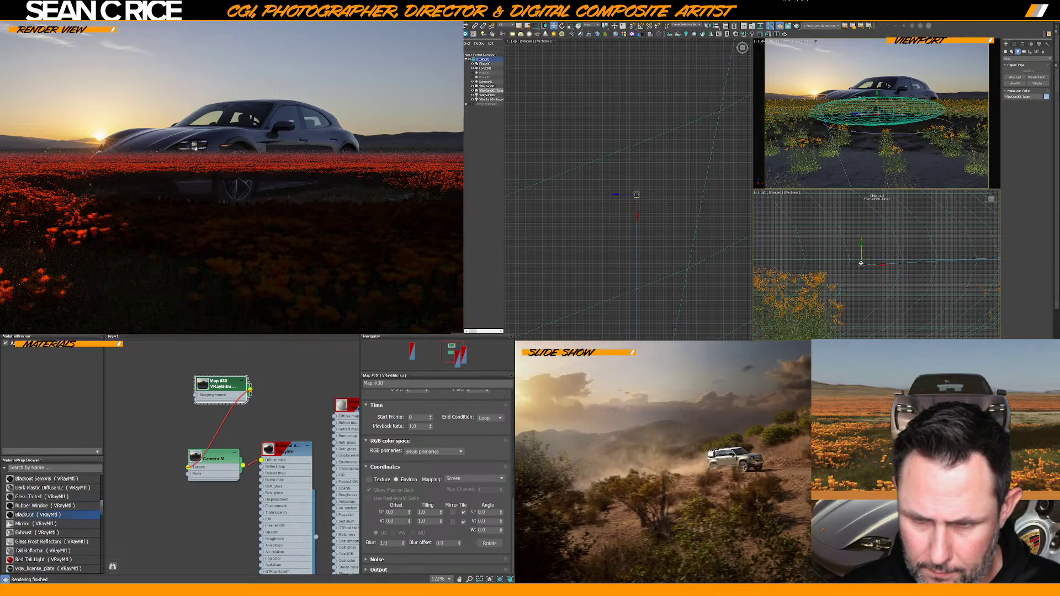
left_click_drag(861, 263, 861, 282)
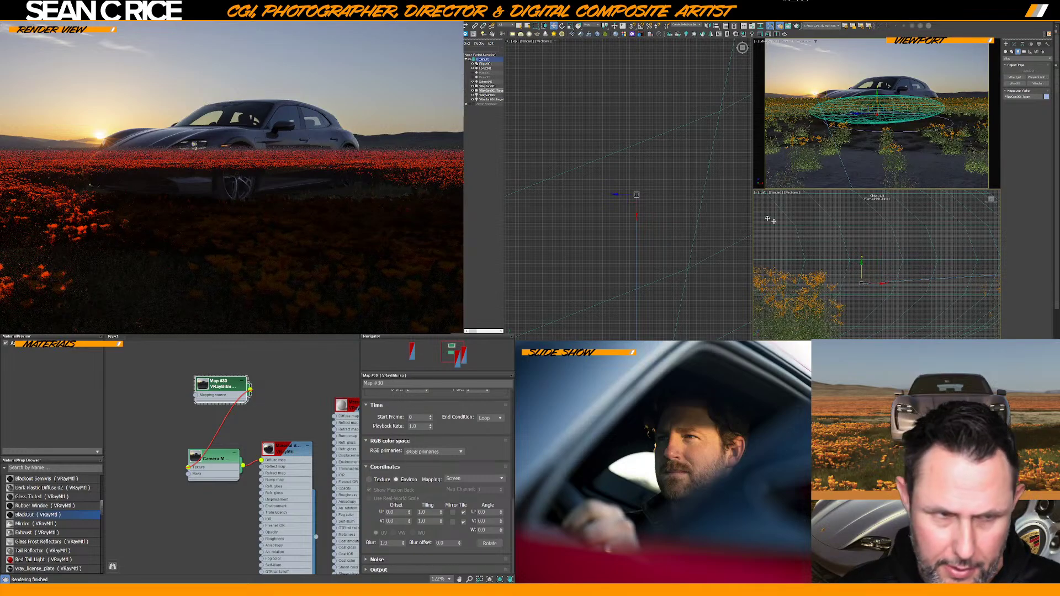
key("ctrl+z")
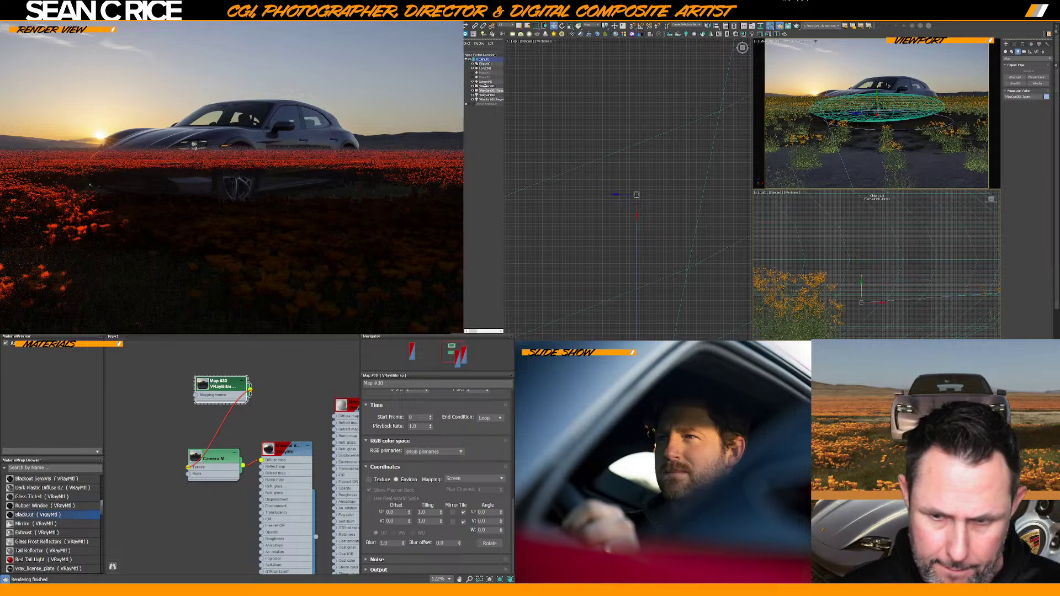
Select the V-Ray camera and fine-tune its height in the side view
left_click(486, 86)
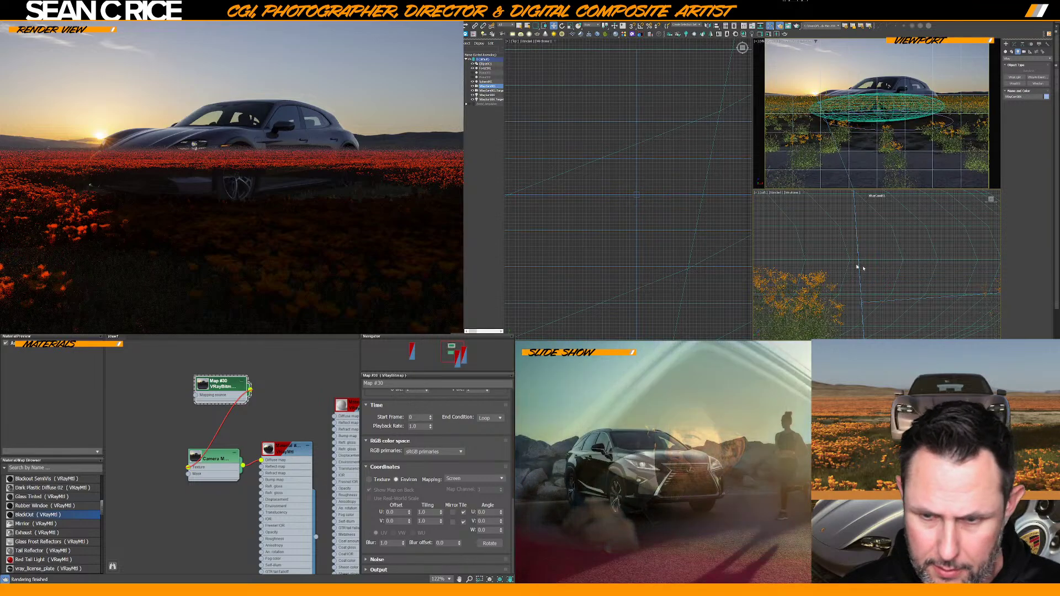
scroll(873, 271, "down", 5)
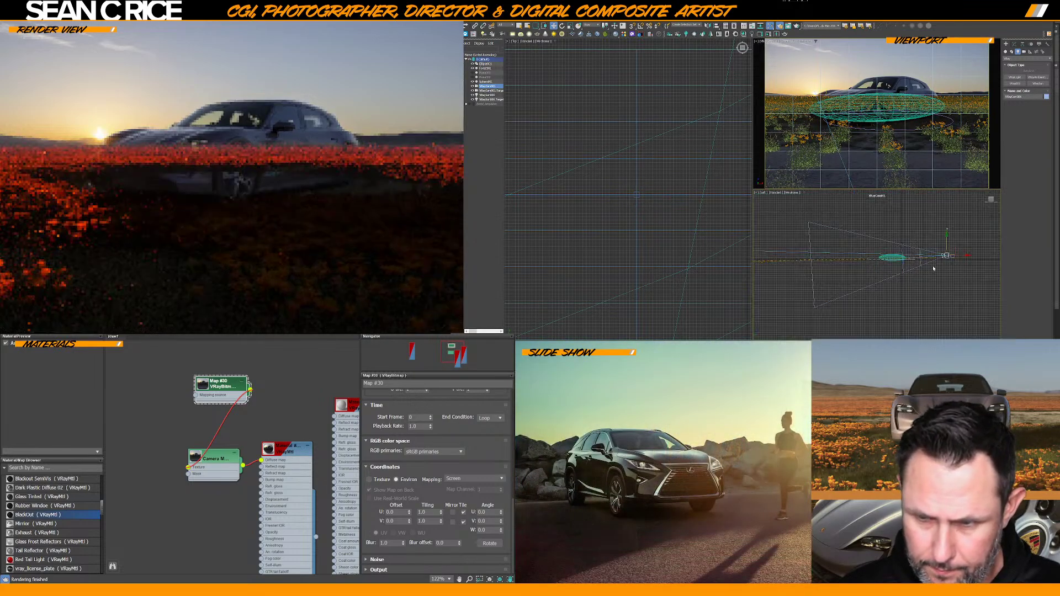
middle_click_drag(953, 259, 904, 310)
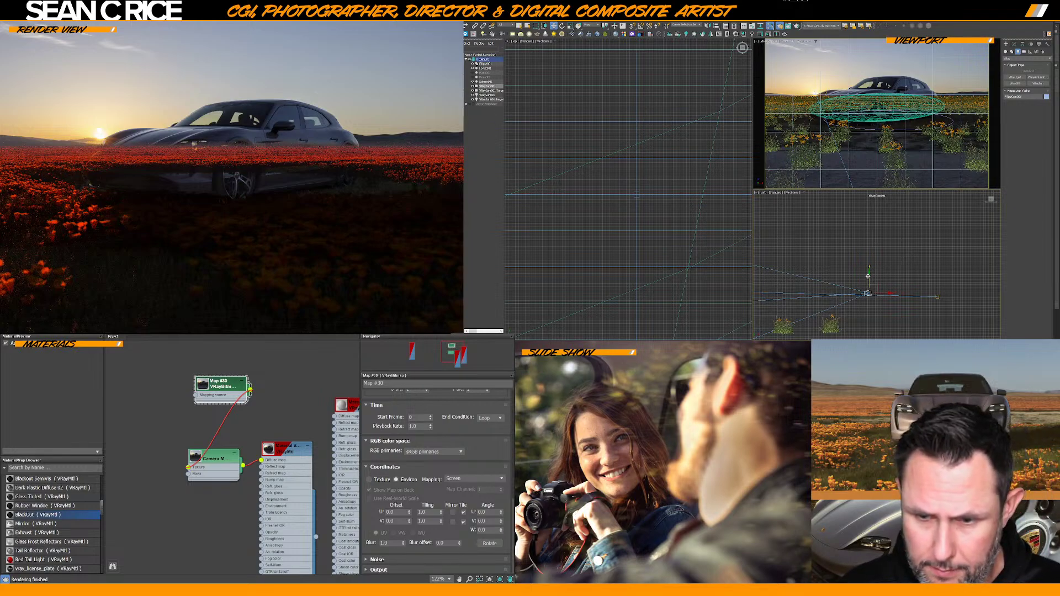
left_click_drag(868, 273, 869, 272)
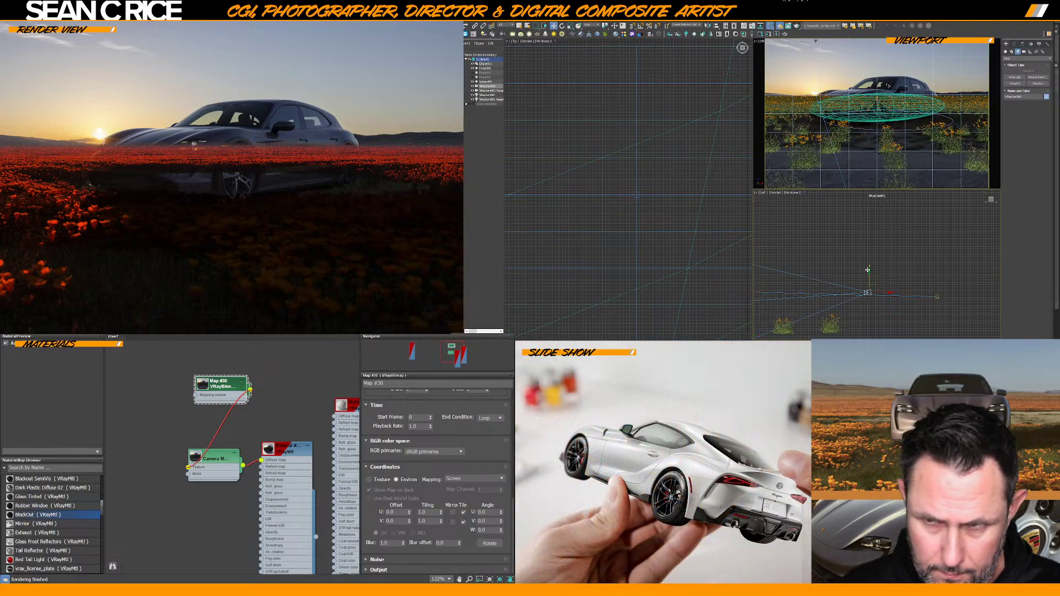
left_click_drag(867, 270, 867, 269)
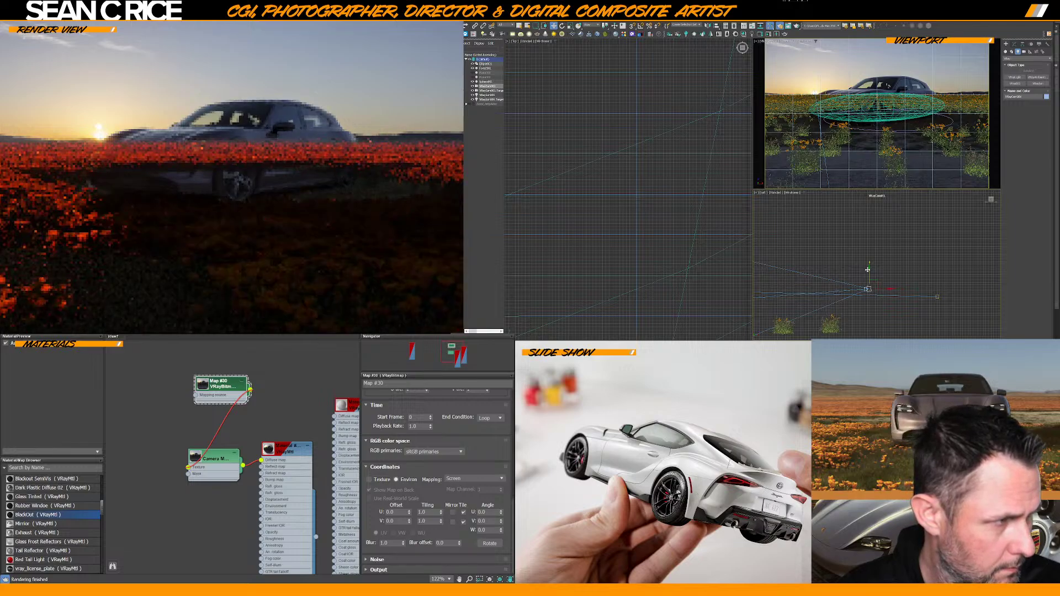
left_click_drag(867, 269, 871, 263)
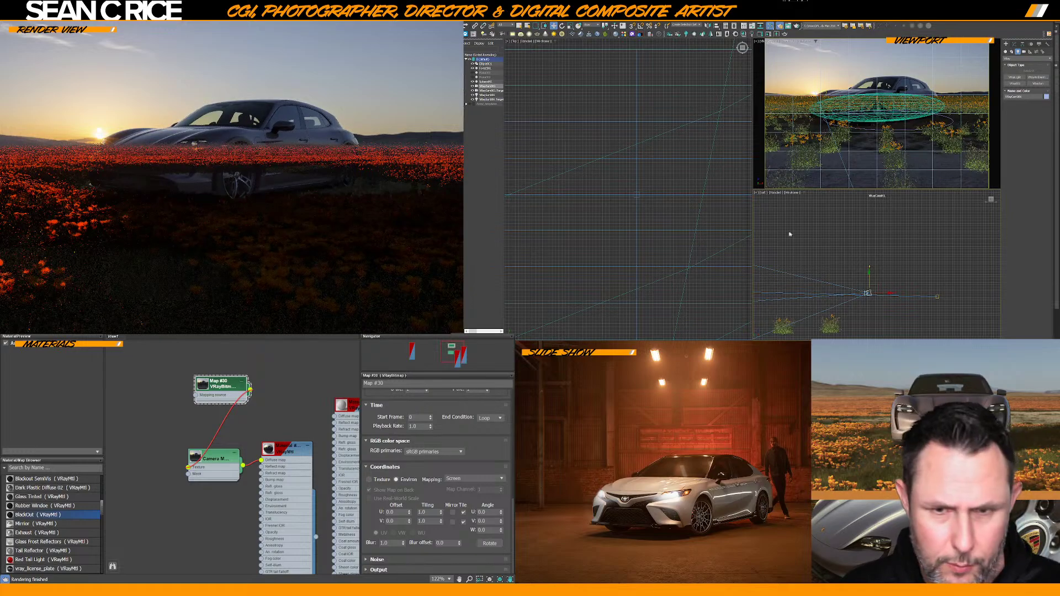
Scale the ellipse spline in the top view, narrowing its width and stretching it slightly along the camera's viewing direction
left_click(486, 64)
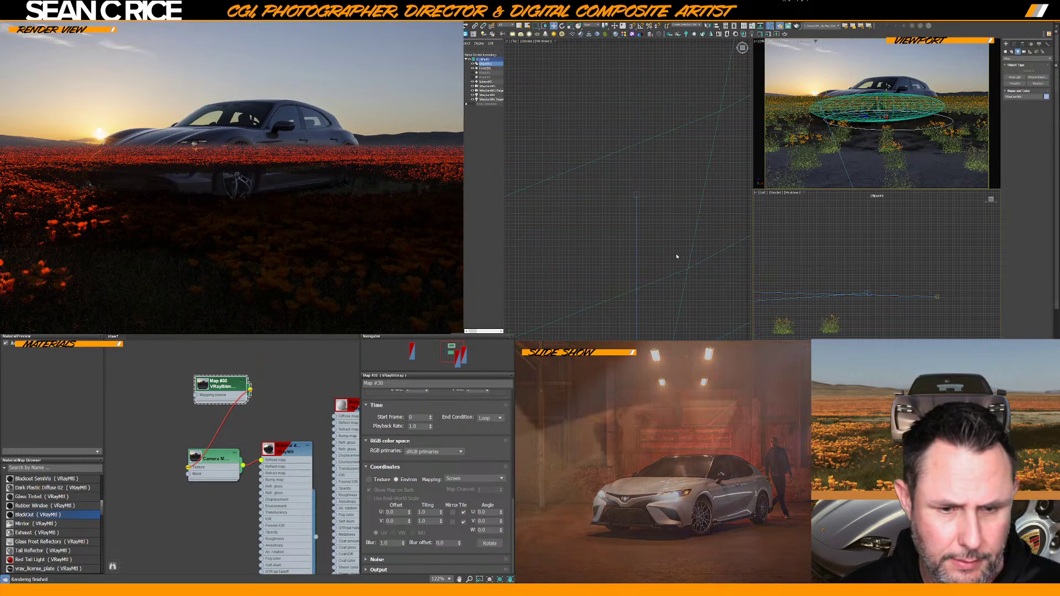
key("z")
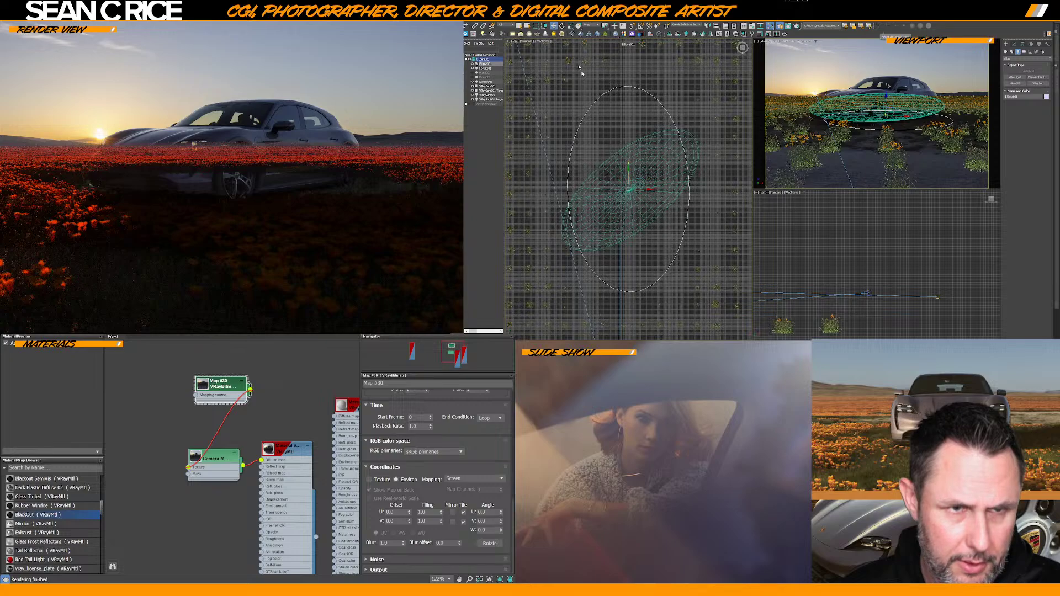
key("e")
scroll(674, 175, "down", 5)
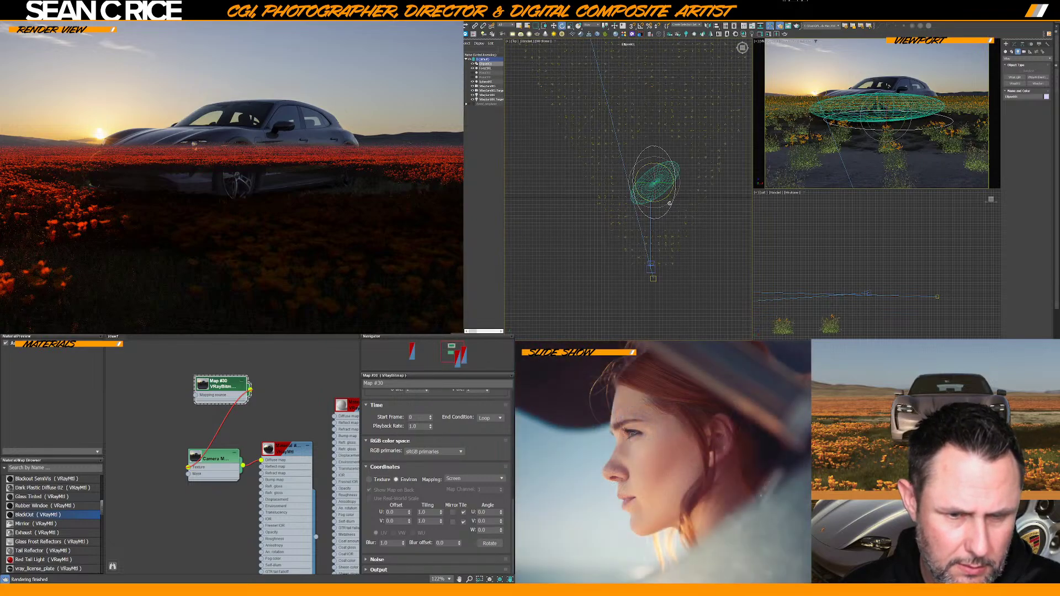
left_click_drag(668, 200, 669, 203)
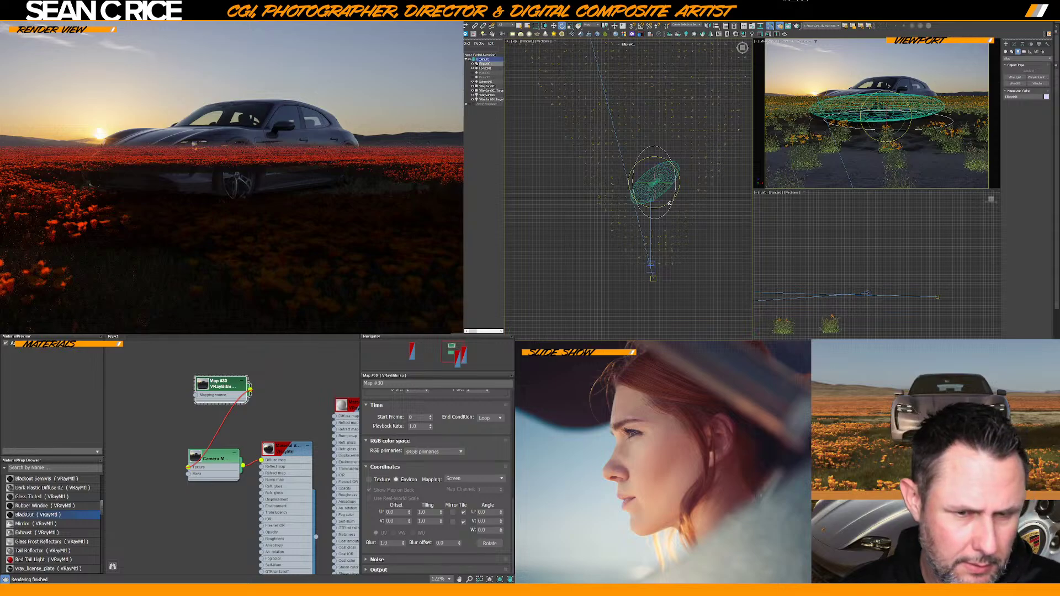
key("w")
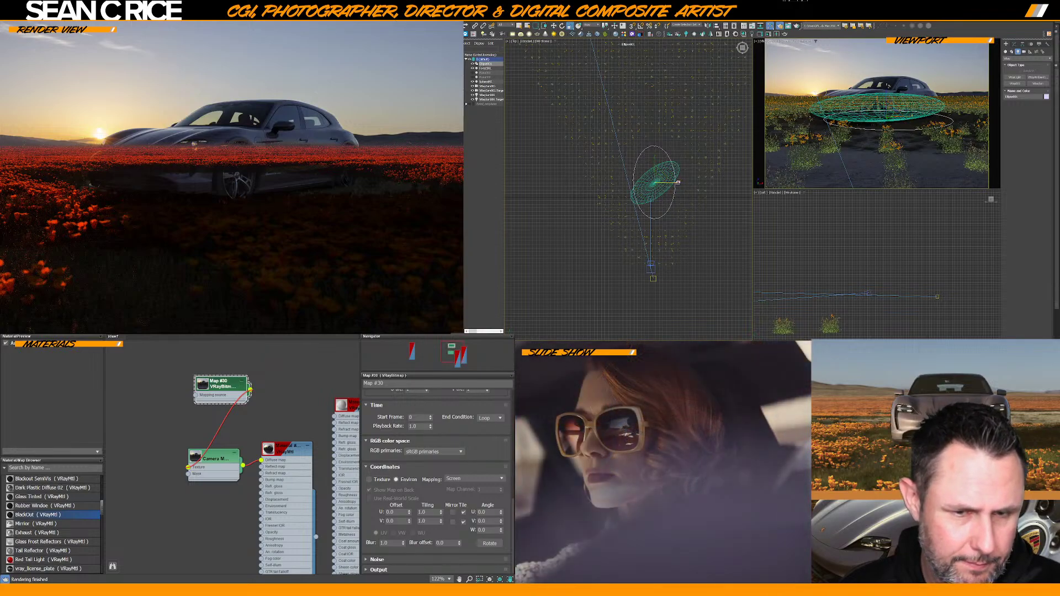
left_click_drag(673, 181, 681, 157)
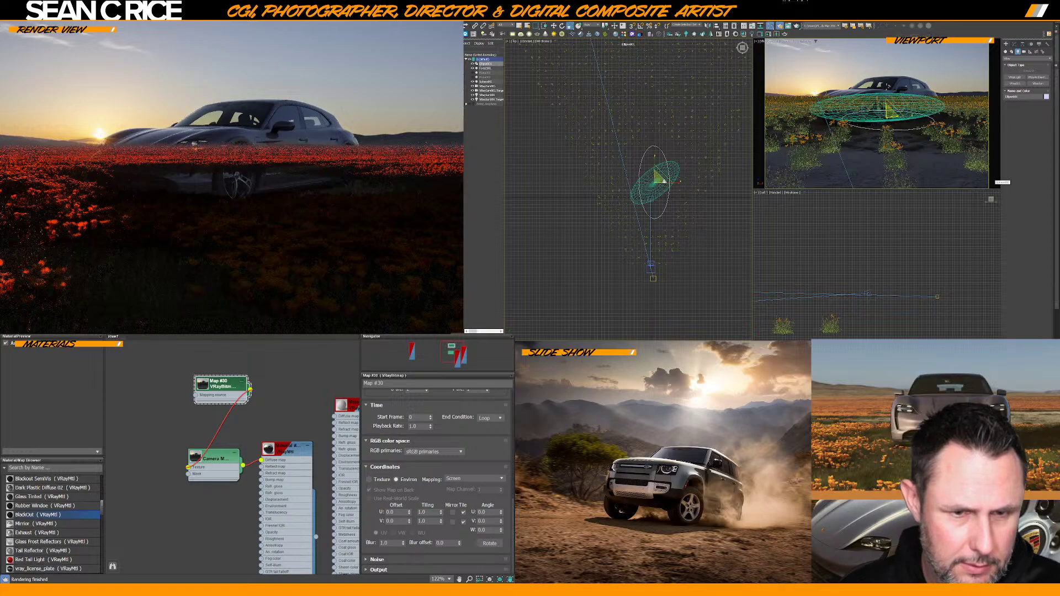
left_click_drag(667, 182, 666, 176)
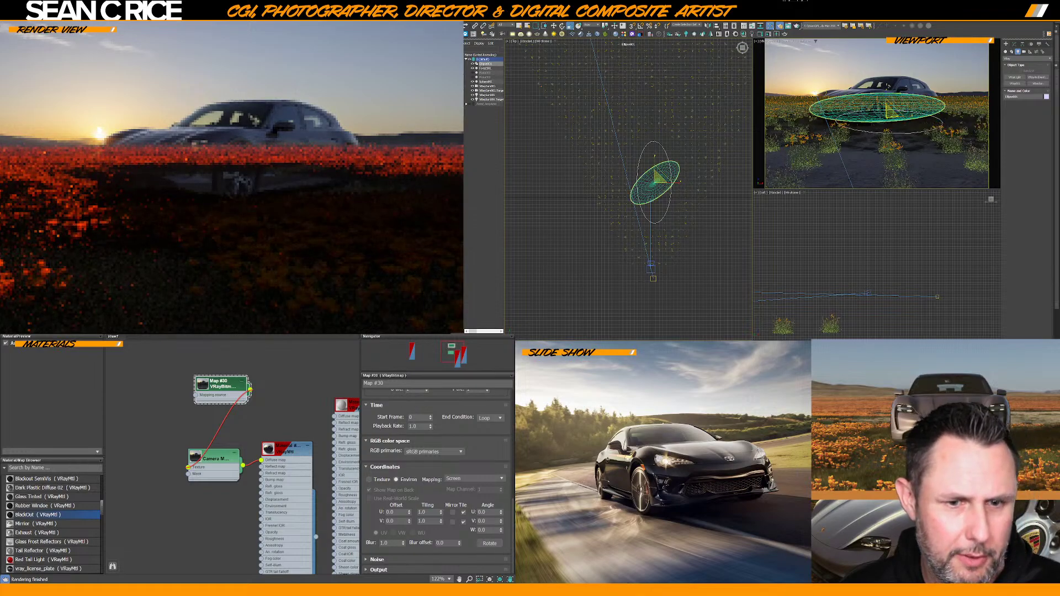
left_click(554, 26)
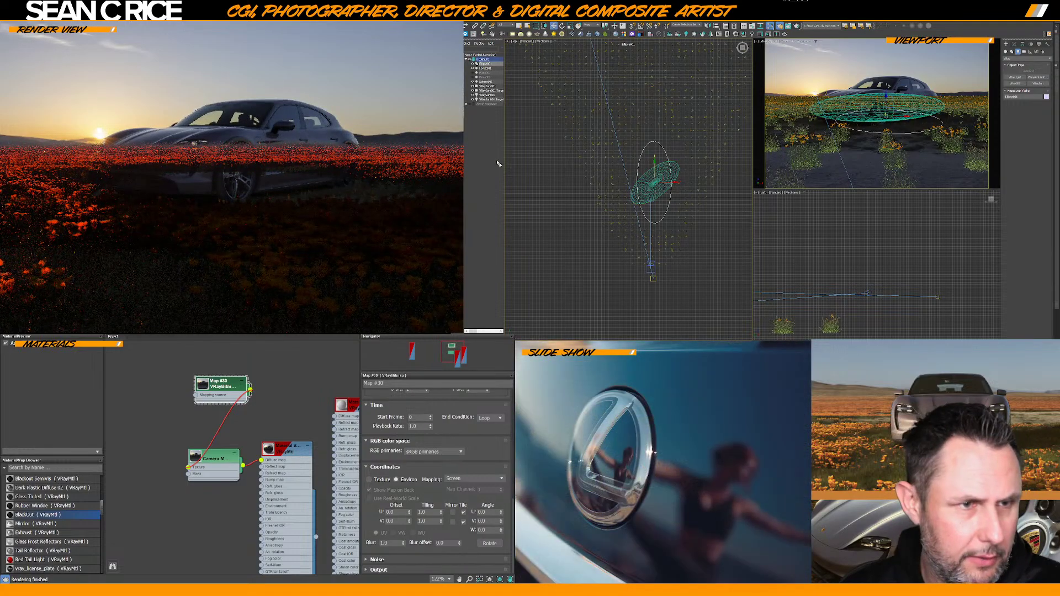
Hide the car stand-in and set the poppy scatter area's density falloff distance to 3000, declining the switch to custom edit mode
left_click(485, 68)
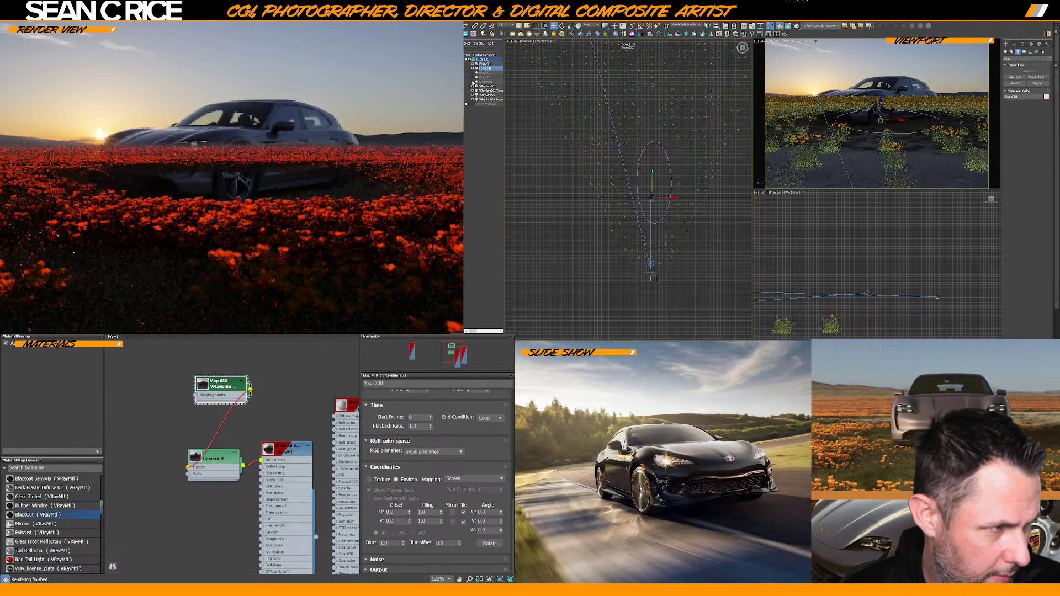
left_click(473, 81)
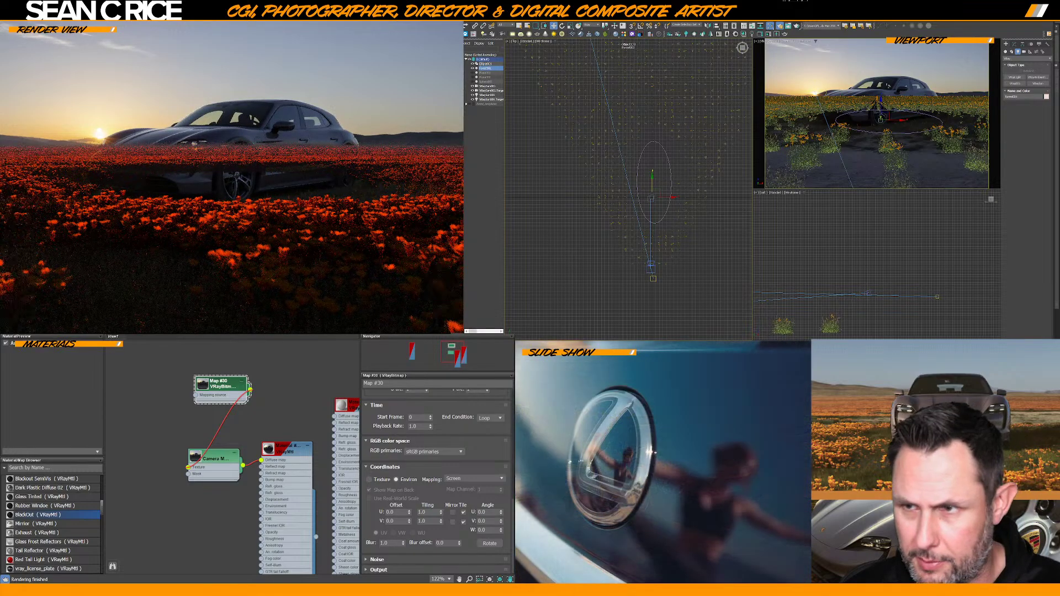
left_click(1014, 44)
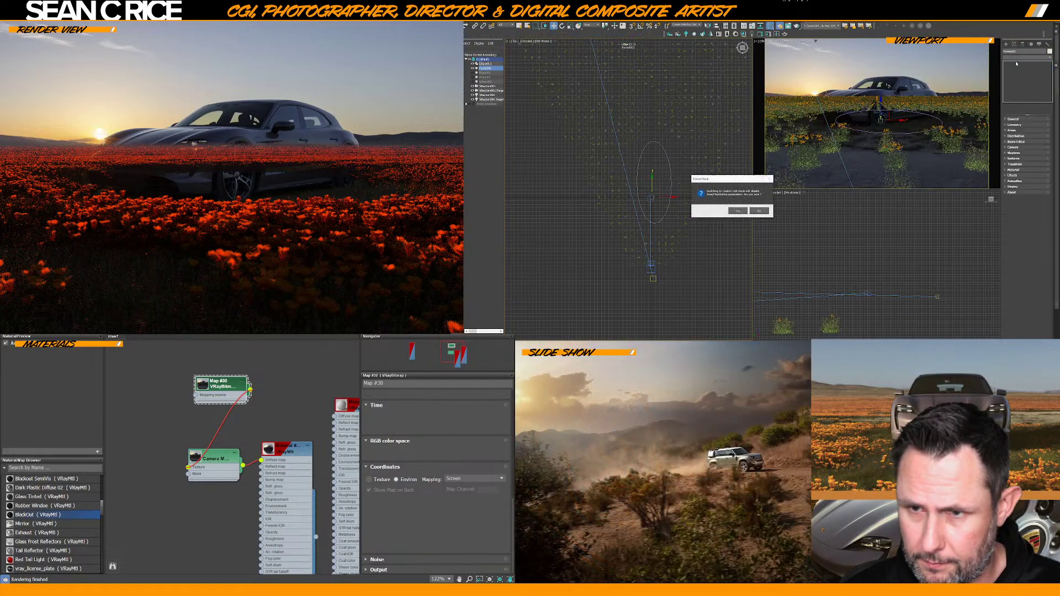
left_click(761, 211)
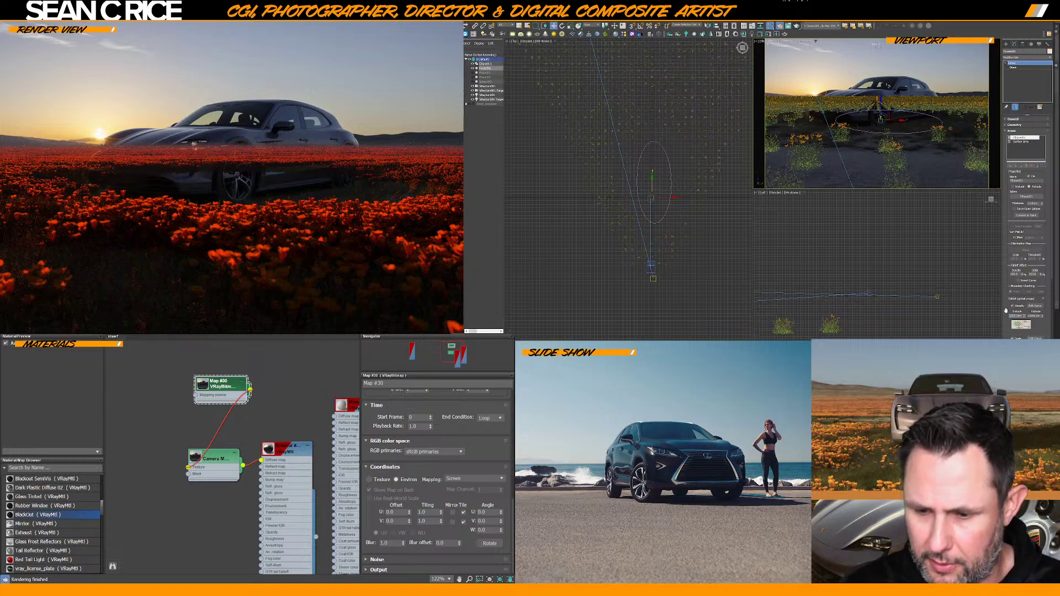
type("3000")
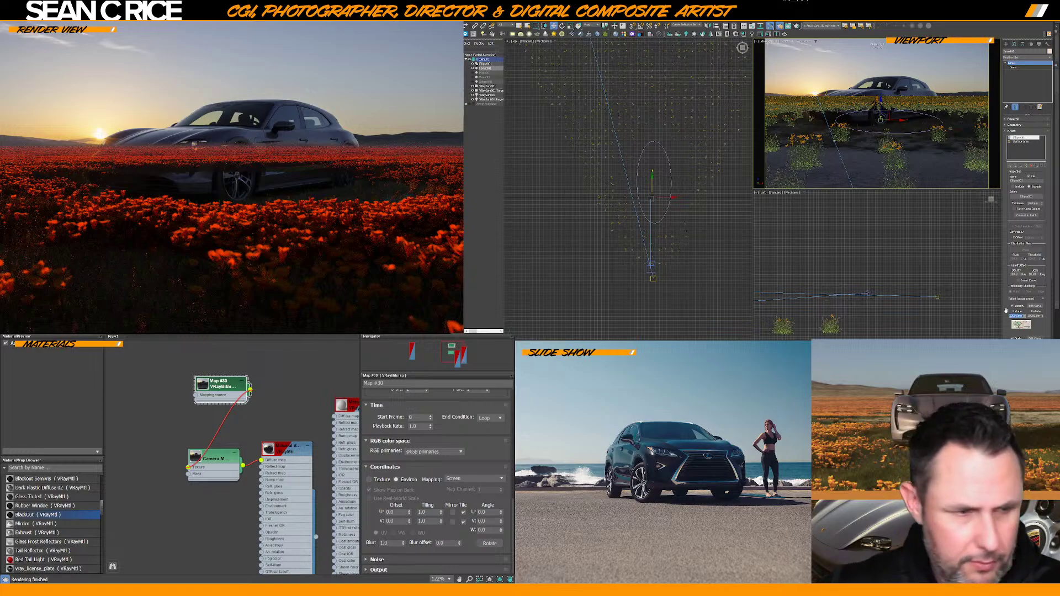
key("Return")
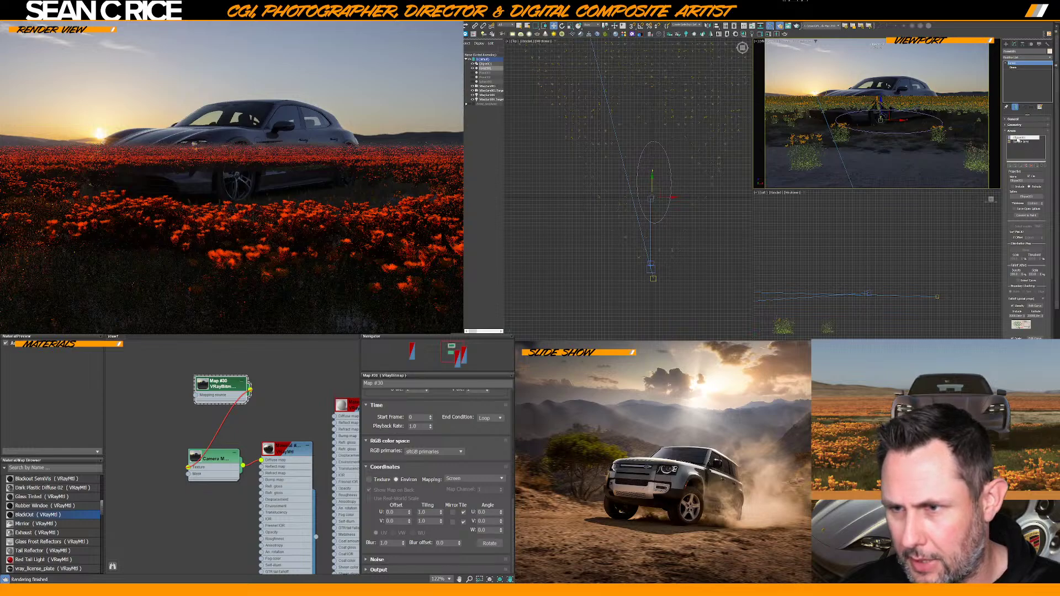
Try a horizontally streaked distribution map on the poppy scatter and adjust its density spacing
left_click(1006, 131)
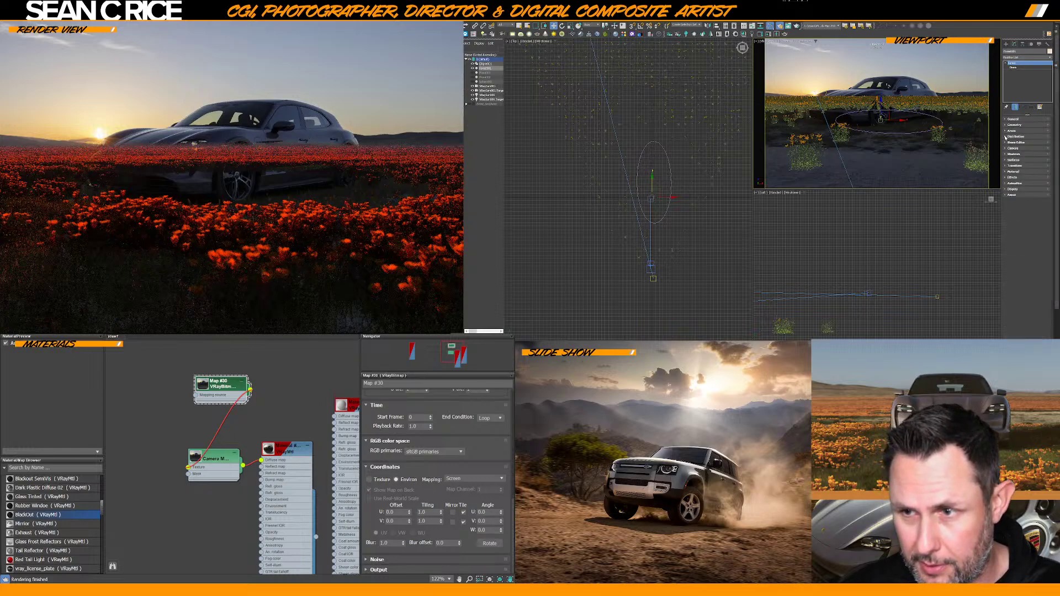
left_click(1005, 136)
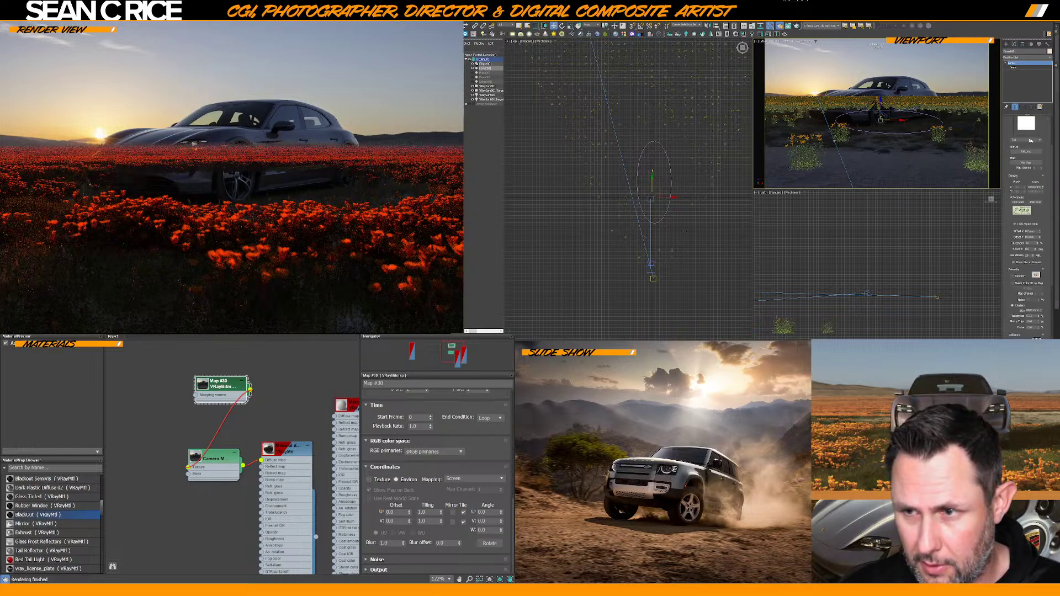
left_click(1029, 141)
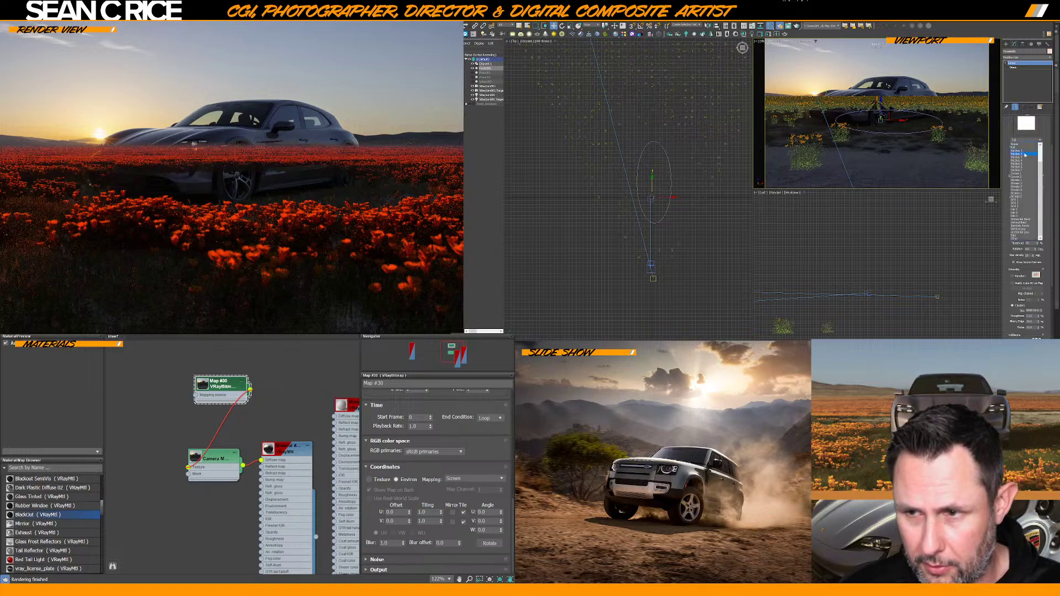
left_click(1023, 181)
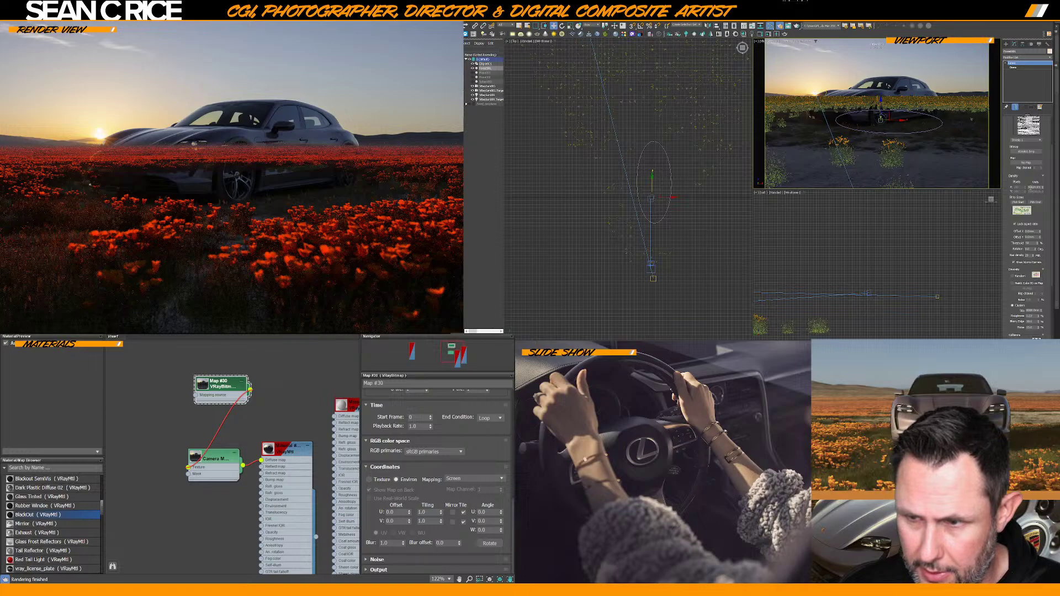
double_click(1028, 187)
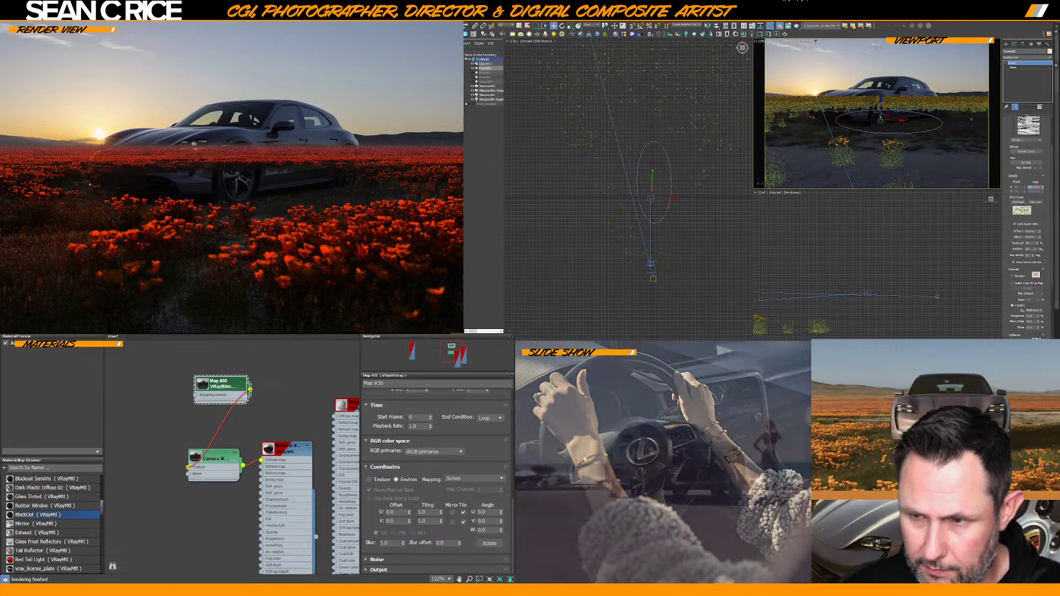
left_click(1043, 189)
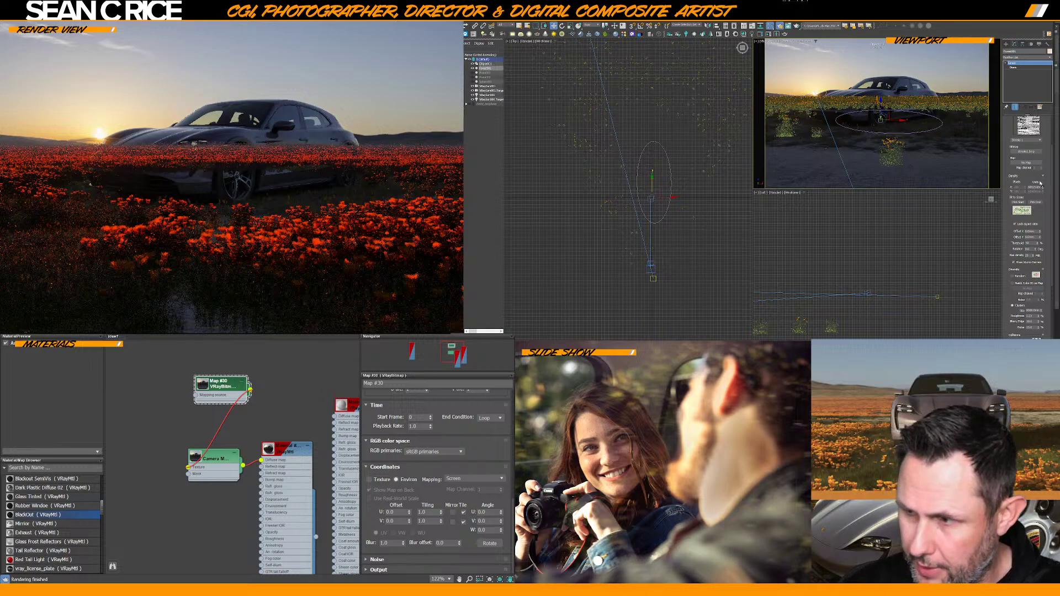
left_click_drag(1042, 186, 1040, 174)
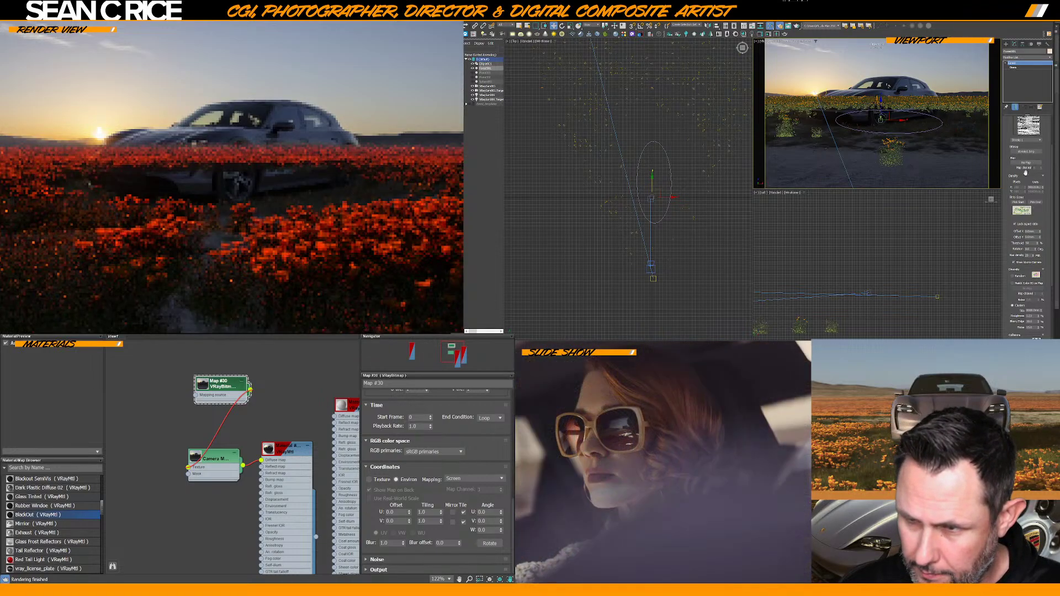
Switch the poppy scatter's distribution to a blotchy black-and-white pattern map and adjust its density spacing
left_click(1028, 142)
left_click(1022, 183)
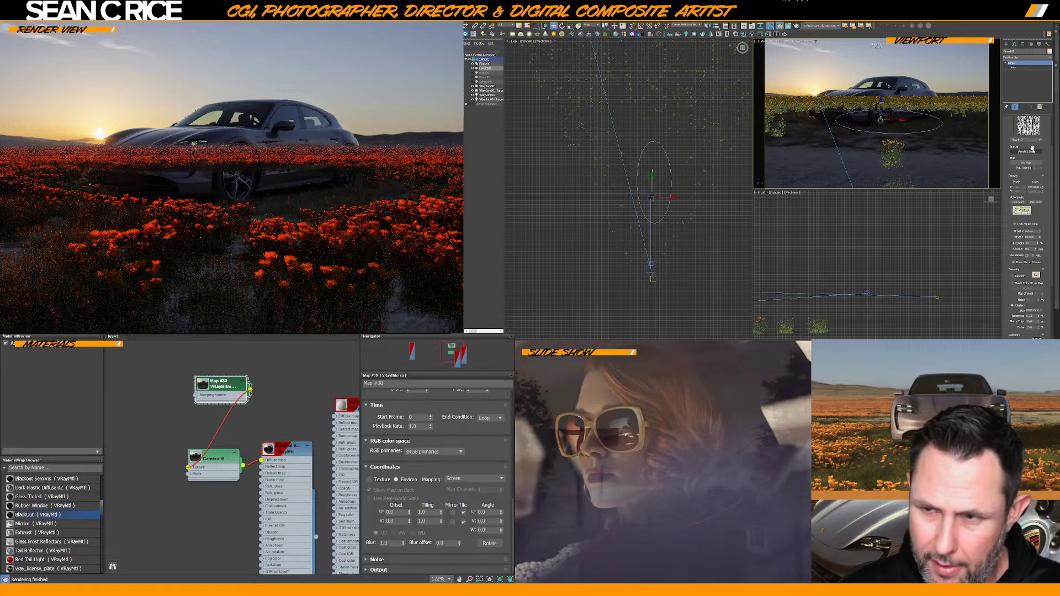
left_click(1027, 163)
left_click(1023, 187)
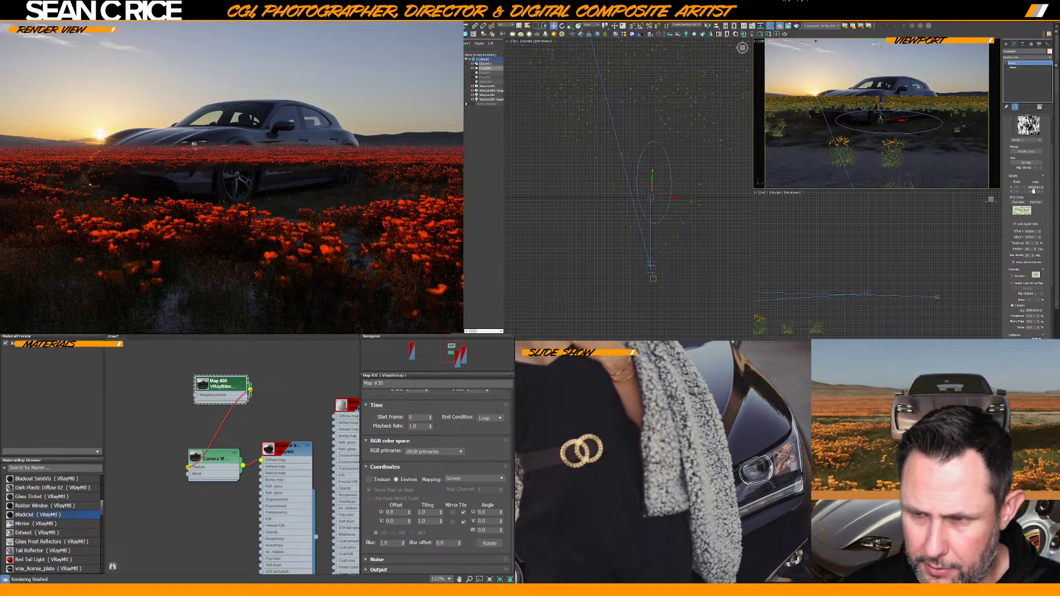
double_click(1031, 187)
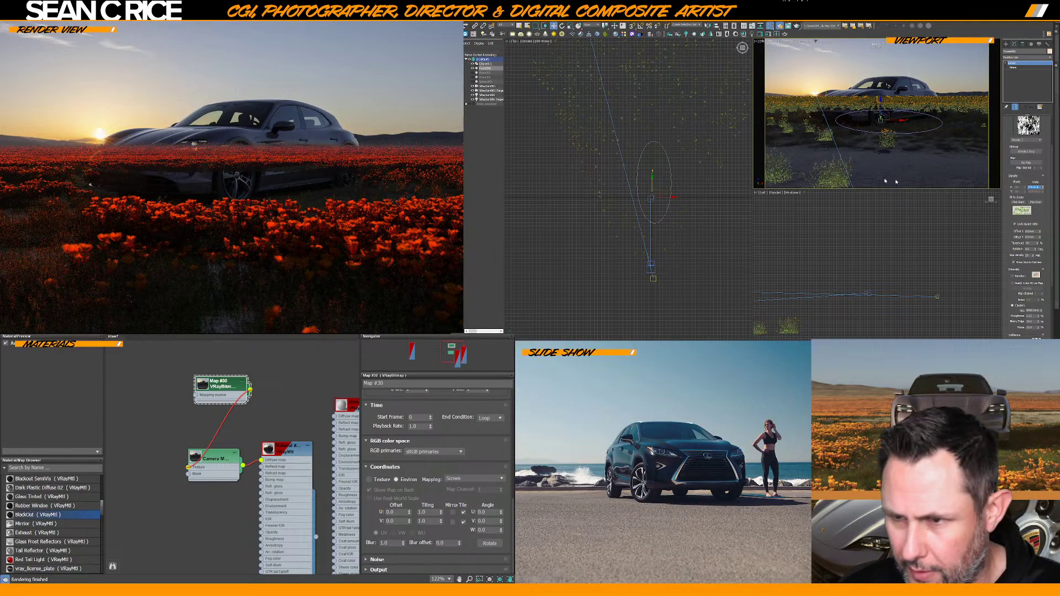
Adjust the frequency values of the three poppy models in the scatter's geometry list
left_click_drag(1053, 138, 1053, 125)
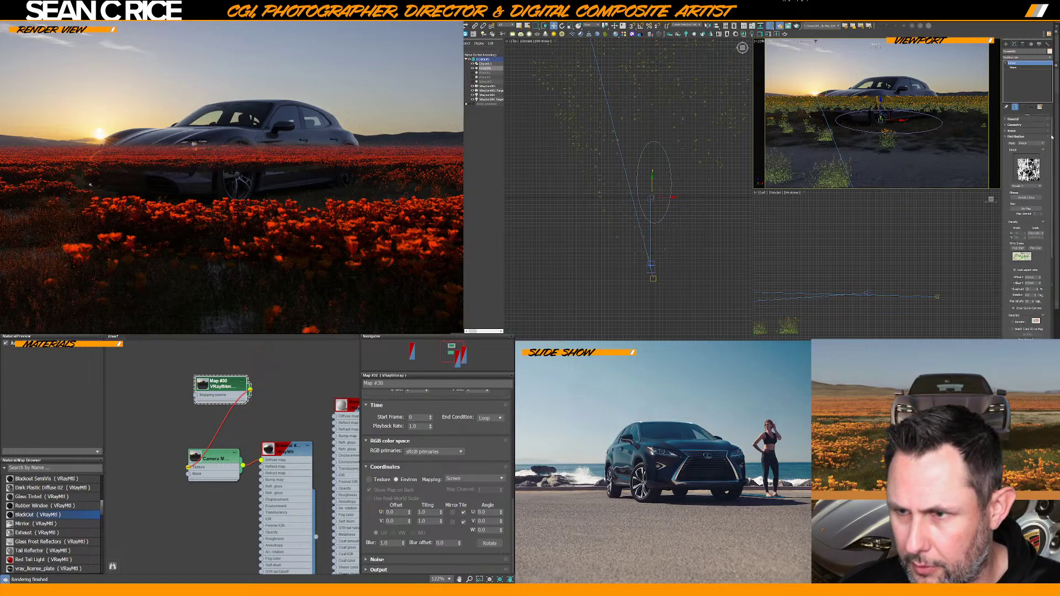
left_click(1005, 136)
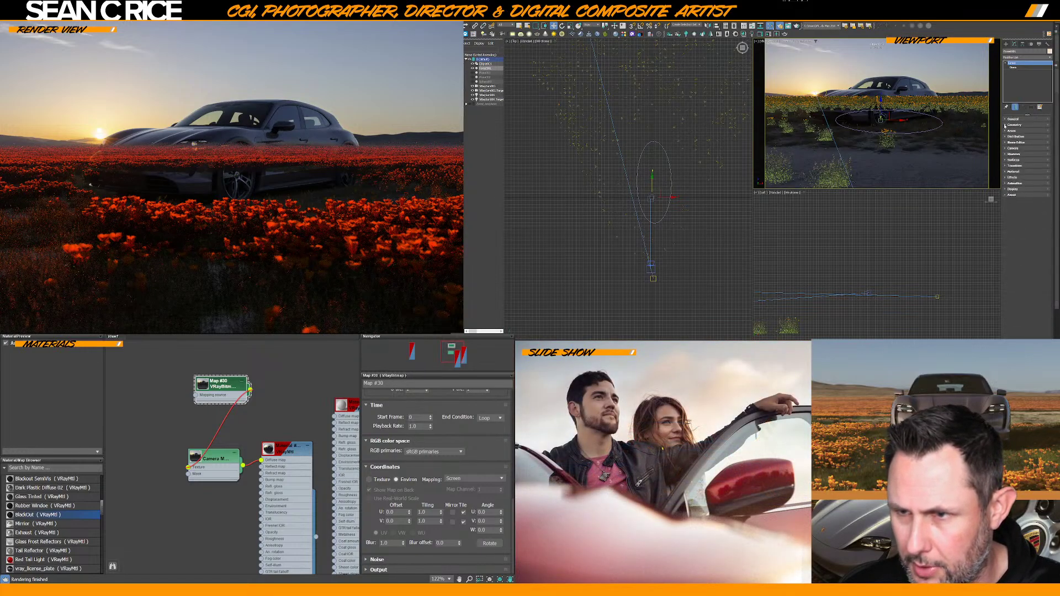
left_click(1006, 124)
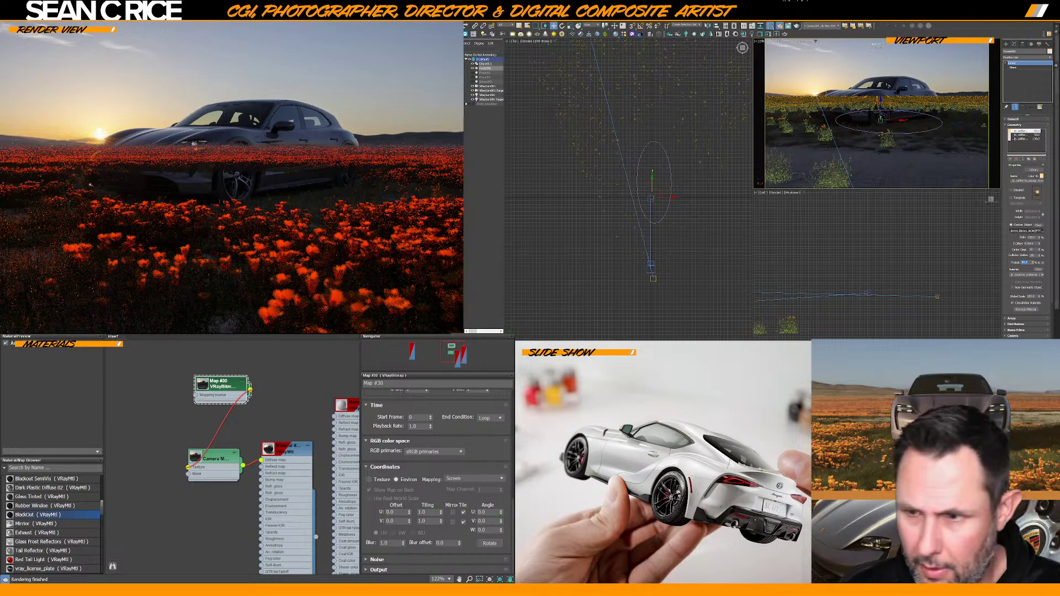
left_click(1023, 134)
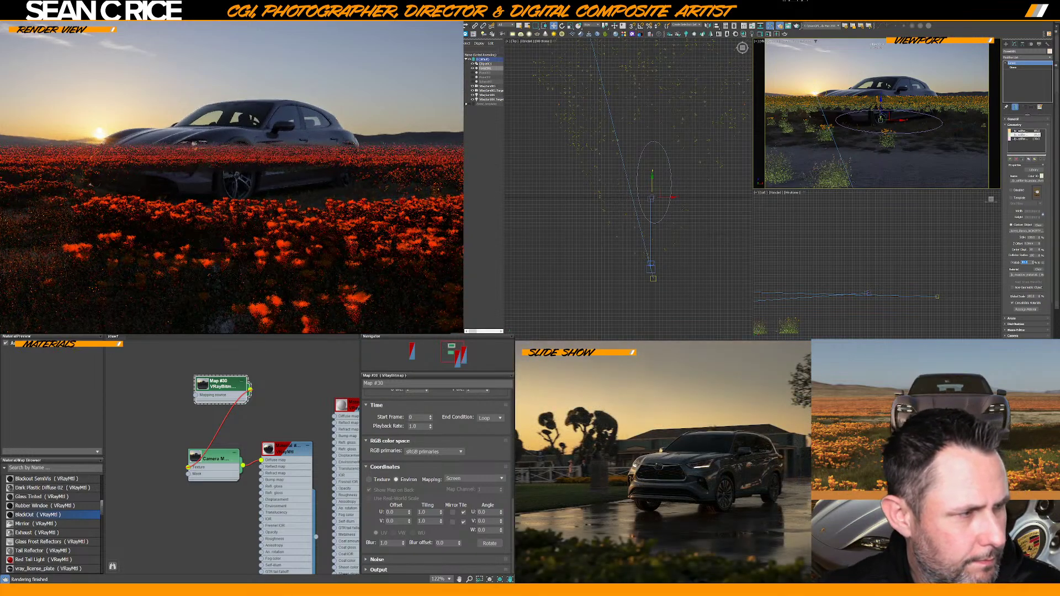
left_click(1022, 139)
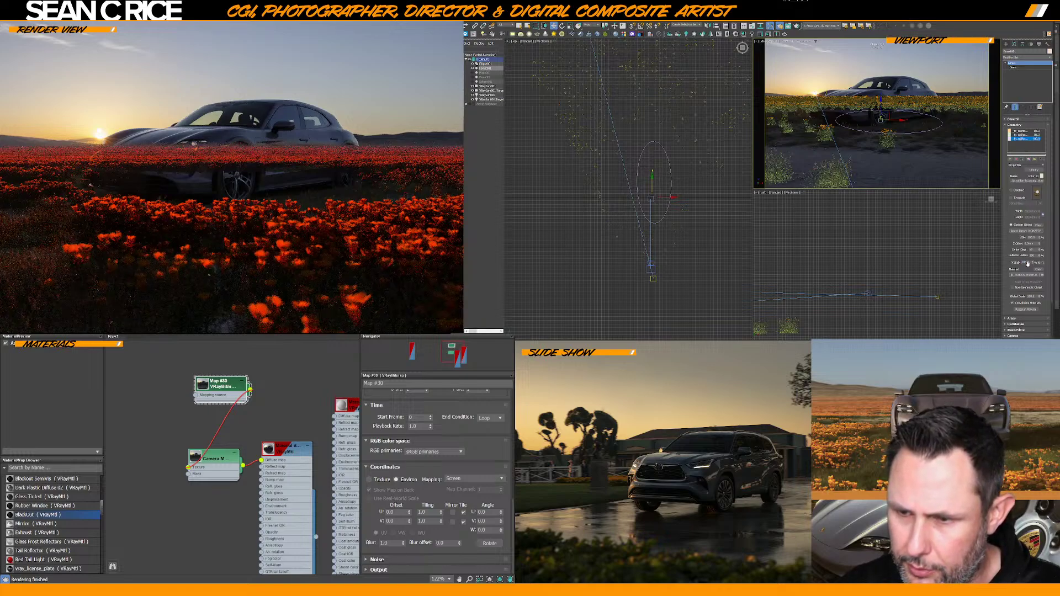
double_click(1025, 262)
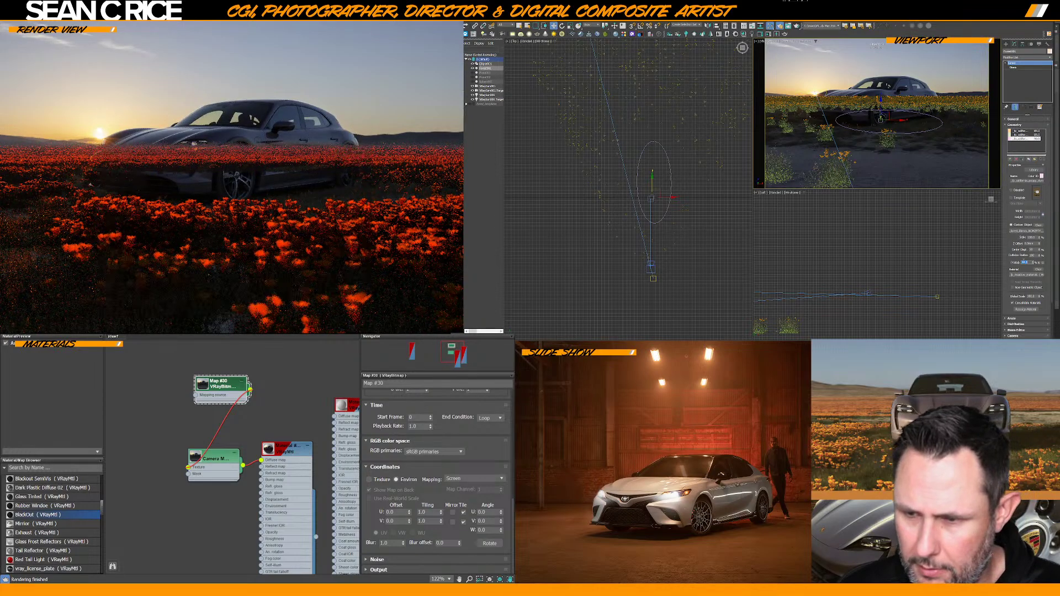
key("Return")
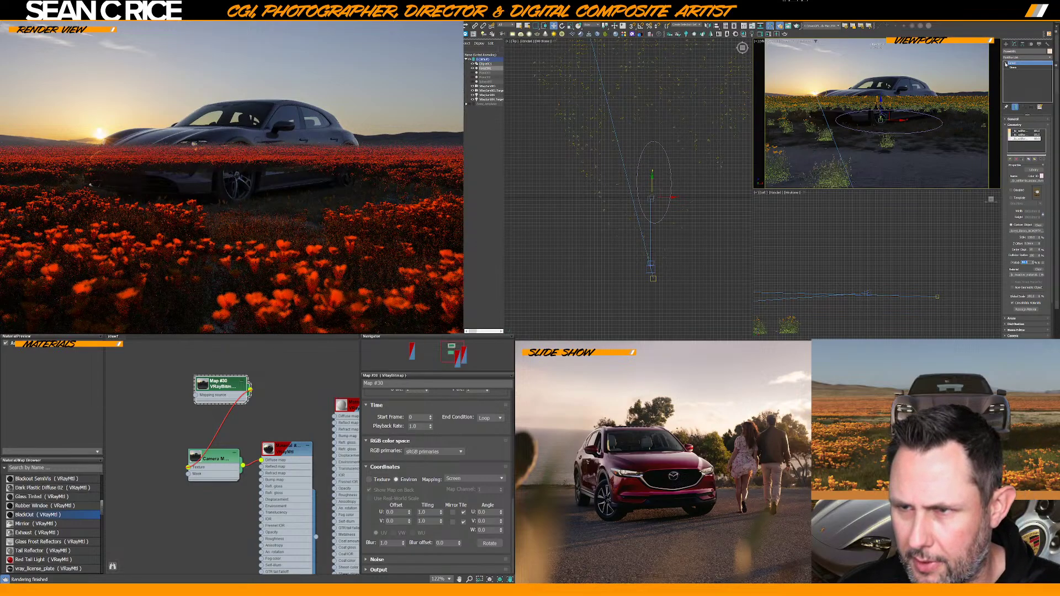
left_click(1011, 124)
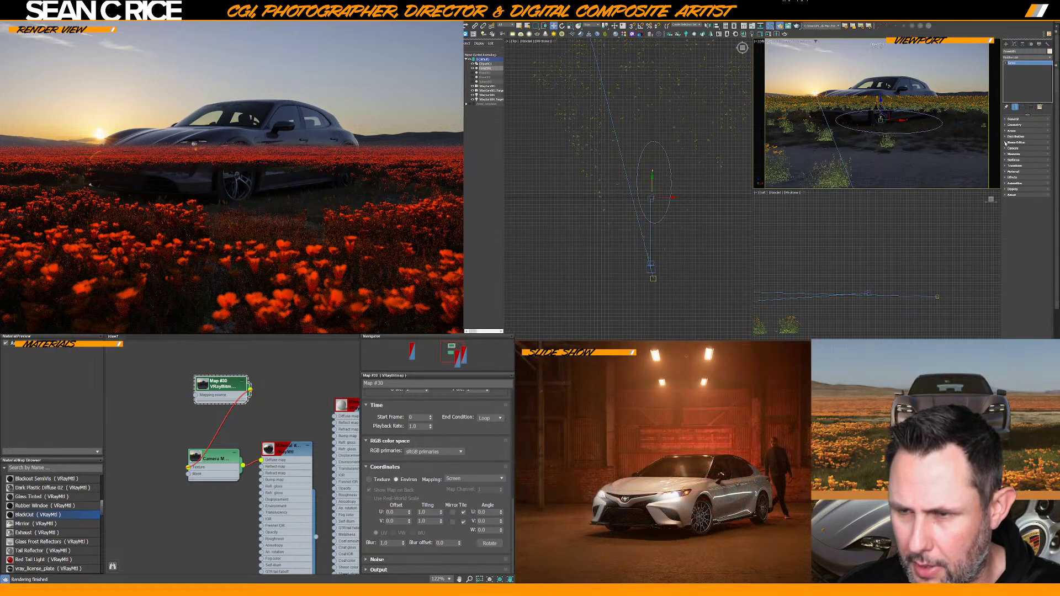
left_click(1003, 136)
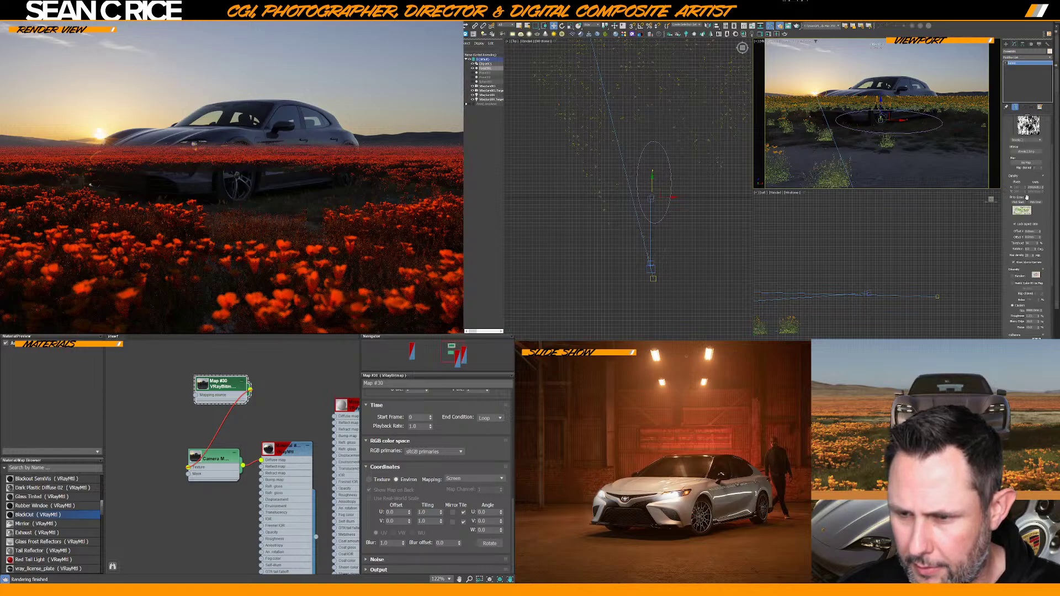
scroll(1022, 308, "down", 1)
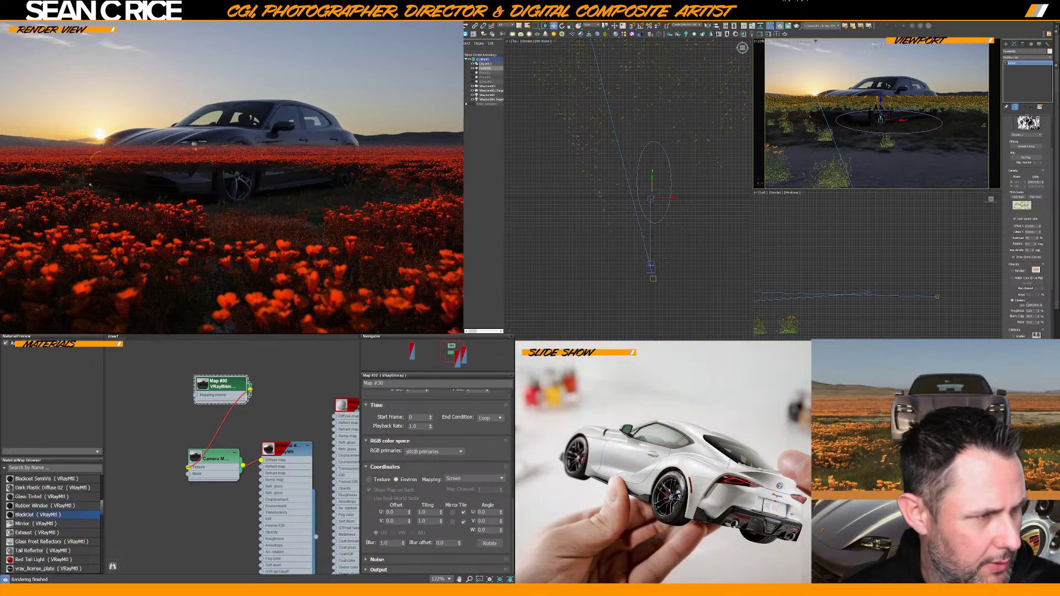
scroll(1006, 133, "up", 3)
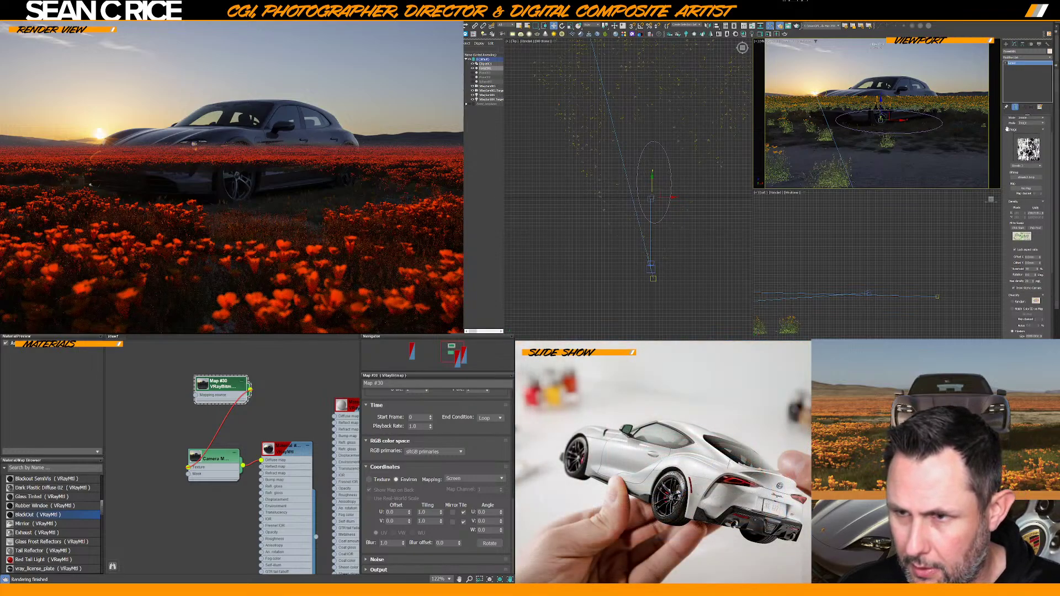
left_click(1005, 122)
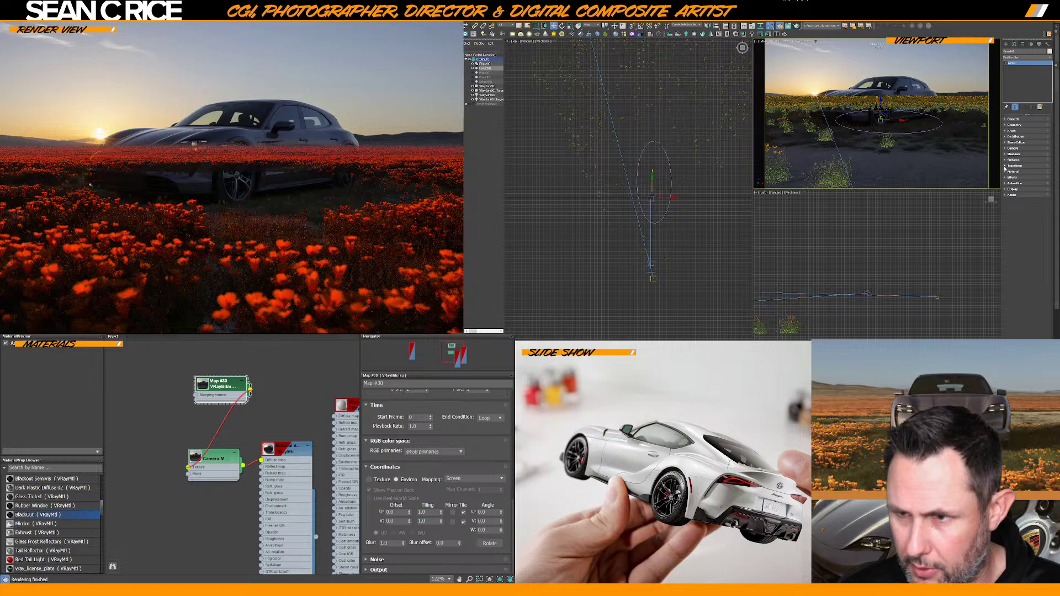
Reduce the maximum random scale of the scattered poppies in the scatter's transform settings
left_click(1005, 166)
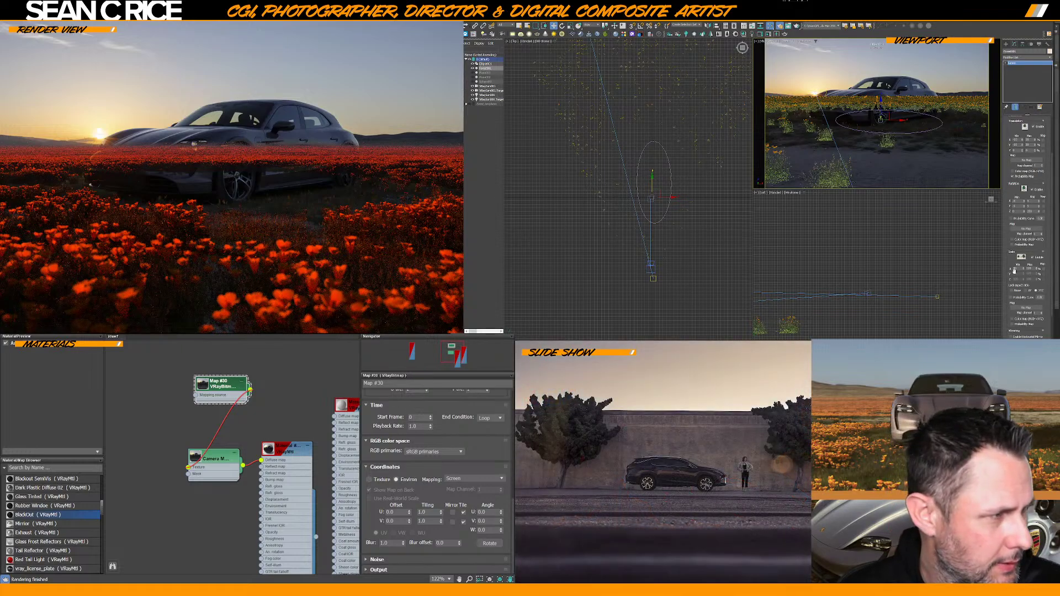
double_click(1030, 268)
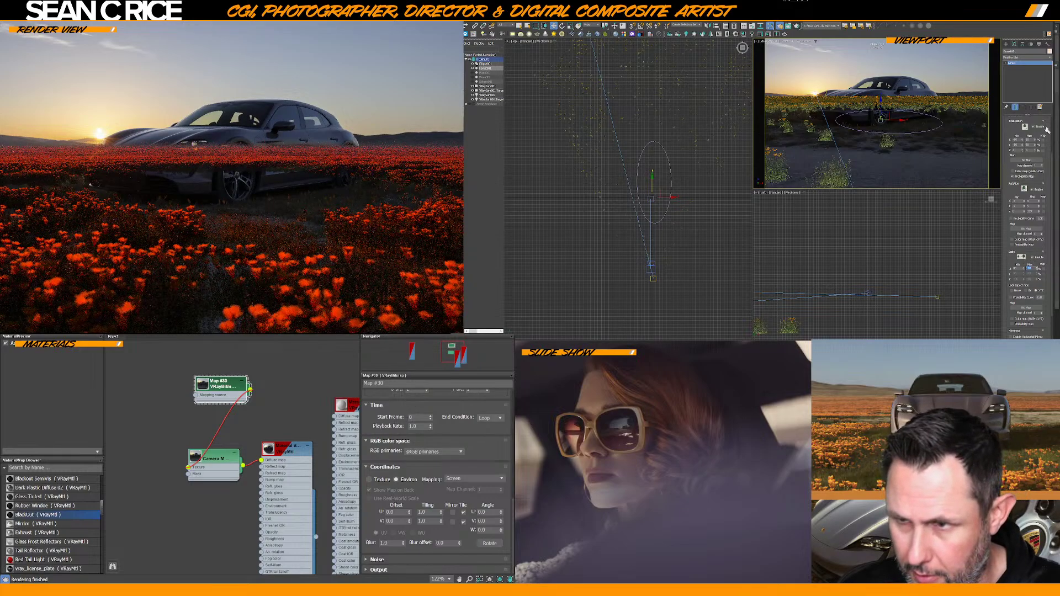
left_click_drag(1052, 127, 1052, 101)
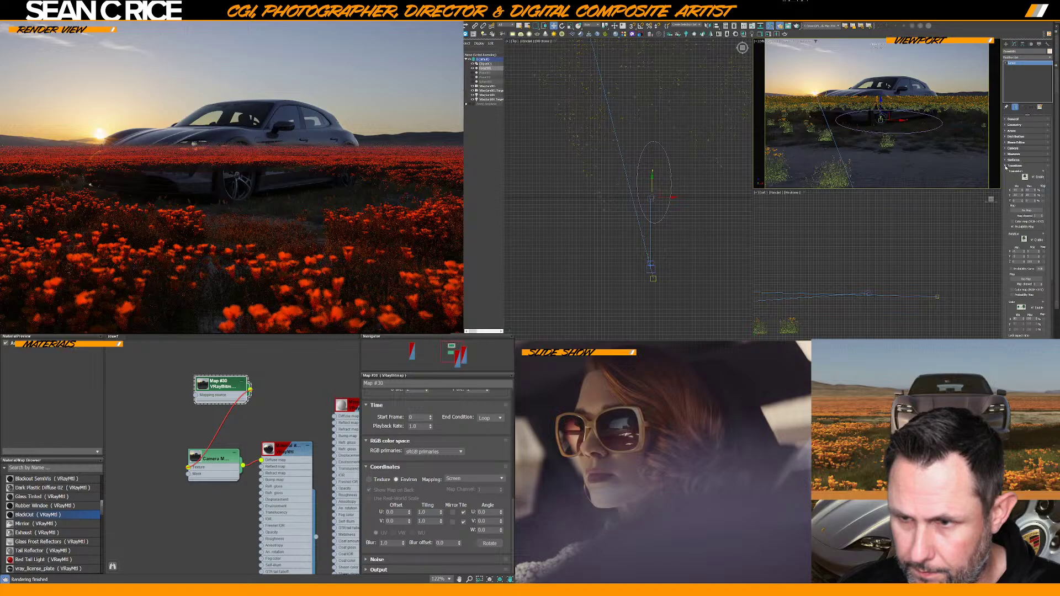
left_click(1012, 166)
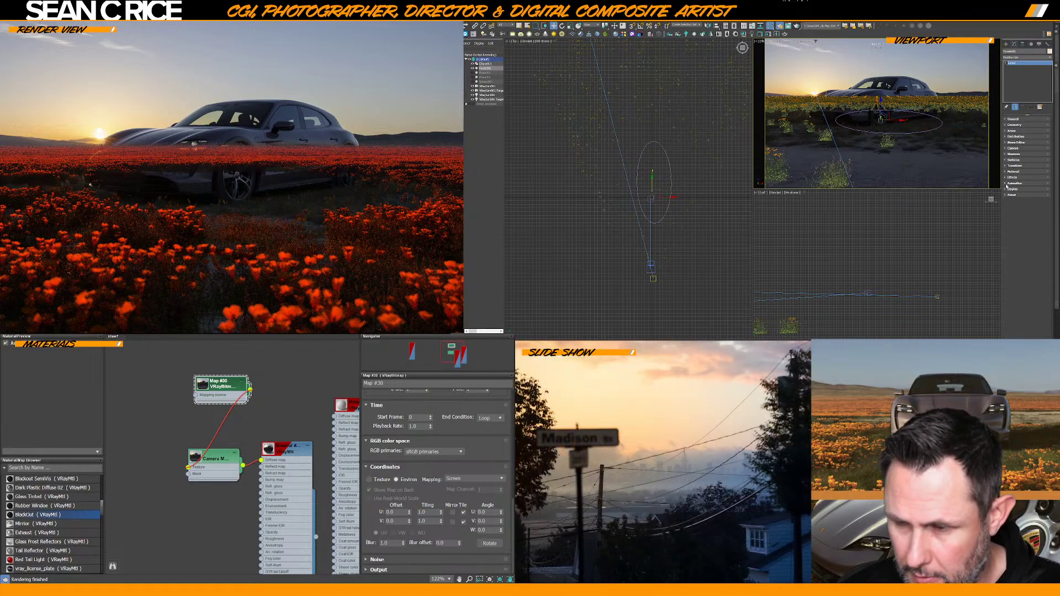
left_click(1005, 136)
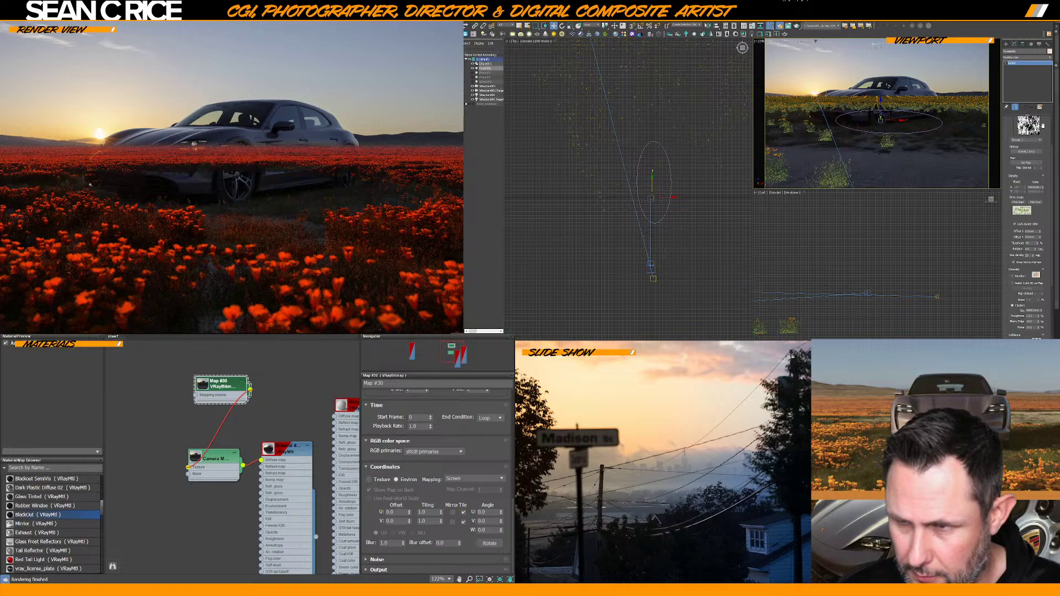
scroll(1015, 138, "up", 2)
left_click(1005, 137)
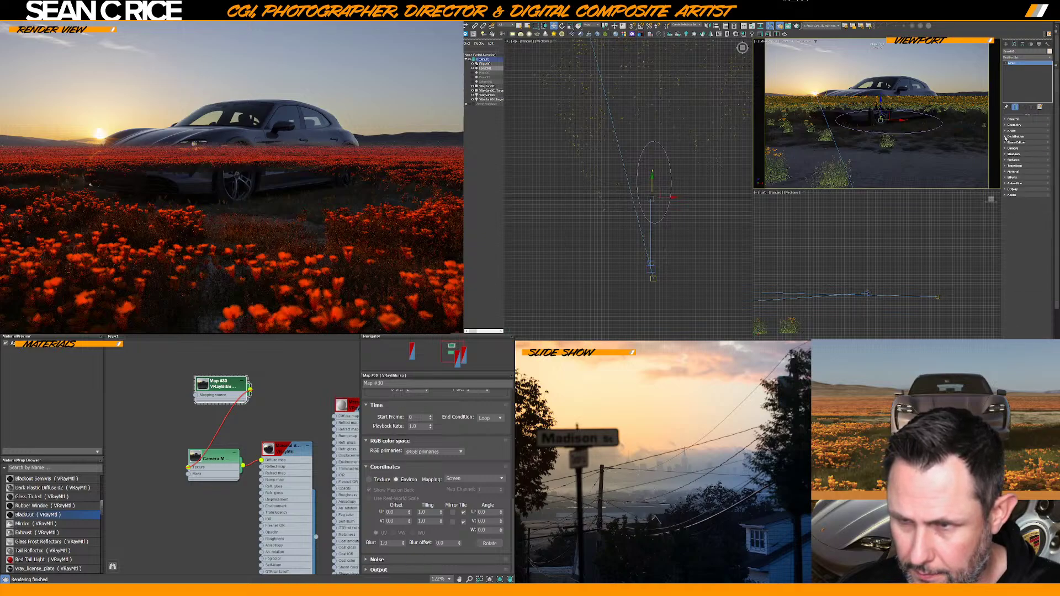
left_click(1005, 142)
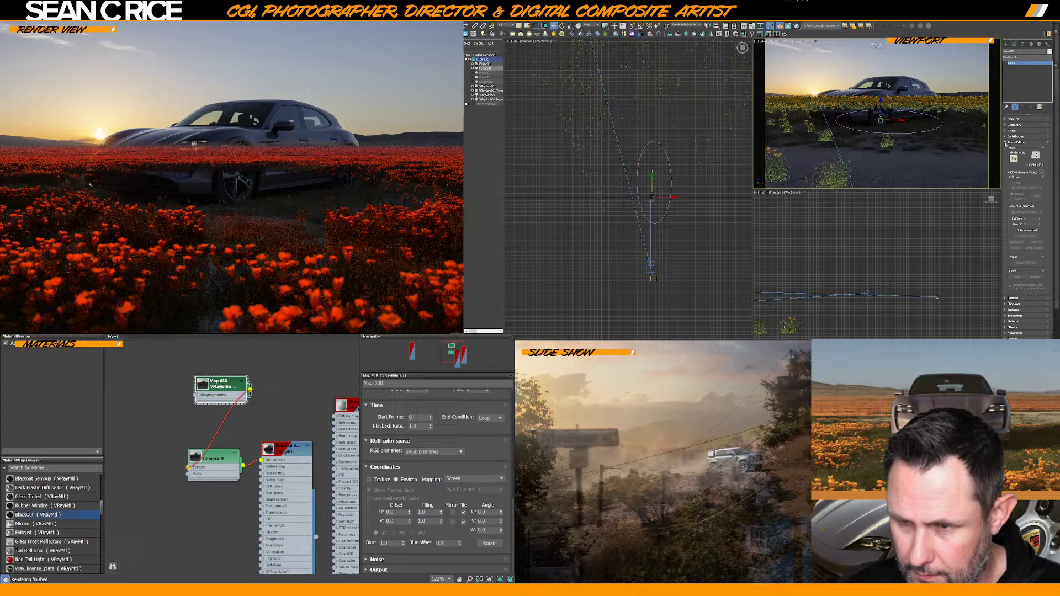
left_click(1005, 143)
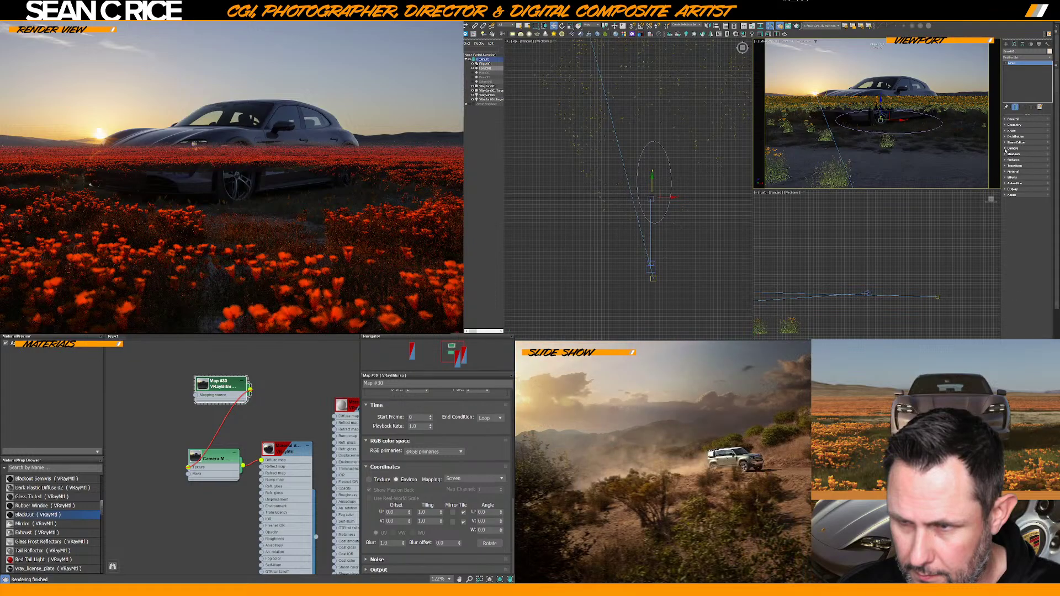
left_click(1004, 159)
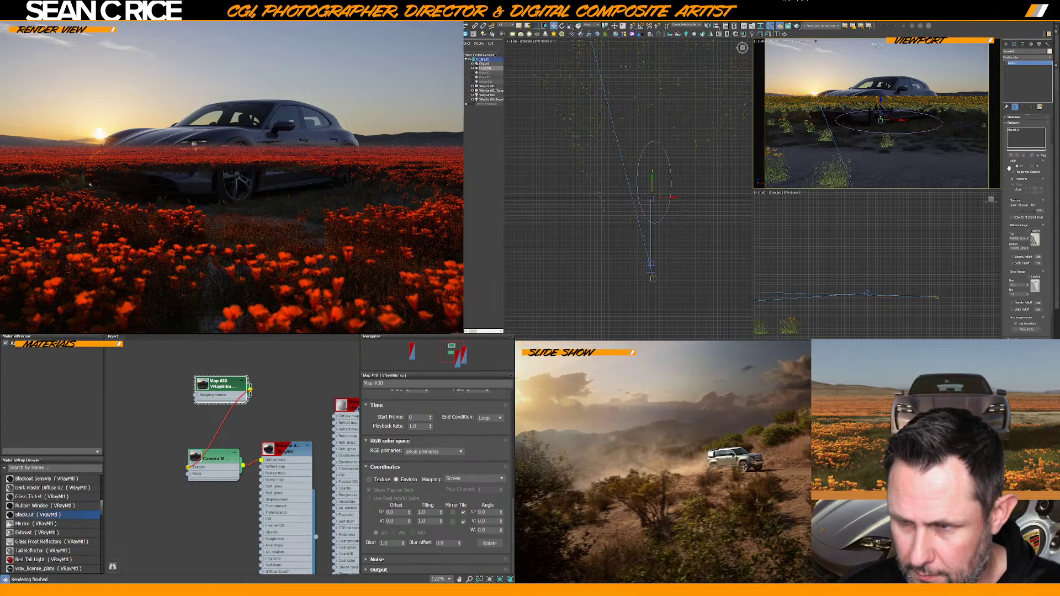
left_click(1006, 123)
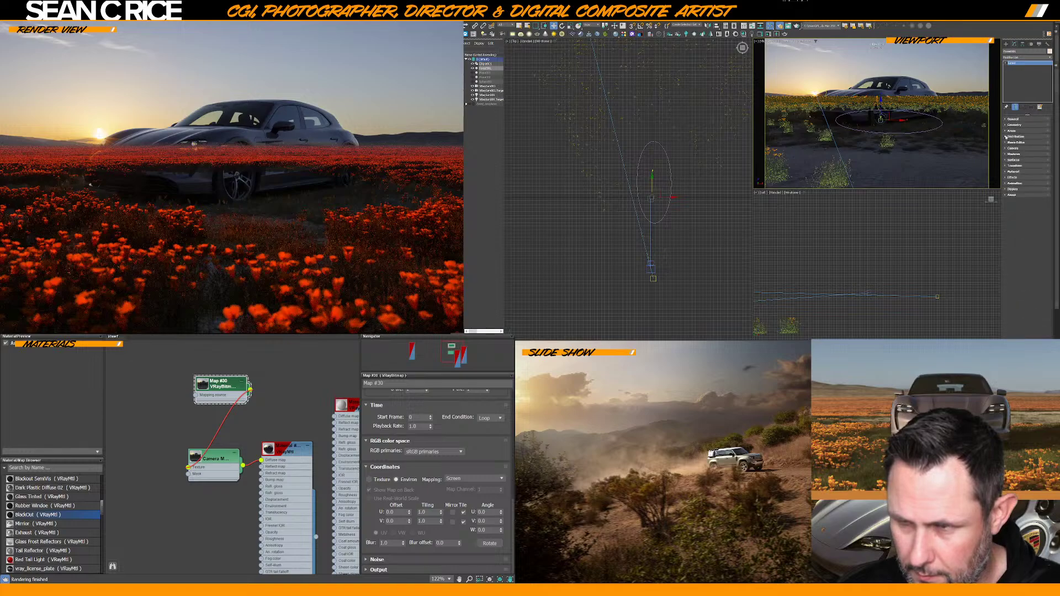
Reshape the density falloff curve of the elliptical area in the poppy scatter's area settings
left_click(1004, 130)
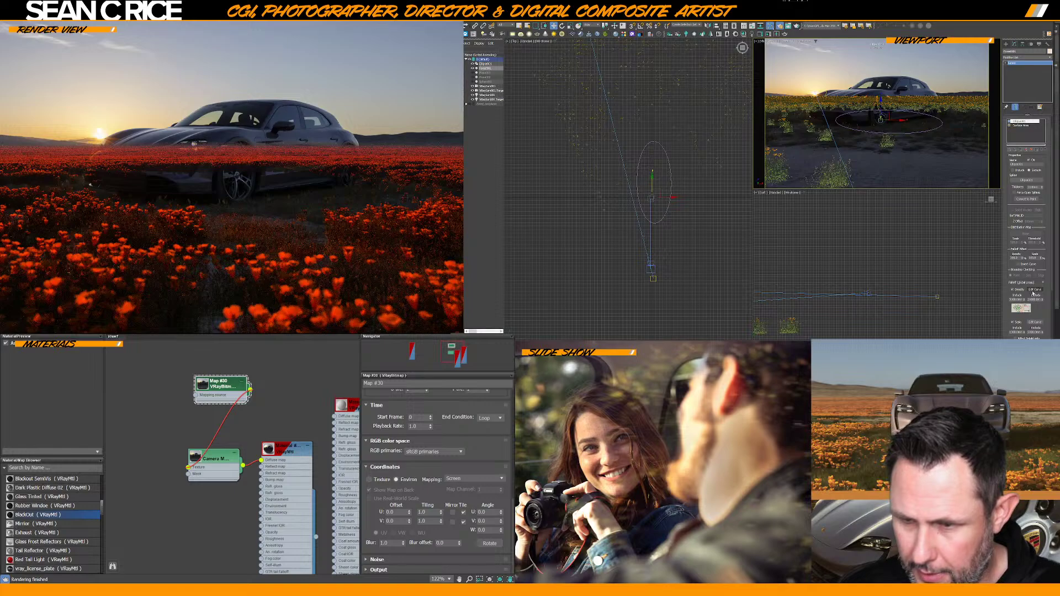
left_click(1033, 290)
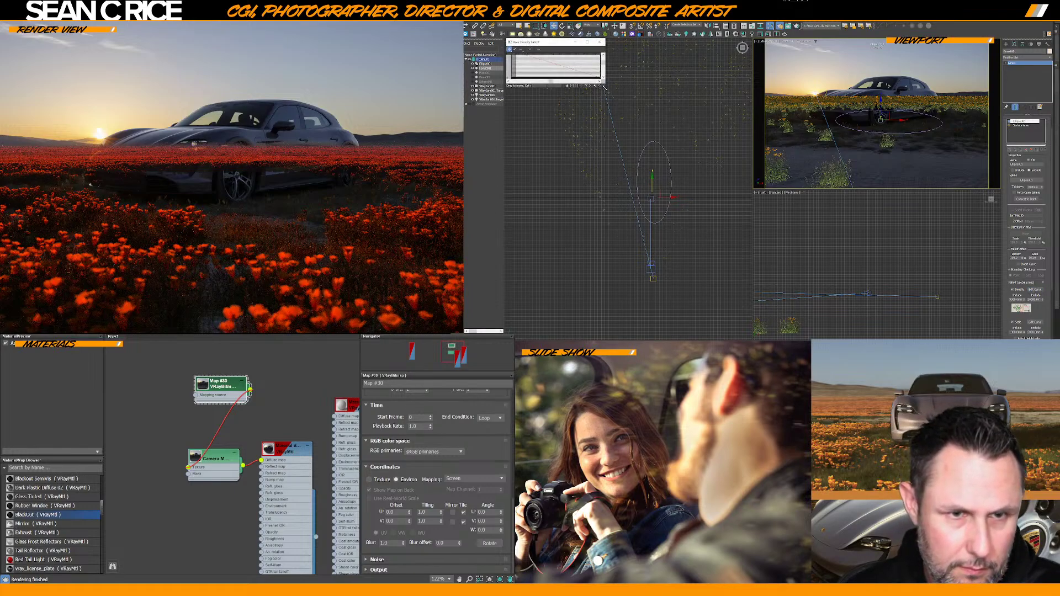
left_click_drag(604, 85, 765, 247)
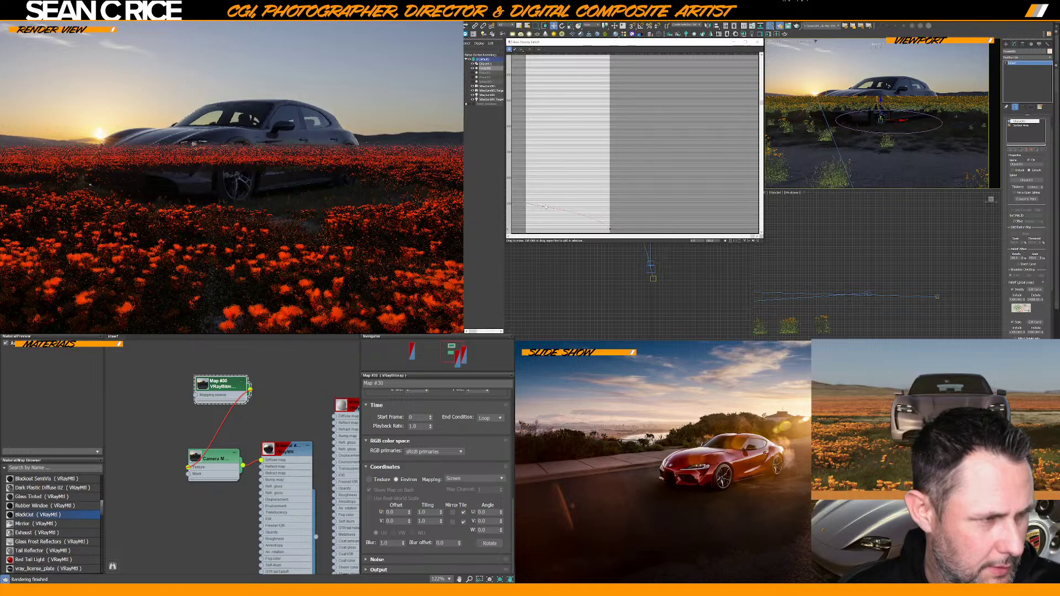
left_click(758, 42)
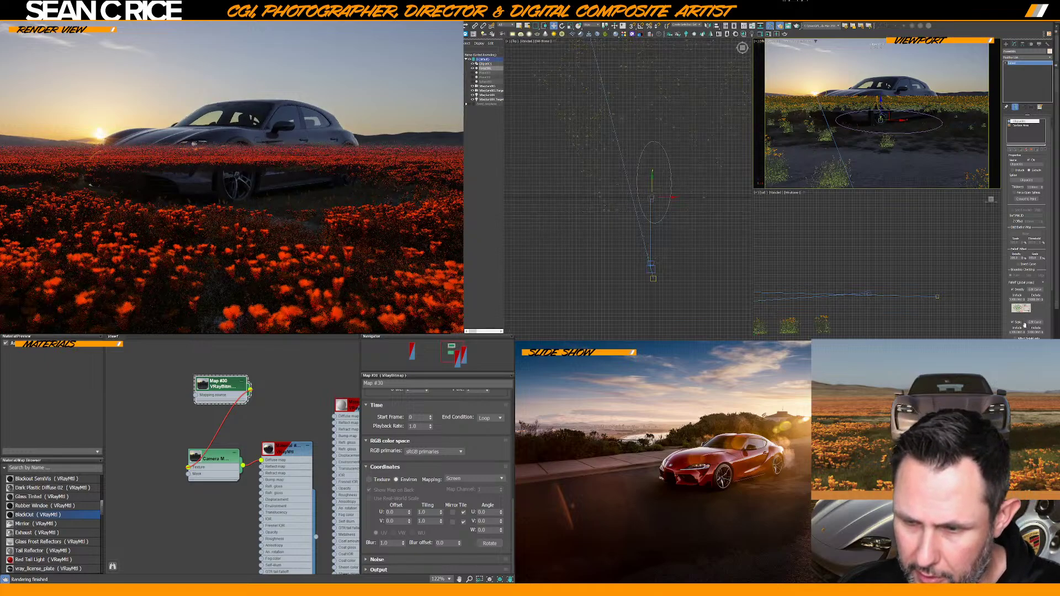
Reshape the elliptical area's scale falloff curve by converting its first point to a Bezier type and bending the curve downward
left_click(1035, 322)
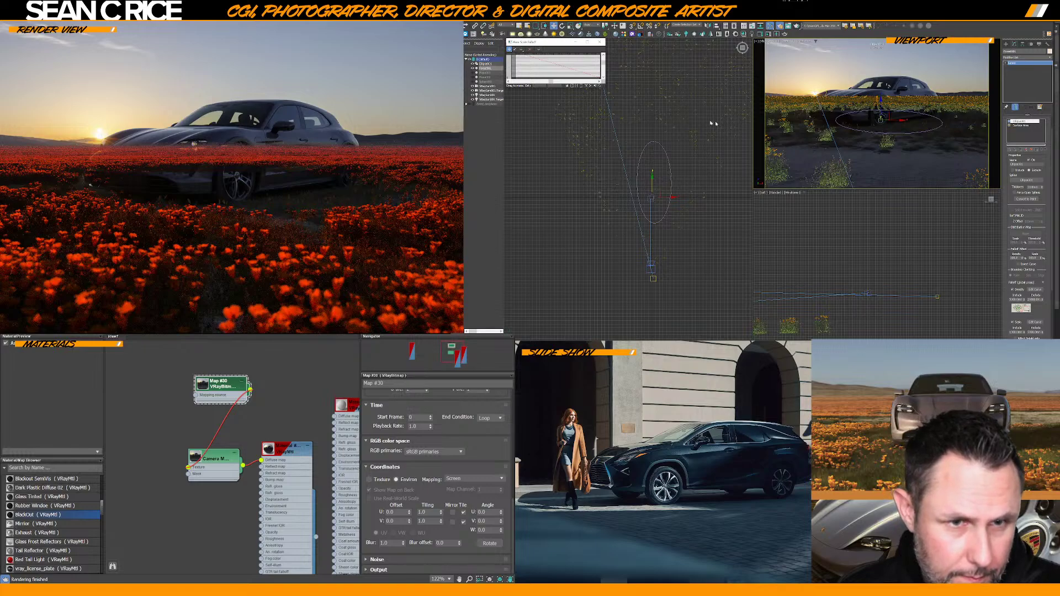
left_click_drag(605, 87, 687, 180)
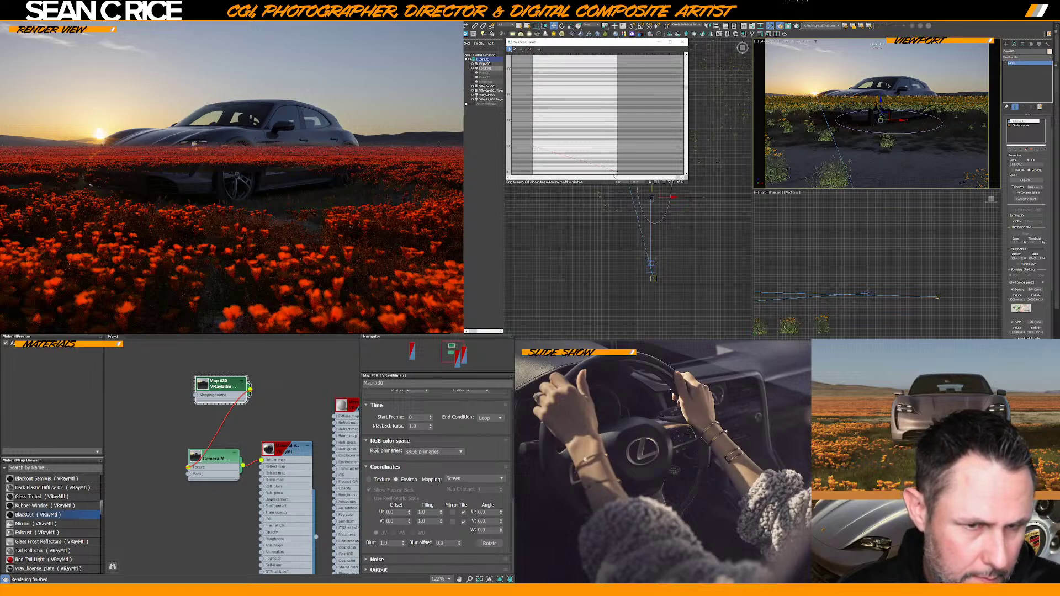
right_click(534, 148)
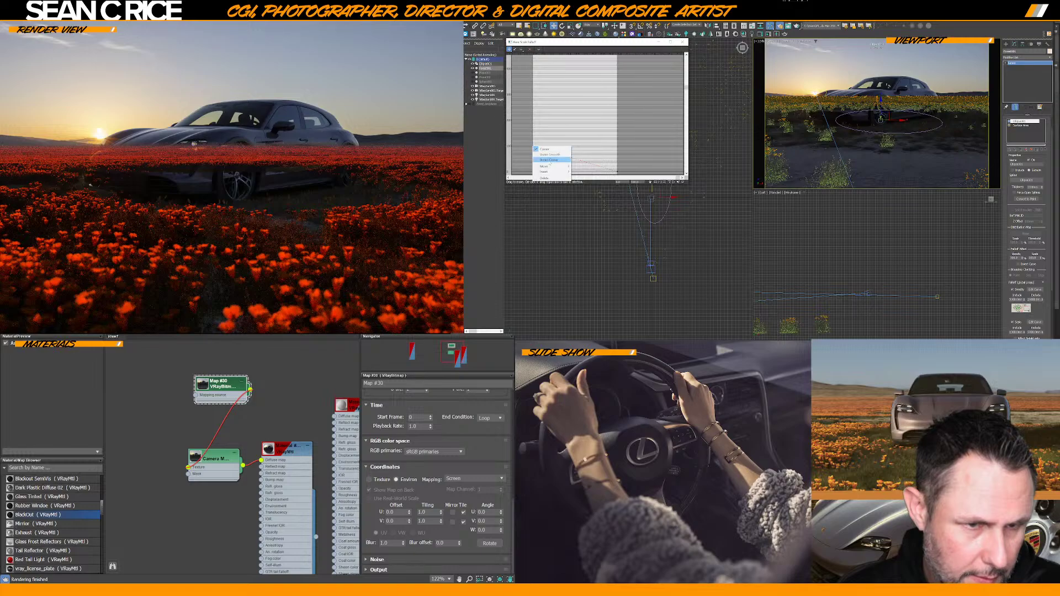
left_click(549, 160)
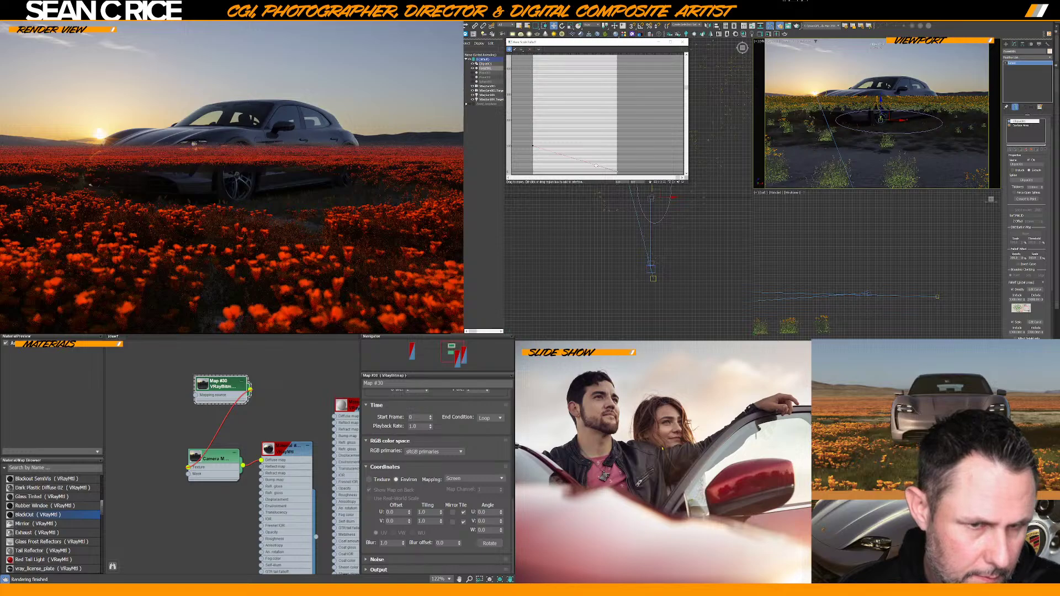
left_click_drag(597, 164, 592, 153)
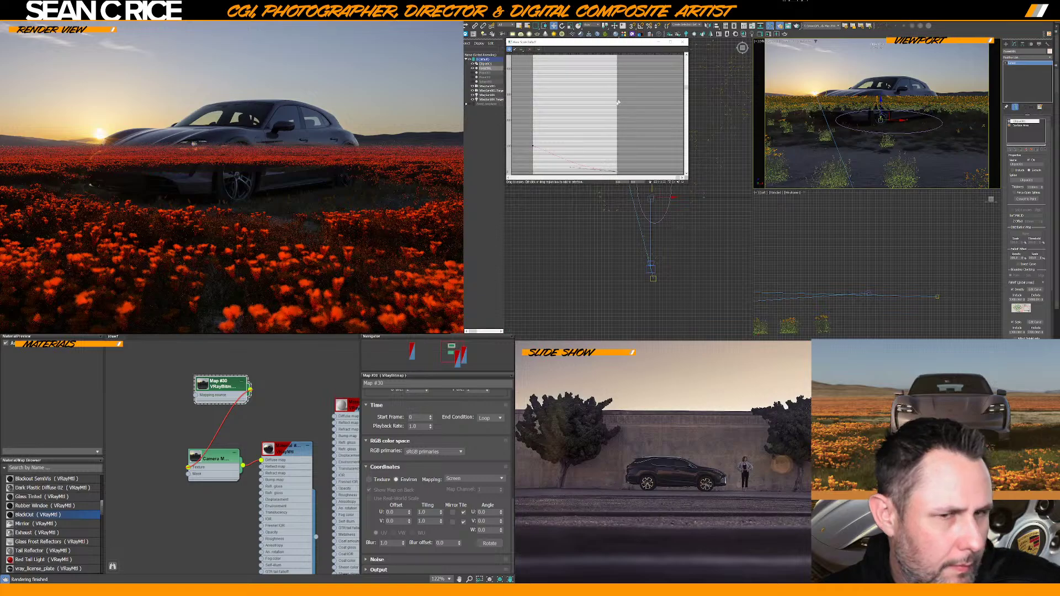
left_click(683, 41)
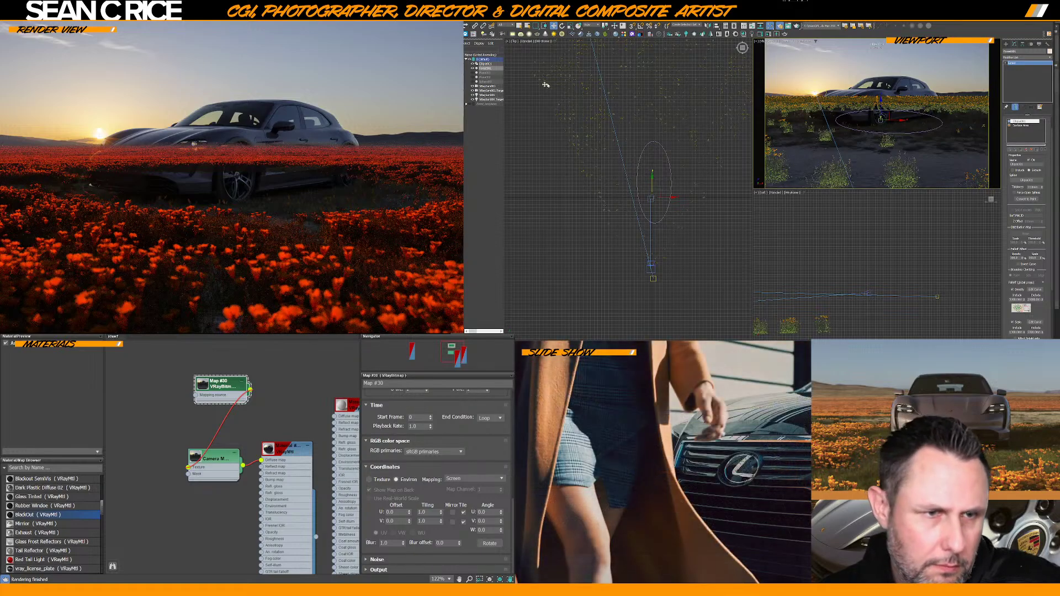
Try stretching the ellipse around the car along its length in the top view
left_click(485, 87)
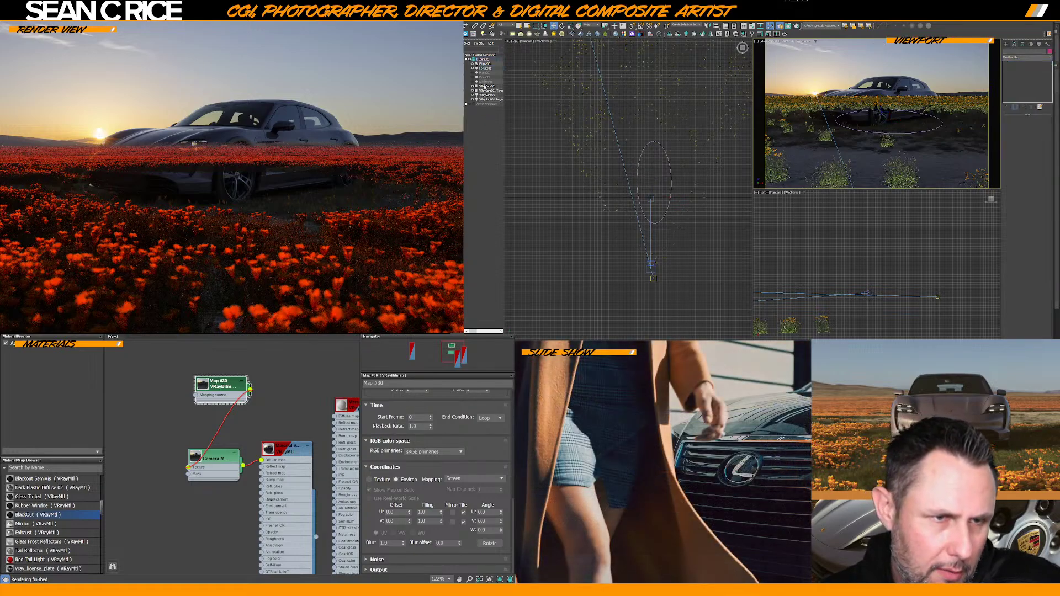
left_click(485, 65)
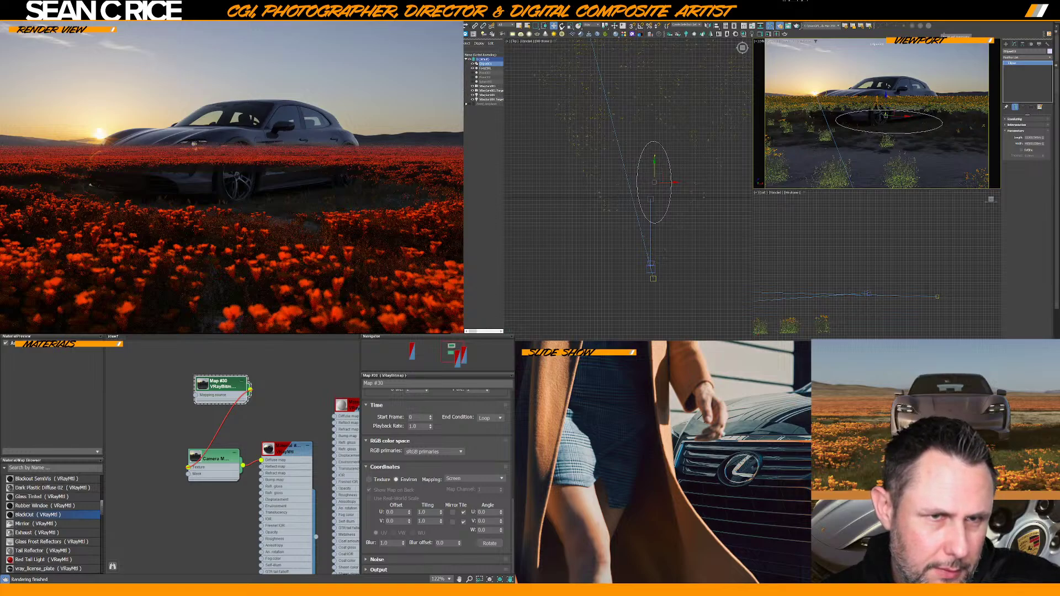
key("r")
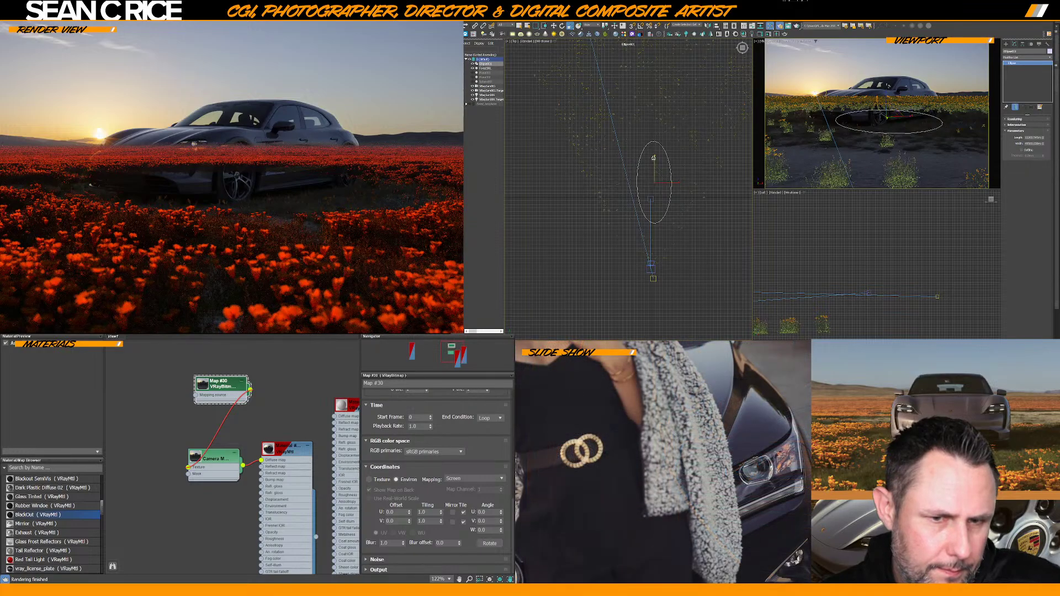
left_click_drag(653, 157, 654, 153)
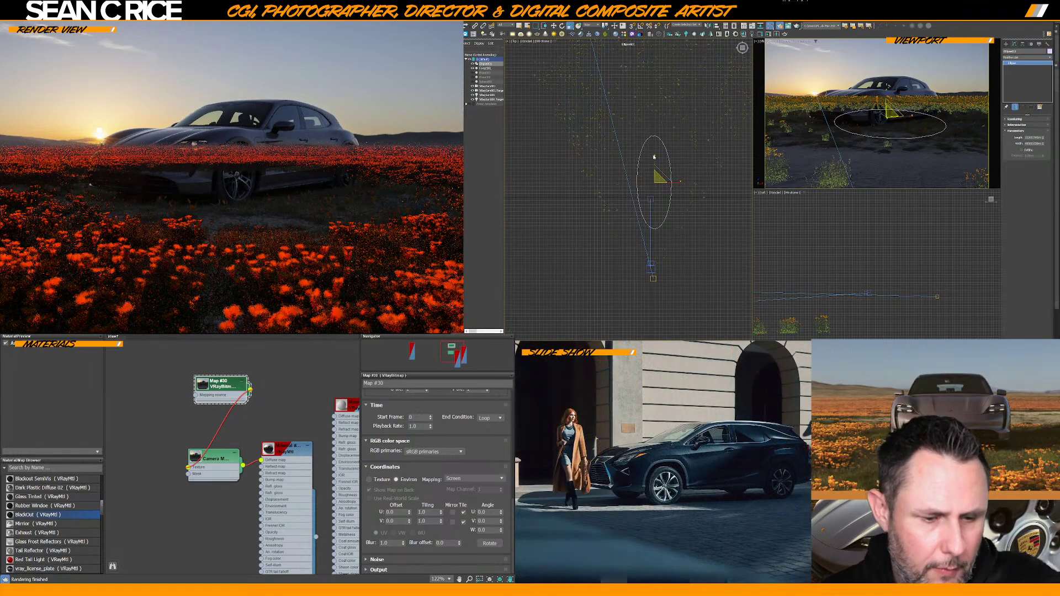
left_click_drag(655, 157, 654, 160)
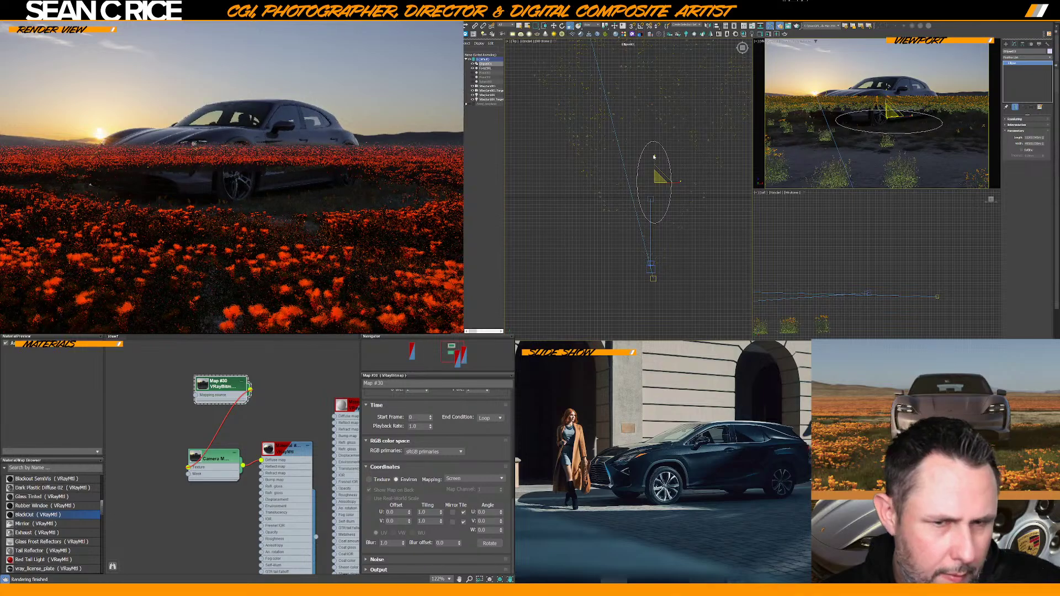
Try enlarging the ellipse around the car uniformly and rescaling its length, and undo the last scaling
key("w")
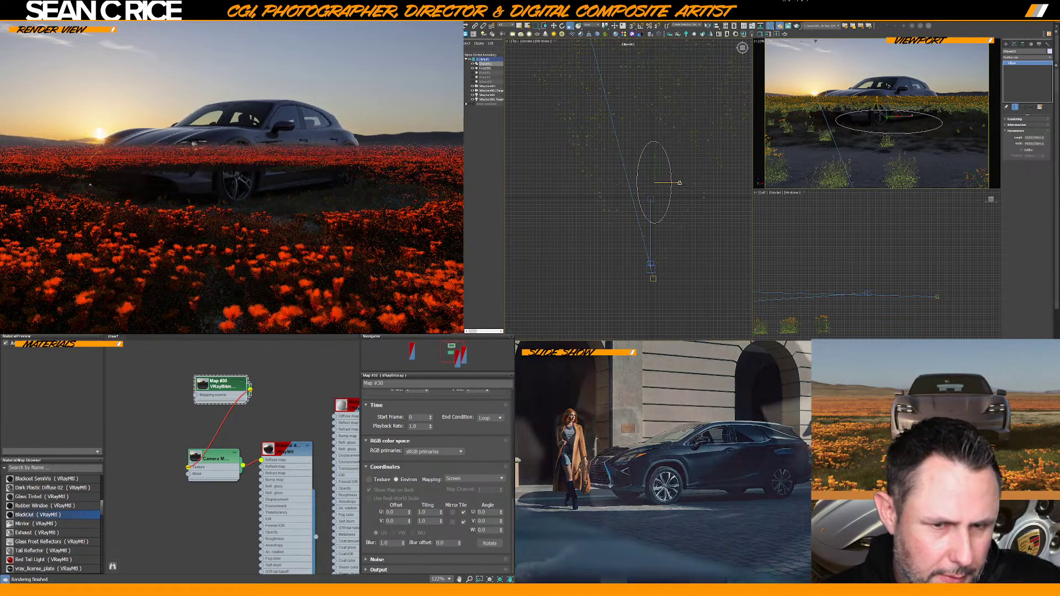
left_click_drag(657, 180, 657, 178)
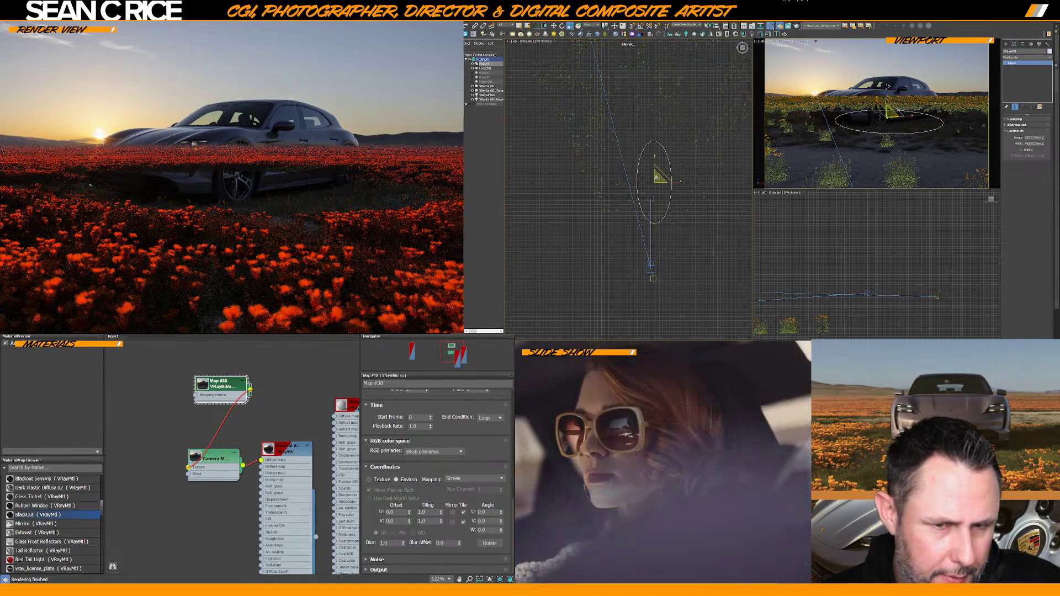
left_click_drag(659, 175, 663, 172)
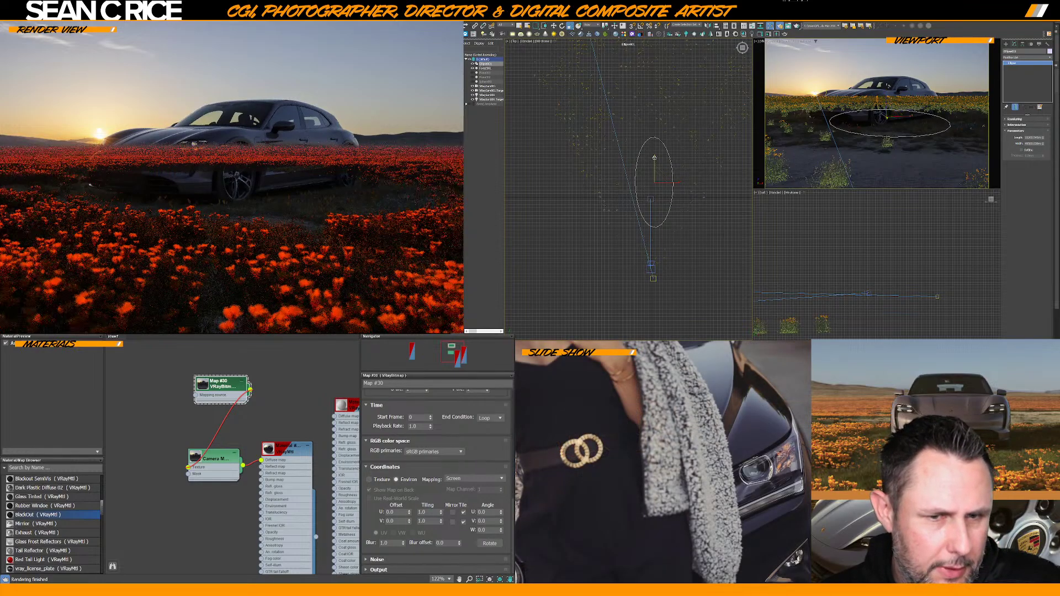
left_click_drag(654, 157, 653, 151)
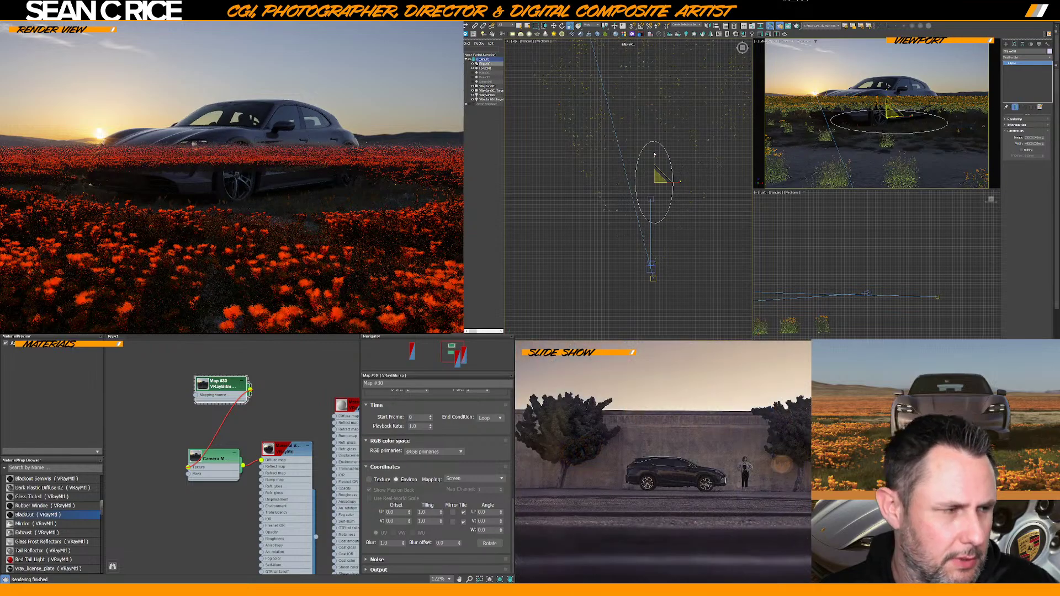
left_click_drag(653, 154, 653, 155)
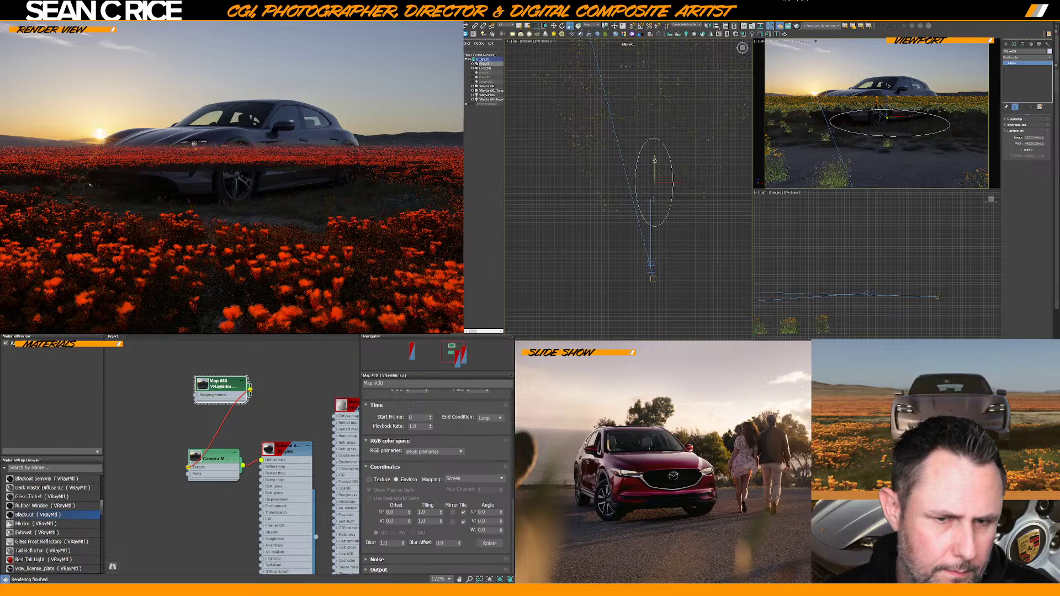
key("ctrl+z")
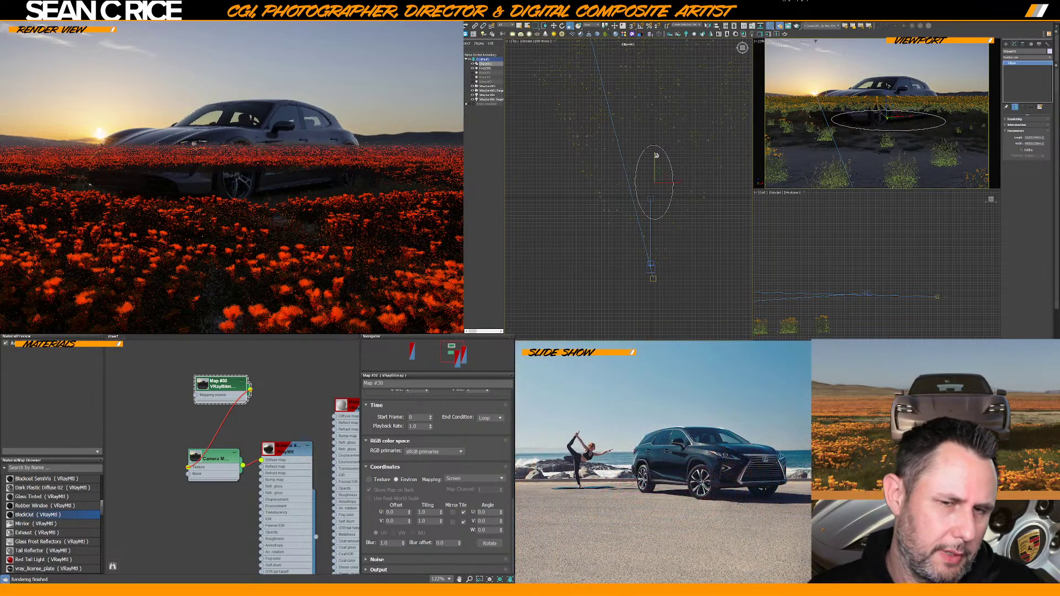
Try adjusting the size parameters of the ellipse around the car, and deselect it
key("q")
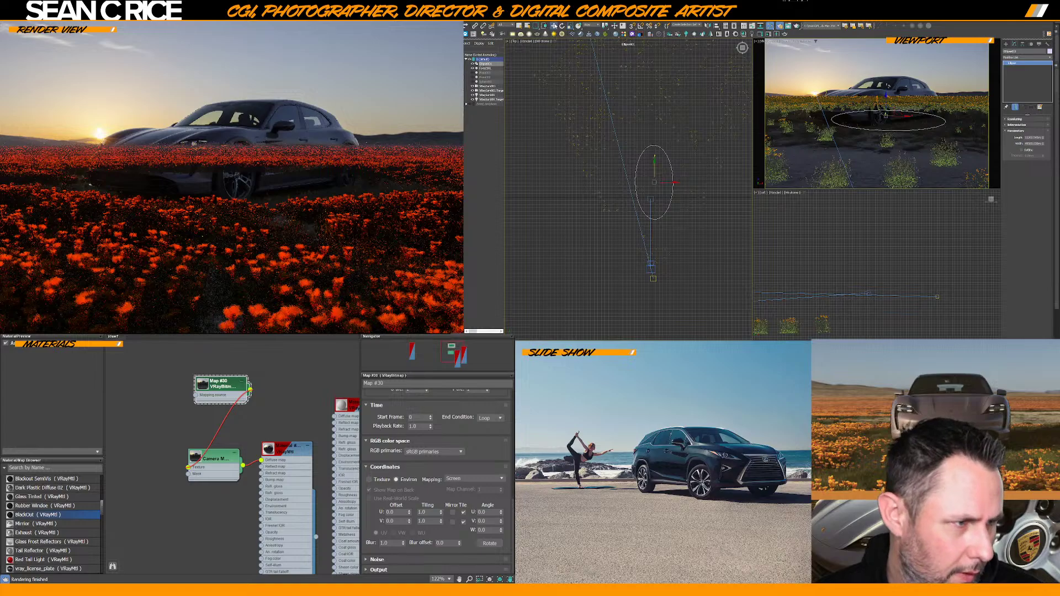
left_click_drag(1042, 138, 1042, 134)
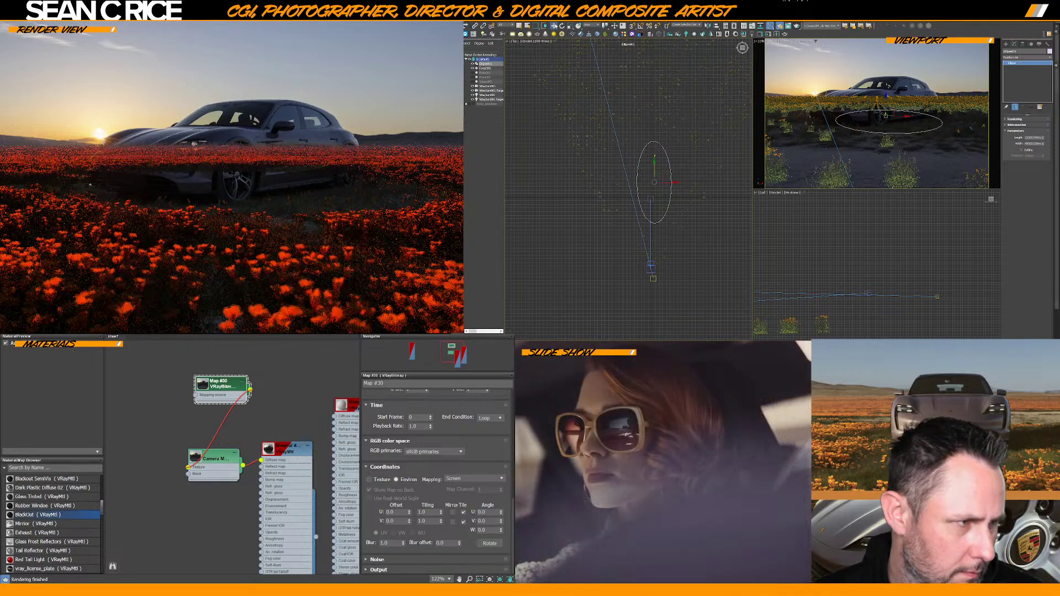
key("ctrl+d")
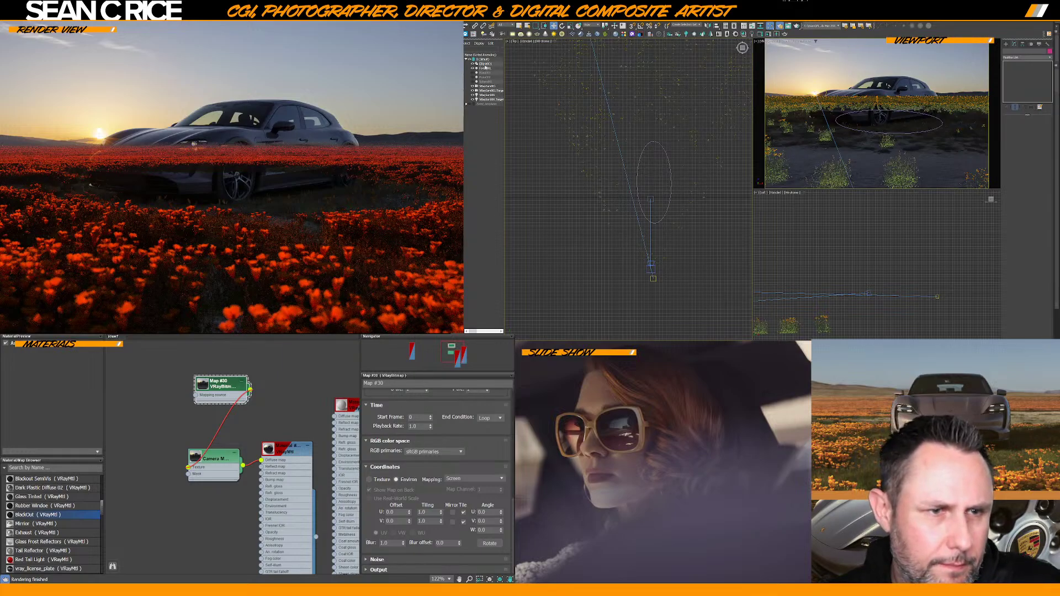
Adjust the density spacing of the poppy scatter's distribution map
left_click(485, 67)
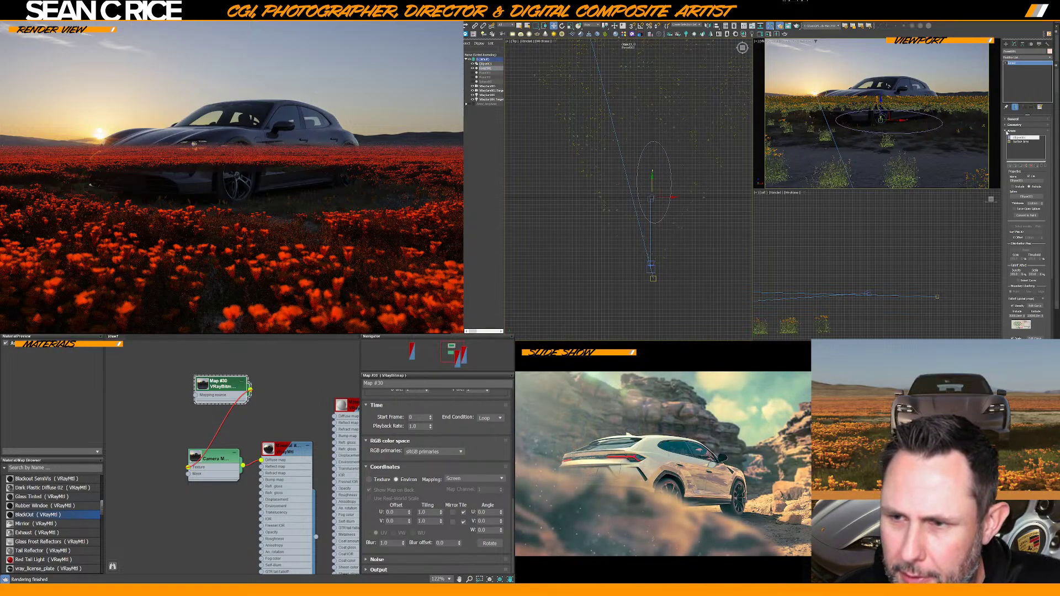
left_click(1006, 131)
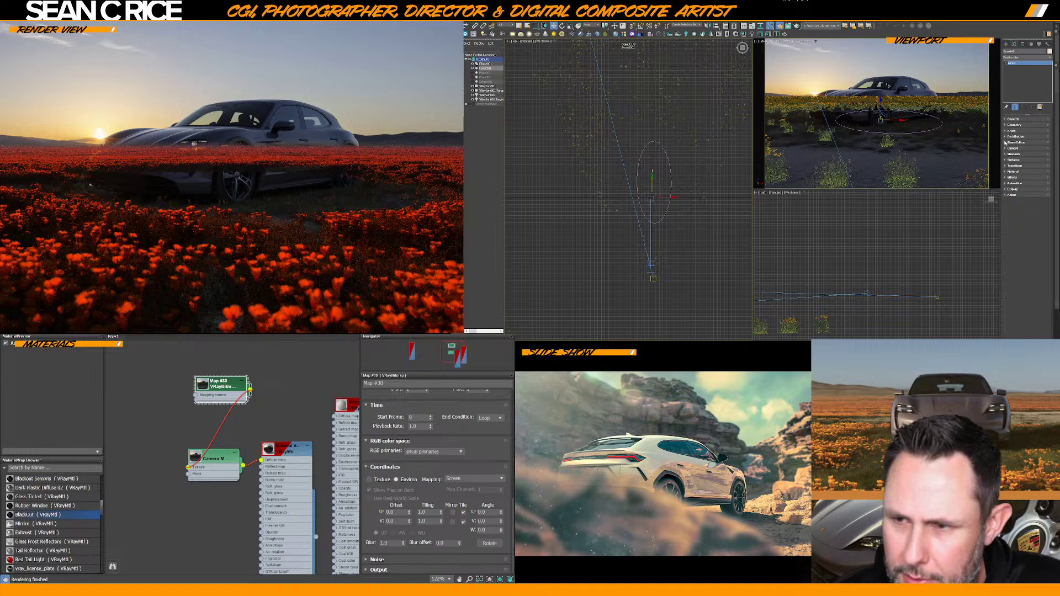
left_click(1006, 136)
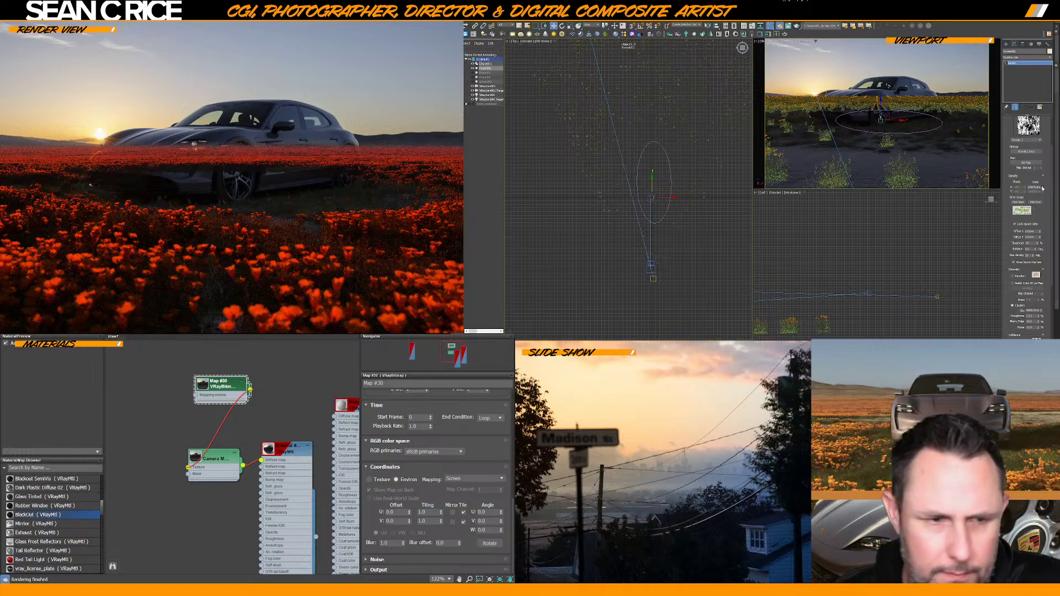
left_click(1042, 188)
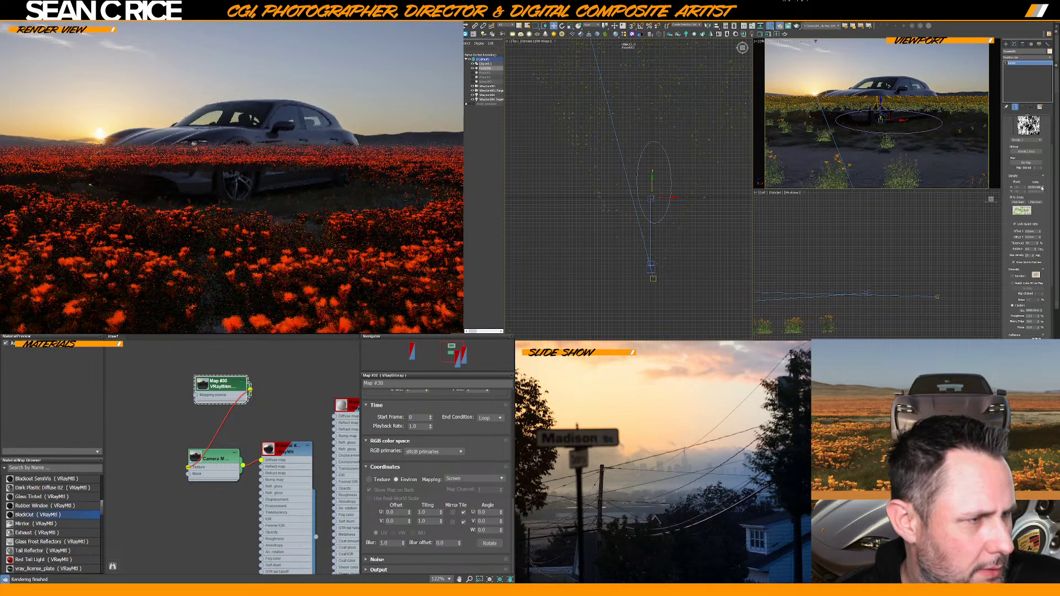
Try a coarse vertically streaked distribution map and a horizontally streaked one on the poppy scatter
left_click(1028, 152)
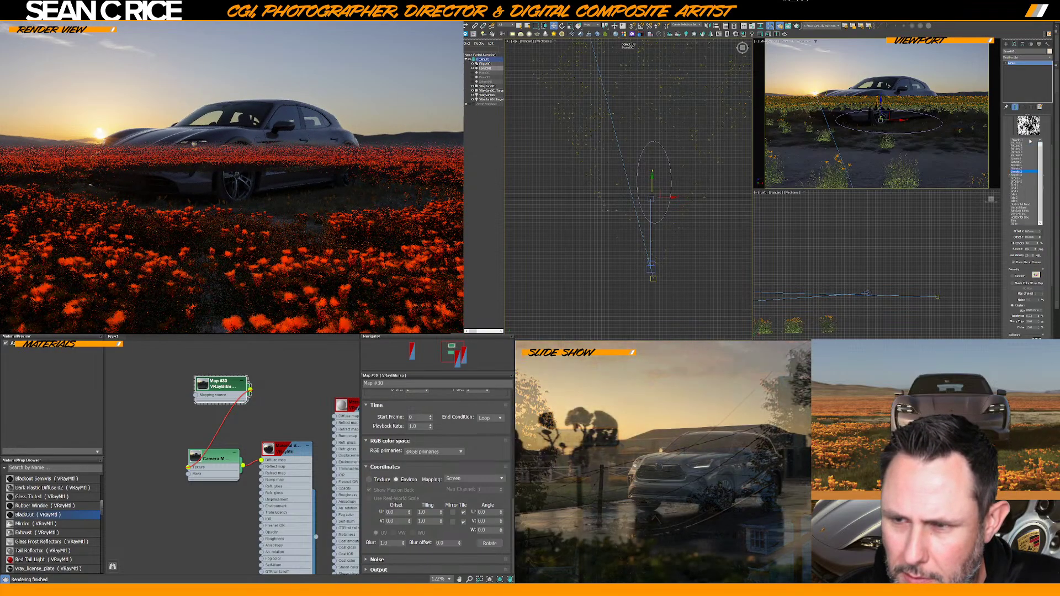
left_click(1023, 191)
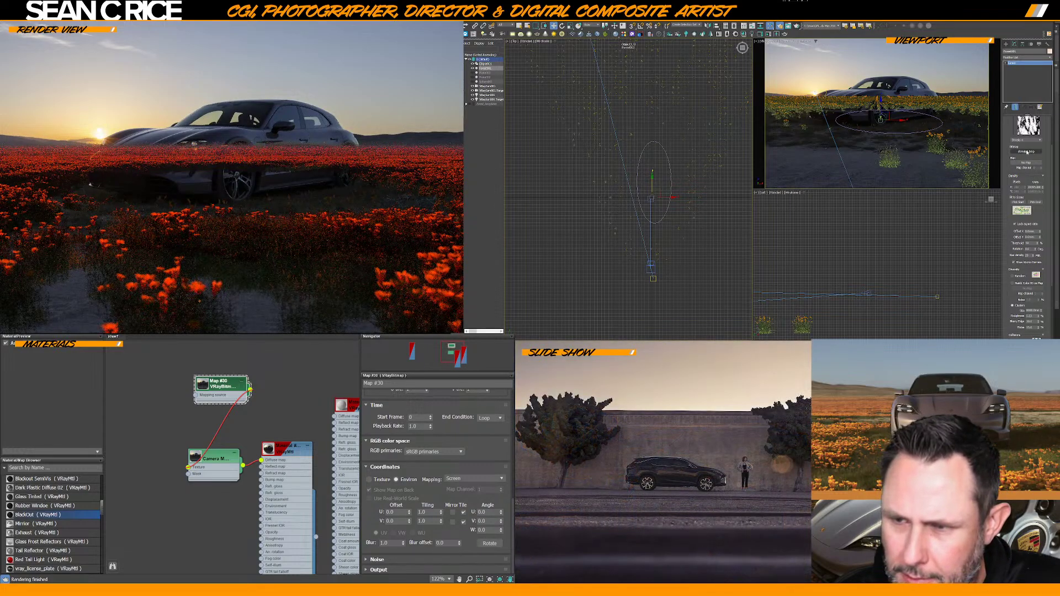
left_click(1025, 140)
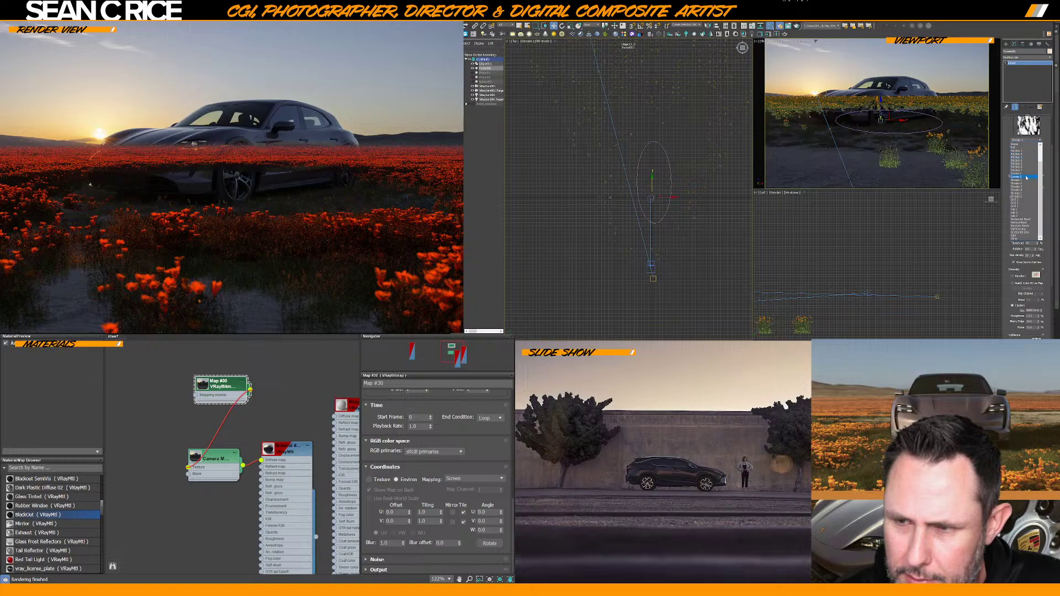
left_click(1025, 180)
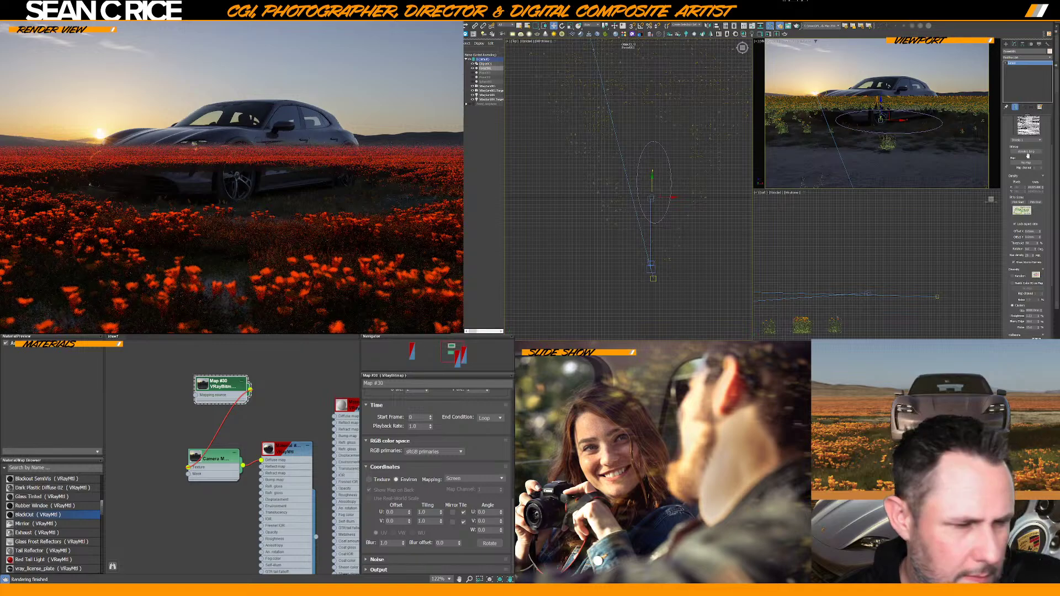
Try a vertically streaked, a blotchy and a dense speckled distribution map on the poppy scatter
left_click(1029, 155)
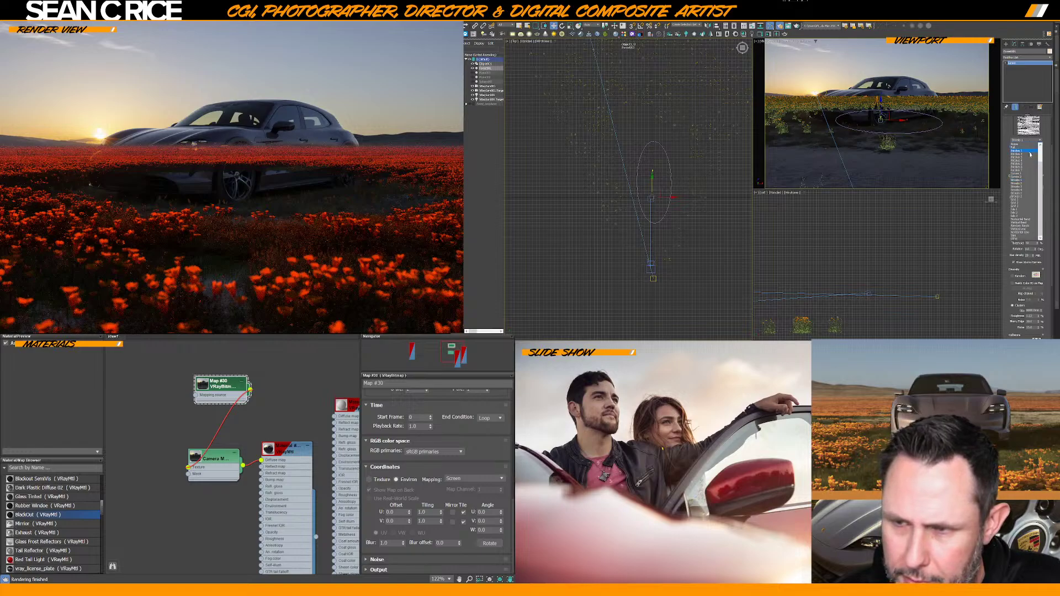
left_click(1025, 184)
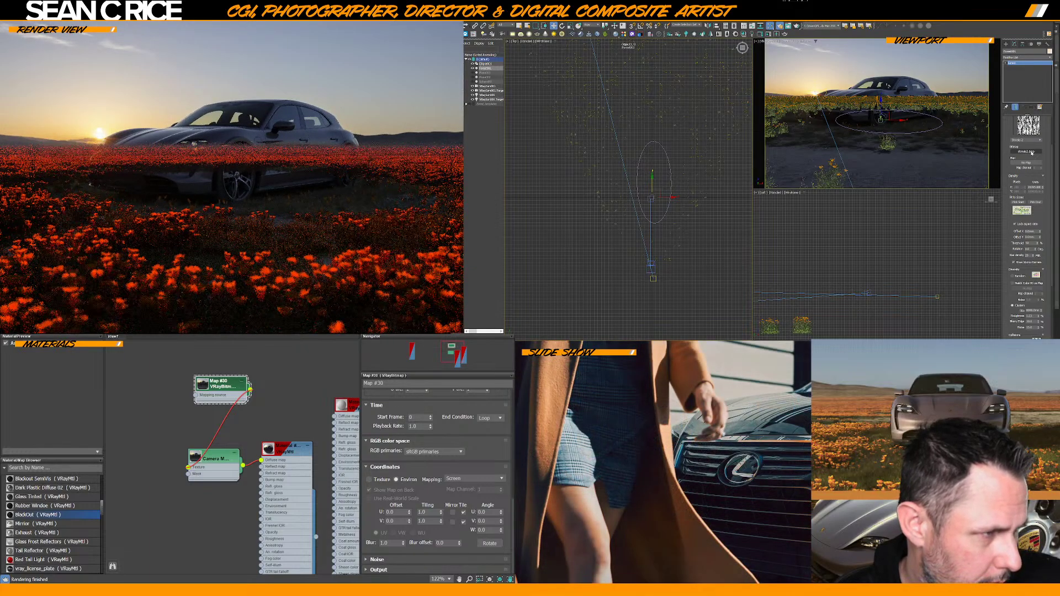
left_click(1031, 152)
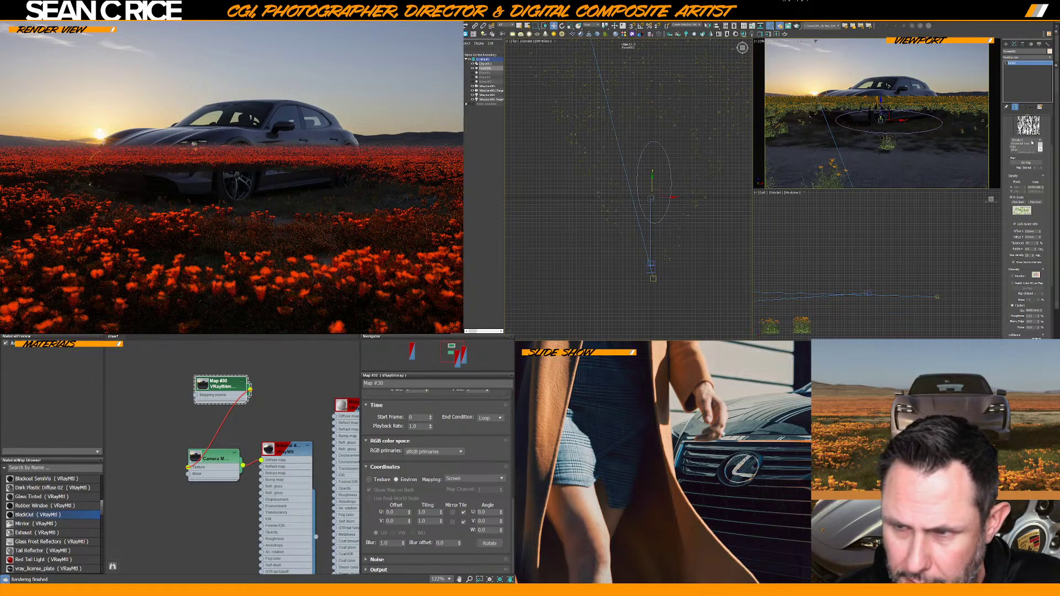
left_click(1028, 156)
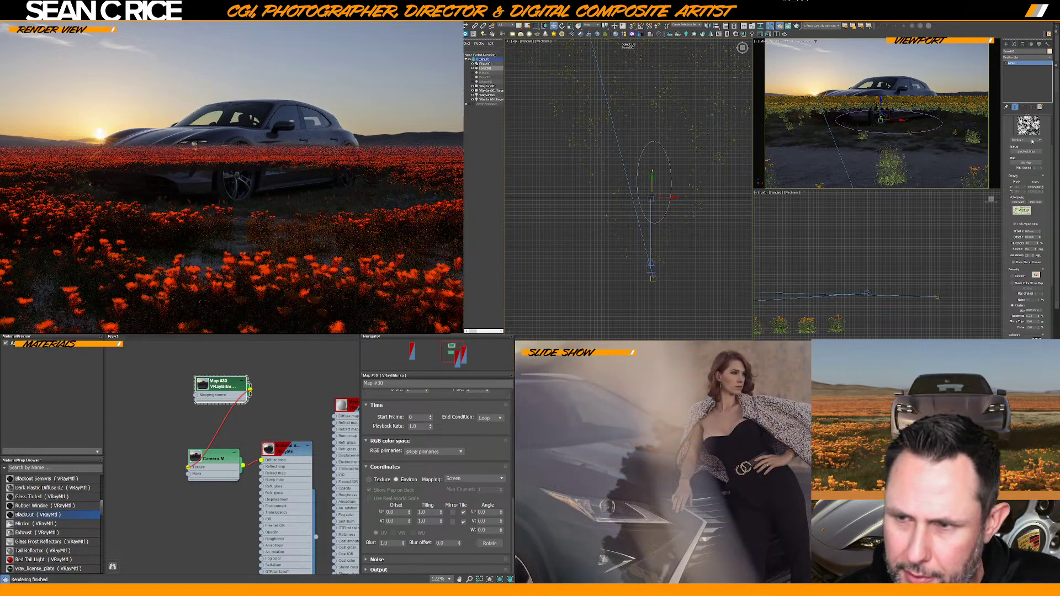
left_click(1032, 141)
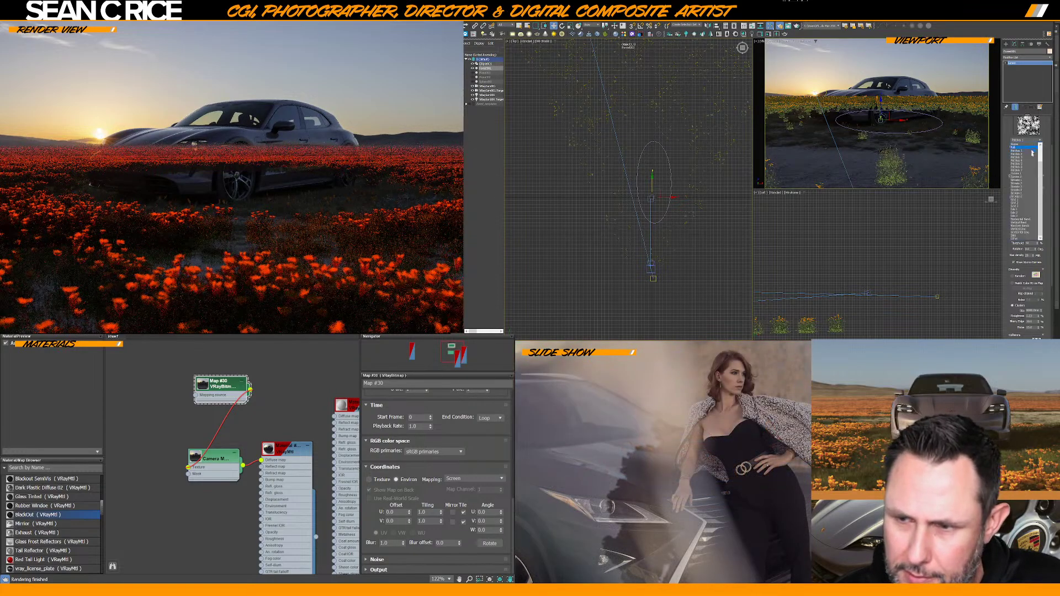
left_click(1030, 158)
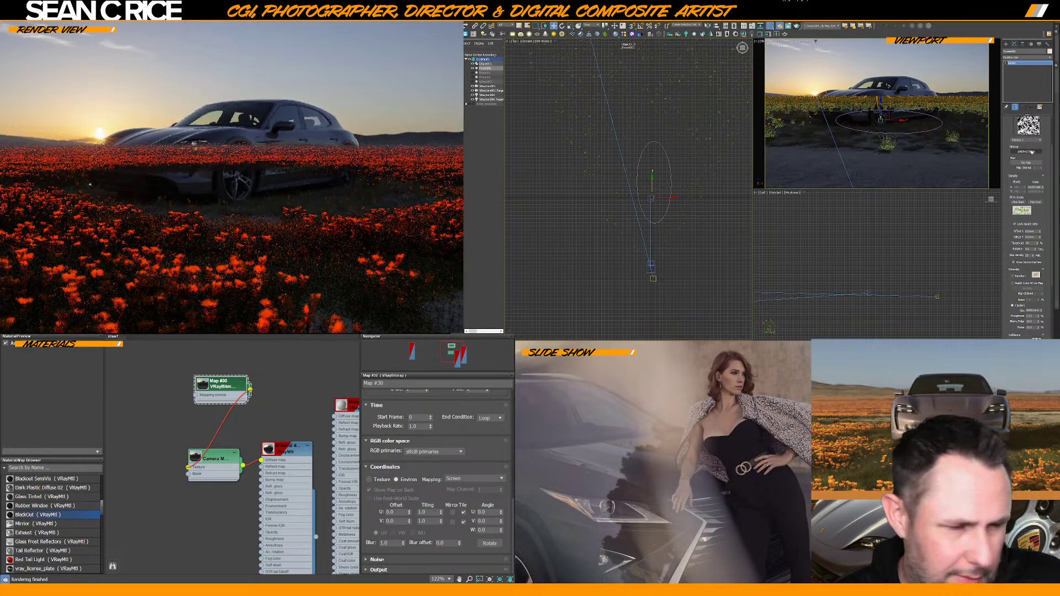
Try coarse blotchy, swirled, fine maze-like and large-patch distribution maps on the poppy scatter
left_click(1027, 140)
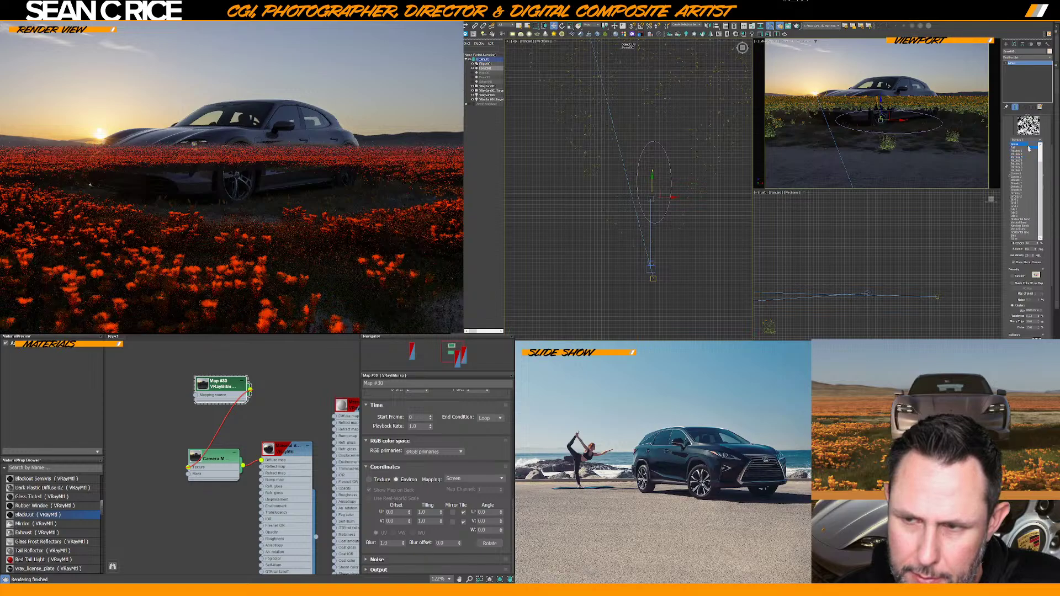
left_click(1030, 149)
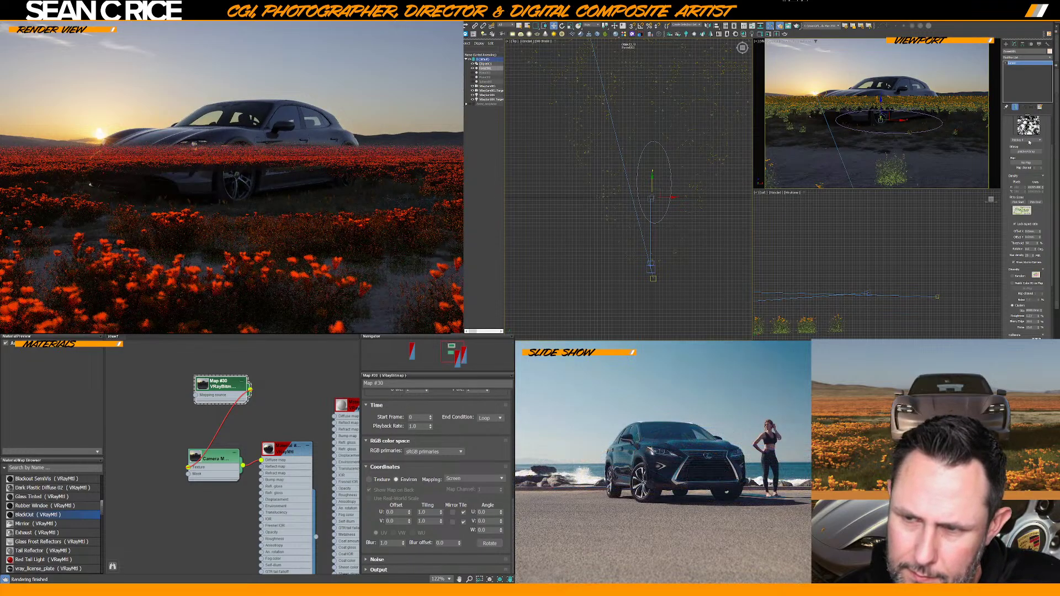
left_click(1028, 141)
left_click(1029, 163)
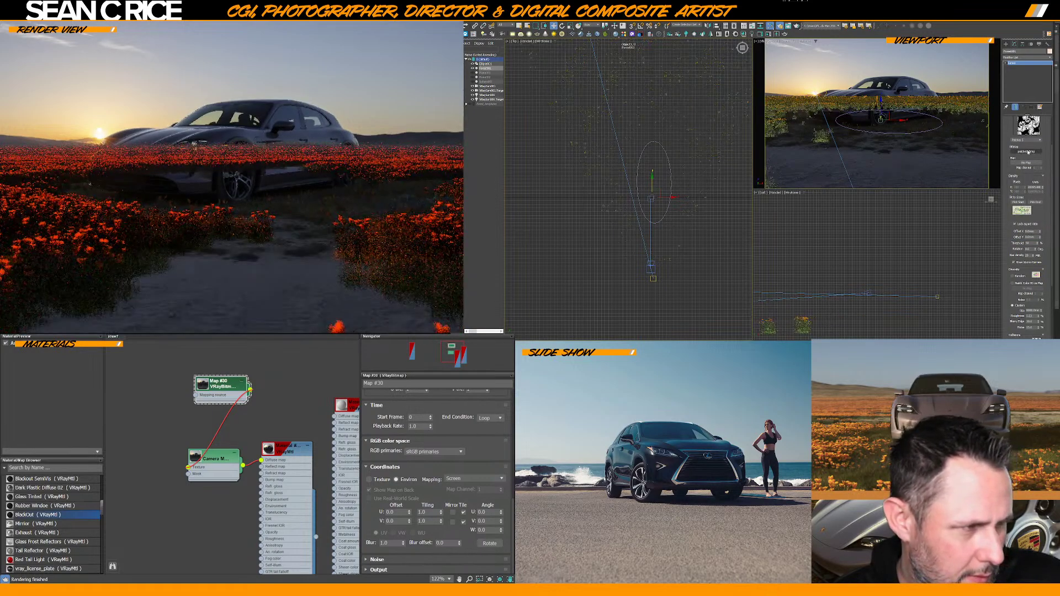
left_click(1027, 151)
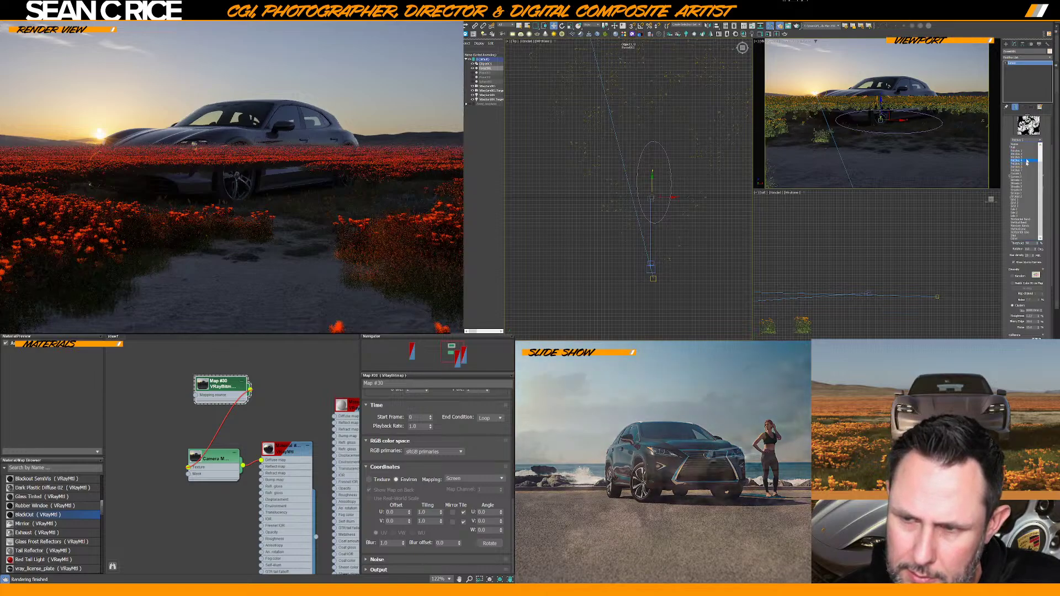
left_click(1026, 161)
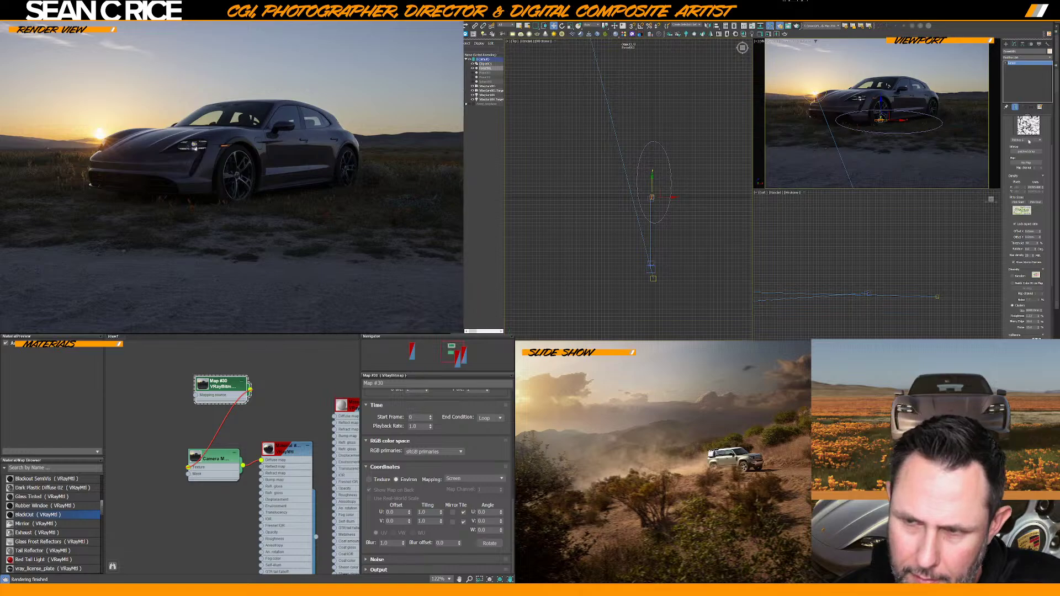
left_click(1028, 141)
left_click(1025, 172)
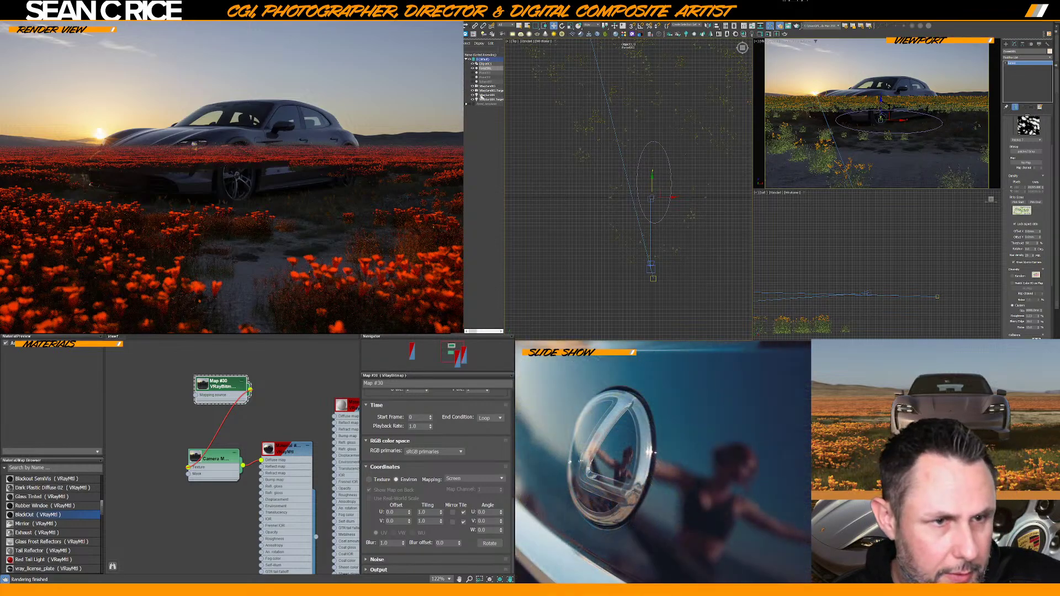
Unhide the flattened sphere around the car and adjust the density spacing of the poppy scatter's distribution map
left_click(473, 82)
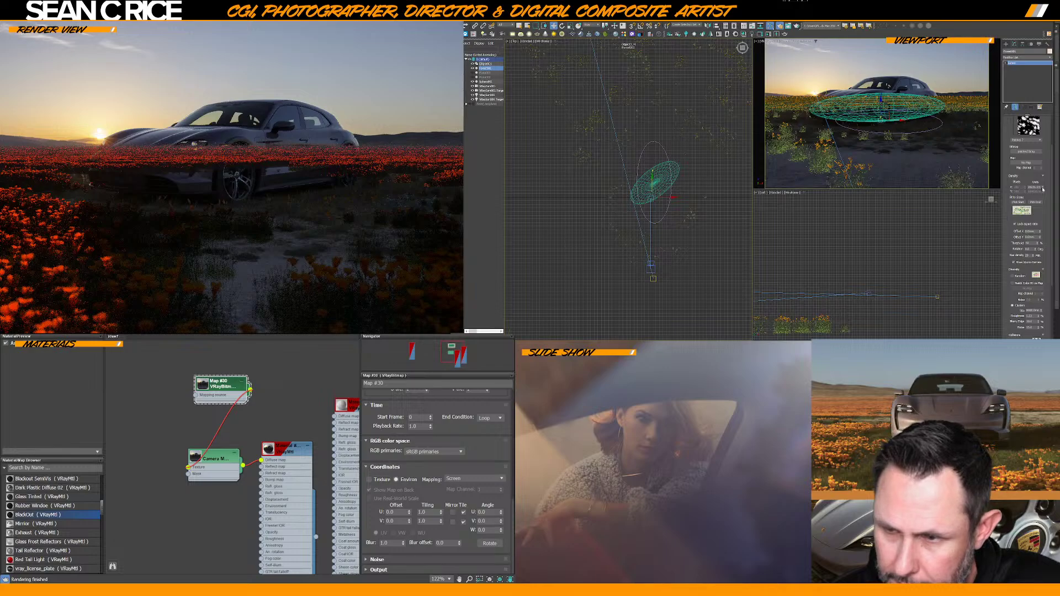
left_click_drag(1042, 189, 1043, 181)
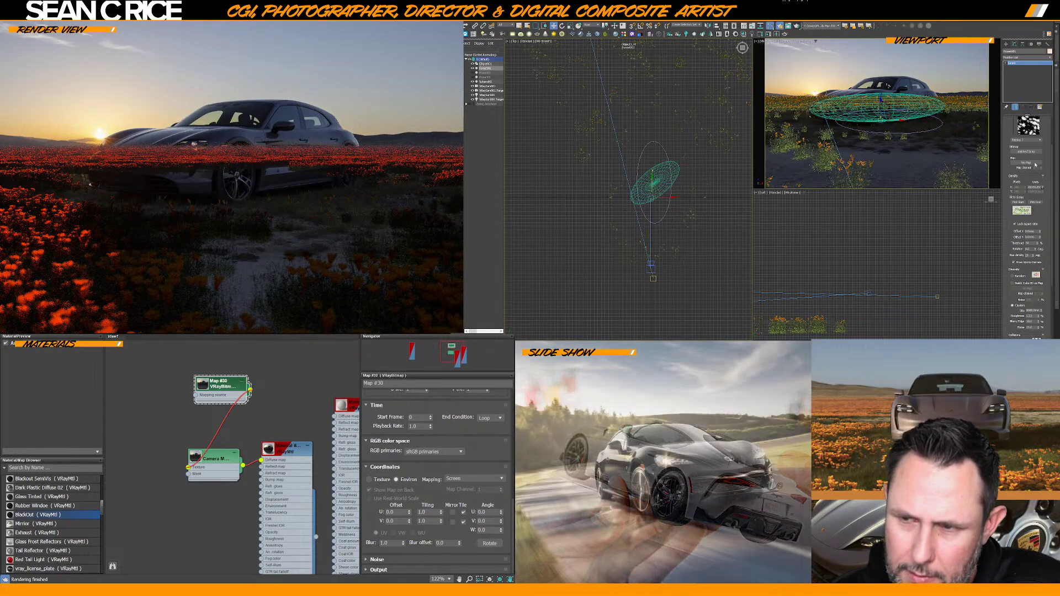
Apply a softer cloudy distribution map to the poppy scatter and render the camera view
left_click(1028, 141)
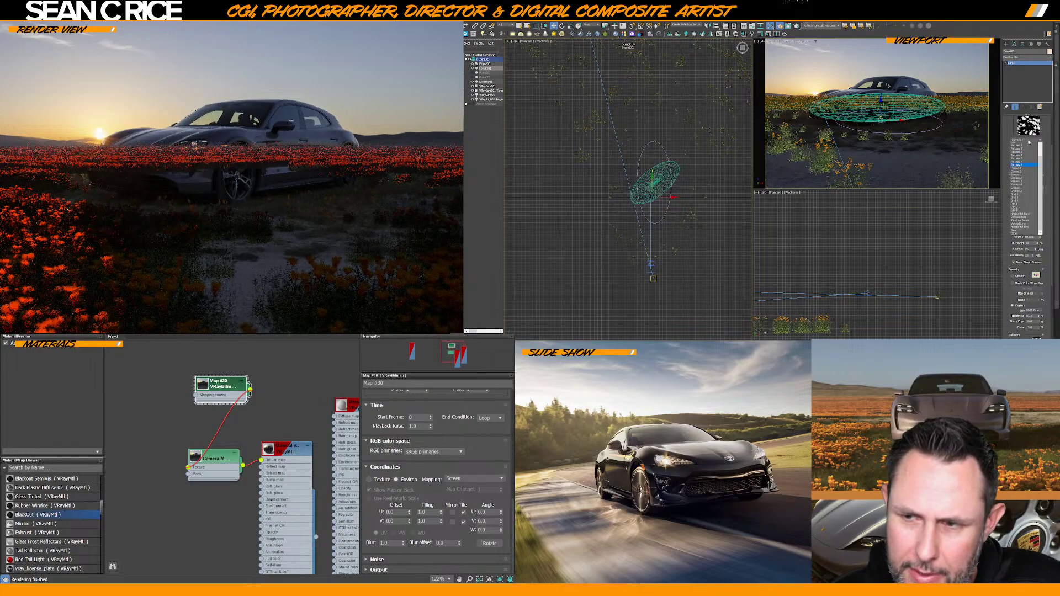
left_click(1023, 158)
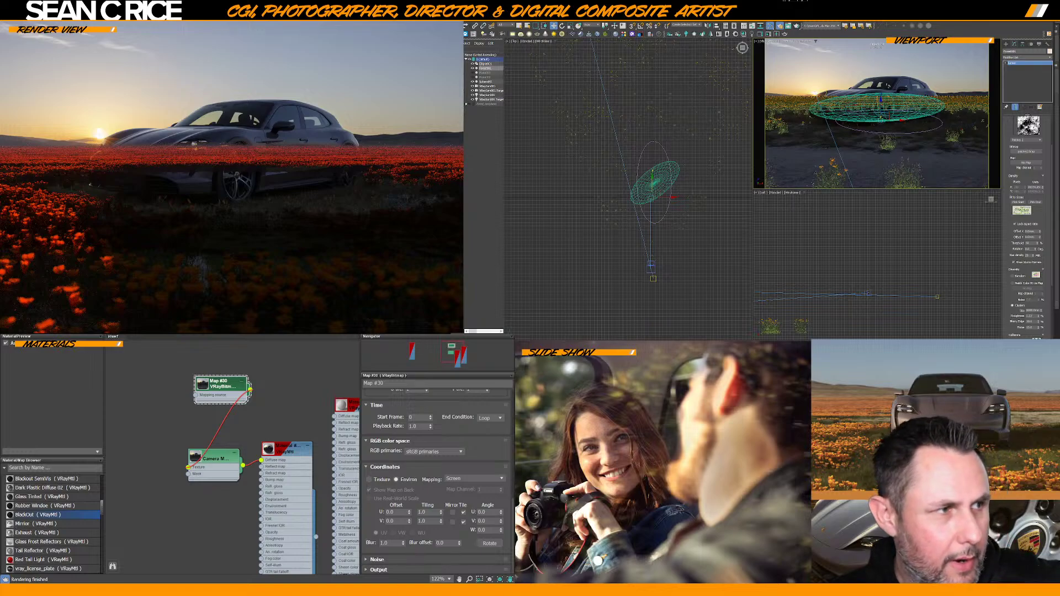
key("shift+q")
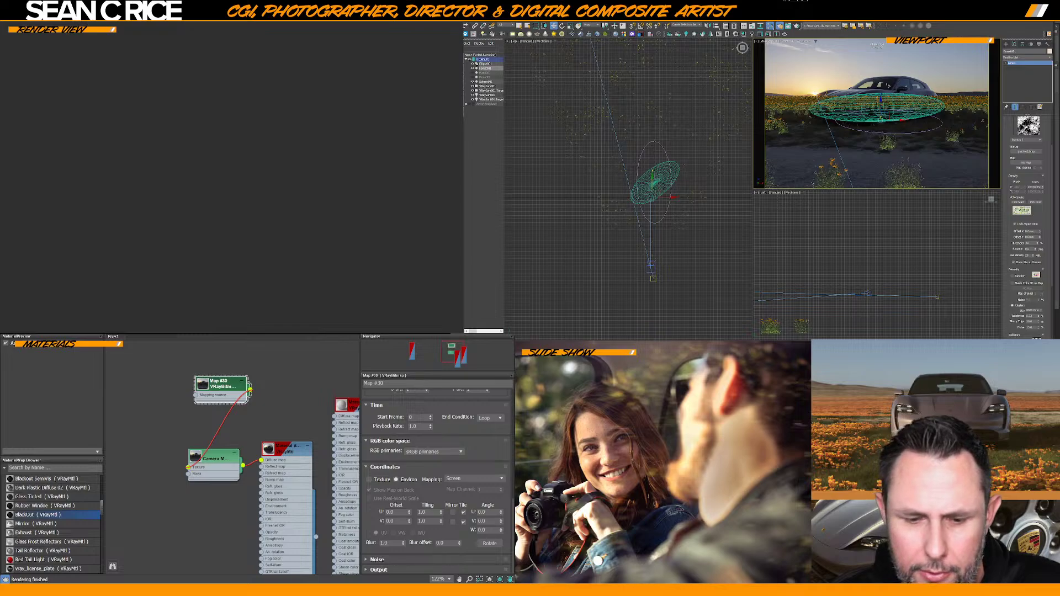
Switch to Photoshop and examine the car photo enlarged, focusing on the front bumper and the sun flare beside the hood
key("alt+Tab")
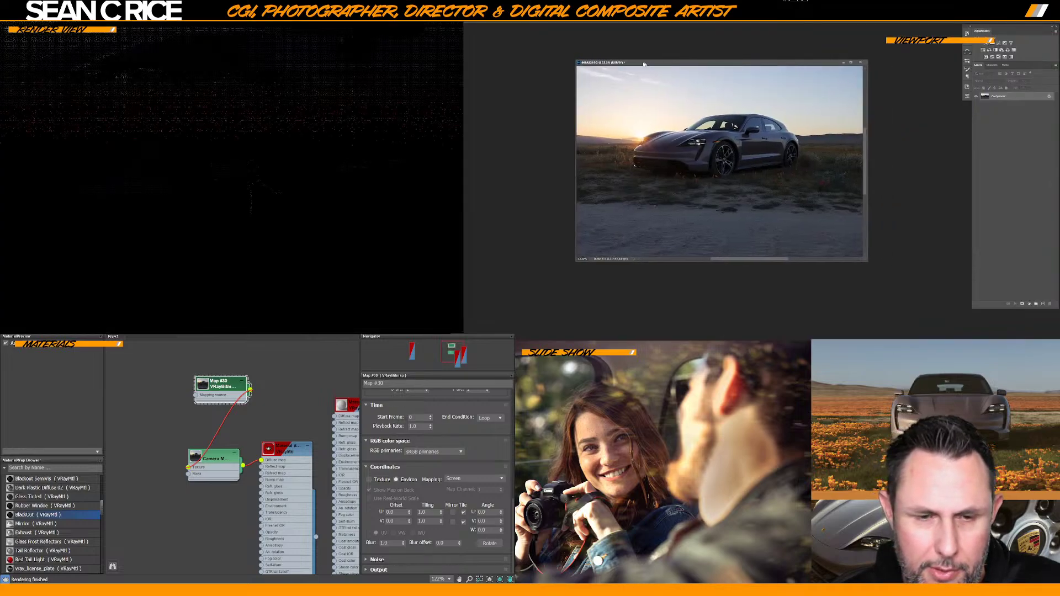
left_click_drag(644, 64, 620, 64)
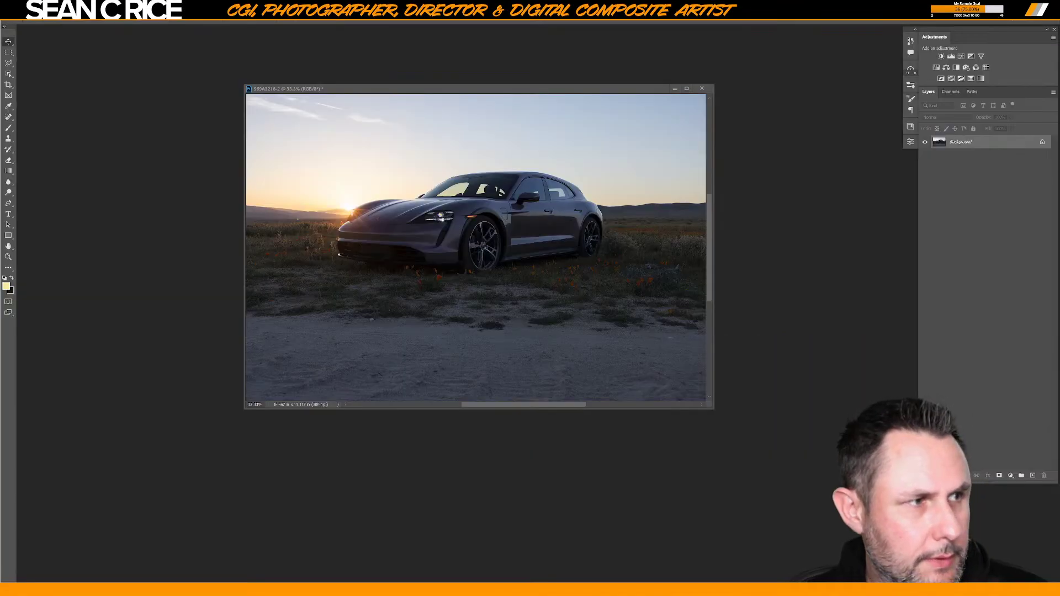
left_click_drag(462, 83, 492, 93)
key("ctrl+0")
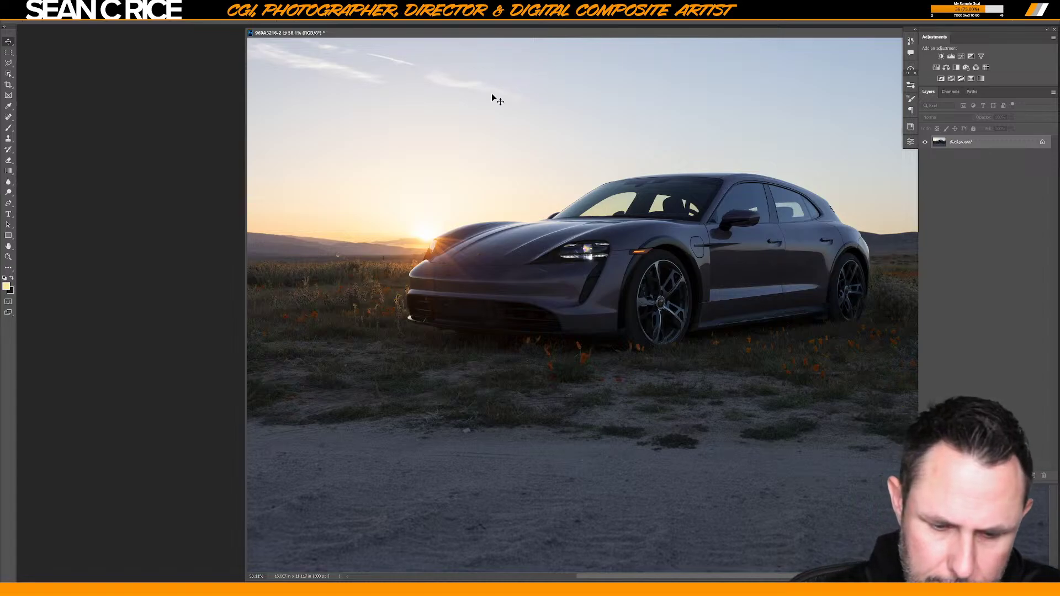
key("ctrl+plus")
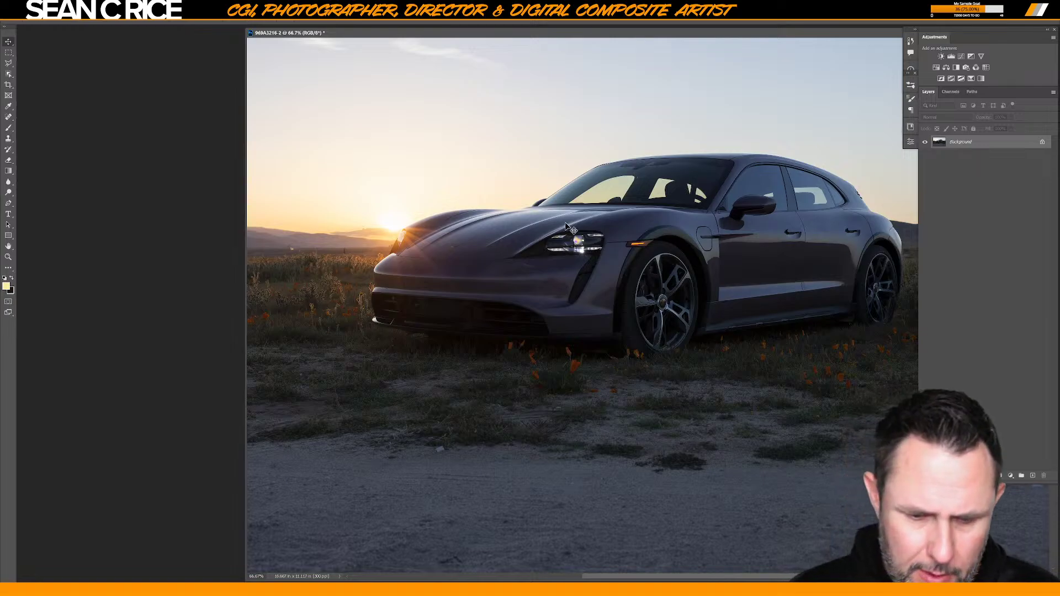
key("f")
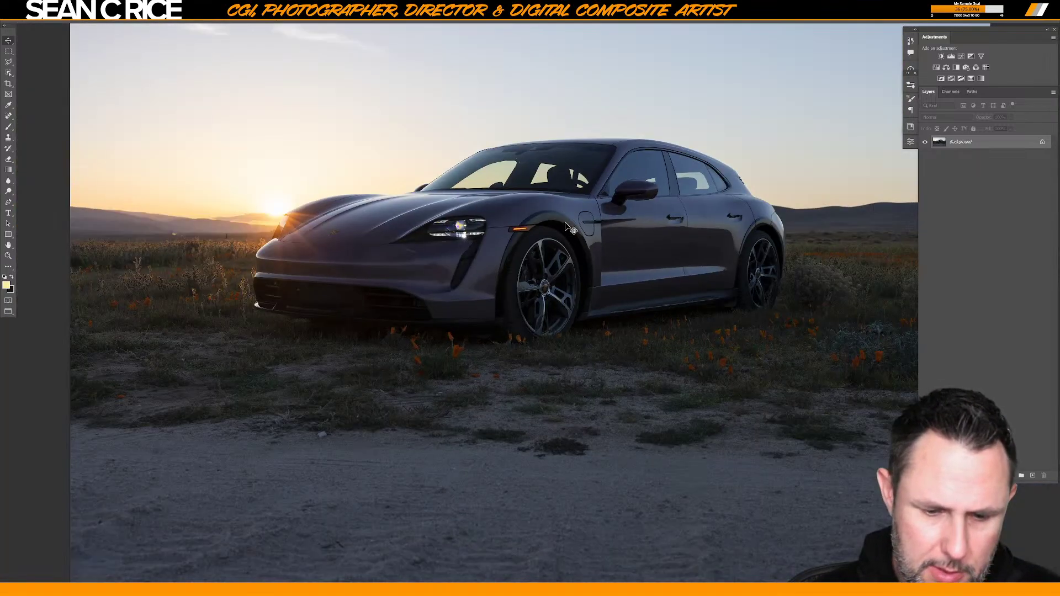
key("ctrl+0")
scroll(571, 229, "up", 3, "alt")
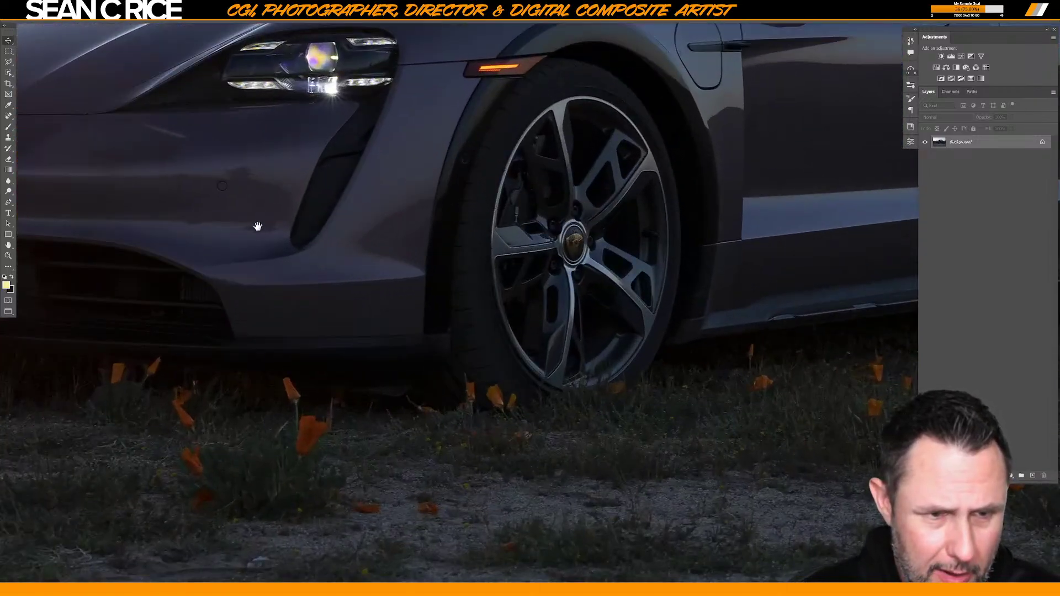
left_click_drag(256, 227, 522, 285)
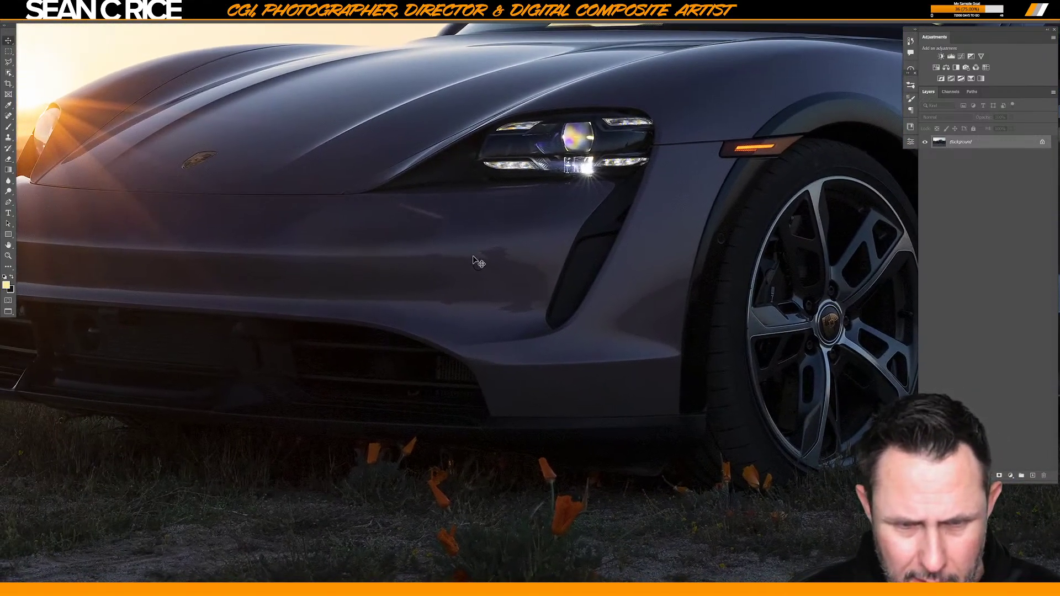
left_click_drag(344, 261, 520, 278)
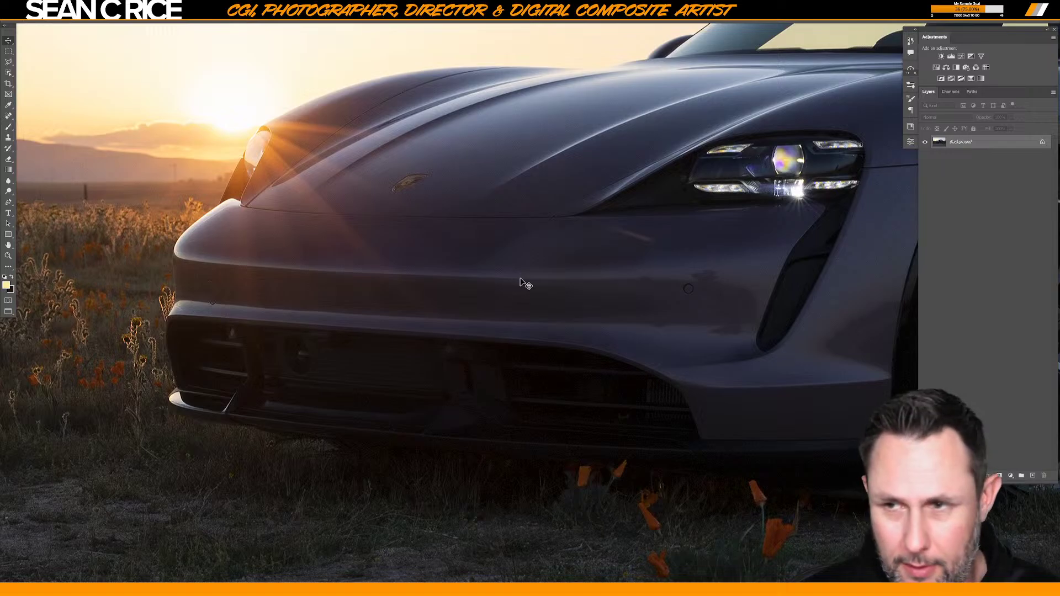
Create a new empty layer above the background and choose a large soft brush of 1500 px for it
key("ctrl+shift+n")
key("Return")
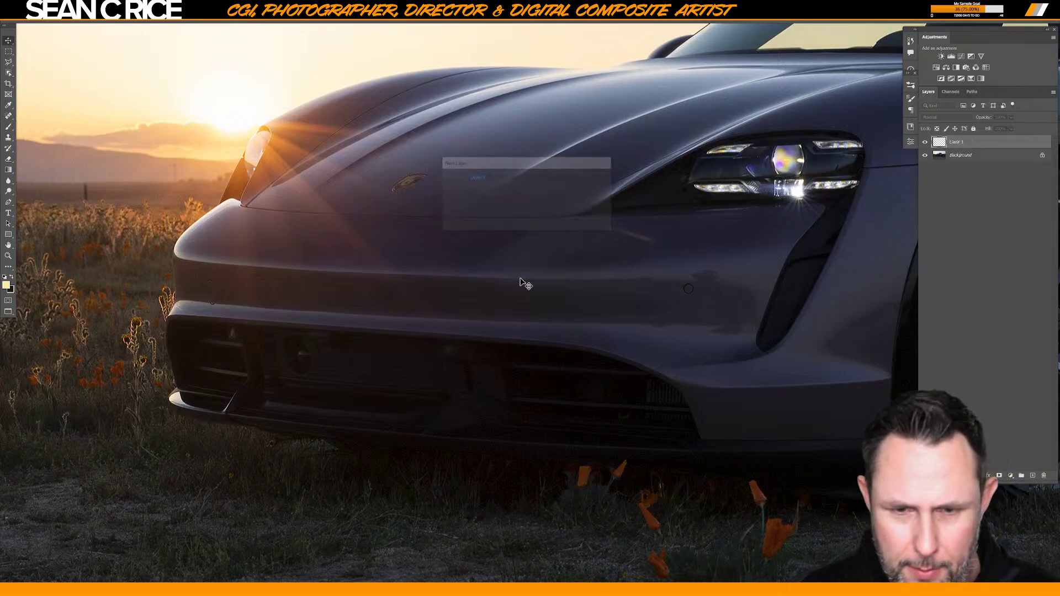
key("b")
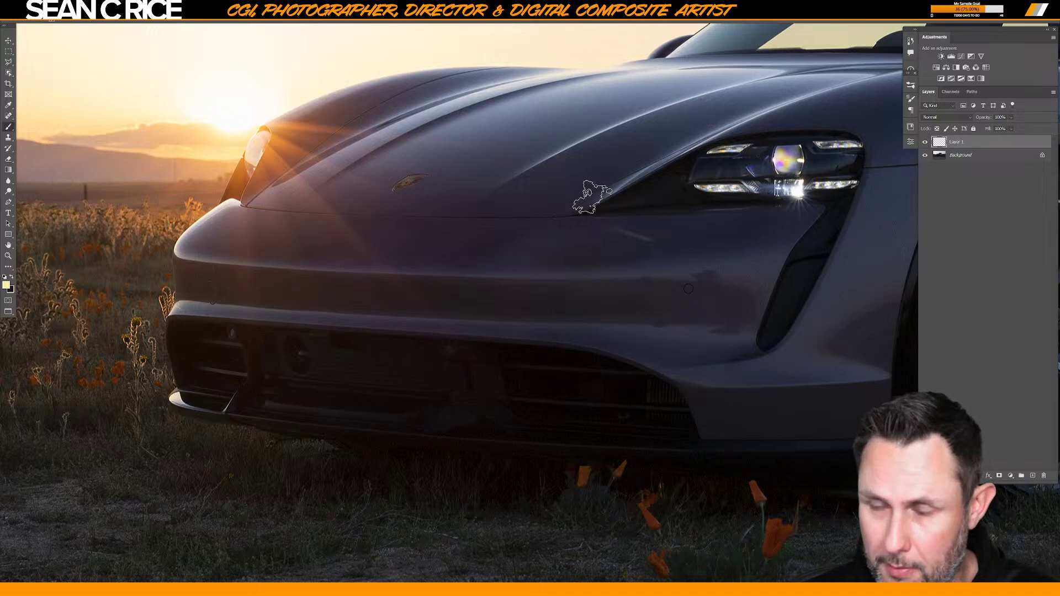
right_click(558, 187)
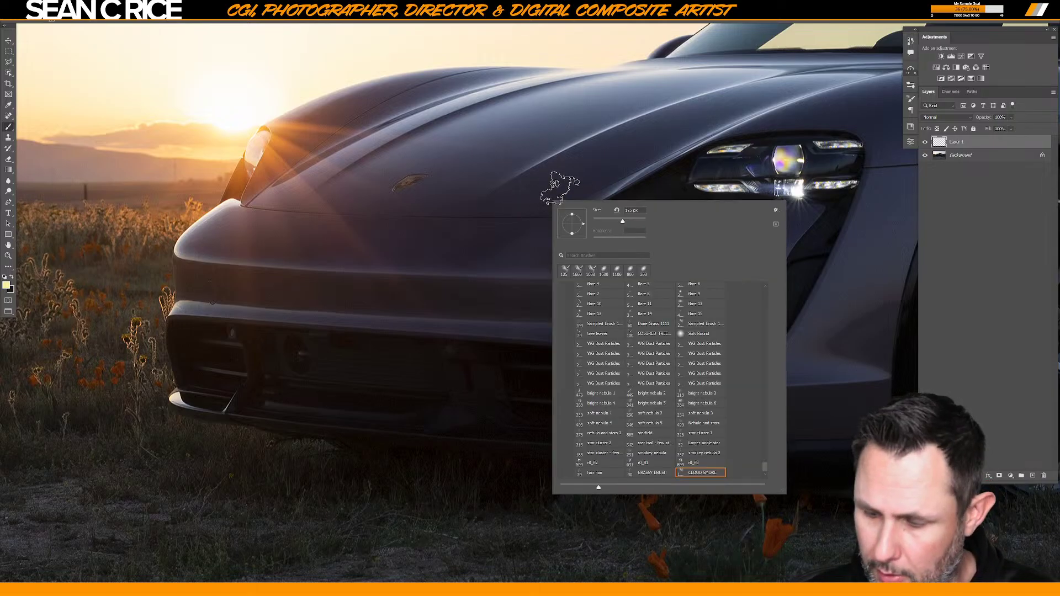
left_click(604, 270)
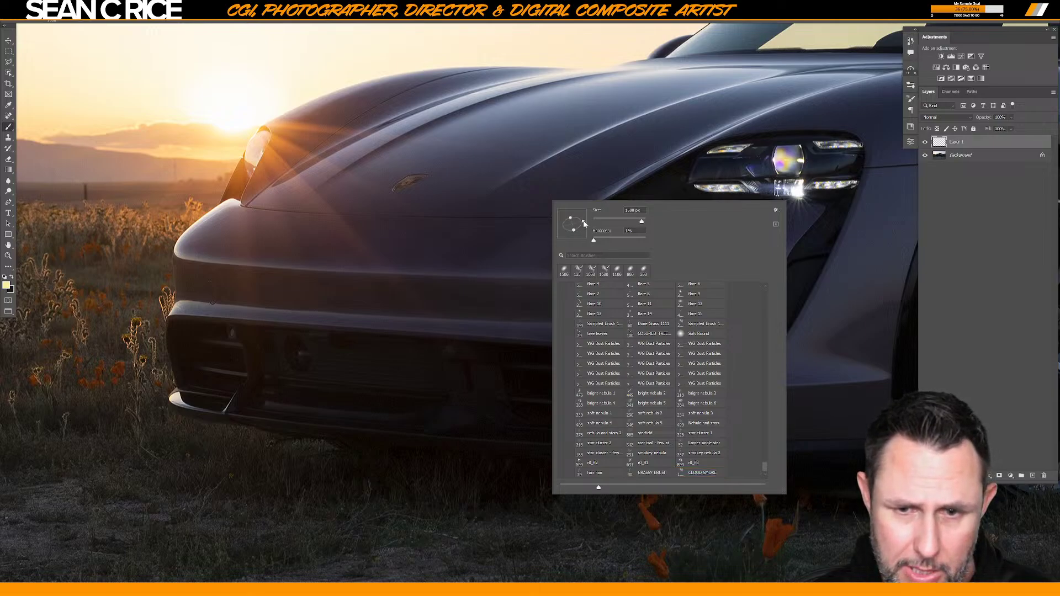
Examine the available brush presets and the current brush's tip settings
left_click(910, 85)
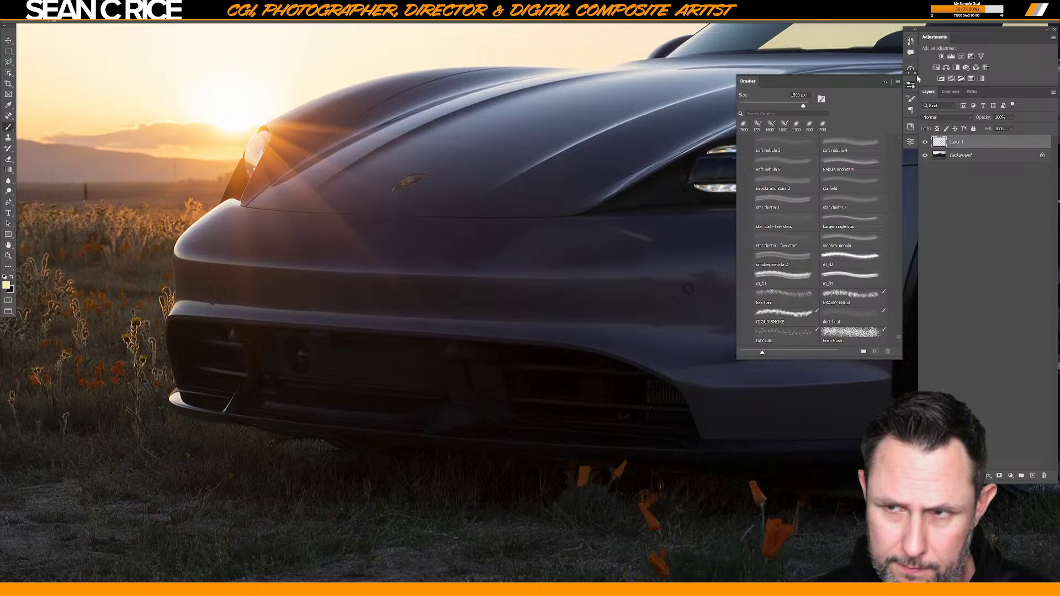
left_click(911, 84)
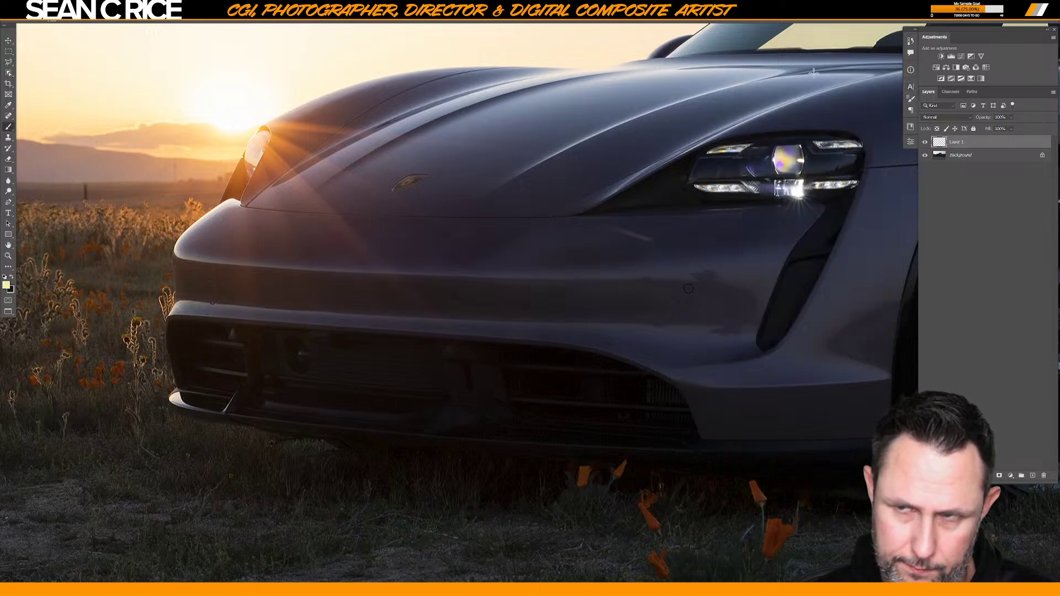
left_click(179, 5)
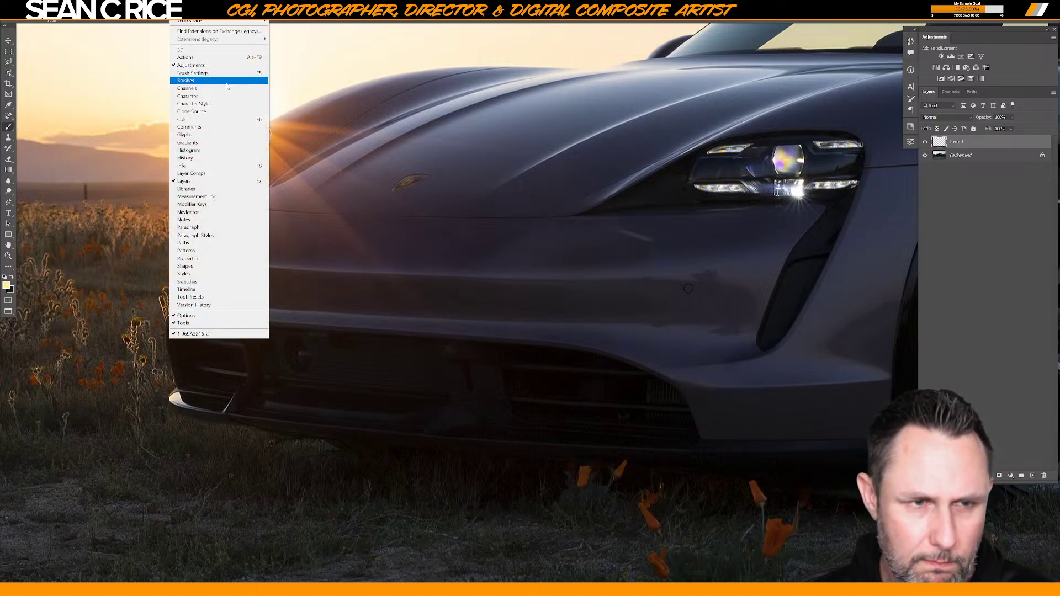
left_click(226, 83)
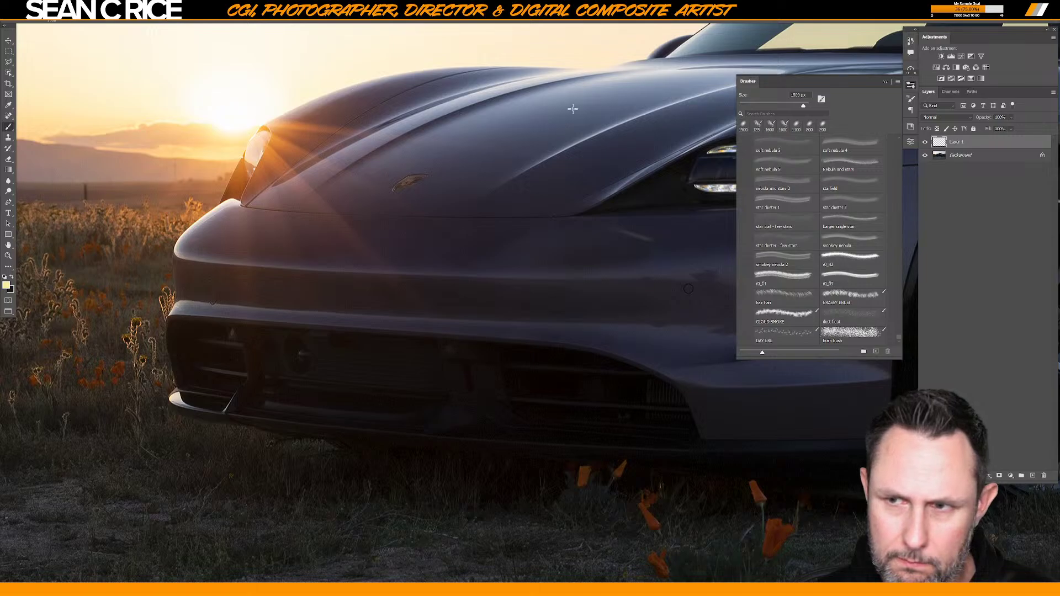
left_click(911, 98)
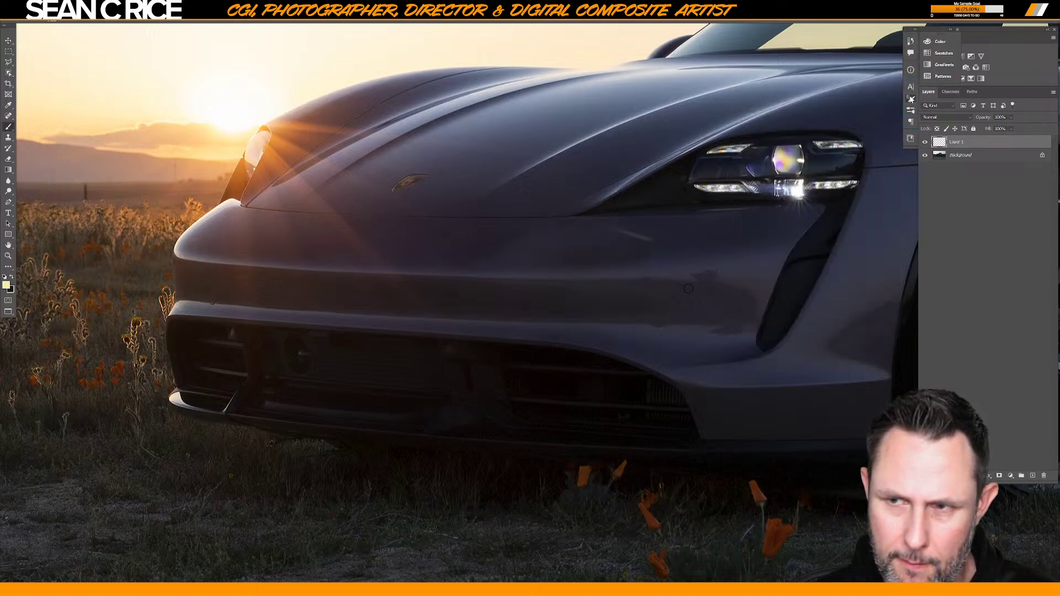
left_click(911, 102)
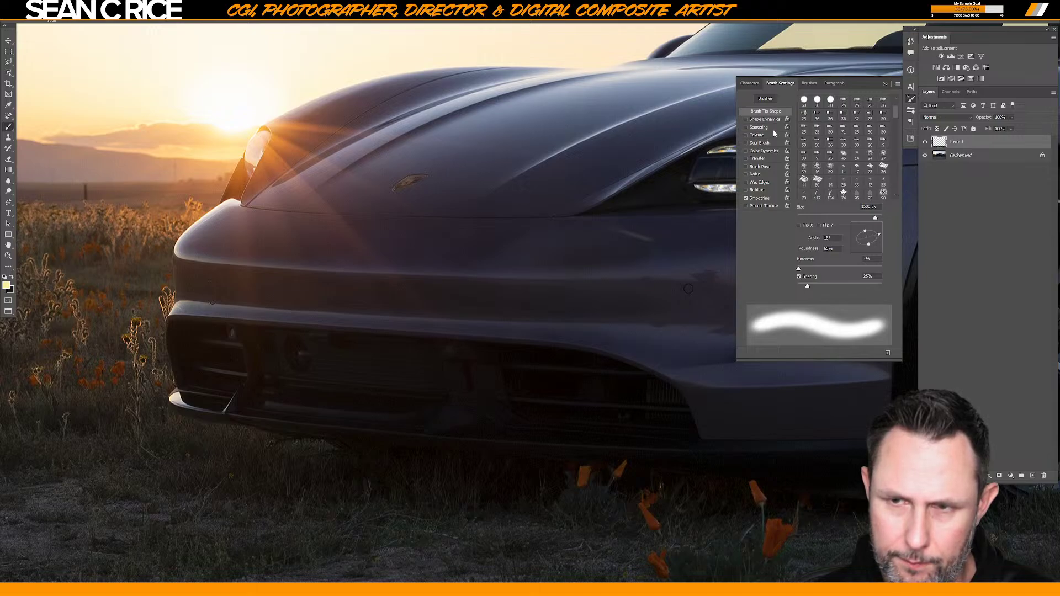
left_click(911, 99)
left_click(911, 100)
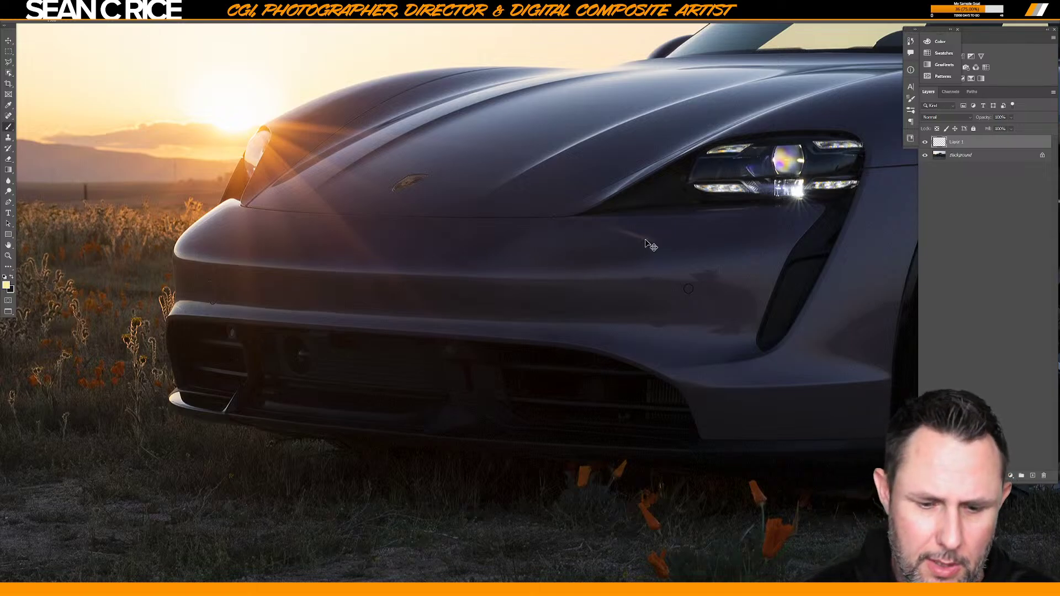
Flatten the soft brush tip into a narrow horizontal ellipse and reduce its size to 1000 px
key("ctrl+minus")
key("ctrl+minus")
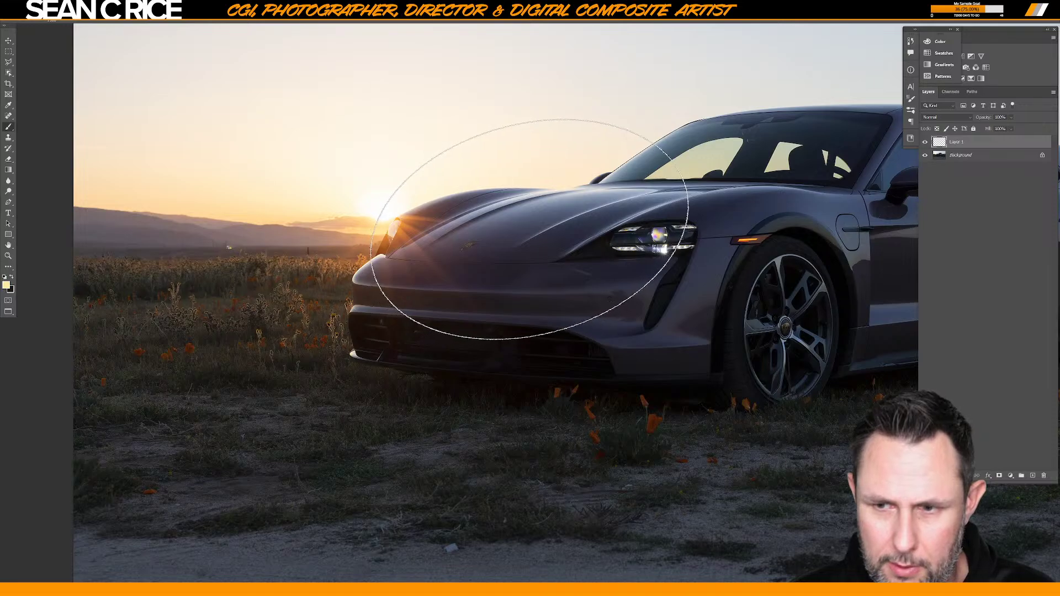
right_click(531, 230)
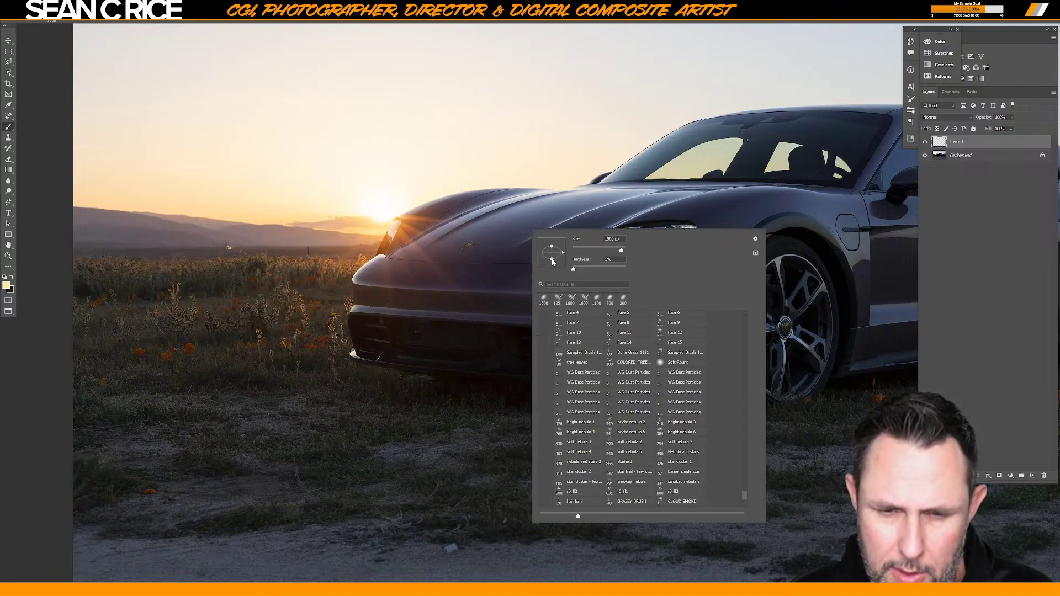
left_click_drag(552, 262, 552, 258)
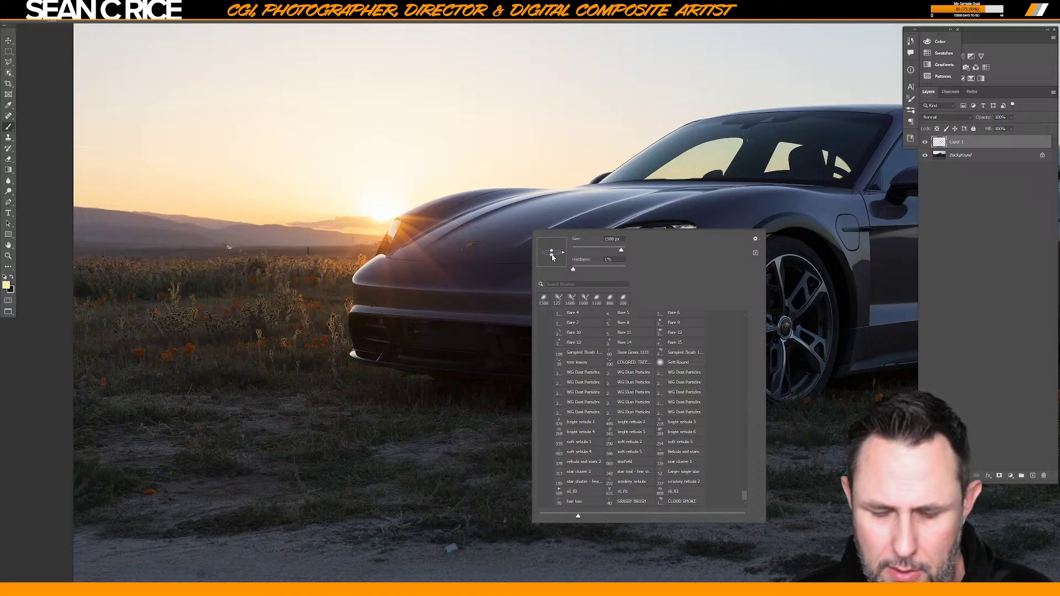
key("Return")
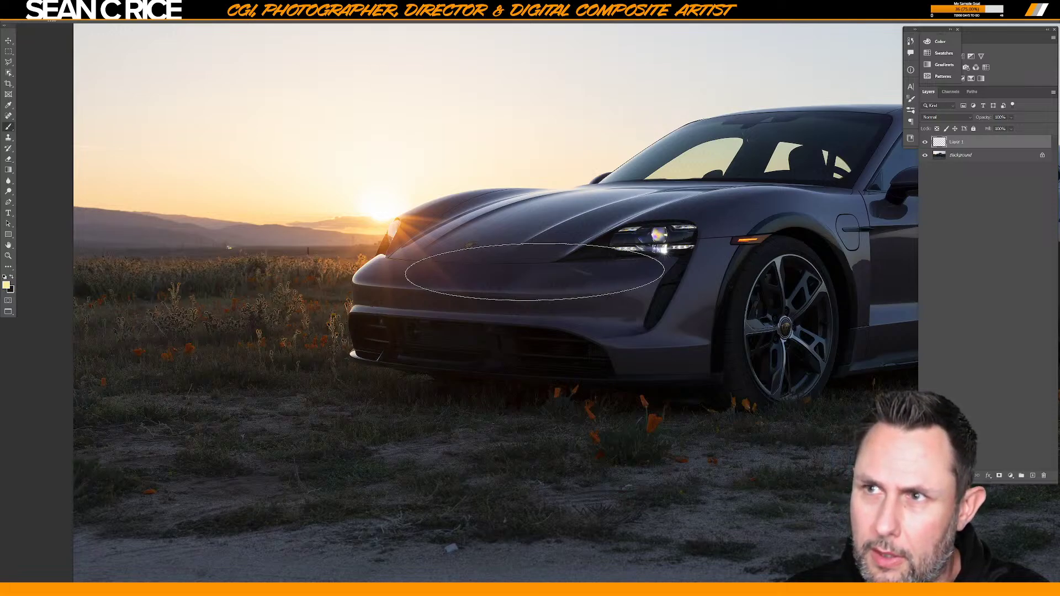
key("bracketleft")
key("bracketleft")
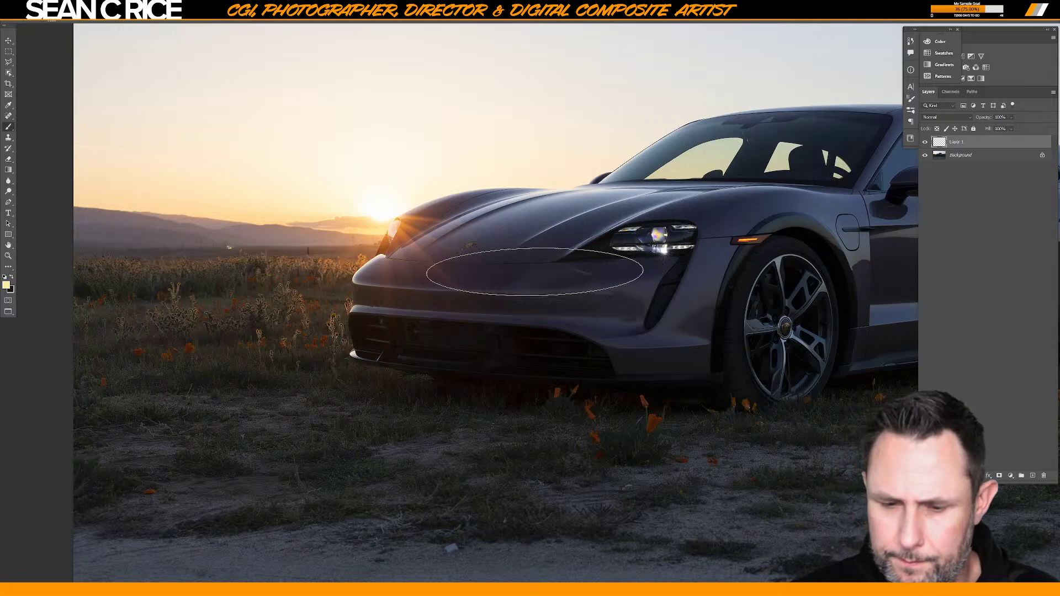
right_click(489, 329)
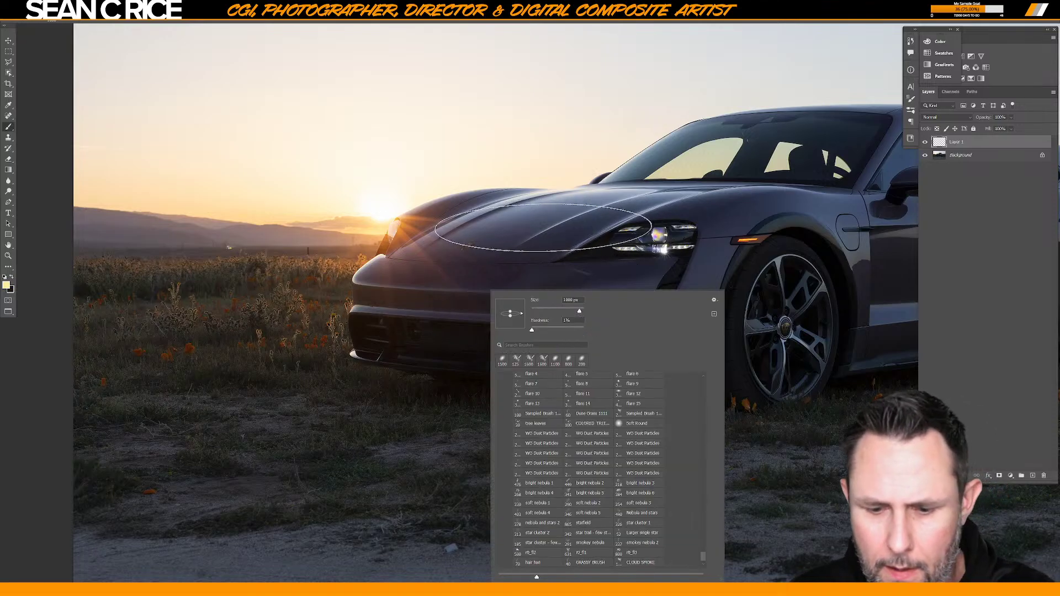
key("Return")
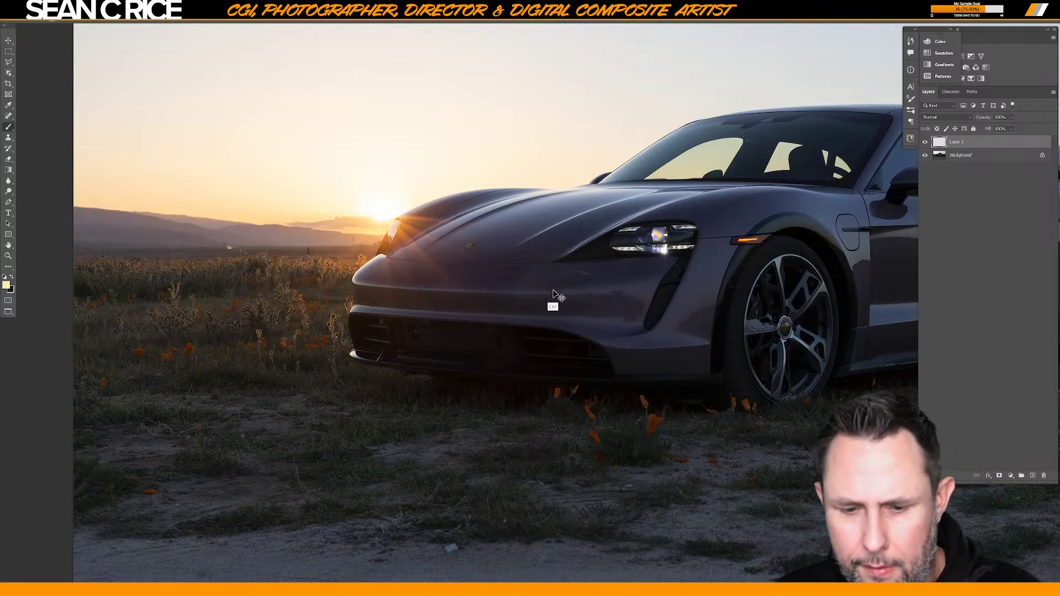
key("ctrl+plus")
key("ctrl+plus")
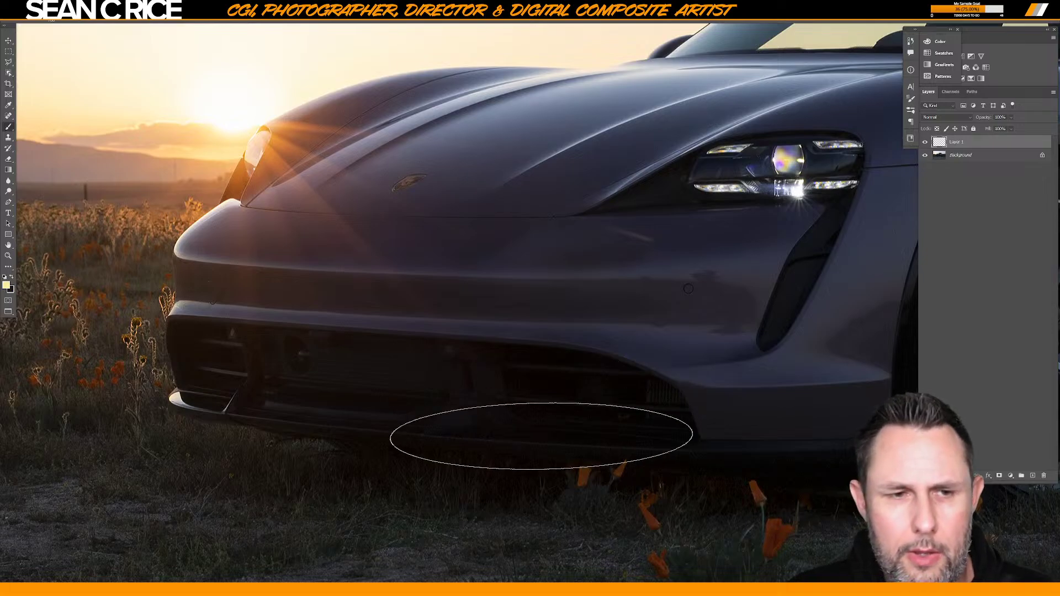
key("space")
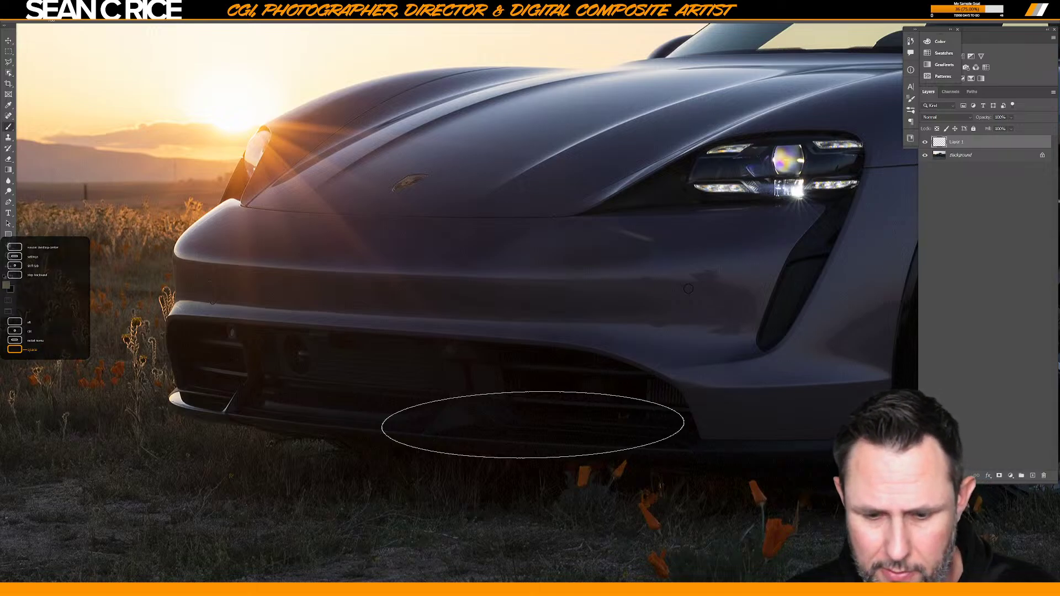
scroll(532, 429, "down", 2, "alt")
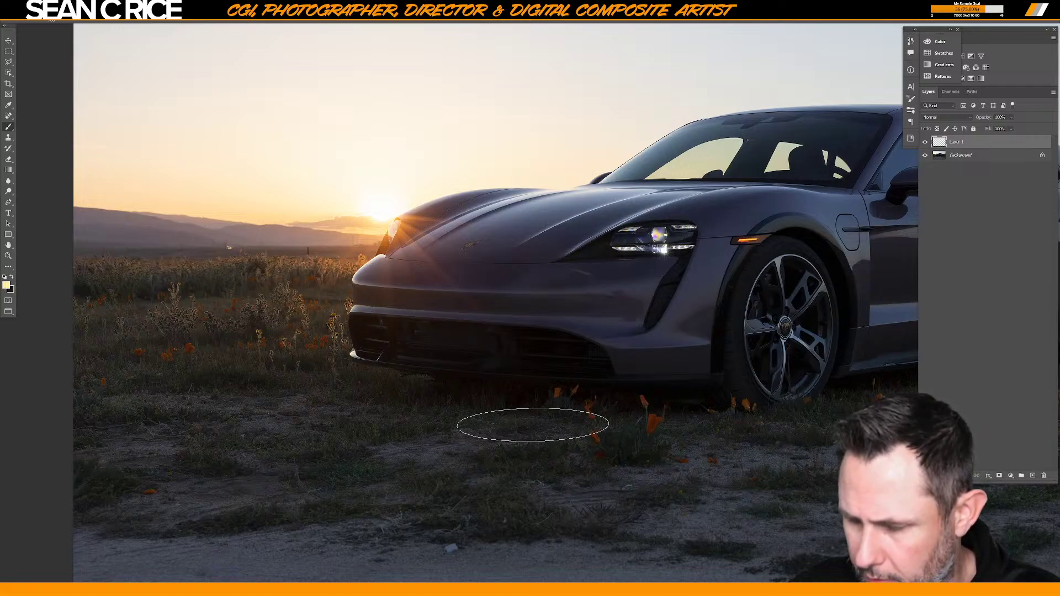
left_click_drag(533, 425, 403, 343)
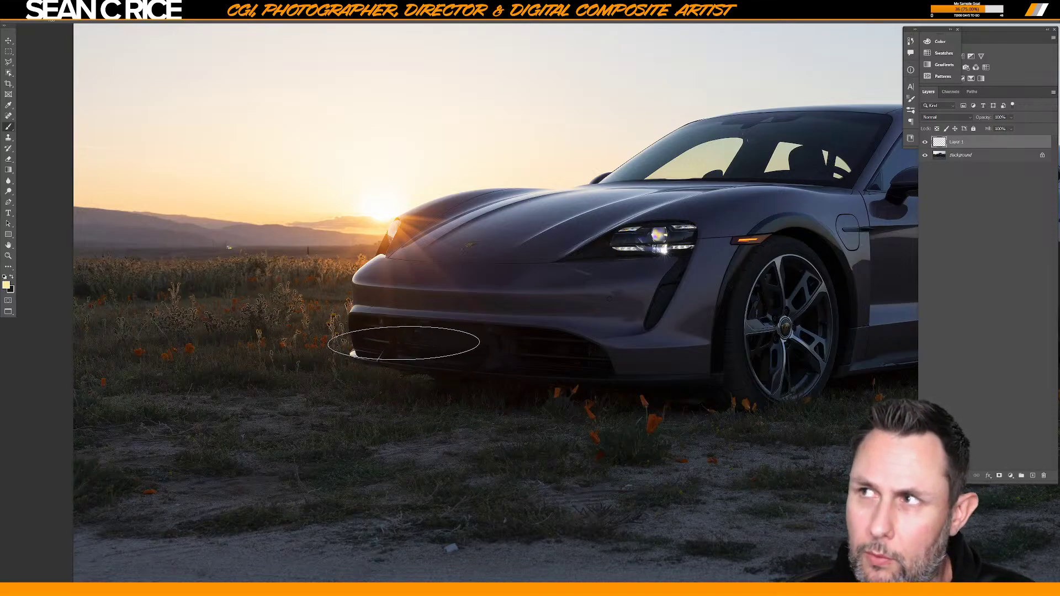